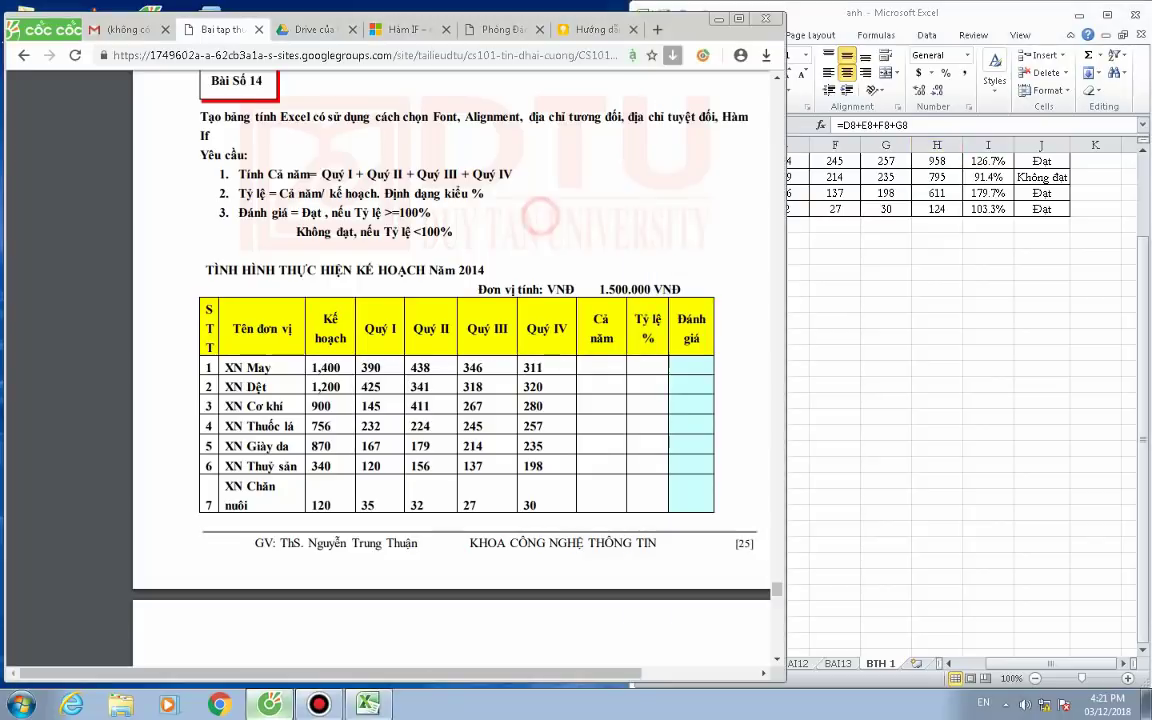
Scroll the exercise page to Bài Số 15 and maximize the Excel workbook window.
{"action": "scroll", "coordinate": [450, 370], "scroll_direction": "down", "scroll_amount": 3}
{"action": "scroll", "coordinate": [450, 370], "scroll_direction": "down", "scroll_amount": 2}
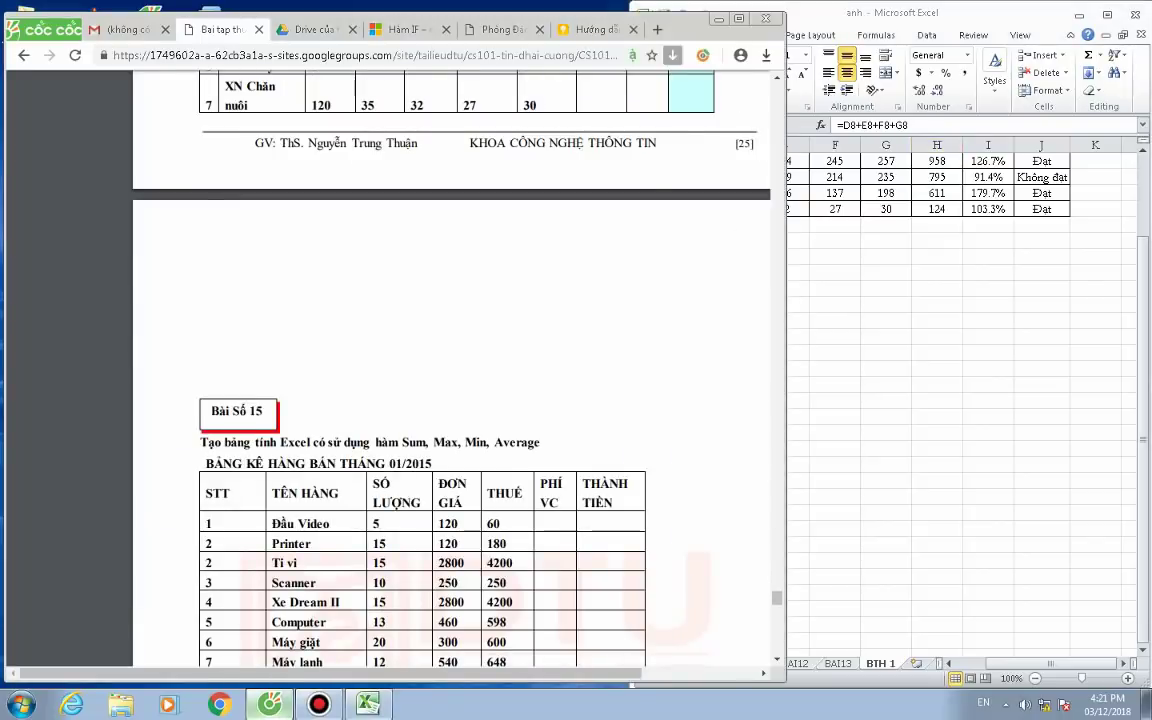
{"action": "left_click", "coordinate": [997, 13]}
{"action": "double_click", "coordinate": [997, 13]}
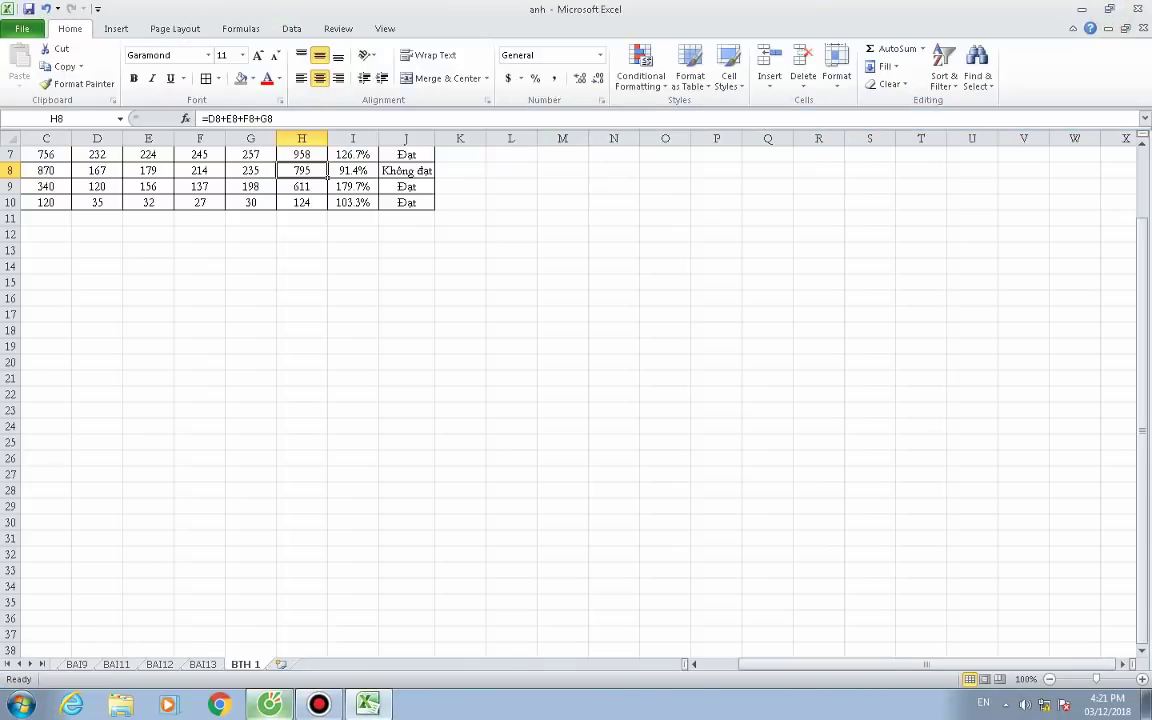
Bold the row 2 unit line 'Đơn vị tính: VNĐ 1.500.000 VNĐ' by selecting C1:J2.
{"action": "scroll", "coordinate": [576, 400], "scroll_direction": "up", "scroll_amount": 2}
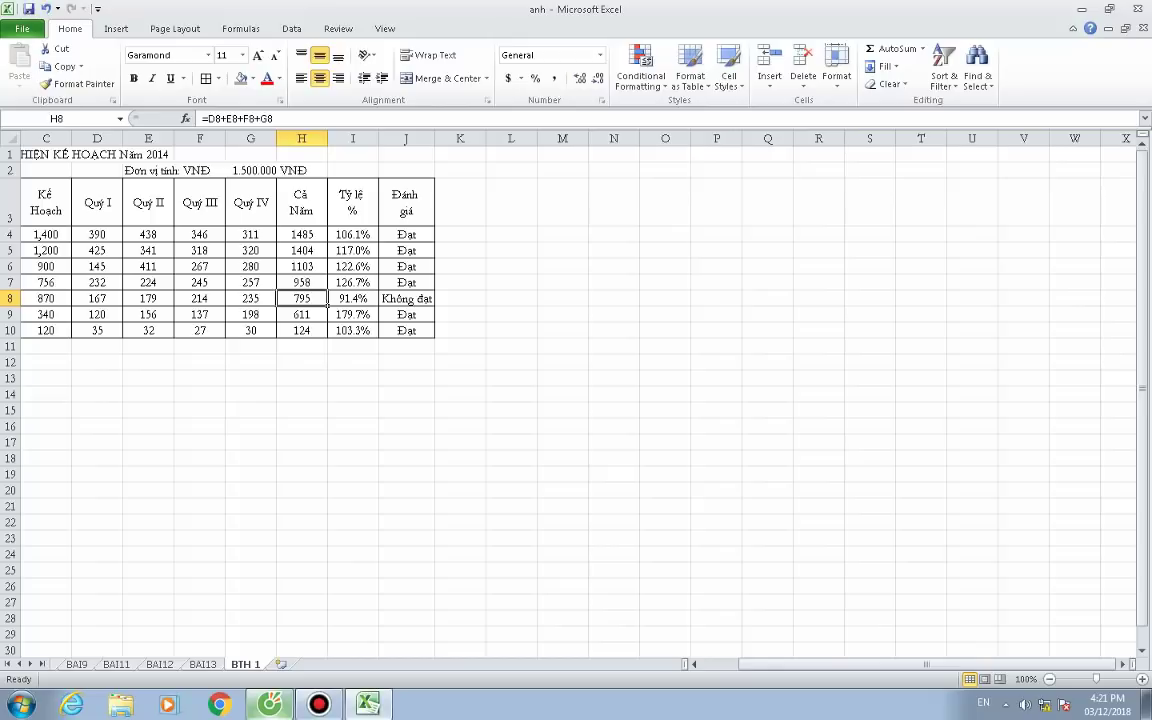
{"action": "left_click_drag", "start_coordinate": [30, 154], "coordinate": [410, 170]}
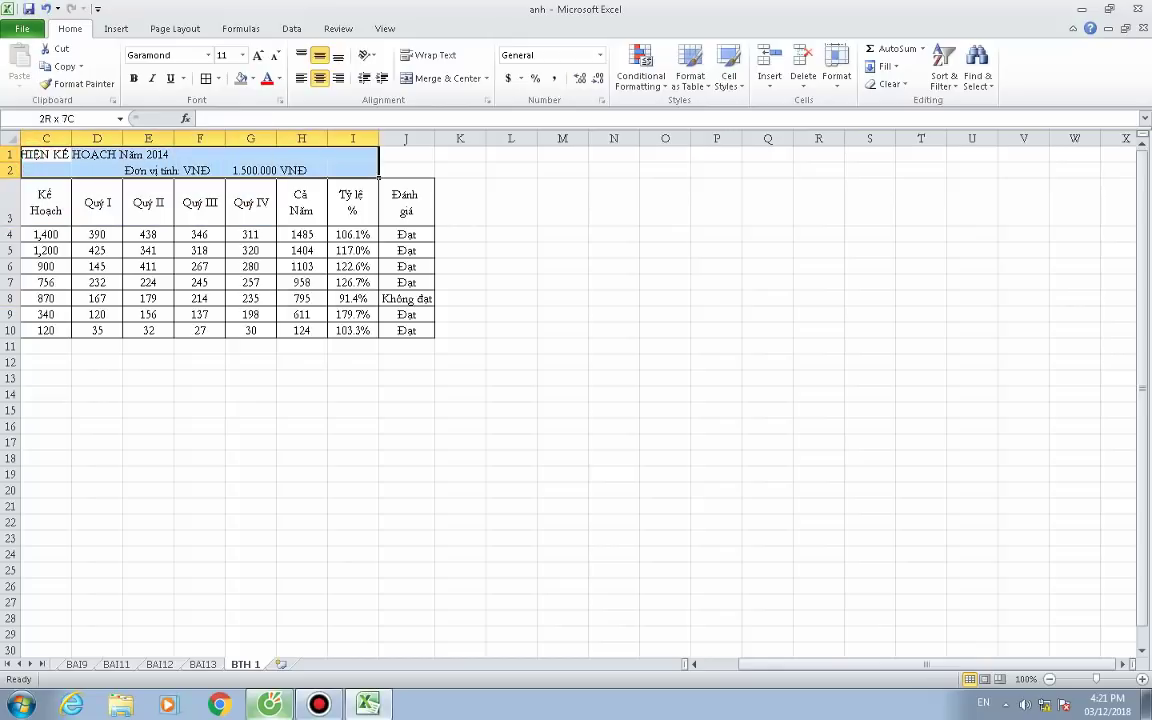
{"action": "left_click", "coordinate": [133, 78]}
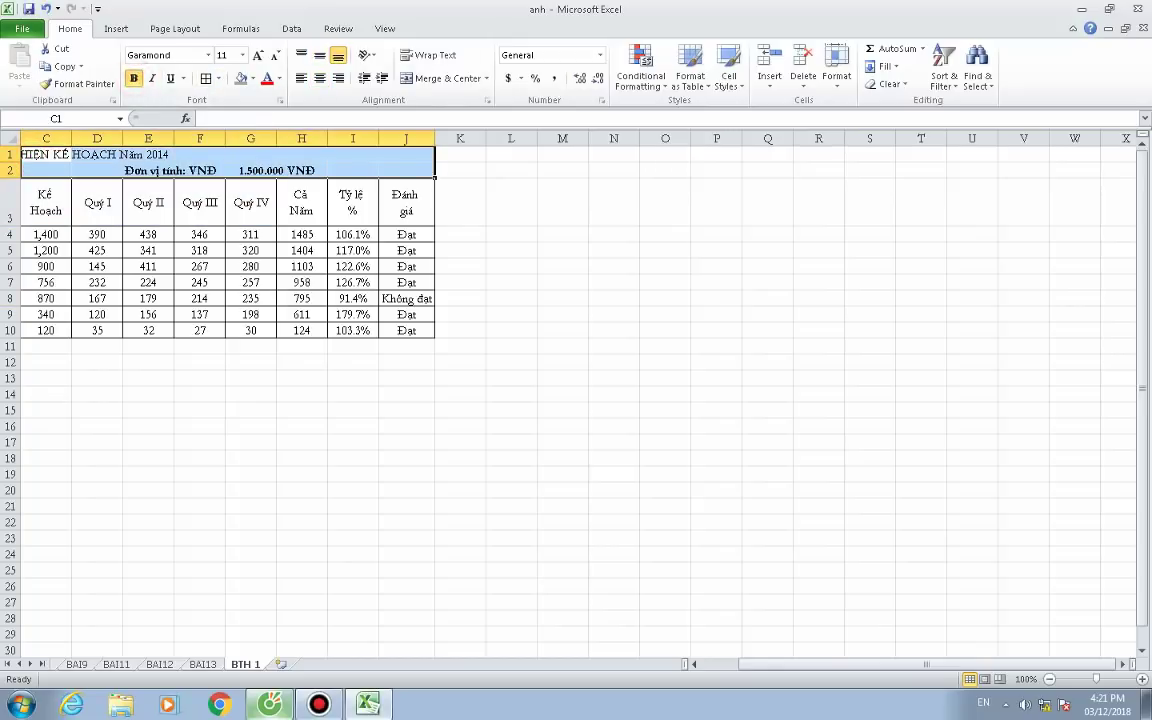
{"action": "left_click_drag", "start_coordinate": [200, 155], "coordinate": [25, 168]}
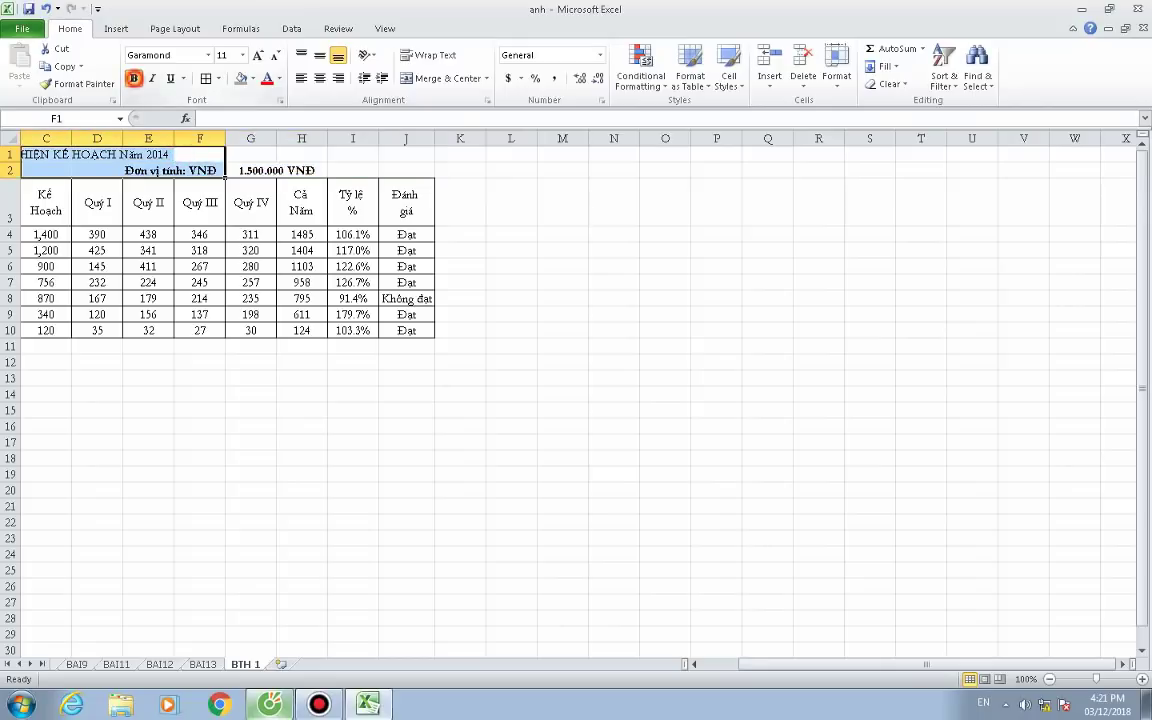
{"action": "left_click", "coordinate": [657, 213]}
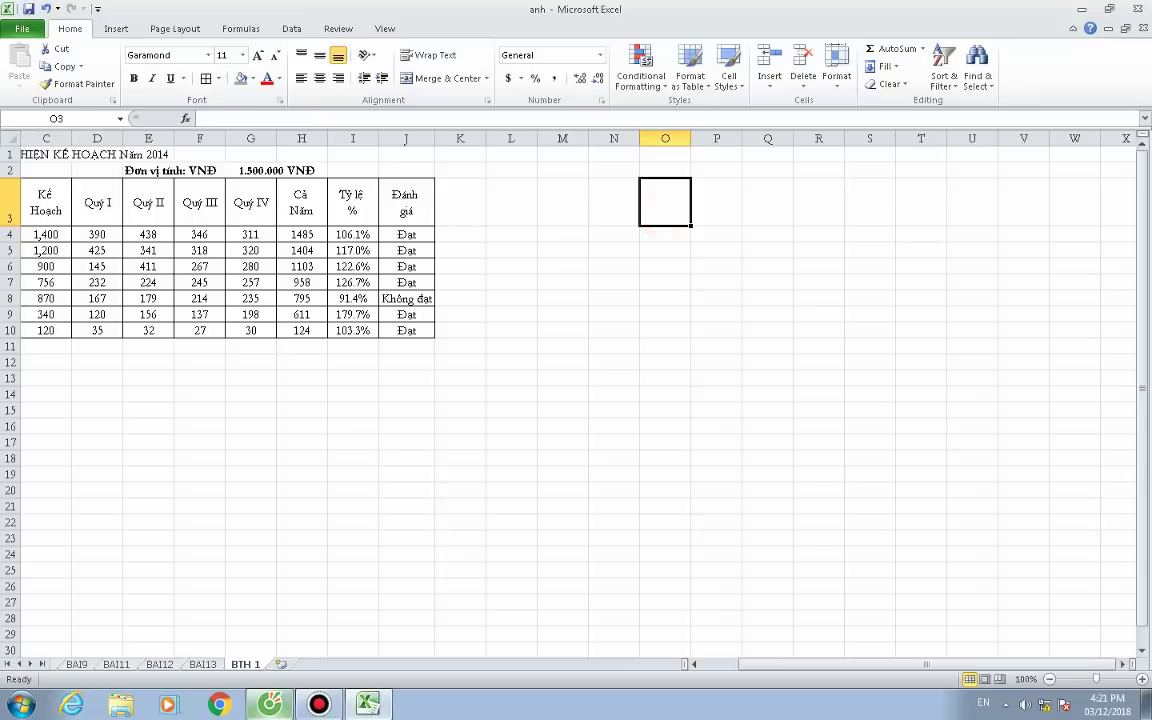
{"action": "double_click", "coordinate": [150, 150]}
{"action": "left_click", "coordinate": [52, 150]}
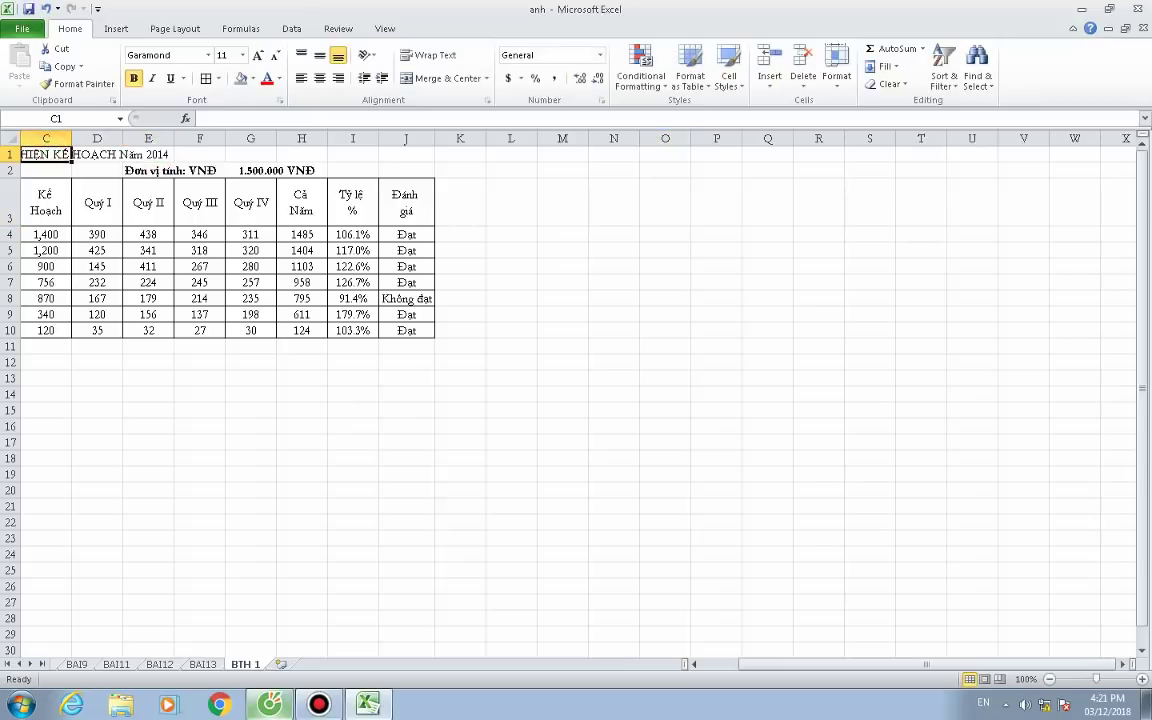
Make the title cells C1:E1 italic and underlined.
{"action": "double_click", "coordinate": [163, 154]}
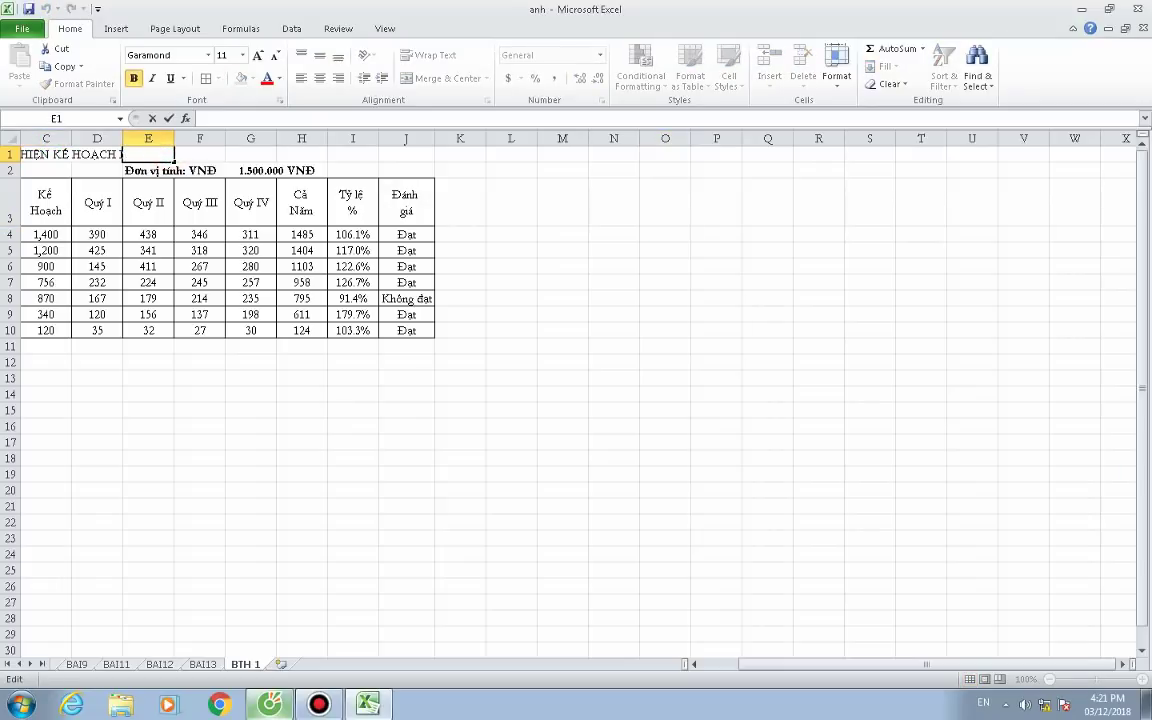
{"action": "left_click", "coordinate": [33, 146]}
{"action": "key", "text": "BackSpace"}
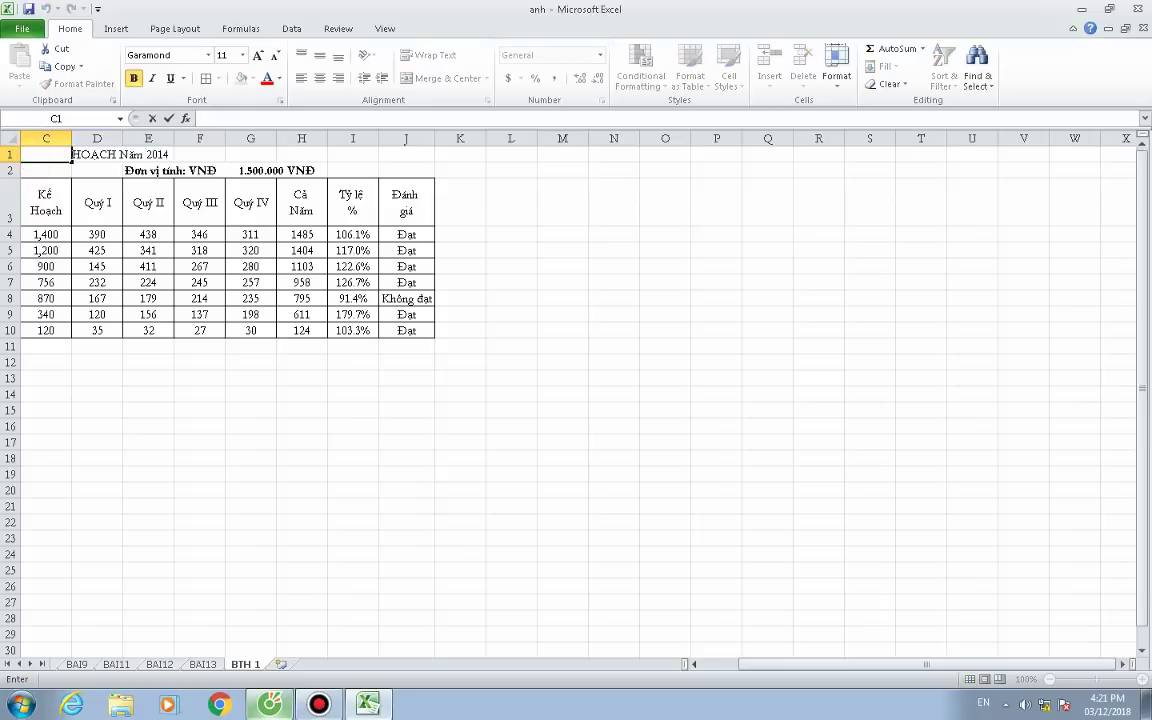
{"action": "left_click", "coordinate": [105, 154]}
{"action": "left_click", "coordinate": [163, 154]}
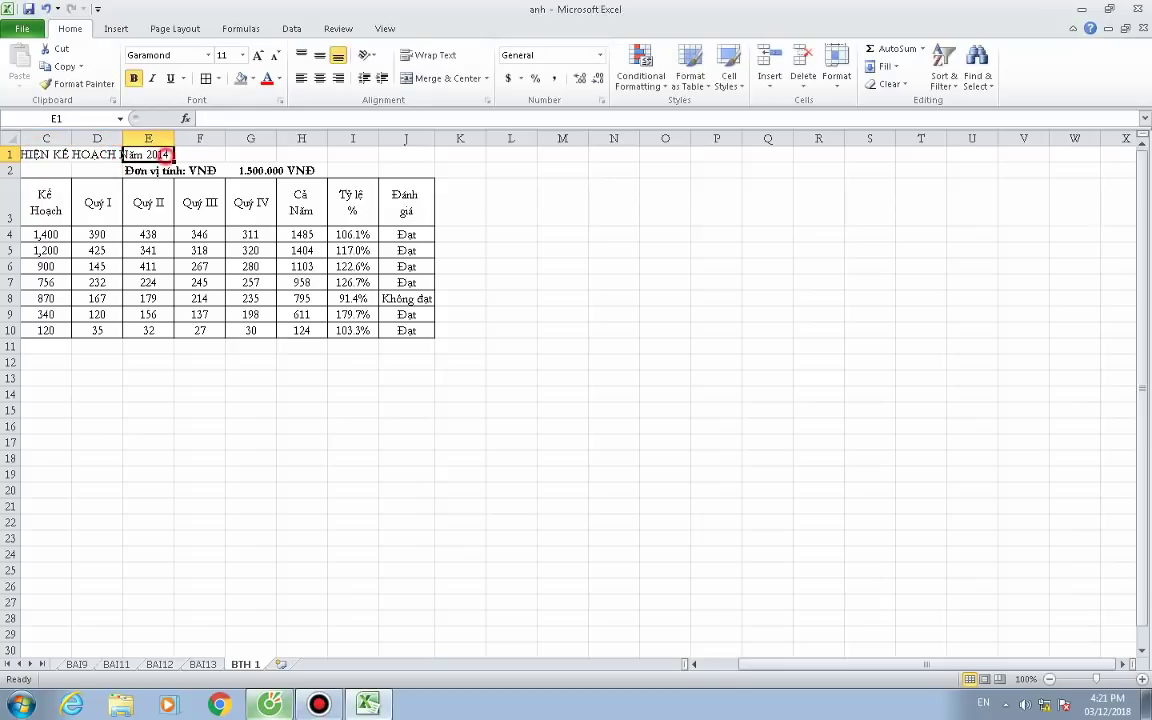
{"action": "left_click_drag", "start_coordinate": [164, 154], "coordinate": [40, 154]}
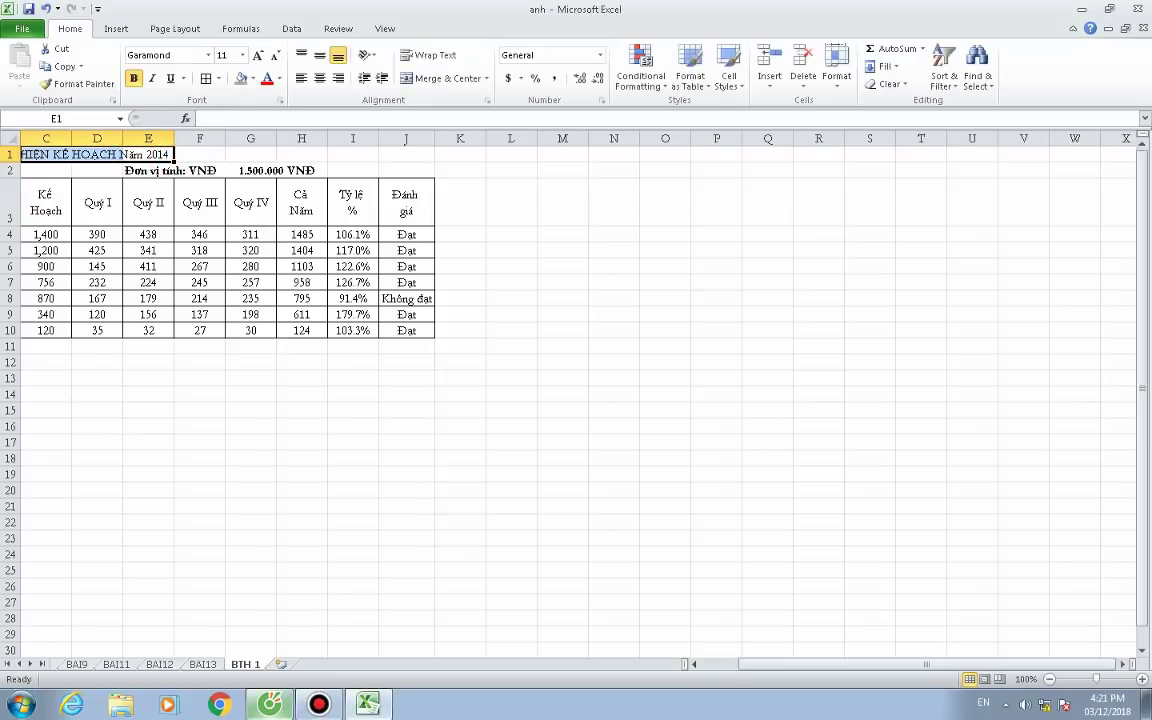
{"action": "left_click", "coordinate": [152, 78]}
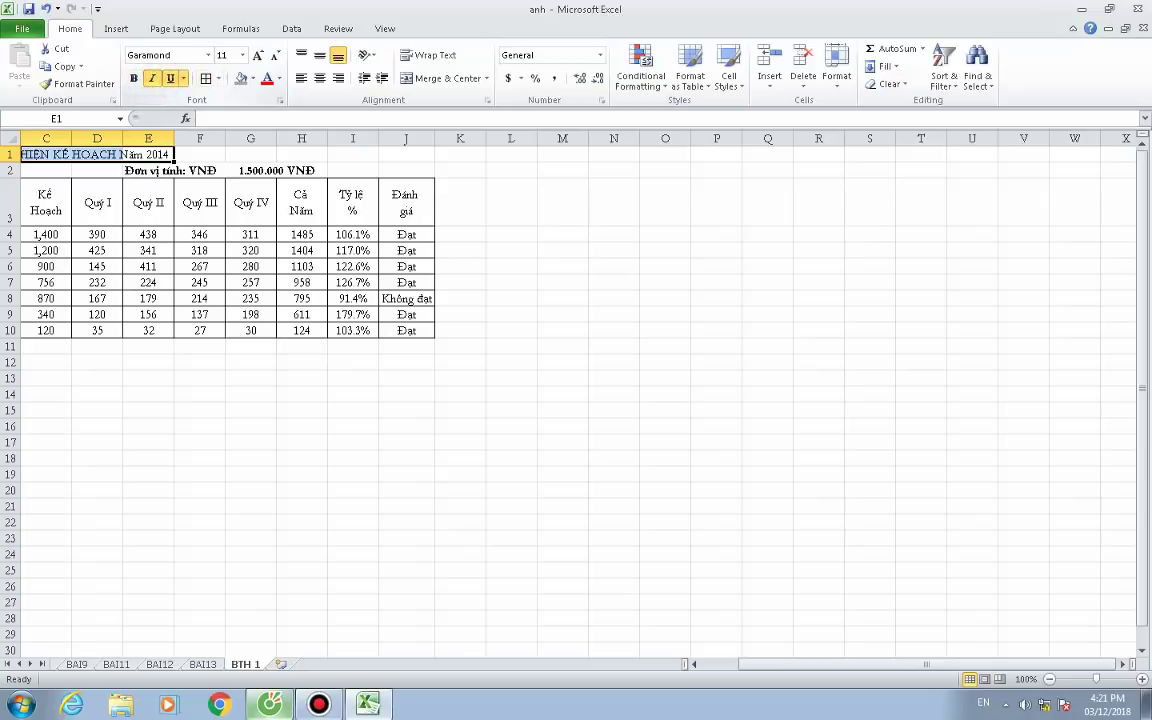
{"action": "left_click", "coordinate": [183, 78]}
{"action": "left_click", "coordinate": [195, 94]}
{"action": "left_click", "coordinate": [568, 273]}
{"action": "left_click", "coordinate": [410, 408]}
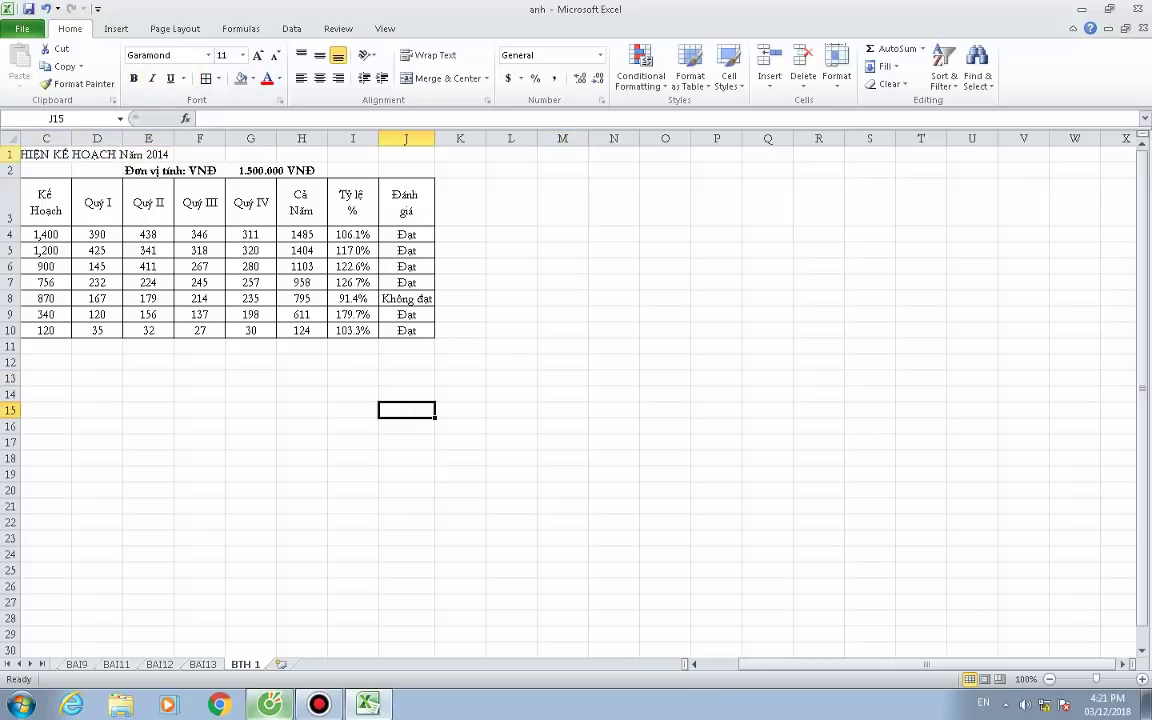
Re-enter 'Năm 2014' in cell E1, cancelling the stray edits.
{"action": "left_click_drag", "start_coordinate": [35, 154], "coordinate": [150, 154]}
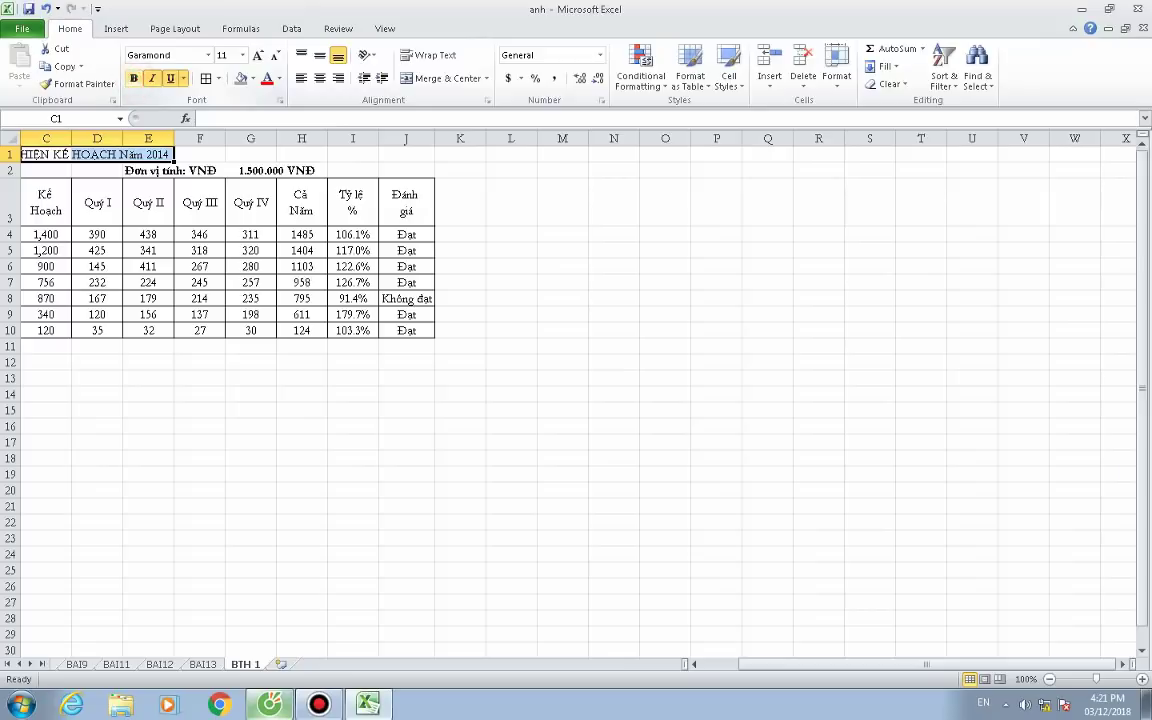
{"action": "left_click", "coordinate": [615, 457]}
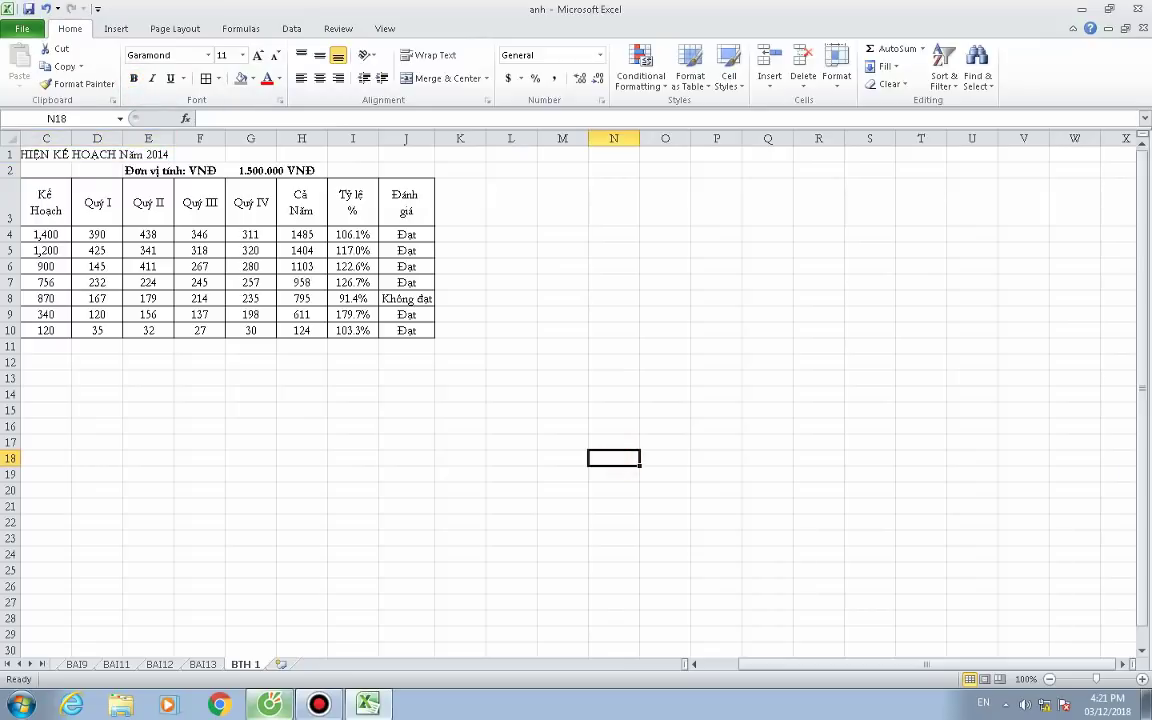
{"action": "left_click", "coordinate": [160, 157]}
{"action": "left_click_drag", "start_coordinate": [160, 157], "coordinate": [95, 155]}
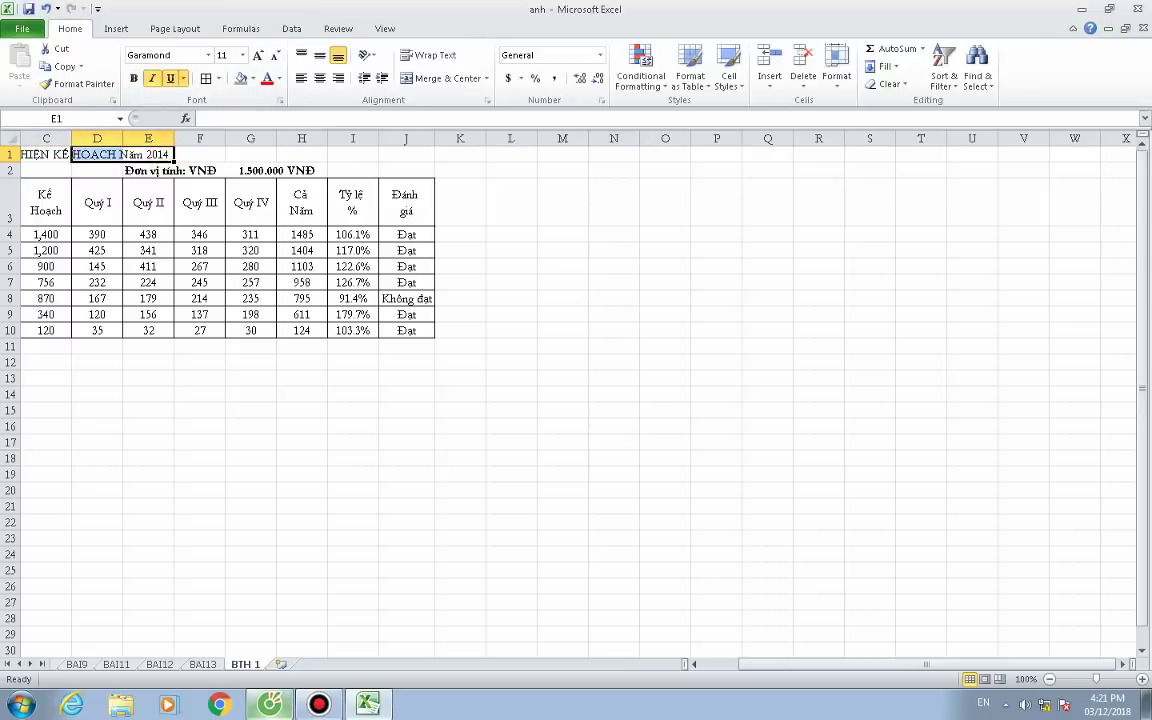
{"action": "key", "text": "BackSpace"}
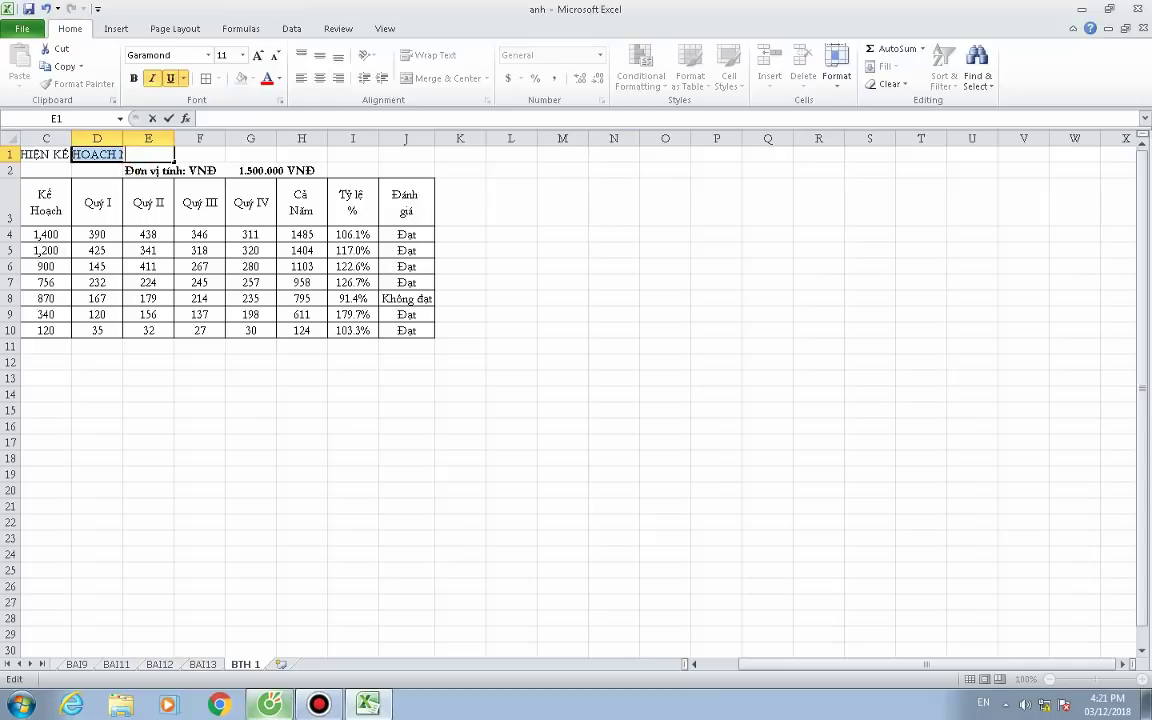
{"action": "type", "text": "Năm 2014"}
{"action": "left_click", "coordinate": [108, 156]}
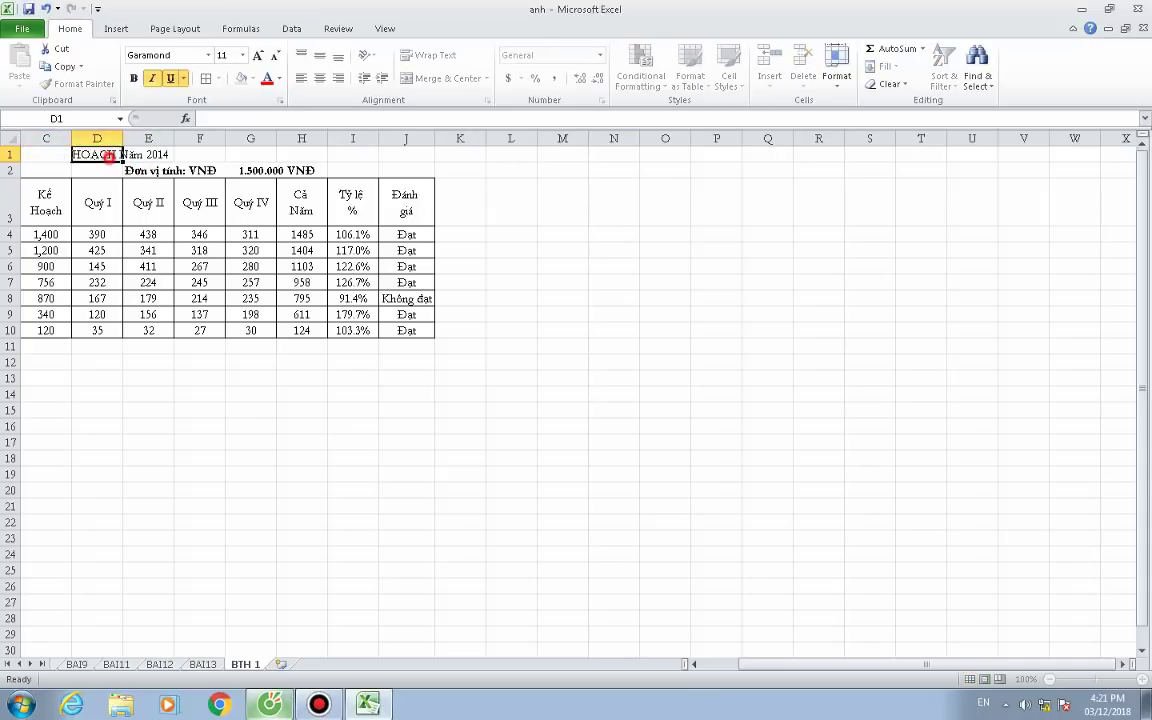
{"action": "key", "text": "Right"}
{"action": "key", "text": "BackSpace"}
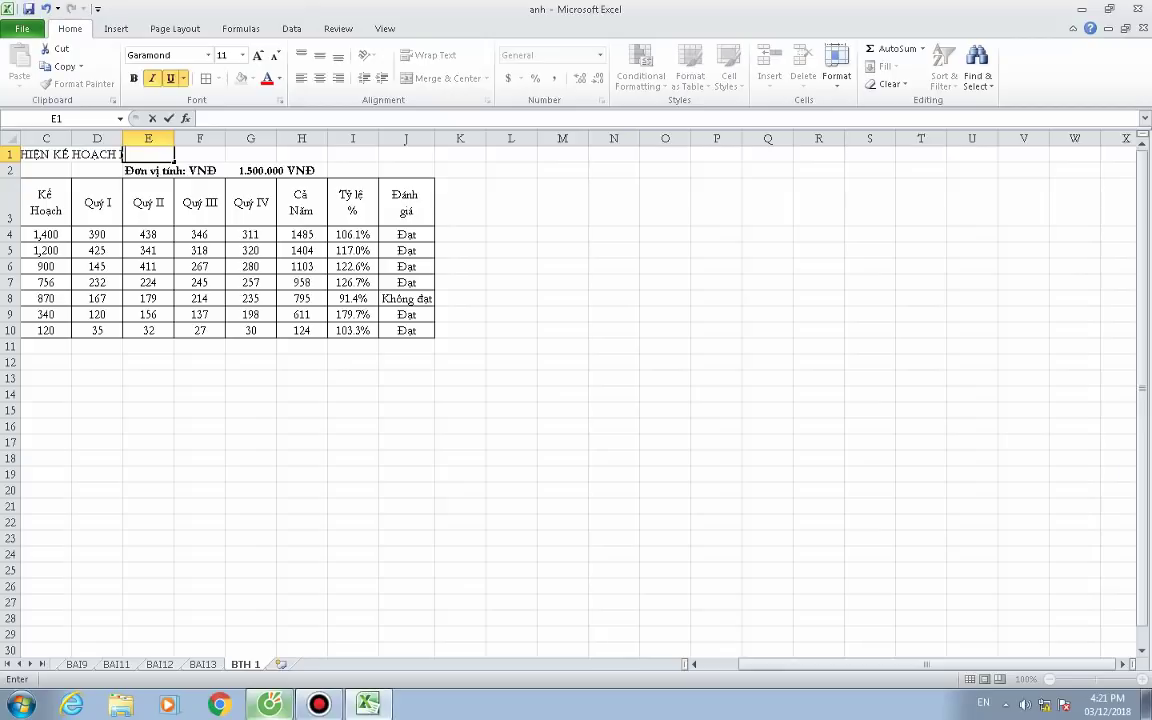
{"action": "key", "text": "Escape"}
{"action": "left_click", "coordinate": [92, 155]}
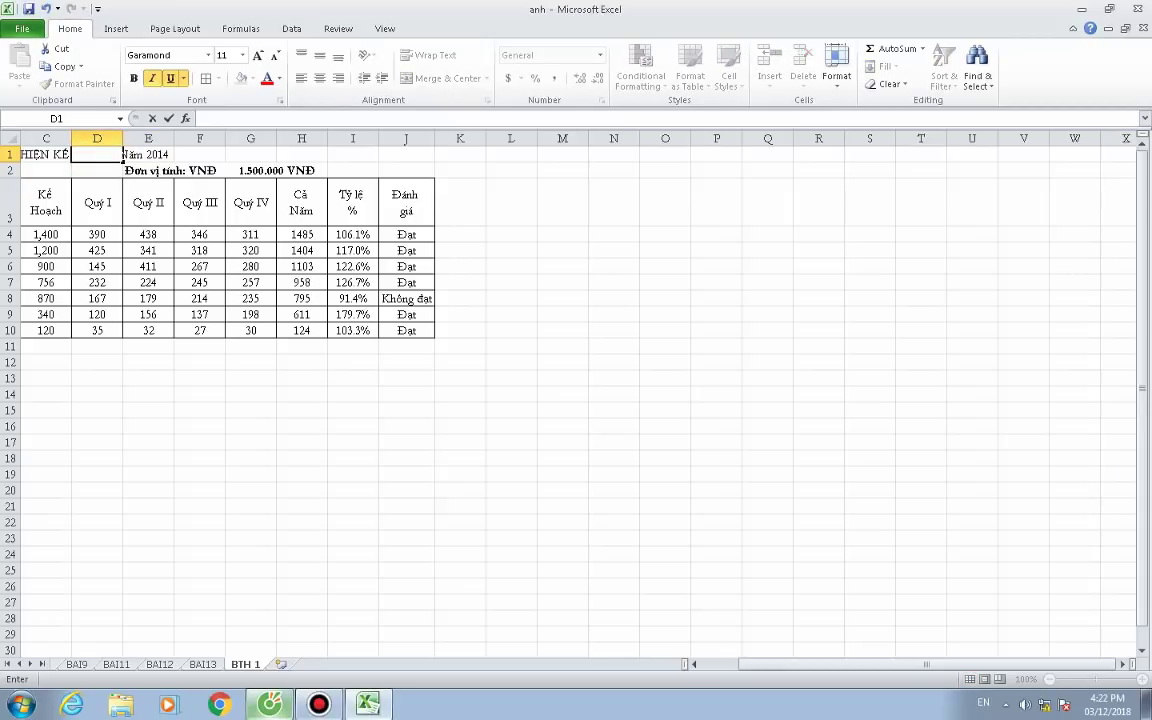
Reapply italic and underline, keeping E1 reading Năm 2014.
{"action": "left_click", "coordinate": [152, 78]}
{"action": "left_click", "coordinate": [170, 78]}
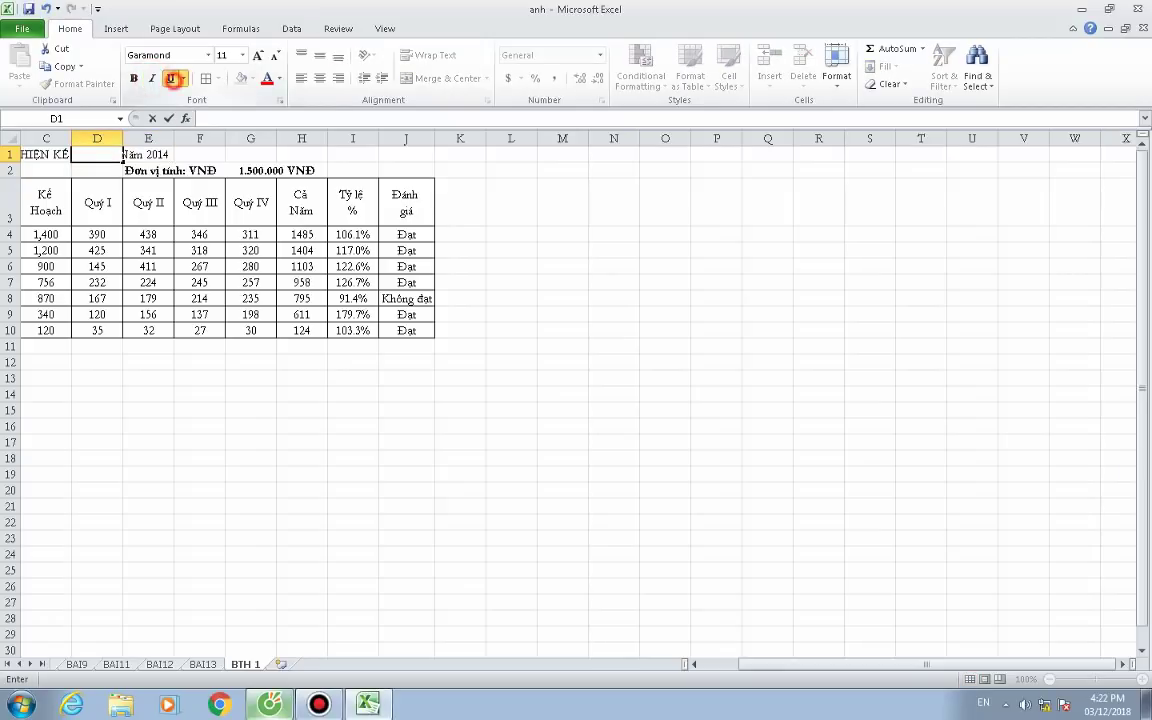
{"action": "left_click", "coordinate": [633, 315]}
{"action": "left_click", "coordinate": [160, 155]}
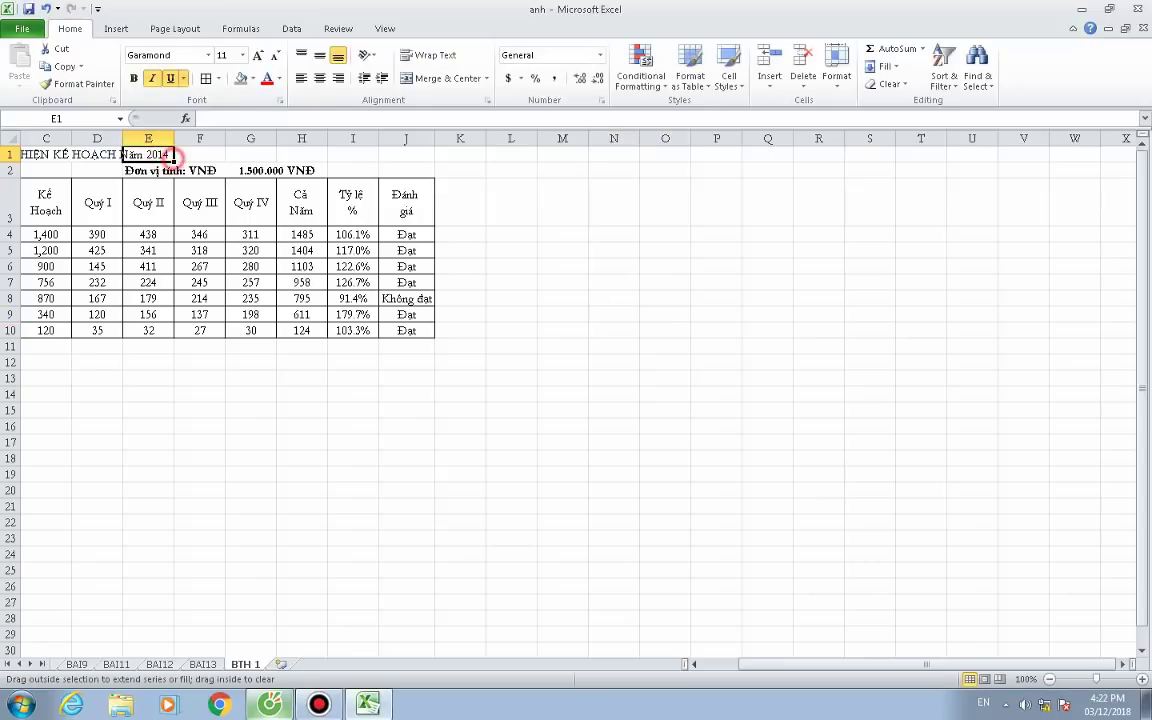
{"action": "left_click", "coordinate": [159, 153]}
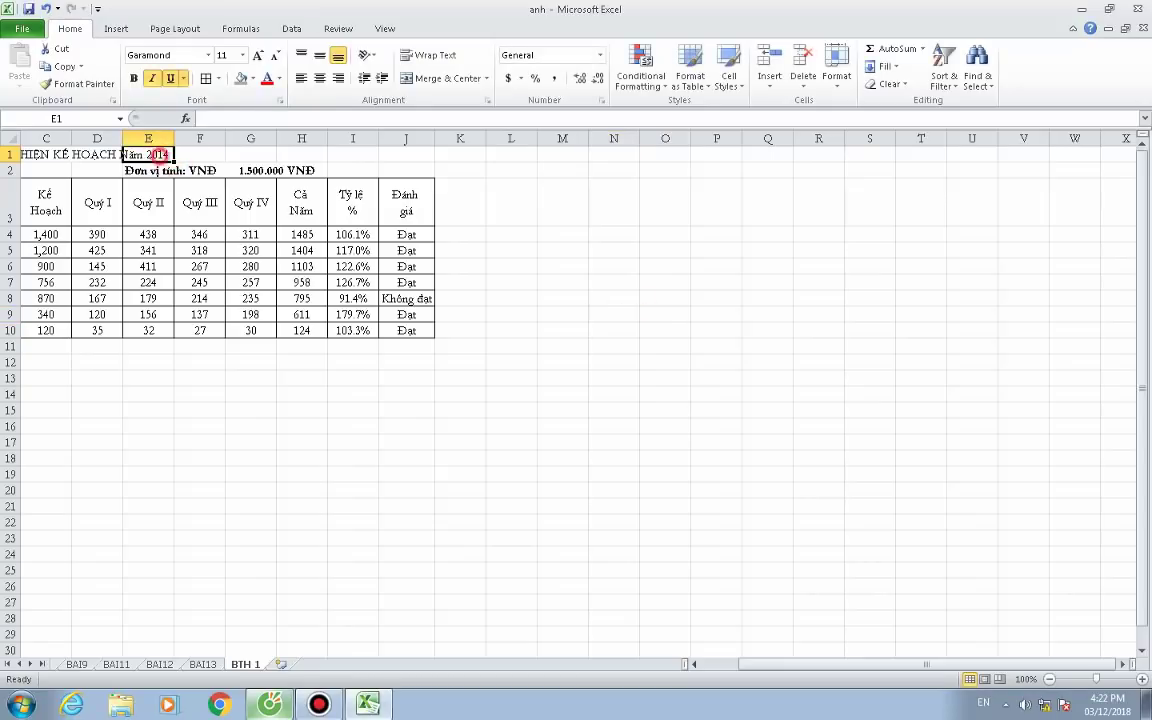
{"action": "key", "text": "BackSpace"}
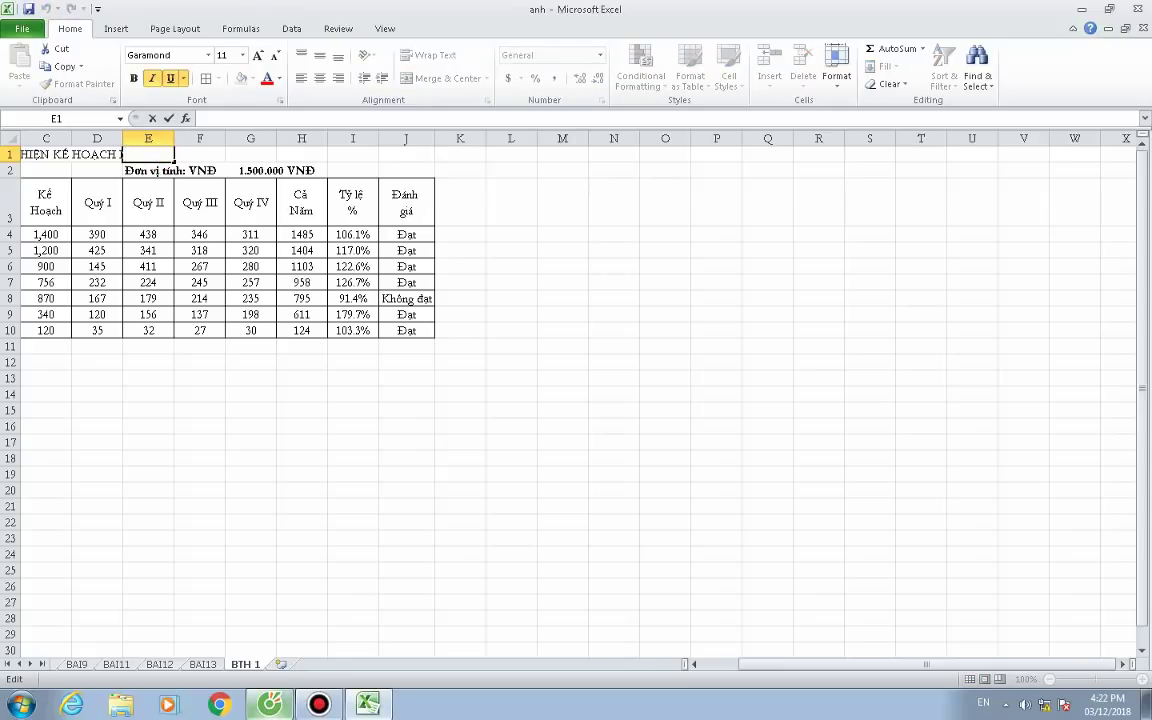
{"action": "key", "text": "Escape"}
Apply a border style to the title cells C1:E1.
{"action": "left_click_drag", "start_coordinate": [40, 154], "coordinate": [160, 154]}
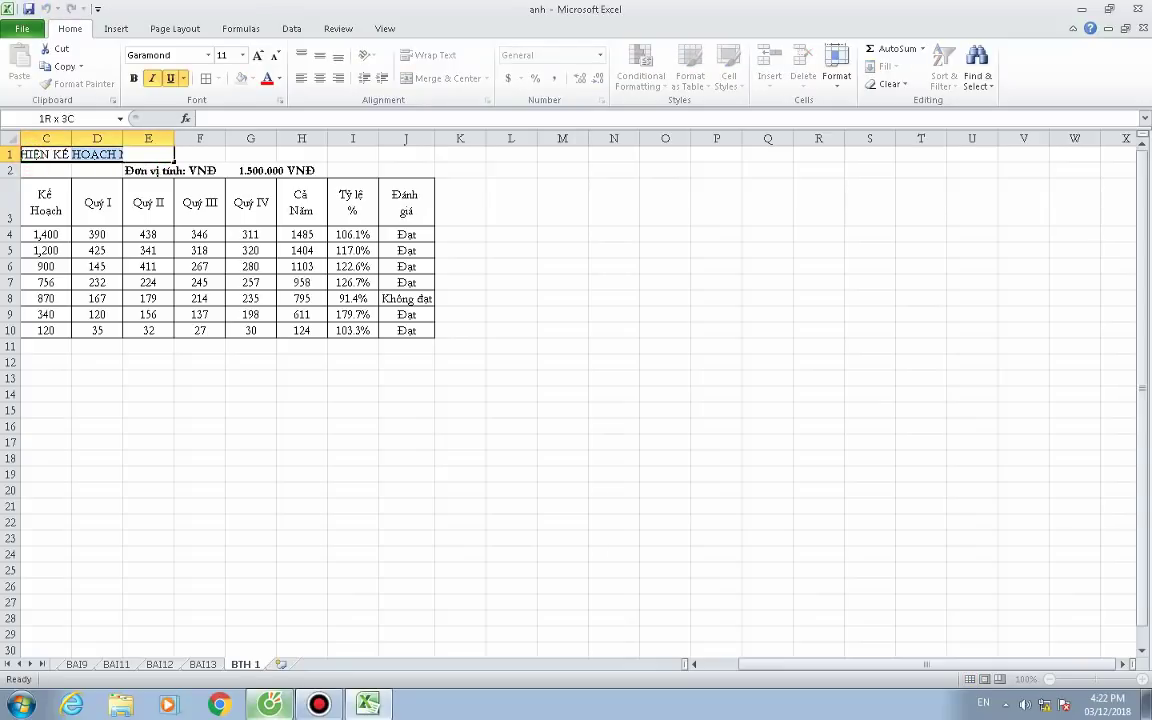
{"action": "left_click", "coordinate": [216, 79]}
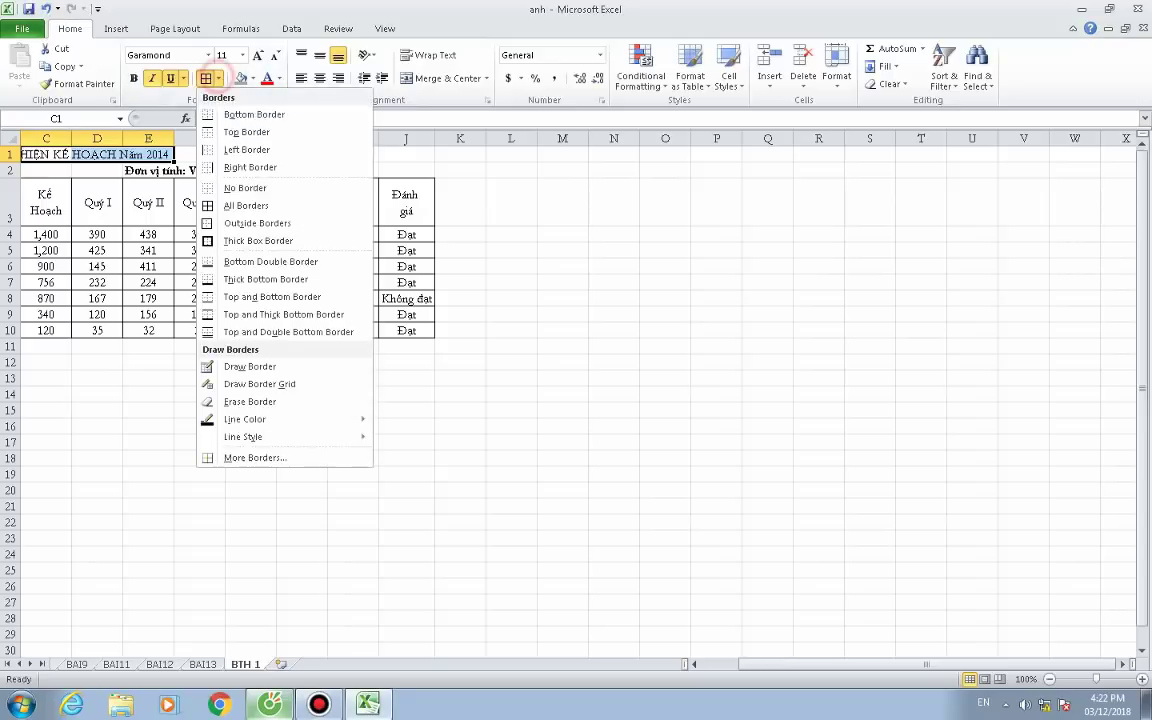
{"action": "left_click", "coordinate": [250, 202]}
{"action": "left_click", "coordinate": [243, 150]}
Leave E1 reading Năm 2014 and D1 unchanged after cancelled edits.
{"action": "left_click", "coordinate": [591, 210]}
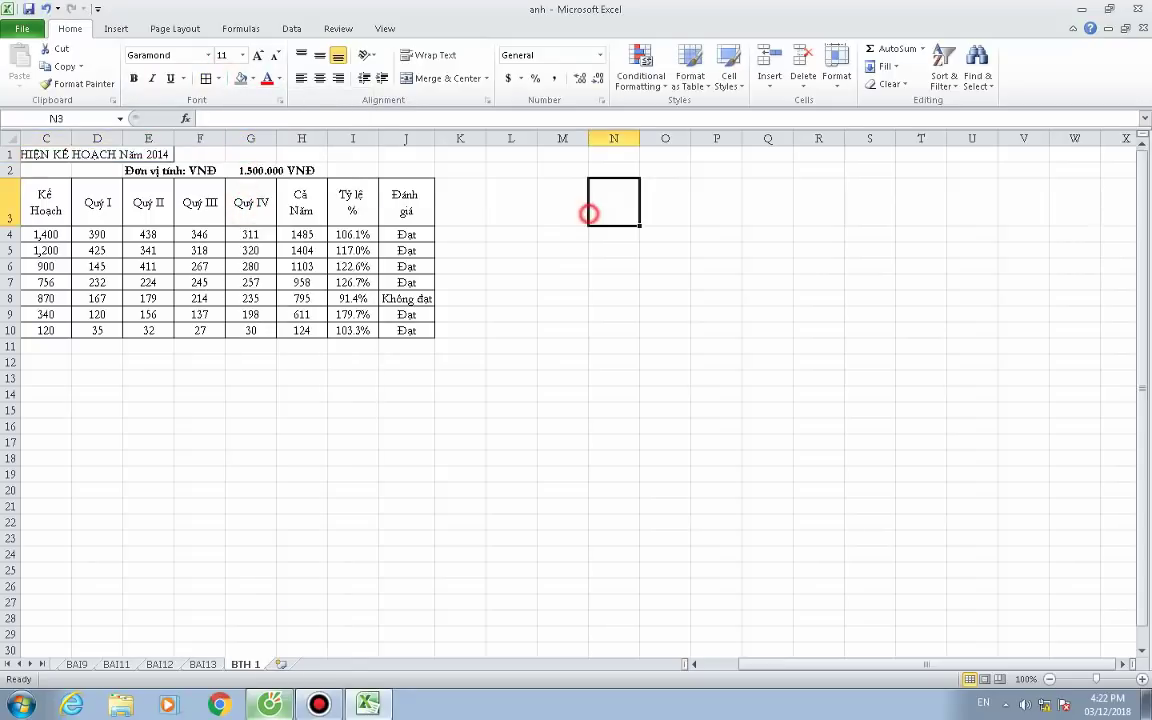
{"action": "left_click", "coordinate": [148, 155]}
{"action": "key", "text": "BackSpace"}
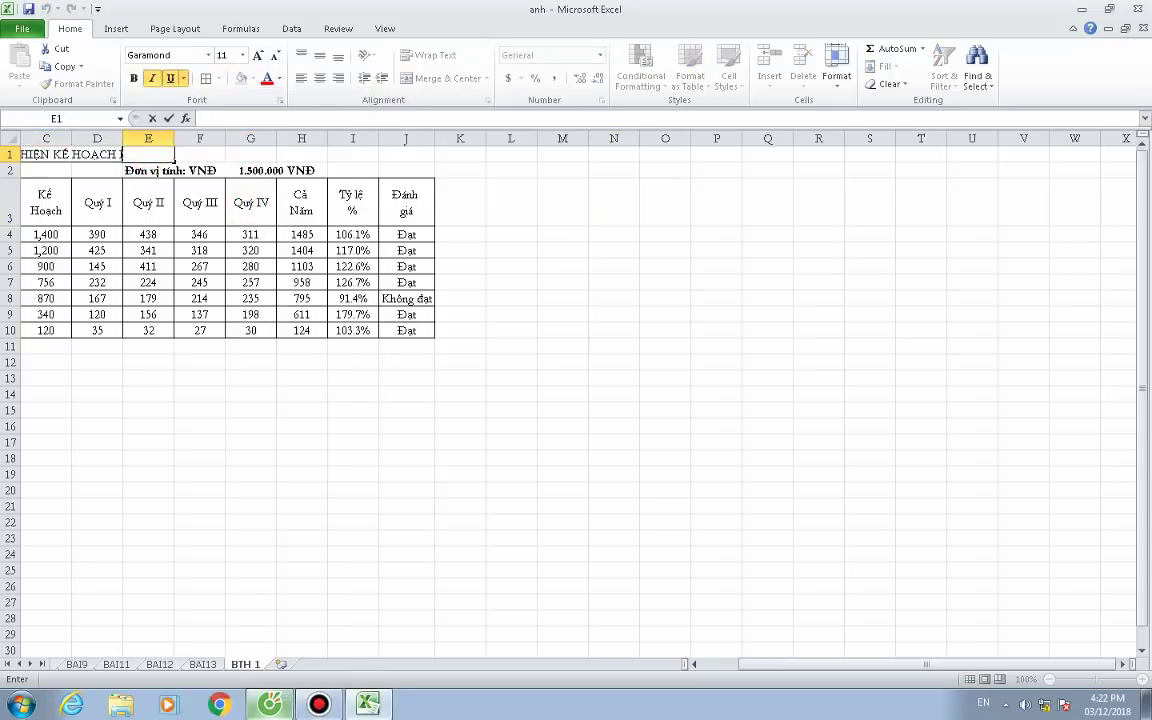
{"action": "key", "text": "Escape"}
{"action": "left_click", "coordinate": [115, 155]}
{"action": "key", "text": "BackSpace"}
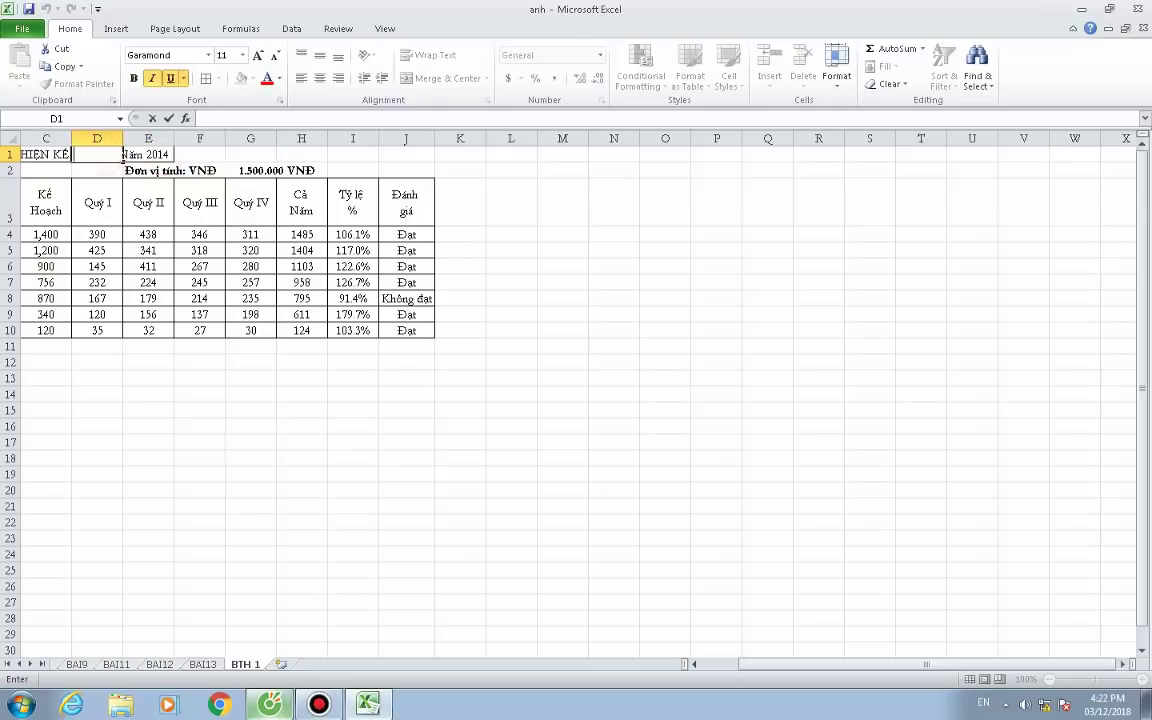
{"action": "left_click", "coordinate": [172, 155]}
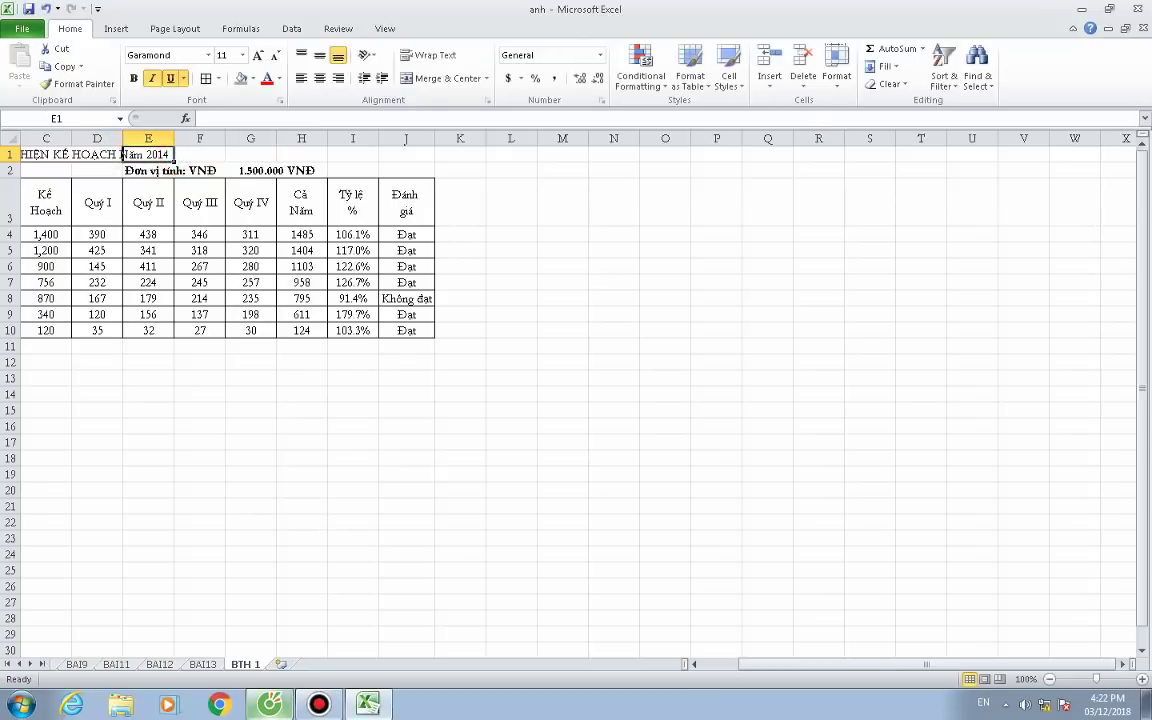
Set No Border on the title cells C1:E1.
{"action": "left_click_drag", "start_coordinate": [172, 155], "coordinate": [40, 155]}
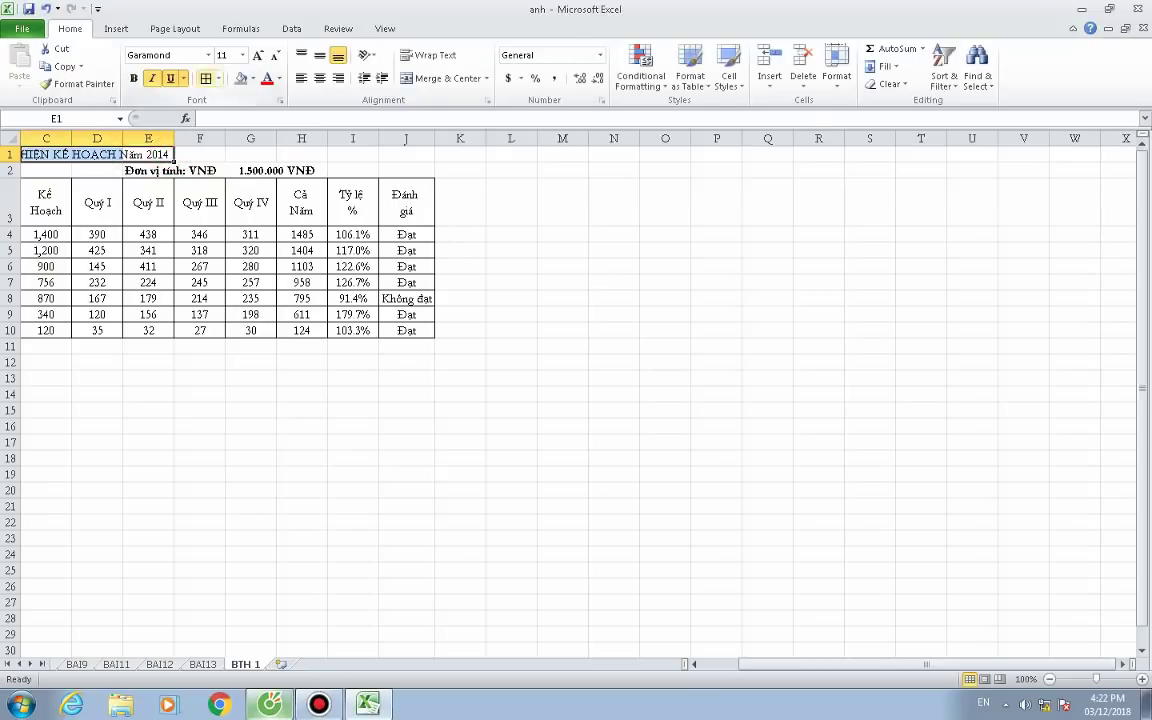
{"action": "left_click", "coordinate": [214, 78]}
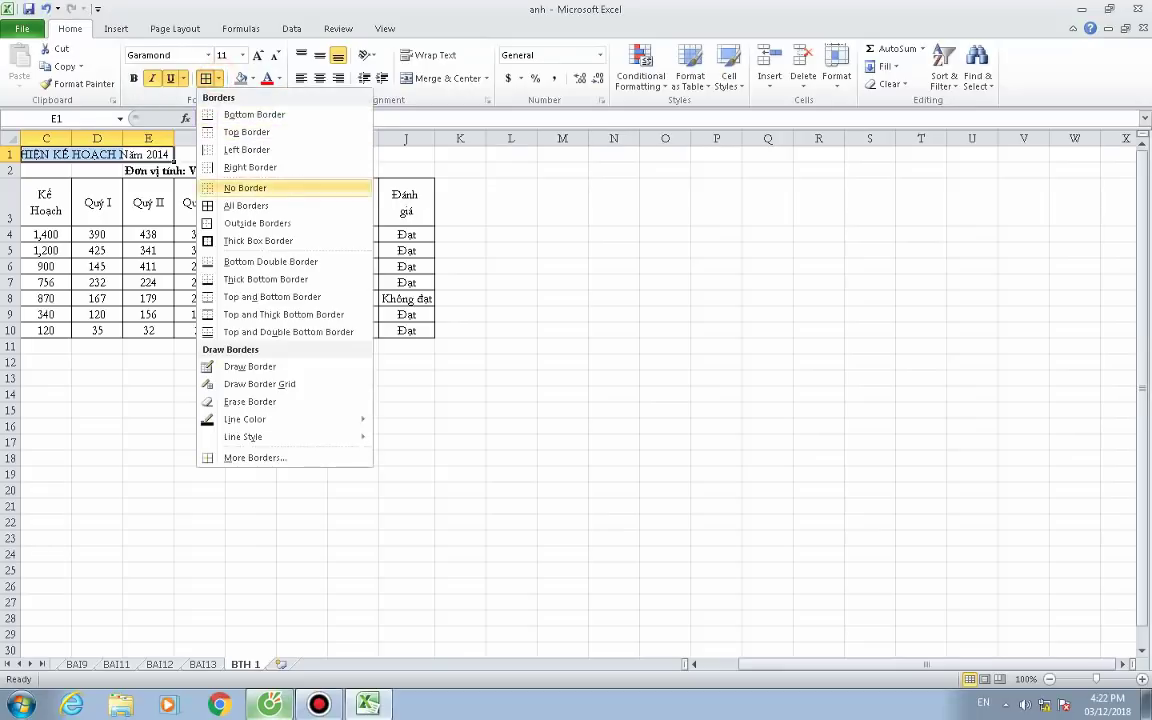
{"action": "left_click", "coordinate": [245, 188]}
{"action": "left_click", "coordinate": [562, 250]}
{"action": "left_click", "coordinate": [596, 396]}
{"action": "left_click", "coordinate": [300, 473]}
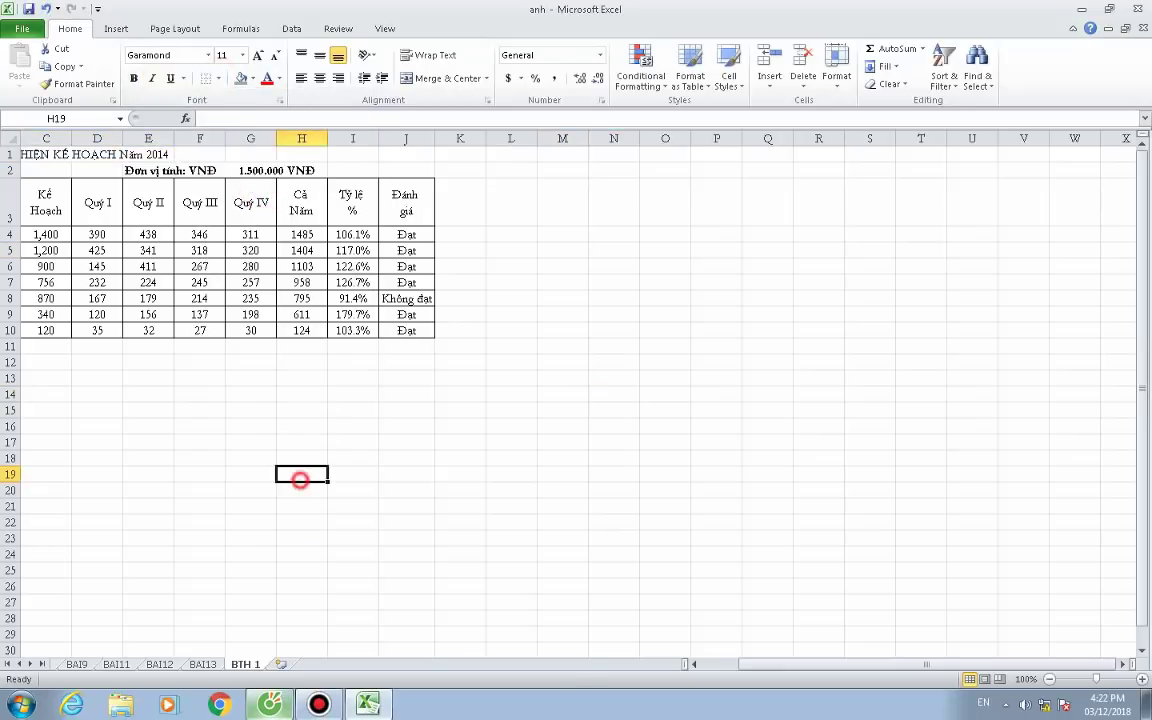
{"action": "left_click", "coordinate": [273, 442]}
{"action": "left_click", "coordinate": [422, 442]}
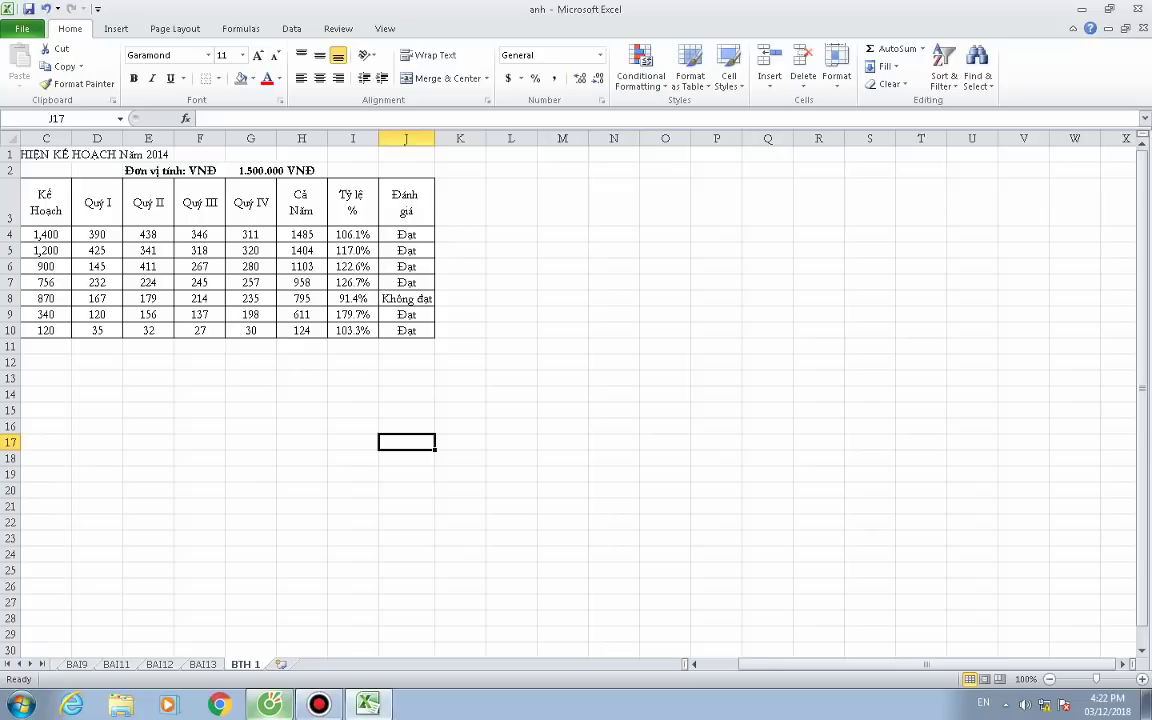
Indent the E2 unit note with leading spaces so it sits over columns G to I.
{"action": "left_click", "coordinate": [133, 170]}
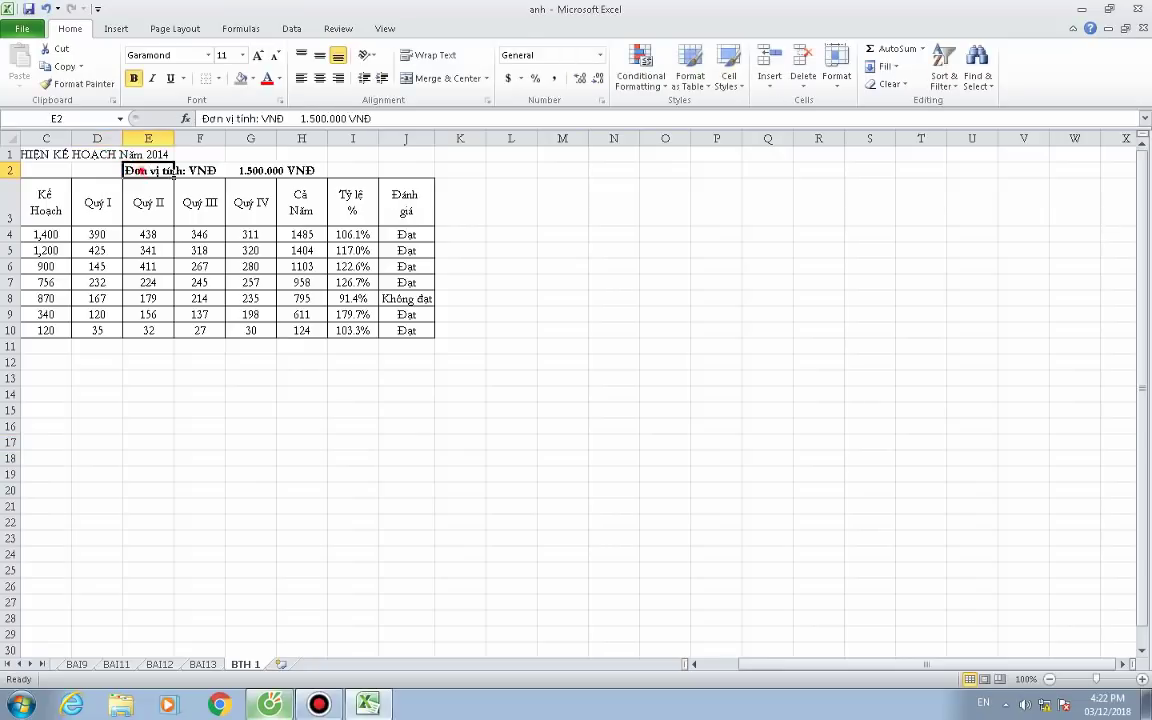
{"action": "double_click", "coordinate": [140, 170]}
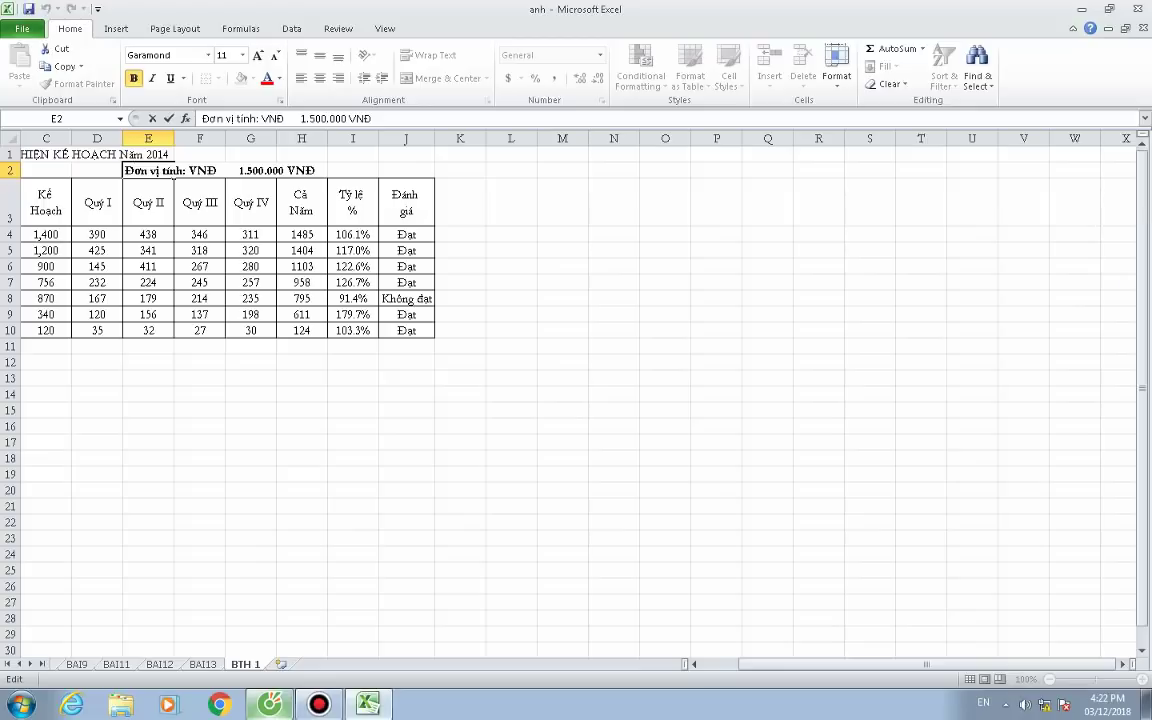
{"action": "left_click", "coordinate": [255, 172]}
{"action": "left_click", "coordinate": [283, 171]}
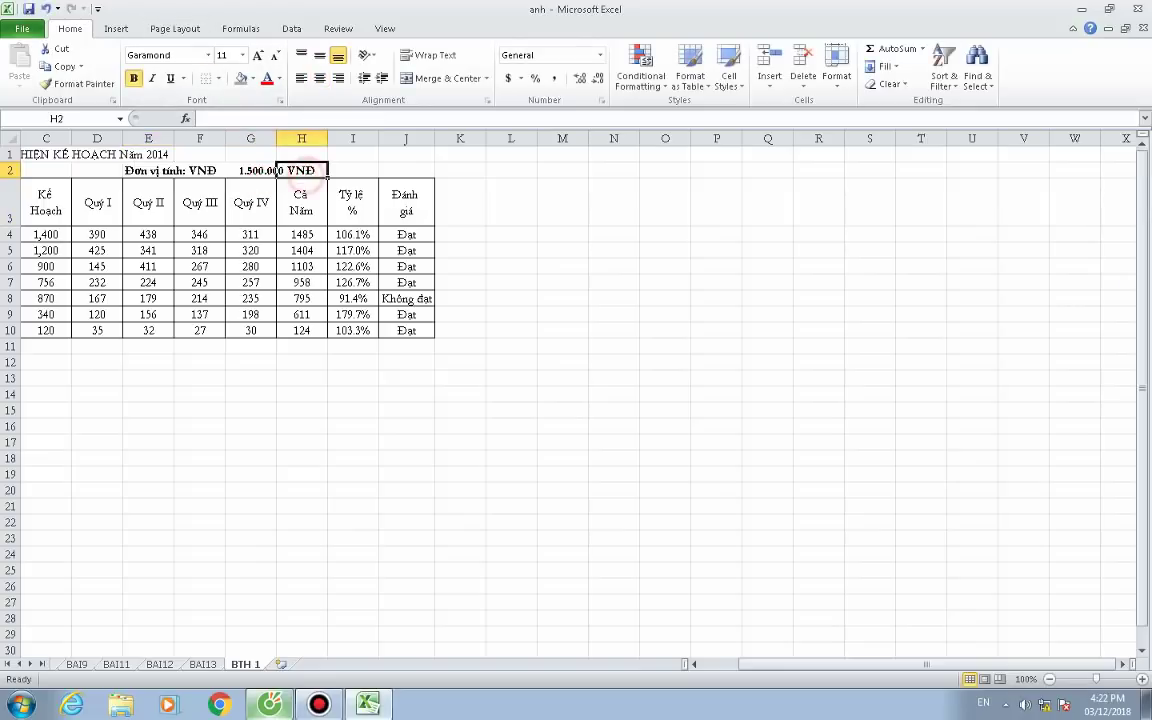
{"action": "left_click", "coordinate": [180, 170]}
{"action": "double_click", "coordinate": [150, 171]}
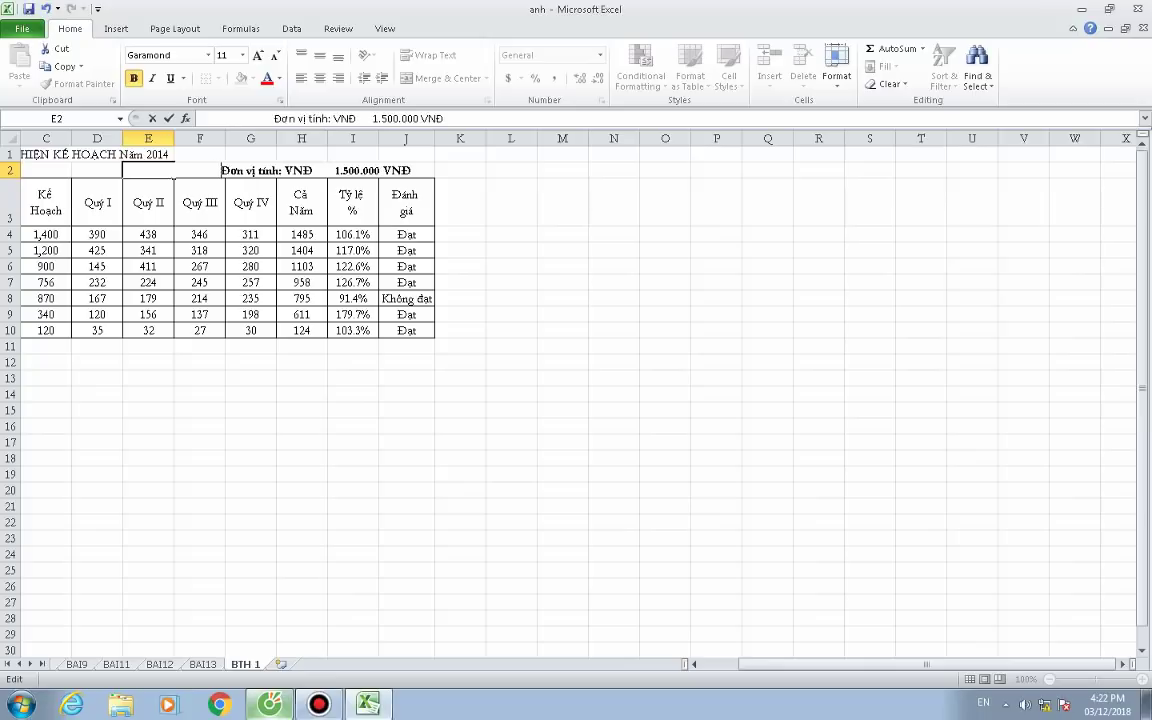
{"action": "left_click", "coordinate": [97, 154]}
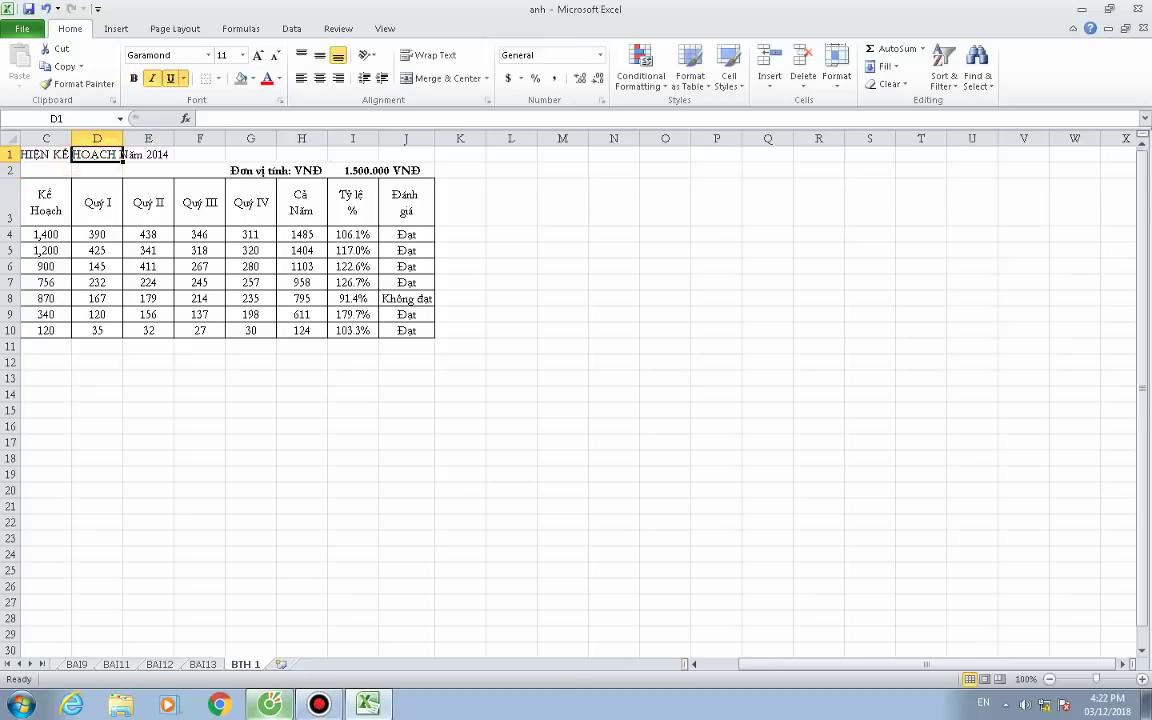
Edit cell C1, then reselect the title cells C1:E1.
{"action": "left_click", "coordinate": [40, 154]}
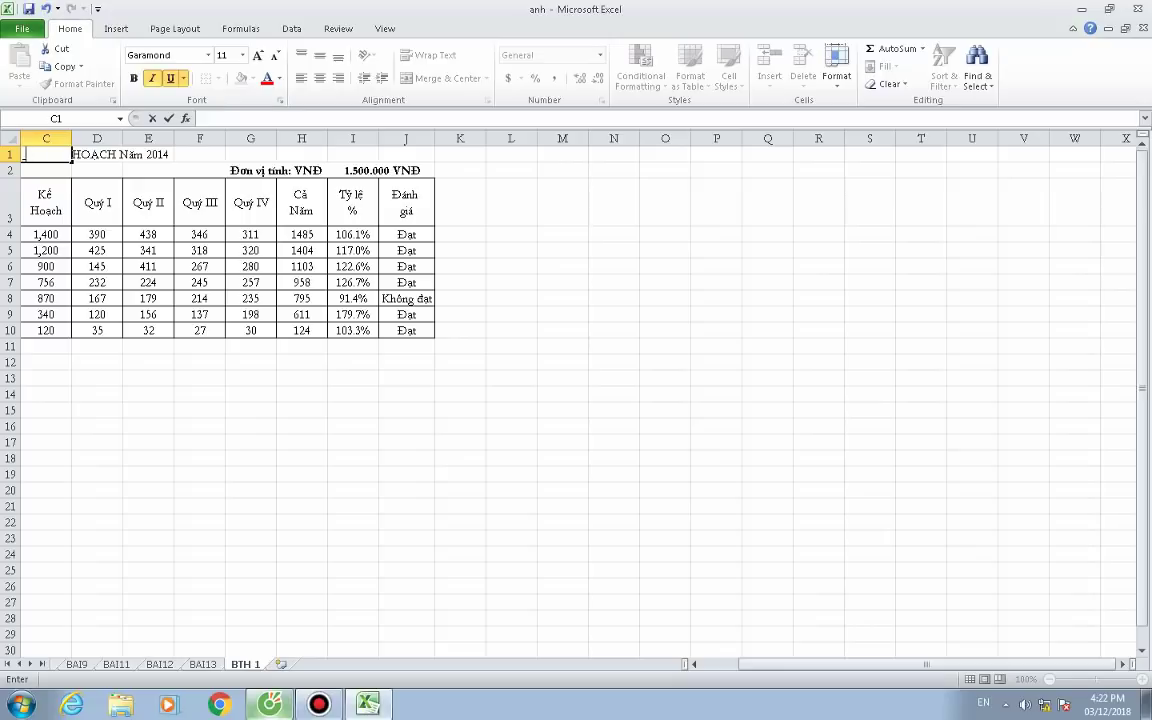
{"action": "left_click_drag", "start_coordinate": [600, 380], "coordinate": [658, 355]}
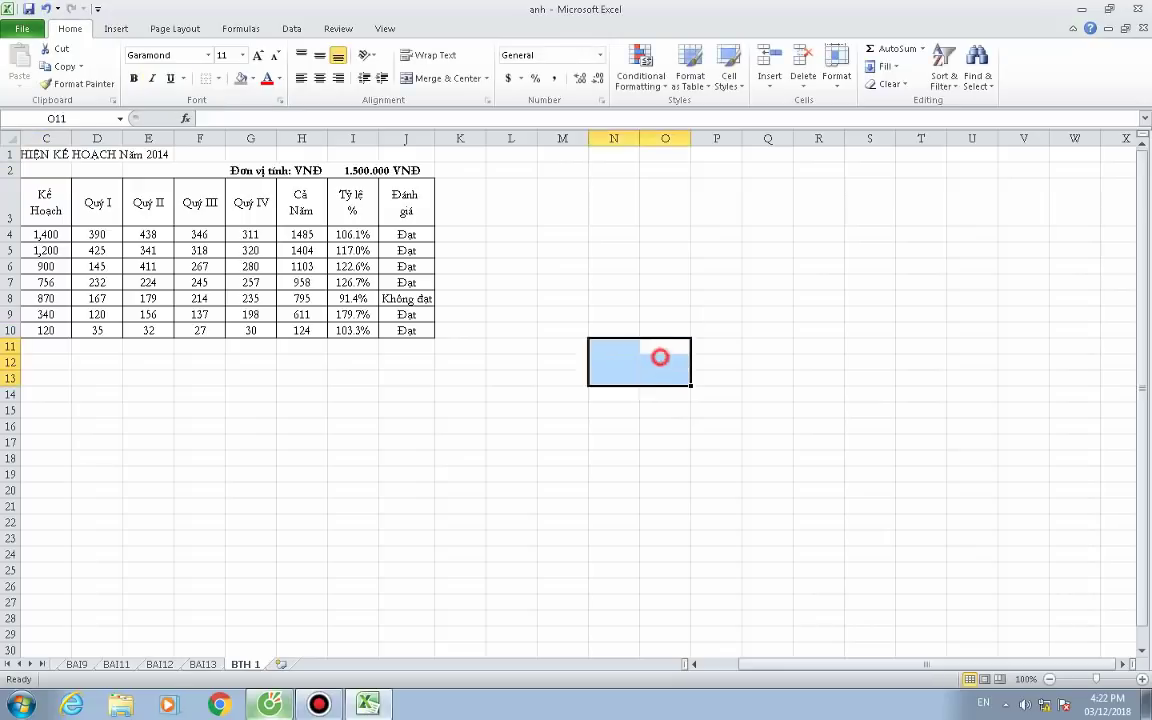
{"action": "left_click", "coordinate": [199, 521]}
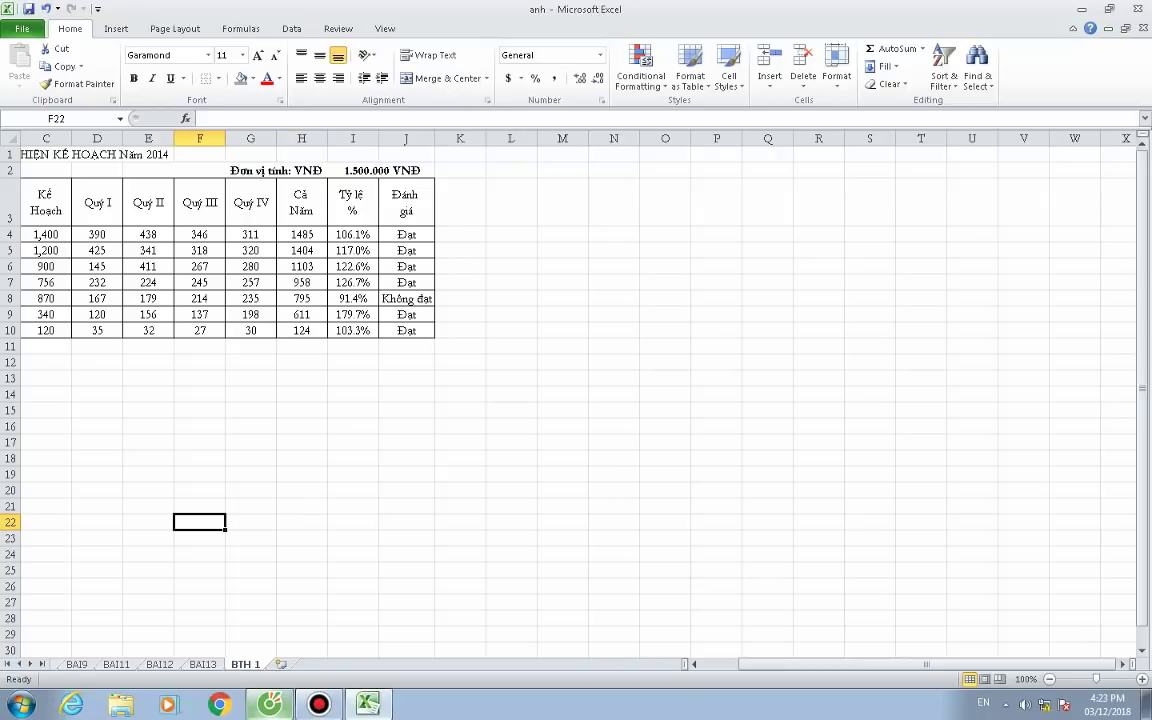
{"action": "left_click_drag", "start_coordinate": [30, 154], "coordinate": [150, 154]}
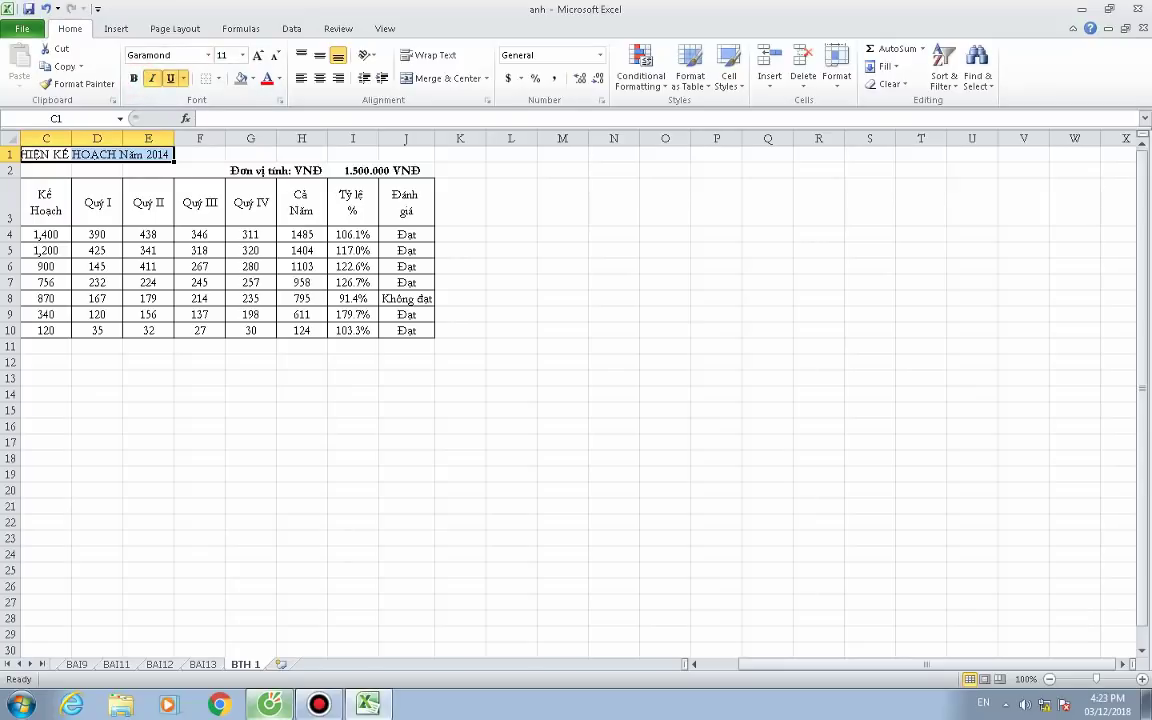
Fill the Đánh giá column cells J3:J10 light green.
{"action": "left_click", "coordinate": [556, 362]}
{"action": "left_click_drag", "start_coordinate": [405, 210], "coordinate": [405, 330]}
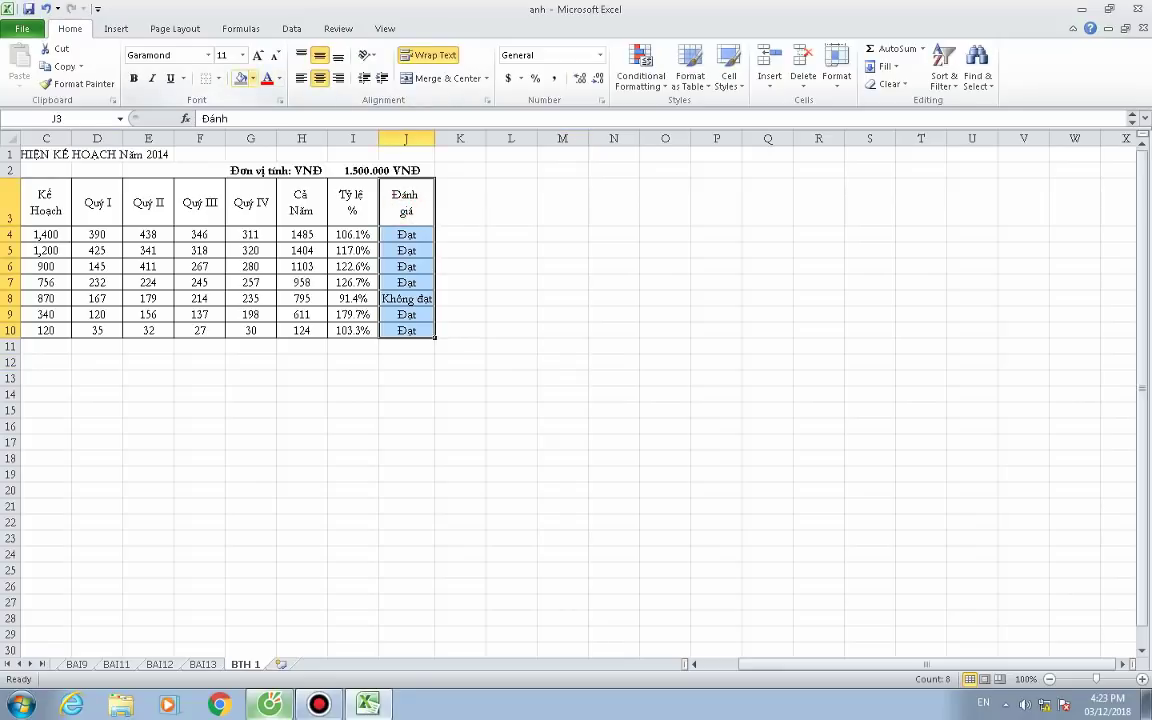
{"action": "left_click_drag", "start_coordinate": [30, 196], "coordinate": [430, 347]}
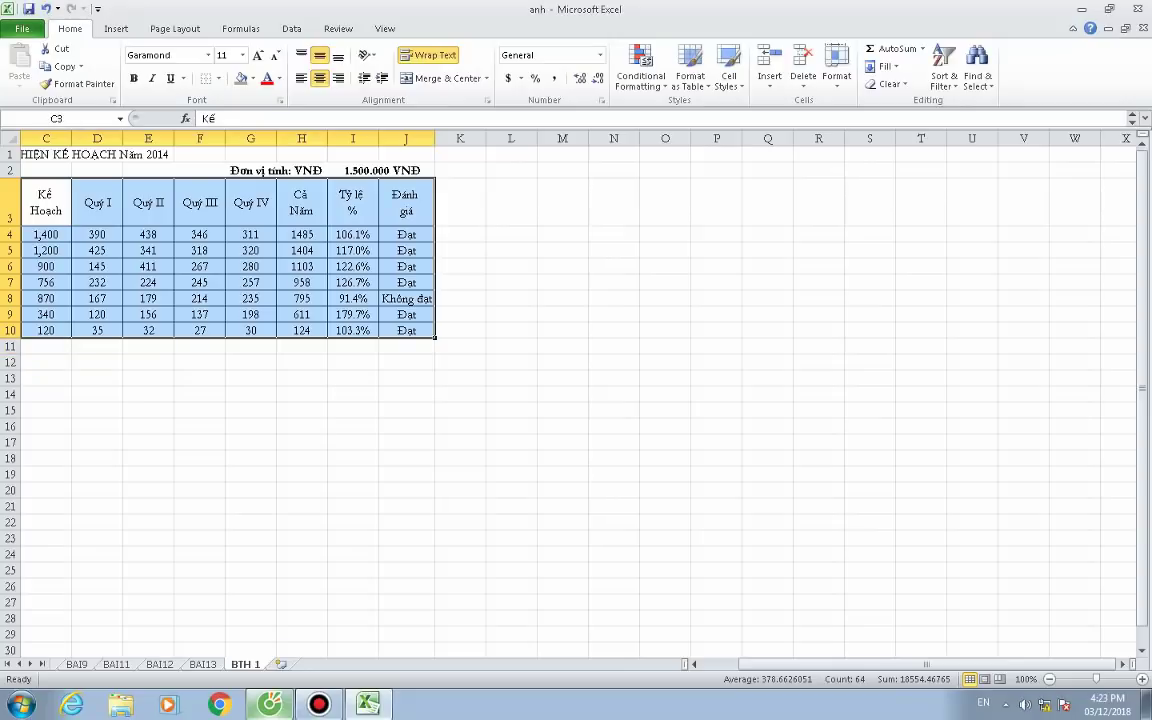
{"action": "left_click", "coordinate": [565, 265]}
{"action": "left_click_drag", "start_coordinate": [400, 198], "coordinate": [406, 330]}
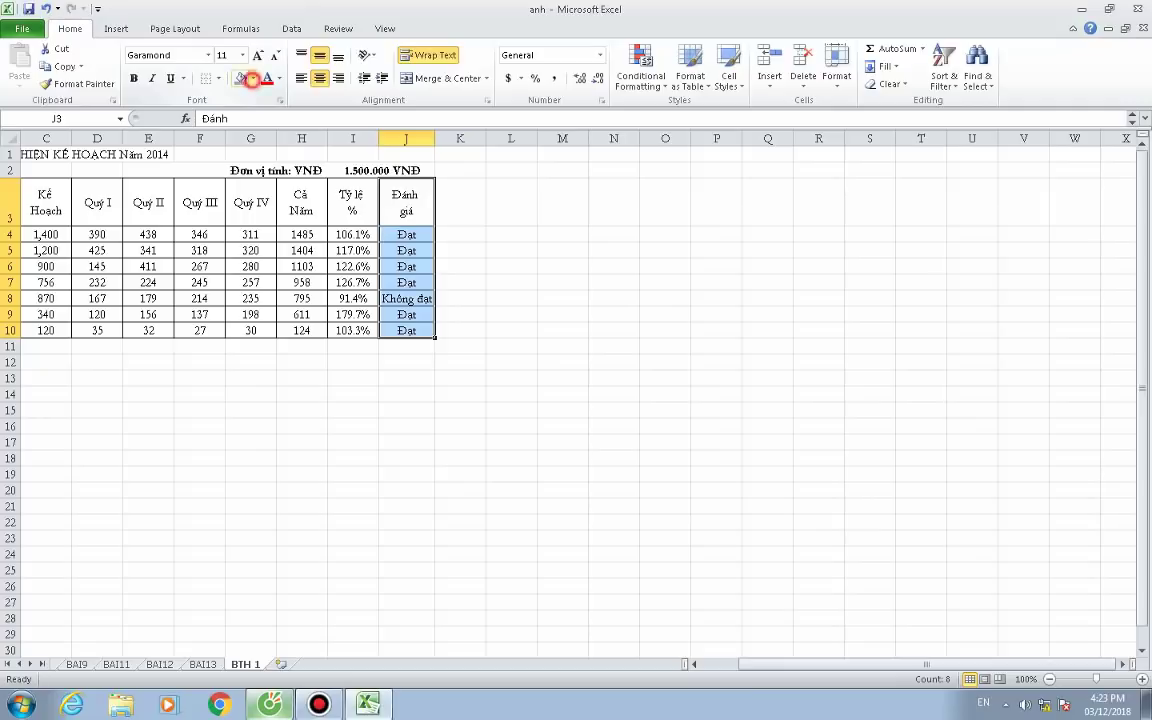
{"action": "left_click", "coordinate": [253, 78]}
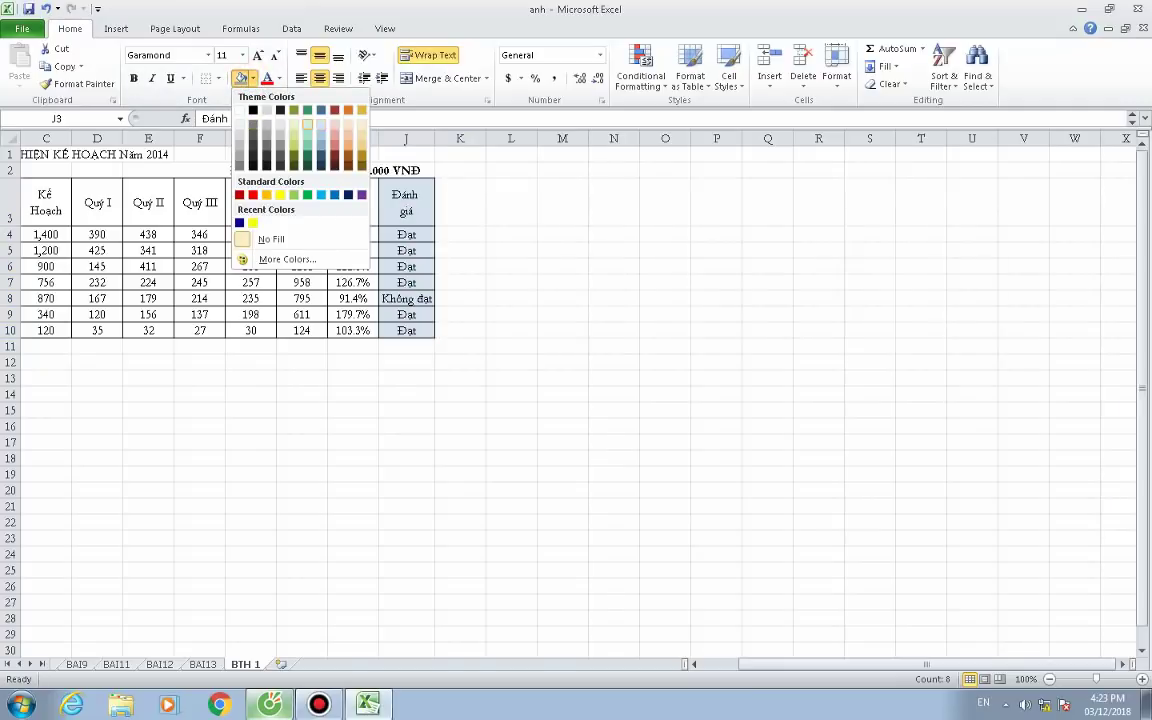
{"action": "left_click", "coordinate": [307, 126]}
{"action": "left_click", "coordinate": [562, 265]}
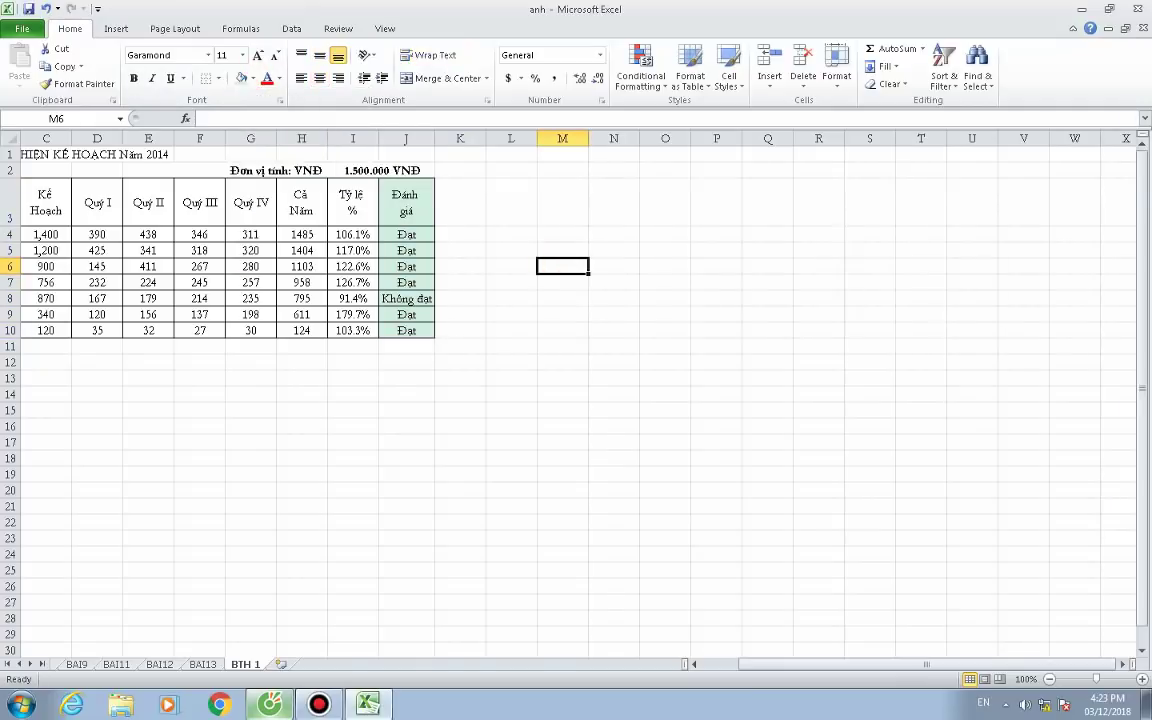
Fill the header cells C3:I3 light grey.
{"action": "left_click_drag", "start_coordinate": [45, 200], "coordinate": [360, 205]}
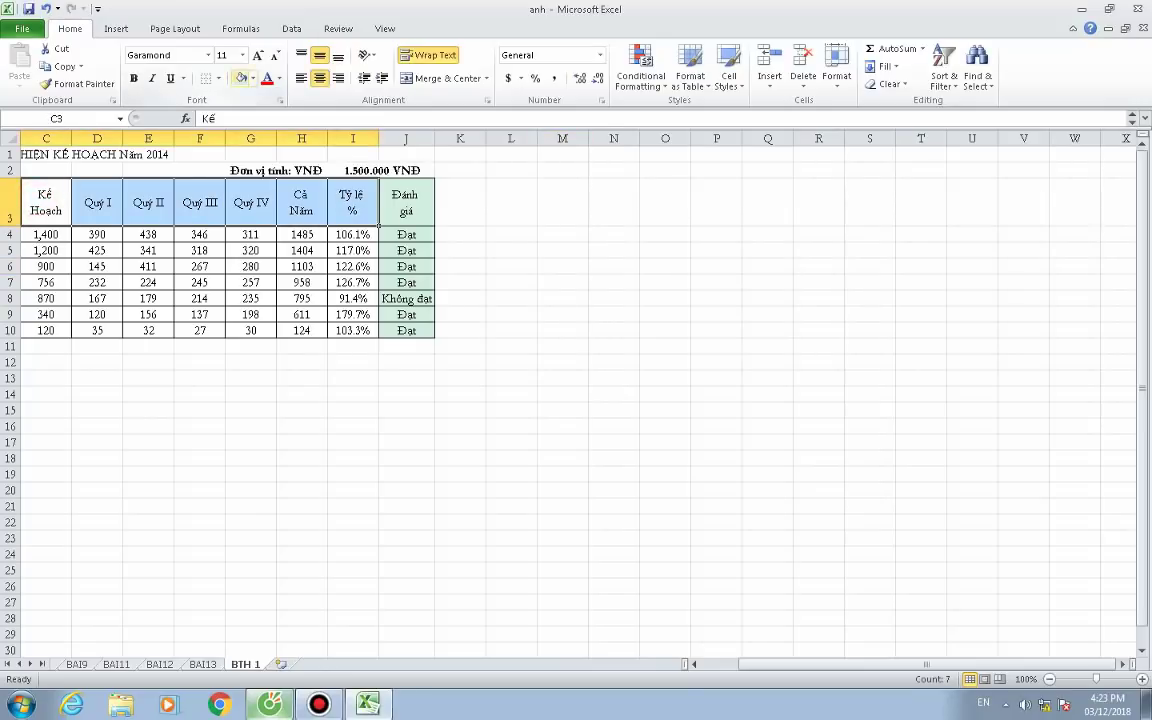
{"action": "left_click", "coordinate": [253, 79]}
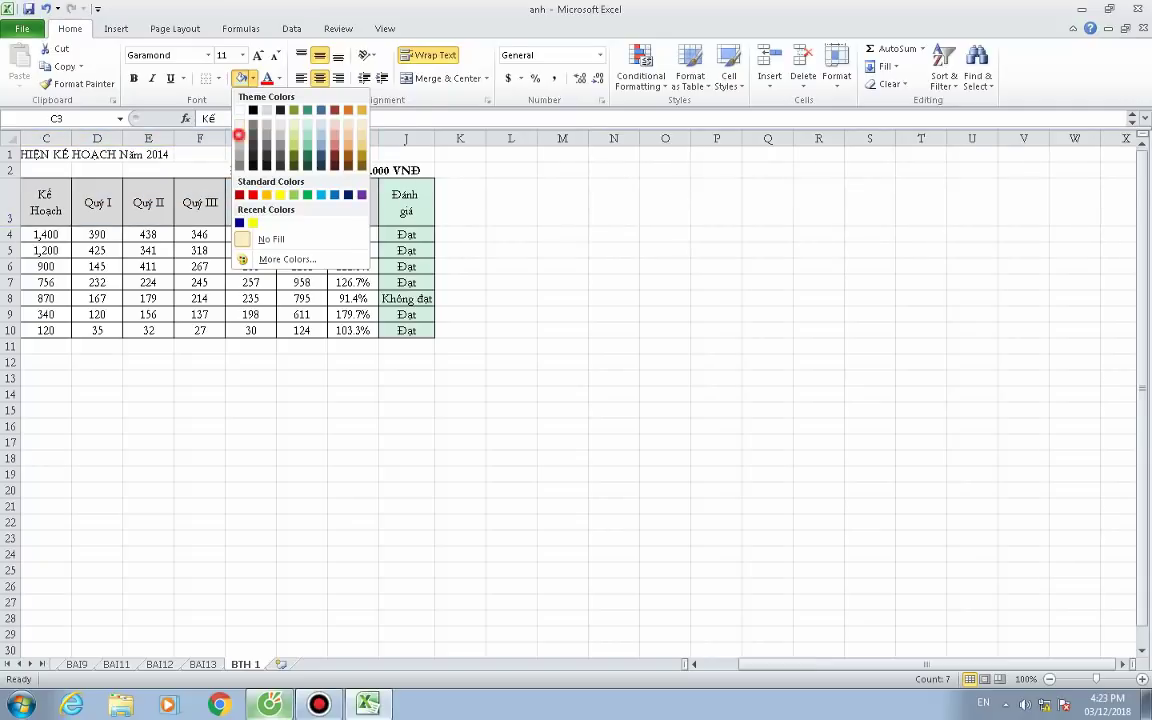
{"action": "left_click", "coordinate": [238, 134]}
{"action": "left_click", "coordinate": [515, 313]}
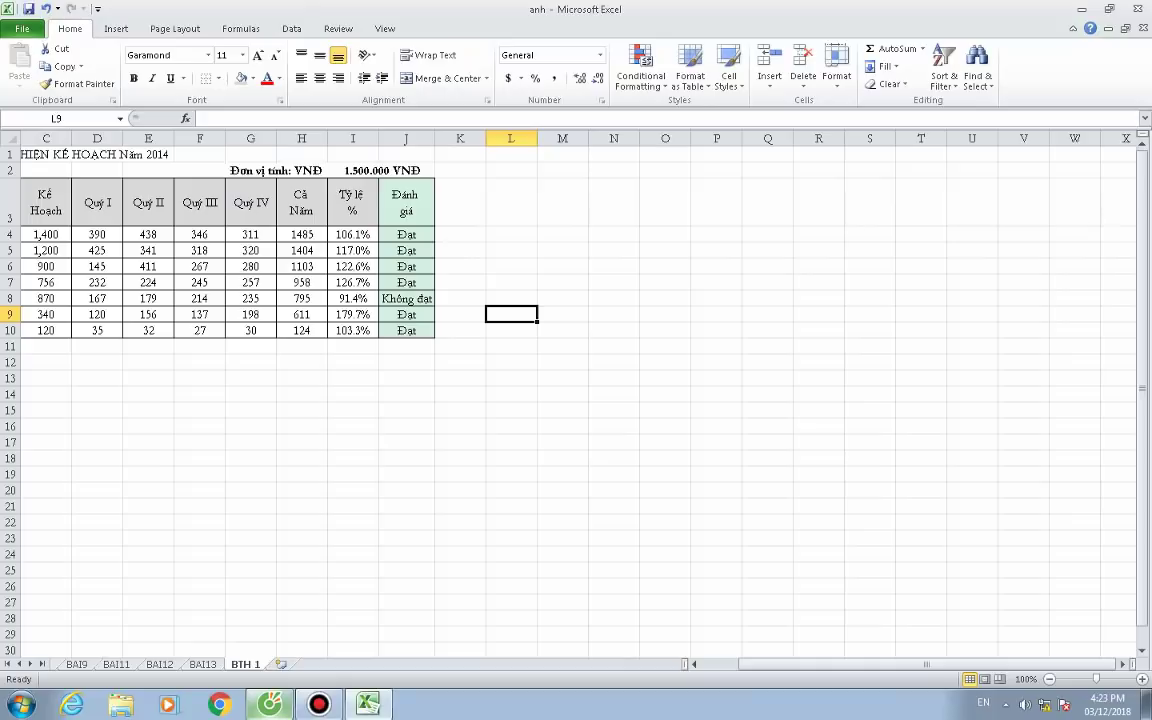
Make the title across A1:E1 bold.
{"action": "left_click_drag", "start_coordinate": [926, 664], "coordinate": [889, 664]}
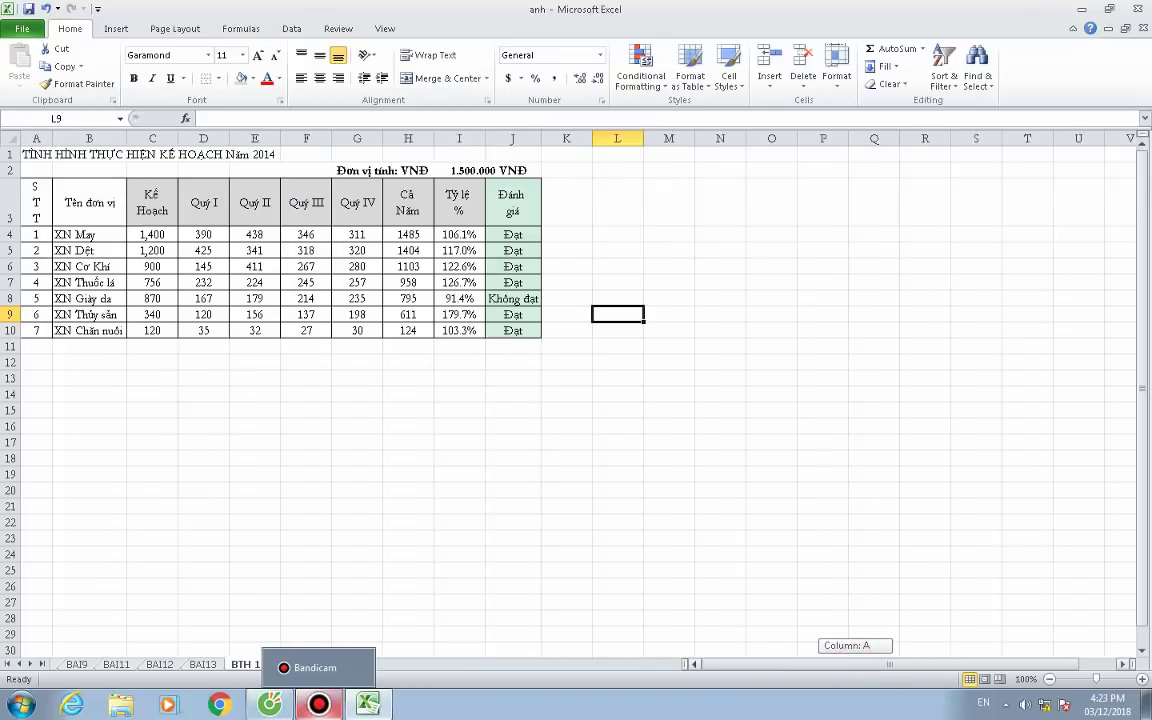
{"action": "left_click", "coordinate": [296, 437]}
{"action": "left_click", "coordinate": [160, 424]}
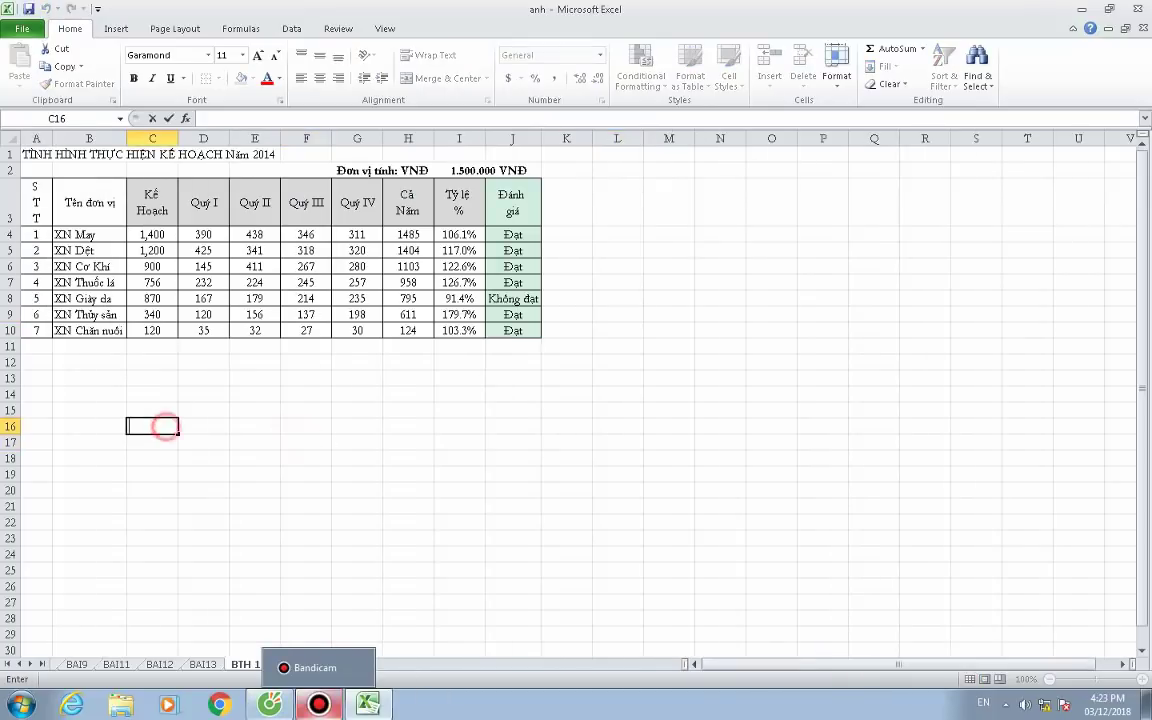
{"action": "left_click_drag", "start_coordinate": [35, 154], "coordinate": [265, 154]}
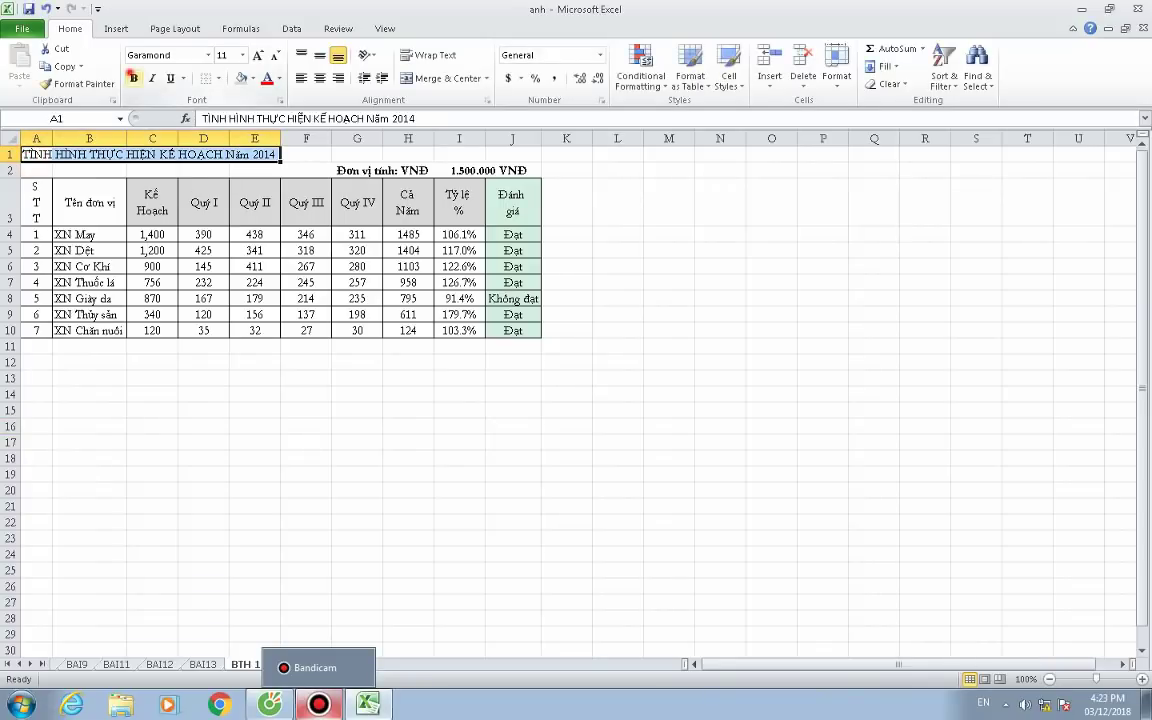
{"action": "left_click", "coordinate": [133, 78]}
{"action": "left_click", "coordinate": [306, 154]}
Add leading spaces before the A1 title to shift it right.
{"action": "left_click", "coordinate": [722, 234]}
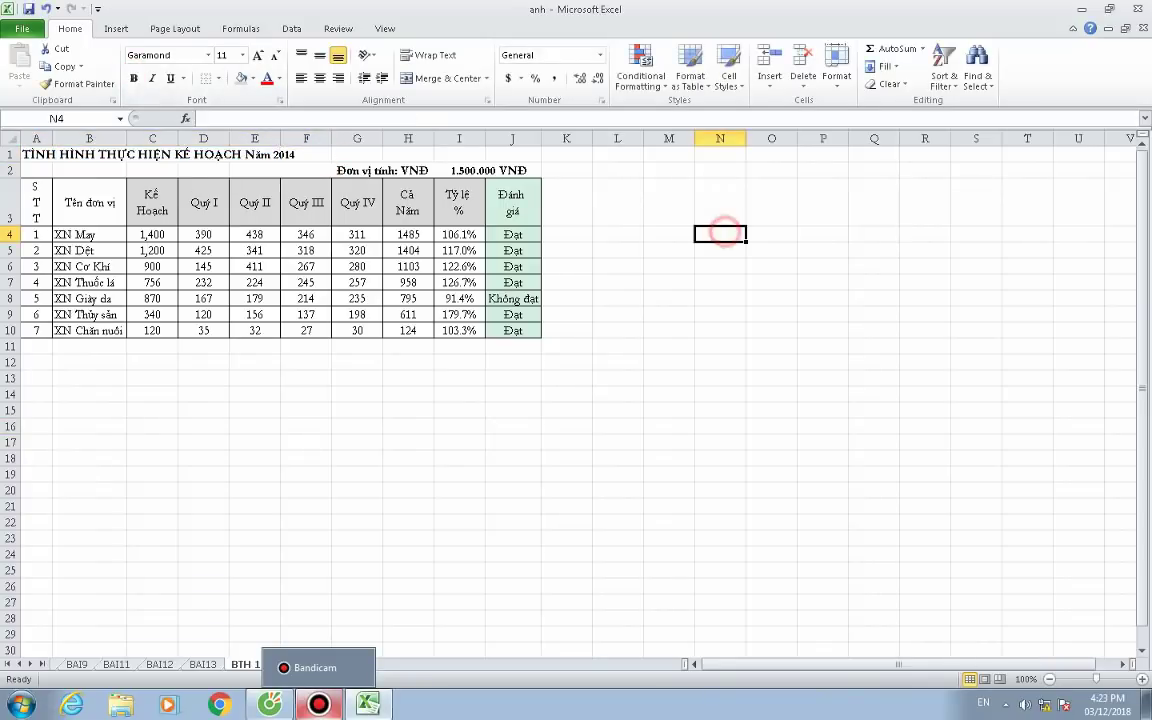
{"action": "left_click", "coordinate": [518, 426]}
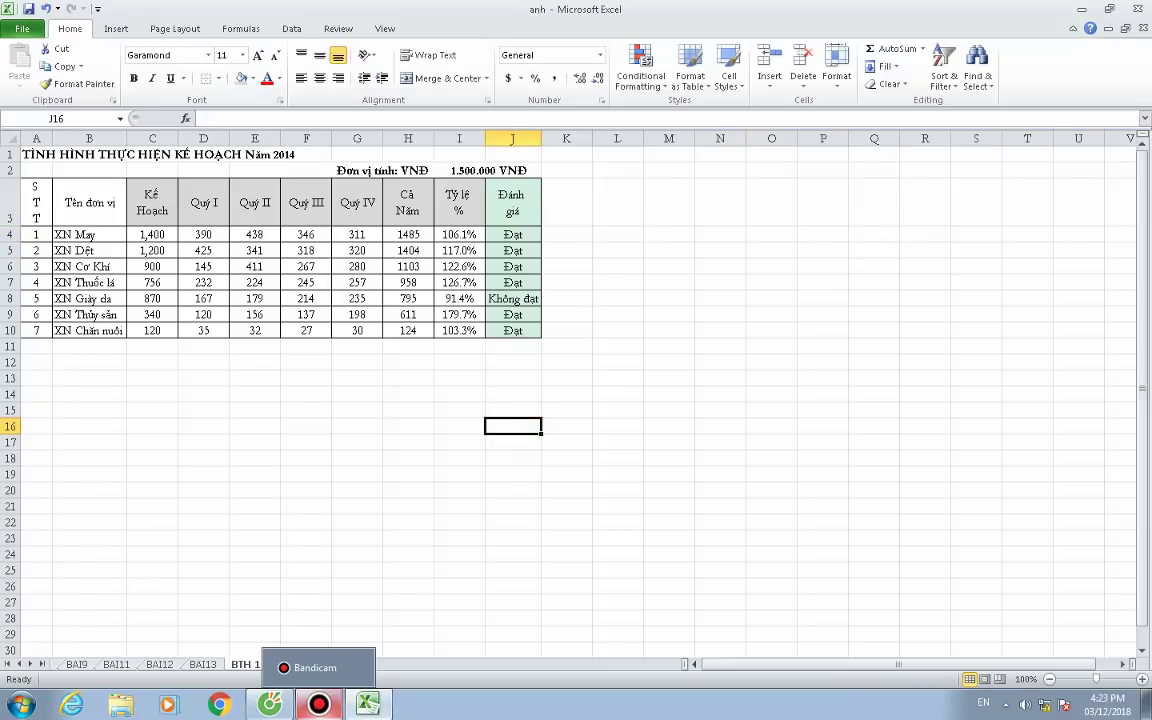
{"action": "double_click", "coordinate": [23, 155]}
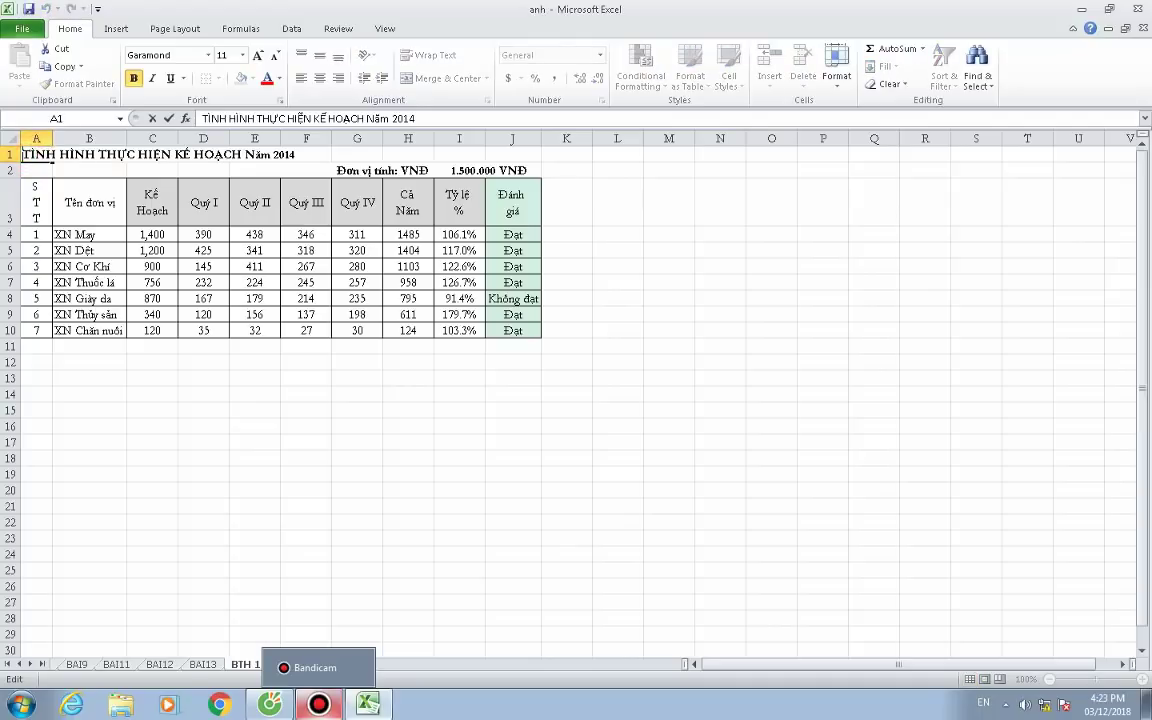
{"action": "left_click", "coordinate": [707, 458]}
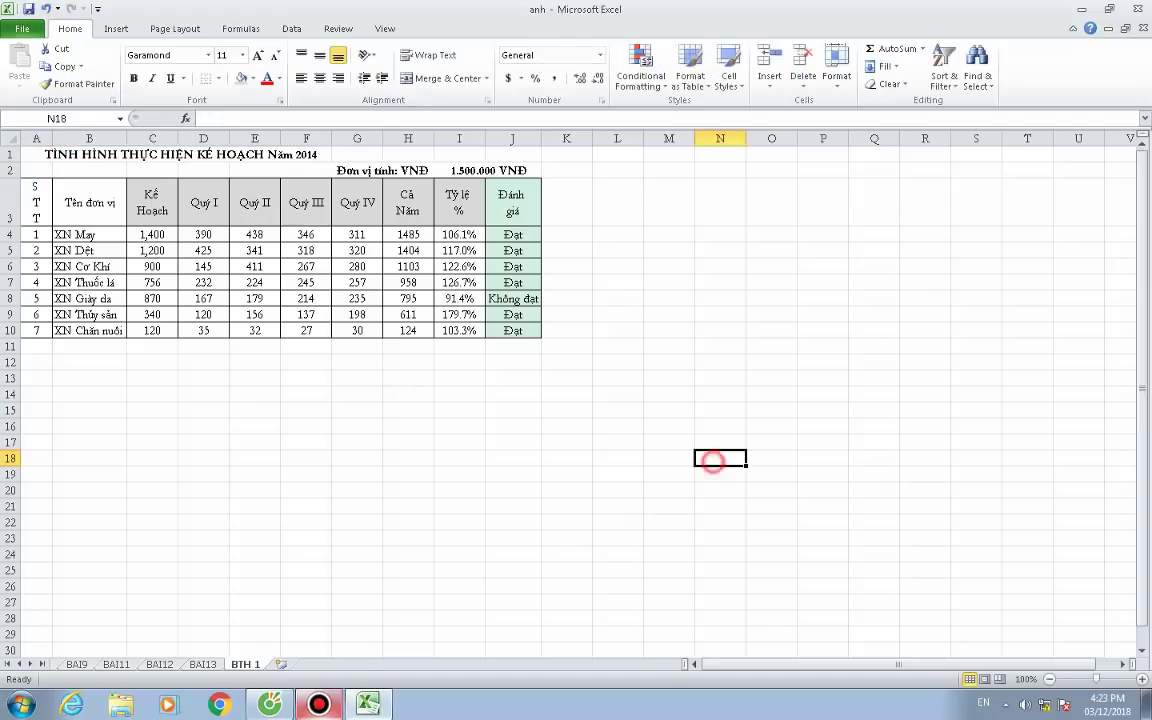
{"action": "left_click", "coordinate": [680, 470]}
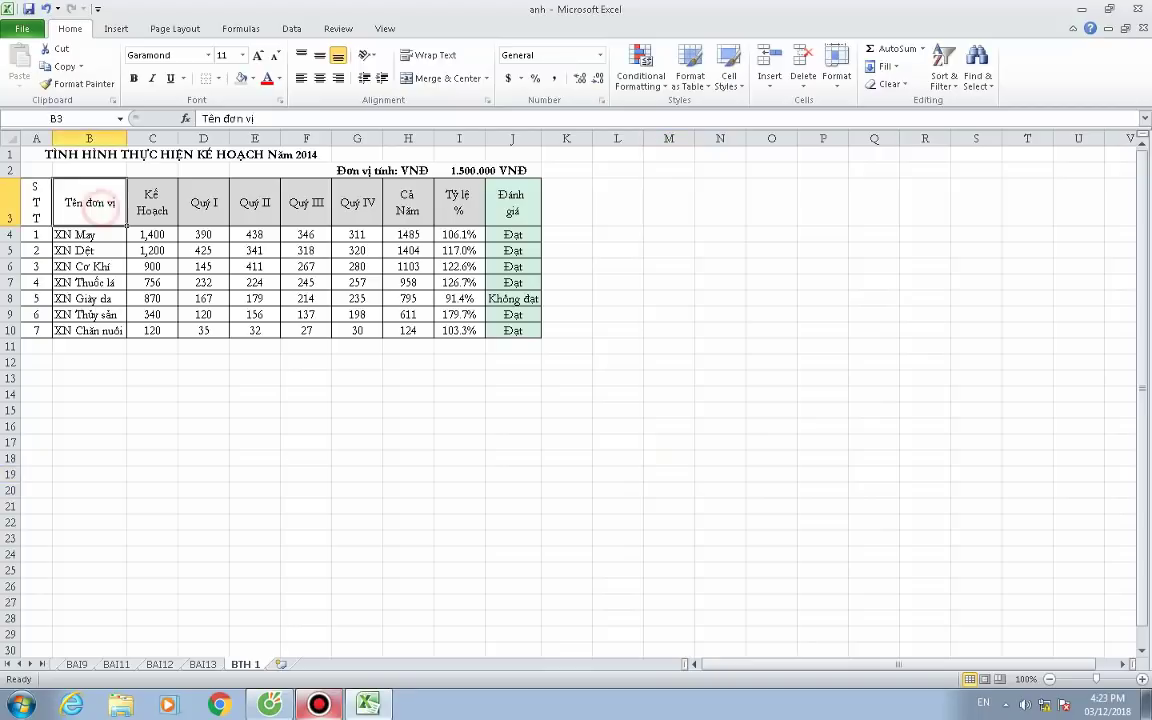
Give the STT and Tên đơn vị headers A3:B3 a light grey fill.
{"action": "left_click_drag", "start_coordinate": [90, 202], "coordinate": [36, 205]}
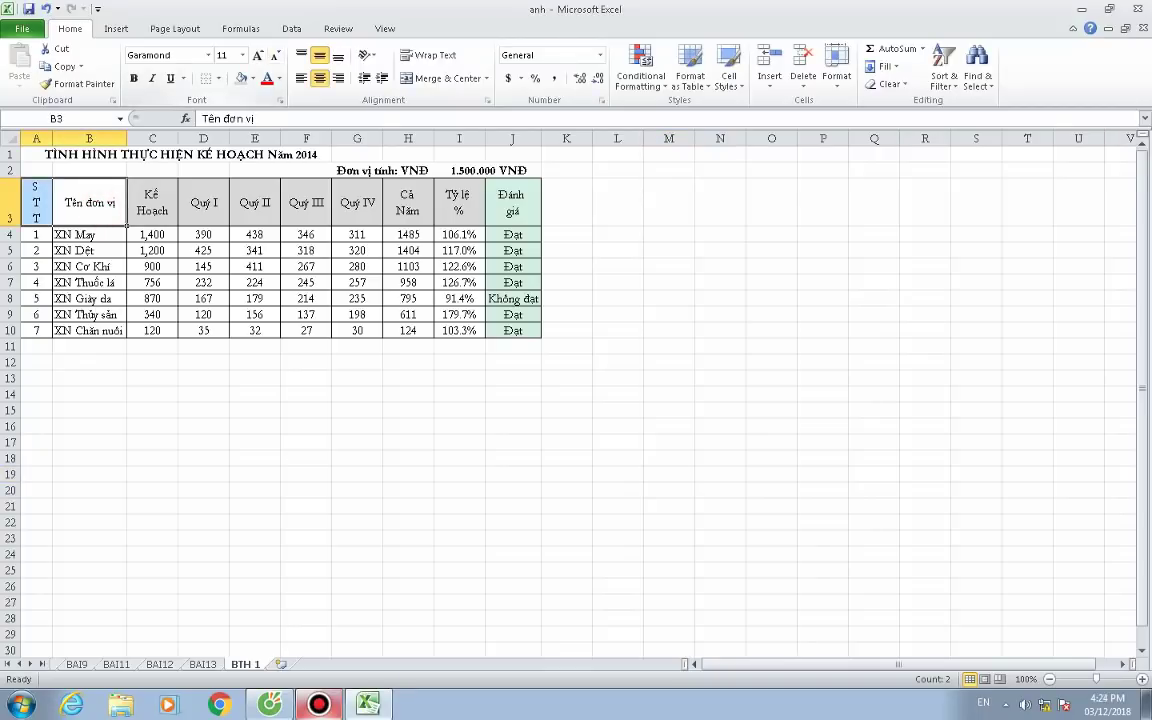
{"action": "left_click", "coordinate": [253, 79]}
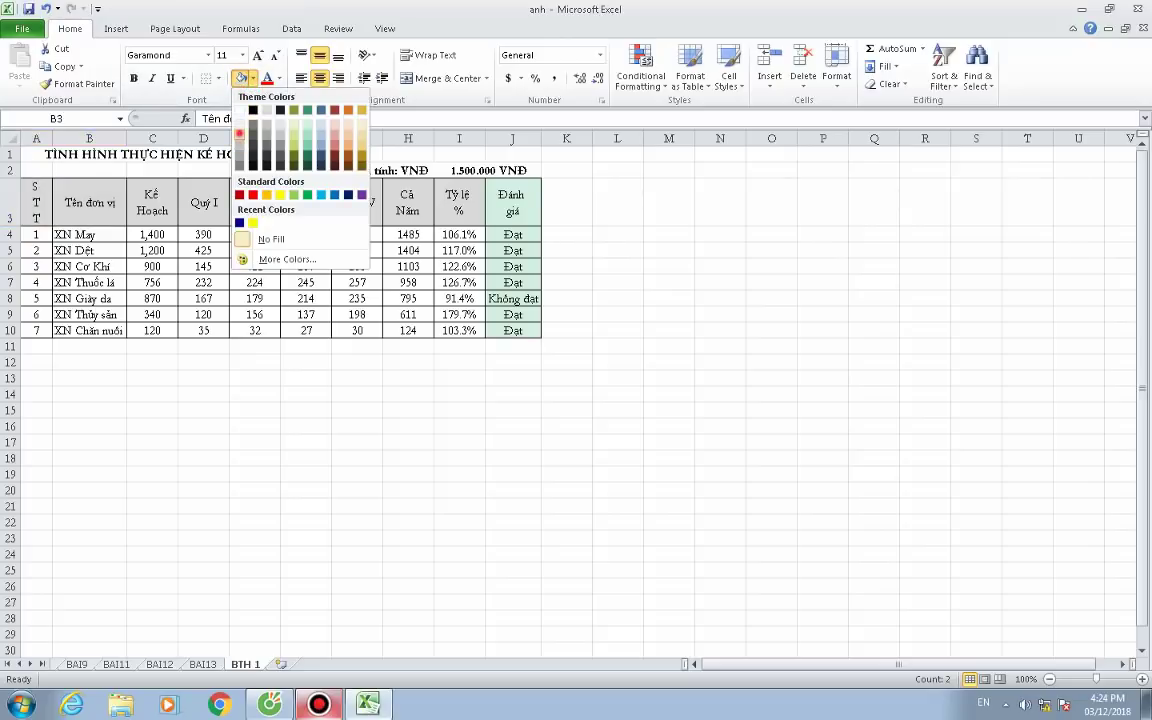
{"action": "left_click", "coordinate": [239, 133]}
{"action": "left_click", "coordinate": [720, 410]}
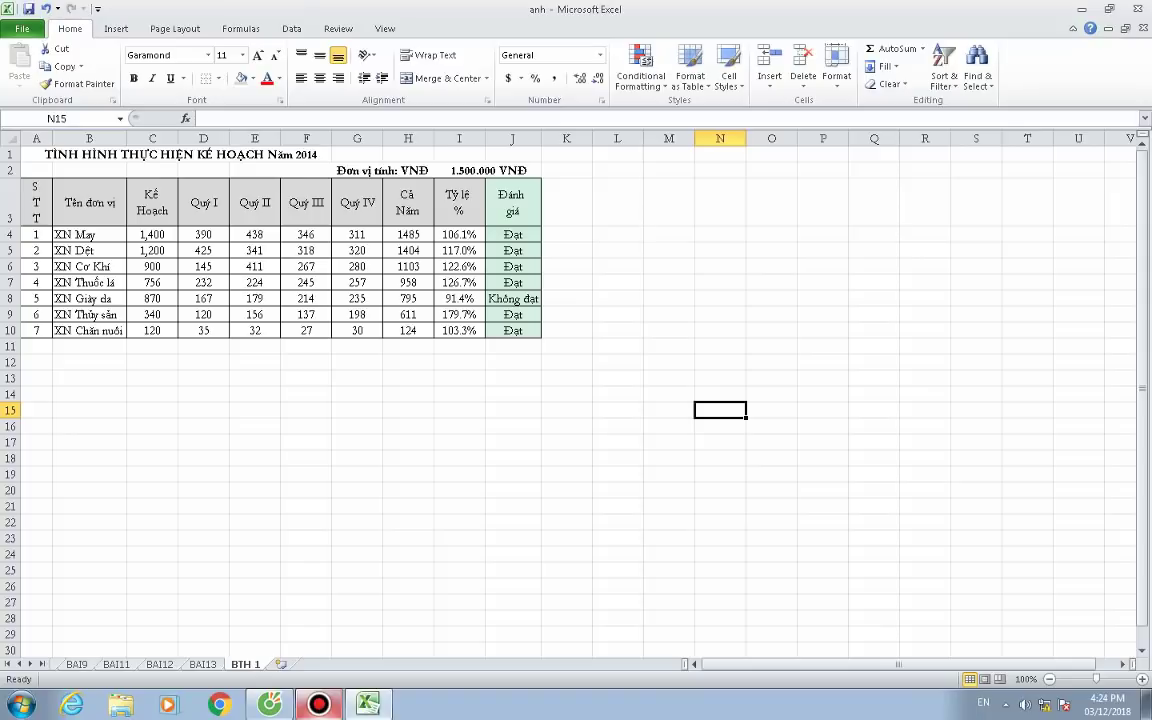
Bold the header row A3:J3 and the Đạt/Không đạt ratings in J4:J10.
{"action": "mouse_move", "coordinate": [36, 202]}
{"action": "left_mouse_down"}
{"action": "mouse_move", "coordinate": [513, 234]}
{"action": "mouse_move", "coordinate": [513, 210]}
{"action": "left_mouse_up"}
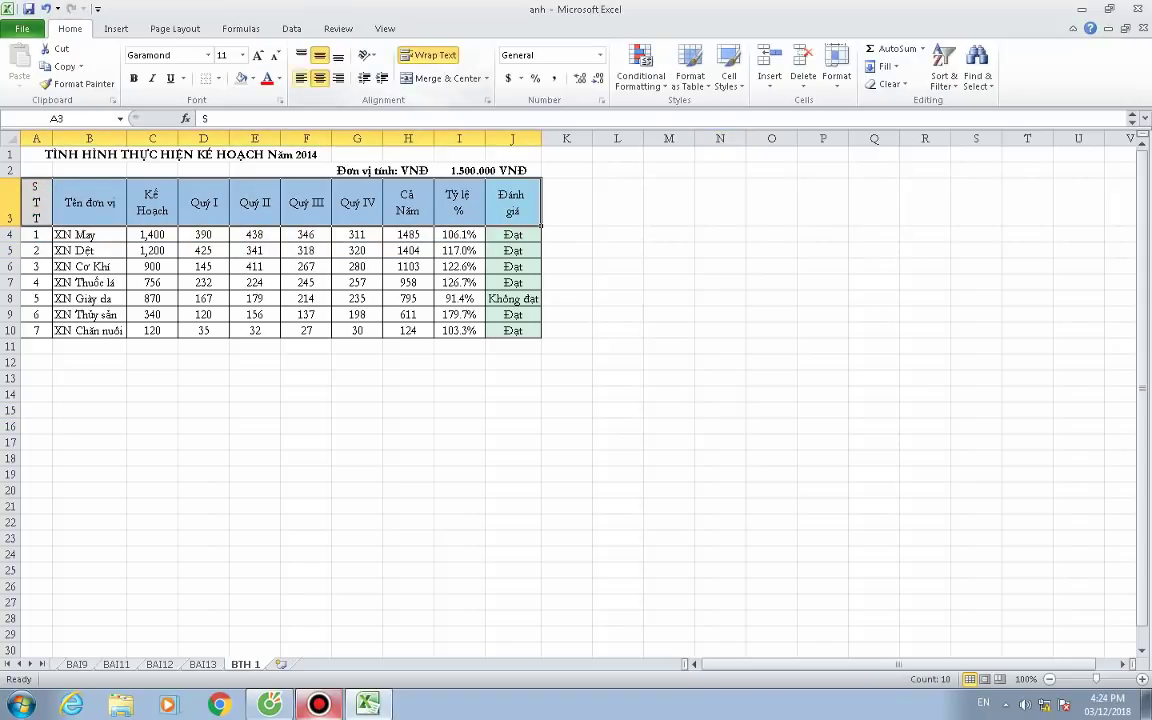
{"action": "left_click", "coordinate": [133, 78]}
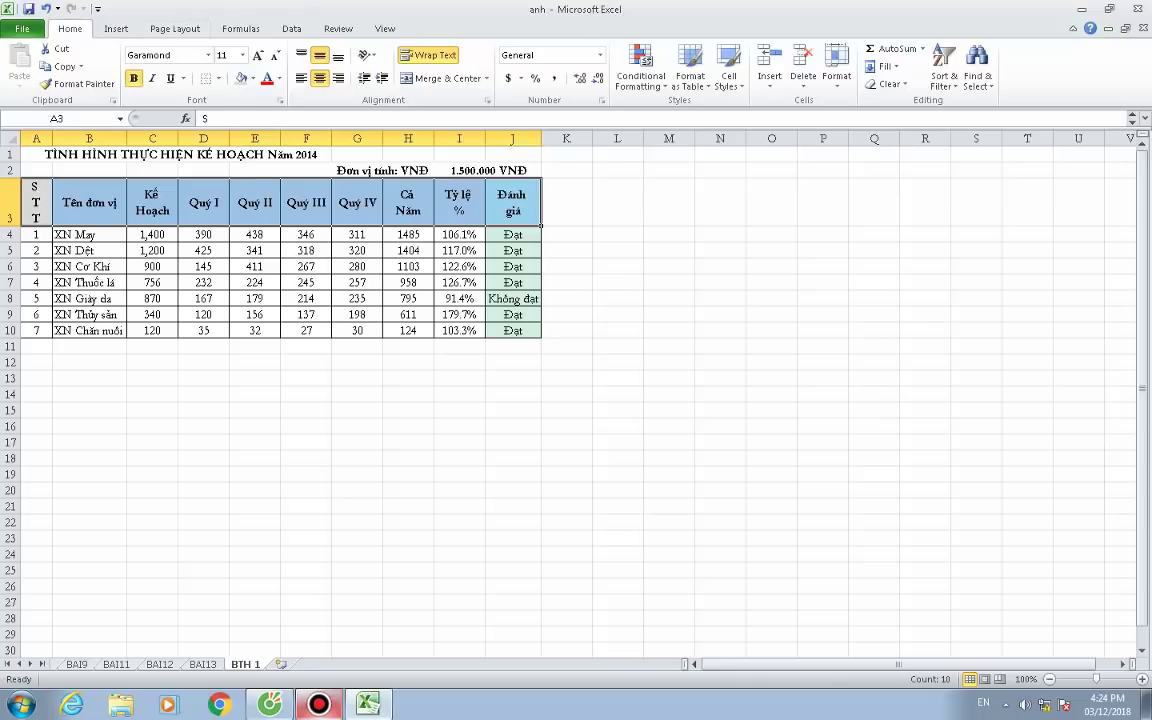
{"action": "left_click_drag", "start_coordinate": [513, 234], "coordinate": [513, 346]}
{"action": "key", "text": "ctrl+b"}
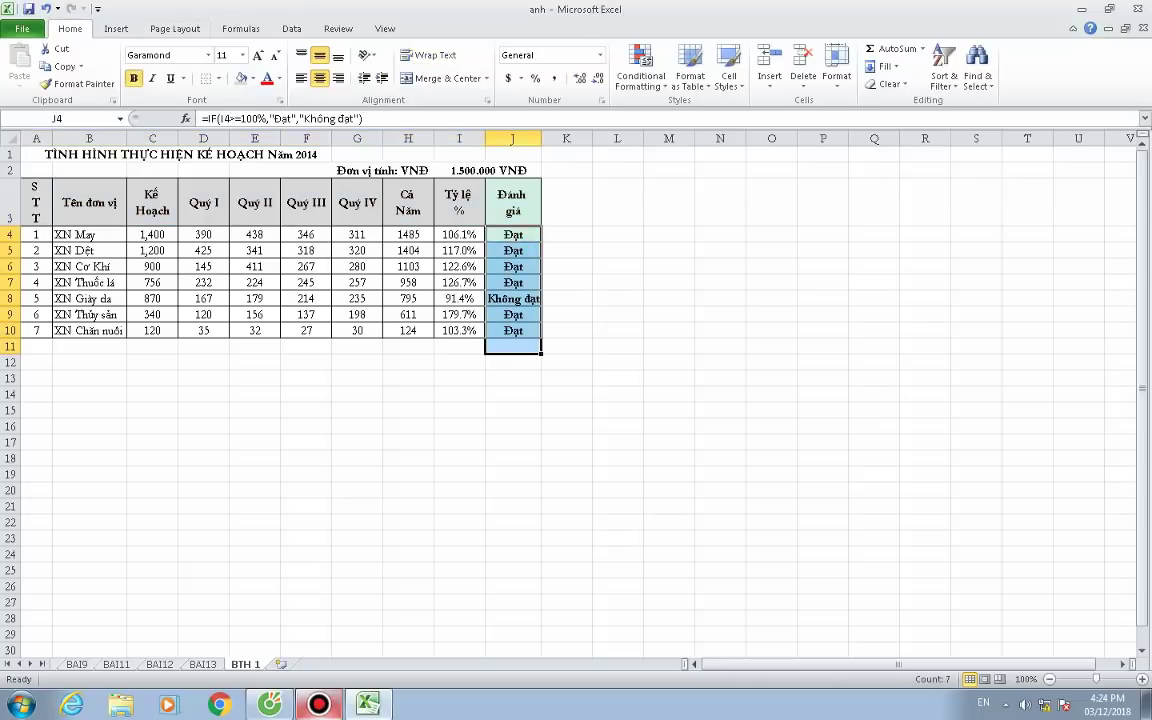
{"action": "left_click", "coordinate": [773, 330], "text": "ctrl"}
{"action": "left_click", "coordinate": [671, 455]}
{"action": "left_click", "coordinate": [408, 538]}
{"action": "key", "text": "Down"}
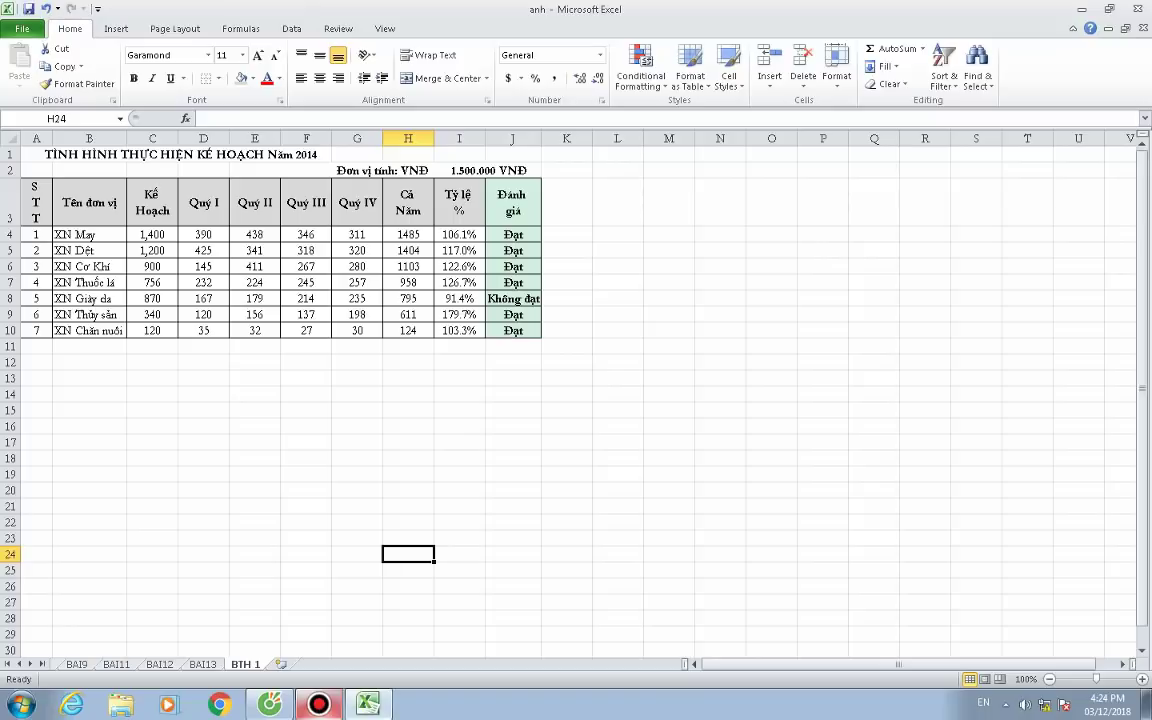
Move the titled table from A1:J10 so it occupies G7:P16.
{"action": "left_click_drag", "start_coordinate": [36, 202], "coordinate": [513, 330]}
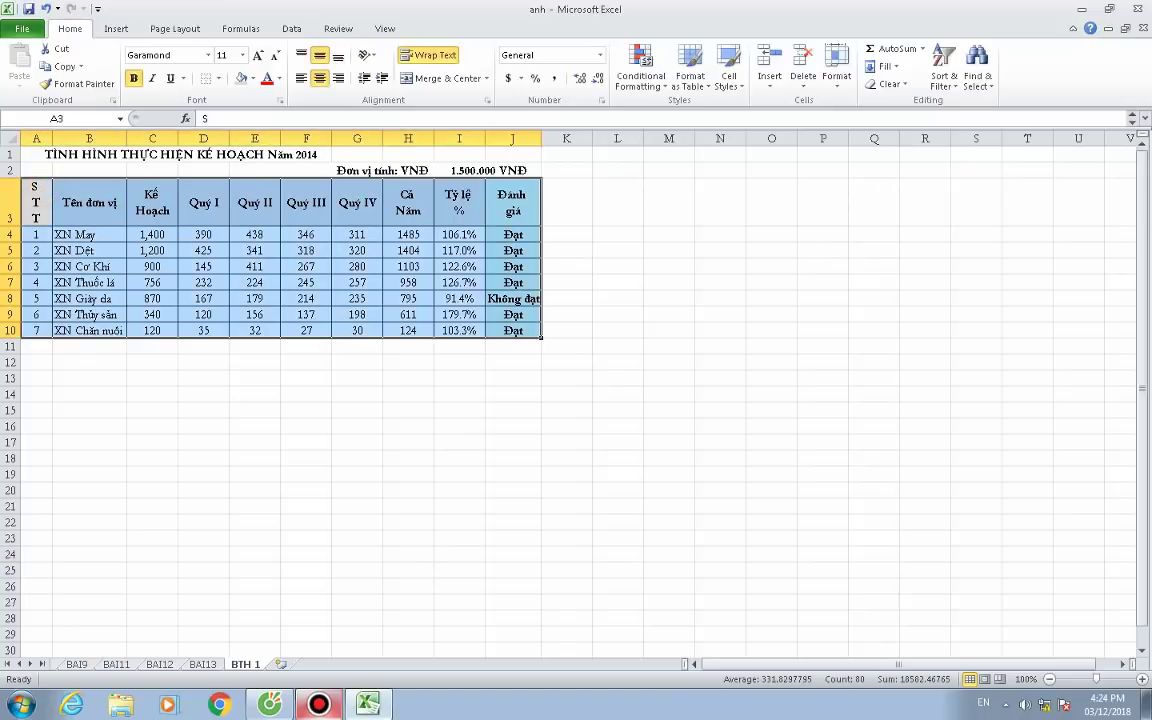
{"action": "left_click_drag", "start_coordinate": [541, 200], "coordinate": [848, 300]}
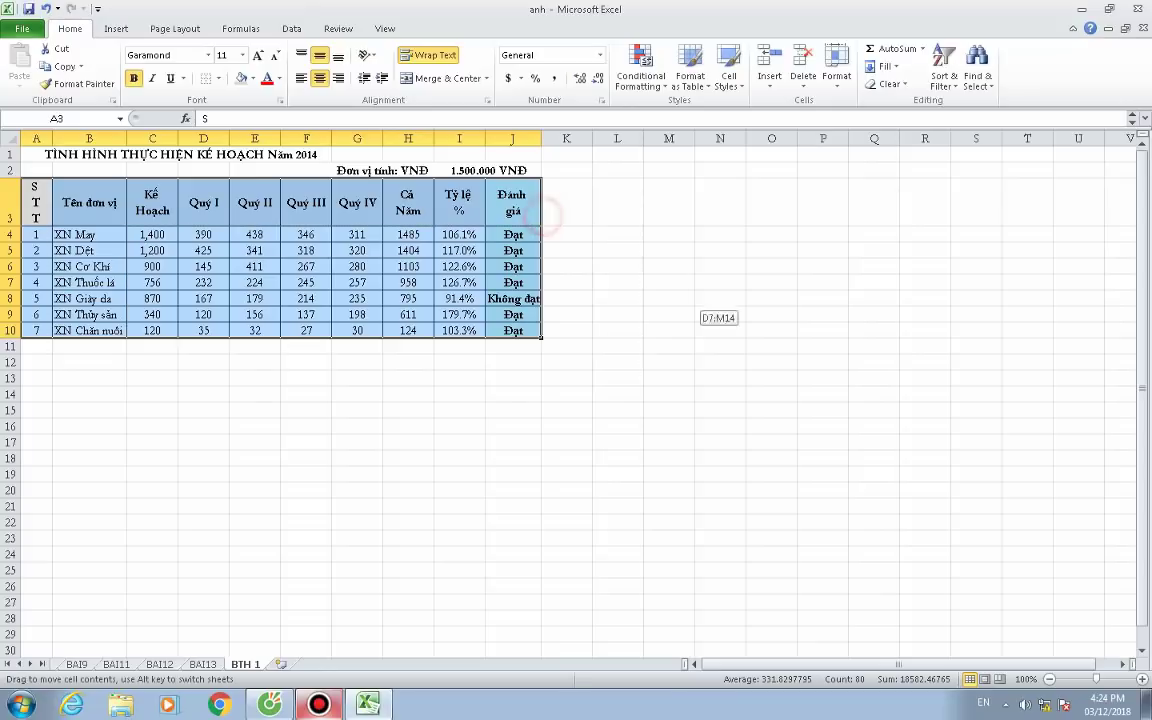
{"action": "left_click_drag", "start_coordinate": [797, 278], "coordinate": [543, 223]}
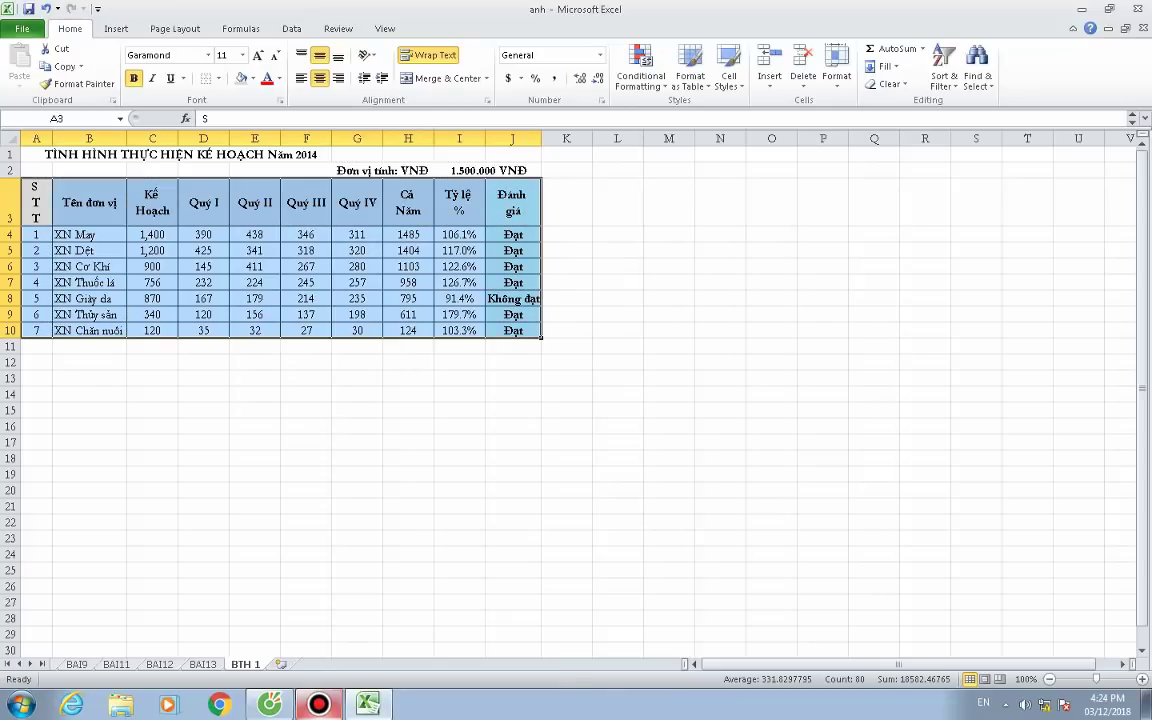
{"action": "left_click_drag", "start_coordinate": [36, 154], "coordinate": [515, 330]}
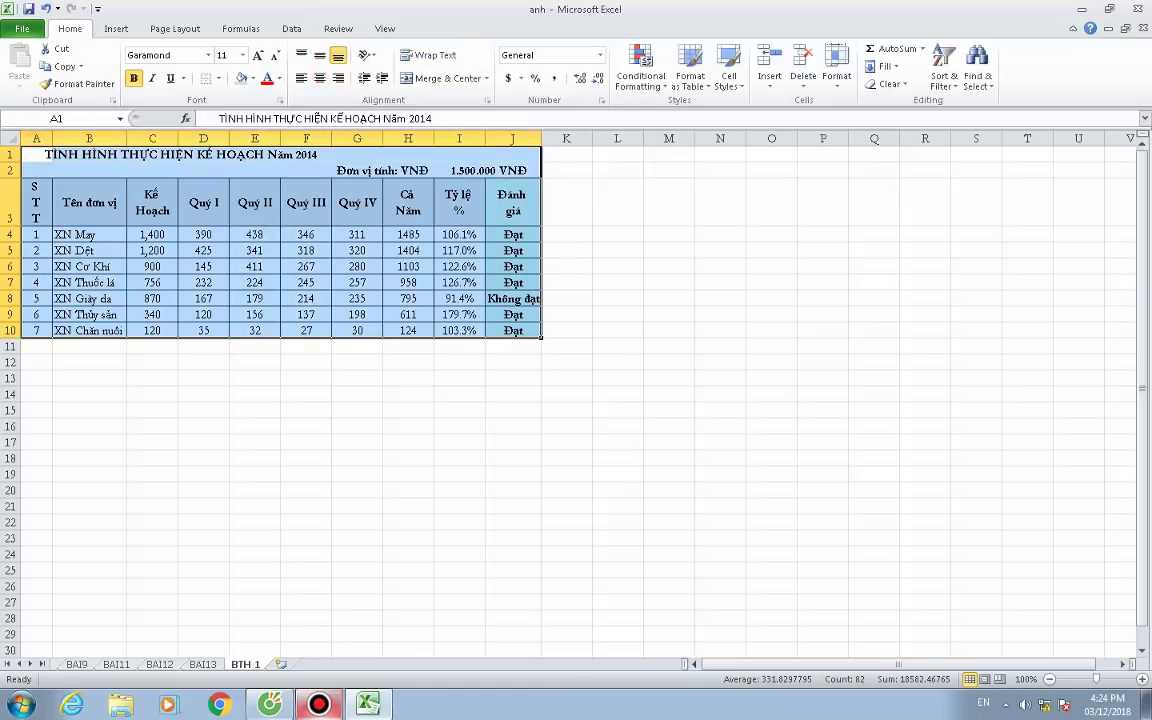
{"action": "left_click_drag", "start_coordinate": [540, 250], "coordinate": [900, 460]}
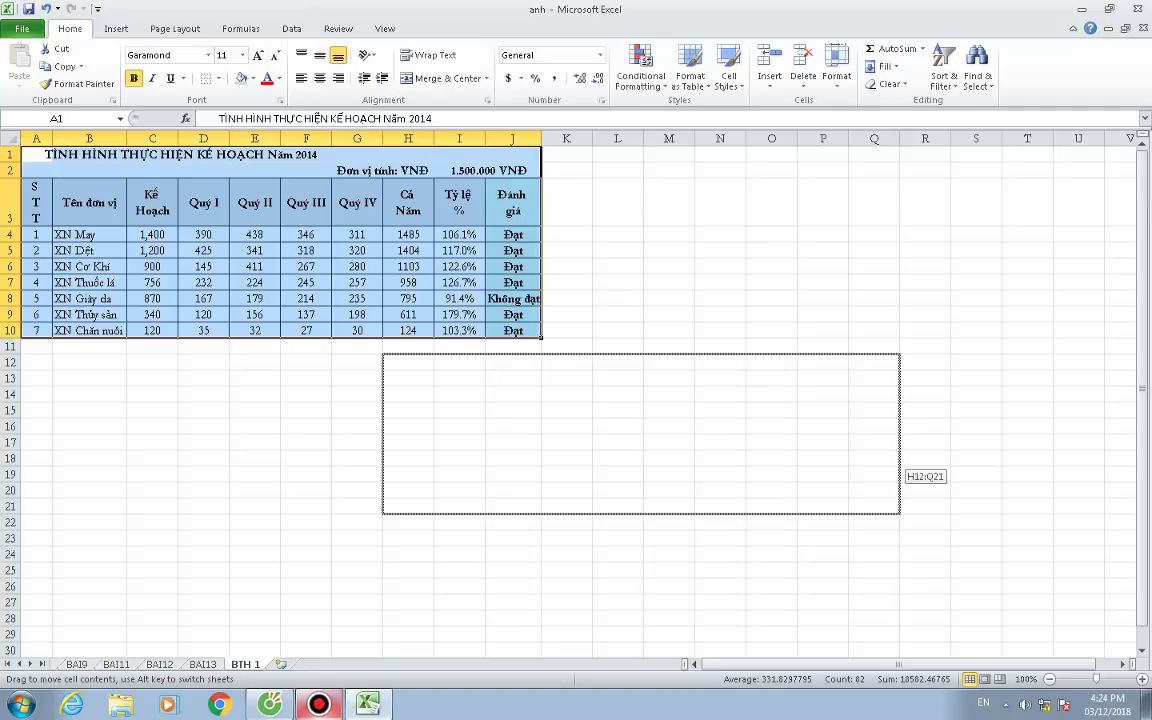
{"action": "left_click_drag", "start_coordinate": [900, 460], "coordinate": [849, 380]}
{"action": "left_click", "coordinate": [663, 185]}
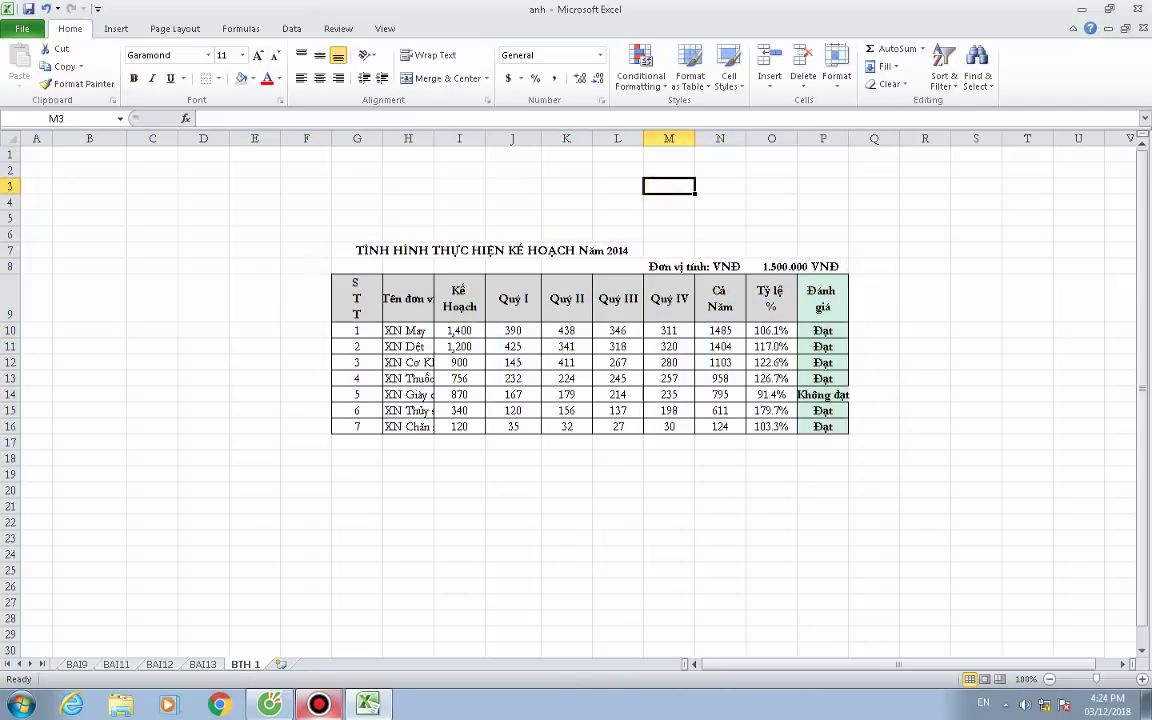
Move the table up two rows so it starts at G5.
{"action": "left_click", "coordinate": [553, 188]}
{"action": "left_click", "coordinate": [455, 185]}
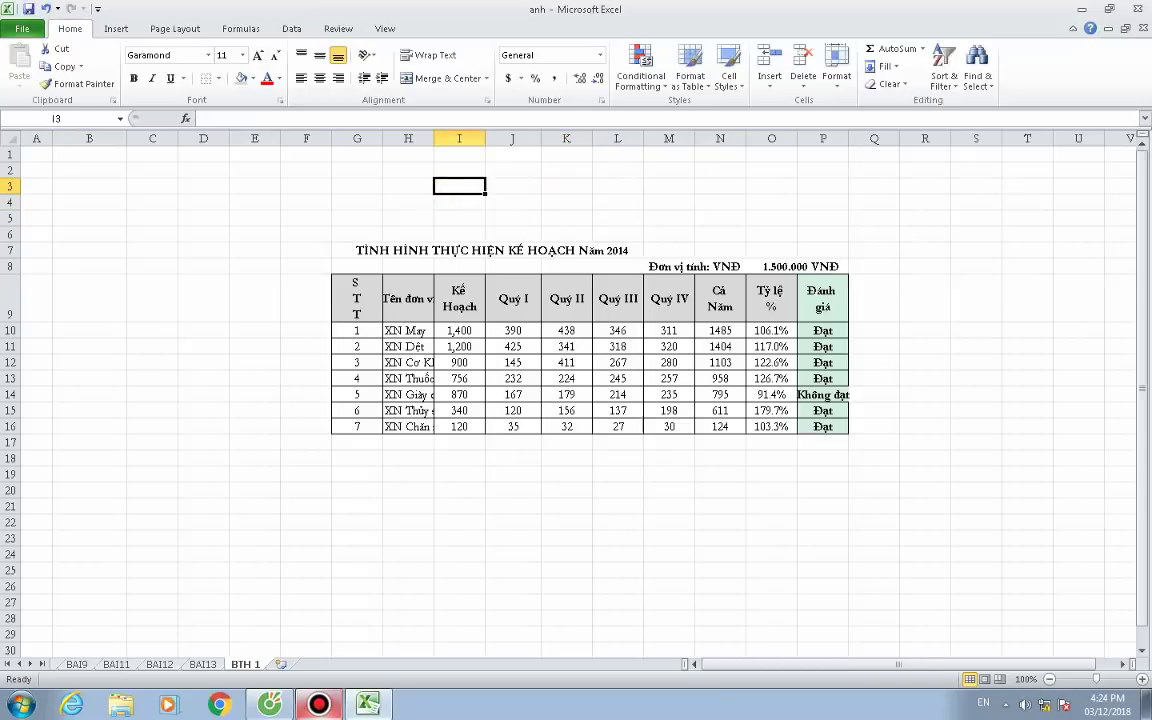
{"action": "left_click_drag", "start_coordinate": [334, 249], "coordinate": [849, 432]}
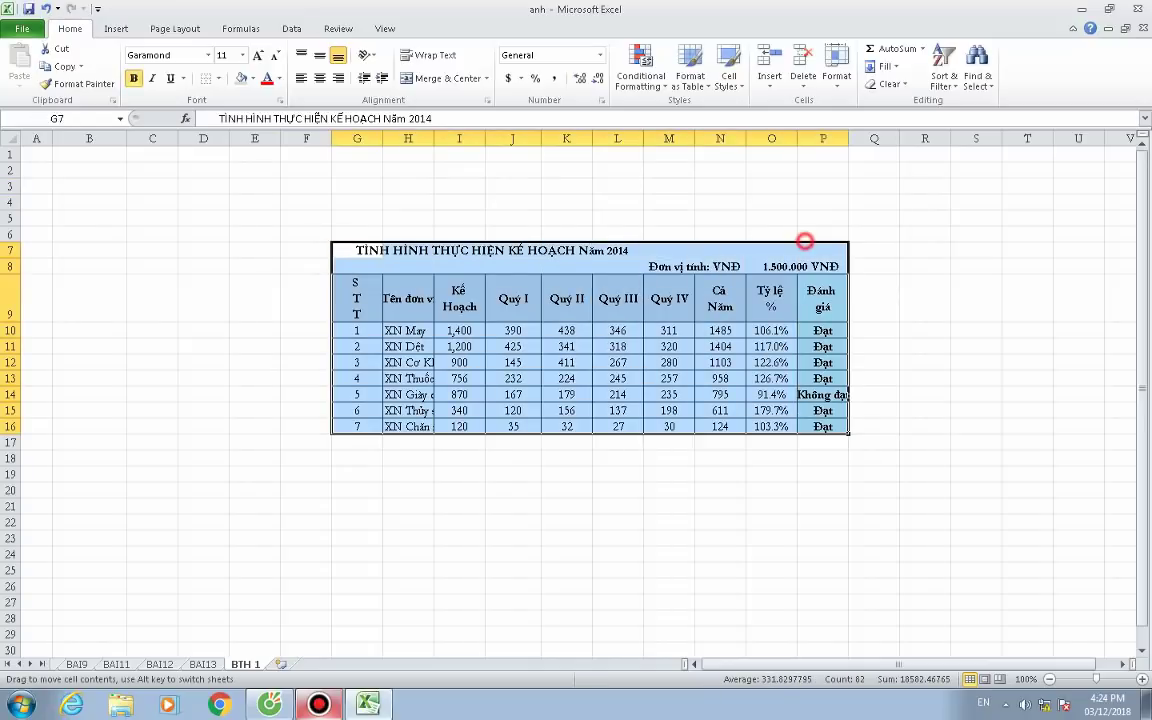
{"action": "left_click_drag", "start_coordinate": [810, 240], "coordinate": [810, 208]}
{"action": "left_click", "coordinate": [964, 362]}
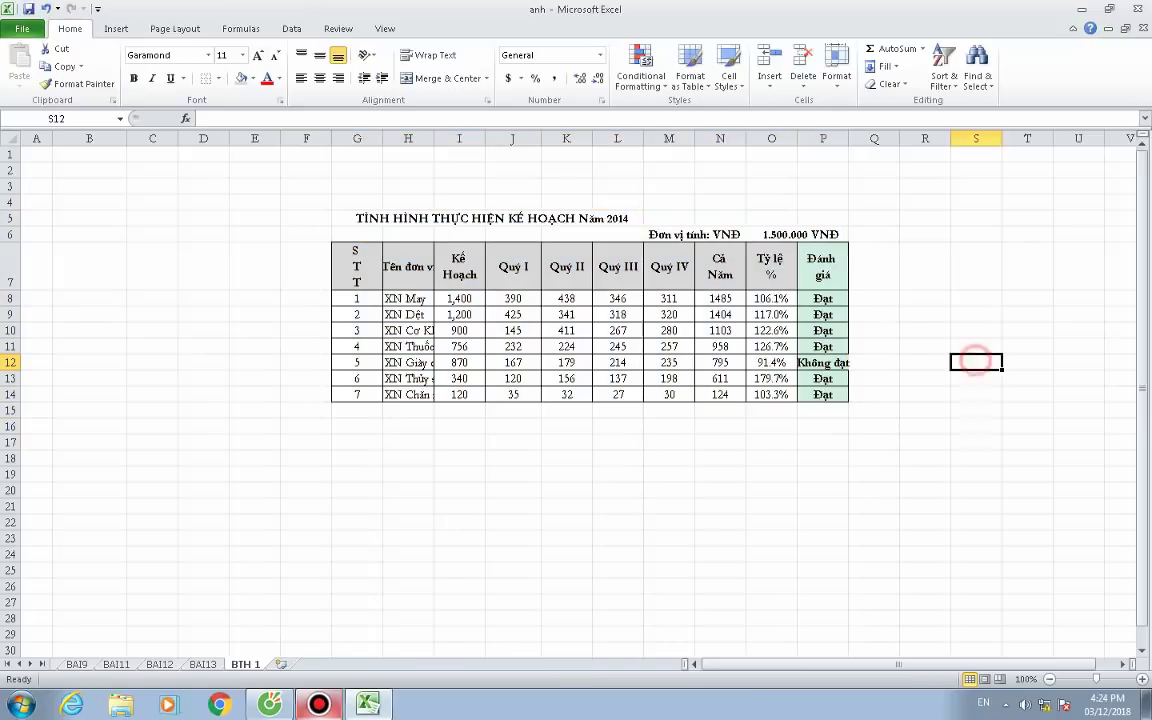
{"action": "left_click", "coordinate": [566, 490]}
{"action": "left_click", "coordinate": [448, 490]}
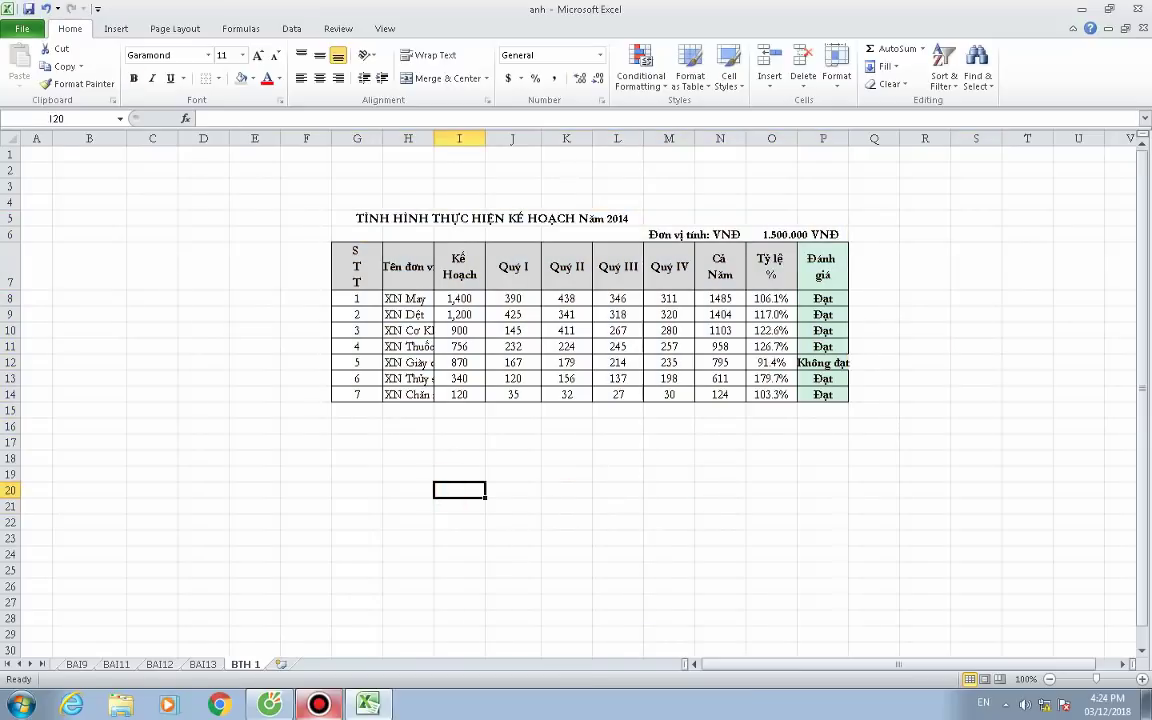
AutoFit columns P and H to show Không đạt and full unit names.
{"action": "left_click_drag", "start_coordinate": [345, 255], "coordinate": [846, 398]}
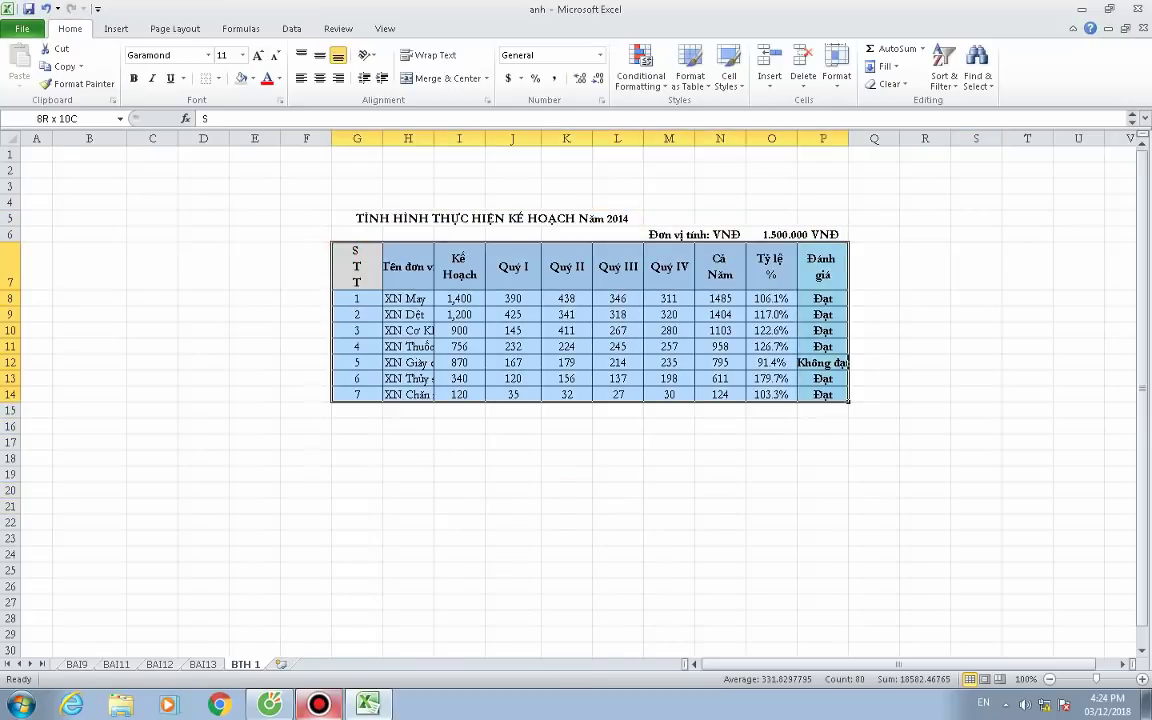
{"action": "left_click", "coordinate": [972, 310]}
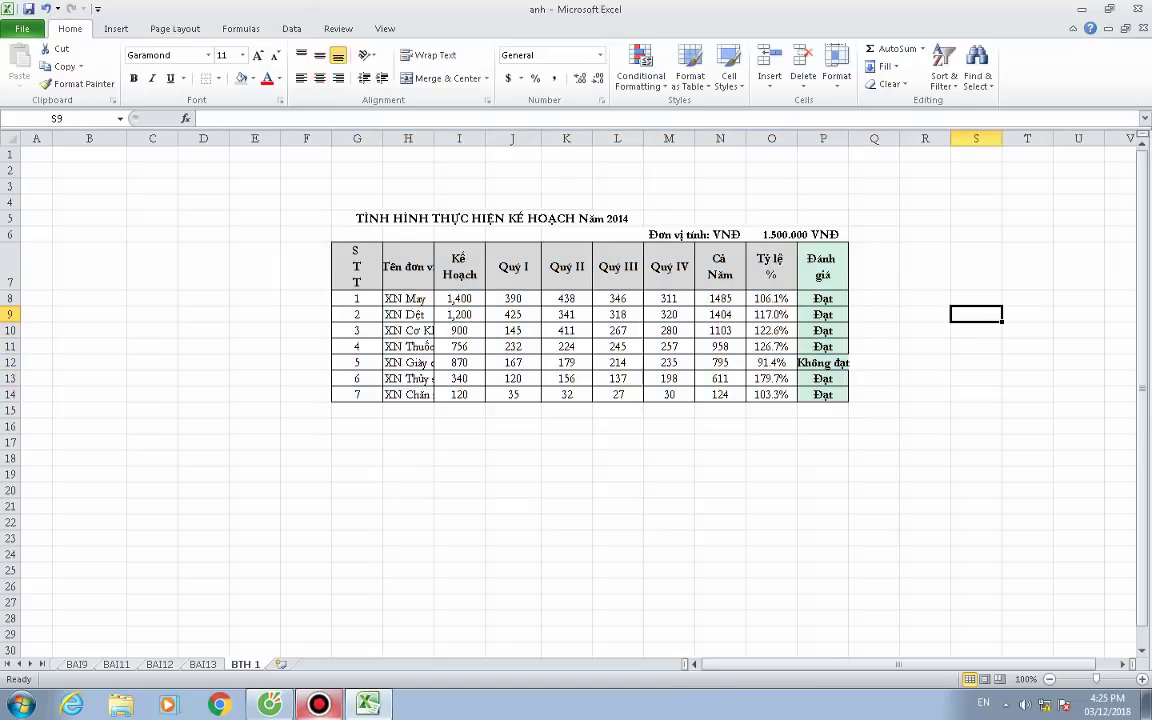
{"action": "double_click", "coordinate": [849, 139]}
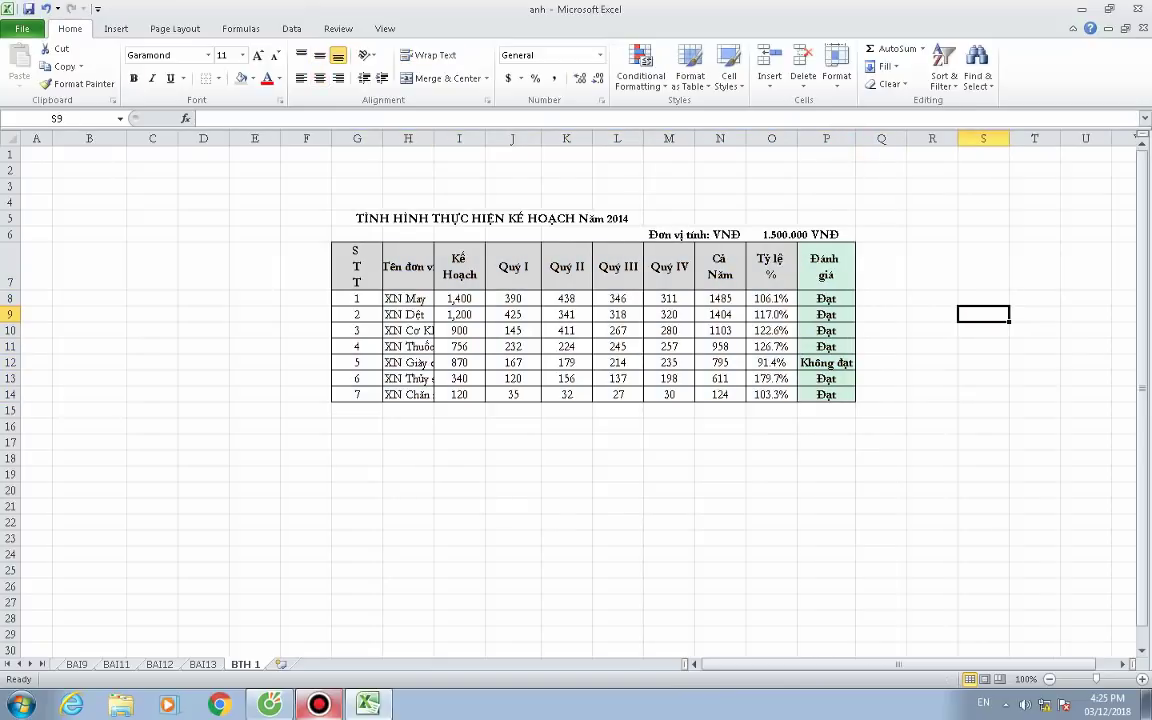
{"action": "double_click", "coordinate": [433, 139]}
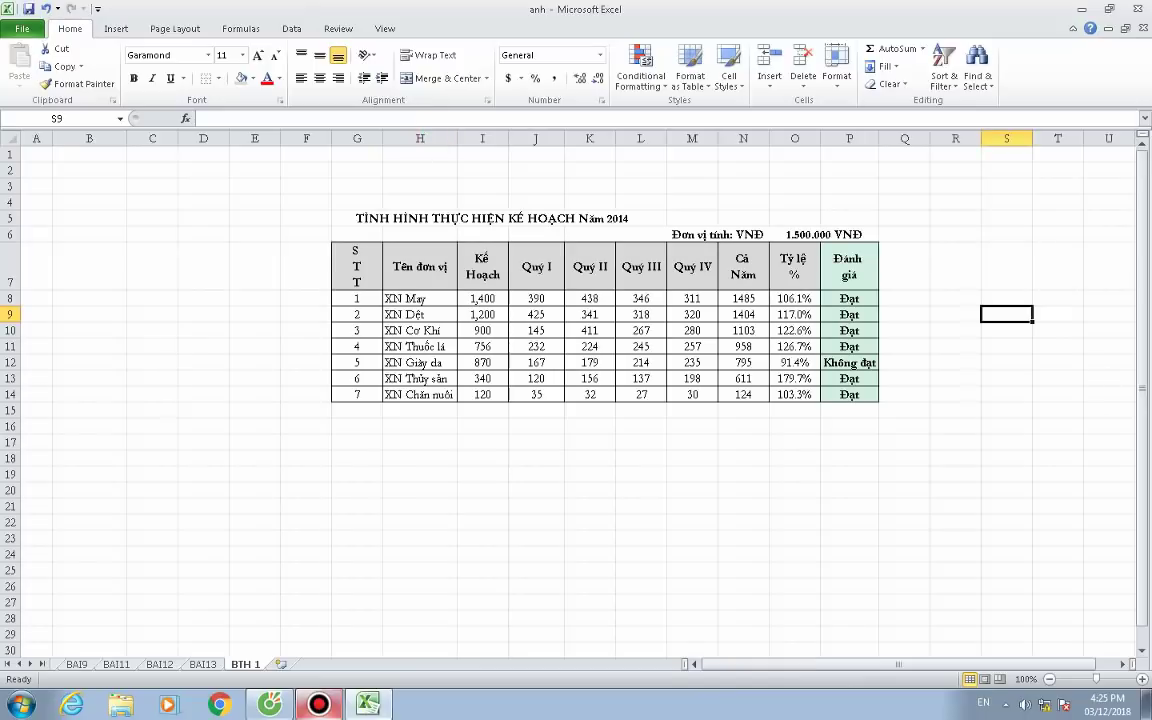
{"action": "left_click", "coordinate": [905, 234]}
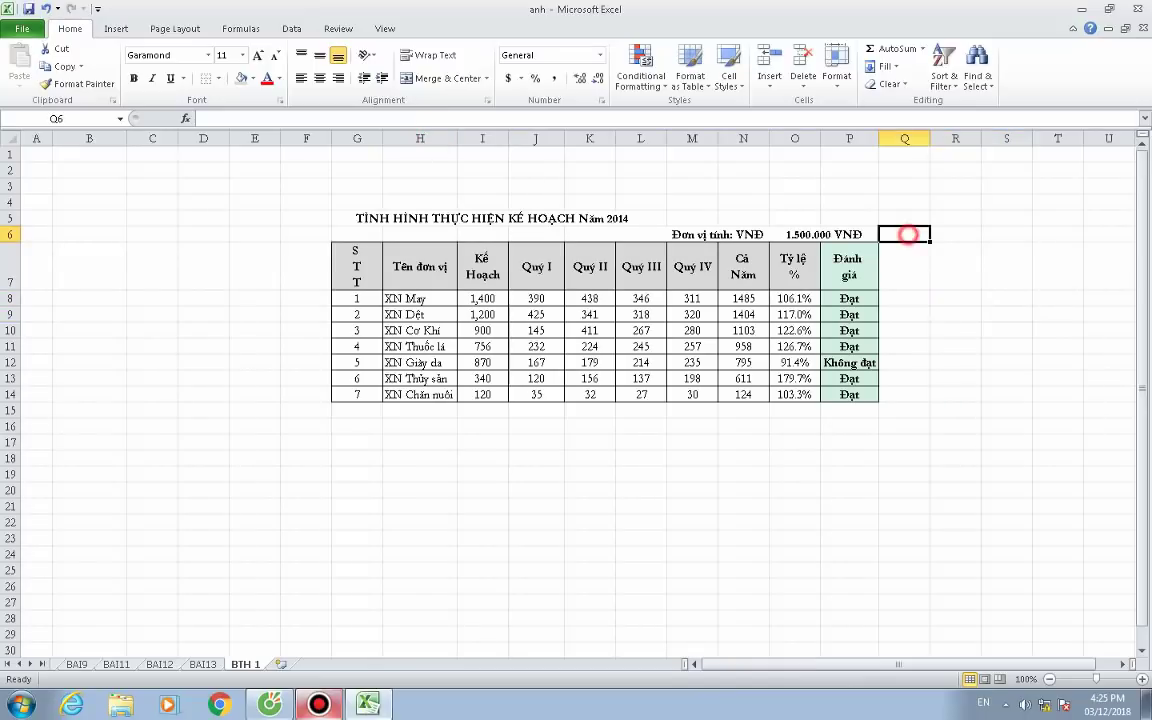
{"action": "mouse_move", "coordinate": [344, 250]}
{"action": "left_mouse_down"}
{"action": "mouse_move", "coordinate": [905, 395]}
{"action": "mouse_move", "coordinate": [850, 395]}
{"action": "left_mouse_up"}
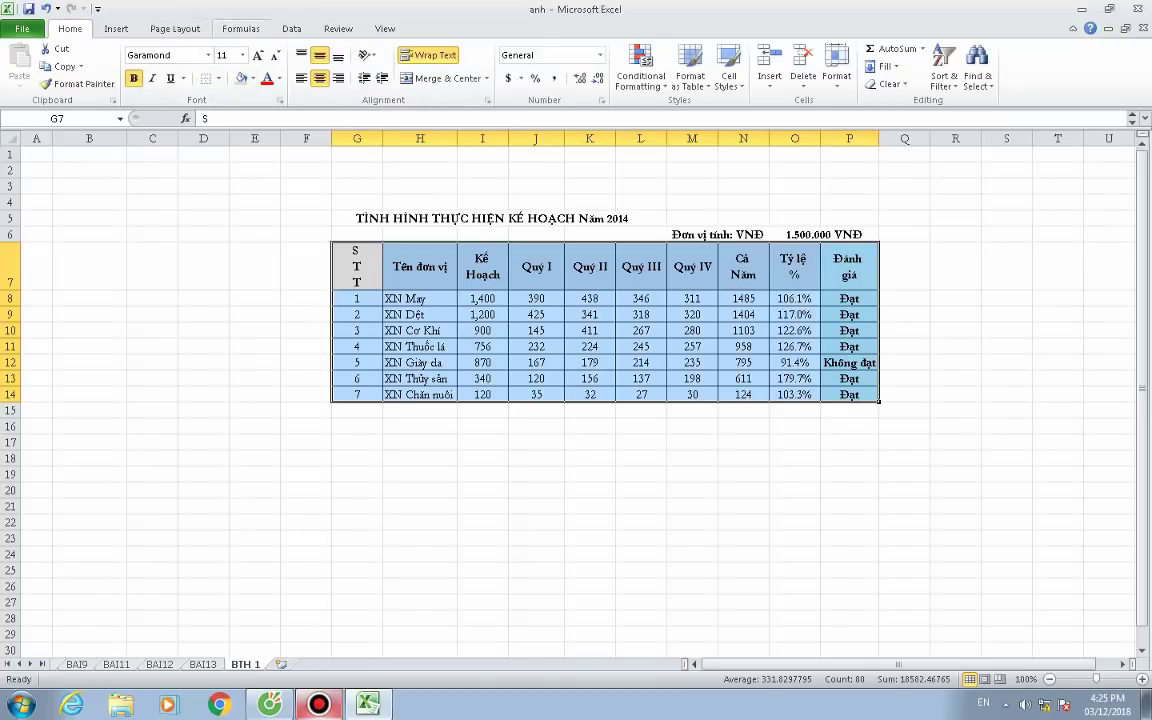
{"action": "left_click", "coordinate": [236, 28]}
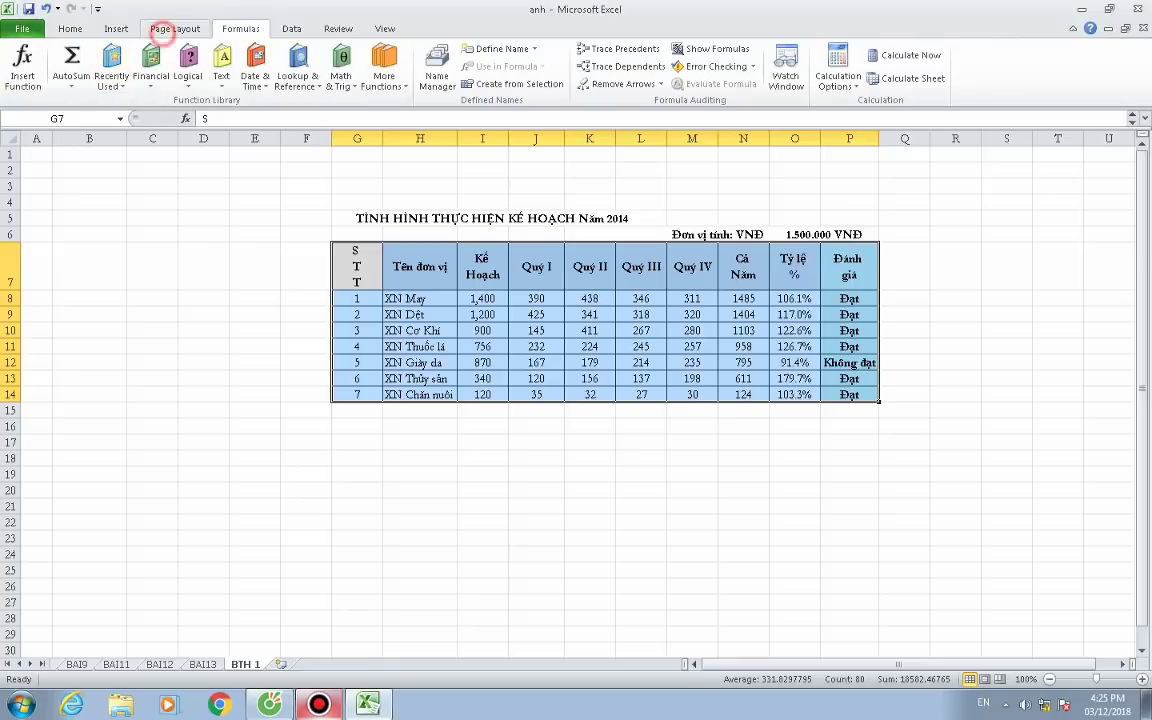
{"action": "scroll", "coordinate": [116, 28], "scroll_direction": "up", "scroll_amount": 1}
{"action": "scroll", "coordinate": [104, 28], "scroll_direction": "up", "scroll_amount": 1}
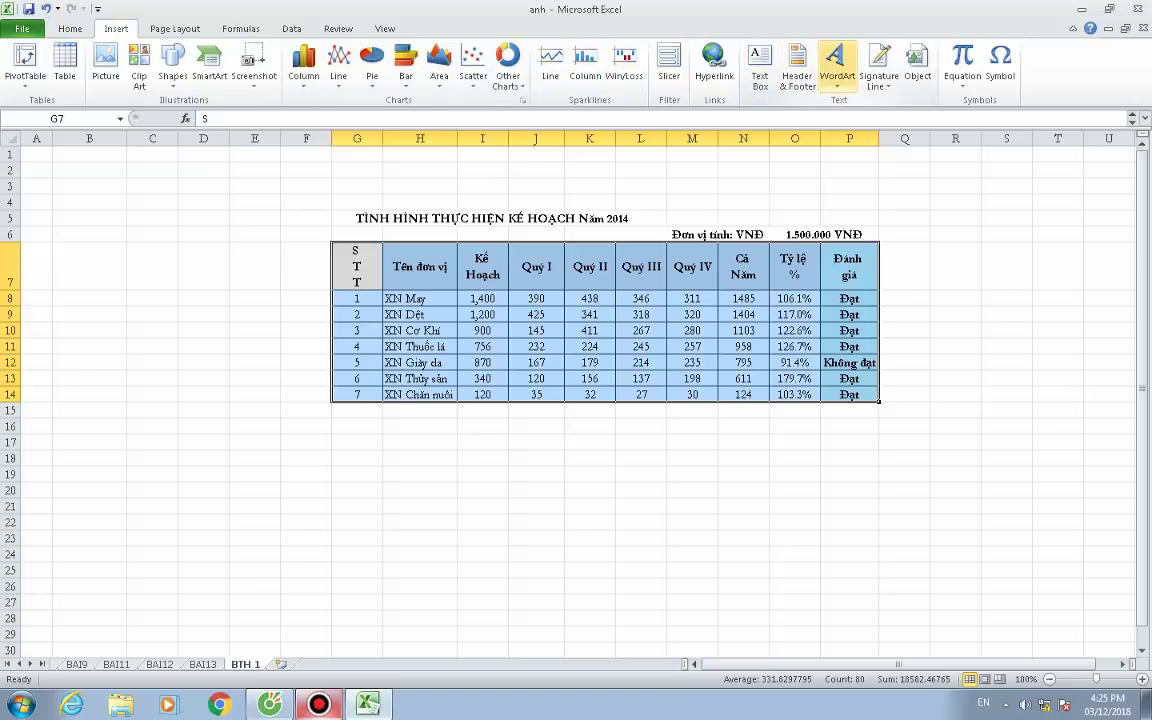
{"action": "left_click", "coordinate": [836, 60]}
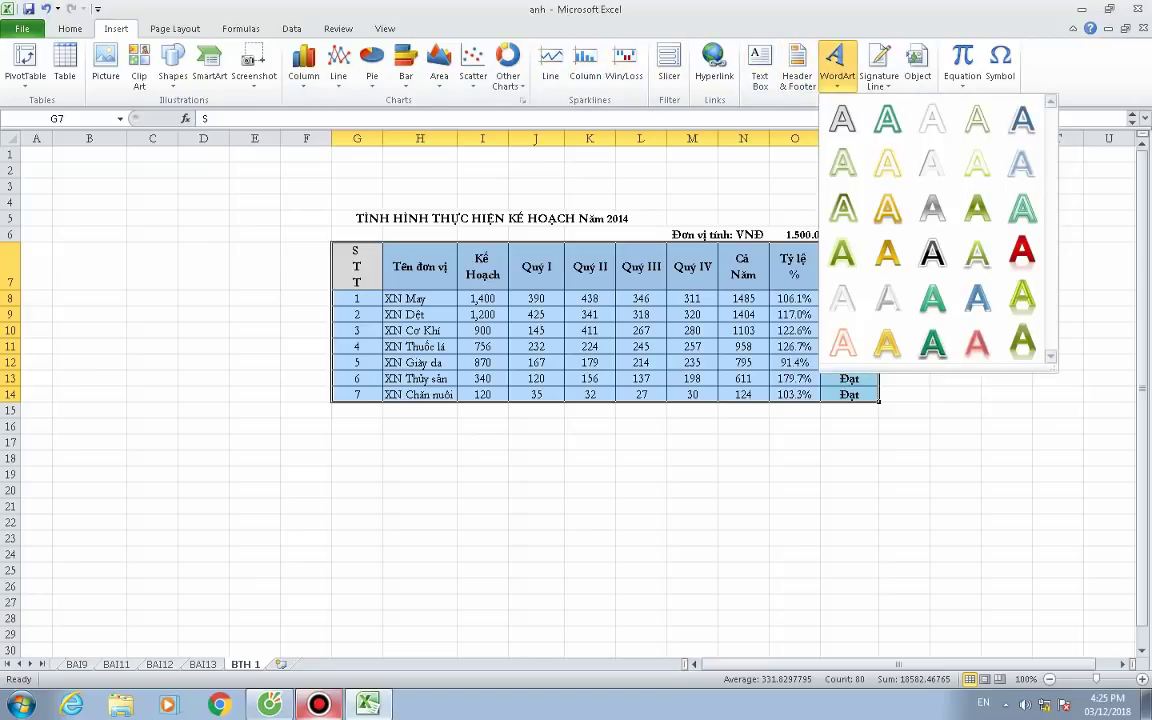
{"action": "left_click", "coordinate": [836, 60]}
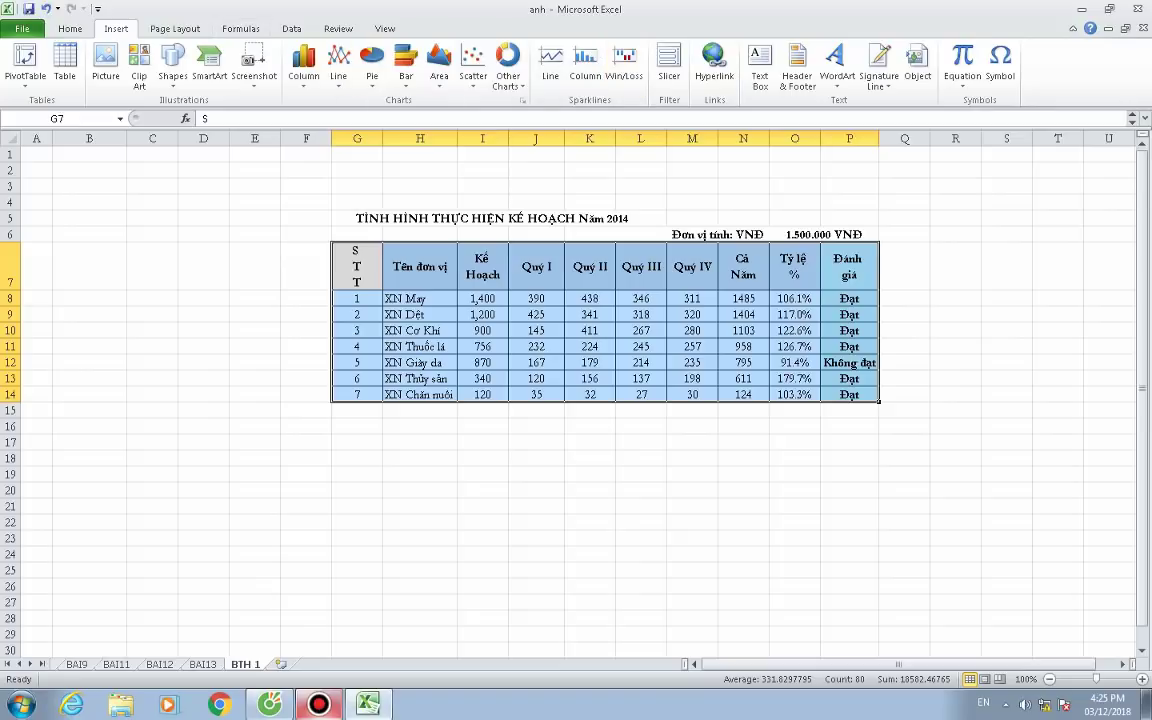
{"action": "left_click_drag", "start_coordinate": [345, 218], "coordinate": [645, 218]}
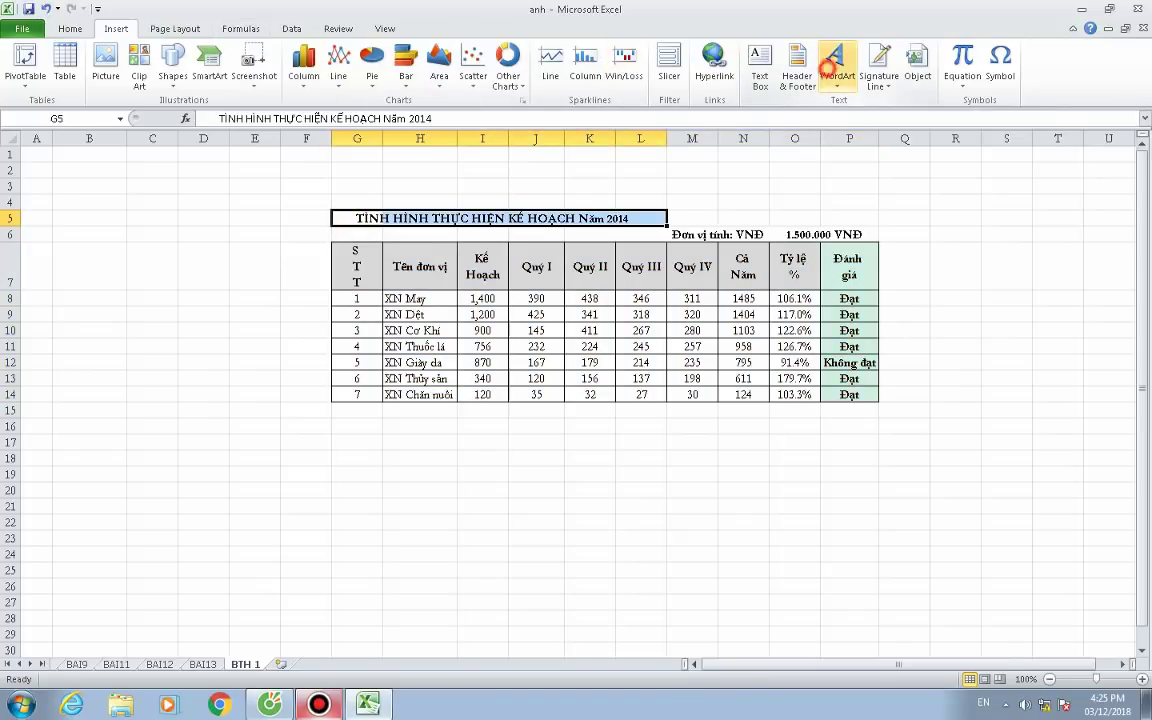
{"action": "left_click", "coordinate": [836, 60]}
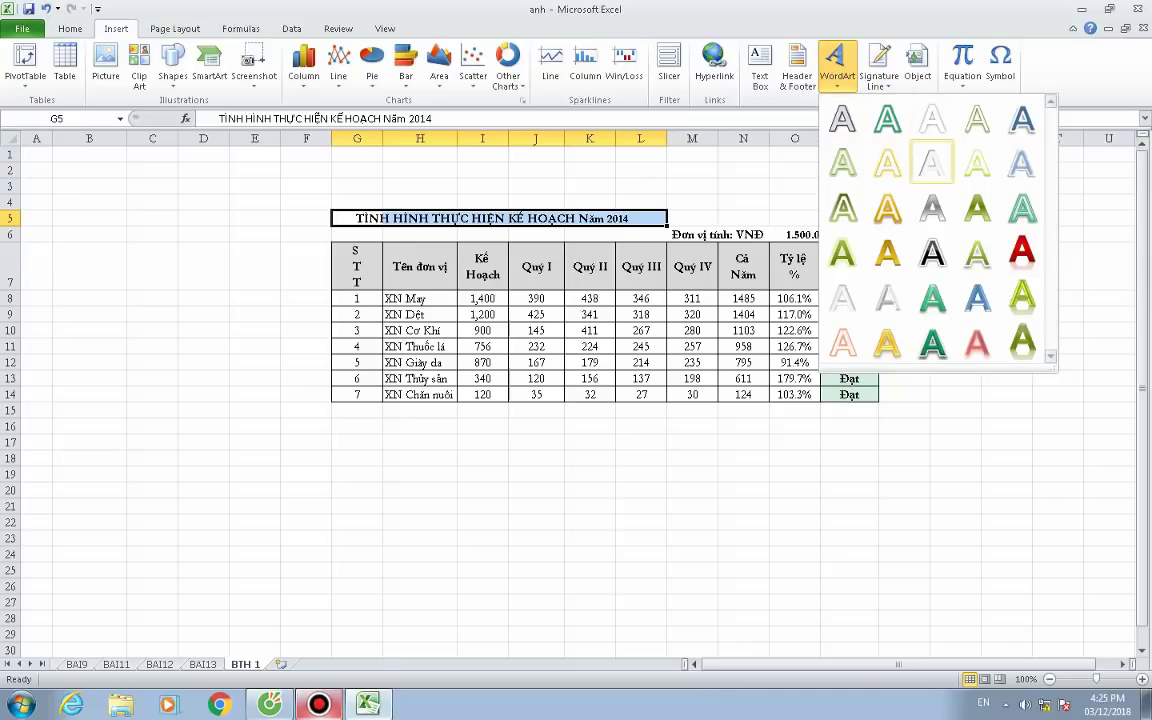
{"action": "left_click", "coordinate": [931, 160]}
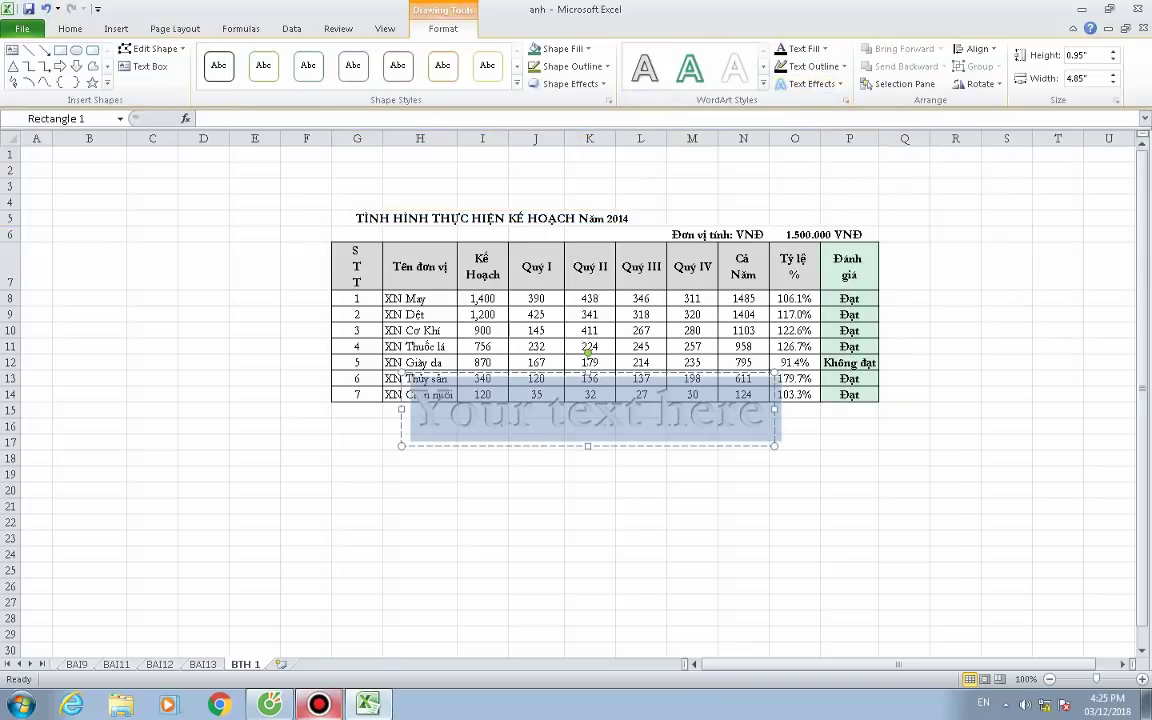
{"action": "key", "text": "Delete"}
{"action": "left_click", "coordinate": [620, 218]}
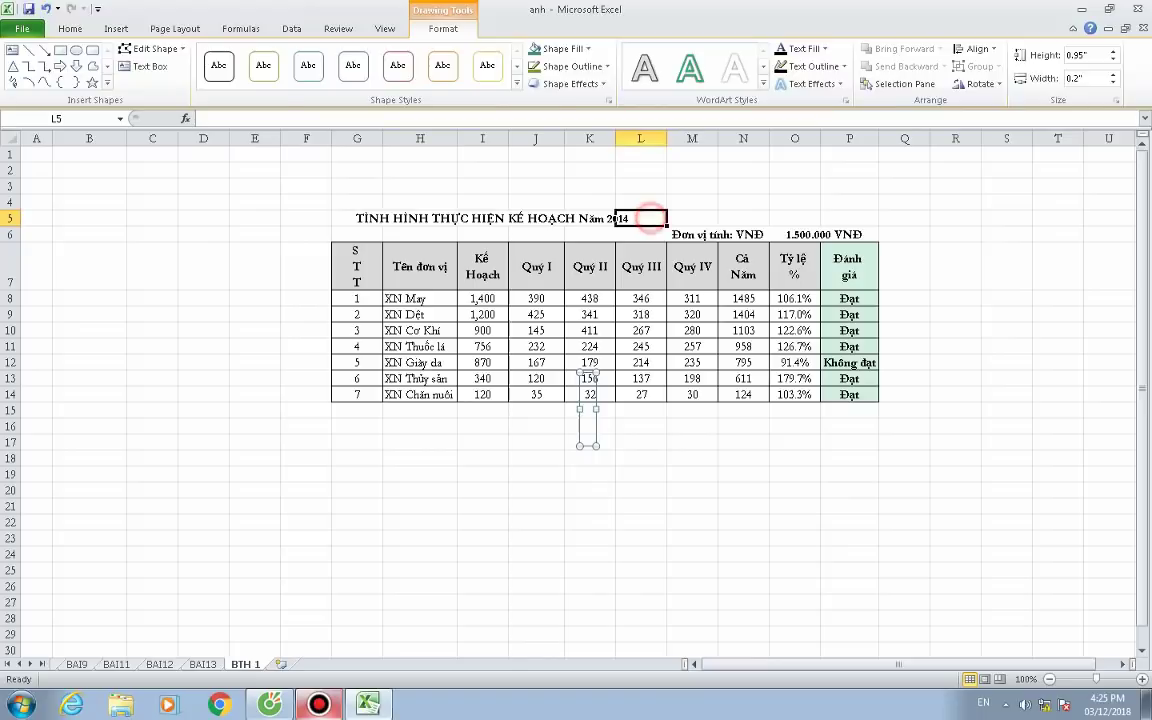
{"action": "mouse_move", "coordinate": [650, 218]}
{"action": "left_mouse_down"}
{"action": "mouse_move", "coordinate": [400, 202]}
{"action": "mouse_move", "coordinate": [345, 218]}
{"action": "left_mouse_up"}
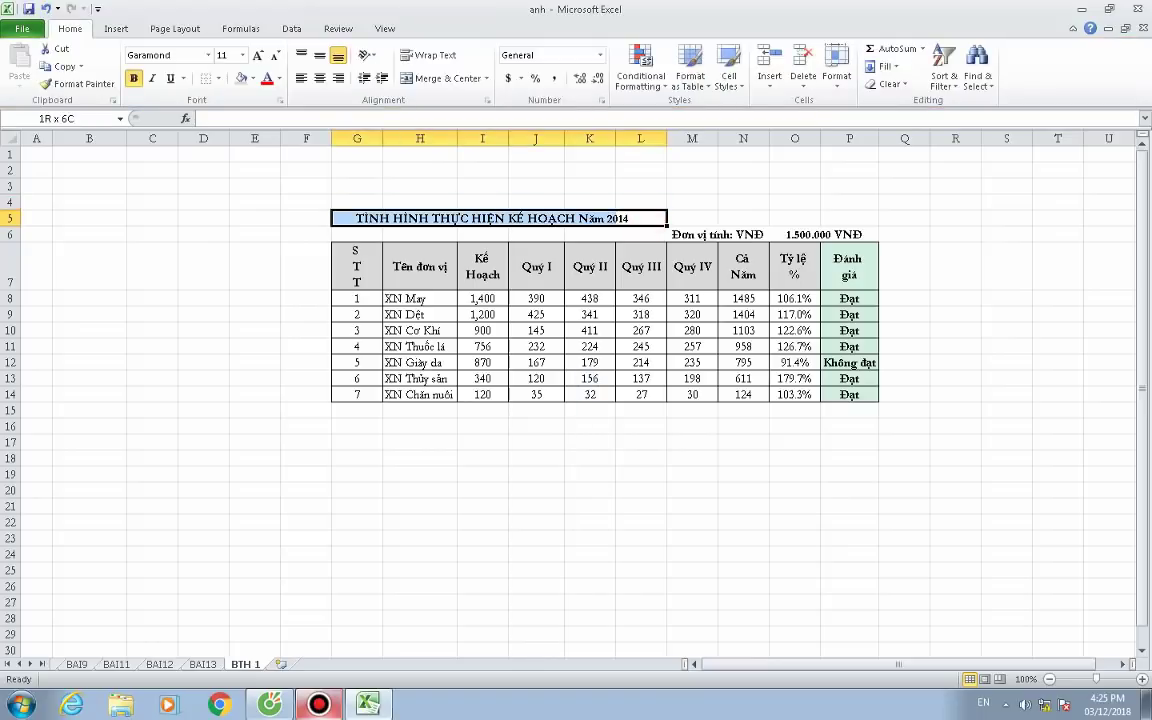
{"action": "left_click", "coordinate": [116, 28]}
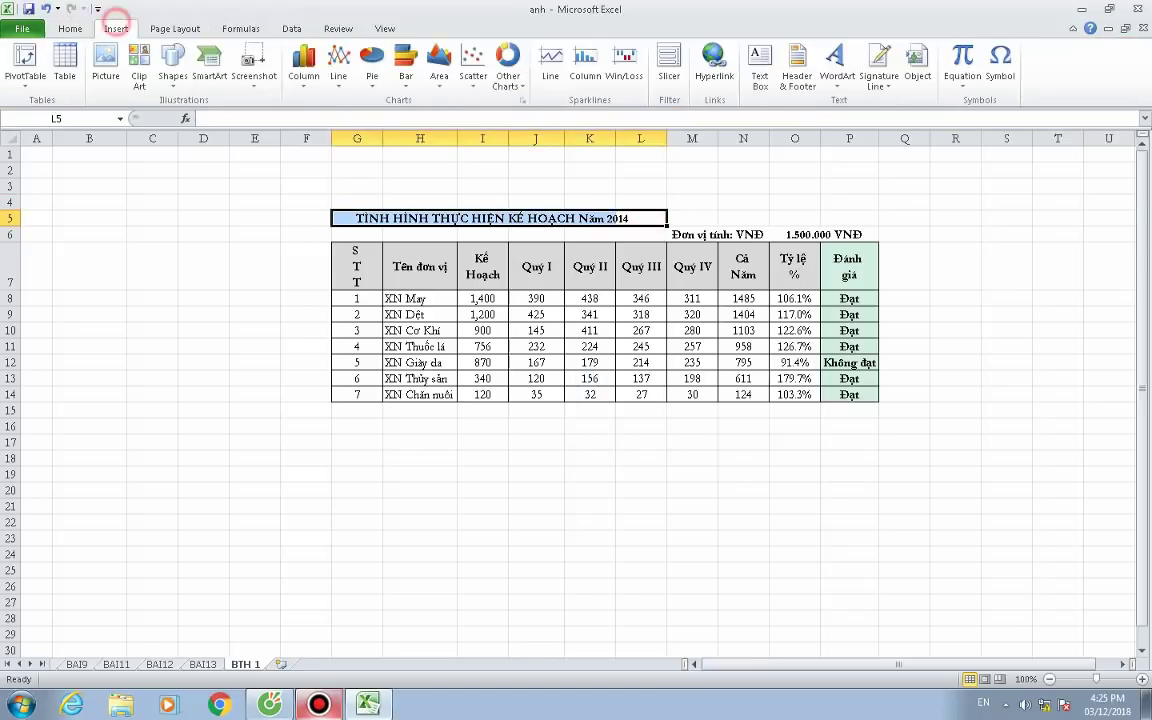
{"action": "left_click", "coordinate": [836, 66]}
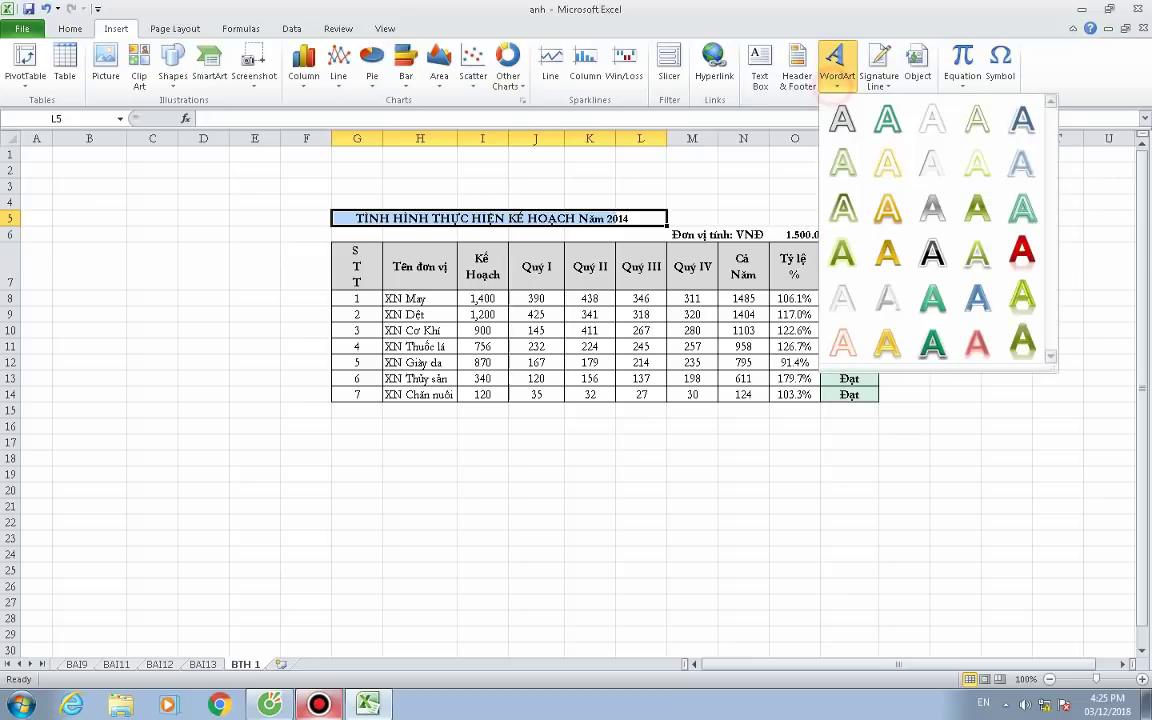
{"action": "left_click", "coordinate": [931, 253]}
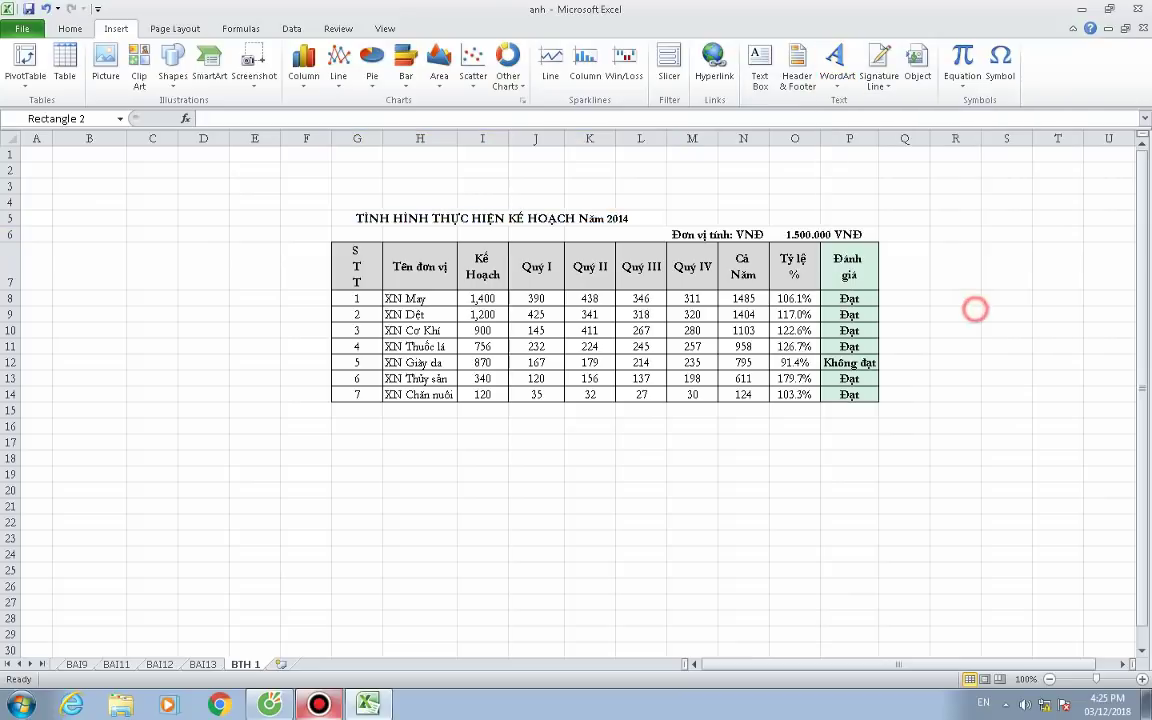
{"action": "left_click", "coordinate": [557, 378]}
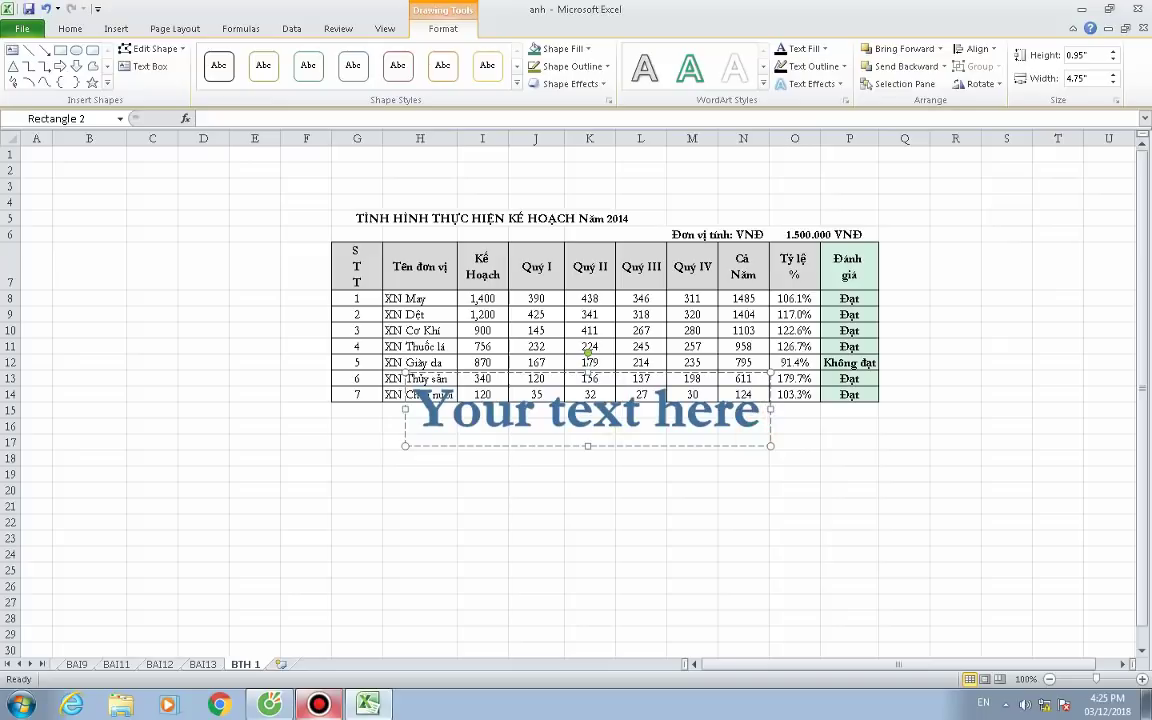
{"action": "left_click", "coordinate": [771, 447]}
{"action": "right_click", "coordinate": [771, 447]}
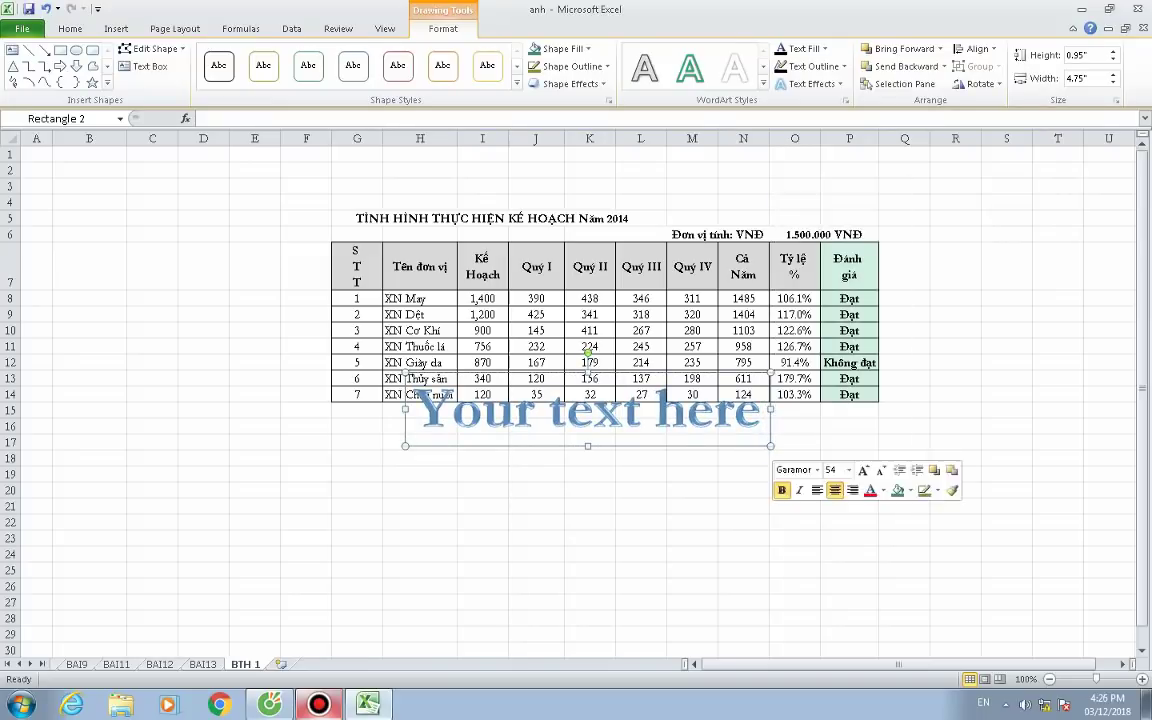
{"action": "right_click", "coordinate": [768, 448]}
{"action": "left_click", "coordinate": [800, 190]}
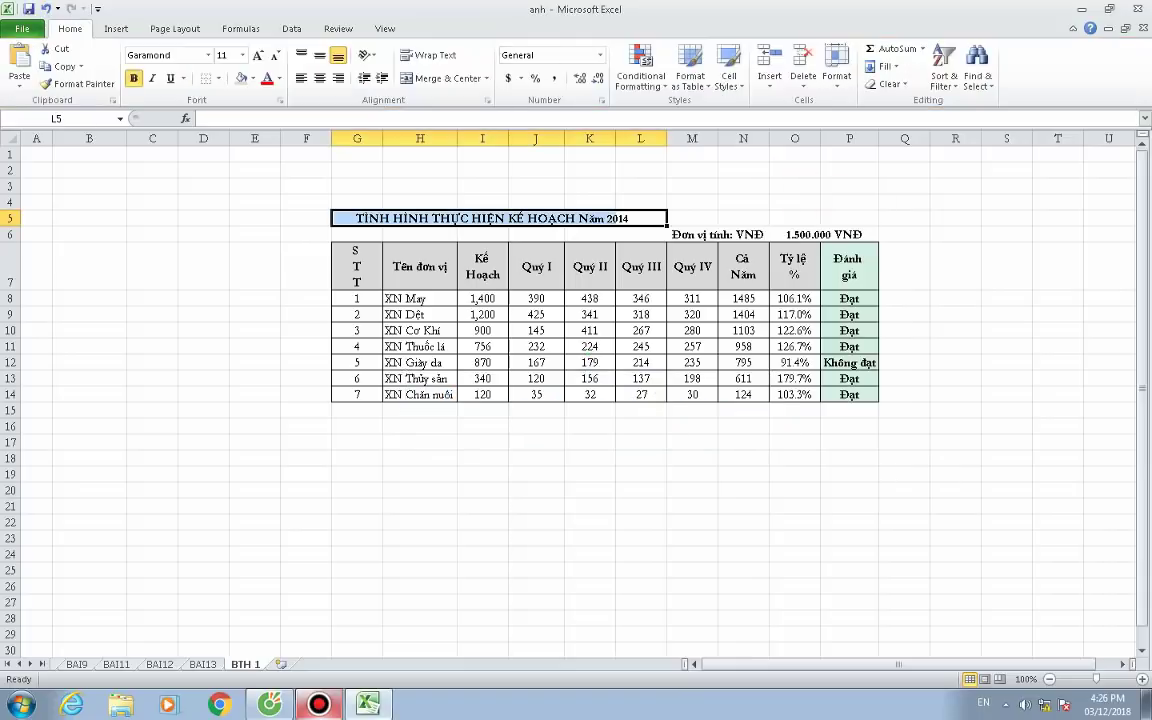
Colour the title TÌNH HÌNH THỰC HIỆN KẾ HOẠCH Năm 2014 red.
{"action": "left_click", "coordinate": [118, 27]}
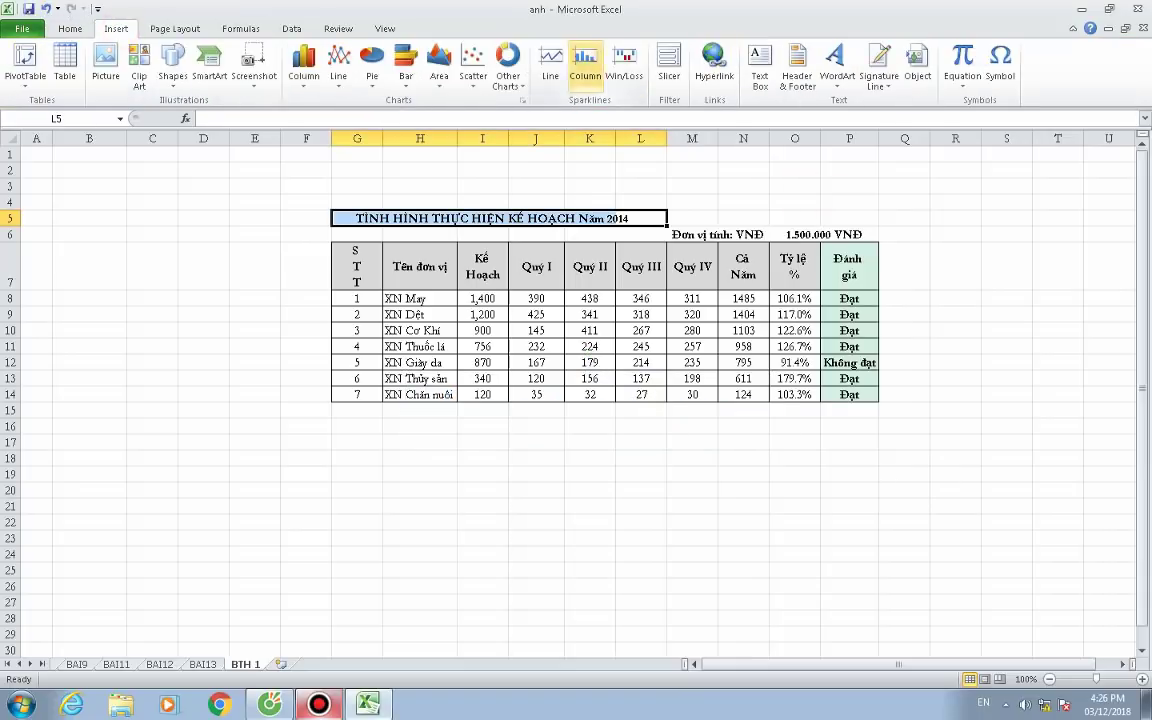
{"action": "left_click", "coordinate": [69, 28]}
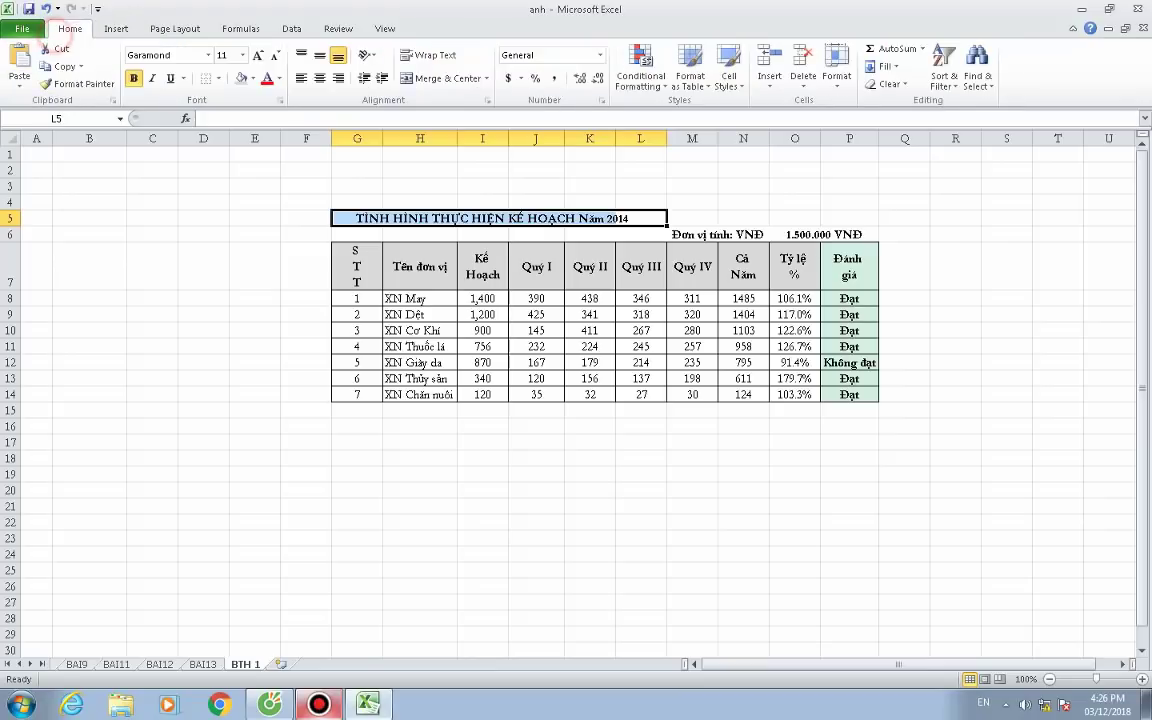
{"action": "left_click", "coordinate": [279, 78]}
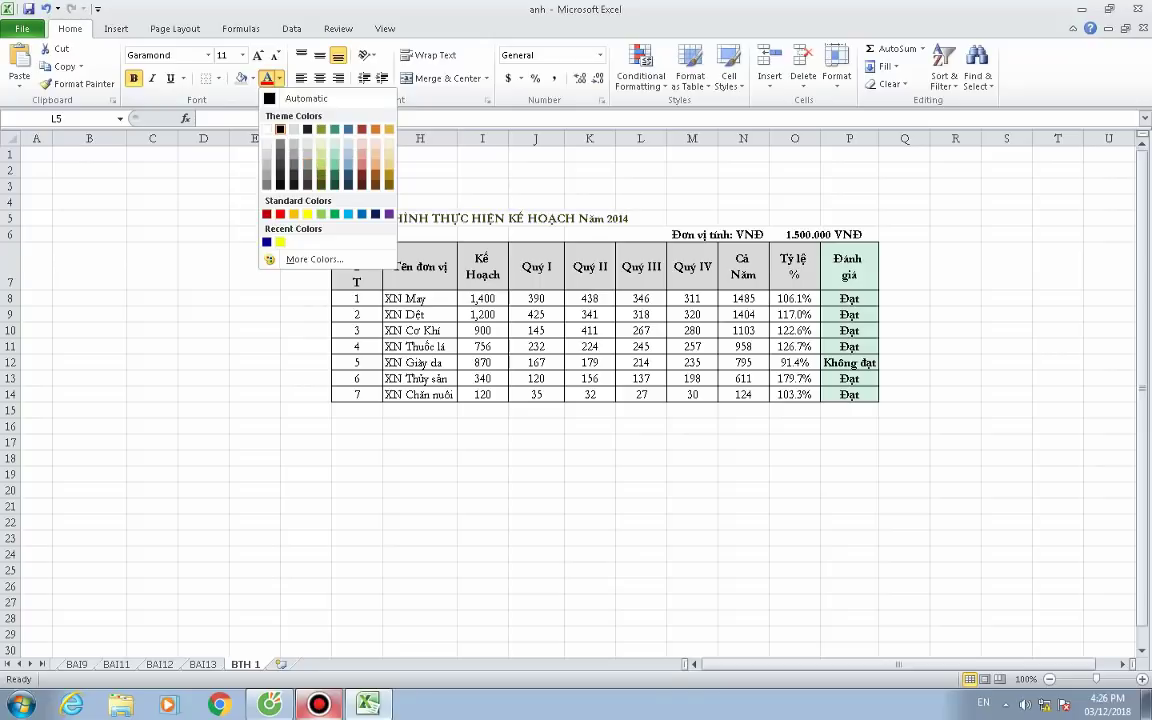
{"action": "left_click", "coordinate": [280, 214]}
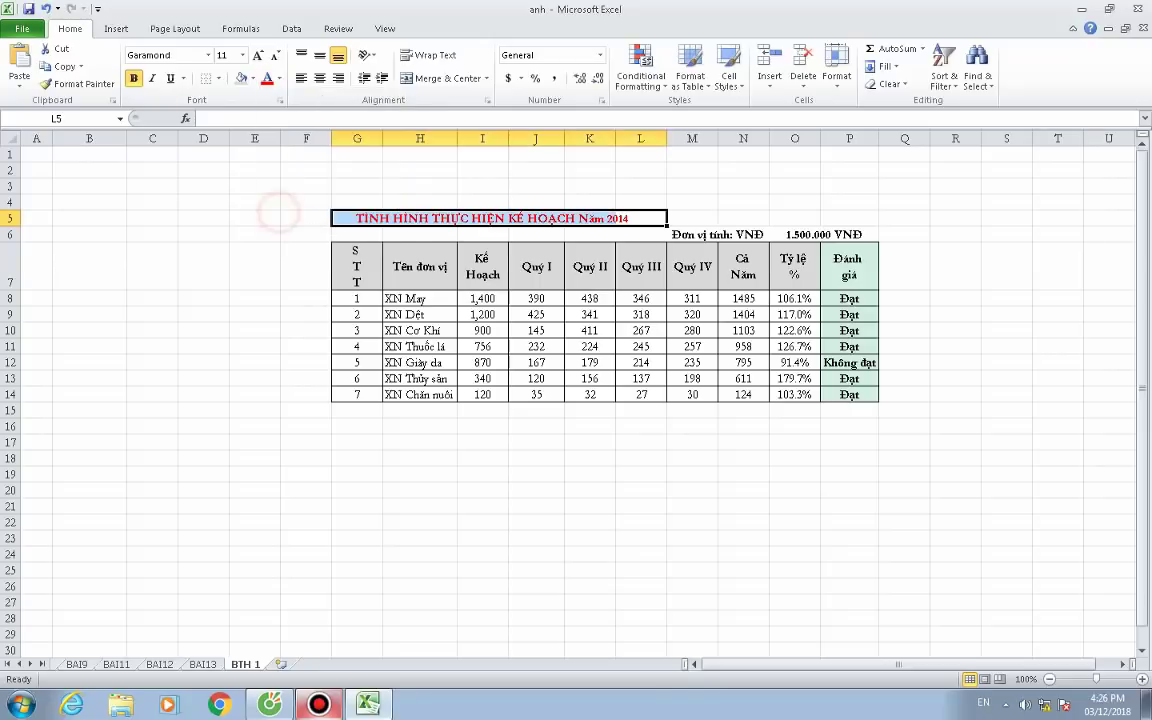
{"action": "left_click", "coordinate": [849, 185]}
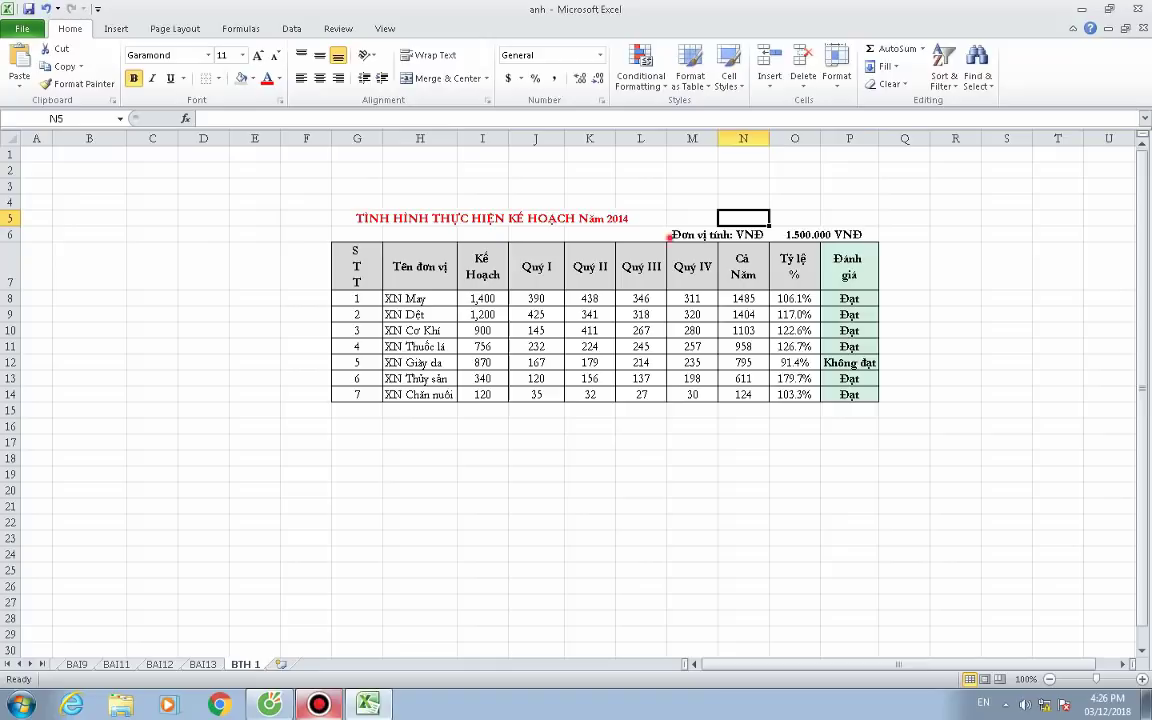
Italicize the unit line across M6:P6.
{"action": "left_click_drag", "start_coordinate": [673, 233], "coordinate": [870, 234]}
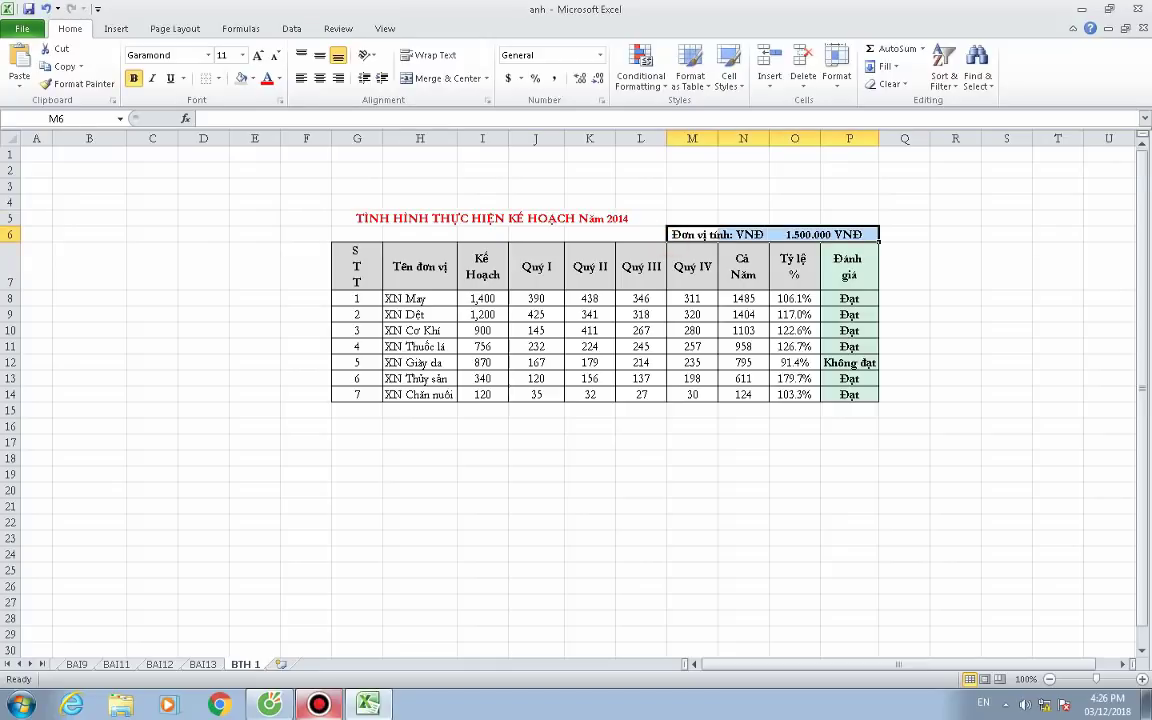
{"action": "key", "text": "ctrl+i"}
{"action": "left_click", "coordinate": [1008, 252]}
Reselect the unit line M6:P6, then select the title cells G5:L5.
{"action": "left_click", "coordinate": [862, 233]}
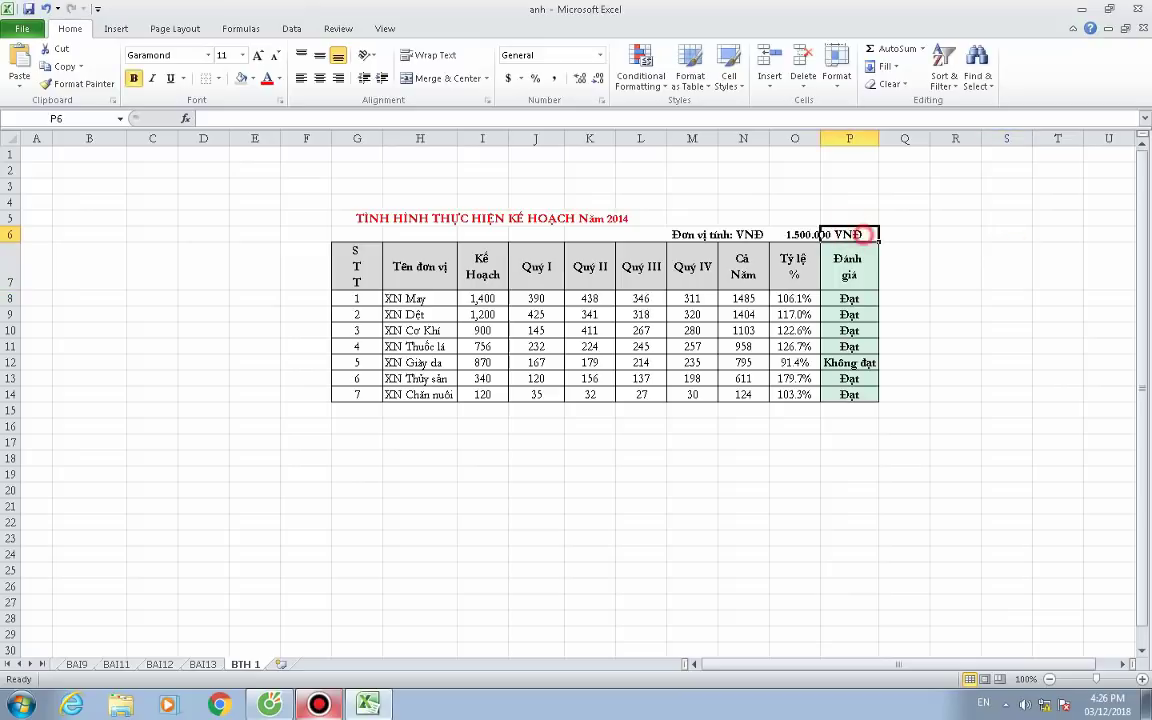
{"action": "left_click_drag", "start_coordinate": [862, 233], "coordinate": [692, 234]}
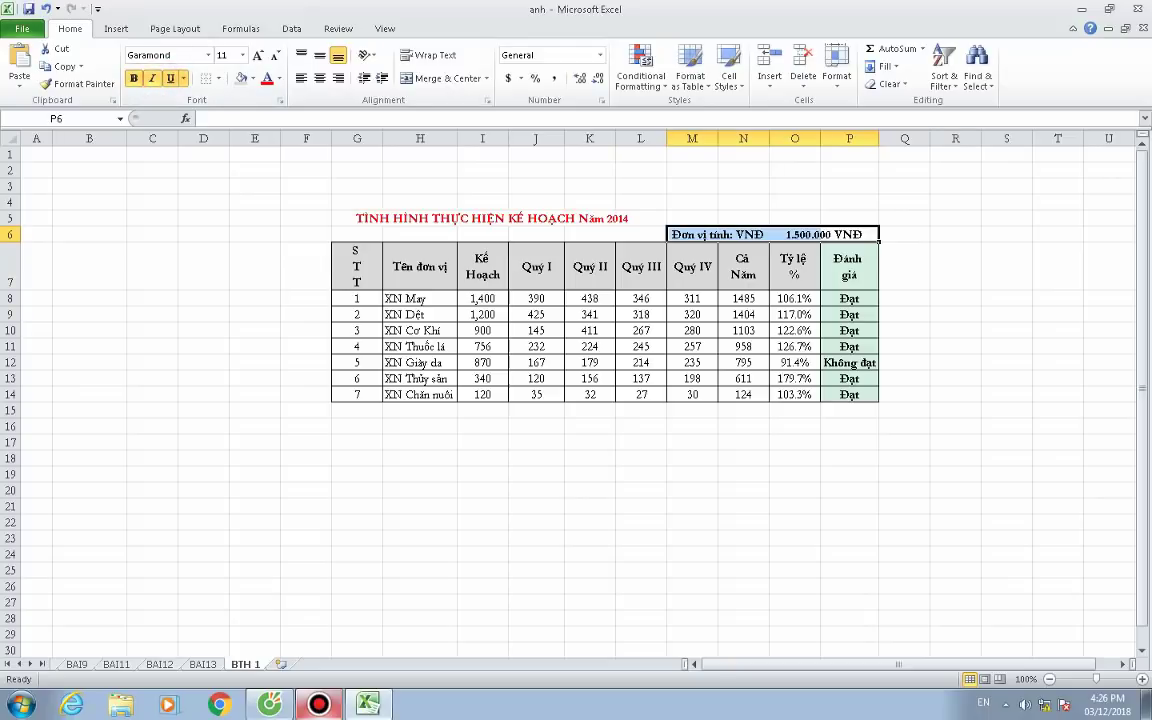
{"action": "left_click", "coordinate": [990, 260]}
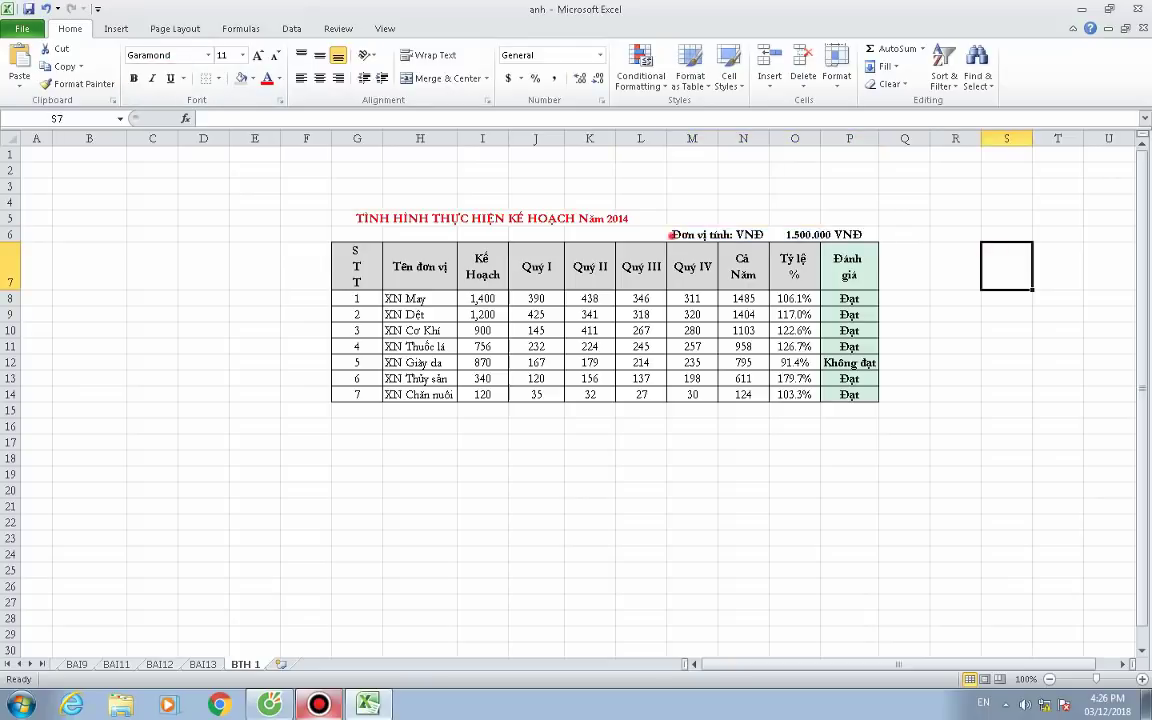
{"action": "left_click_drag", "start_coordinate": [672, 234], "coordinate": [850, 234]}
{"action": "left_click", "coordinate": [955, 234]}
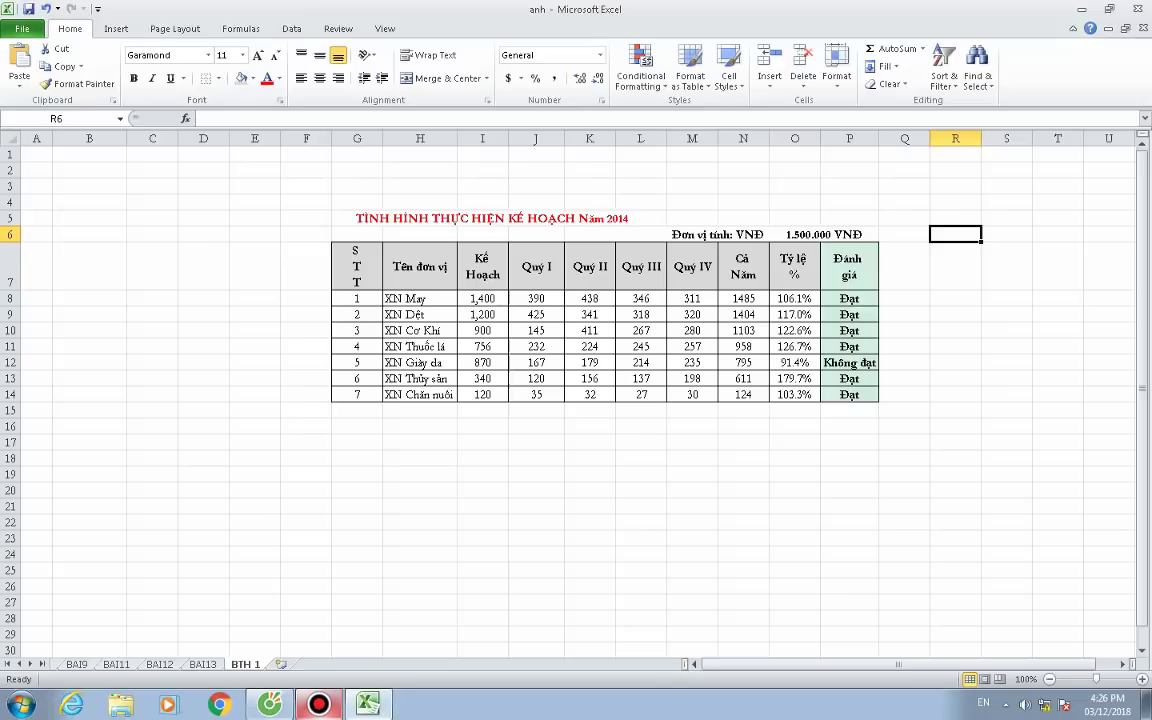
{"action": "left_click_drag", "start_coordinate": [340, 218], "coordinate": [650, 218]}
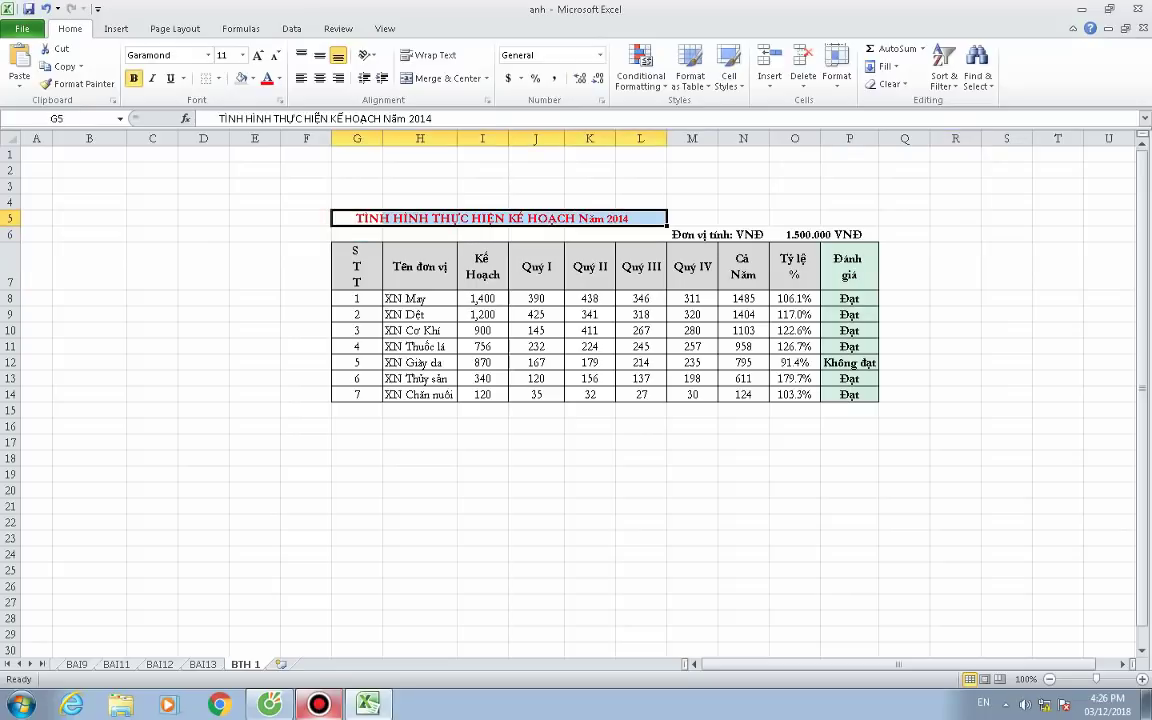
Apply a different theme colour set to the sheet from Page Layout.
{"action": "left_click", "coordinate": [116, 28]}
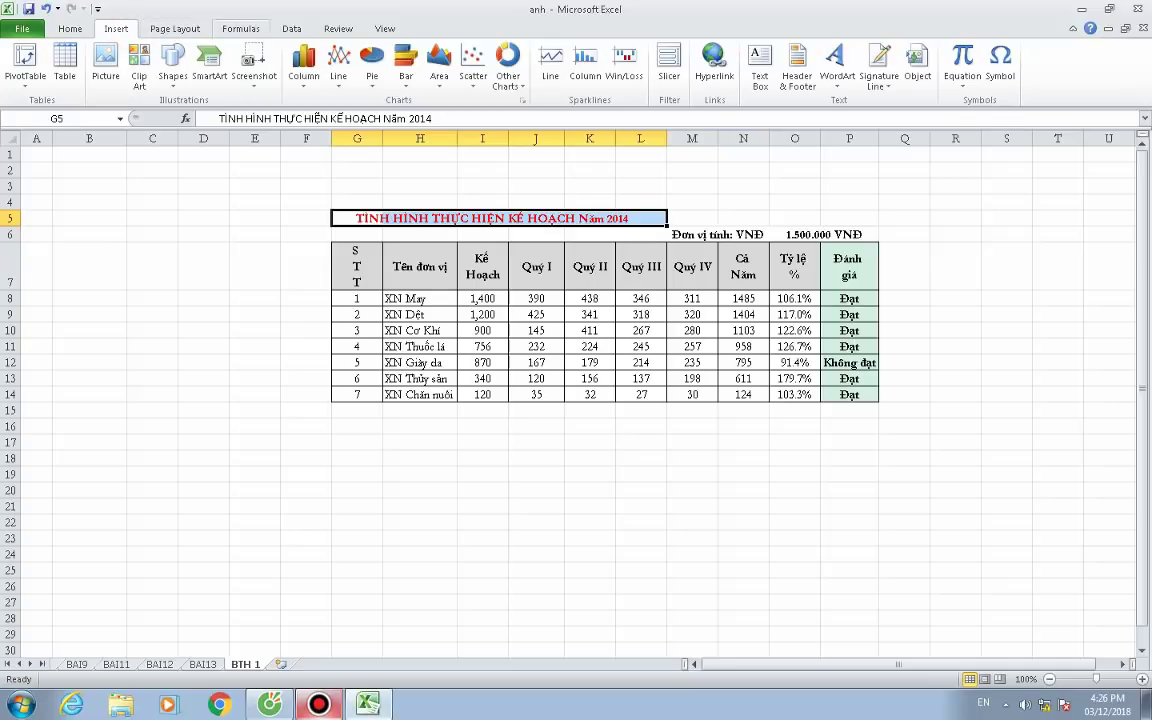
{"action": "left_click", "coordinate": [176, 28]}
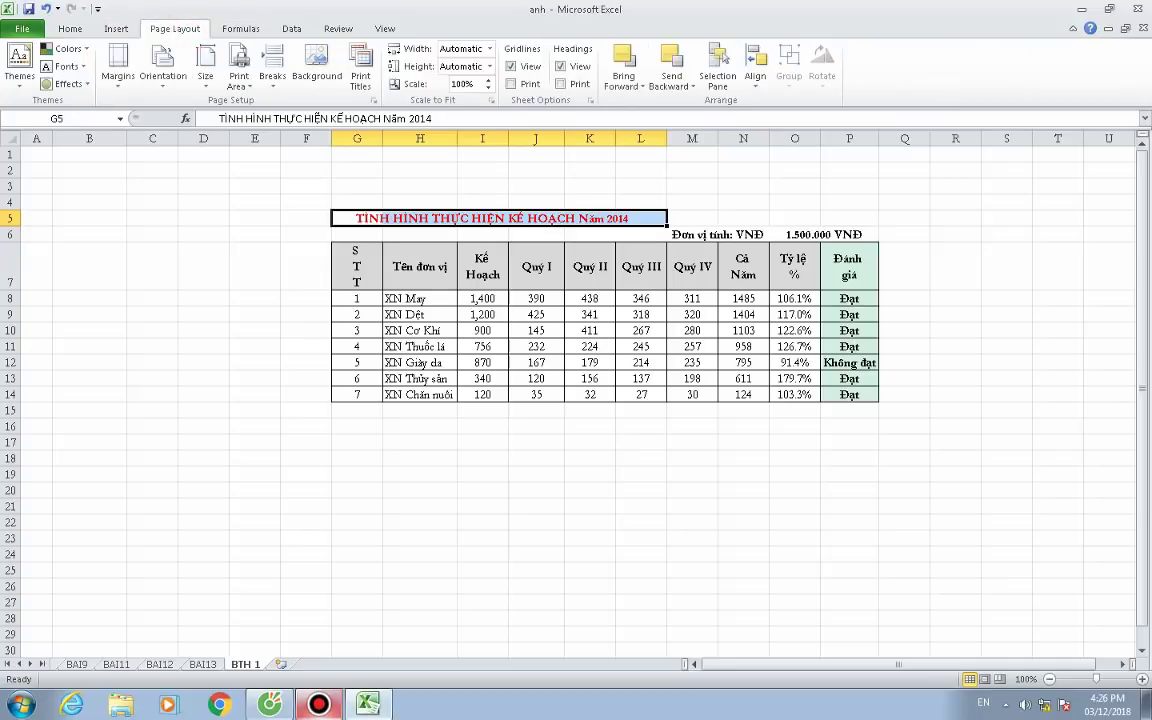
{"action": "left_click", "coordinate": [68, 48]}
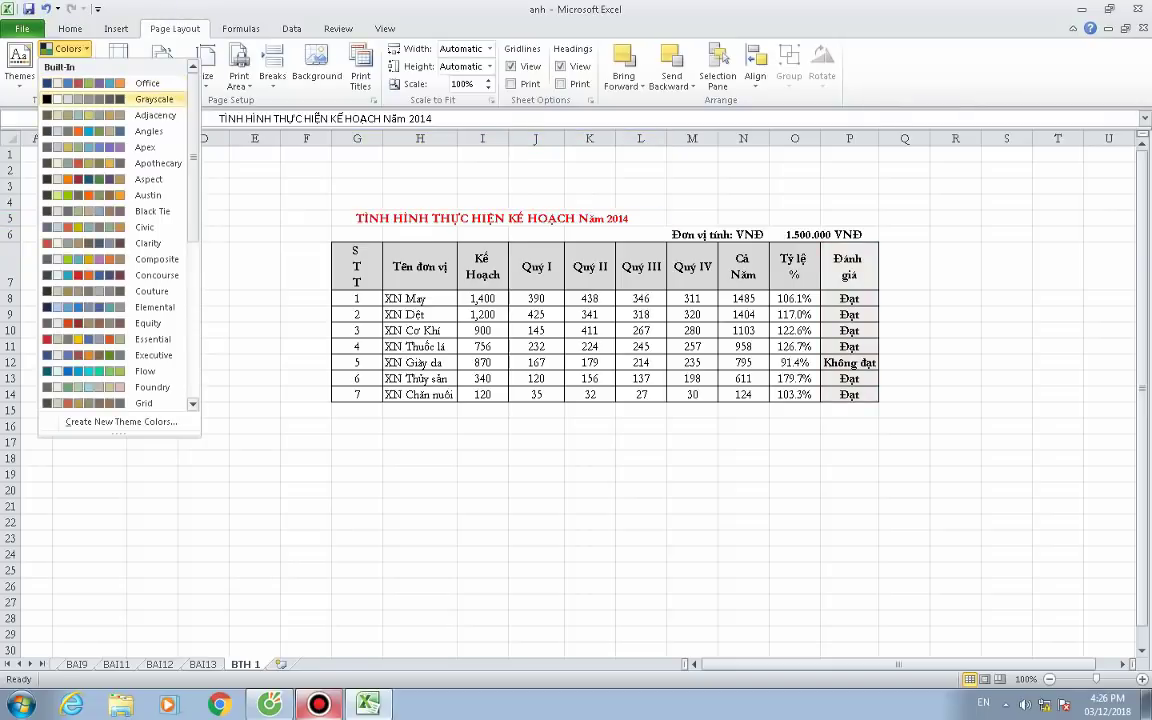
{"action": "left_click", "coordinate": [148, 131]}
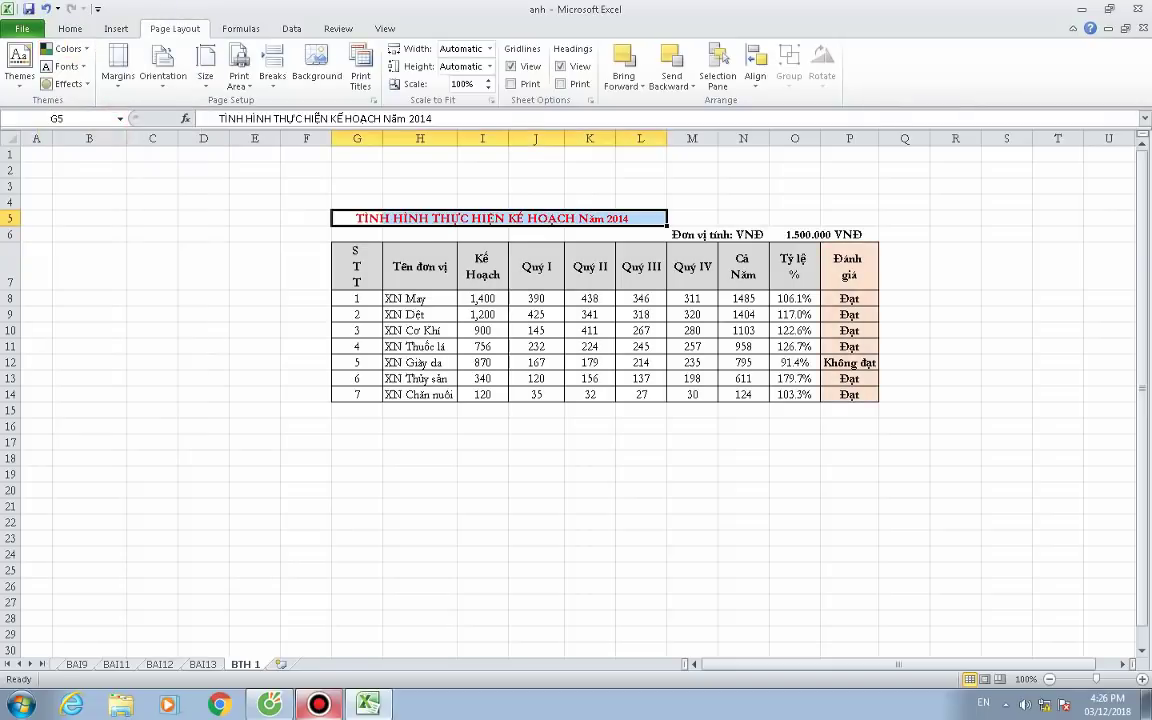
{"action": "left_click", "coordinate": [349, 176]}
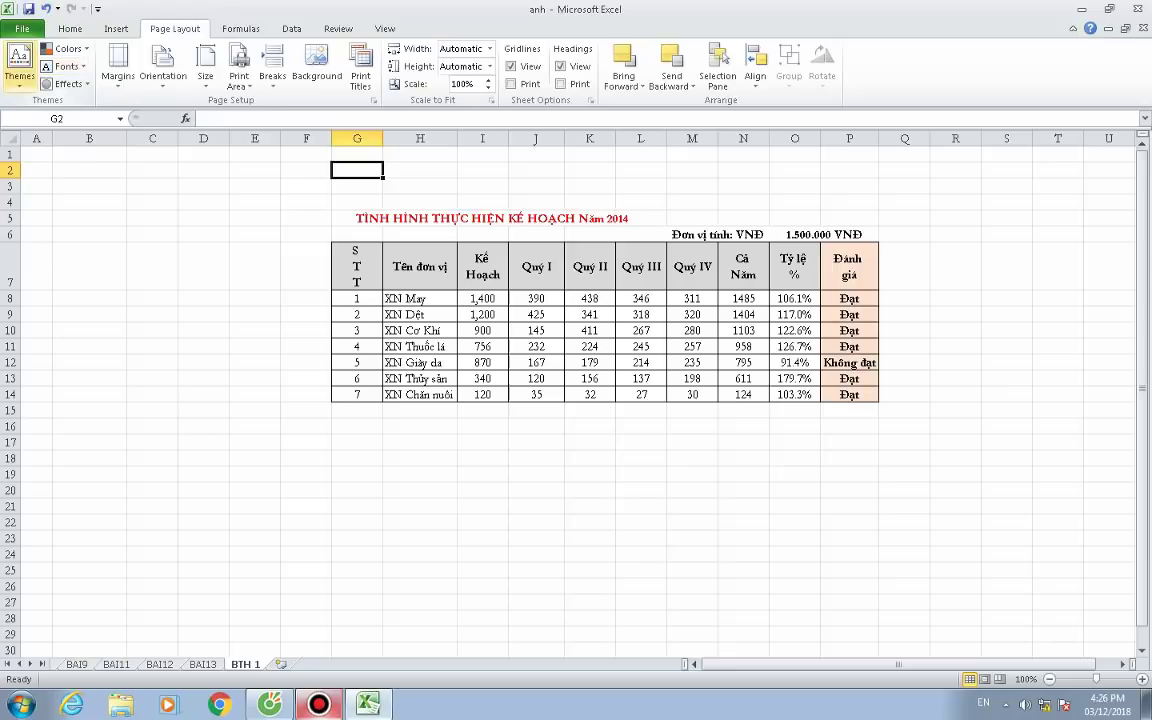
Rename the BTH 1 sheet to BAI14.
{"action": "left_click", "coordinate": [19, 62]}
{"action": "left_click", "coordinate": [20, 62]}
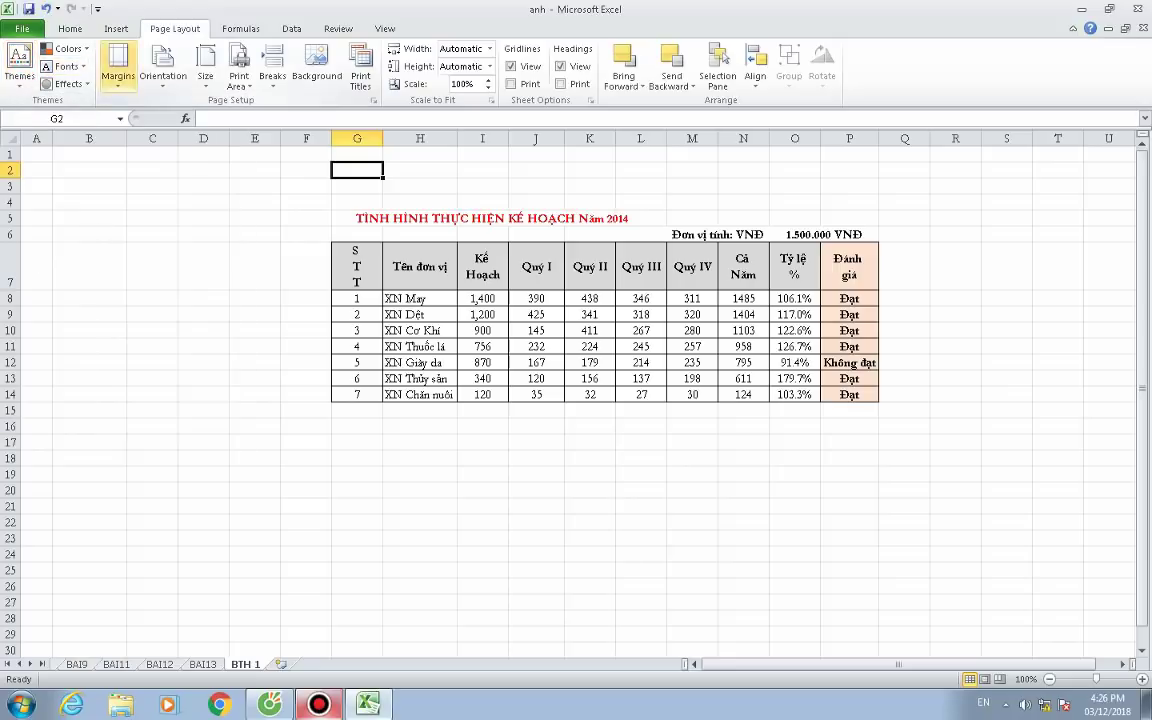
{"action": "left_click", "coordinate": [236, 24]}
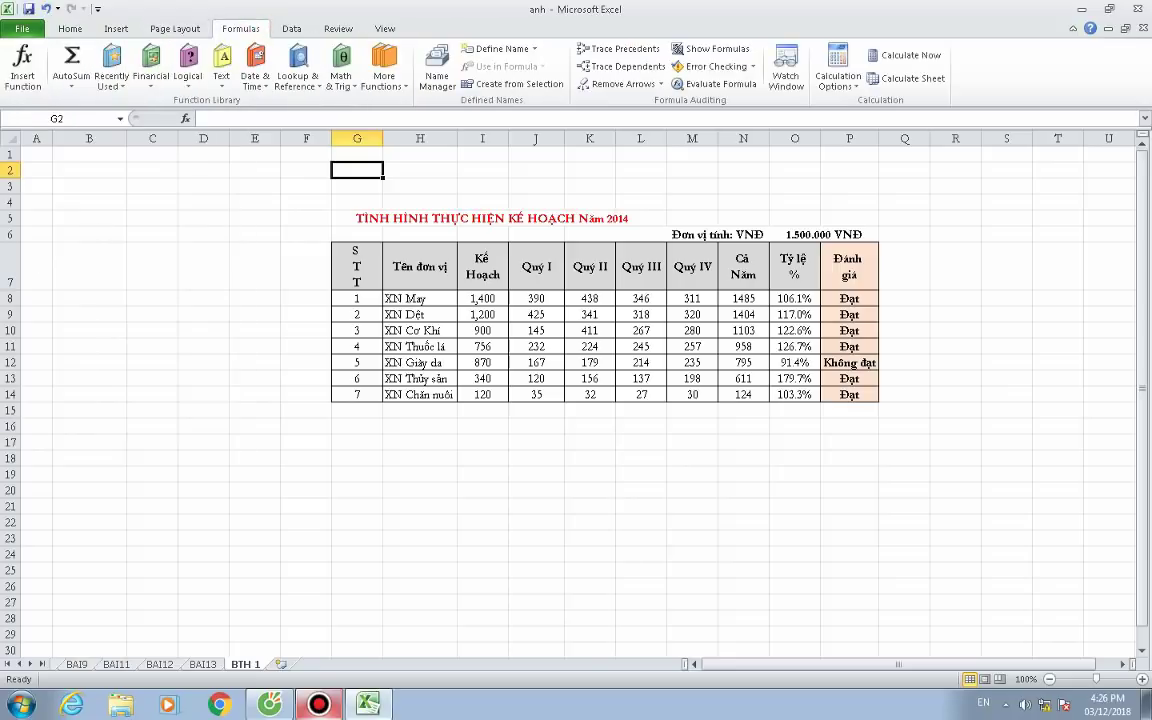
{"action": "left_click", "coordinate": [70, 28]}
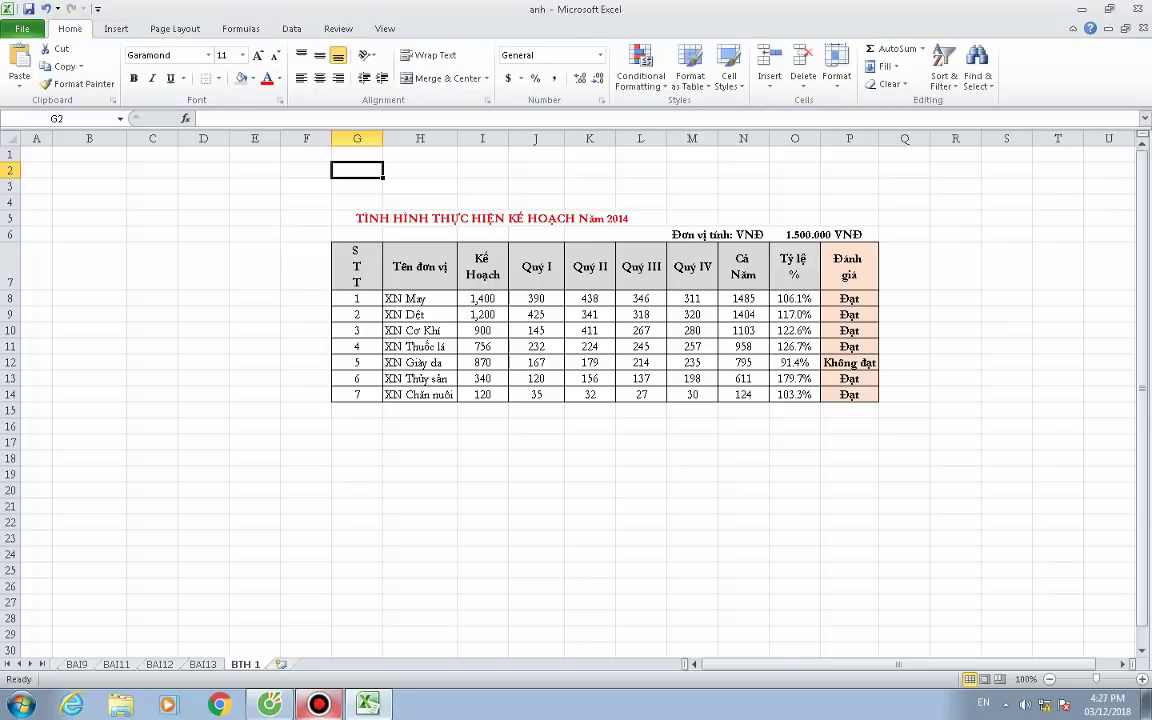
{"action": "double_click", "coordinate": [245, 664]}
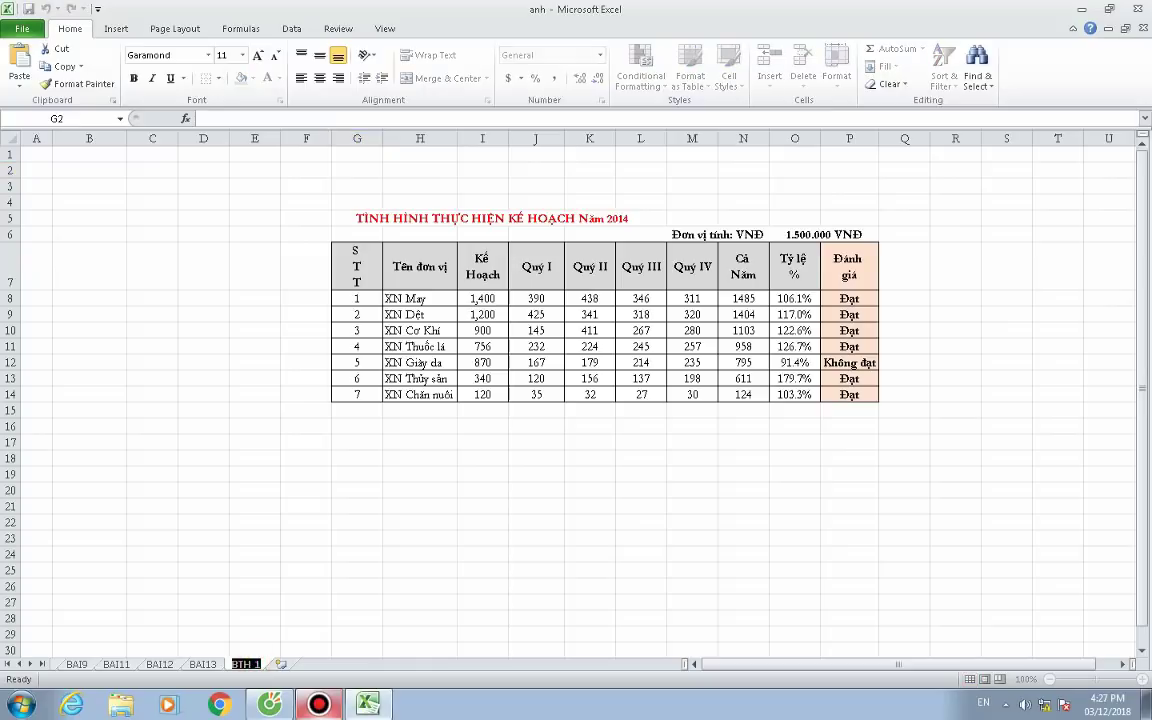
{"action": "type", "text": "BAI"}
{"action": "type", "text": "14"}
{"action": "key", "text": "Return"}
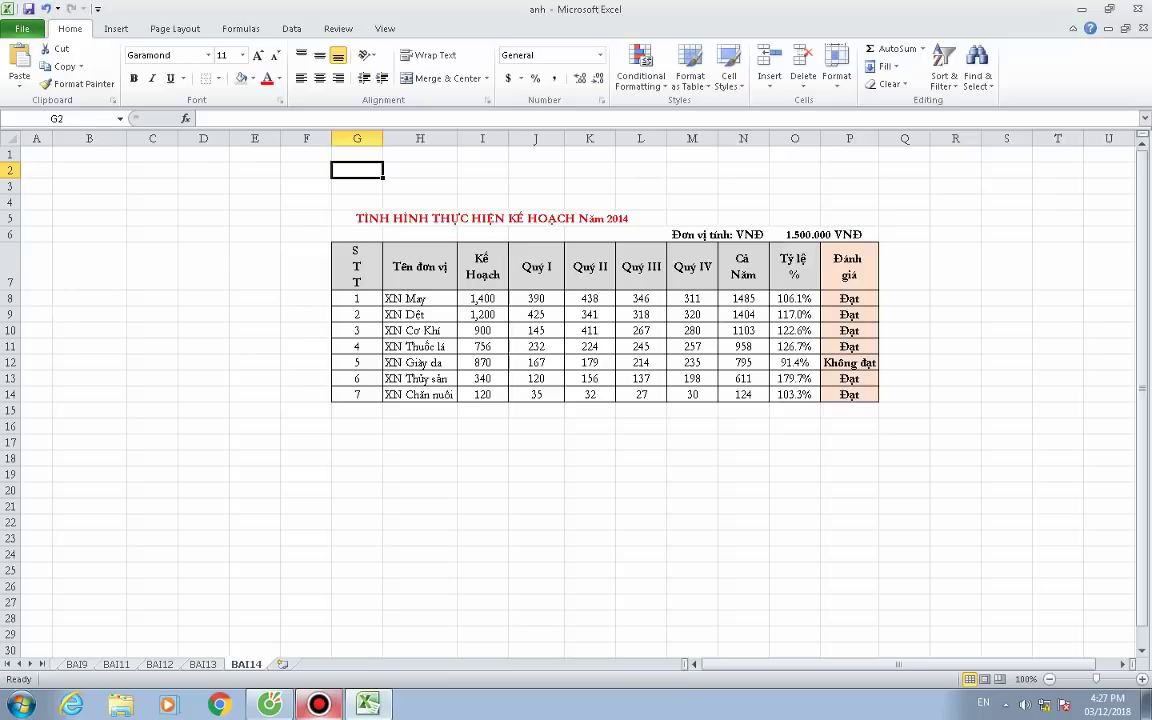
Select the title in row 5 and toggle its bold off and back on.
{"action": "mouse_move", "coordinate": [340, 218]}
{"action": "left_mouse_down"}
{"action": "mouse_move", "coordinate": [712, 218]}
{"action": "mouse_move", "coordinate": [868, 234]}
{"action": "left_mouse_up"}
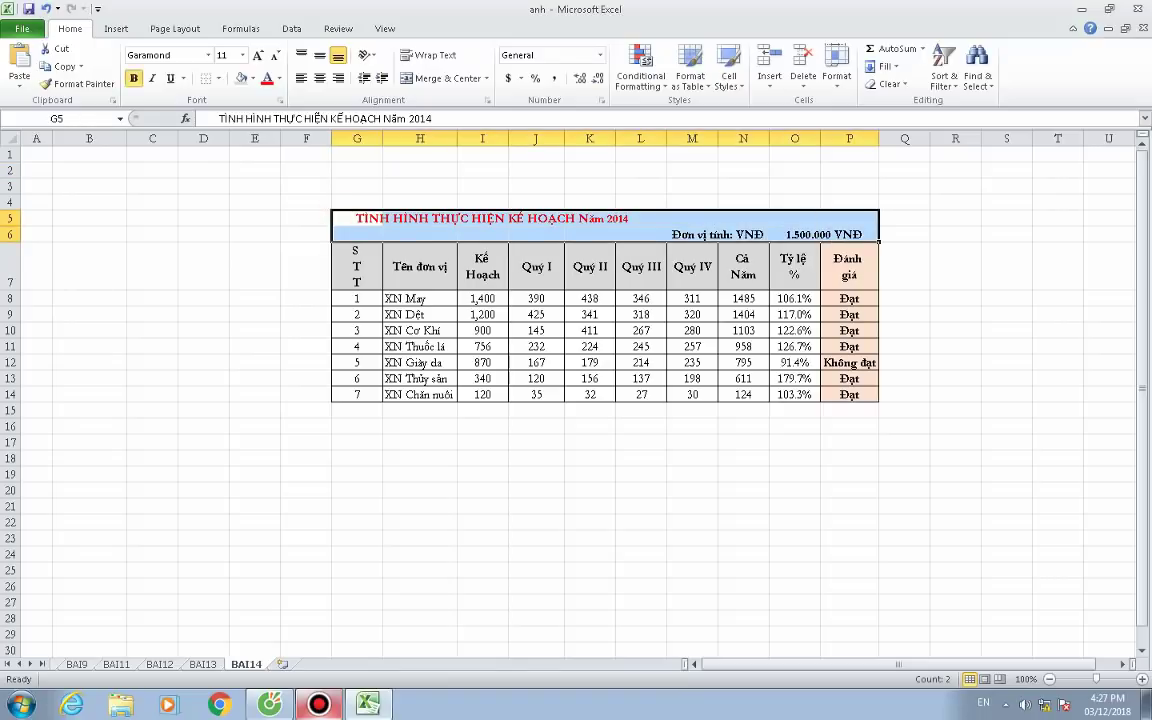
{"action": "left_click", "coordinate": [690, 202]}
{"action": "left_click_drag", "start_coordinate": [645, 218], "coordinate": [345, 218]}
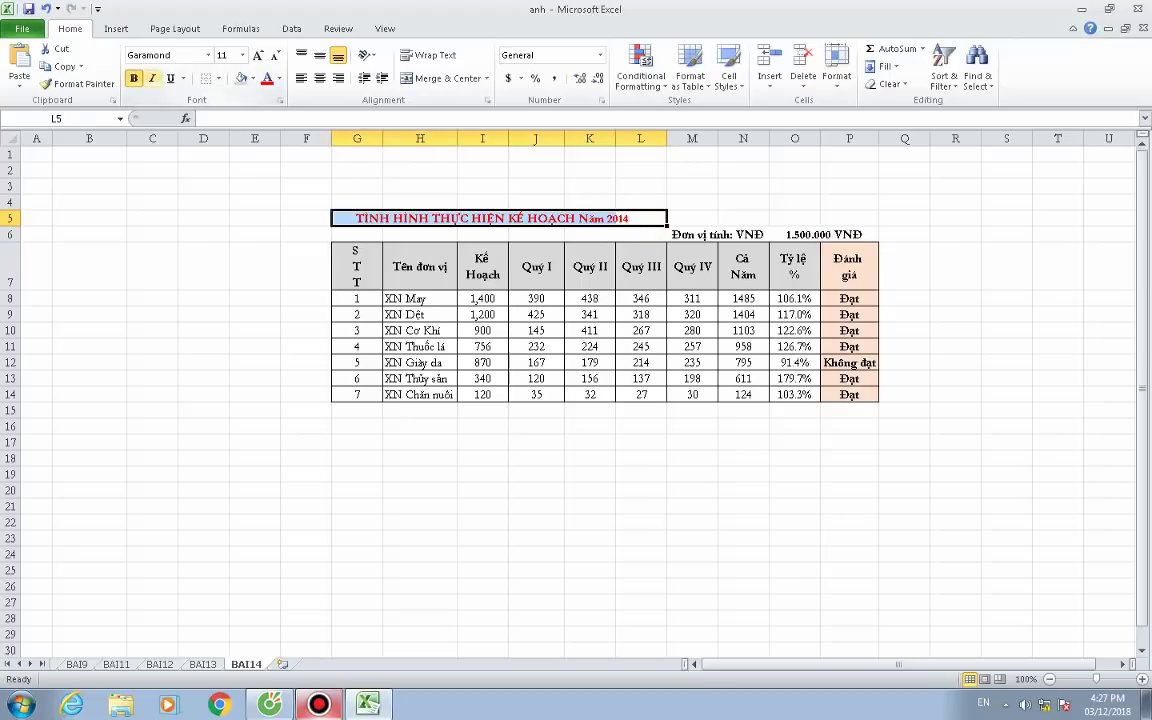
{"action": "left_click", "coordinate": [134, 79]}
{"action": "left_click", "coordinate": [134, 79]}
{"action": "left_click", "coordinate": [845, 172]}
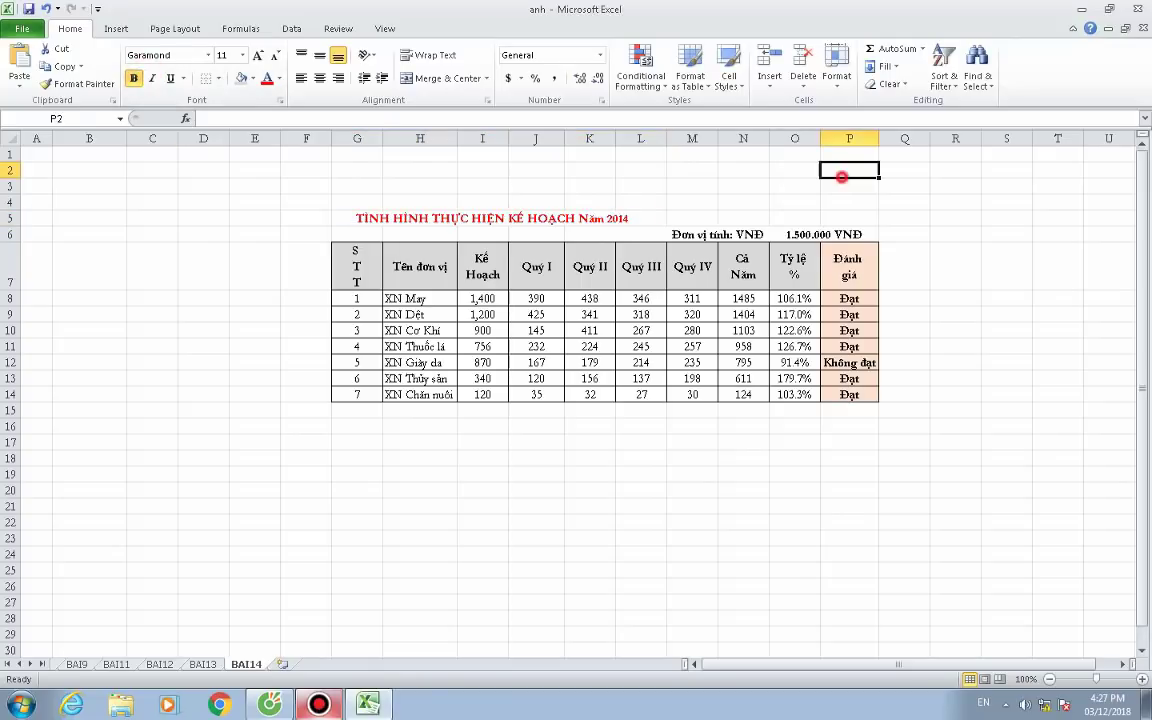
Make the row 6 unit line italic and not bold, then remove the italics again.
{"action": "left_click_drag", "start_coordinate": [357, 234], "coordinate": [849, 234]}
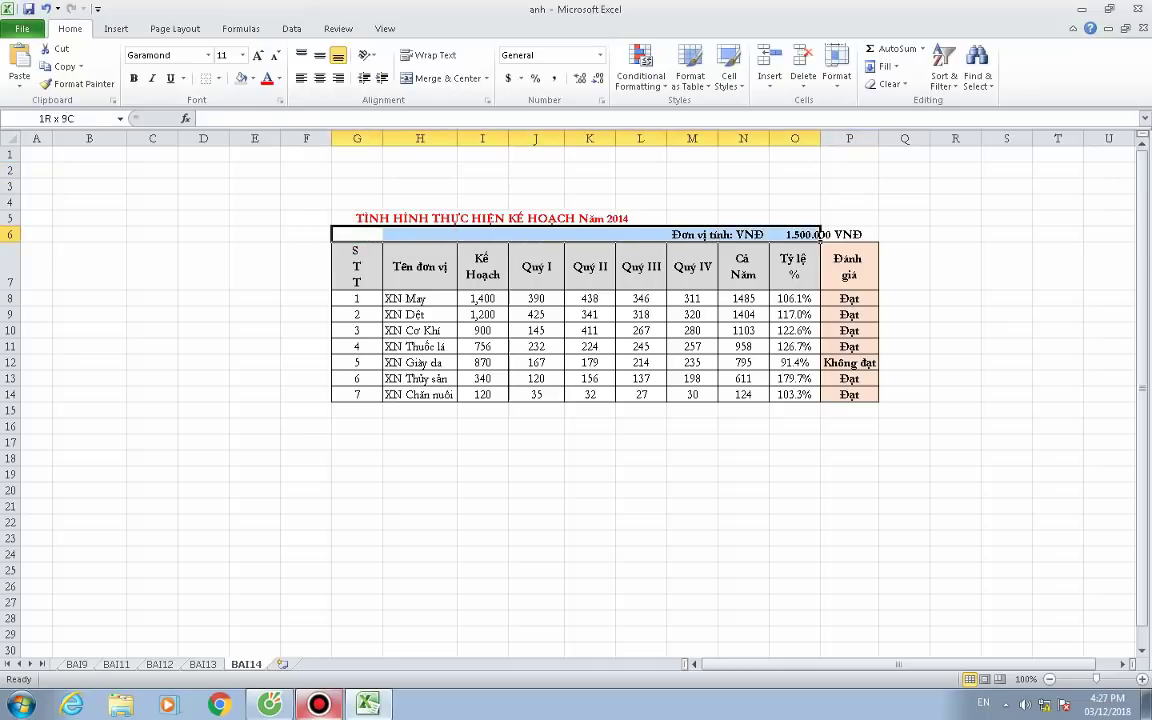
{"action": "left_click", "coordinate": [152, 79]}
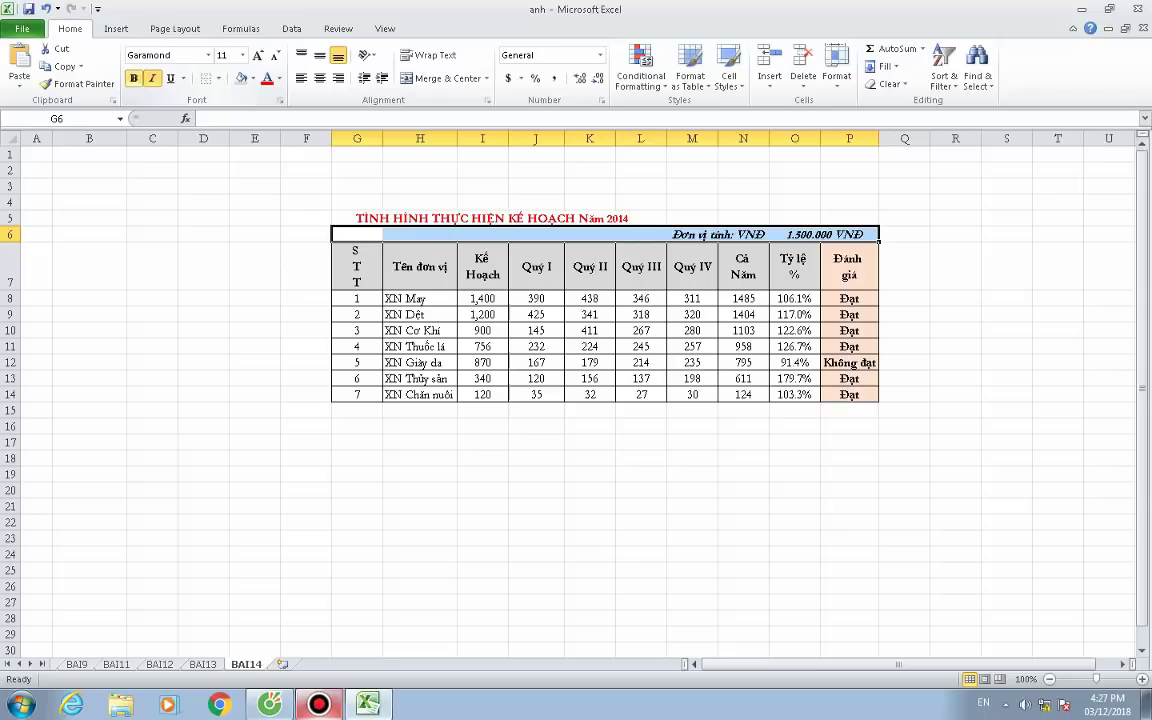
{"action": "left_click", "coordinate": [133, 78]}
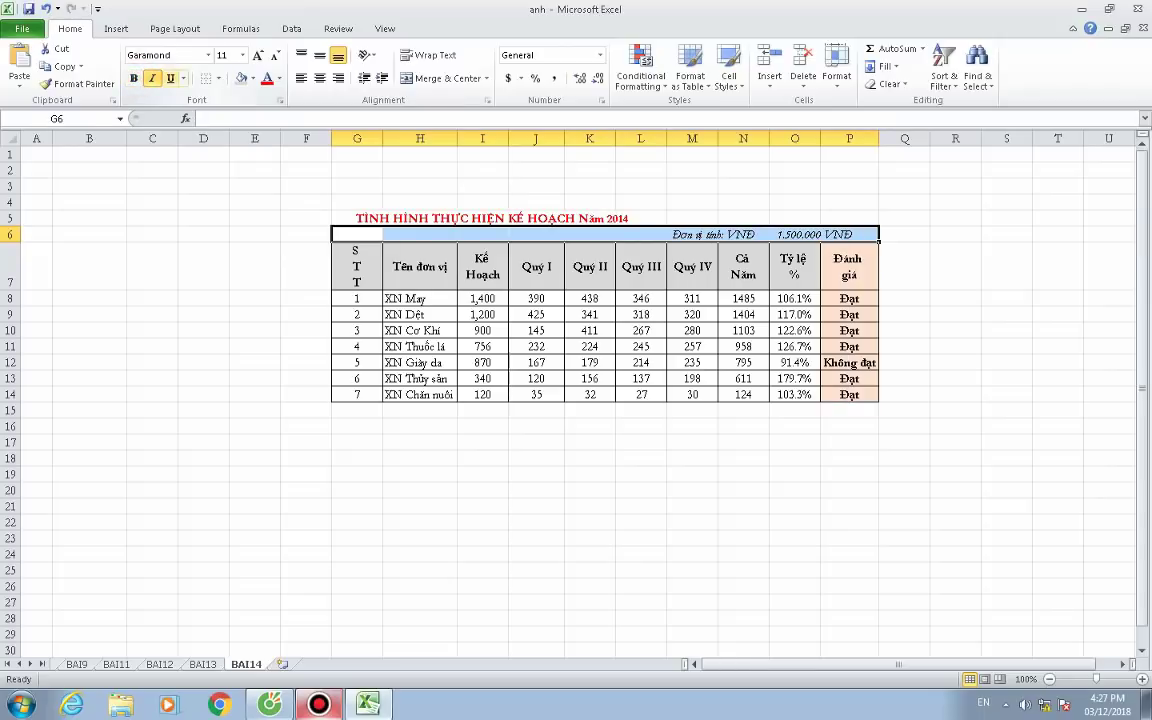
{"action": "left_click", "coordinate": [949, 313]}
{"action": "left_click", "coordinate": [950, 457]}
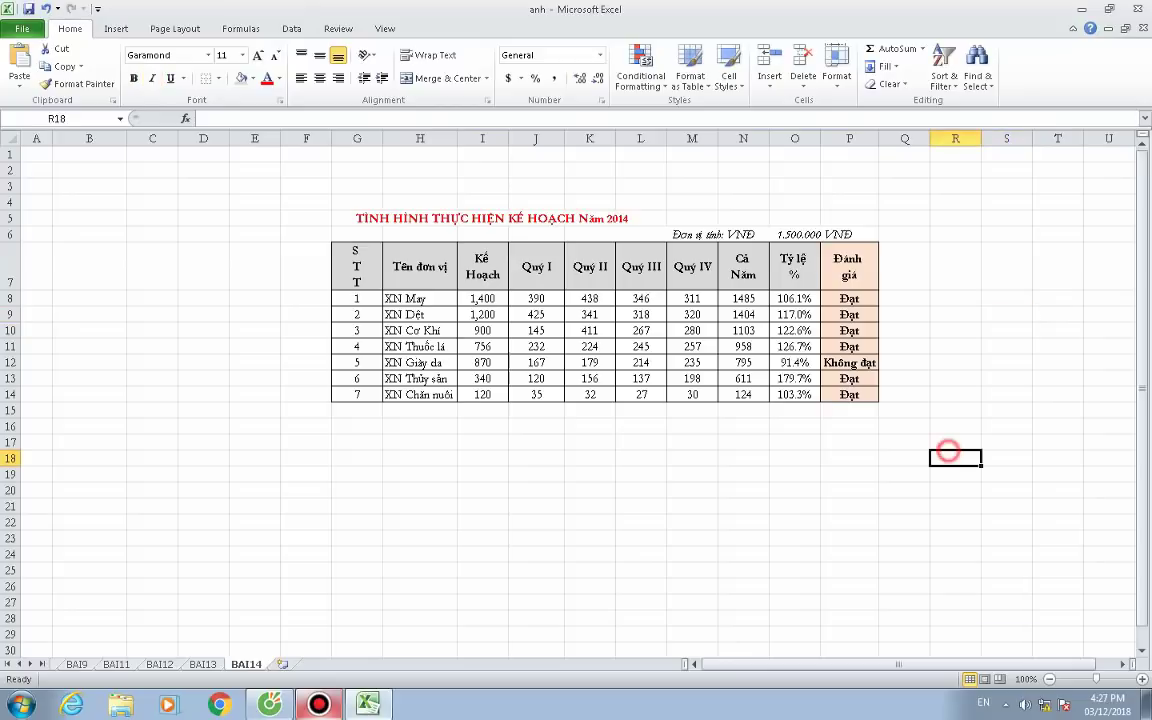
{"action": "left_click_drag", "start_coordinate": [640, 234], "coordinate": [850, 234]}
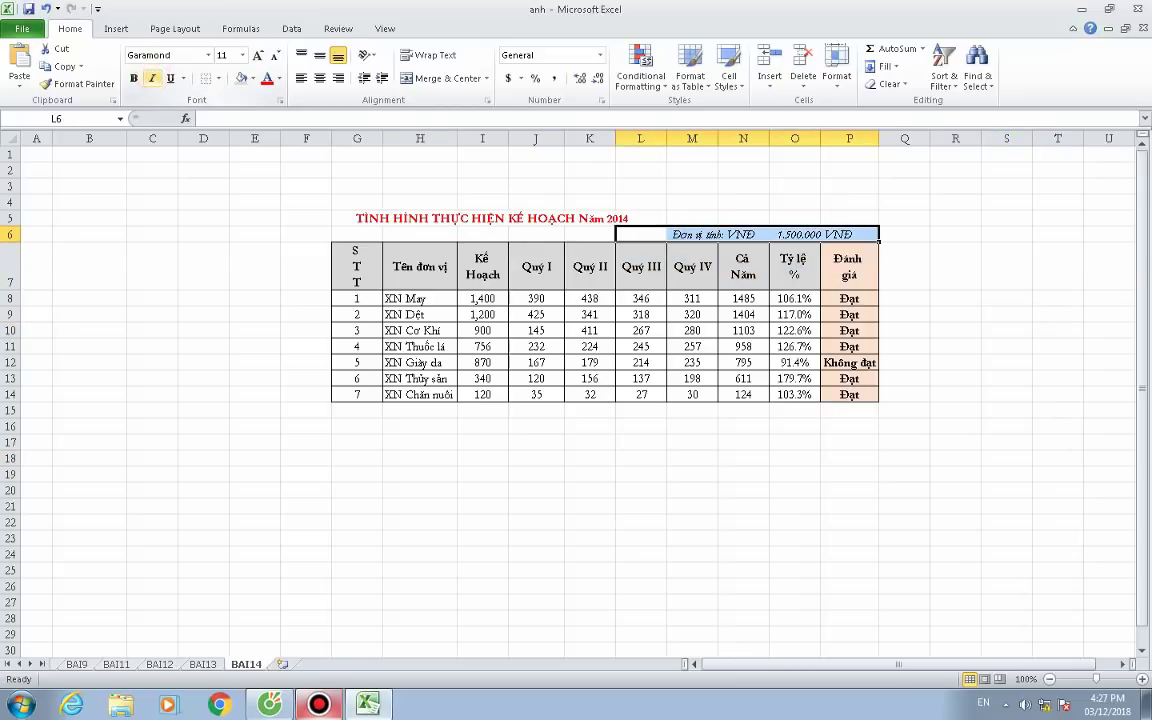
{"action": "left_click_drag", "start_coordinate": [342, 234], "coordinate": [850, 234]}
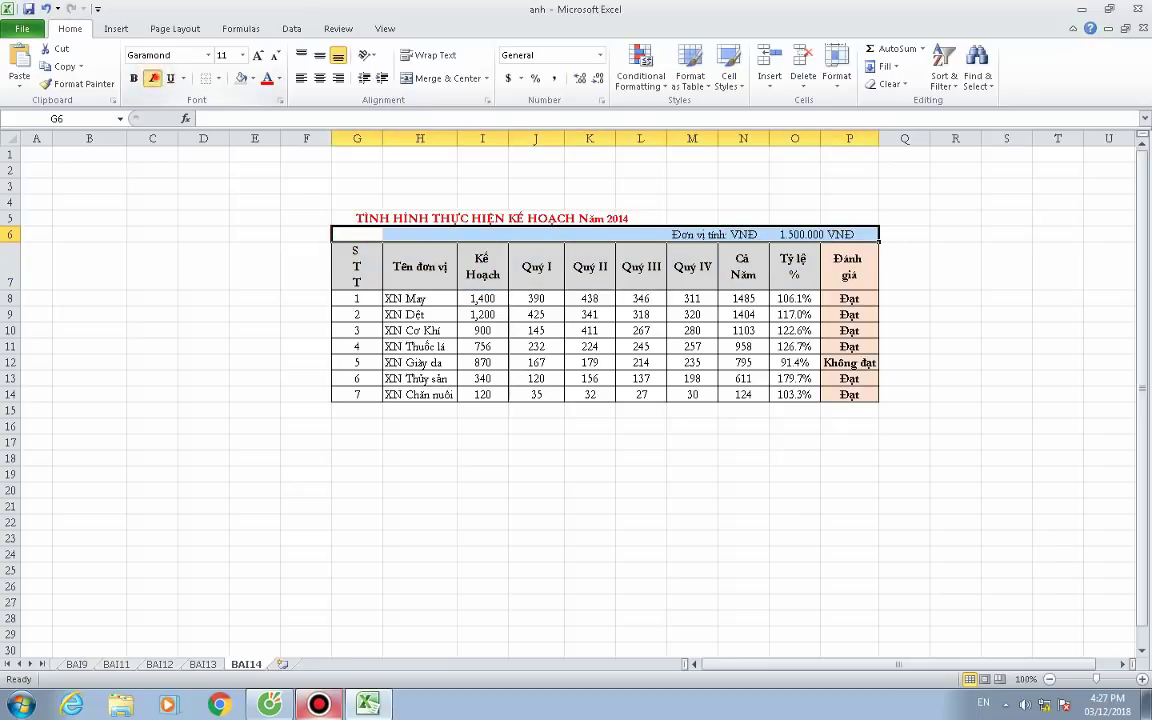
{"action": "left_click", "coordinate": [151, 78]}
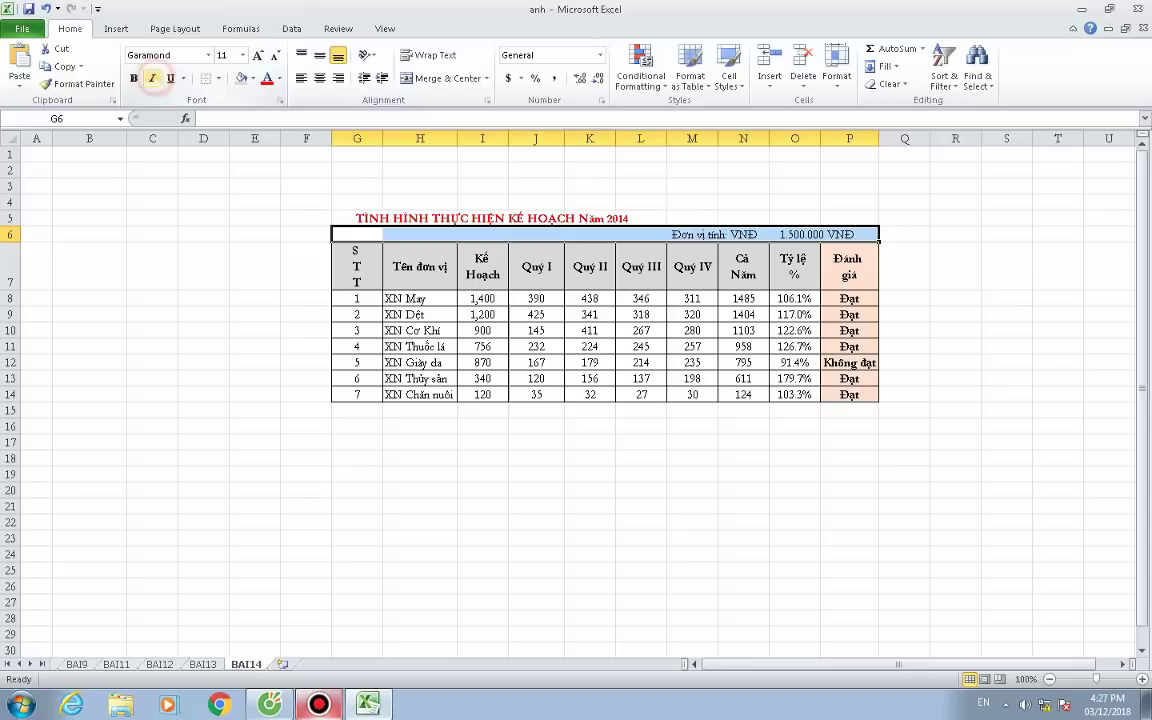
{"action": "left_click", "coordinate": [890, 257]}
{"action": "left_click", "coordinate": [955, 258]}
{"action": "left_click", "coordinate": [992, 248]}
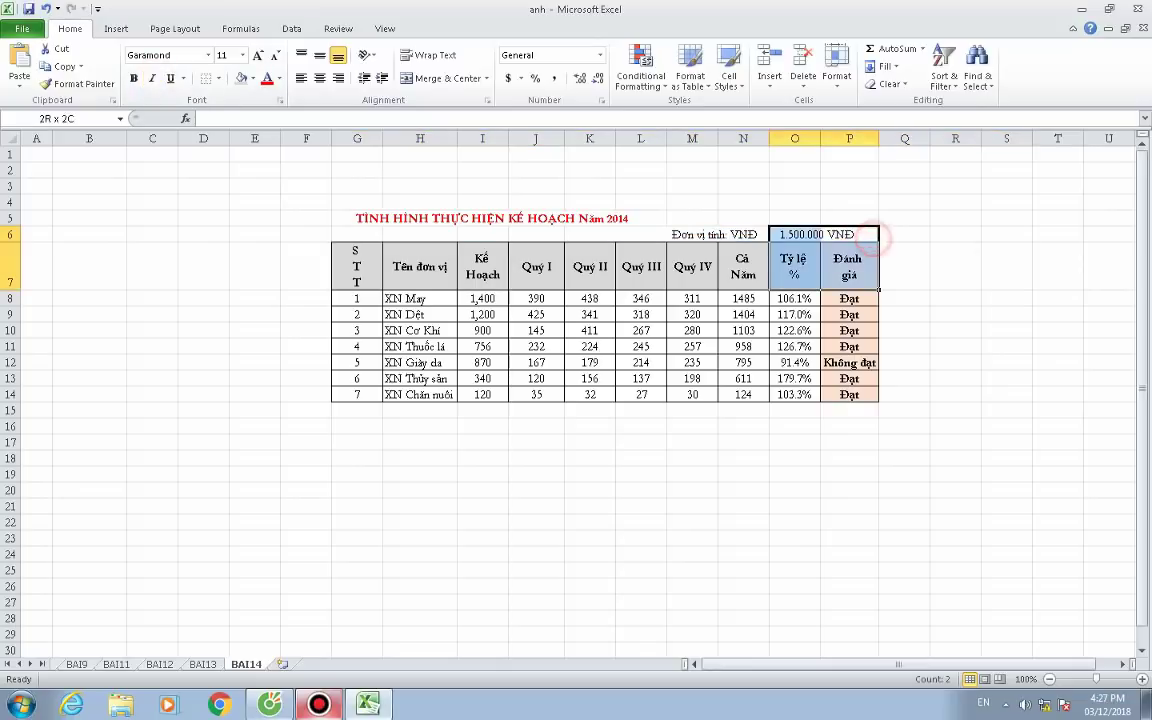
Set the M6:P6 unit text to size 14 and italicize the whole row 6 unit line.
{"action": "left_click_drag", "start_coordinate": [860, 234], "coordinate": [680, 234]}
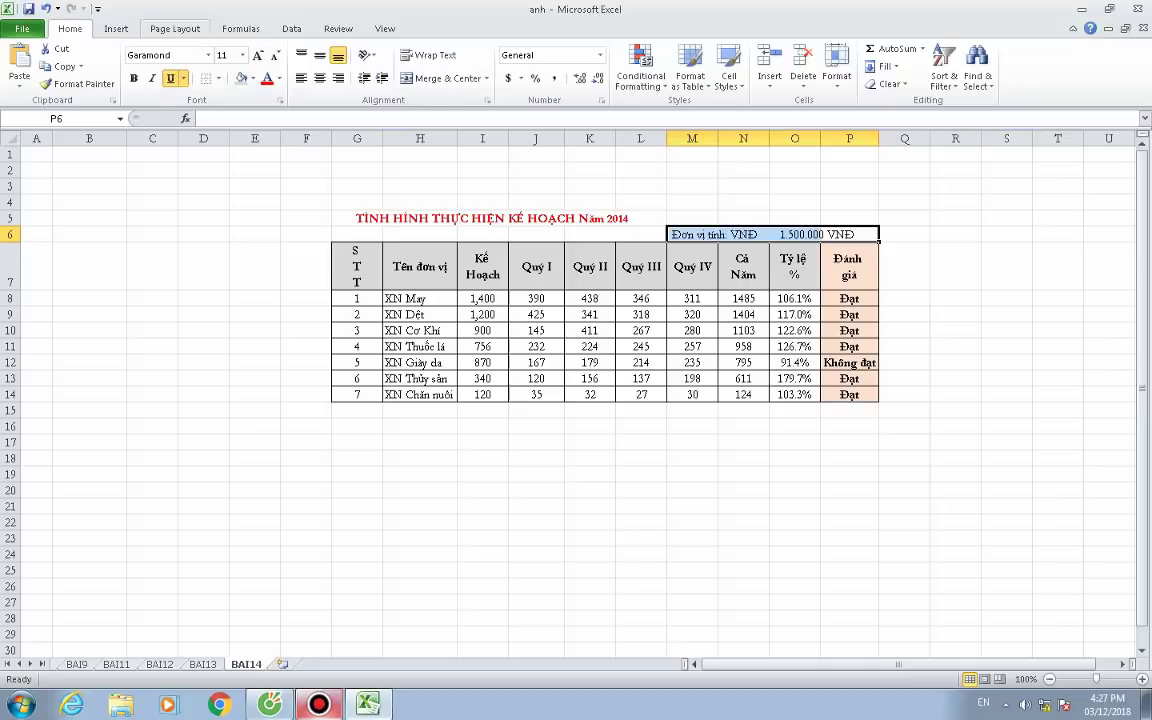
{"action": "left_click", "coordinate": [243, 55]}
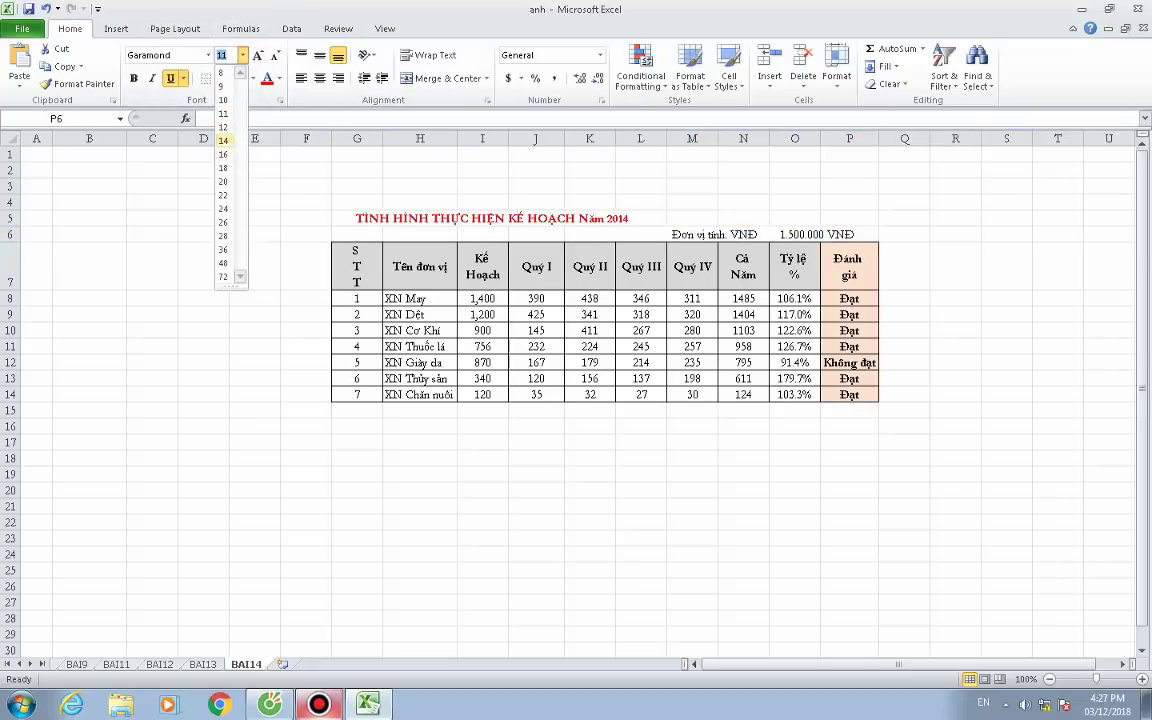
{"action": "left_click", "coordinate": [224, 141]}
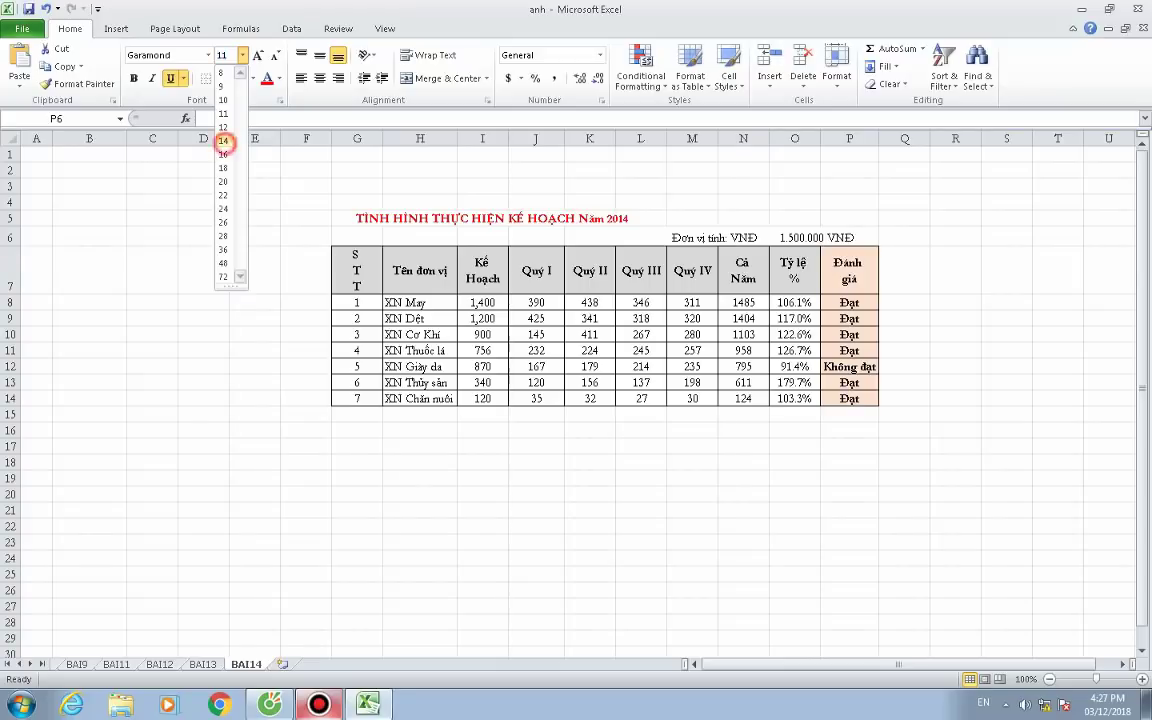
{"action": "left_click_drag", "start_coordinate": [352, 237], "coordinate": [860, 237]}
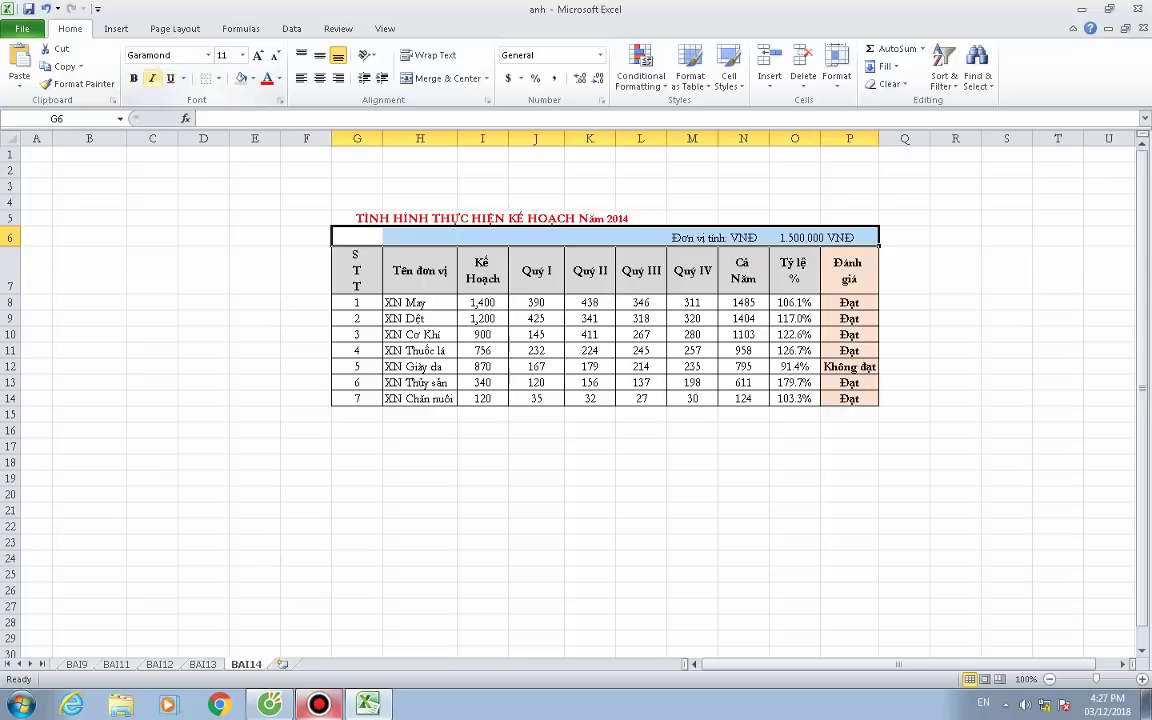
{"action": "left_click", "coordinate": [152, 78]}
Select the title and unit line together across rows 5 and 6.
{"action": "left_click", "coordinate": [993, 400]}
{"action": "left_click", "coordinate": [955, 462]}
{"action": "left_click", "coordinate": [904, 494]}
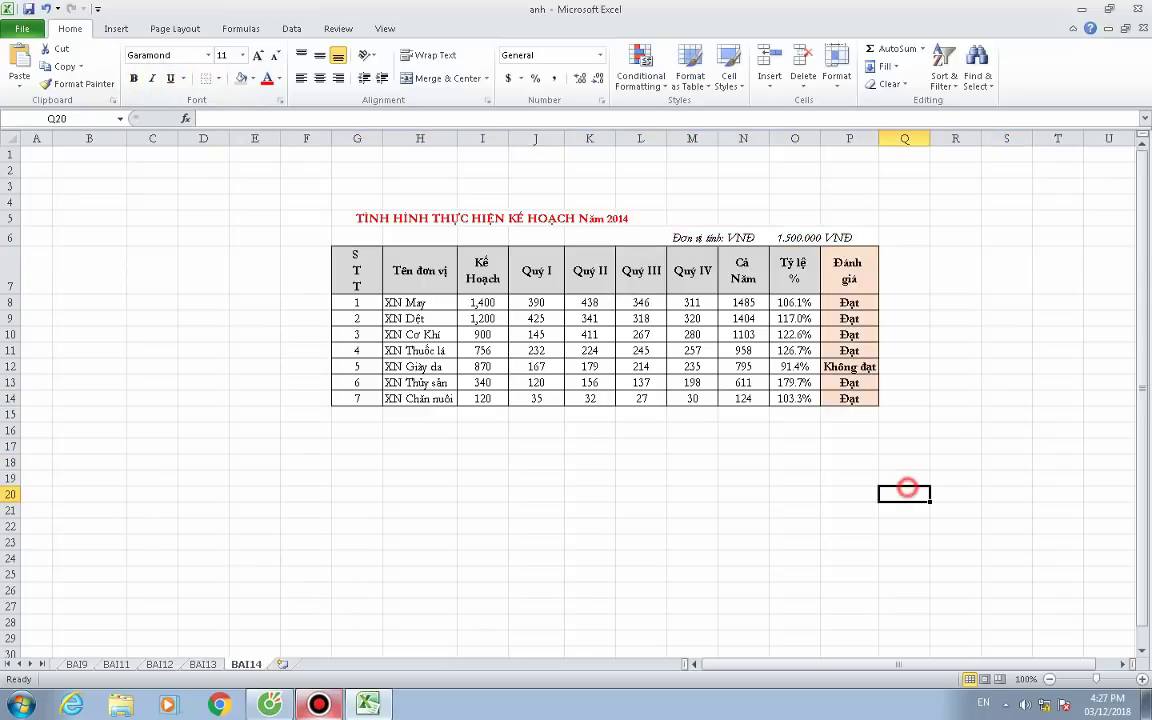
{"action": "left_click_drag", "start_coordinate": [866, 237], "coordinate": [575, 262]}
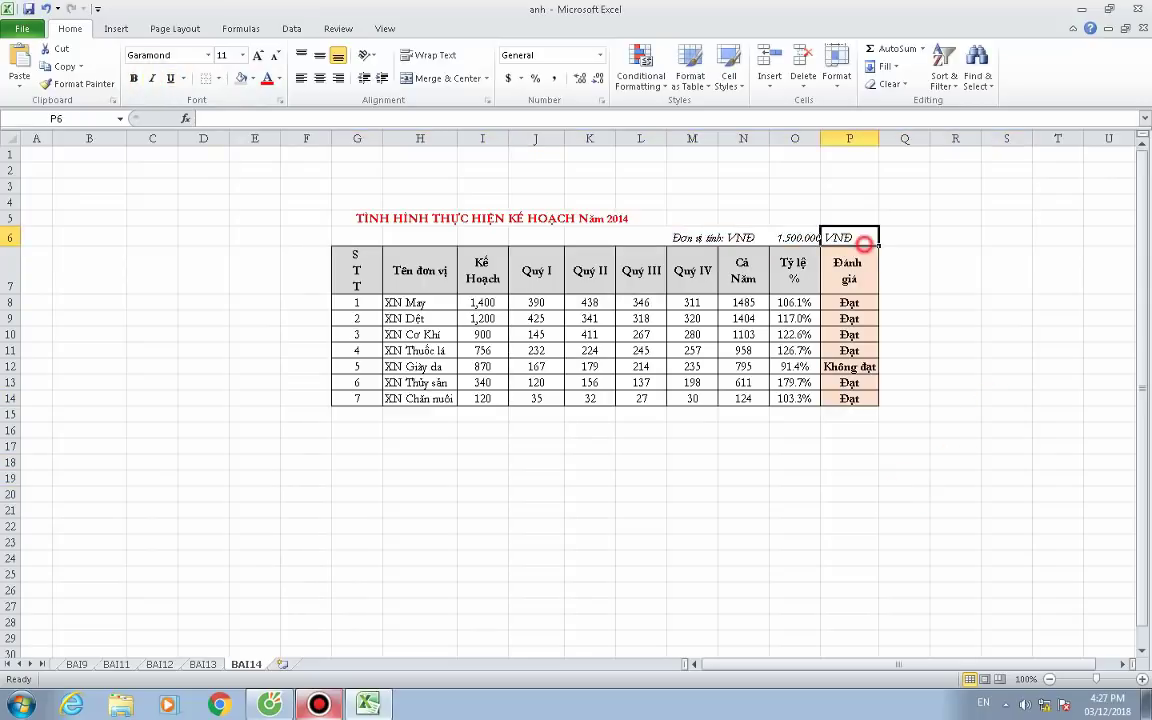
{"action": "left_click", "coordinate": [583, 217]}
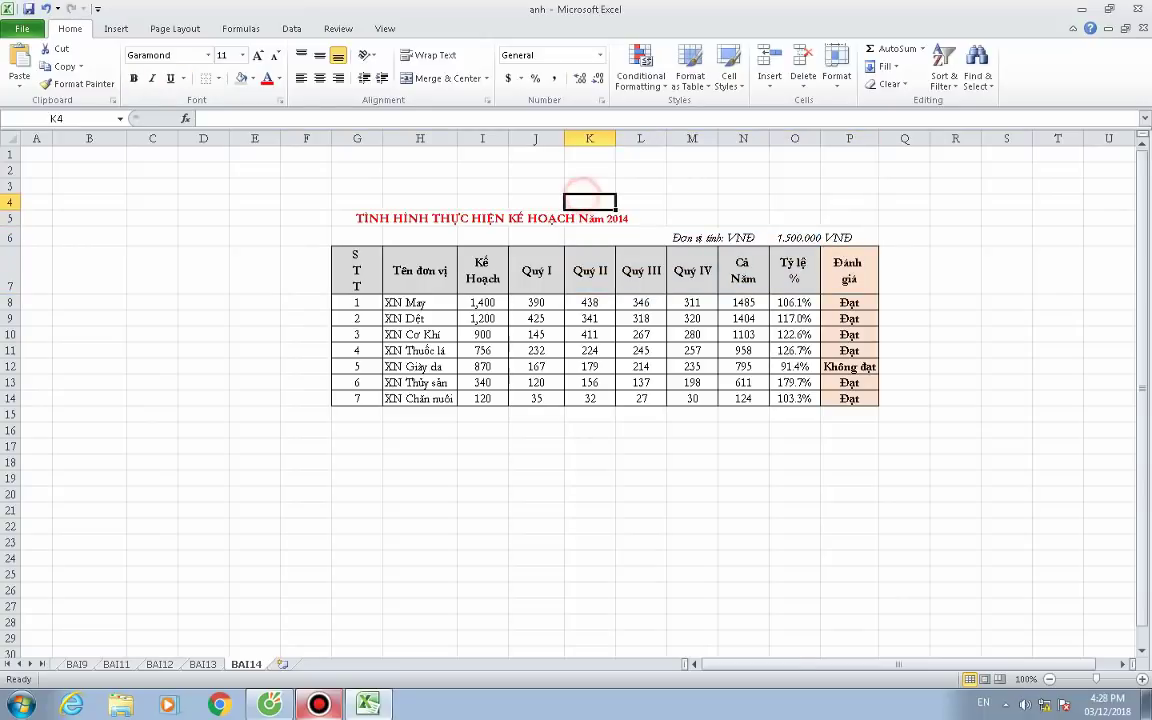
{"action": "left_click_drag", "start_coordinate": [340, 217], "coordinate": [872, 218]}
{"action": "key", "text": "shift+Down"}
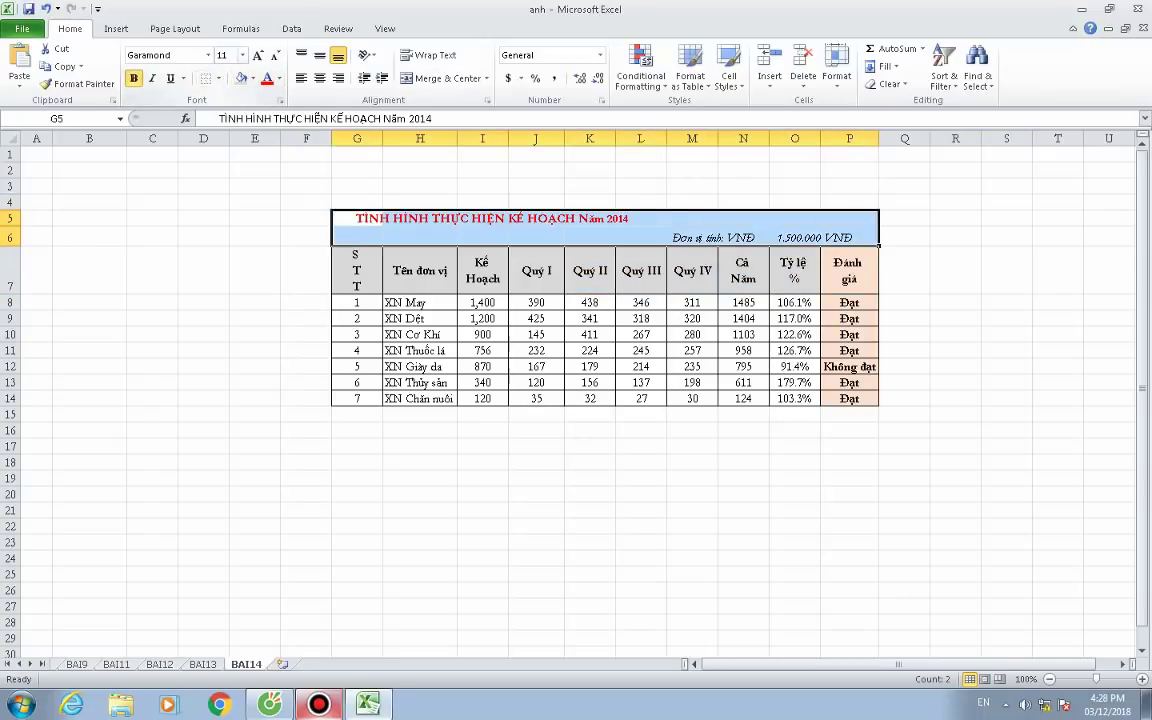
Set the title rows and the table body to font size 14.
{"action": "left_click", "coordinate": [242, 55]}
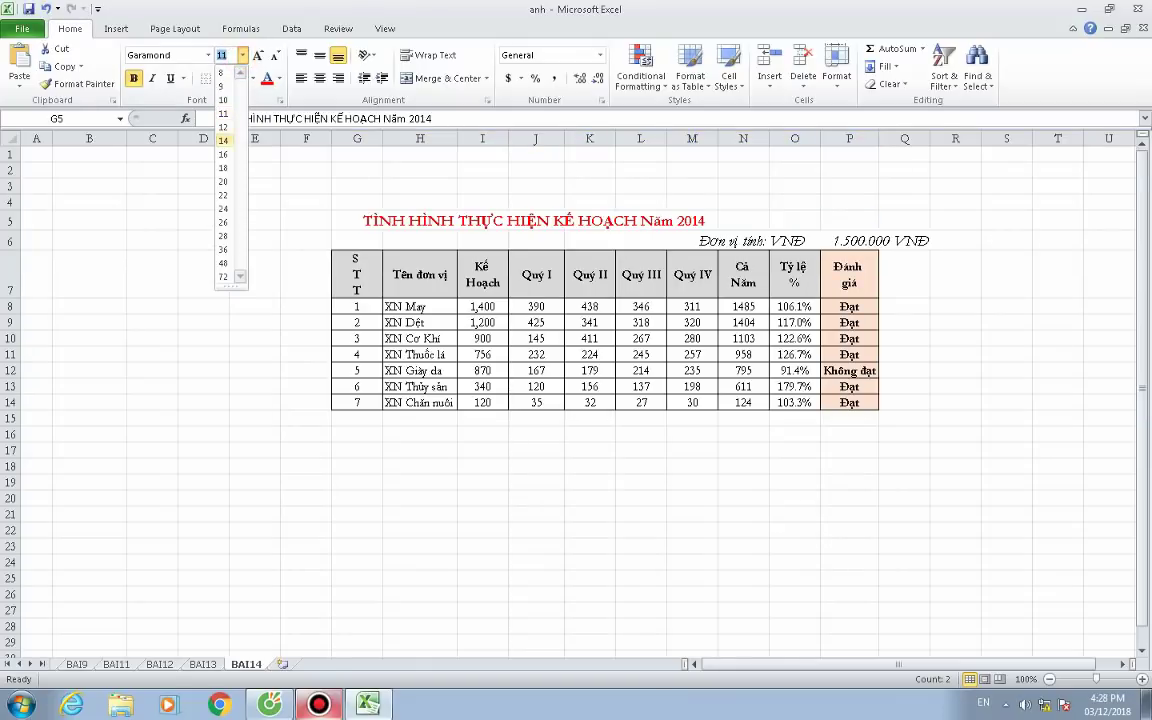
{"action": "left_click", "coordinate": [223, 140]}
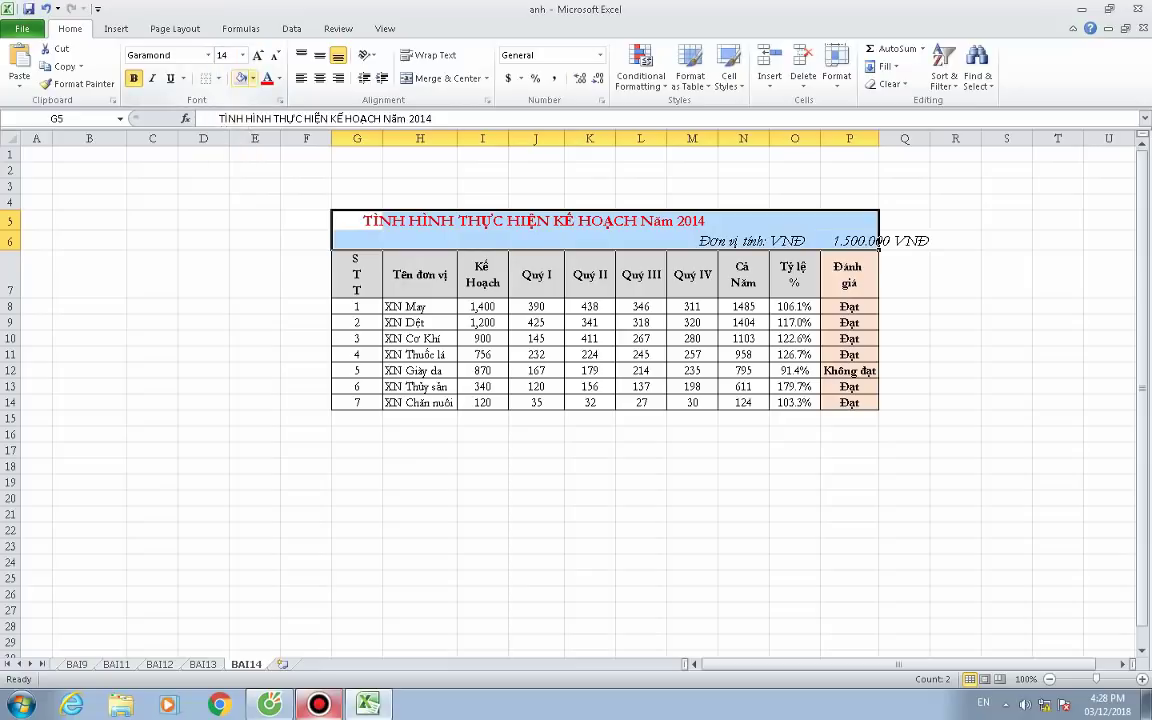
{"action": "left_click", "coordinate": [244, 321]}
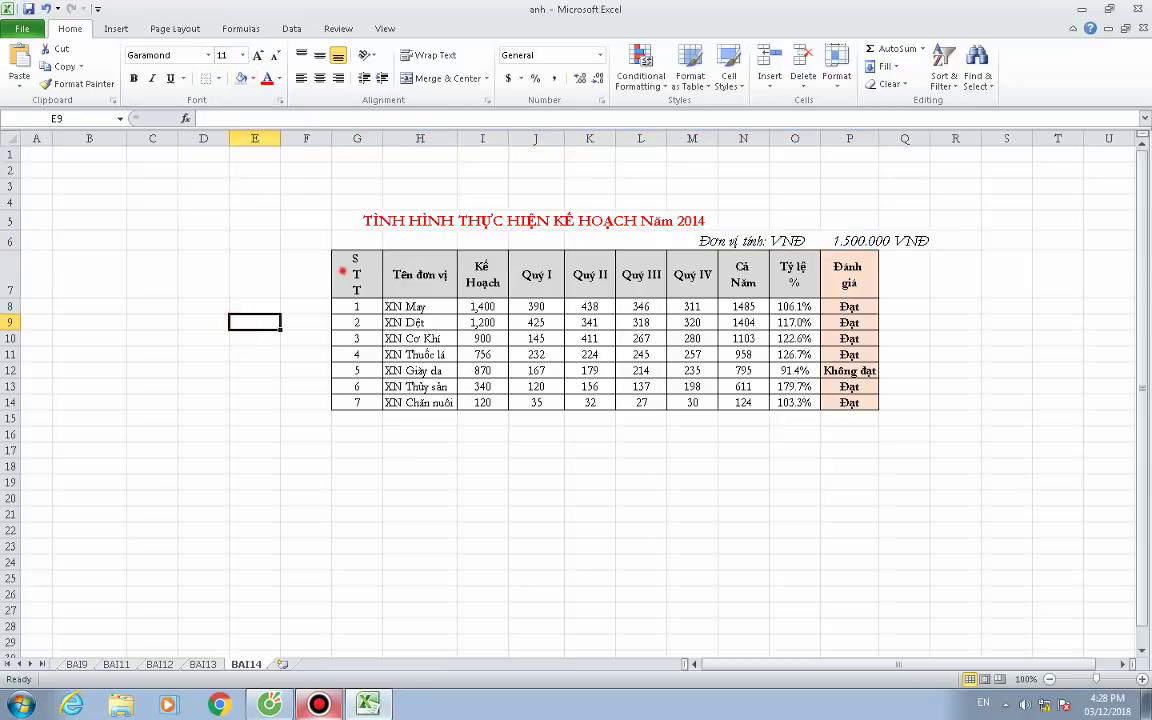
{"action": "left_click_drag", "start_coordinate": [345, 262], "coordinate": [879, 409]}
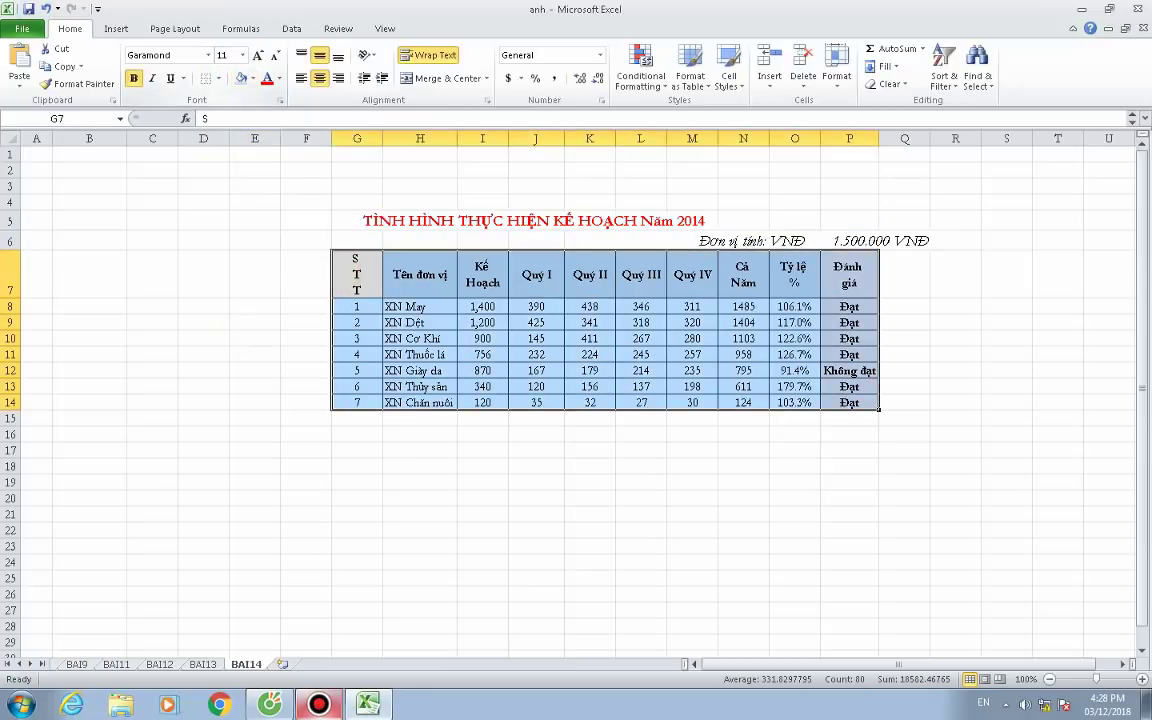
{"action": "left_click", "coordinate": [242, 55]}
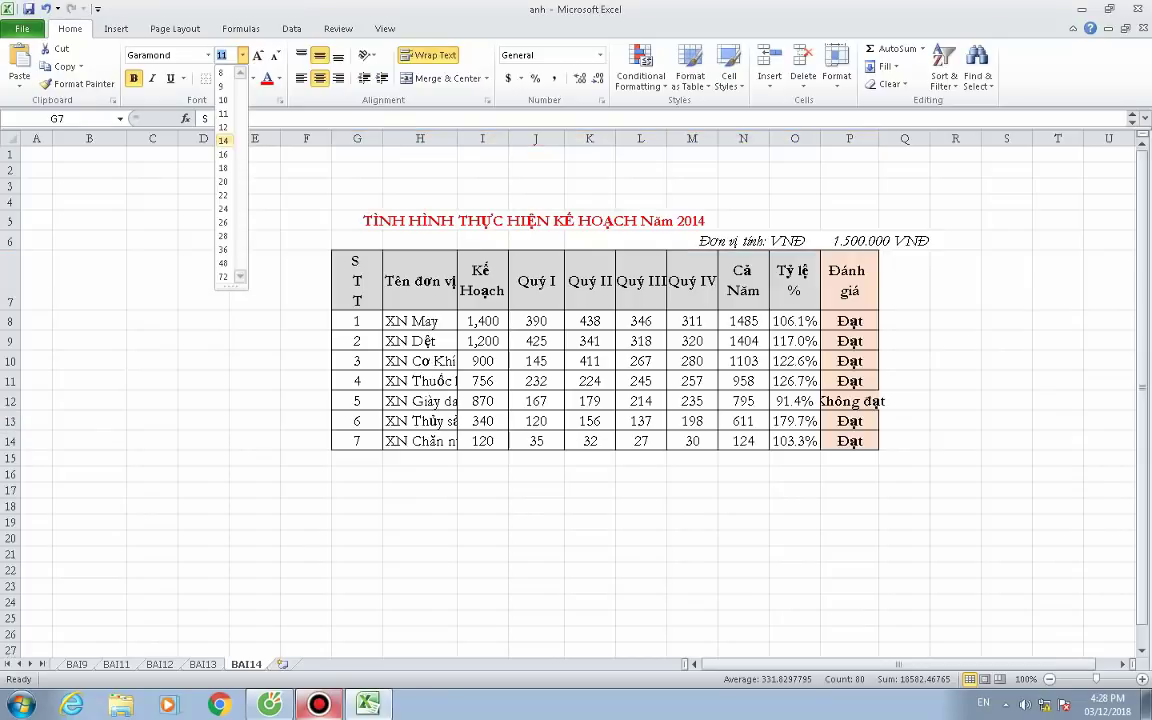
{"action": "left_click", "coordinate": [224, 140]}
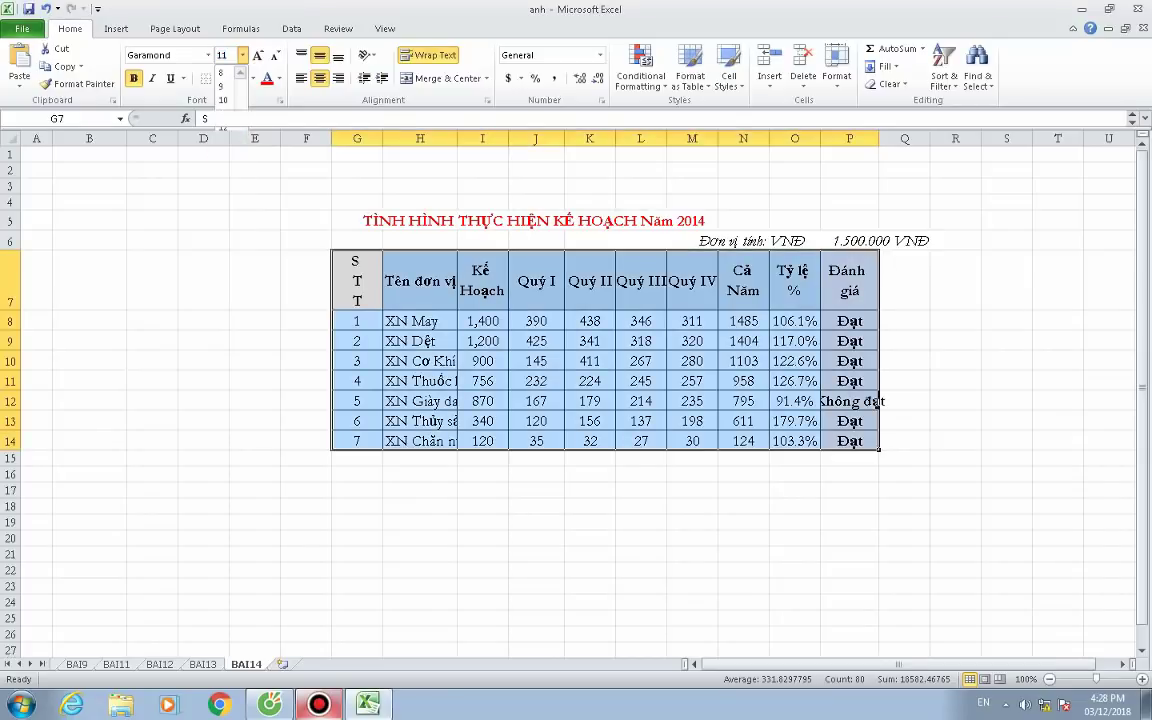
AutoFit column P to Không đạt and column H to the full unit names.
{"action": "left_click", "coordinate": [849, 154]}
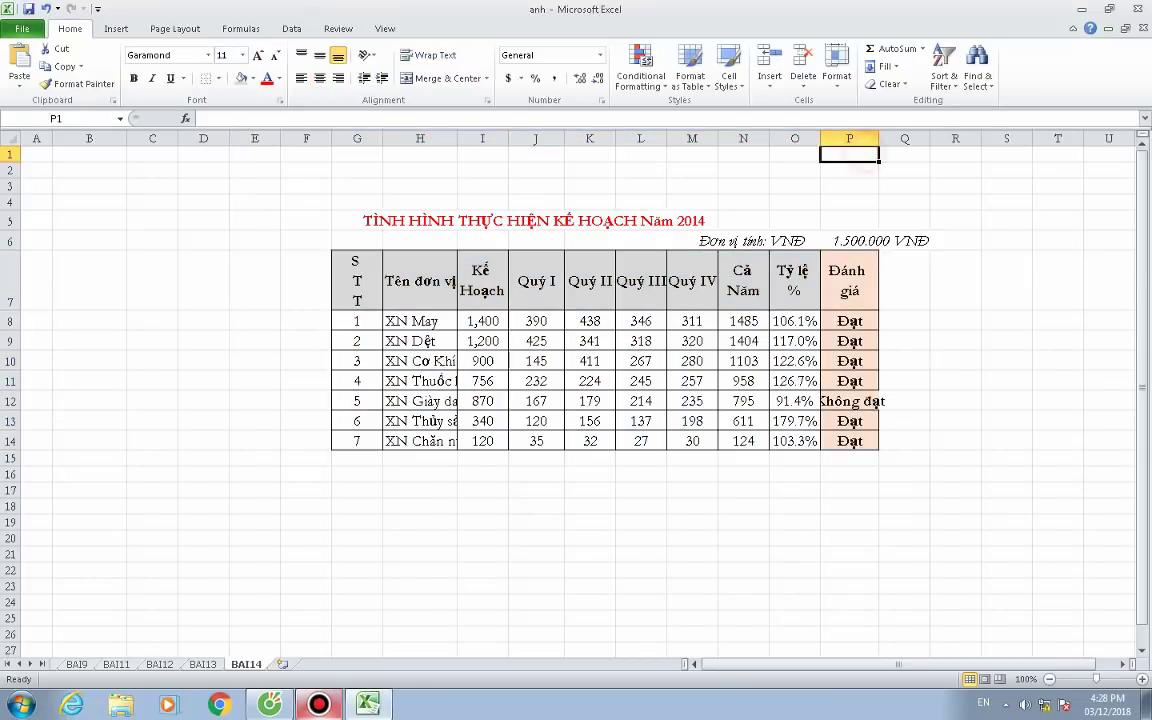
{"action": "double_click", "coordinate": [879, 138]}
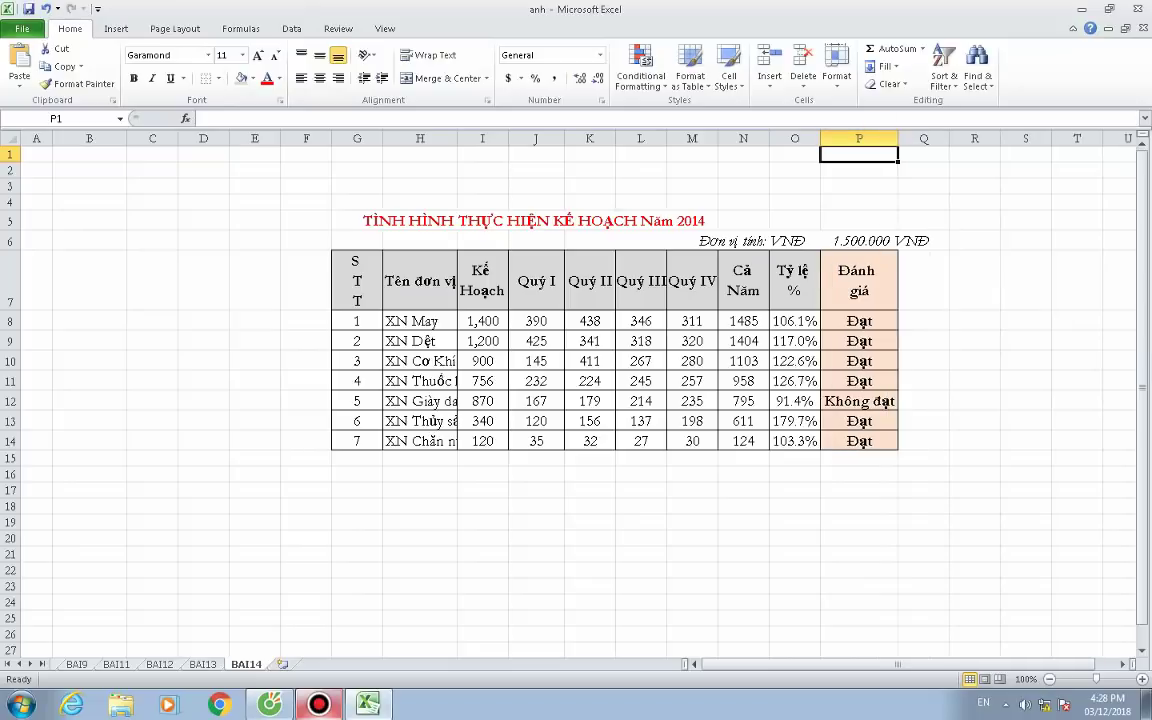
{"action": "double_click", "coordinate": [457, 138]}
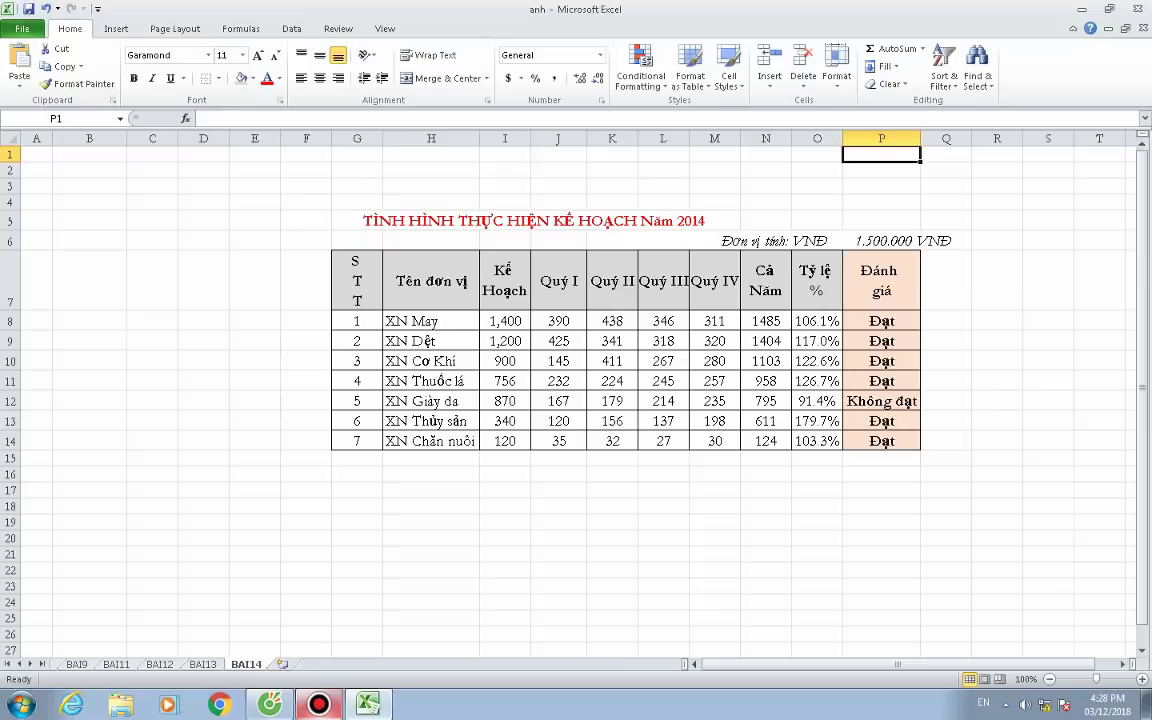
Widen column P slightly and select the unit line cells in row 6.
{"action": "left_click_drag", "start_coordinate": [920, 138], "coordinate": [921, 138]}
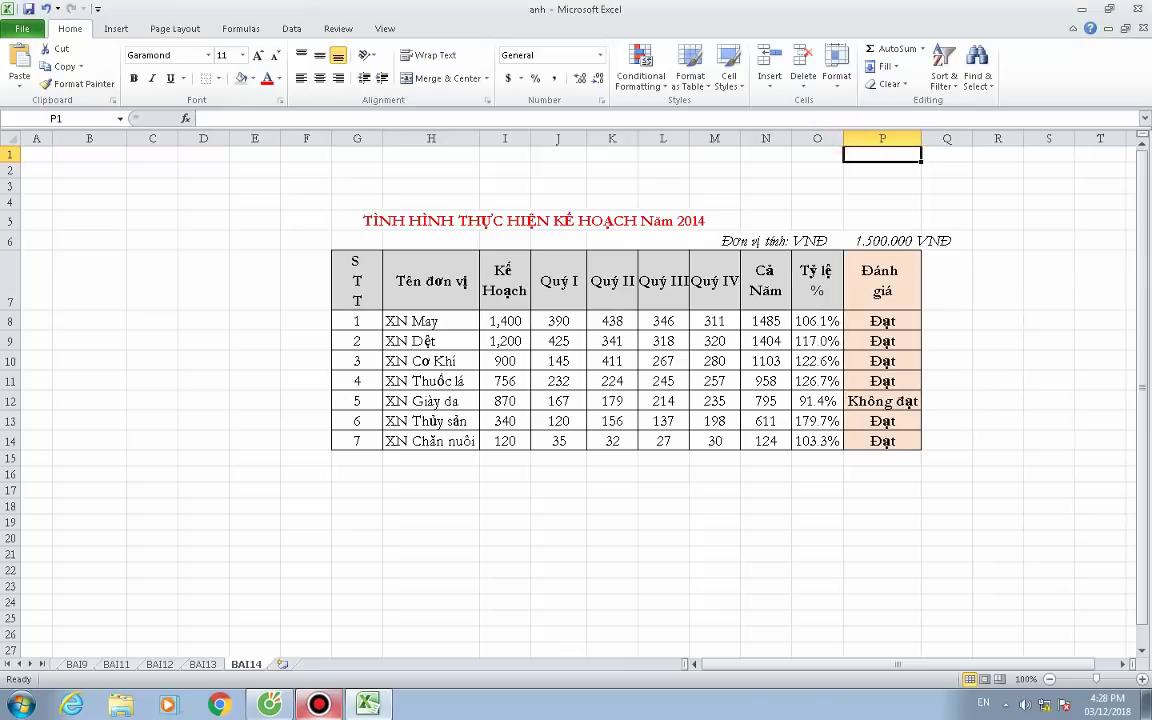
{"action": "left_click", "coordinate": [725, 238]}
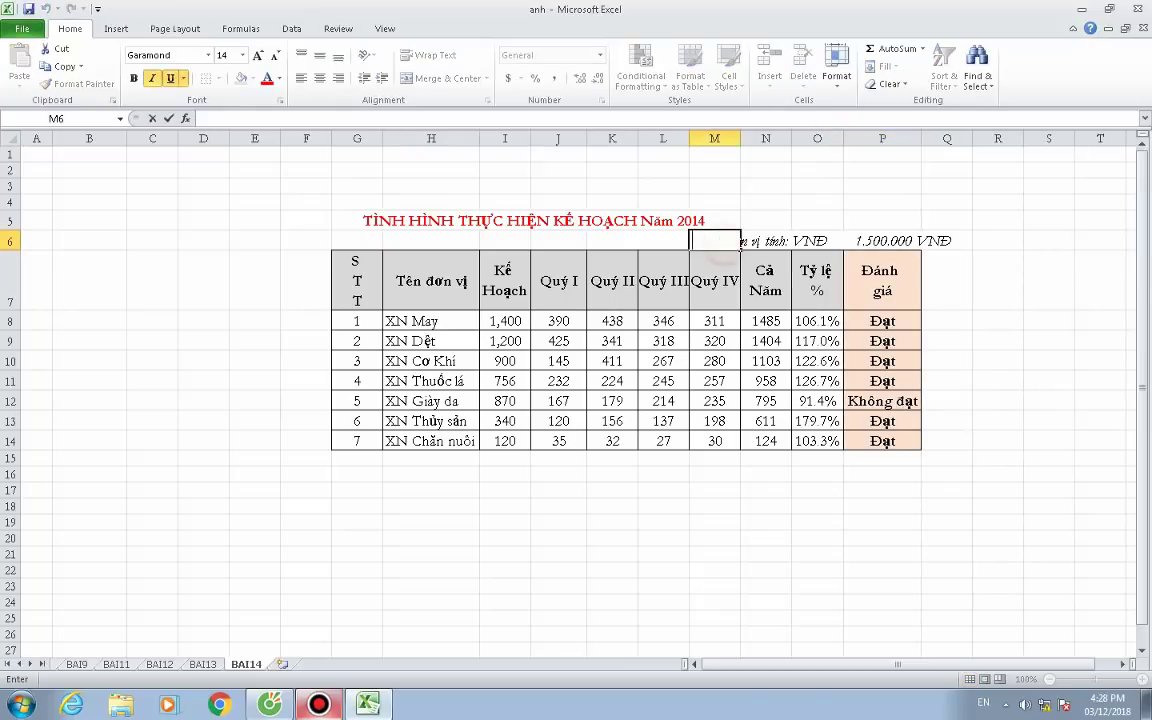
{"action": "left_click", "coordinate": [818, 202]}
{"action": "left_click", "coordinate": [350, 240]}
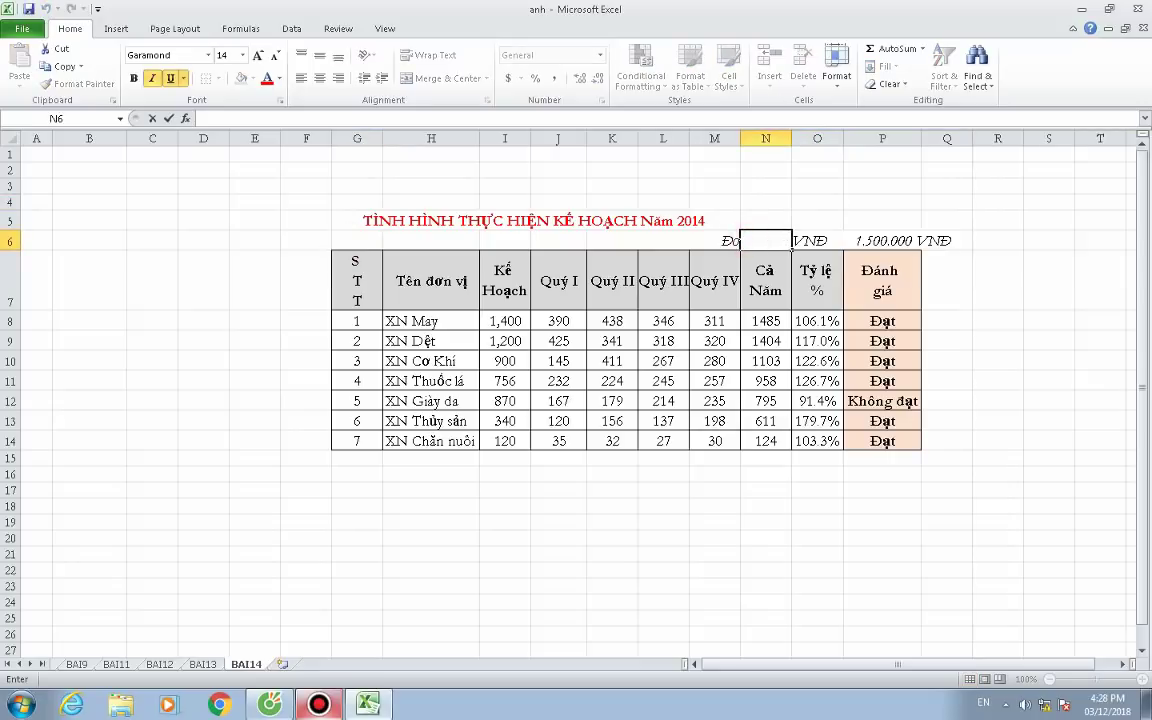
{"action": "left_click", "coordinate": [340, 238]}
{"action": "left_click_drag", "start_coordinate": [340, 238], "coordinate": [946, 240]}
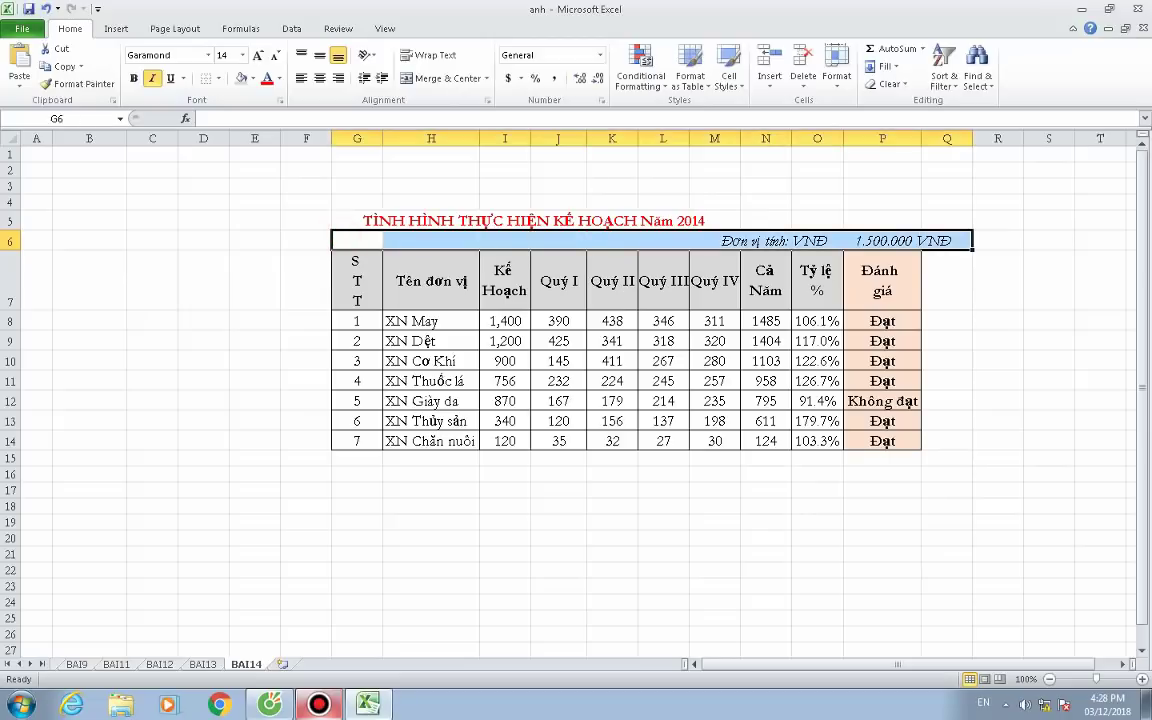
{"action": "left_click", "coordinate": [716, 240]}
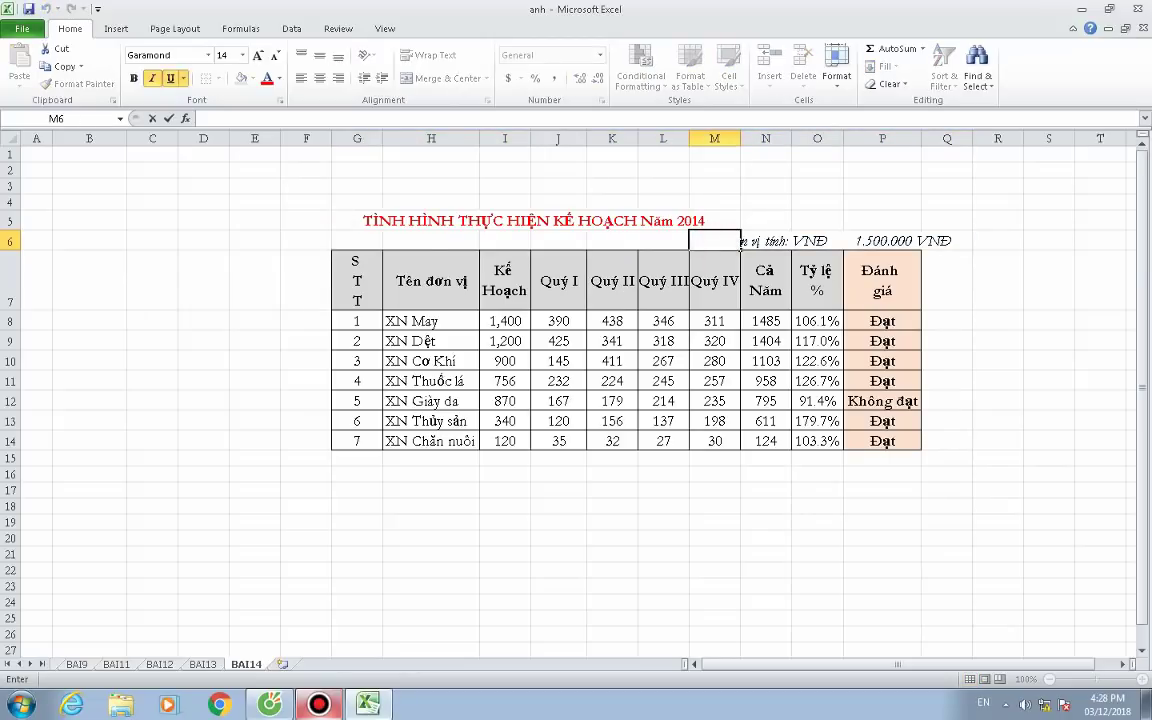
{"action": "left_click", "coordinate": [1010, 267]}
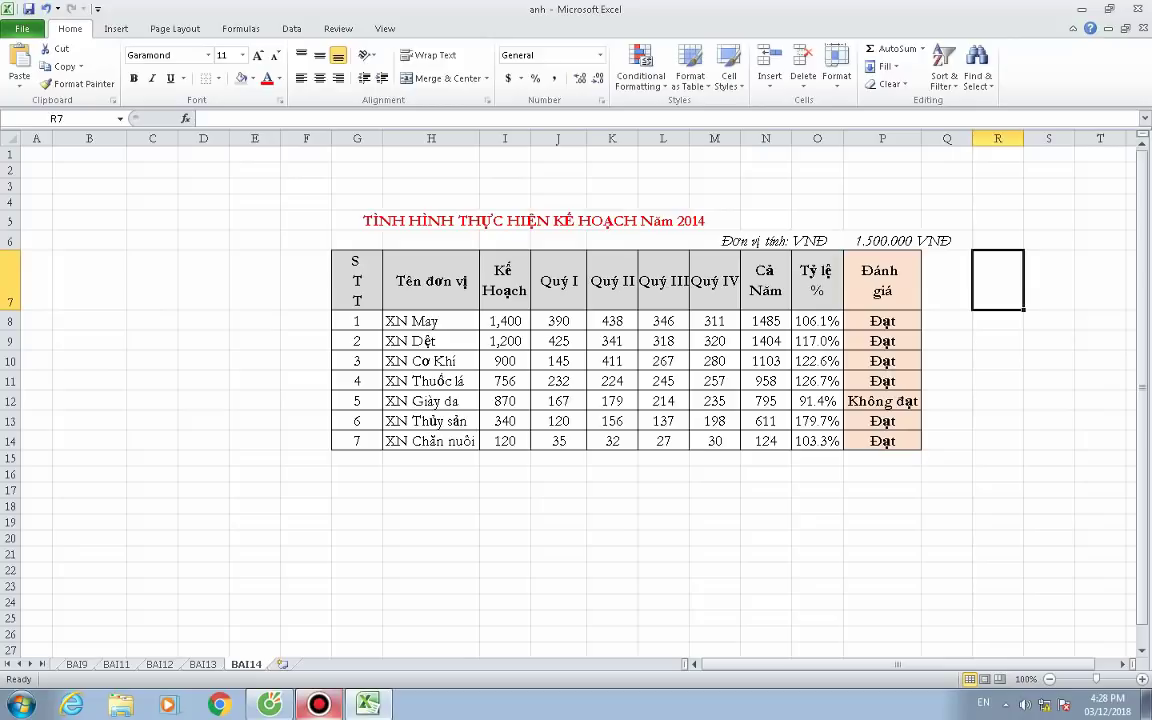
Delete the leading spaces from the title in G5, then select M6:Q6.
{"action": "left_click", "coordinate": [357, 220]}
{"action": "double_click", "coordinate": [357, 220]}
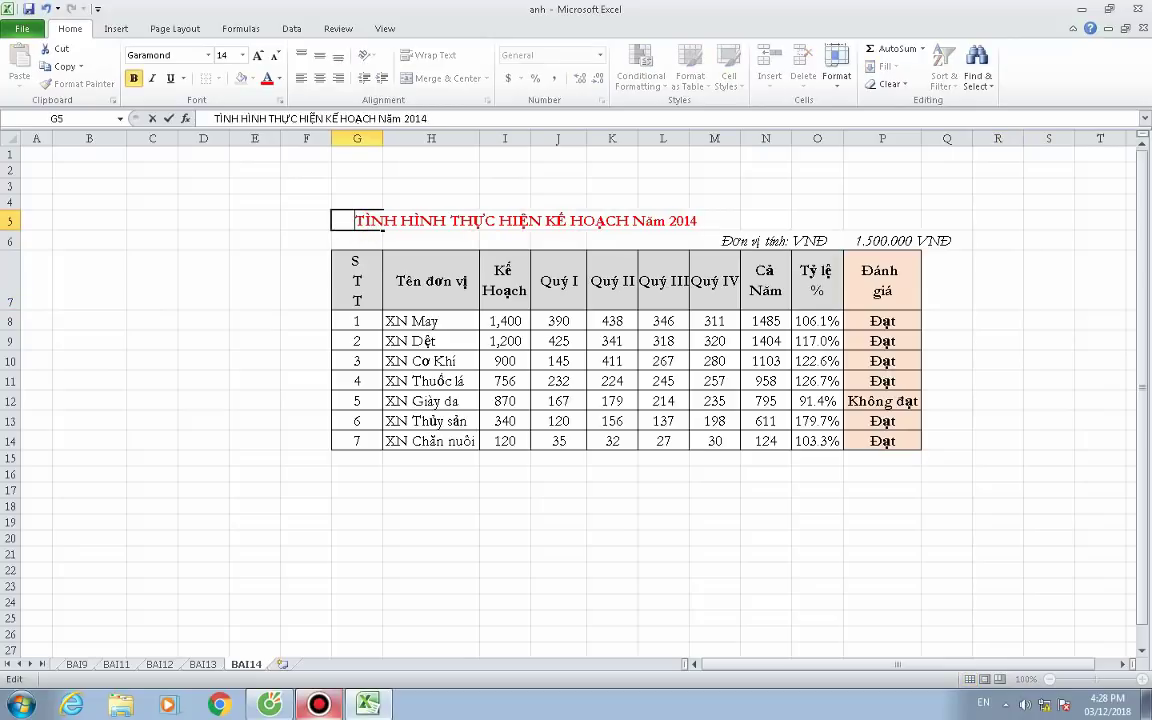
{"action": "key", "text": "Delete"}
{"action": "key", "text": "Delete"}
{"action": "key", "text": "Delete"}
{"action": "key", "text": "Delete"}
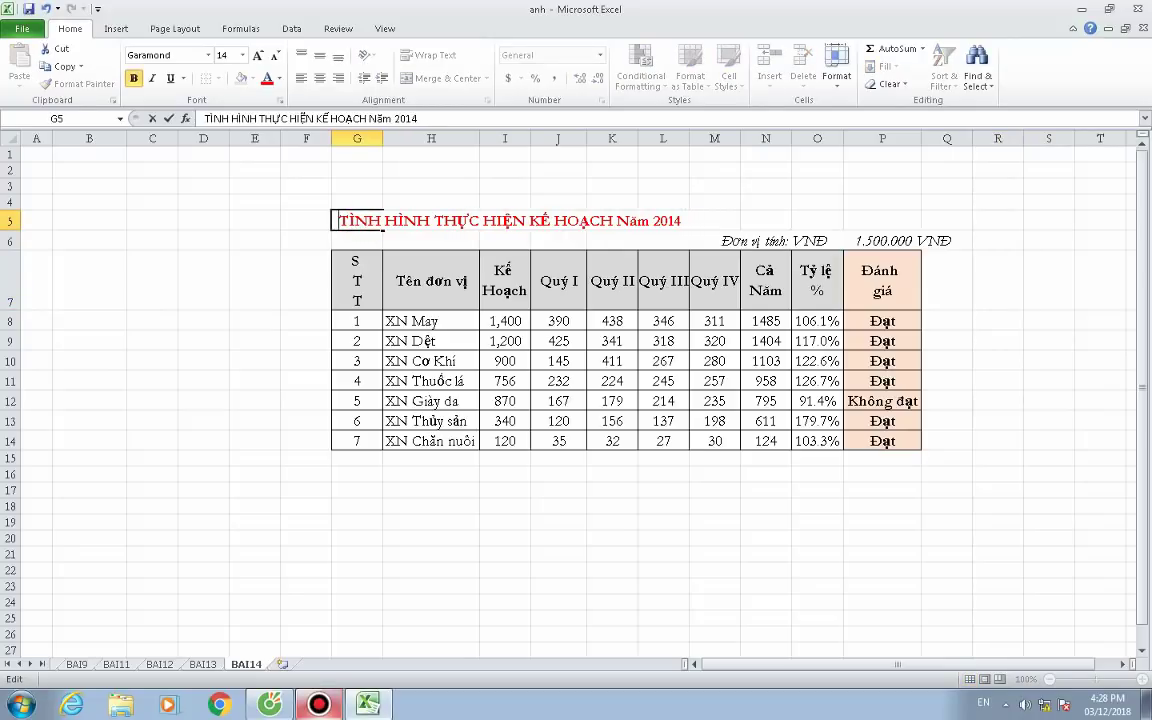
{"action": "left_click", "coordinate": [716, 243]}
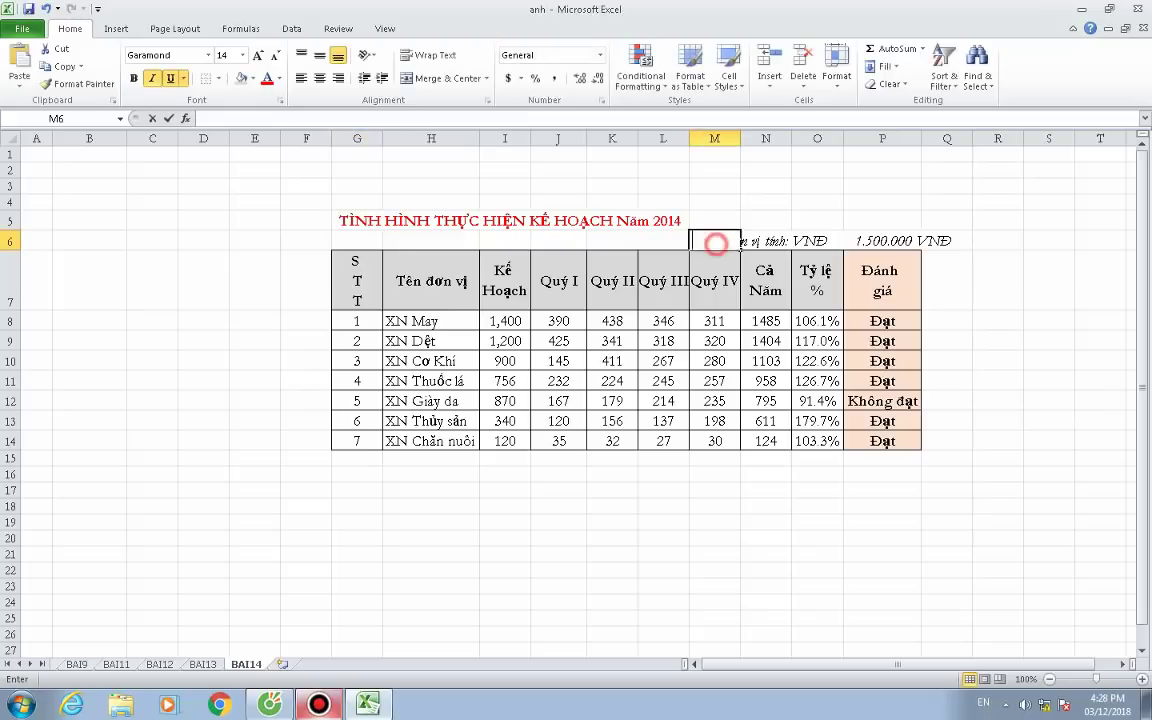
{"action": "left_click", "coordinate": [670, 258]}
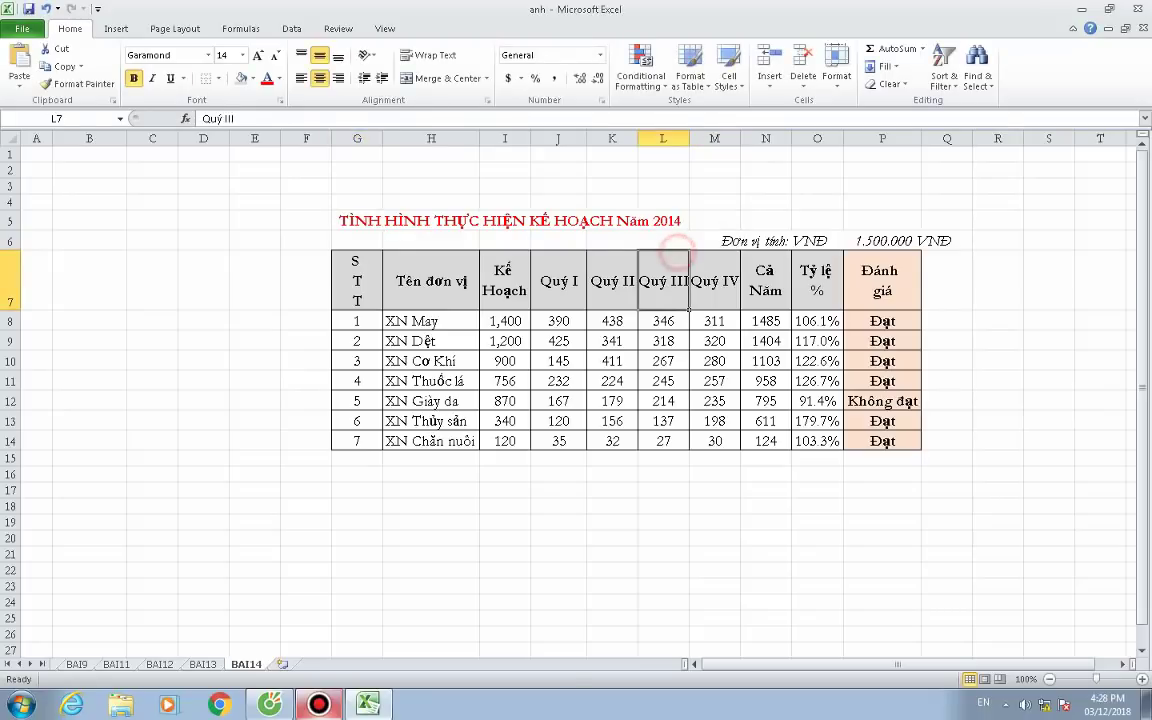
{"action": "left_click_drag", "start_coordinate": [716, 241], "coordinate": [950, 241]}
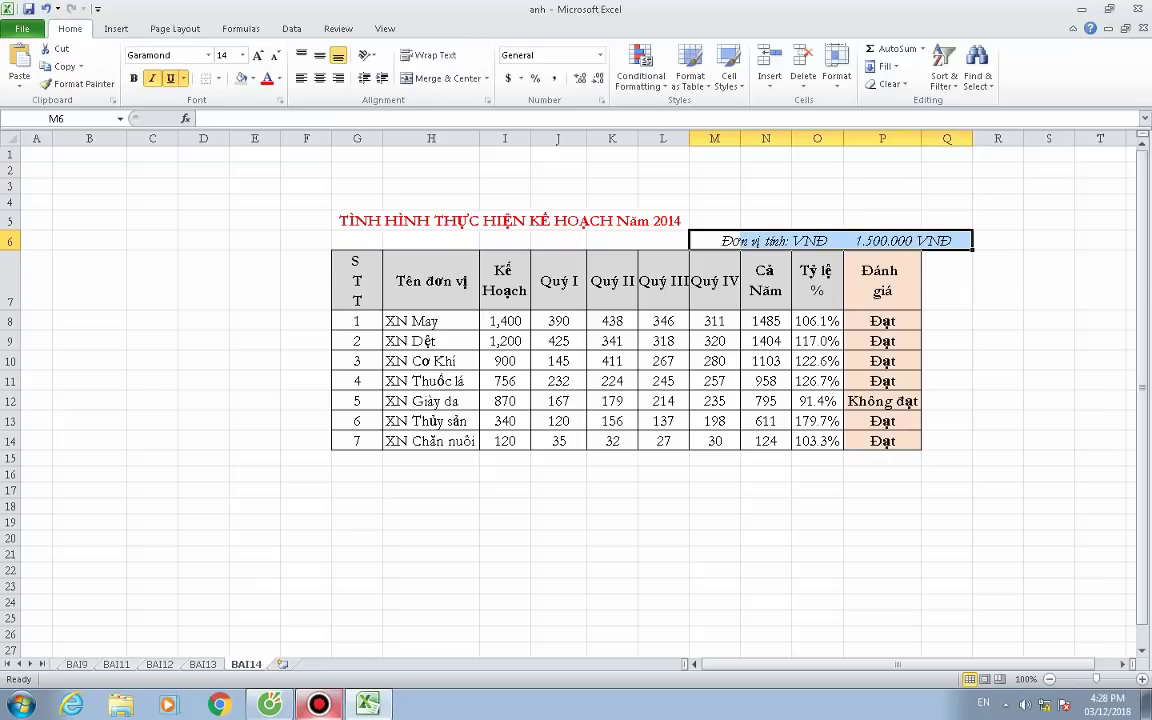
{"action": "left_click", "coordinate": [946, 280]}
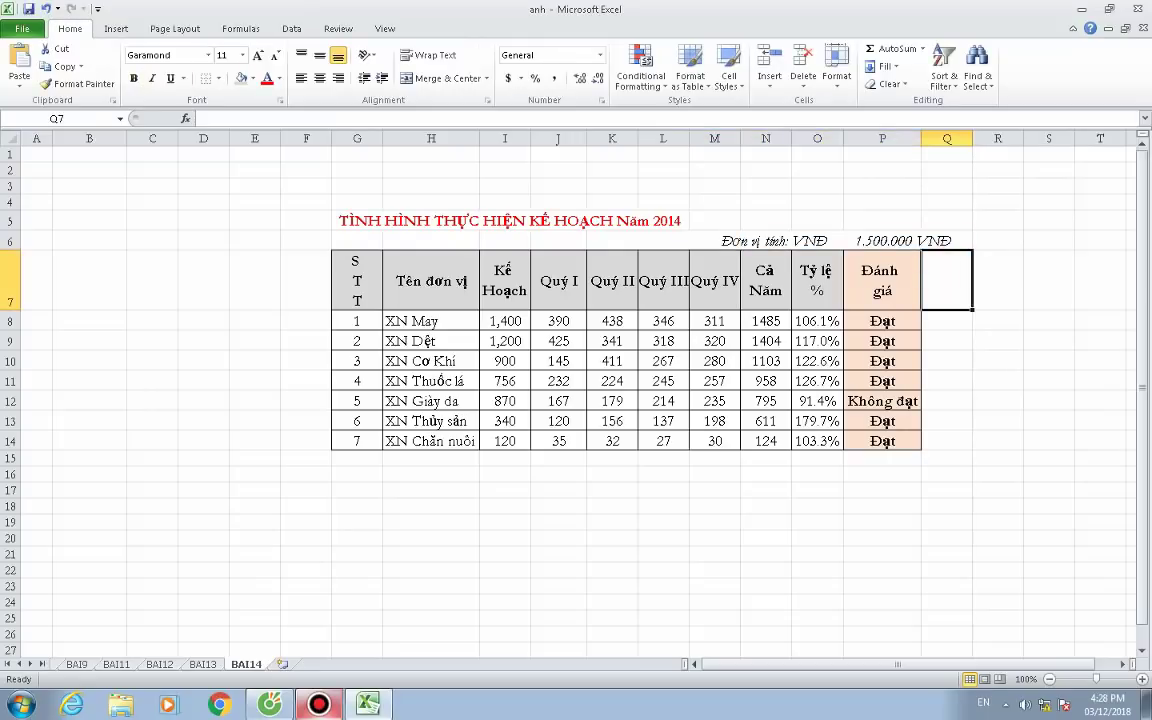
Widen columns P, O, L and N so Đánh giá, Tỷ lệ %, Quý III and Cả Năm fit.
{"action": "left_click_drag", "start_coordinate": [921, 138], "coordinate": [970, 138]}
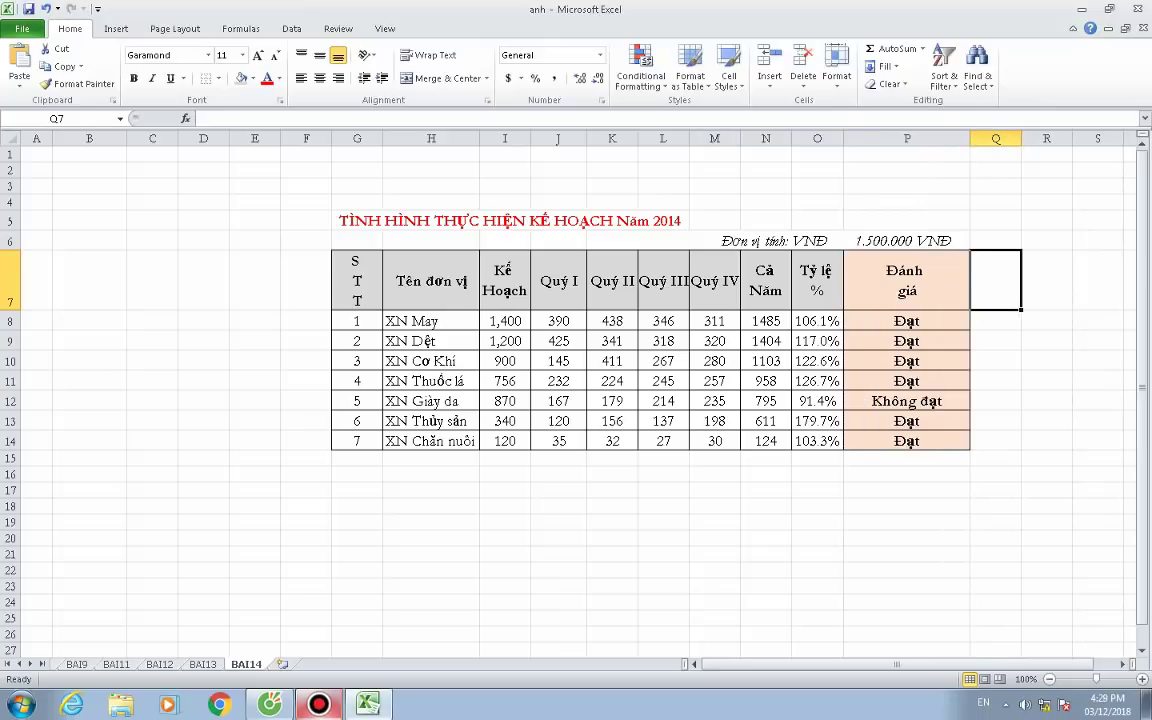
{"action": "left_click_drag", "start_coordinate": [843, 138], "coordinate": [864, 138]}
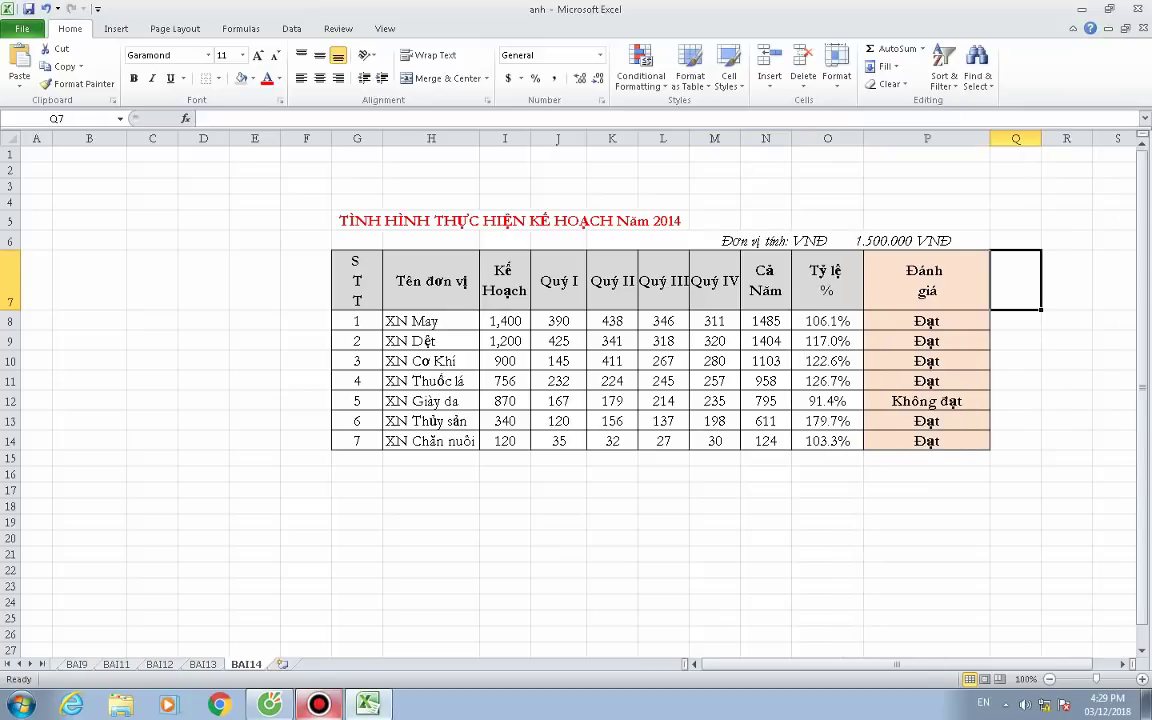
{"action": "left_click_drag", "start_coordinate": [990, 138], "coordinate": [978, 138]}
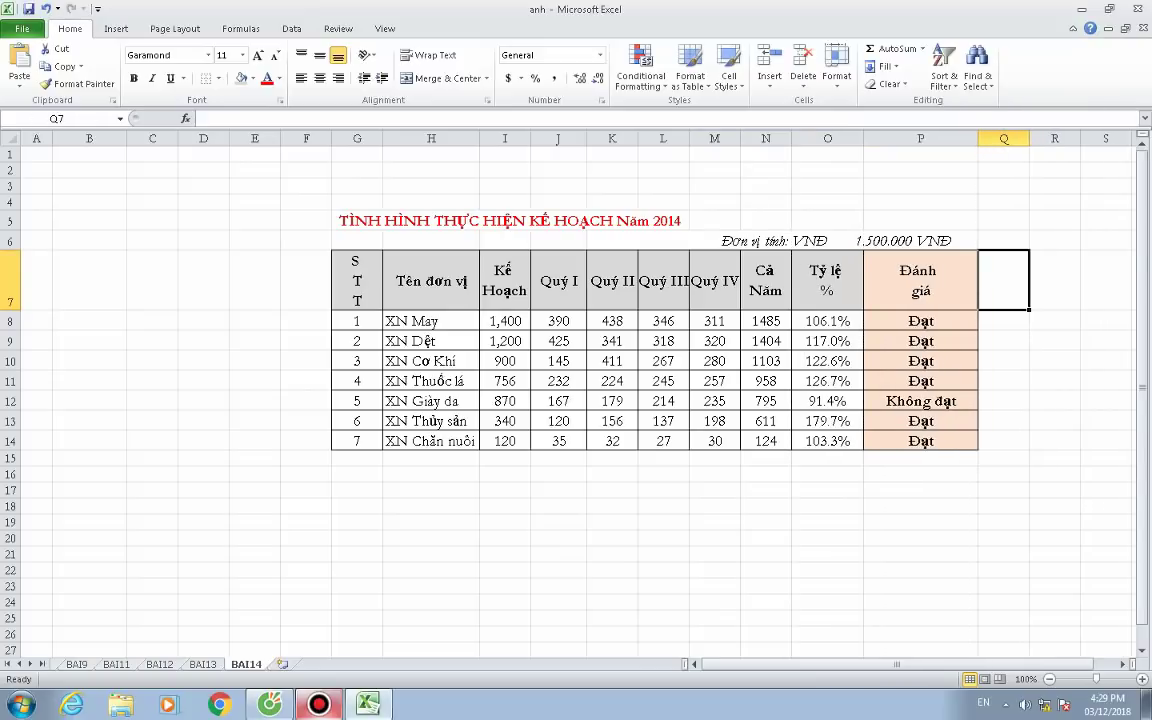
{"action": "left_click", "coordinate": [802, 466]}
{"action": "left_click", "coordinate": [565, 468]}
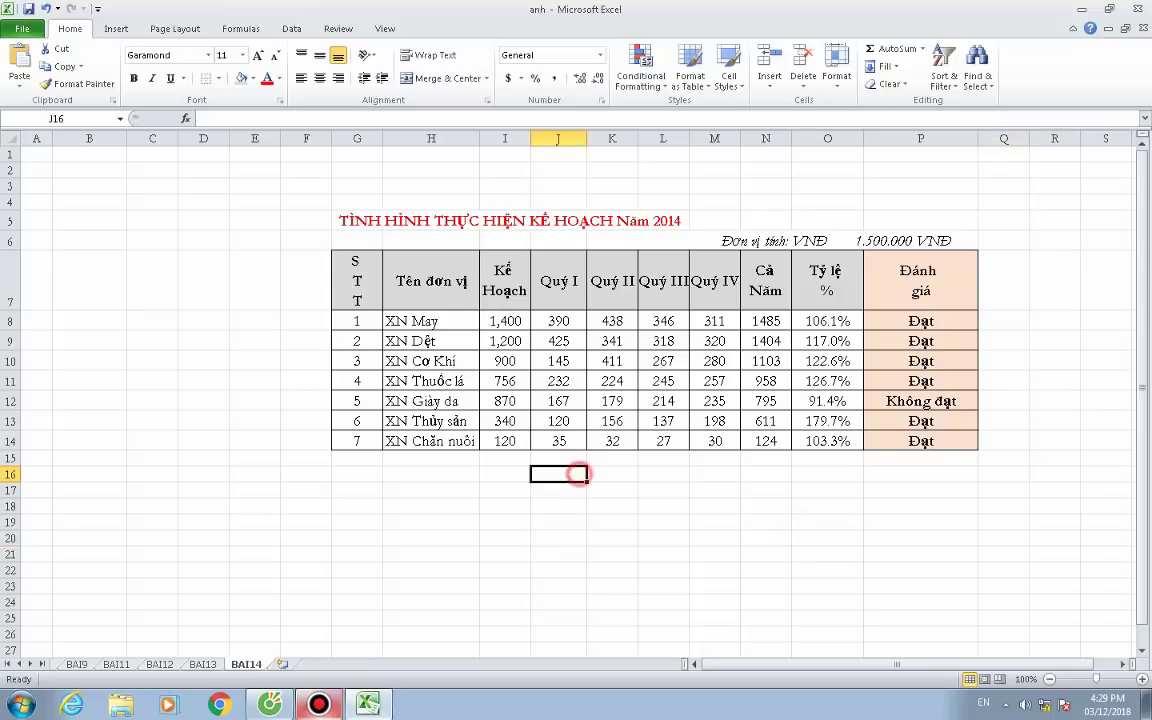
{"action": "left_click", "coordinate": [612, 381]}
{"action": "left_click", "coordinate": [785, 404]}
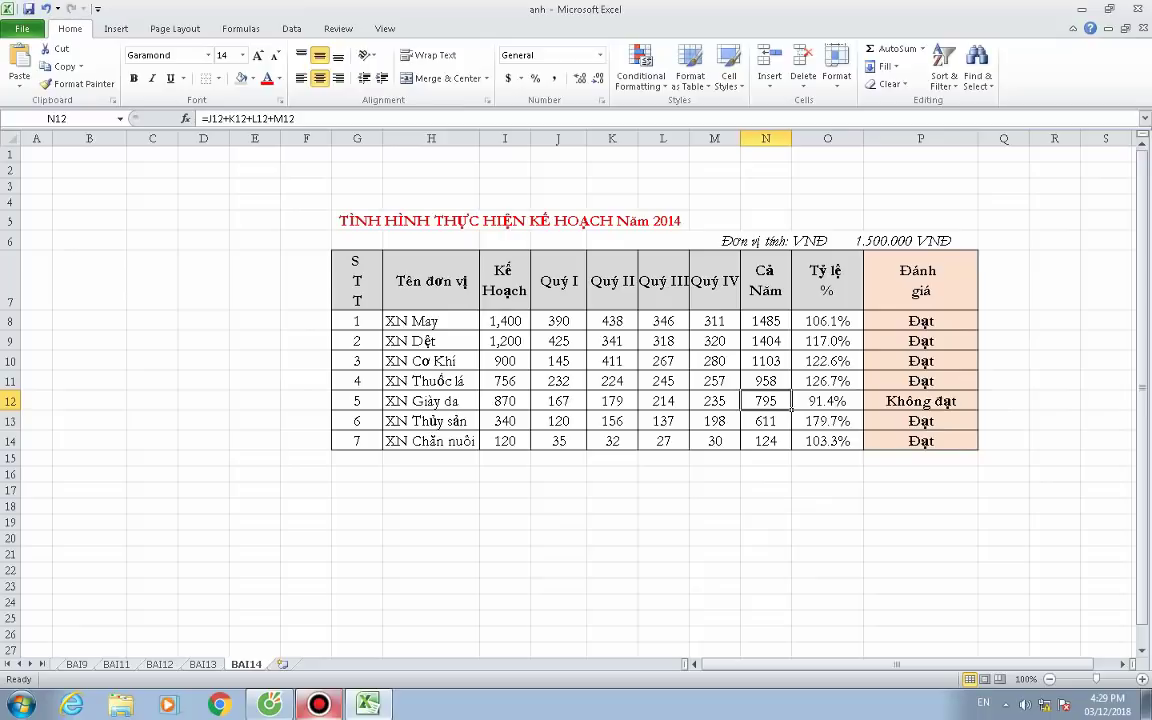
{"action": "left_click_drag", "start_coordinate": [689, 138], "coordinate": [760, 138]}
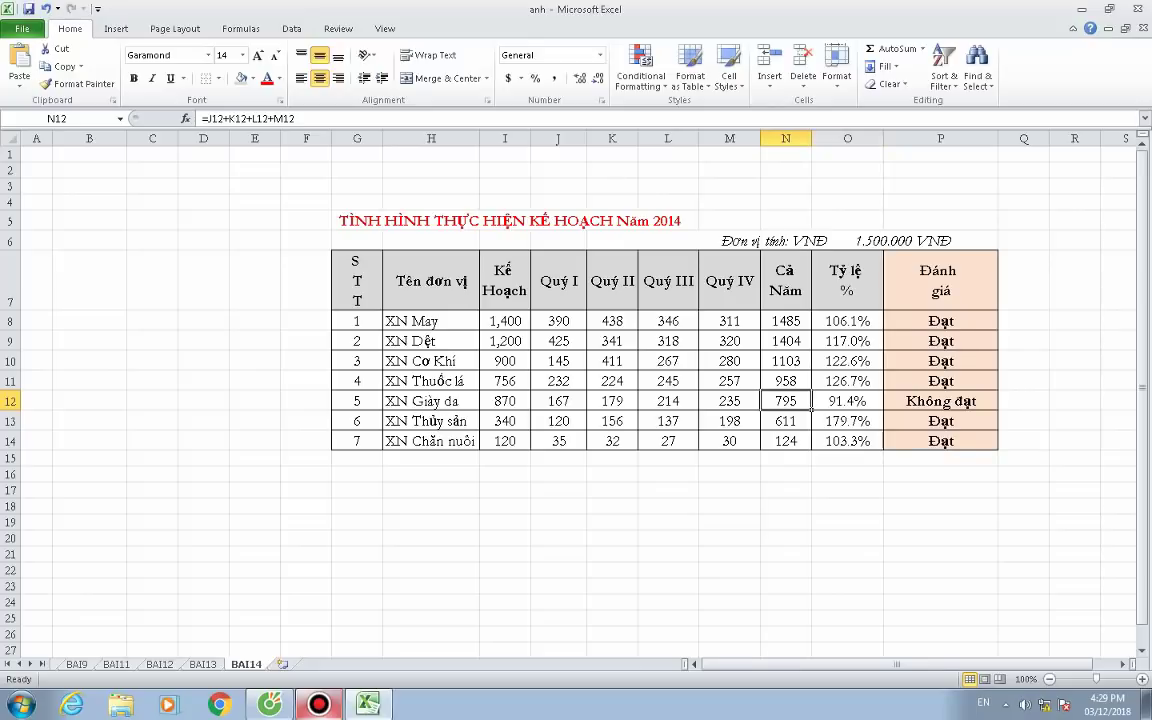
{"action": "left_click_drag", "start_coordinate": [811, 138], "coordinate": [821, 138]}
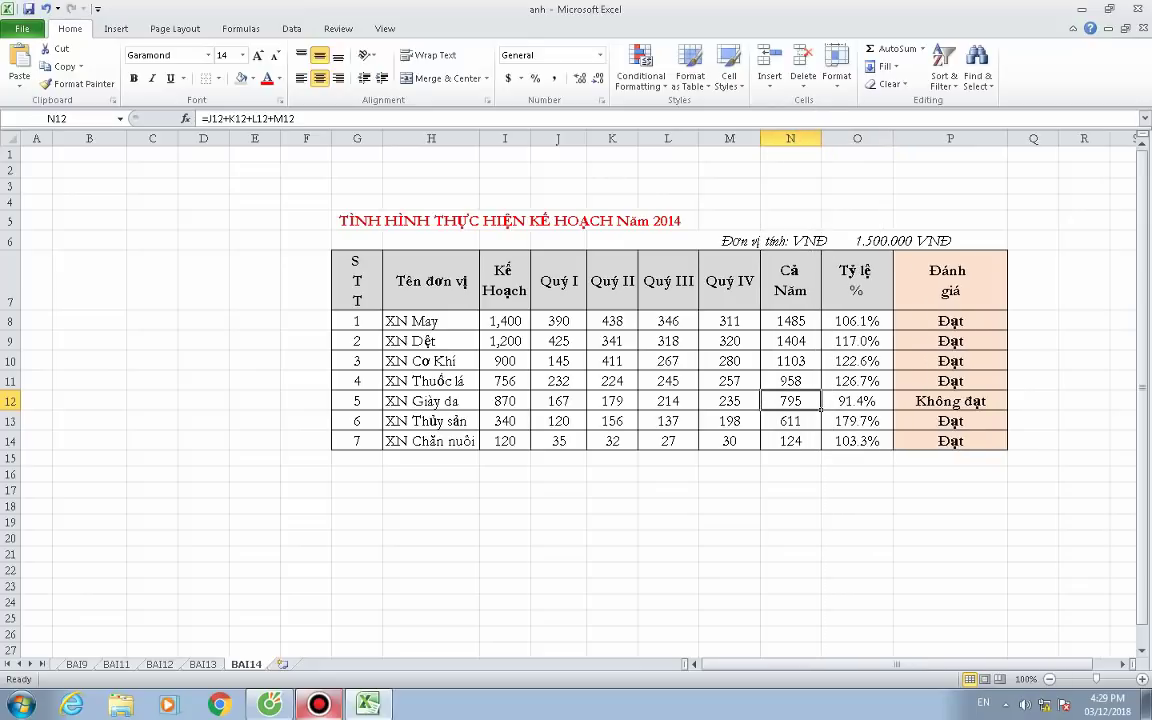
{"action": "left_click", "coordinate": [668, 617]}
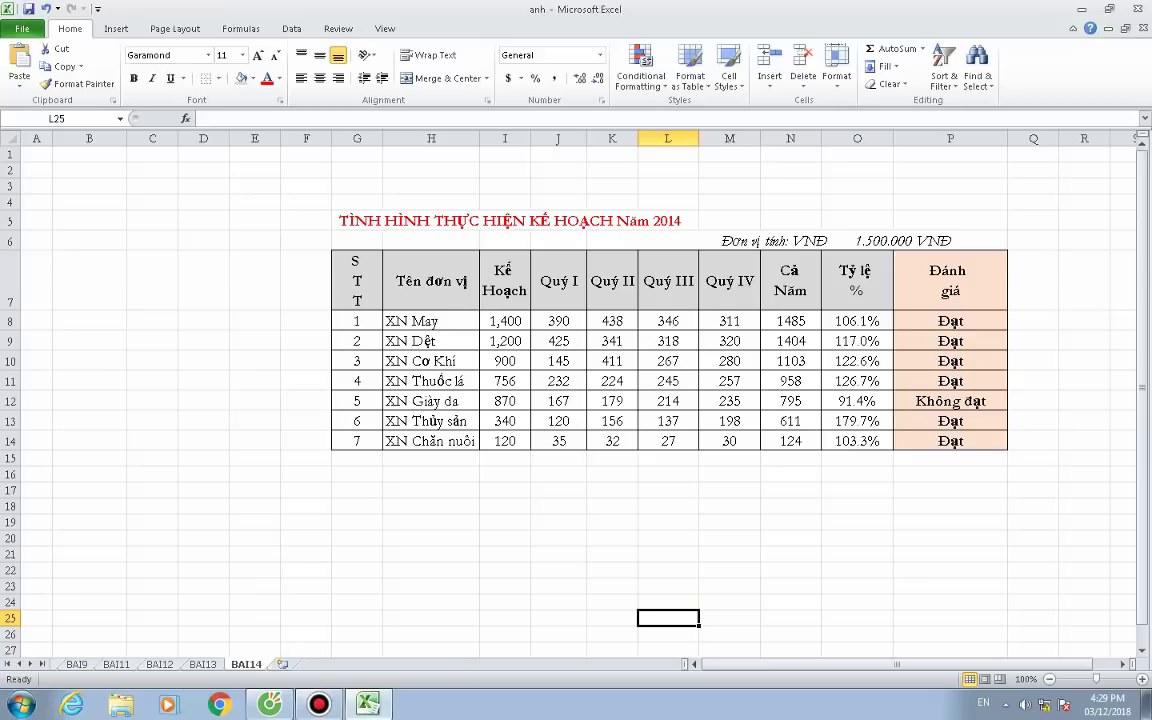
Insert a new blank worksheet and start naming it BAI1.
{"action": "left_click", "coordinate": [283, 664]}
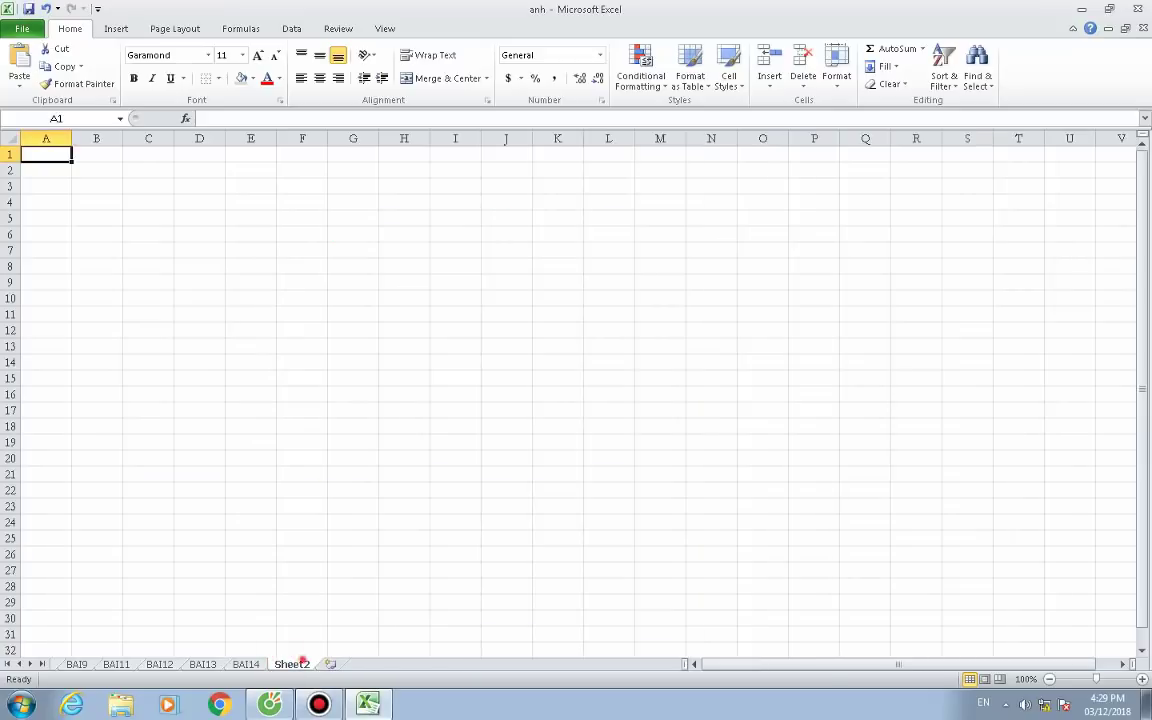
{"action": "double_click", "coordinate": [292, 664]}
{"action": "type", "text": "BAI1"}
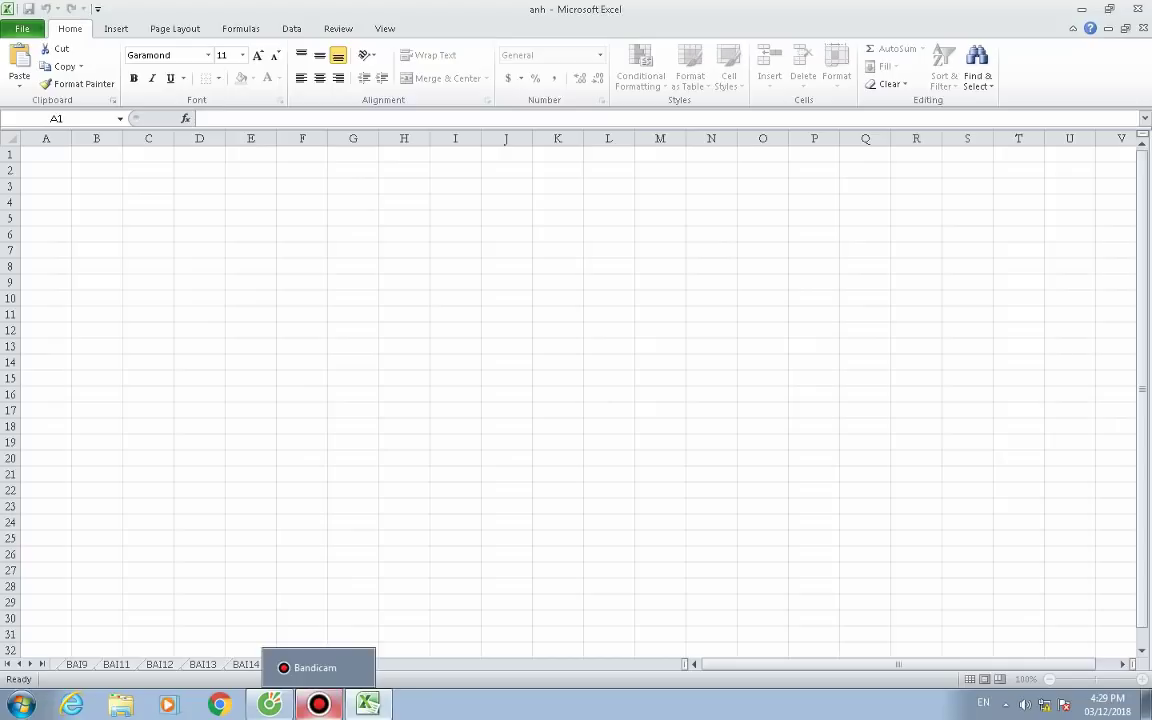
Snap Excel right, scroll the PDF to Bài Số 15, and move the browser left.
{"action": "key", "text": "super+Right"}
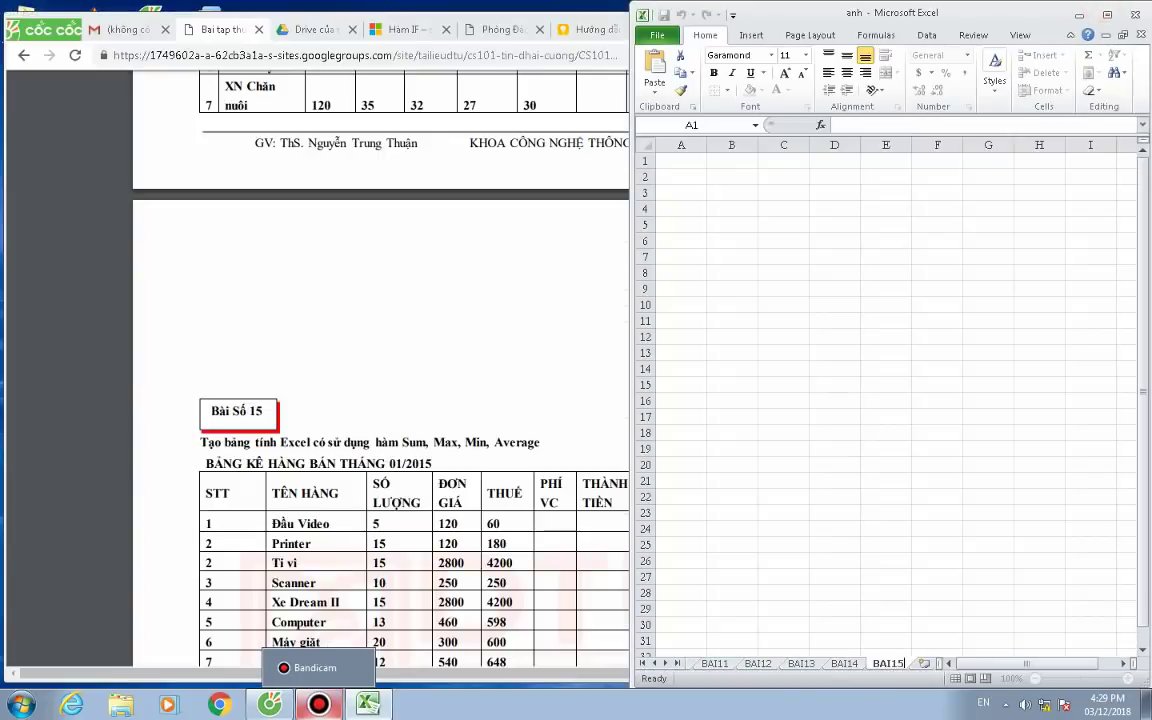
{"action": "left_click", "coordinate": [345, 322]}
{"action": "scroll", "coordinate": [345, 322], "scroll_direction": "down", "scroll_amount": 2}
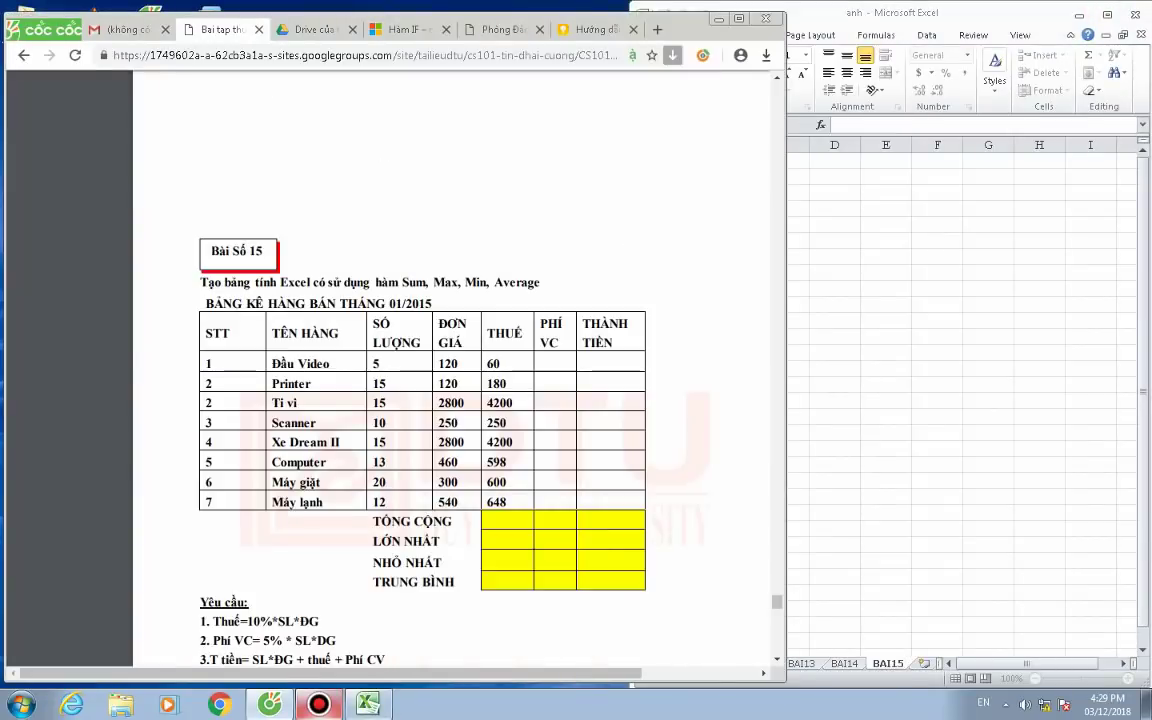
{"action": "scroll", "coordinate": [345, 322], "scroll_direction": "down", "scroll_amount": 1}
{"action": "scroll", "coordinate": [420, 370], "scroll_direction": "down", "scroll_amount": 1}
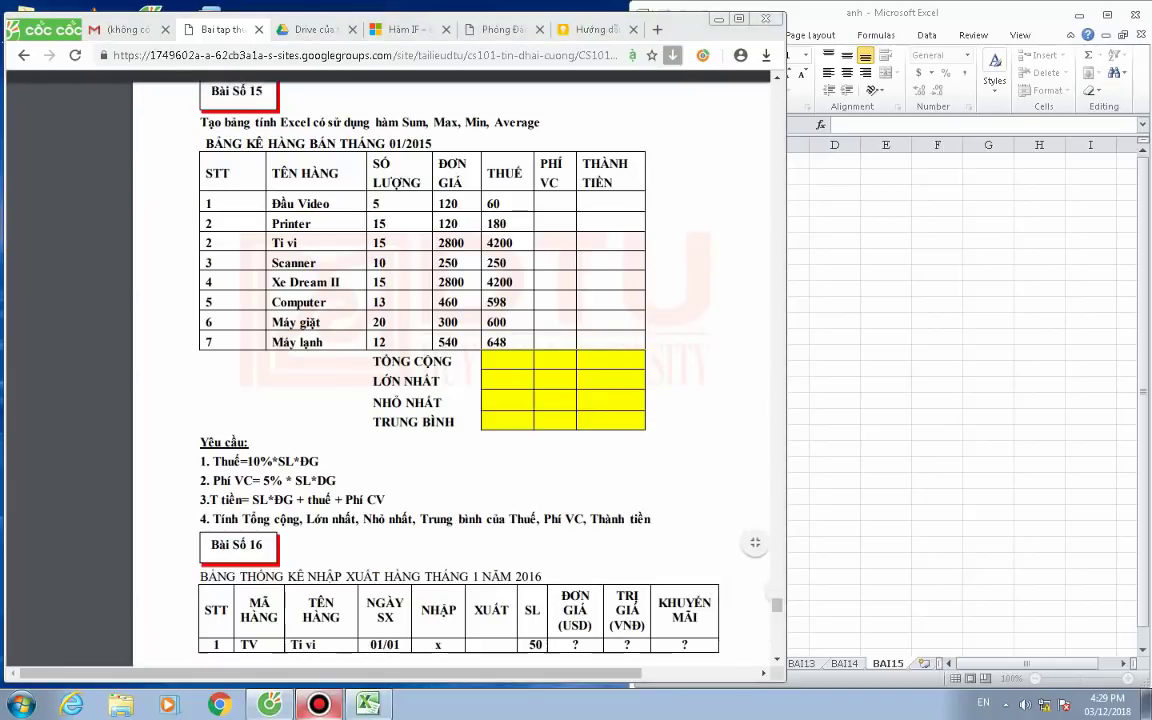
{"action": "mouse_move", "coordinate": [686, 17]}
{"action": "left_mouse_down"}
{"action": "mouse_move", "coordinate": [615, 25]}
{"action": "mouse_move", "coordinate": [537, 10]}
{"action": "left_mouse_up"}
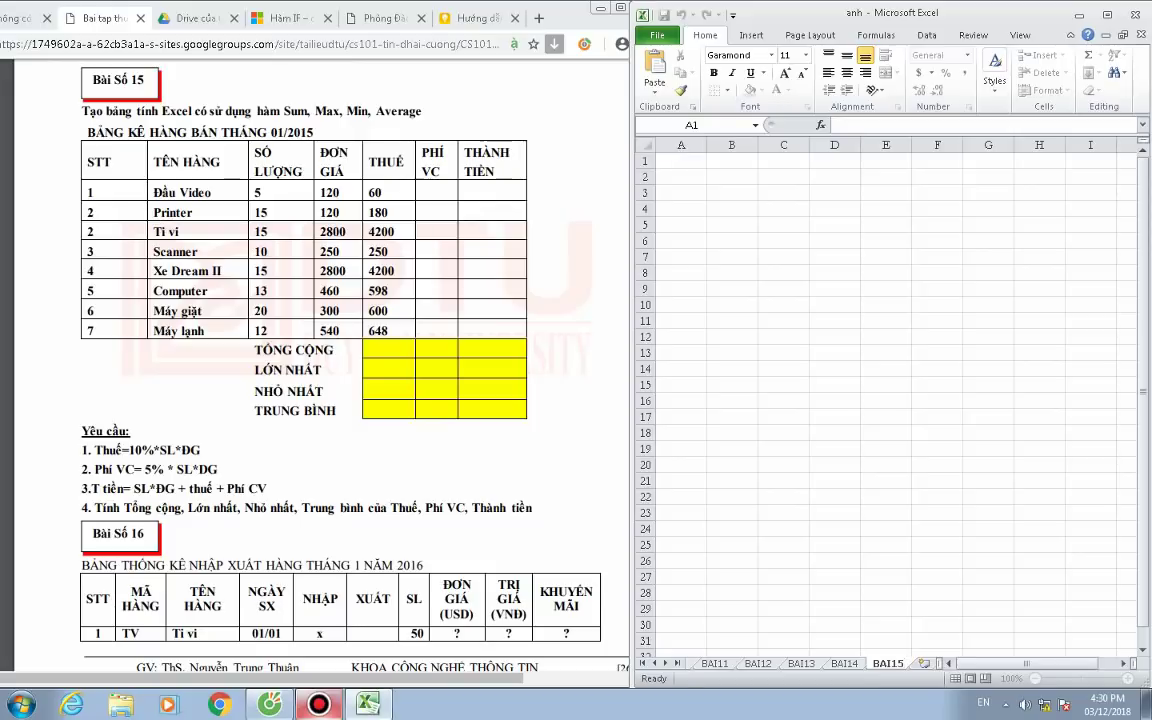
{"action": "mouse_move", "coordinate": [400, 300]}
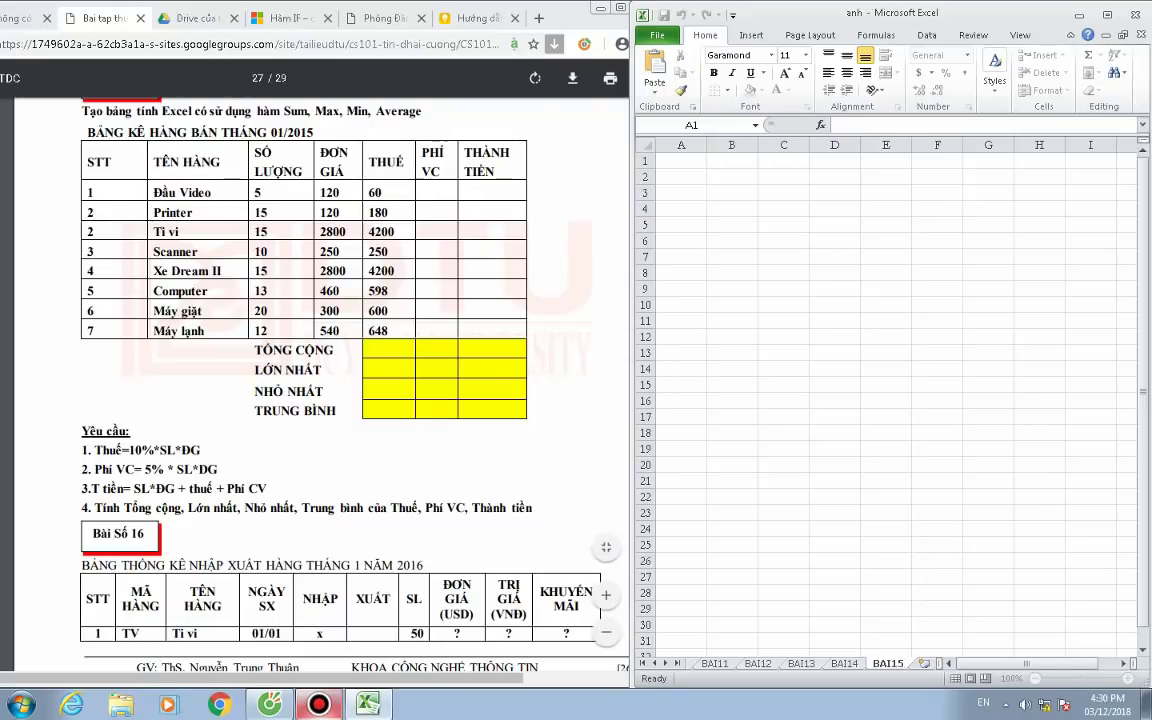
{"action": "left_click_drag", "start_coordinate": [669, 160], "coordinate": [745, 161]}
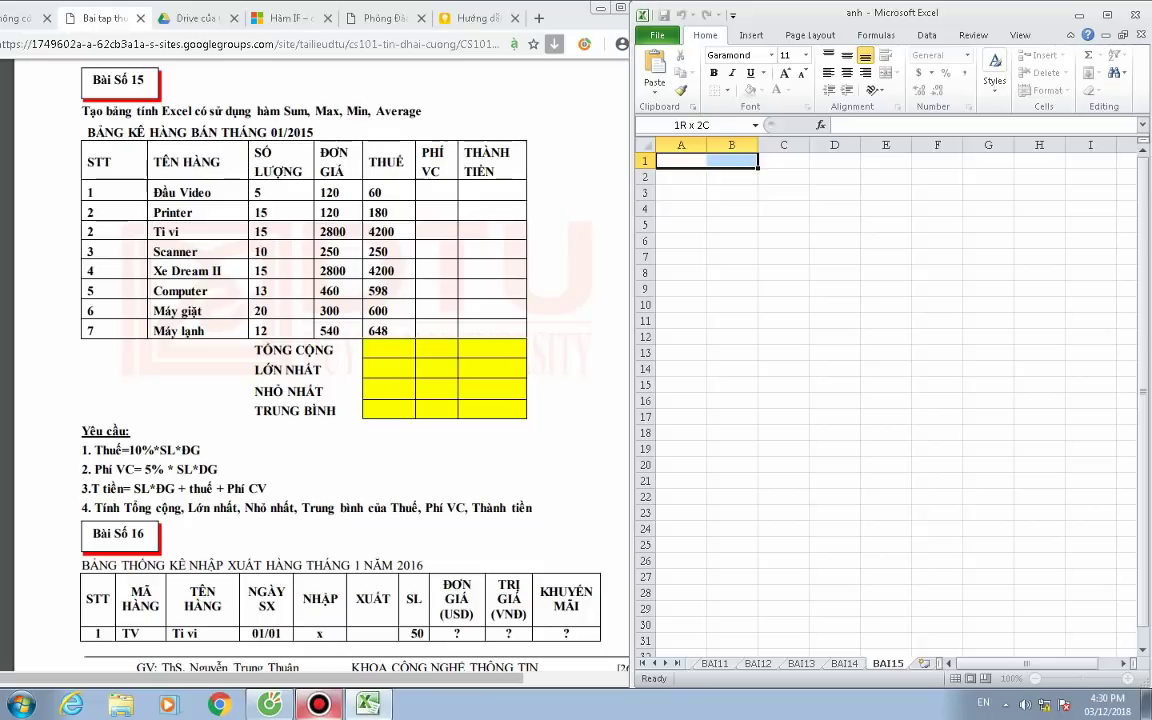
{"action": "left_click_drag", "start_coordinate": [745, 161], "coordinate": [990, 161]}
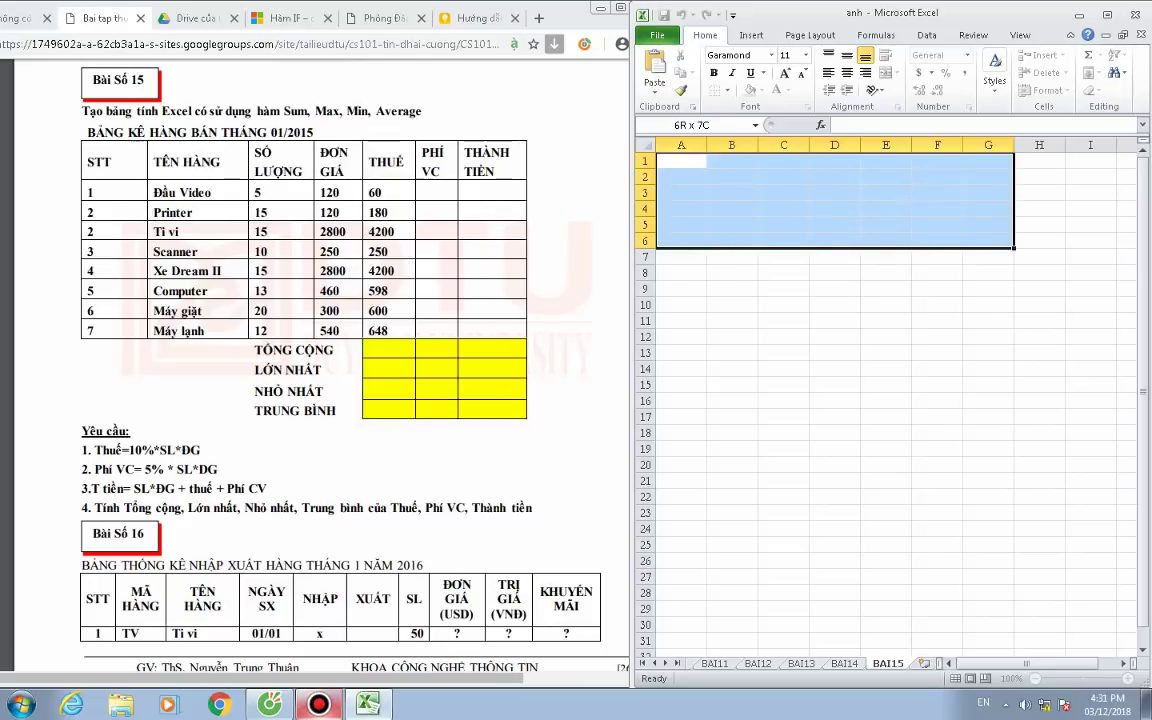
{"action": "left_click_drag", "start_coordinate": [990, 161], "coordinate": [990, 272]}
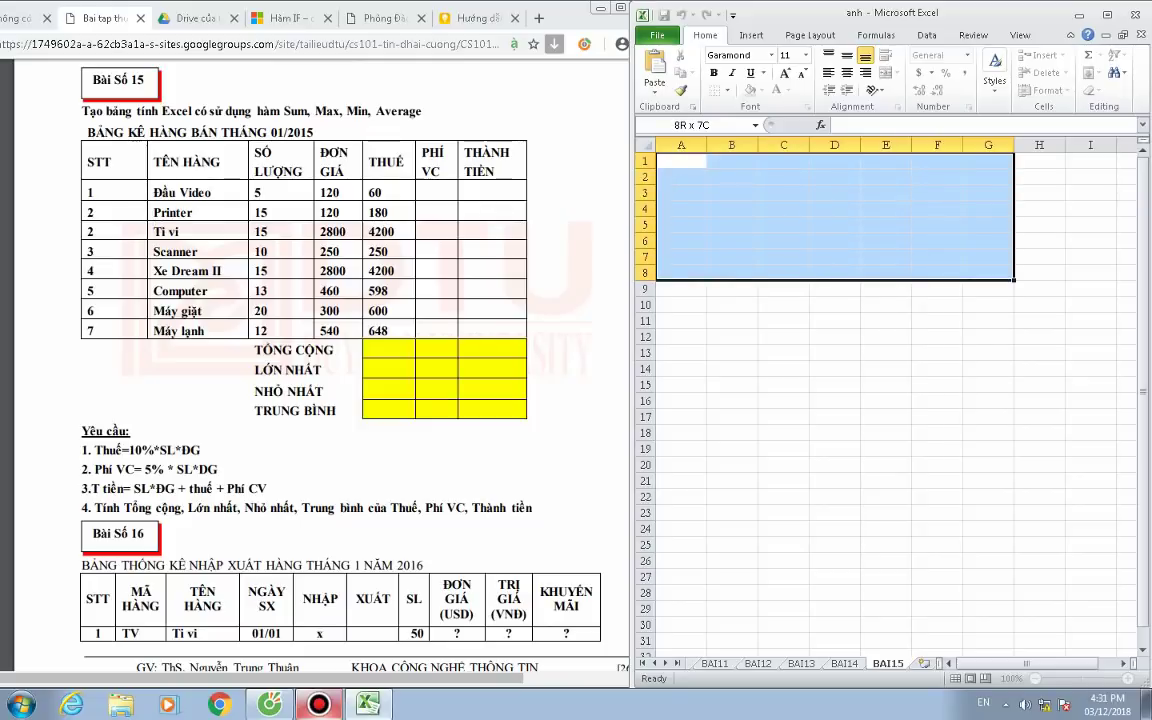
Type the title BẢNG KÊ HÀNG BÁN THÁNG 01/2015 into cell A1, correcting typos.
{"action": "left_click", "coordinate": [948, 389]}
{"action": "left_click", "coordinate": [678, 164]}
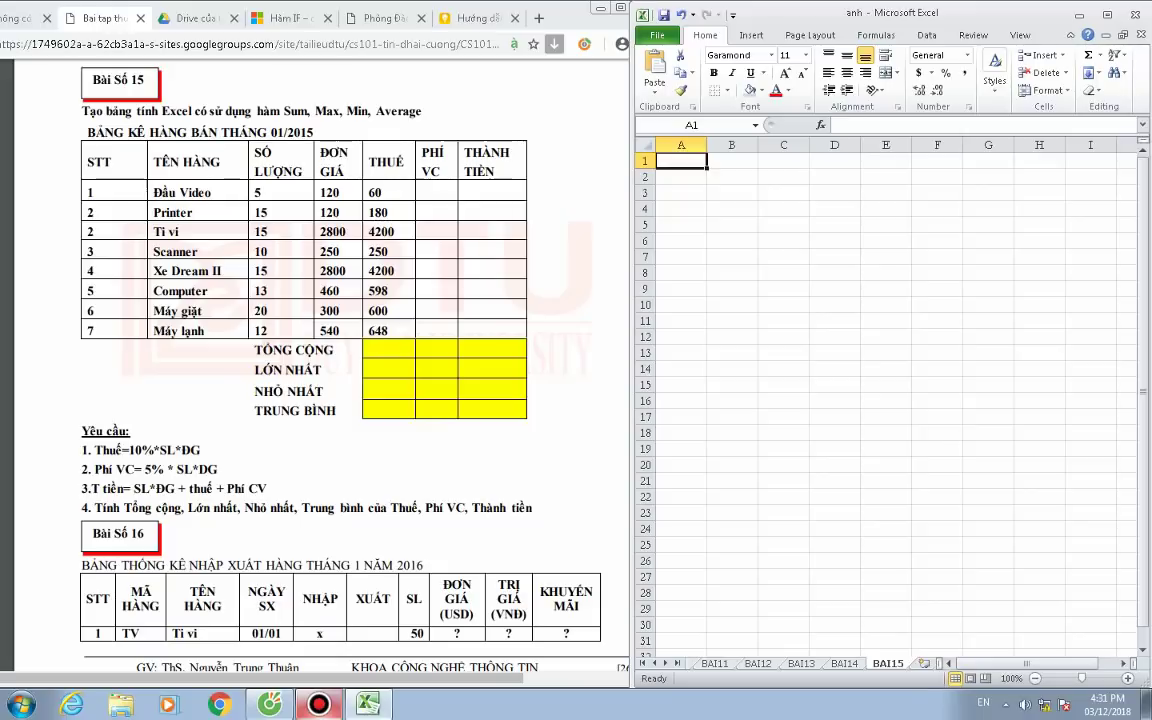
{"action": "type", "text": "BẢNG"}
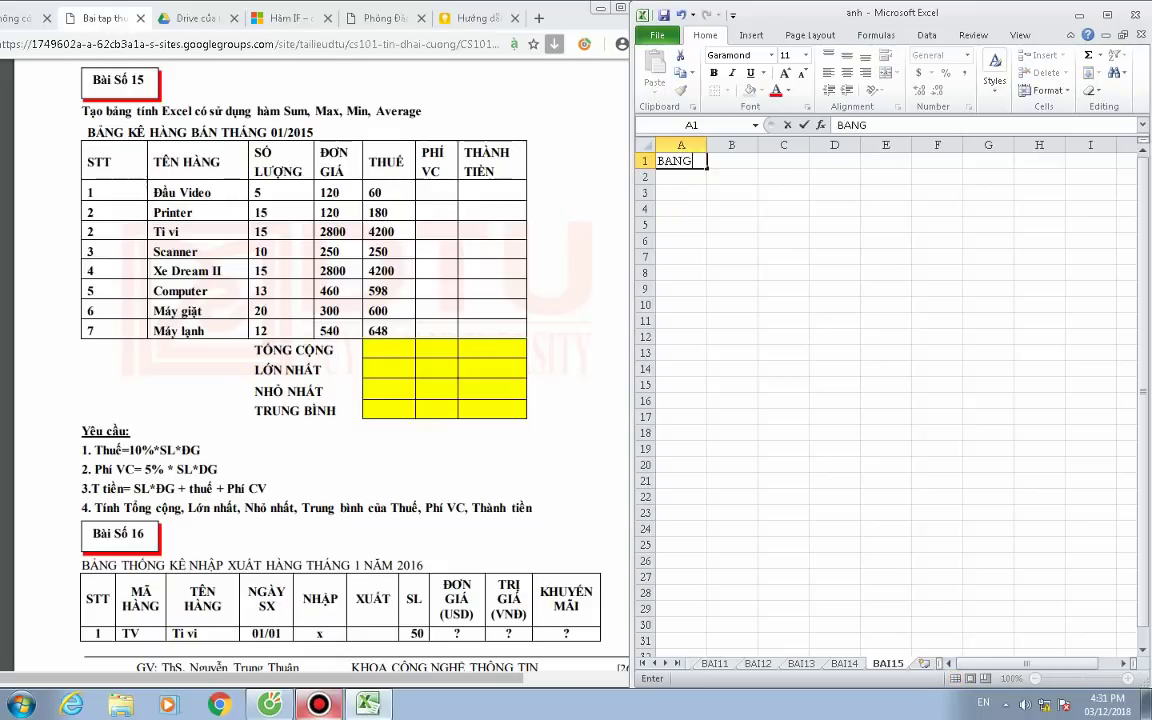
{"action": "type", "text": " KE"}
{"action": "type", "text": "HÀN"}
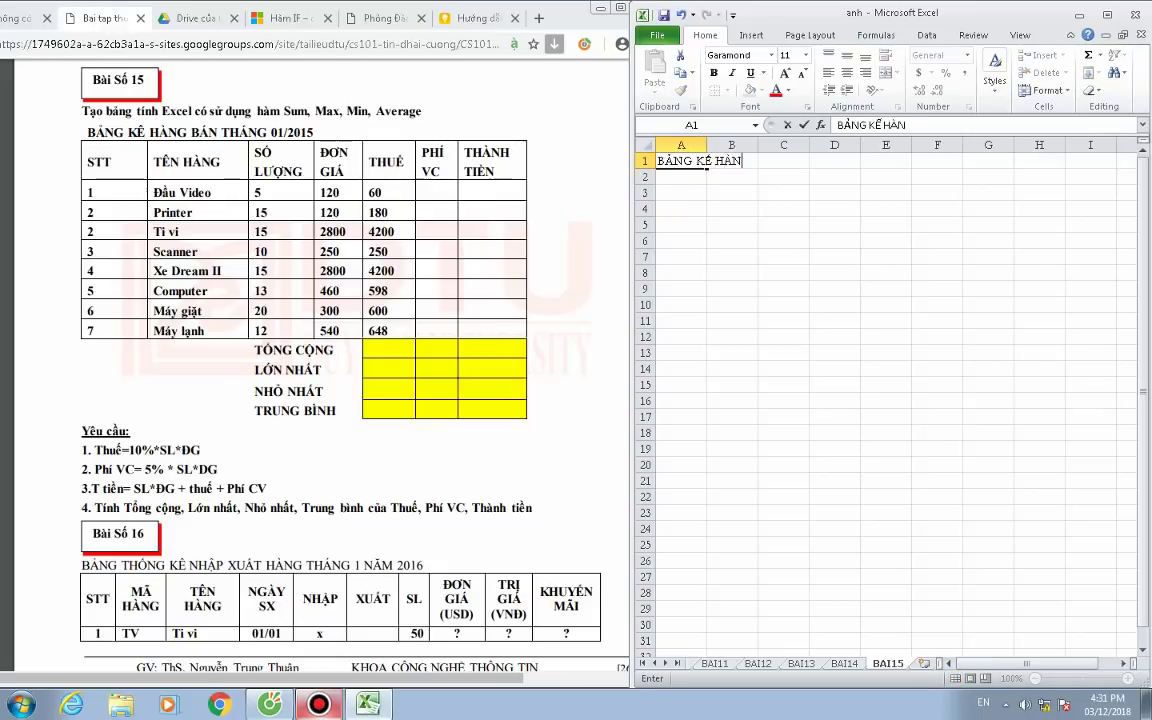
{"action": "type", "text": "G BÁN T"}
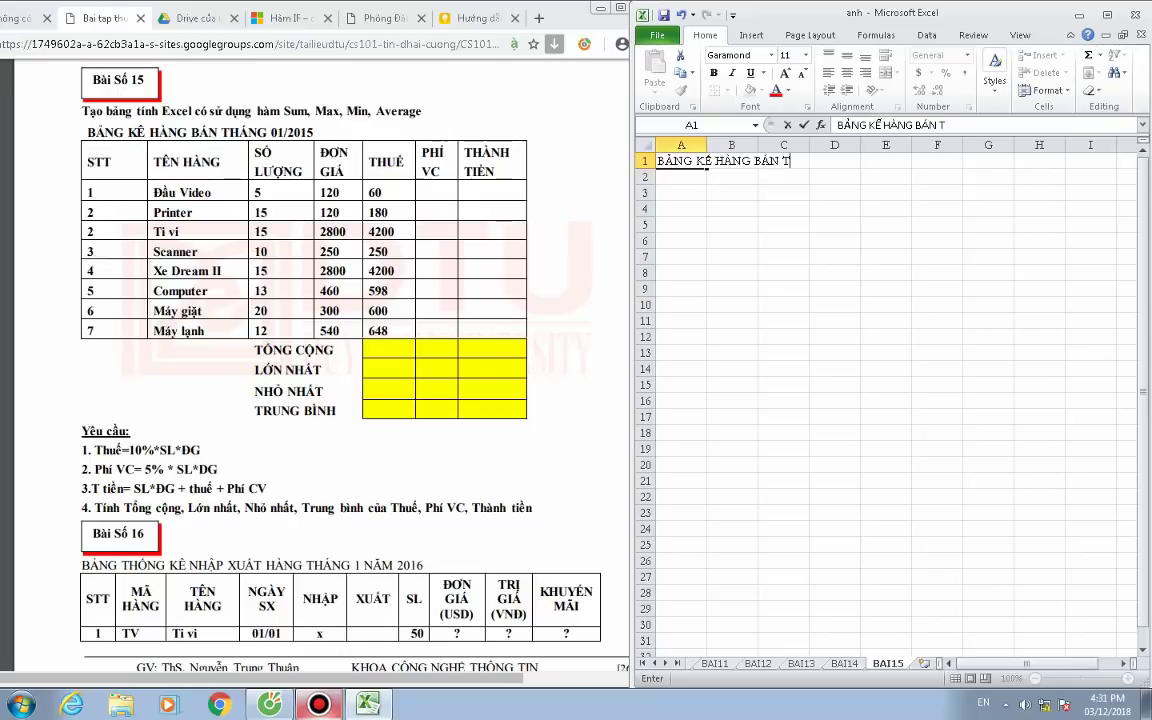
{"action": "type", "text": "HAN"}
{"action": "key", "text": "BackSpace"}
{"action": "key", "text": "BackSpace"}
{"action": "key", "text": "BackSpace"}
{"action": "type", "text": "N"}
{"action": "key", "text": "BackSpace"}
{"action": "type", "text": "HÁNG 01/20"}
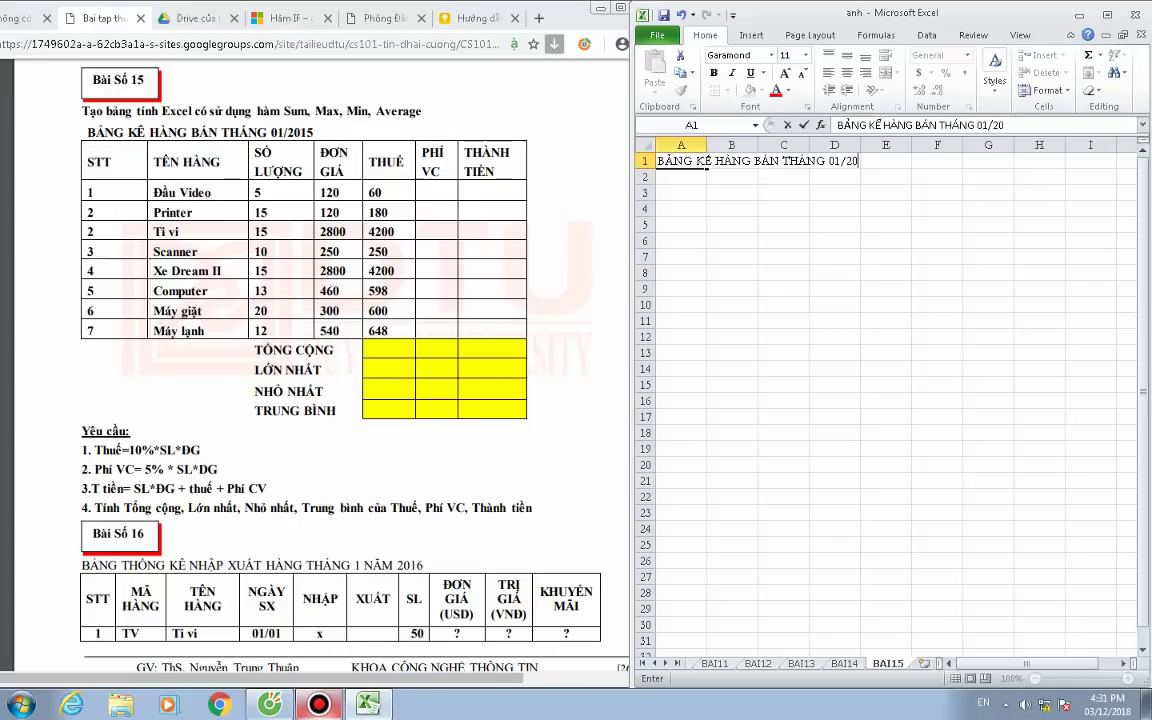
{"action": "type", "text": "15"}
Add All Borders to A2:G9 and enter the STT header in A2.
{"action": "mouse_move", "coordinate": [665, 177]}
{"action": "left_mouse_down"}
{"action": "mouse_move", "coordinate": [800, 193]}
{"action": "mouse_move", "coordinate": [1005, 193]}
{"action": "mouse_move", "coordinate": [1005, 290]}
{"action": "left_mouse_up"}
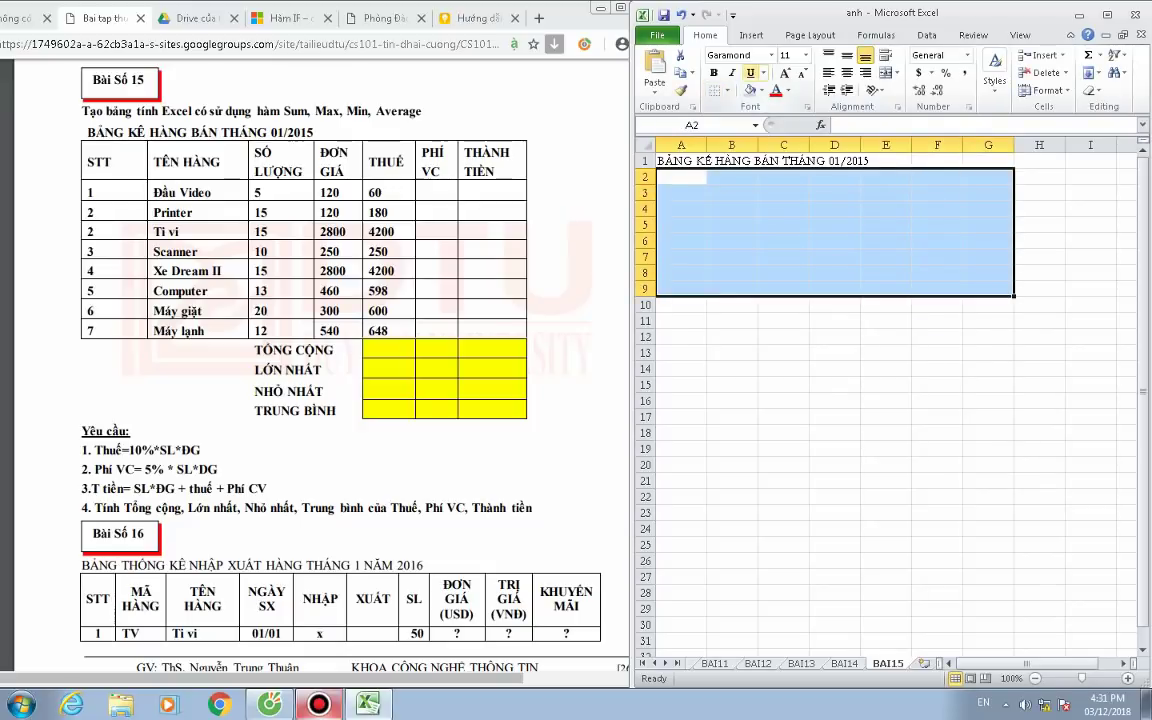
{"action": "left_click", "coordinate": [727, 90]}
{"action": "left_click", "coordinate": [743, 210]}
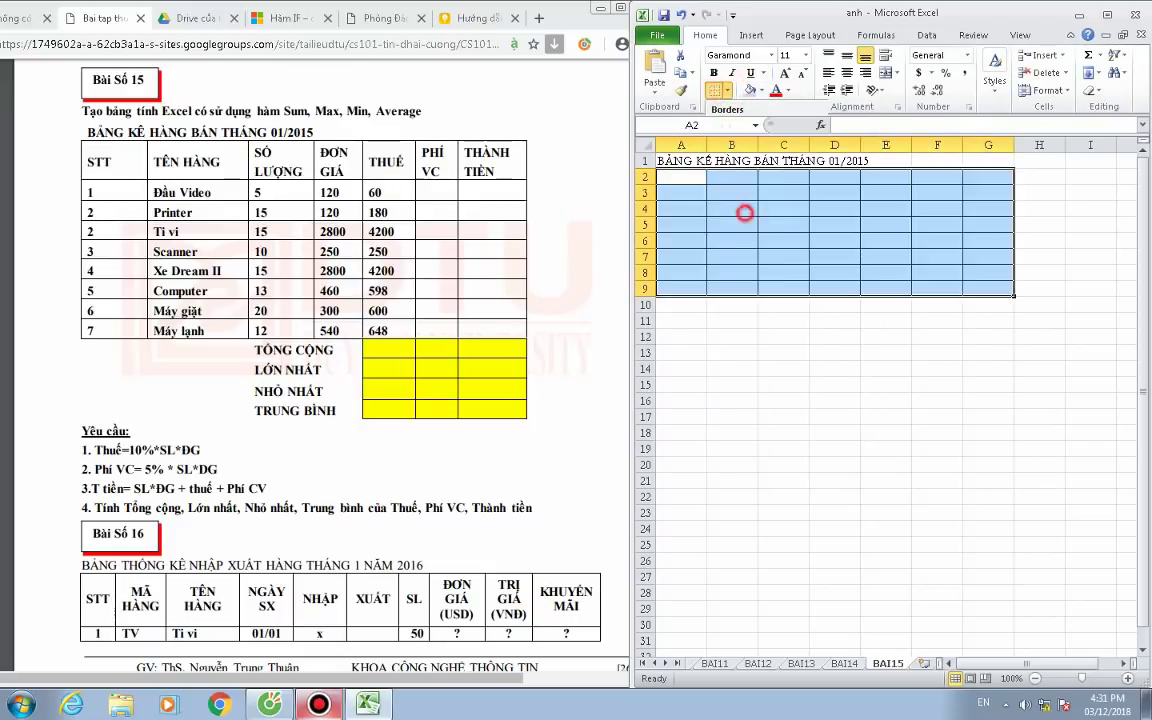
{"action": "left_click", "coordinate": [672, 176]}
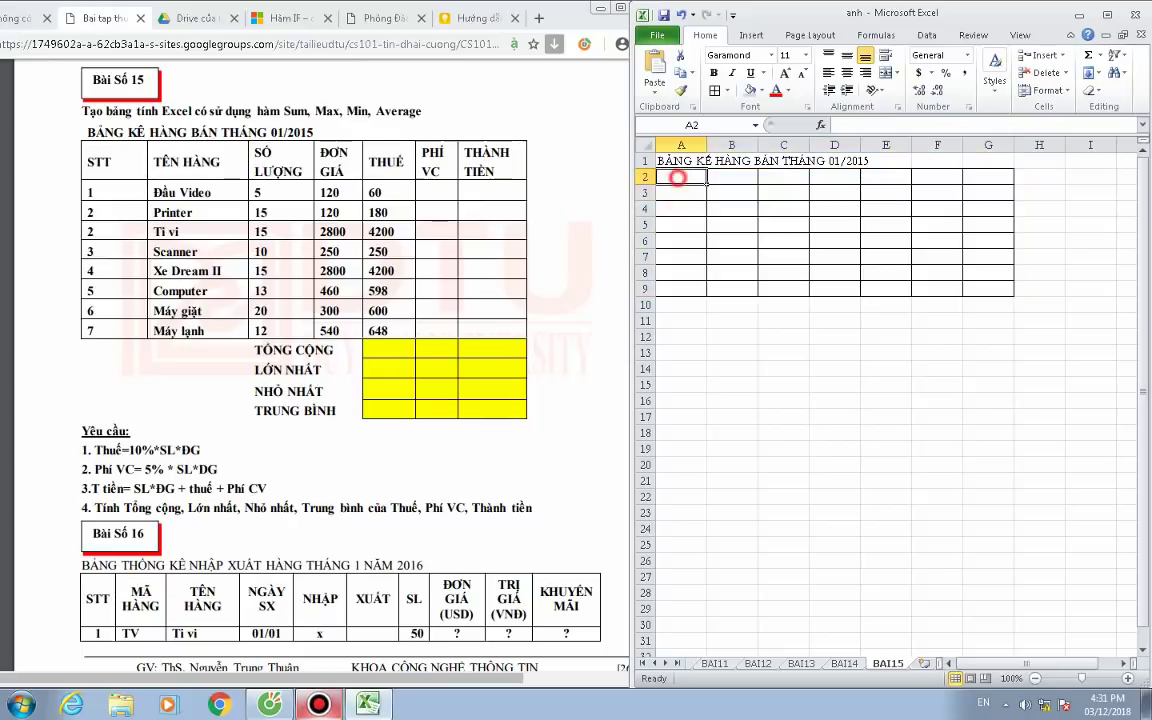
{"action": "type", "text": "STT"}
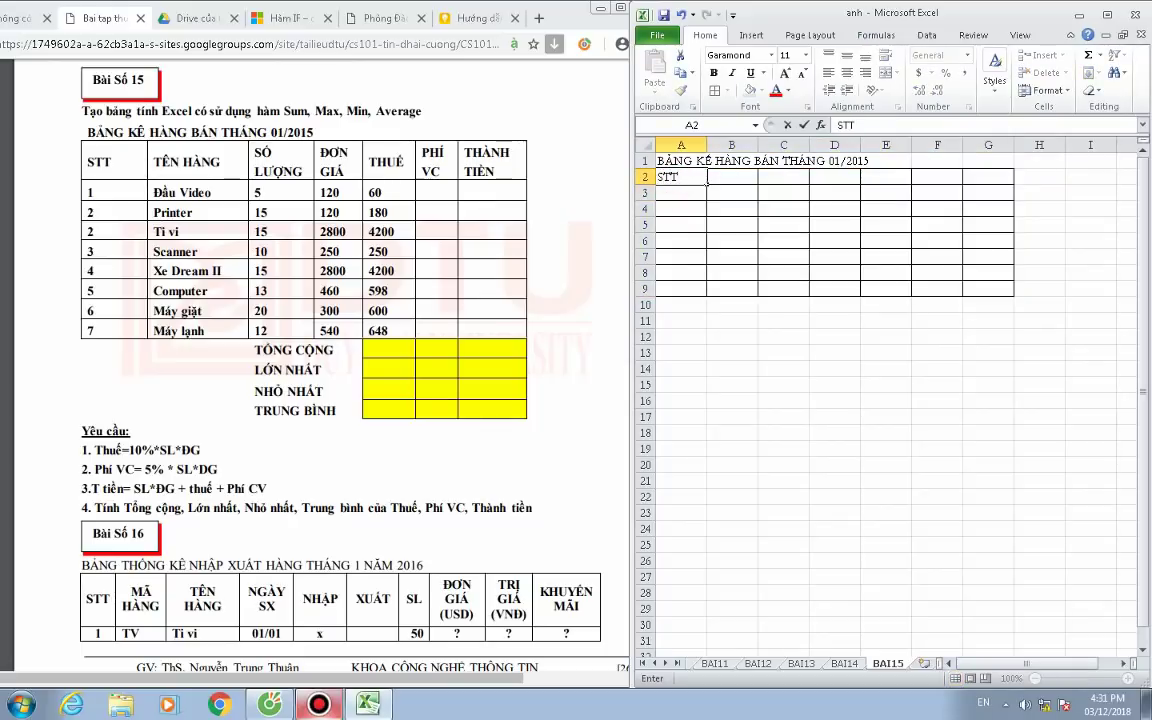
{"action": "key", "text": "Return"}
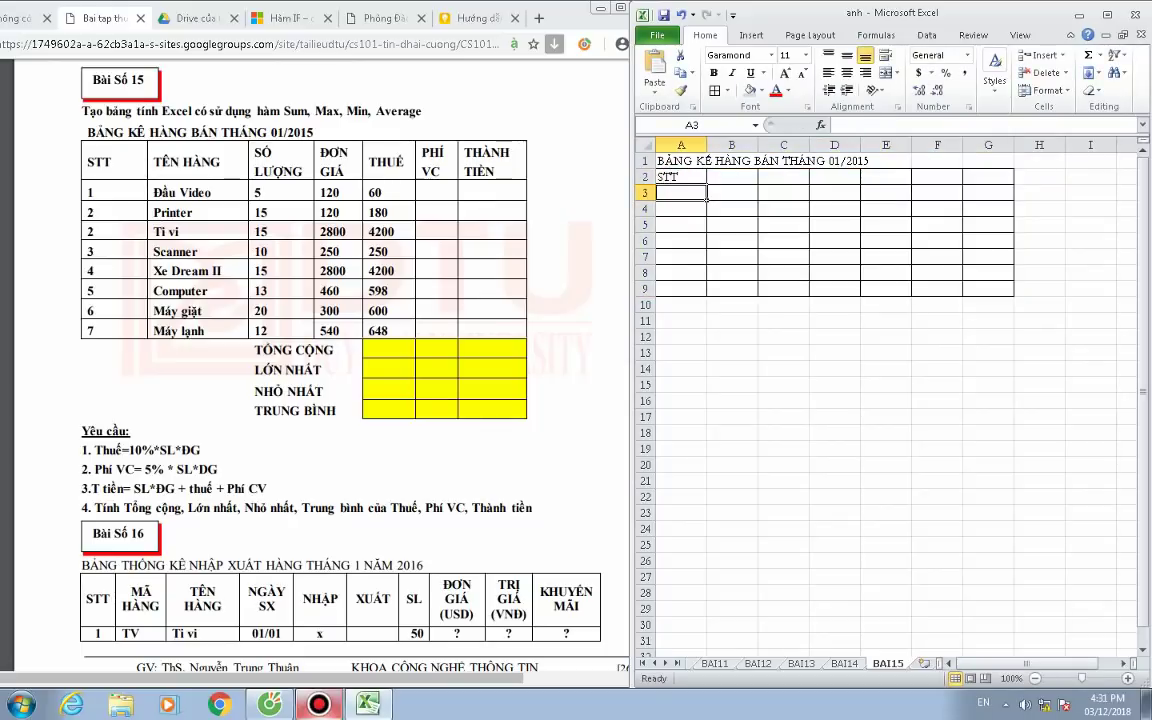
Number A3:A9 from 1 to 7 with a fill series.
{"action": "type", "text": "1"}
{"action": "left_click_drag", "start_coordinate": [705, 200], "coordinate": [706, 248]}
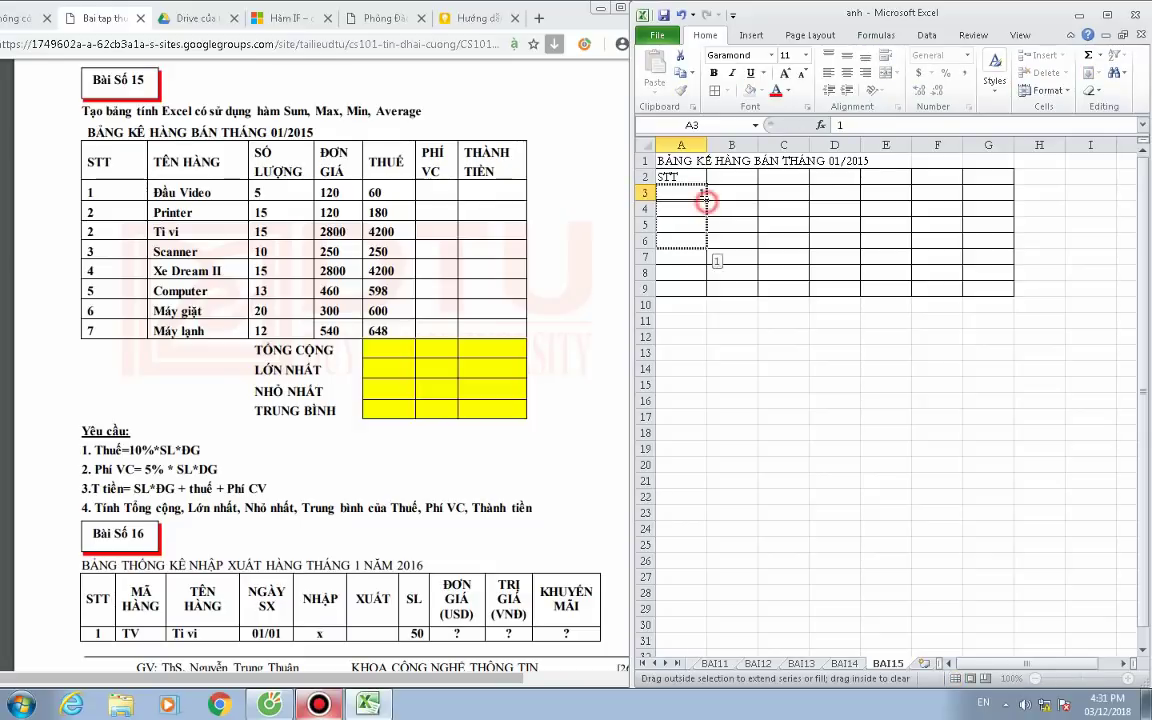
{"action": "left_click_drag", "start_coordinate": [705, 200], "coordinate": [706, 290]}
{"action": "left_click", "coordinate": [732, 320]}
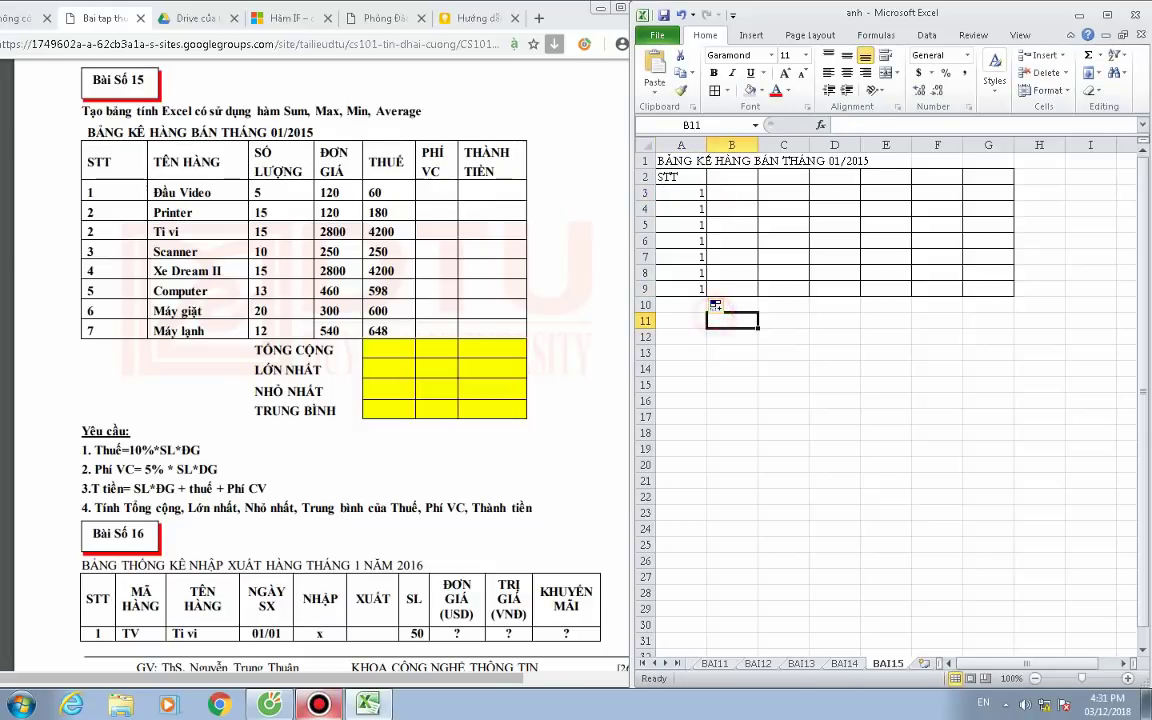
{"action": "left_click", "coordinate": [718, 306]}
{"action": "left_click", "coordinate": [740, 342]}
{"action": "left_click", "coordinate": [880, 366]}
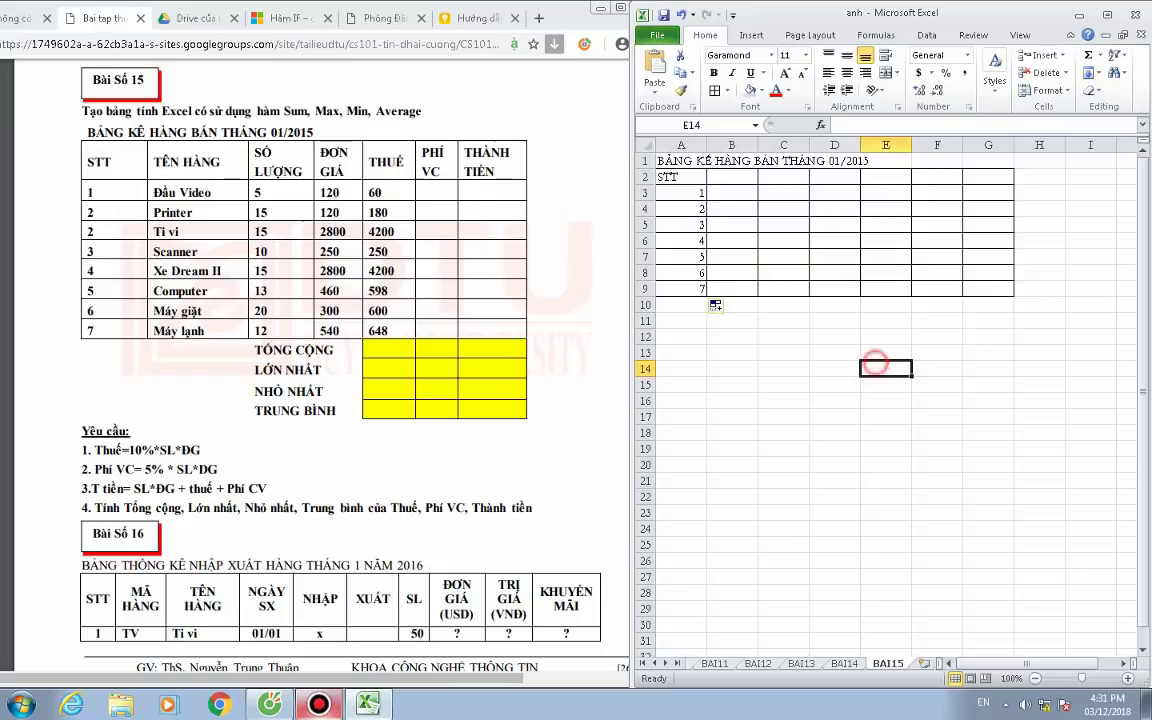
{"action": "left_click", "coordinate": [734, 191]}
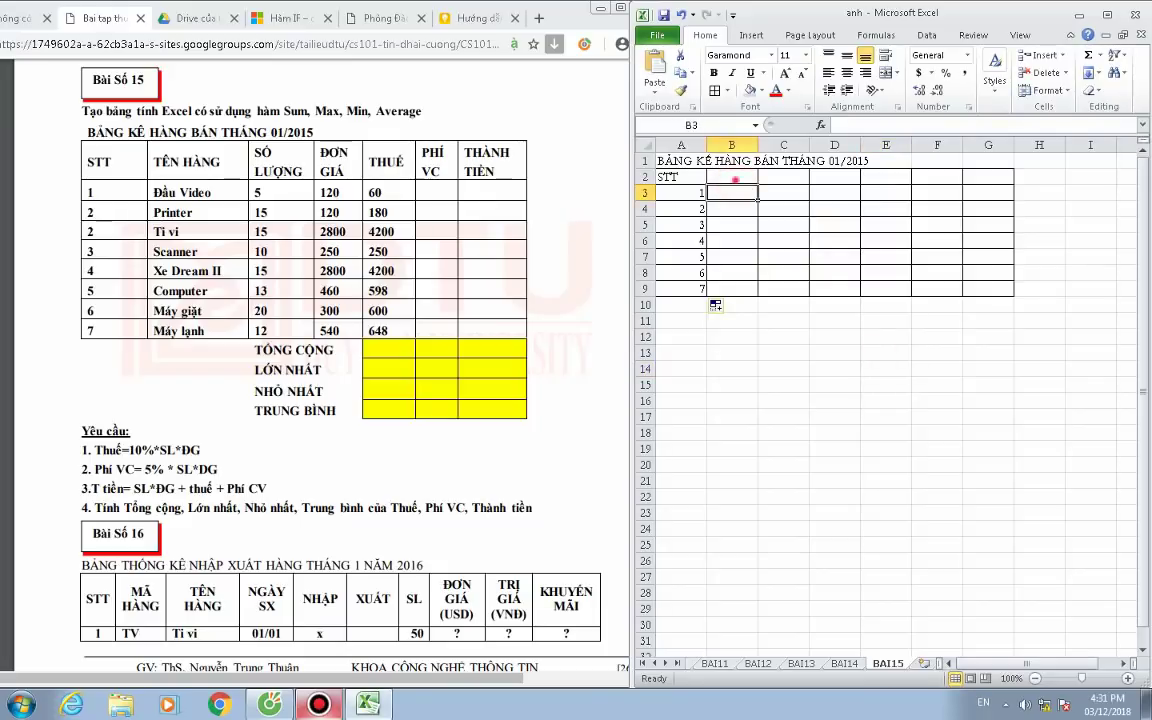
{"action": "left_click", "coordinate": [681, 243]}
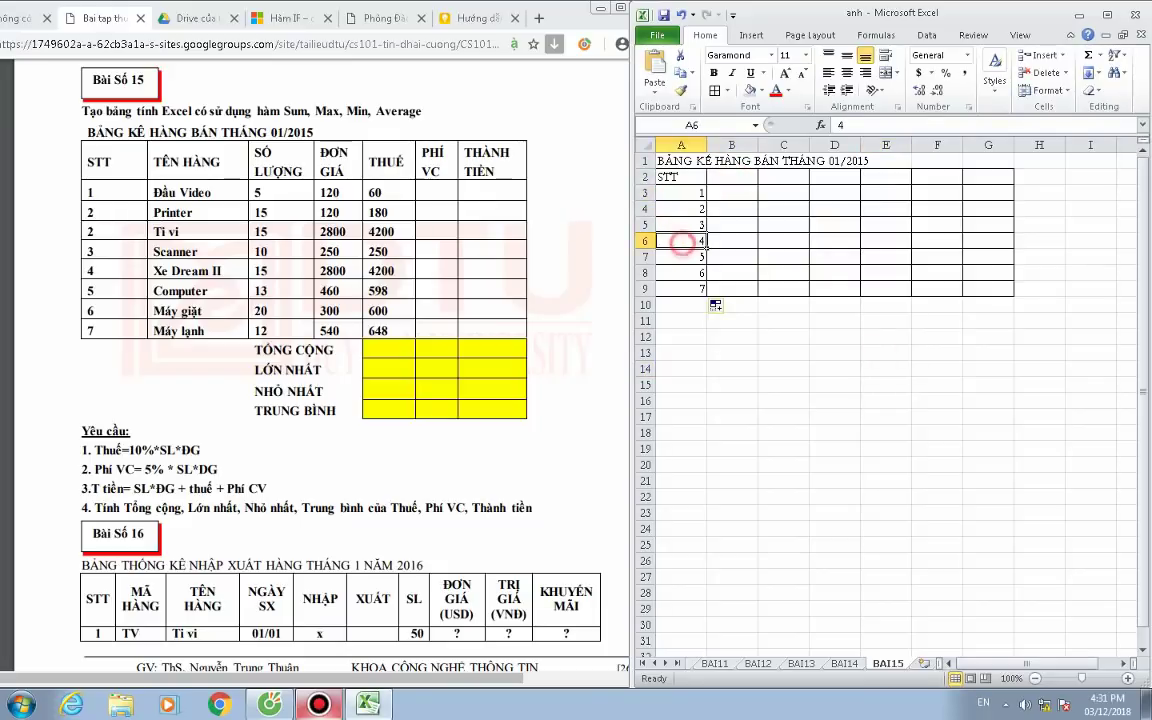
{"action": "left_click", "coordinate": [731, 177]}
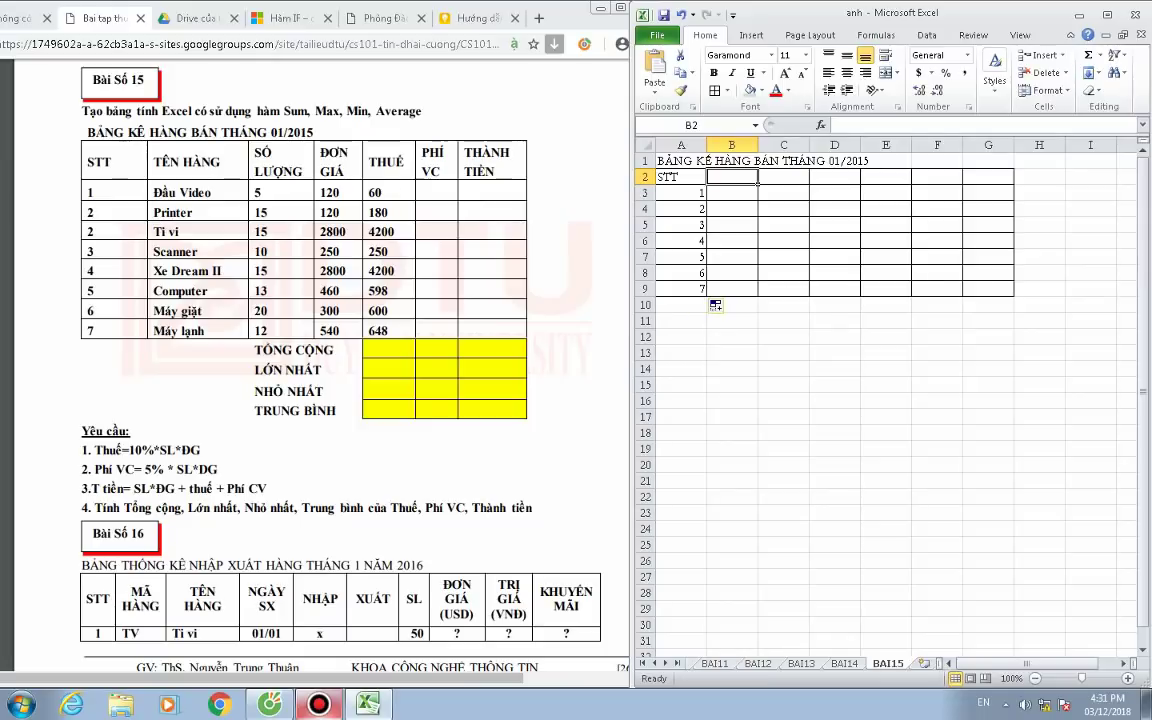
Enter the TÊN HÀNG header and Đầu Video, Printer, TiVi in B2:B5.
{"action": "type", "text": "TÊN"}
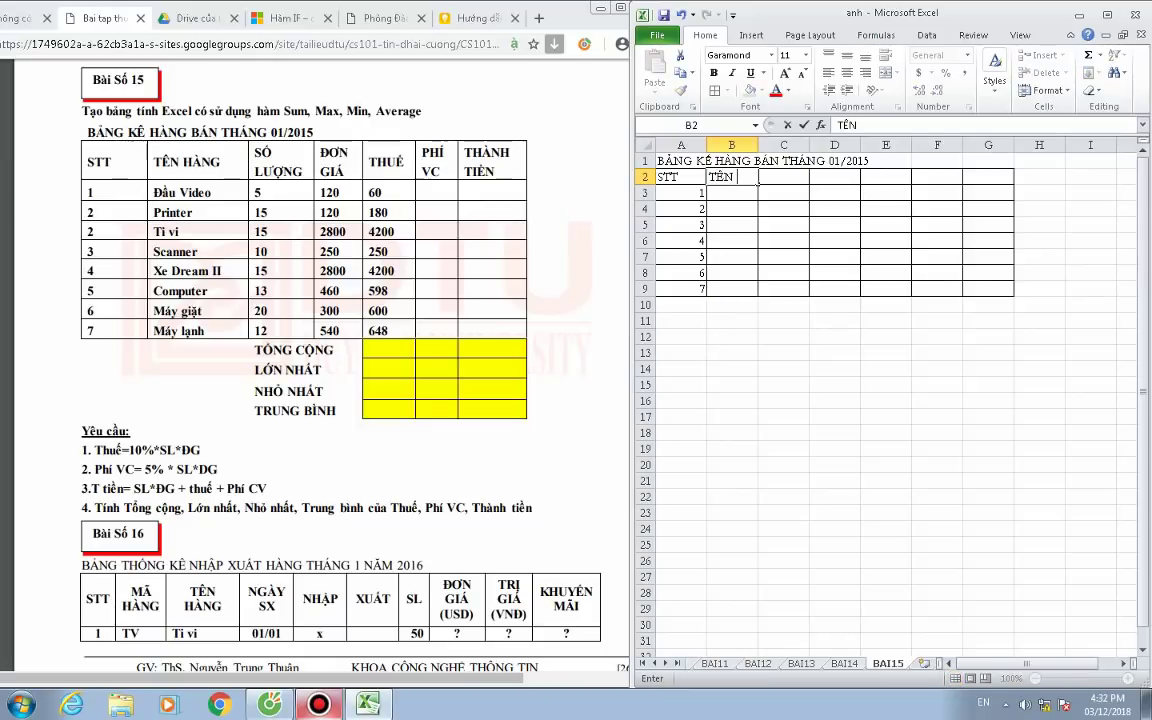
{"action": "type", "text": " HÀNG"}
{"action": "key", "text": "Return"}
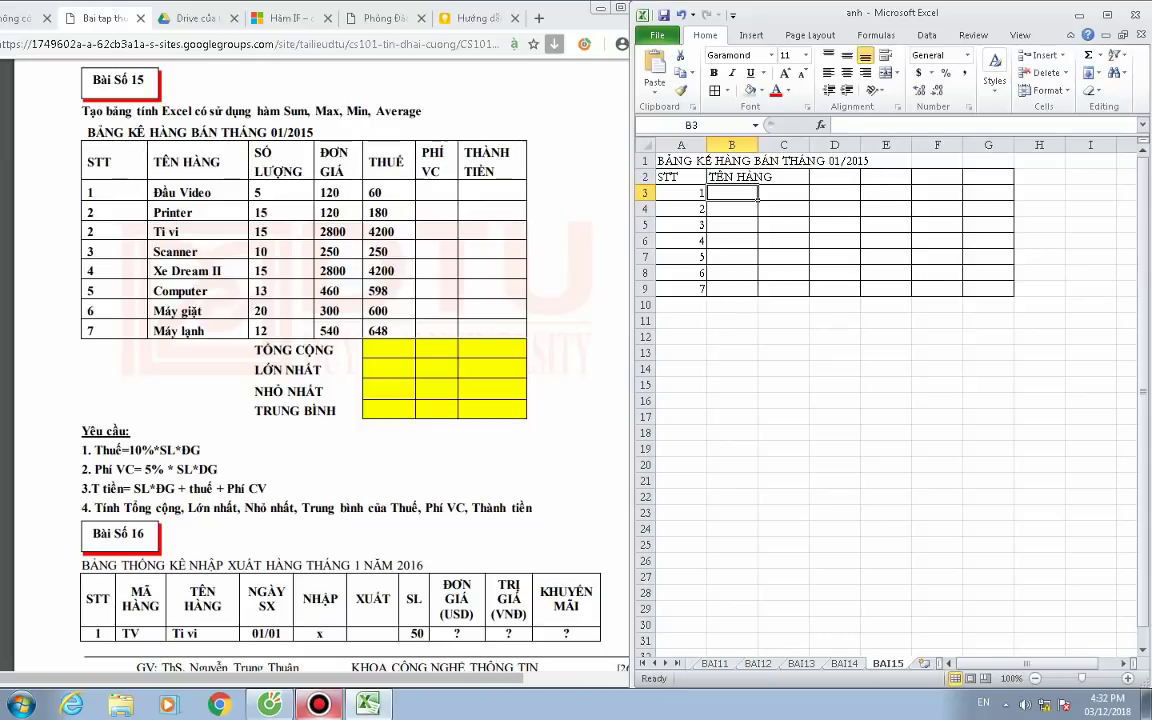
{"action": "type", "text": "Đ"}
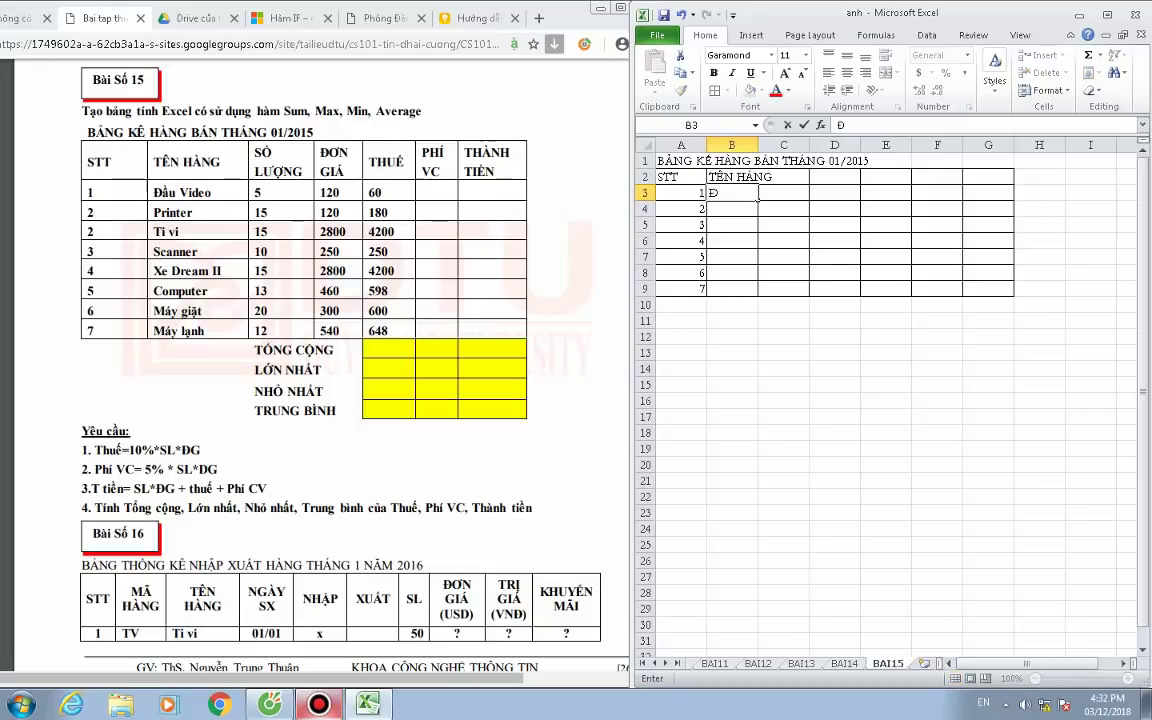
{"action": "type", "text": "ầu"}
{"action": "type", "text": " Vid"}
{"action": "type", "text": "eo"}
{"action": "key", "text": "Return"}
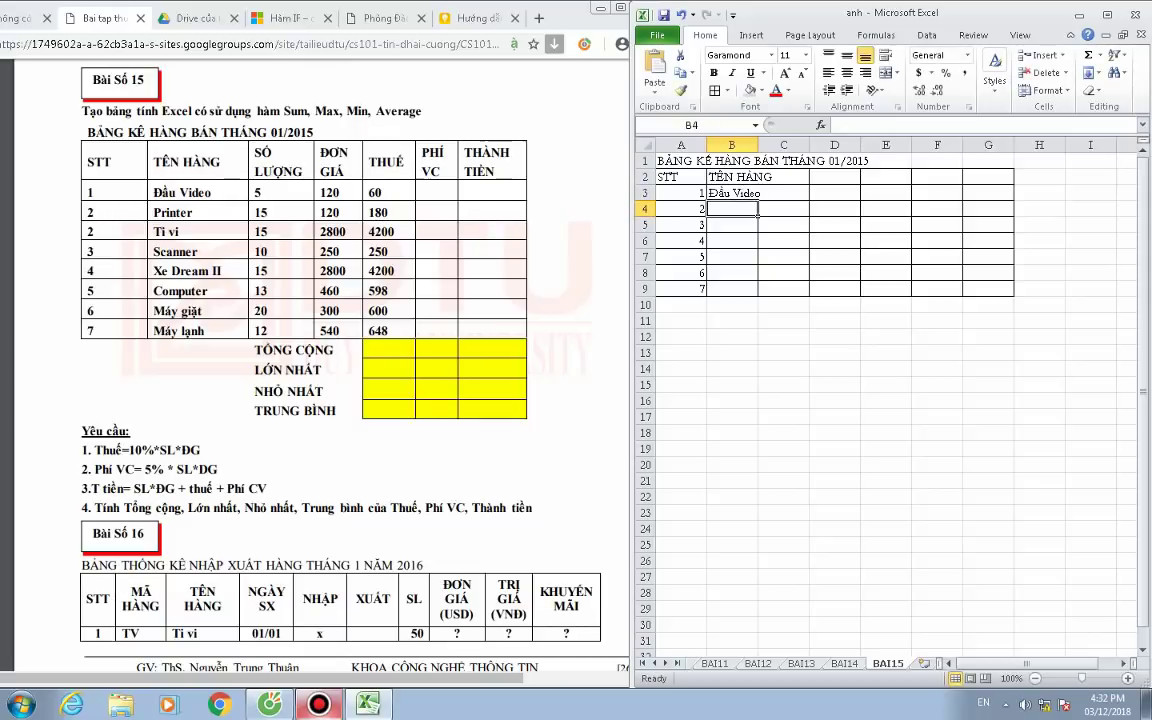
{"action": "type", "text": "Pri"}
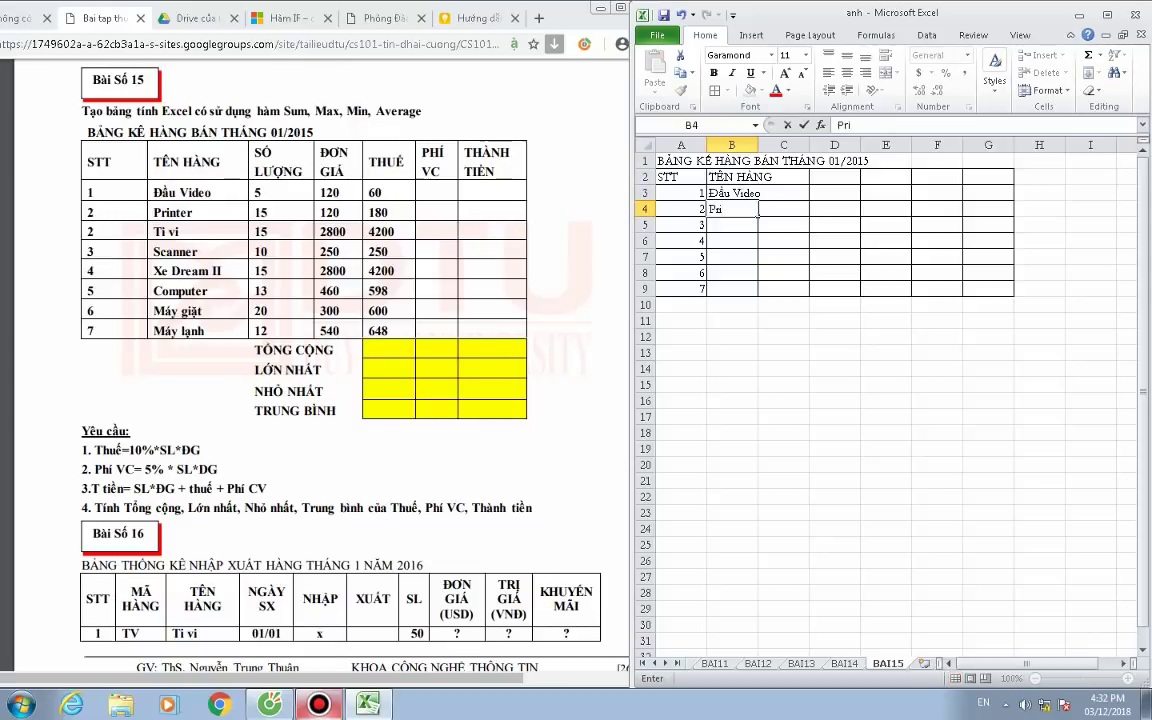
{"action": "type", "text": "nter"}
{"action": "key", "text": "Return"}
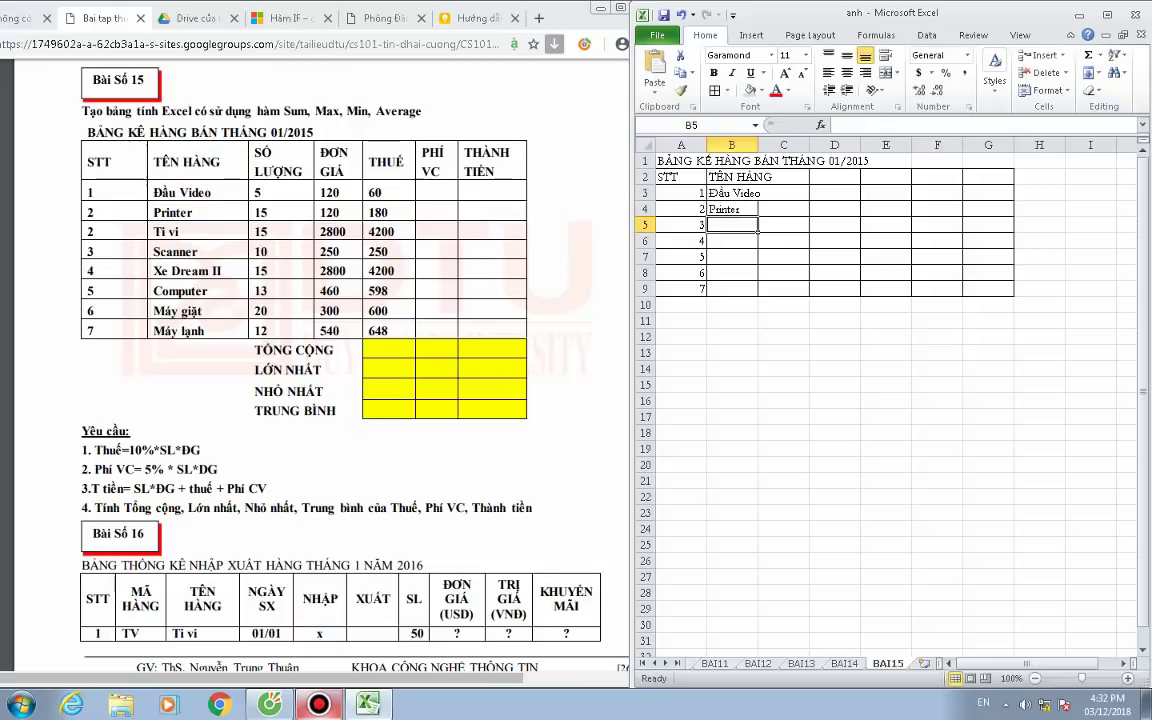
{"action": "type", "text": "Ti"}
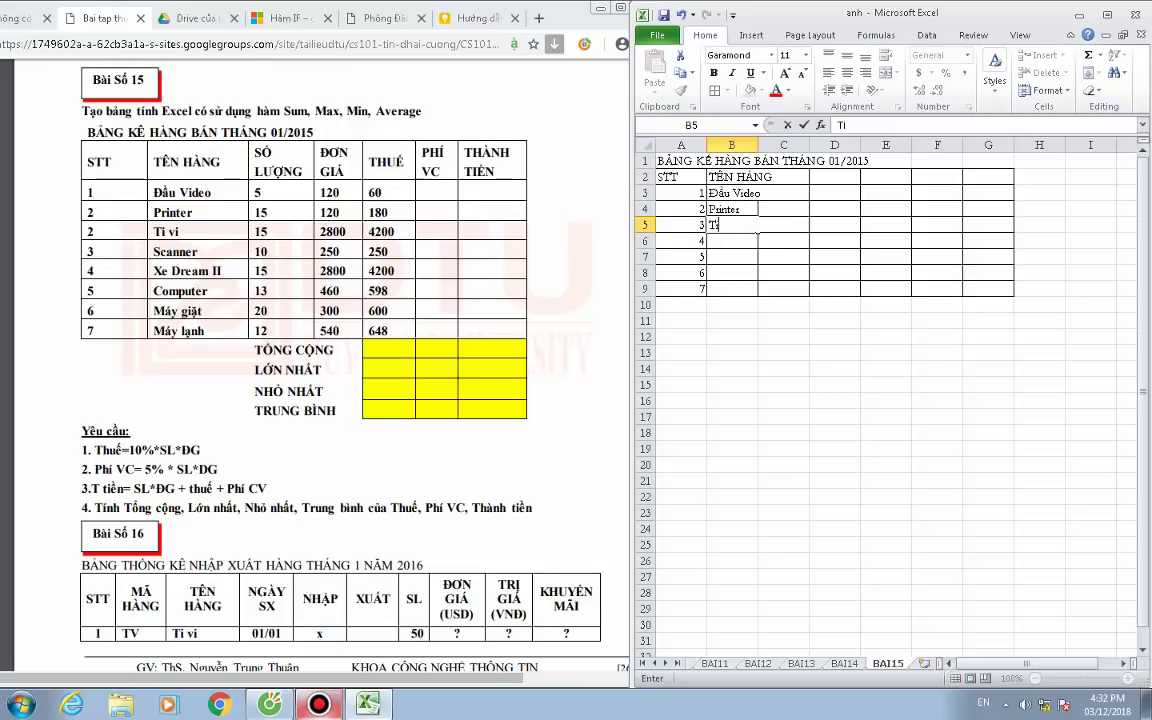
{"action": "type", "text": "Vi"}
{"action": "key", "text": "Return"}
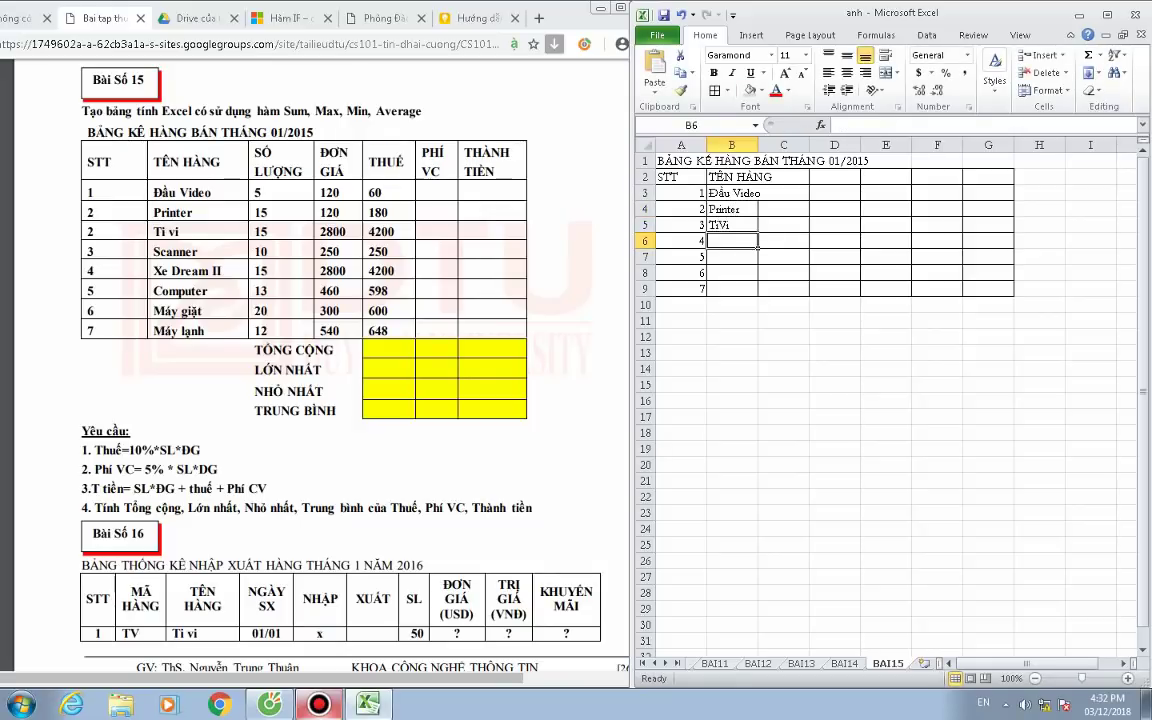
Add Scanner, Xe Dream, Computer and Máy Giặt in B6:B9.
{"action": "type", "text": "Sca"}
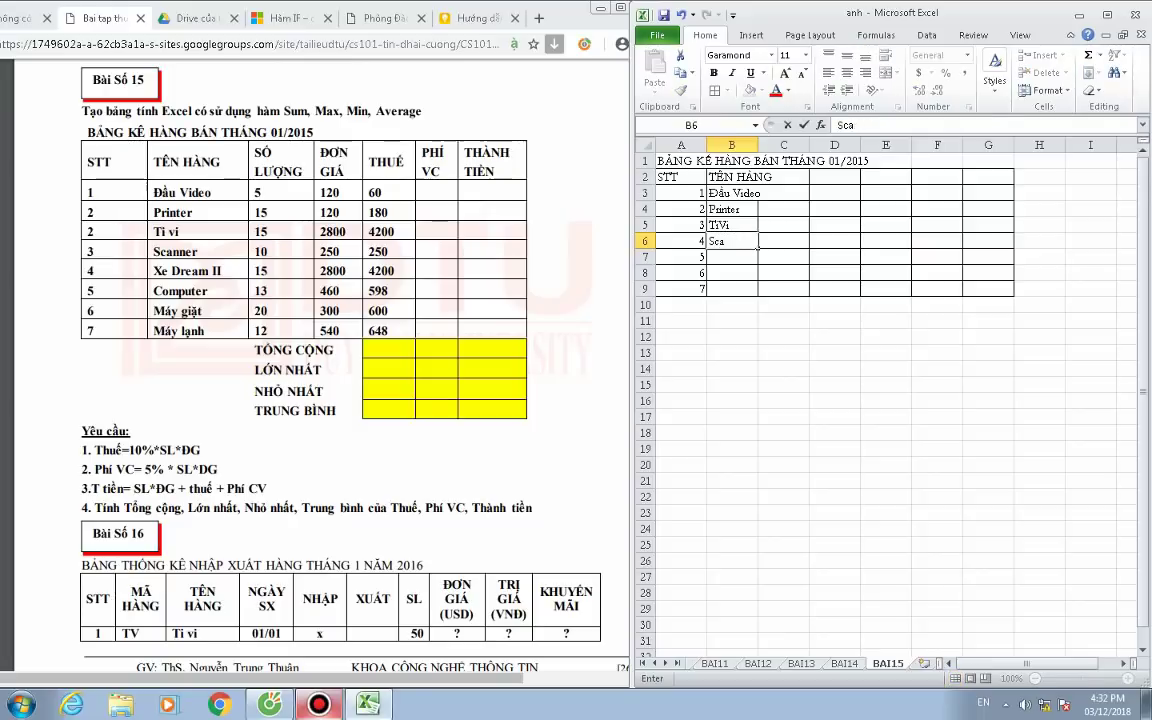
{"action": "type", "text": "nner"}
{"action": "key", "text": "Return"}
{"action": "type", "text": "Xe"}
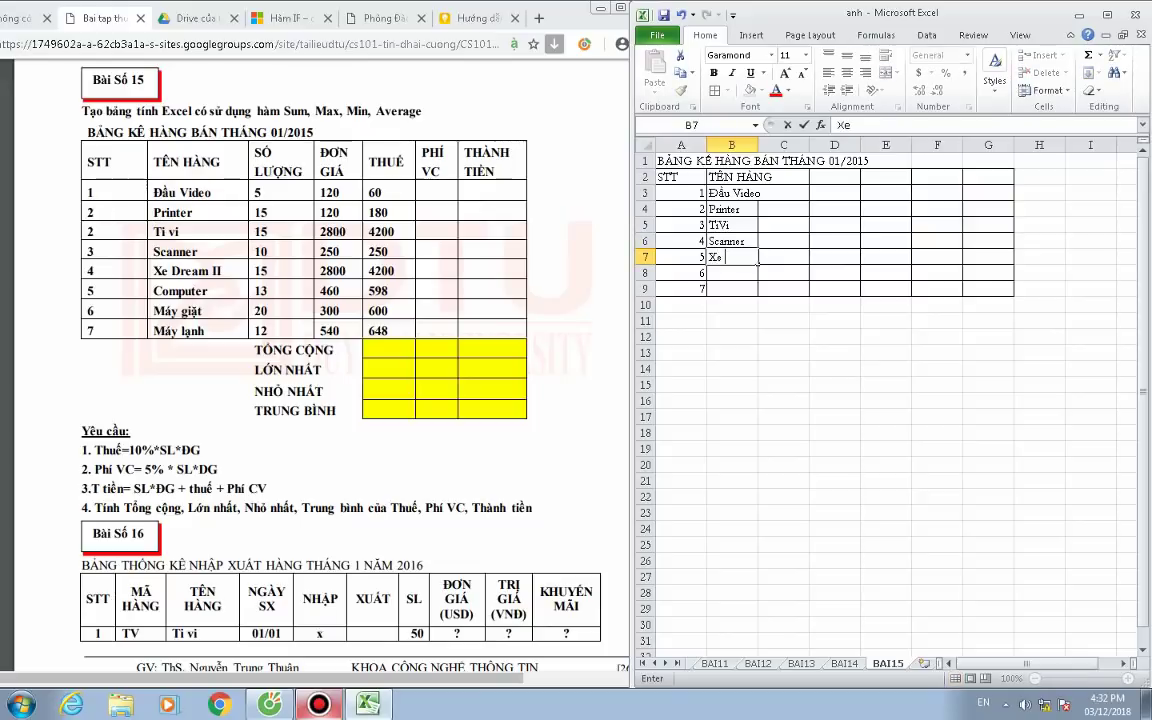
{"action": "type", "text": " Dre"}
{"action": "type", "text": "am II"}
{"action": "key", "text": "Return"}
{"action": "type", "text": "Com"}
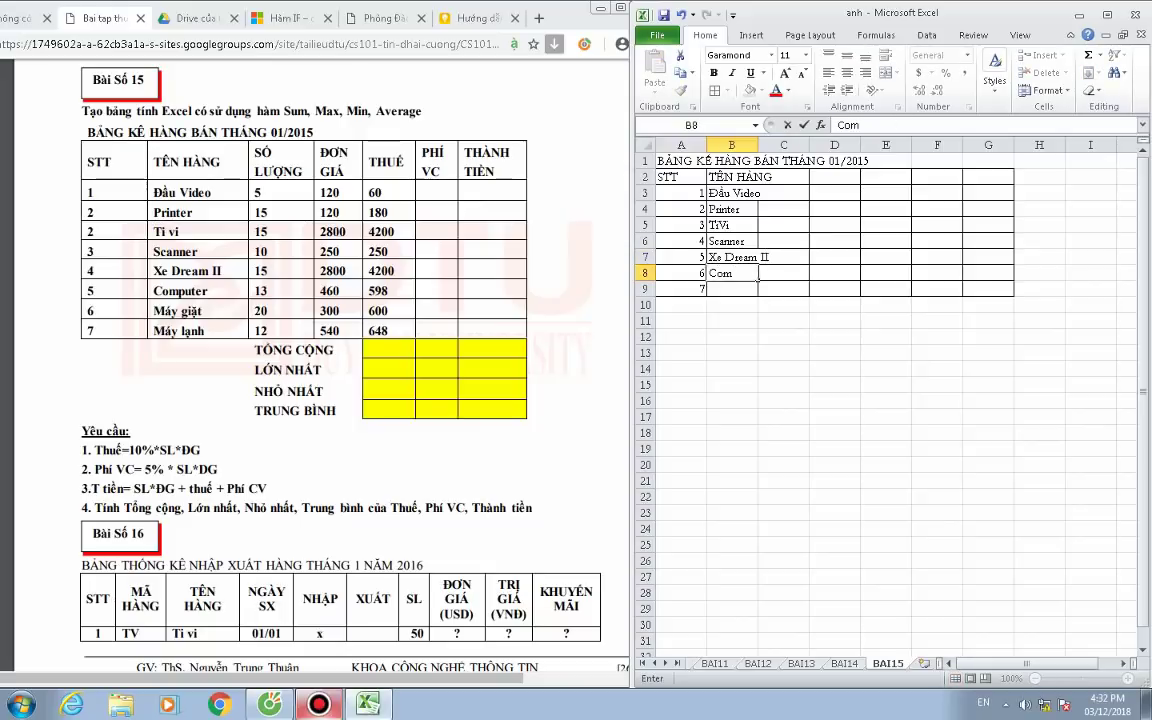
{"action": "type", "text": "put"}
{"action": "type", "text": "er"}
{"action": "key", "text": "Return"}
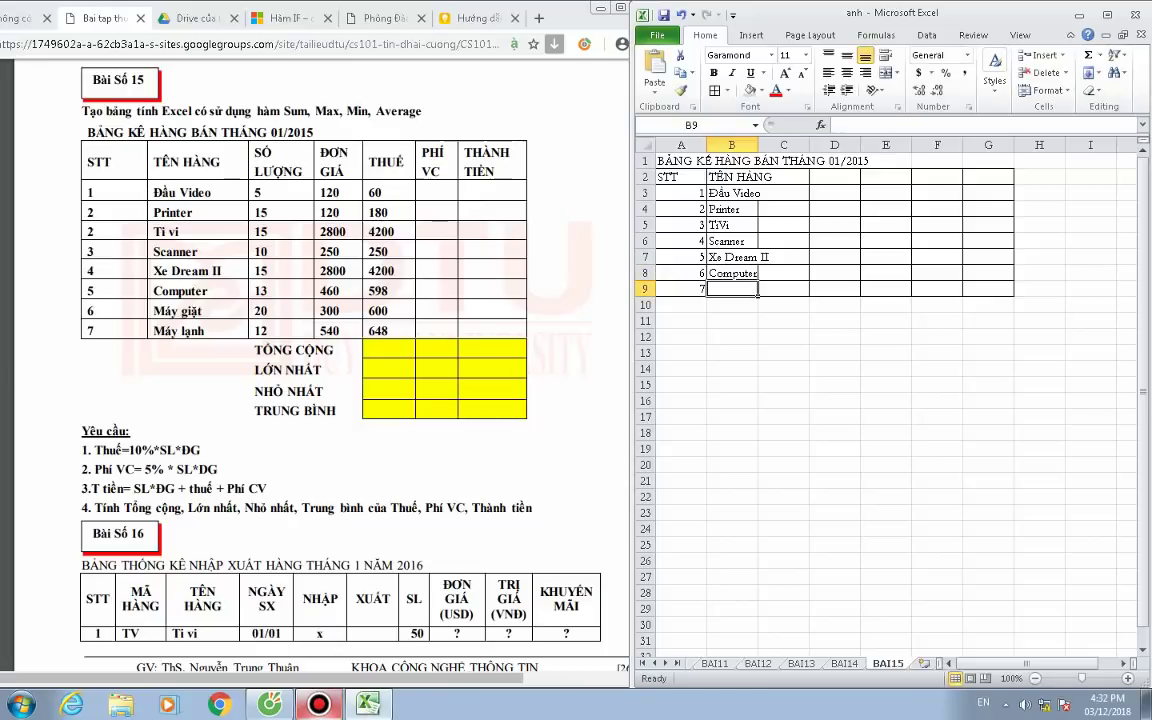
{"action": "type", "text": "Máy"}
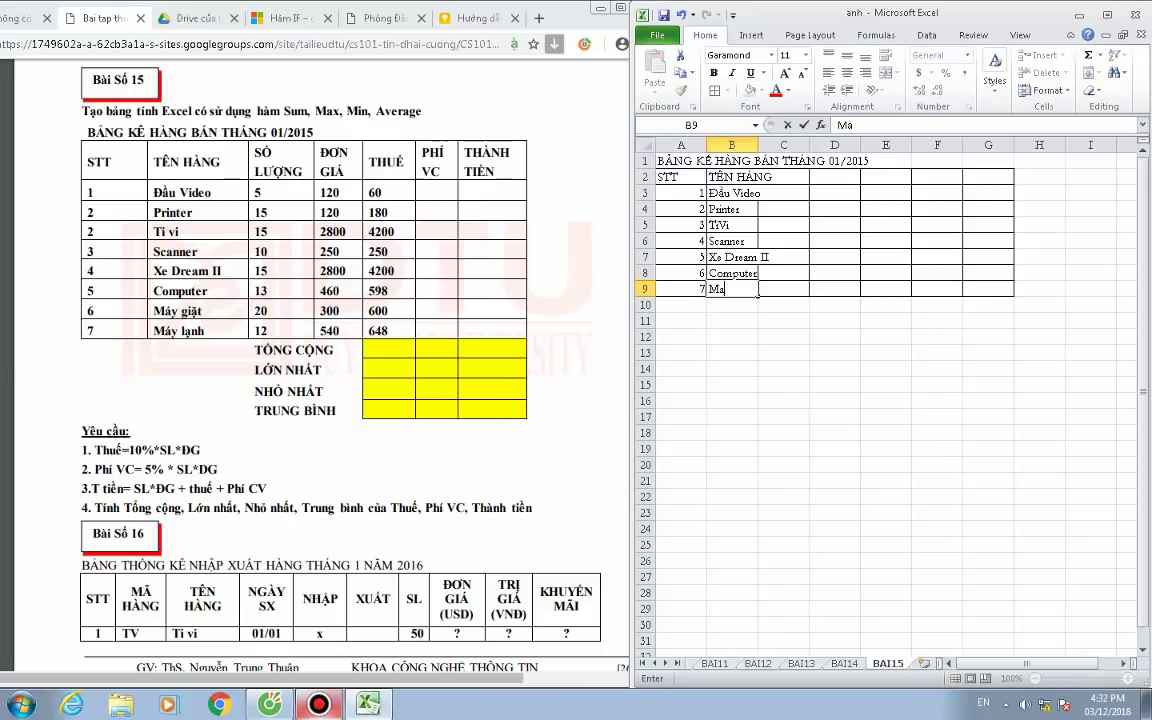
{"action": "type", "text": " Giầ"}
{"action": "type", "text": "ty"}
Apply All Borders to the new table row A10:G10.
{"action": "left_click_drag", "start_coordinate": [672, 305], "coordinate": [995, 305]}
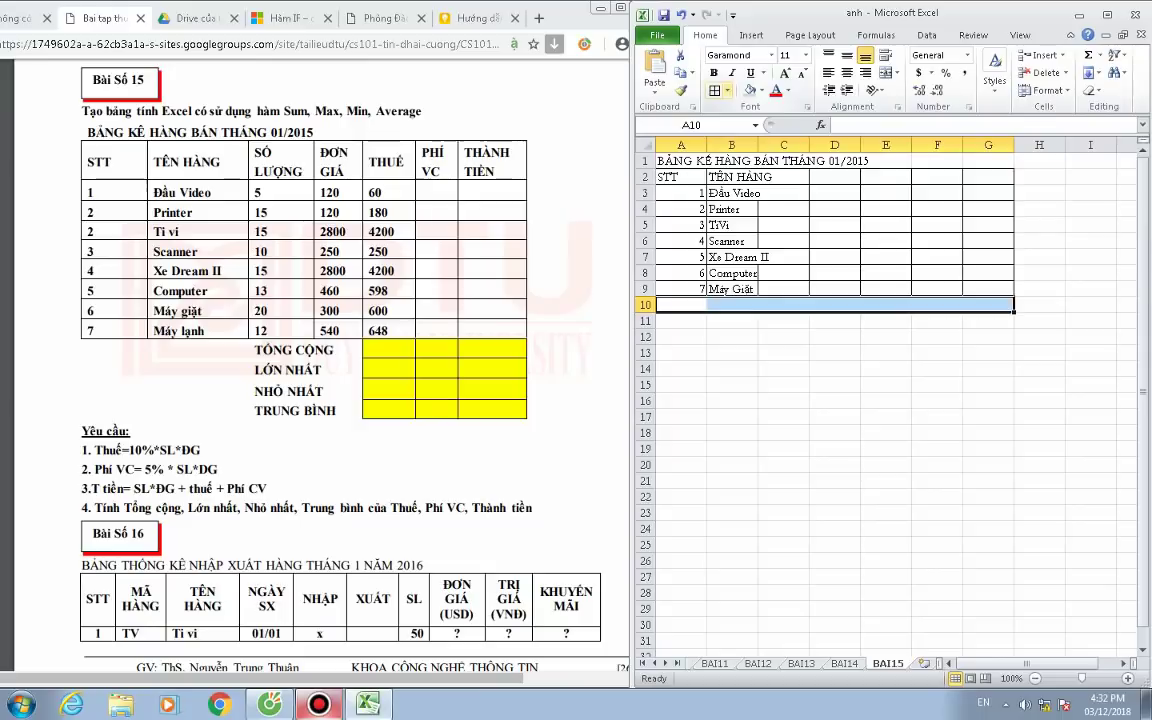
{"action": "left_click", "coordinate": [728, 90]}
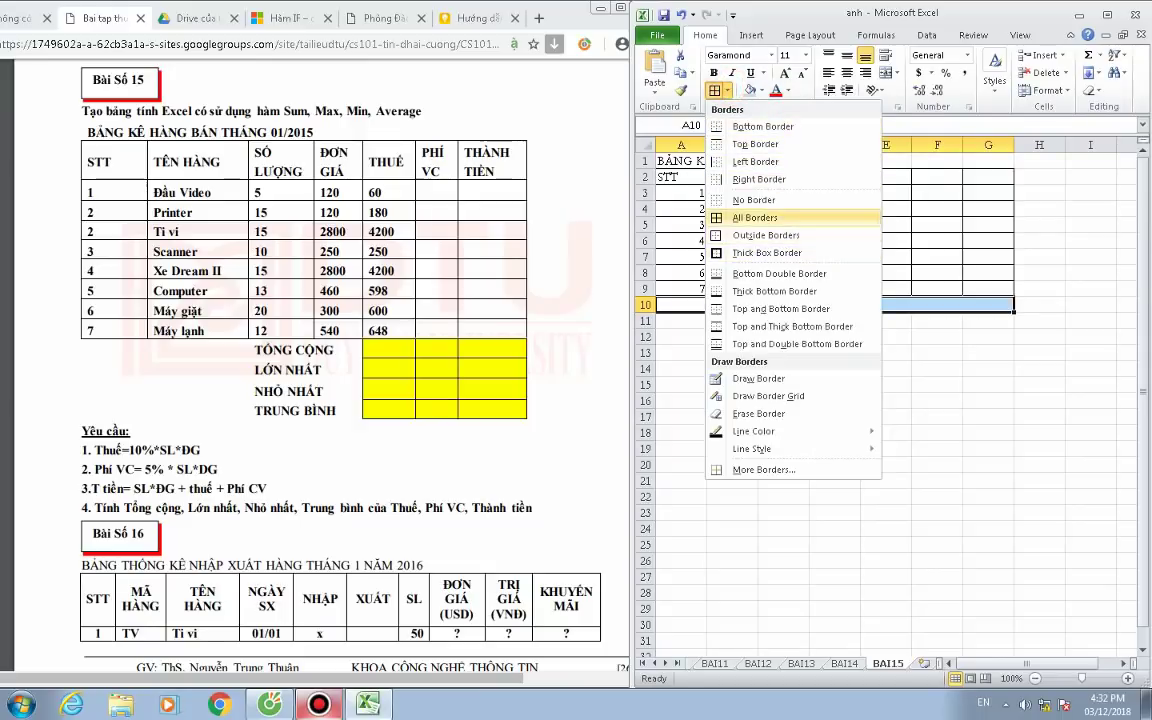
{"action": "left_click", "coordinate": [755, 217]}
Fill the STT series down from A9 so A10 reads 8.
{"action": "left_click", "coordinate": [680, 305]}
{"action": "type", "text": "8"}
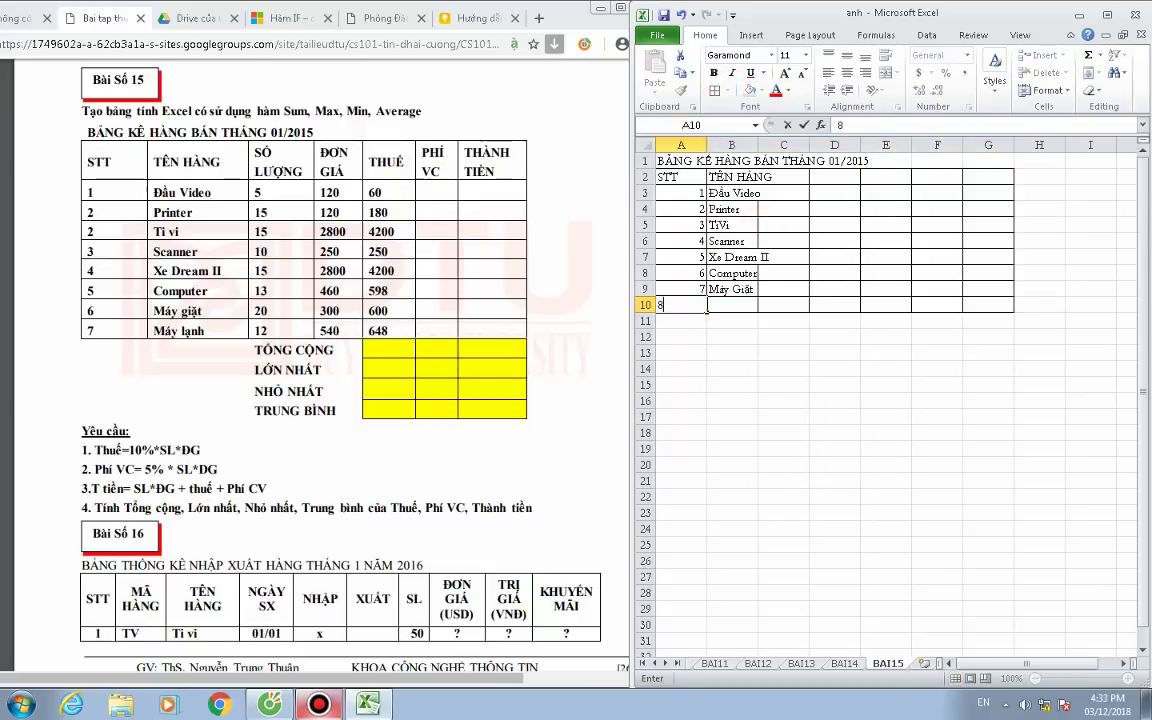
{"action": "left_click", "coordinate": [740, 318]}
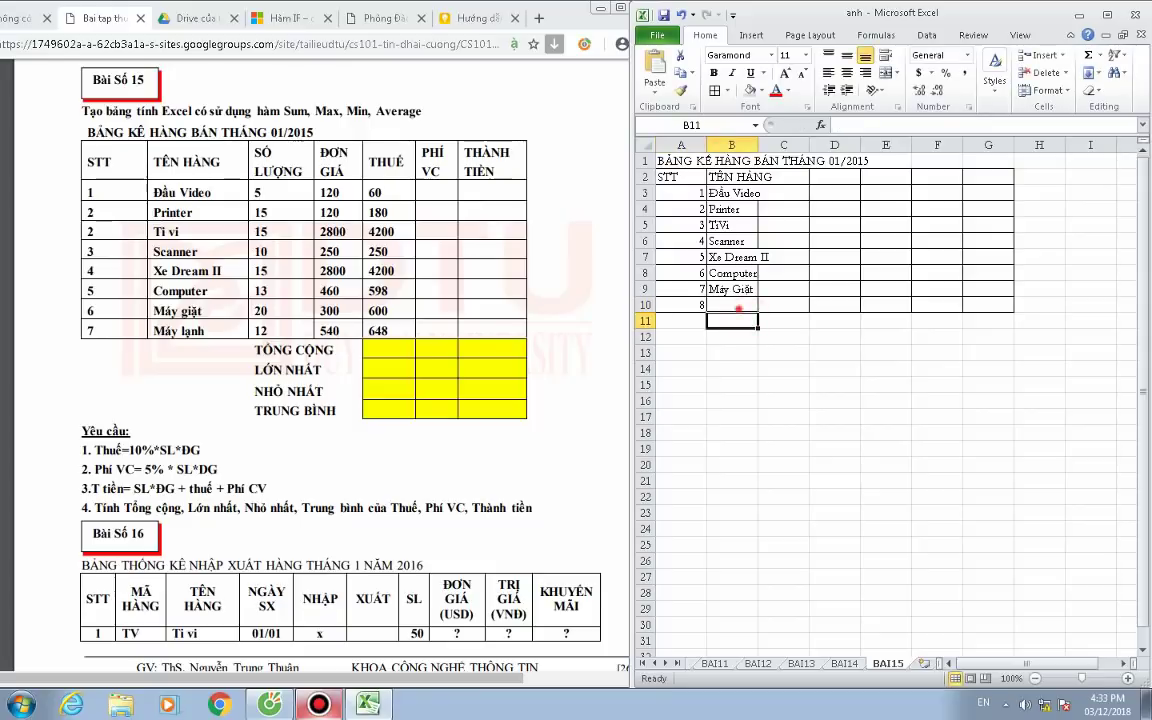
{"action": "left_click", "coordinate": [740, 305]}
{"action": "left_click", "coordinate": [681, 289]}
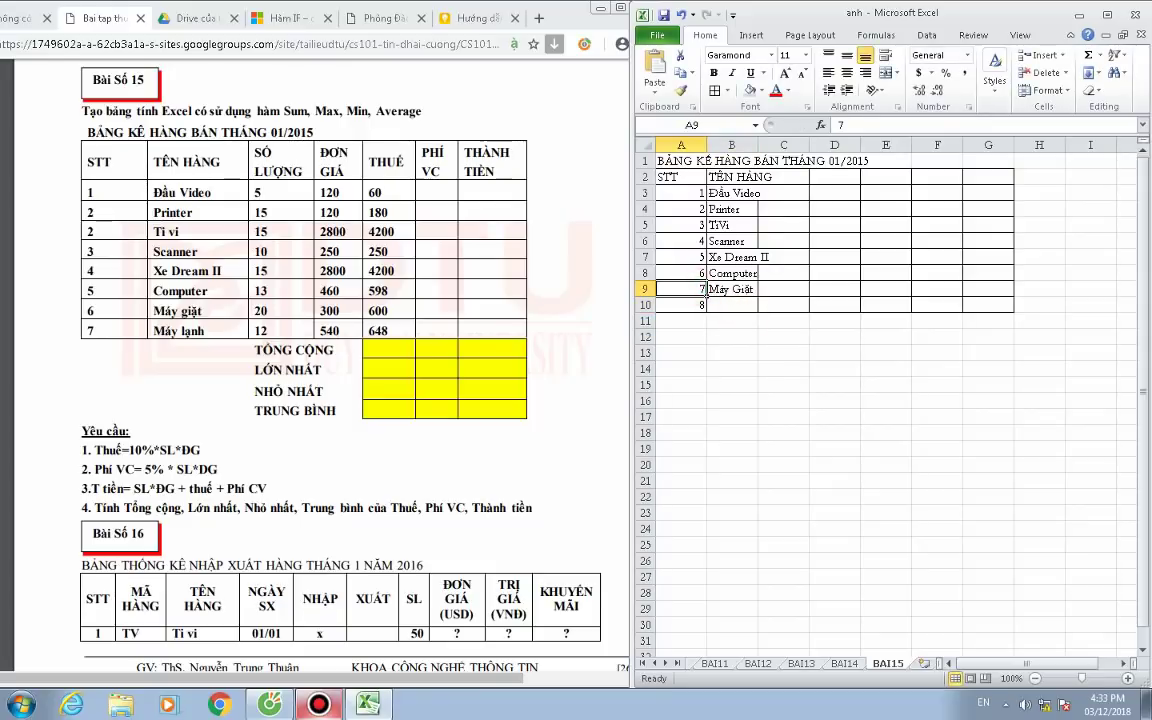
{"action": "left_click_drag", "start_coordinate": [706, 297], "coordinate": [706, 311]}
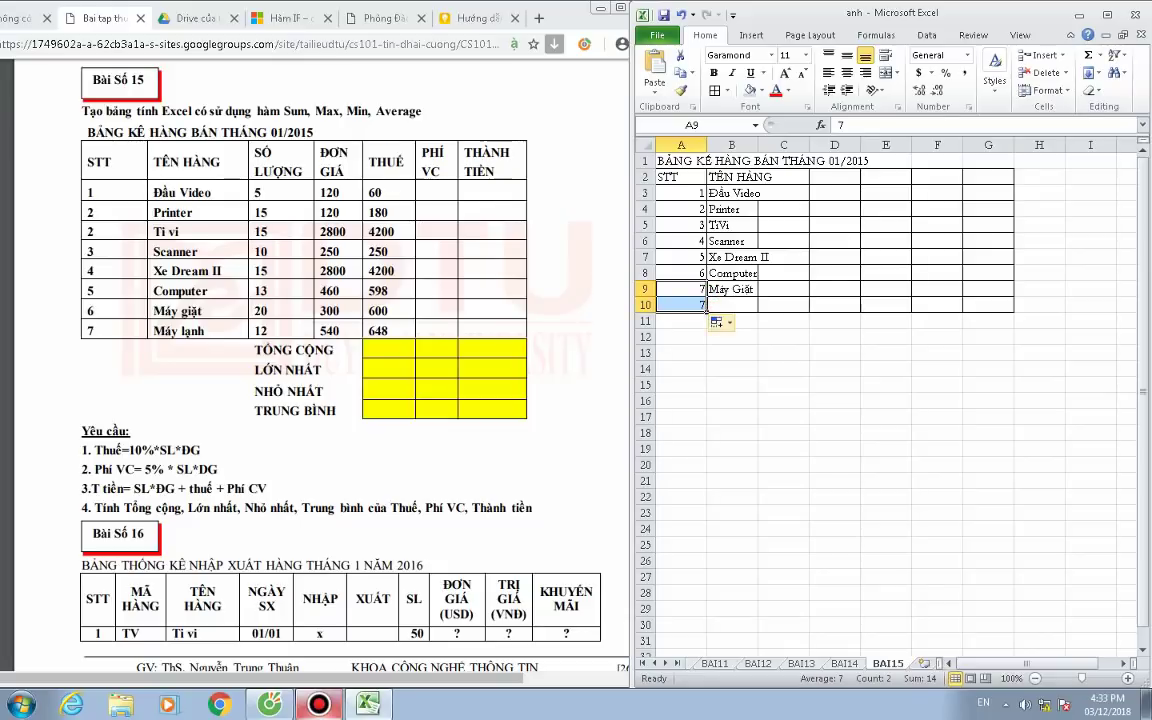
{"action": "left_click", "coordinate": [716, 322]}
{"action": "left_click", "coordinate": [740, 337]}
{"action": "left_click", "coordinate": [716, 322]}
{"action": "left_click", "coordinate": [750, 355]}
Enter the product name Máy Lạnh in B10.
{"action": "left_click", "coordinate": [732, 304]}
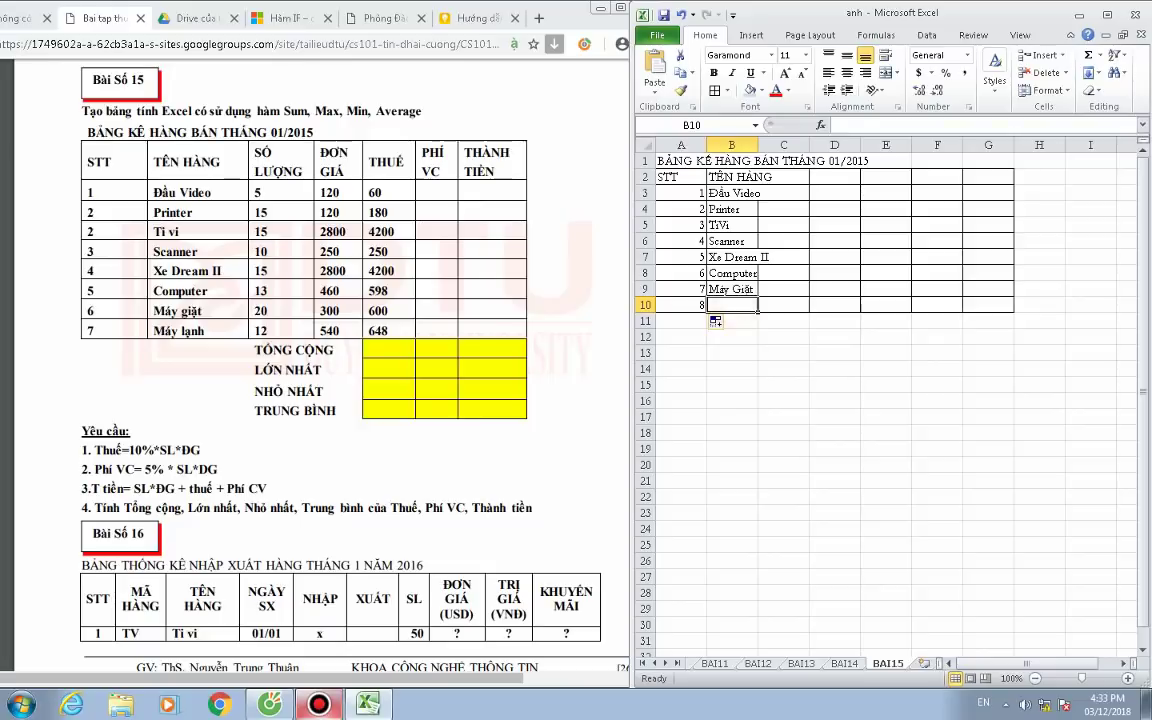
{"action": "type", "text": "máy"}
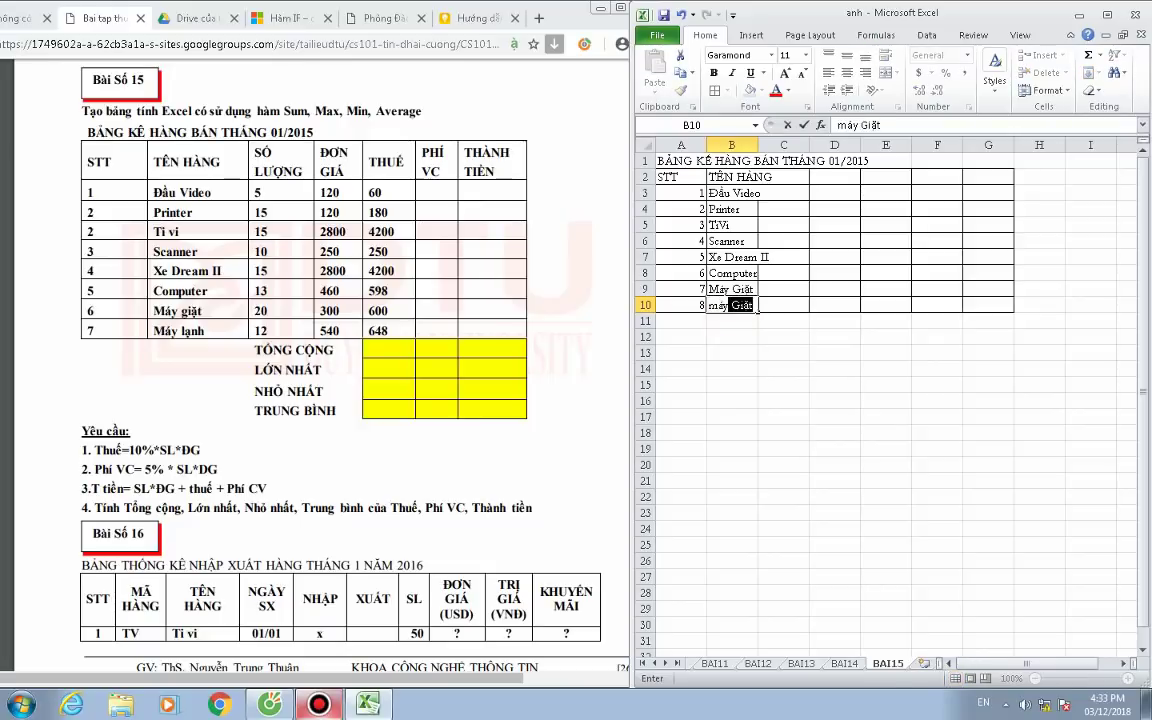
{"action": "key", "text": "BackSpace"}
{"action": "key", "text": "BackSpace"}
{"action": "key", "text": "BackSpace"}
{"action": "key", "text": "BackSpace"}
{"action": "key", "text": "BackSpace"}
{"action": "type", "text": "Máy "}
{"action": "type", "text": "Lạnh"}
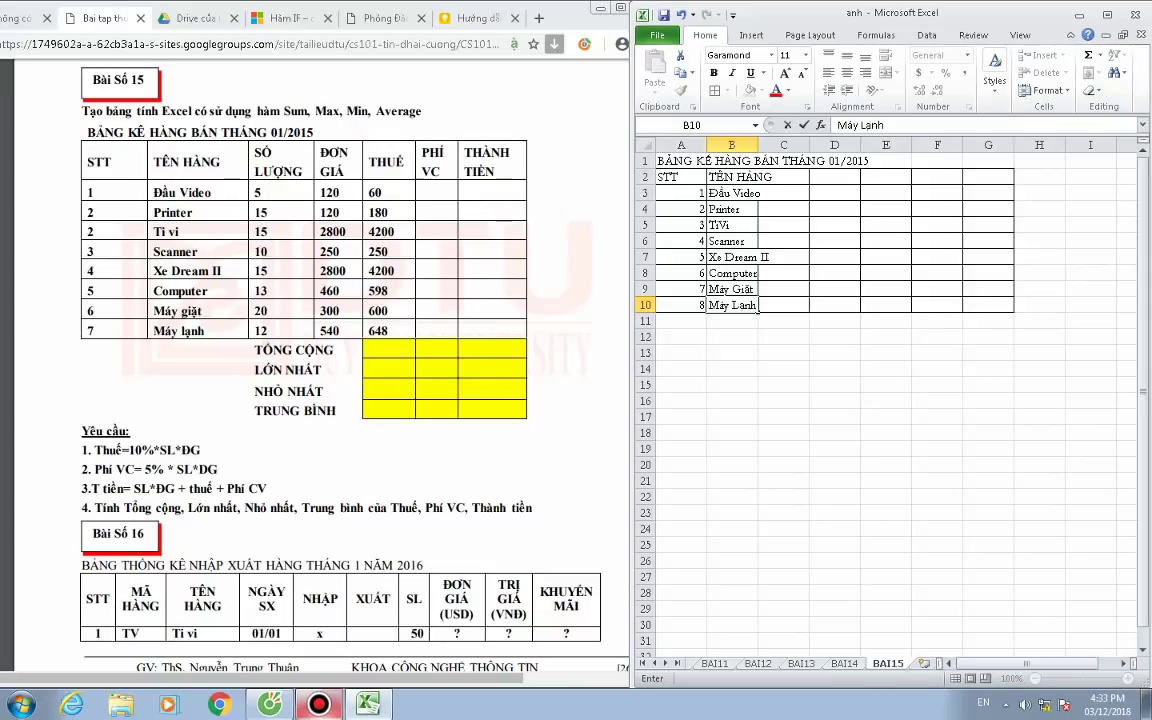
{"action": "left_click", "coordinate": [800, 258]}
Enter the two-line SỐ LƯỢNG header in C2.
{"action": "key", "text": "Up"}
{"action": "key", "text": "Up"}
{"action": "key", "text": "Up"}
{"action": "key", "text": "Up"}
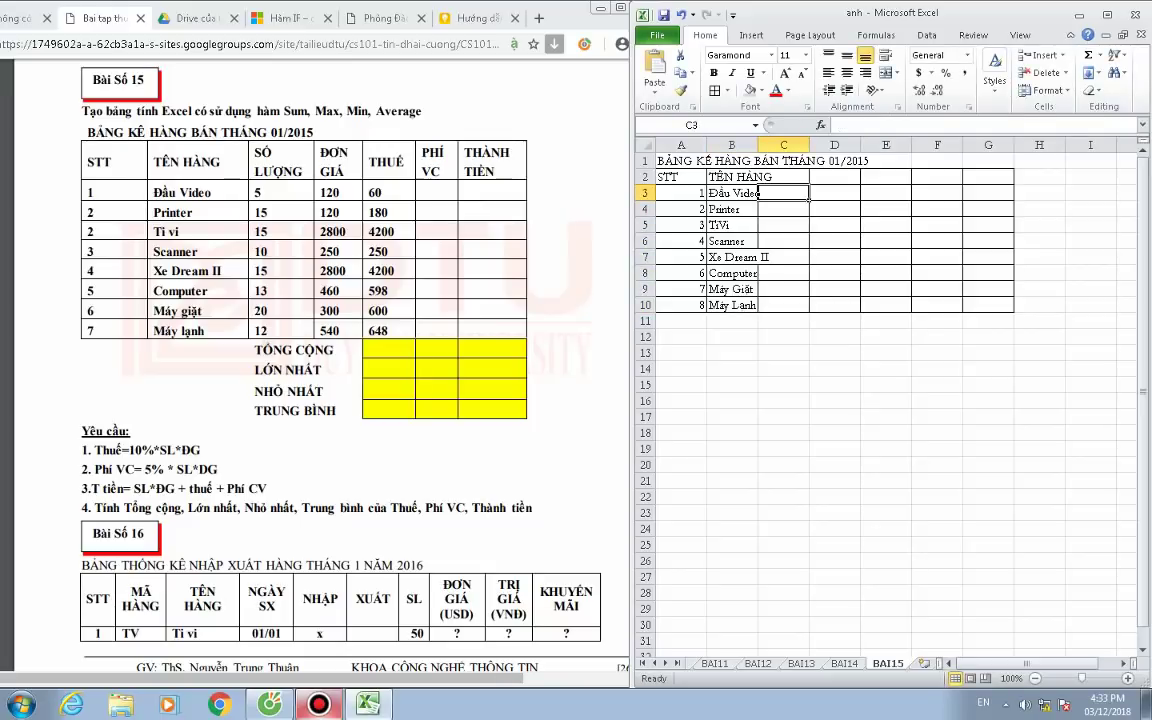
{"action": "key", "text": "Up"}
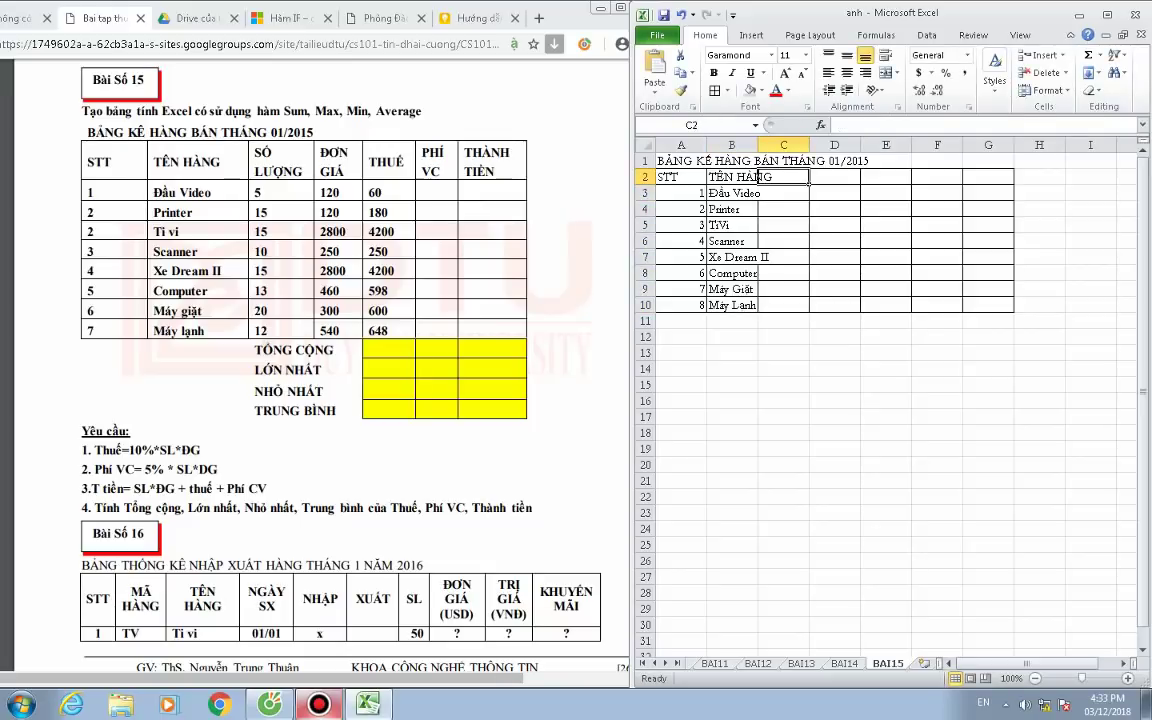
{"action": "type", "text": "SÔ"}
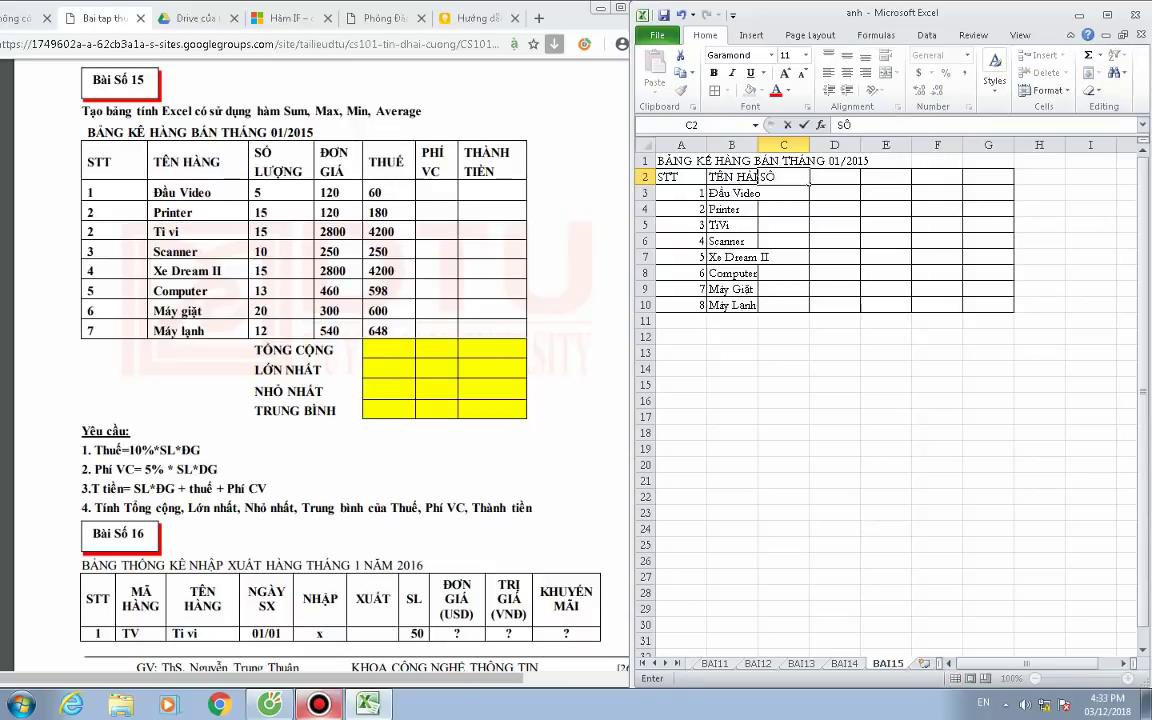
{"action": "type", "text": "s"}
{"action": "type", "text": "ƯƠNG"}
{"action": "key", "text": "Return"}
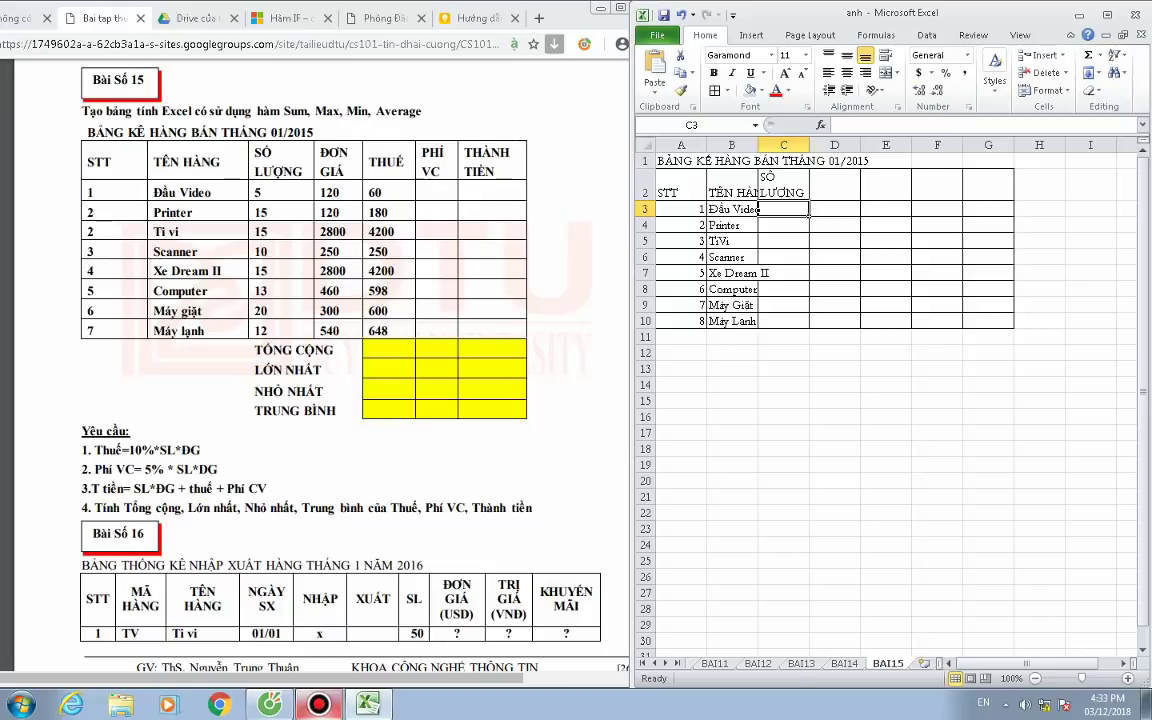
Enter quantities 5, 15, 15, 10 and 15 in C3:C7.
{"action": "type", "text": "5"}
{"action": "key", "text": "Return"}
{"action": "type", "text": "15"}
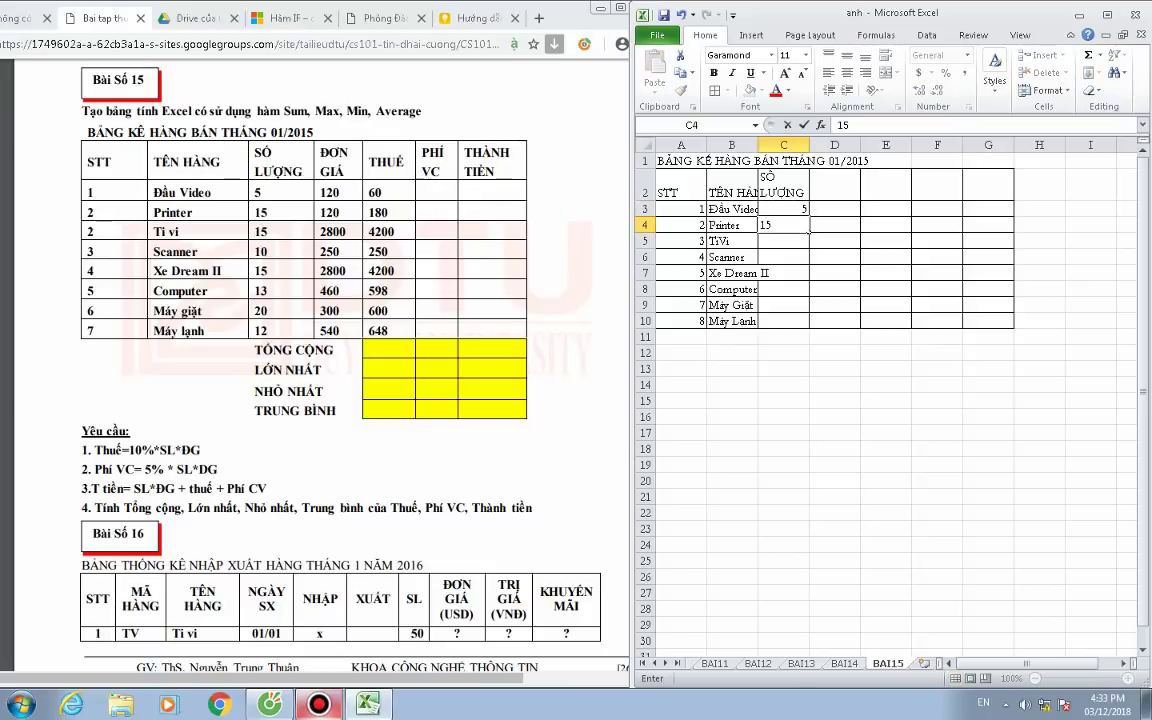
{"action": "key", "text": "Return"}
{"action": "type", "text": "15"}
{"action": "key", "text": "Return"}
{"action": "type", "text": "10"}
{"action": "key", "text": "Return"}
{"action": "type", "text": "15"}
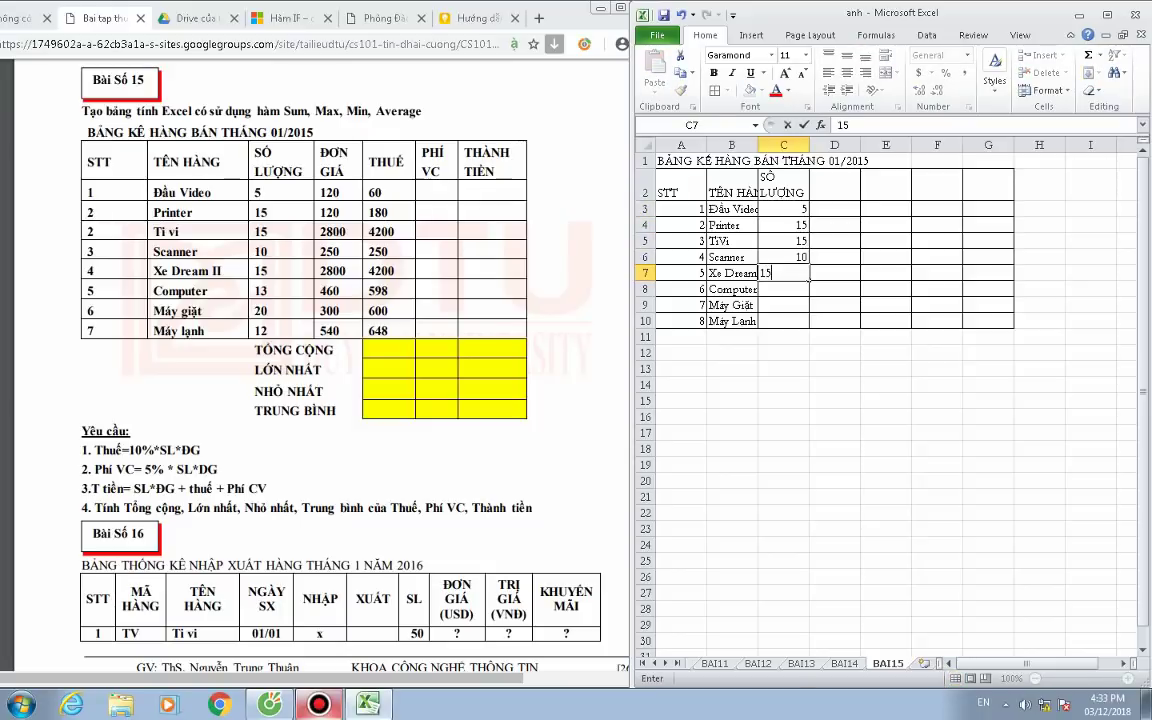
{"action": "key", "text": "Return"}
Enter quantities 13, 20 and 12 in C8:C10, correcting C8 to 13.
{"action": "type", "text": "3"}
{"action": "key", "text": "Return"}
{"action": "type", "text": "20"}
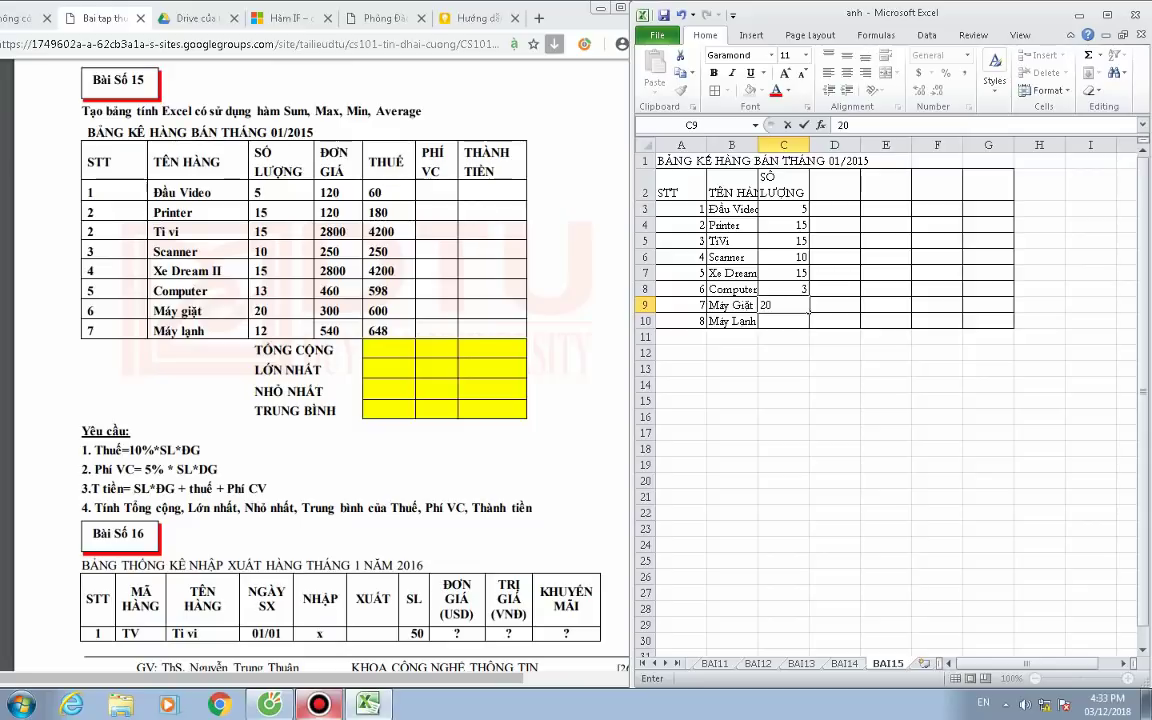
{"action": "left_click", "coordinate": [784, 289]}
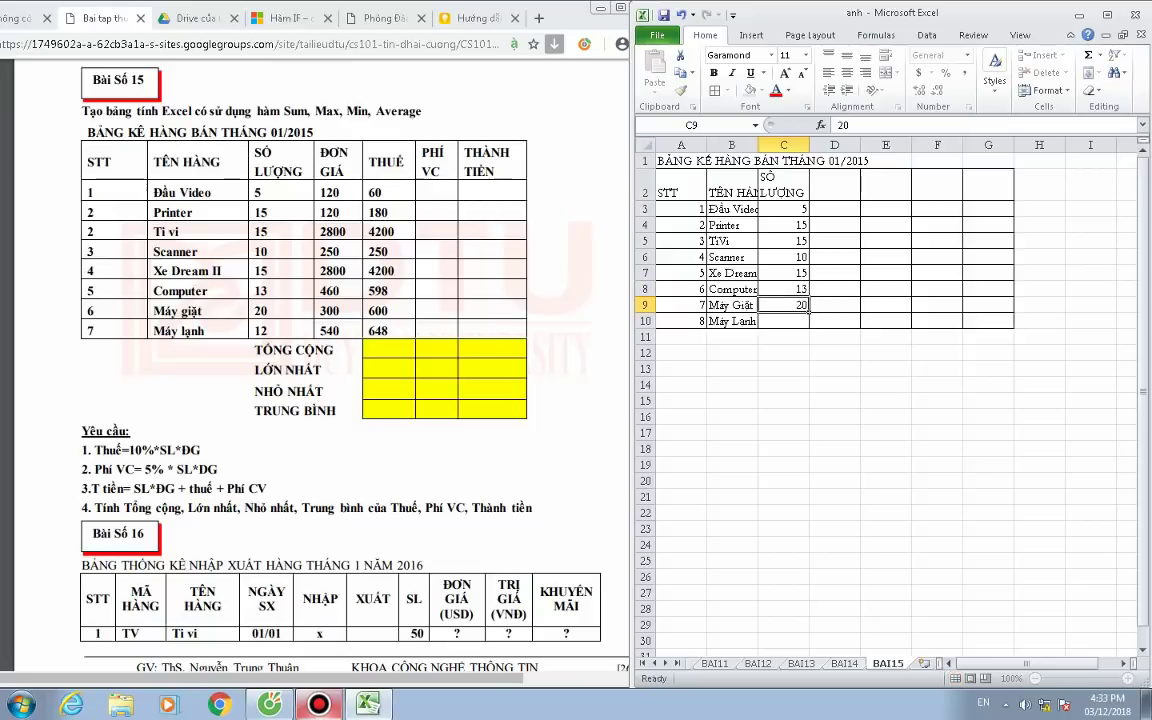
{"action": "type", "text": "13"}
{"action": "key", "text": "Return"}
{"action": "key", "text": "Return"}
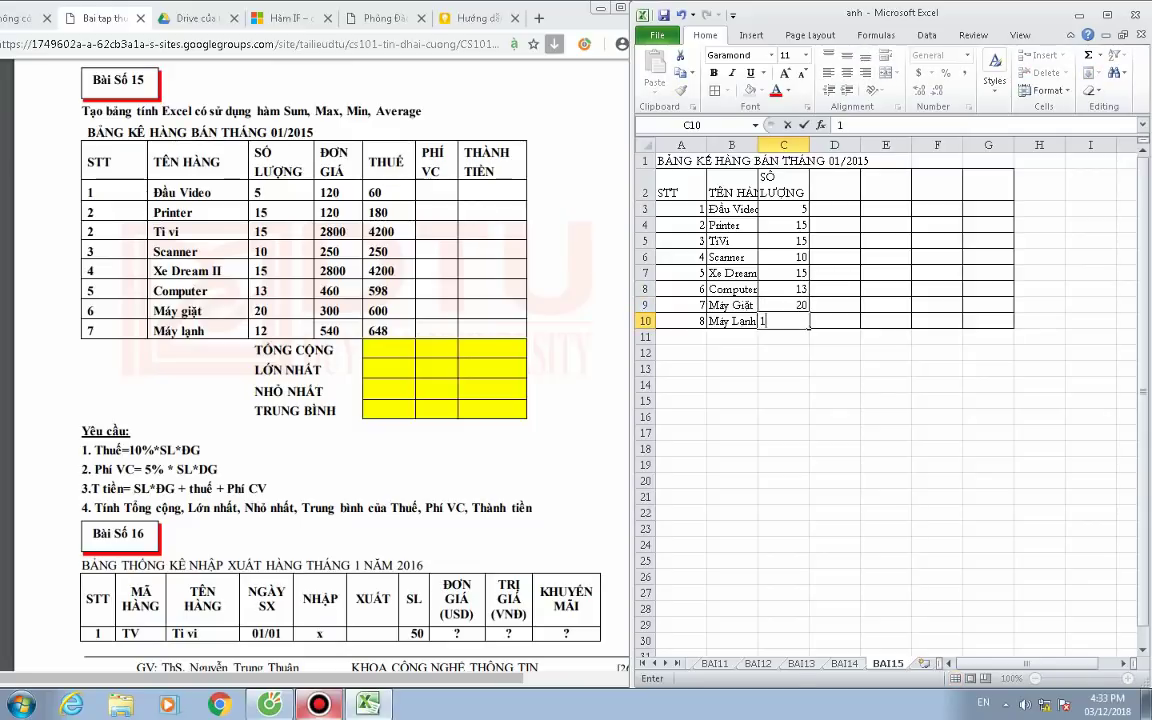
{"action": "type", "text": "12"}
Add the ĐƠN GIÁ header in D2 with unit prices 120 and 120 in D3:D4.
{"action": "left_click", "coordinate": [840, 190]}
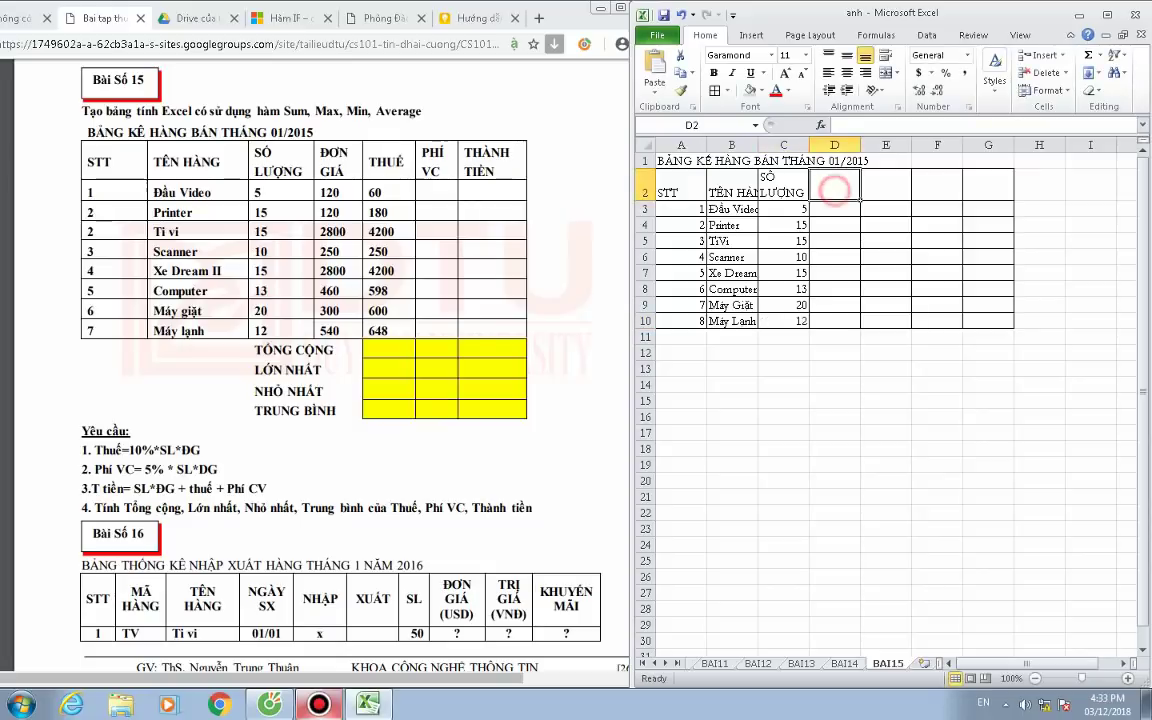
{"action": "type", "text": "ĐƠN "}
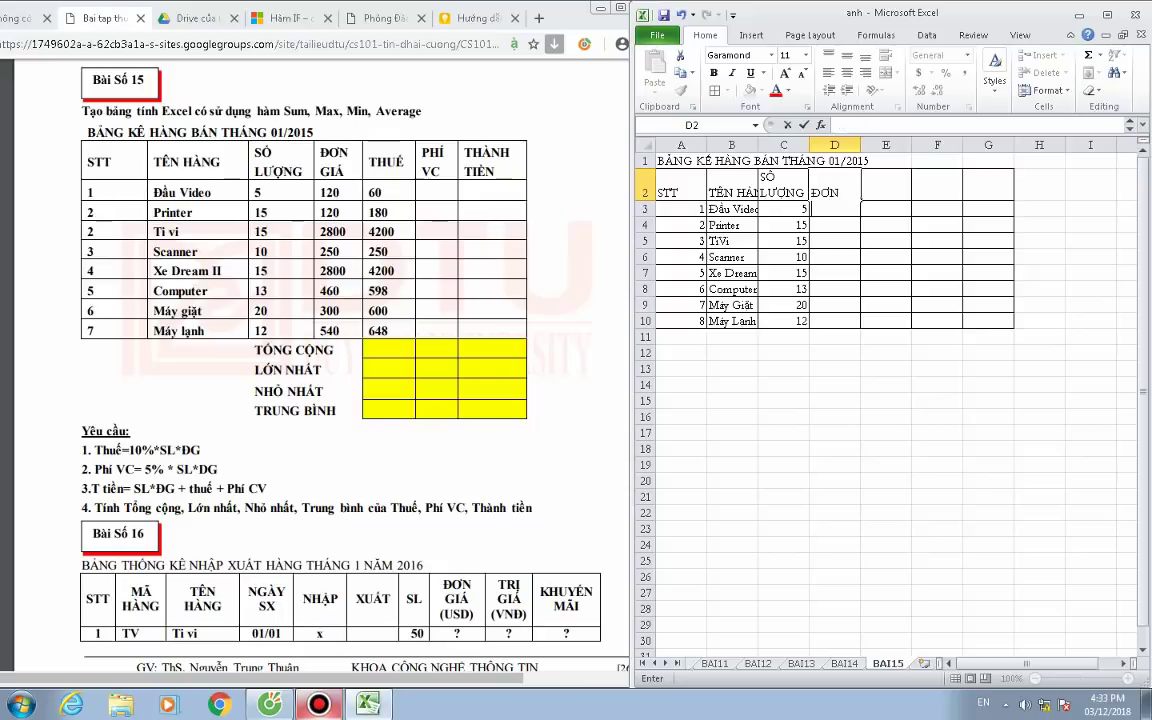
{"action": "type", "text": "GIÁ"}
{"action": "key", "text": "Return"}
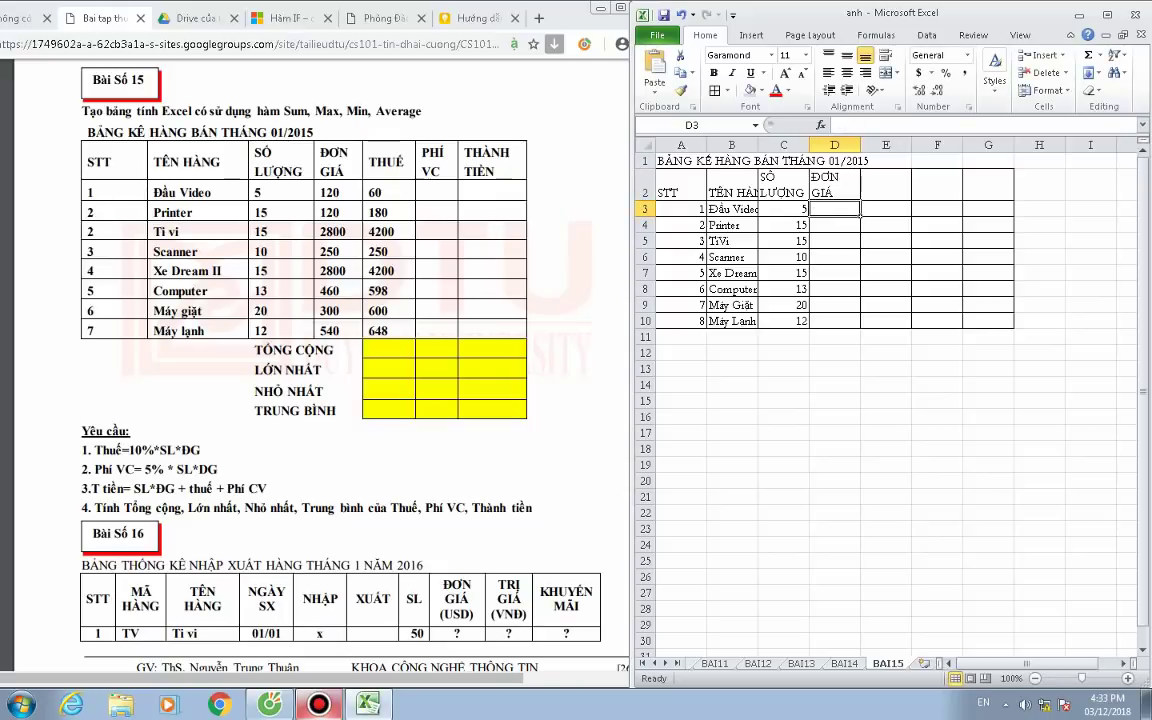
{"action": "type", "text": "120"}
{"action": "key", "text": "Return"}
{"action": "type", "text": "120"}
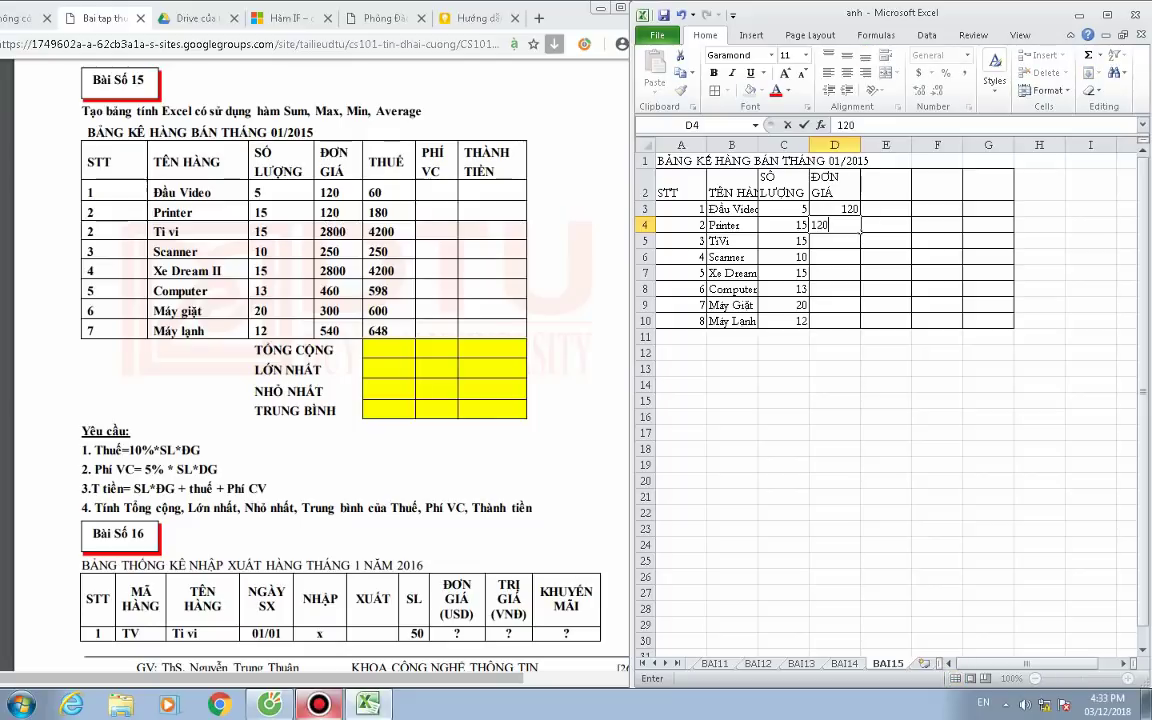
{"action": "type", "text": "280"}
{"action": "key", "text": "BackSpace"}
{"action": "key", "text": "BackSpace"}
{"action": "key", "text": "BackSpace"}
{"action": "key", "text": "Return"}
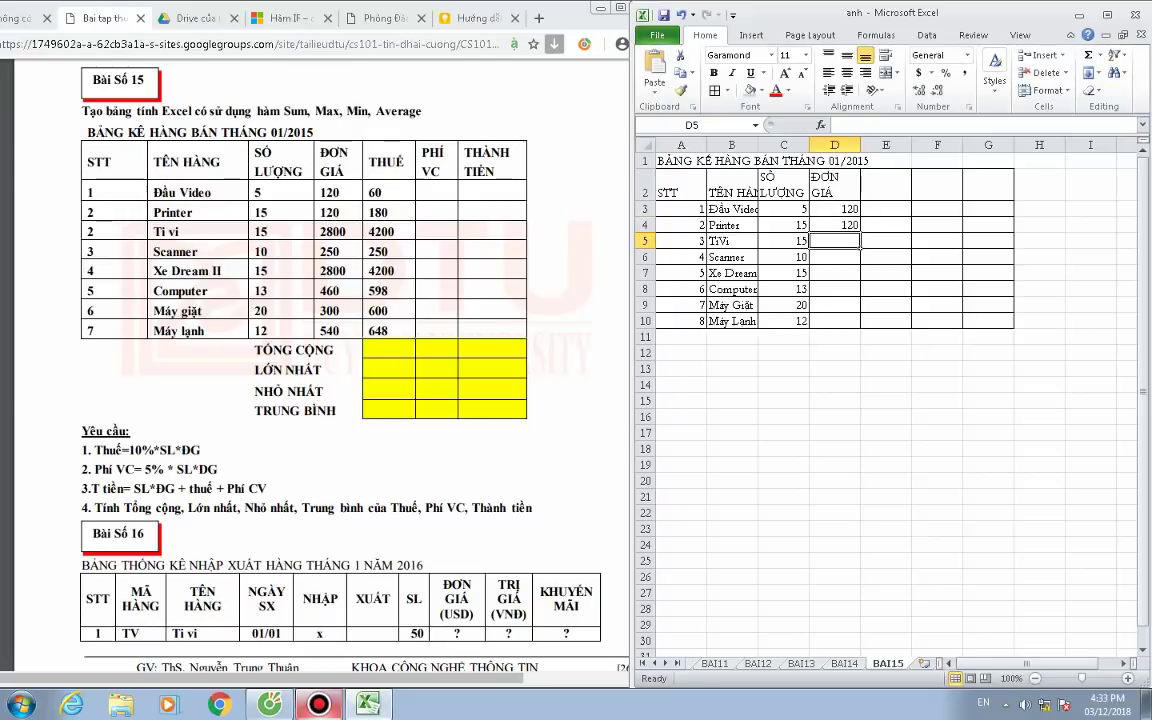
Enter unit prices 2800, 250, 4200, 598 and 600 in D5:D9.
{"action": "type", "text": "2800"}
{"action": "key", "text": "Return"}
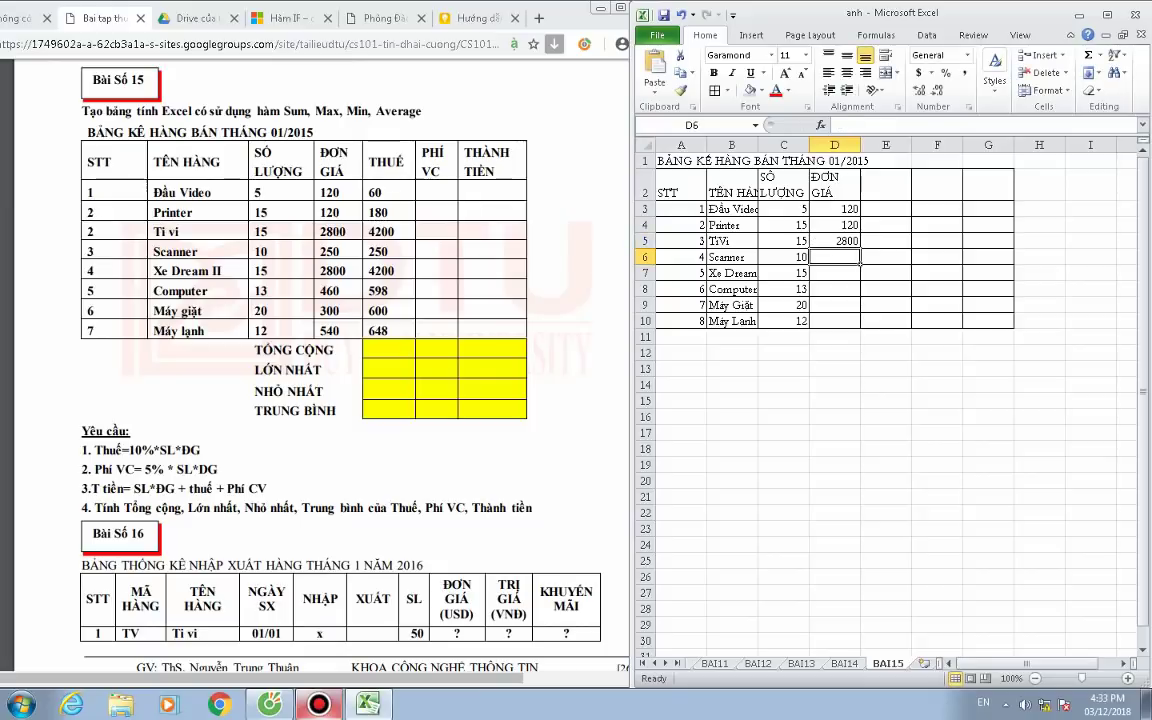
{"action": "type", "text": "250"}
{"action": "key", "text": "Return"}
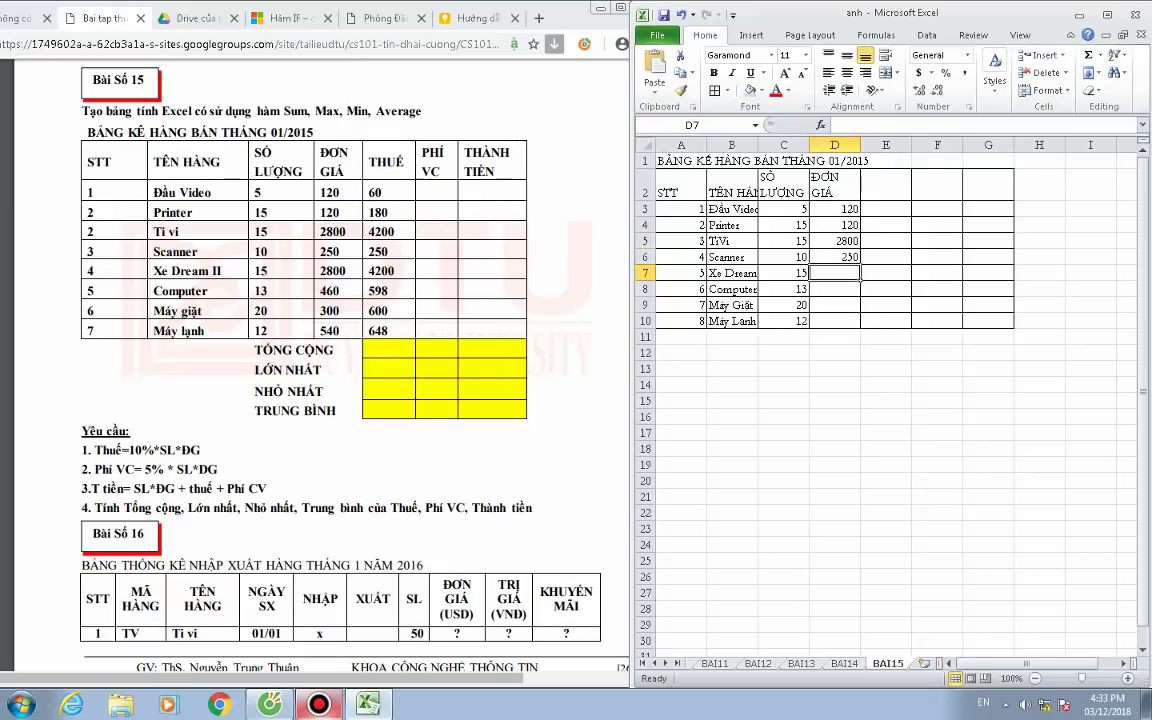
{"action": "type", "text": "4200"}
{"action": "key", "text": "Return"}
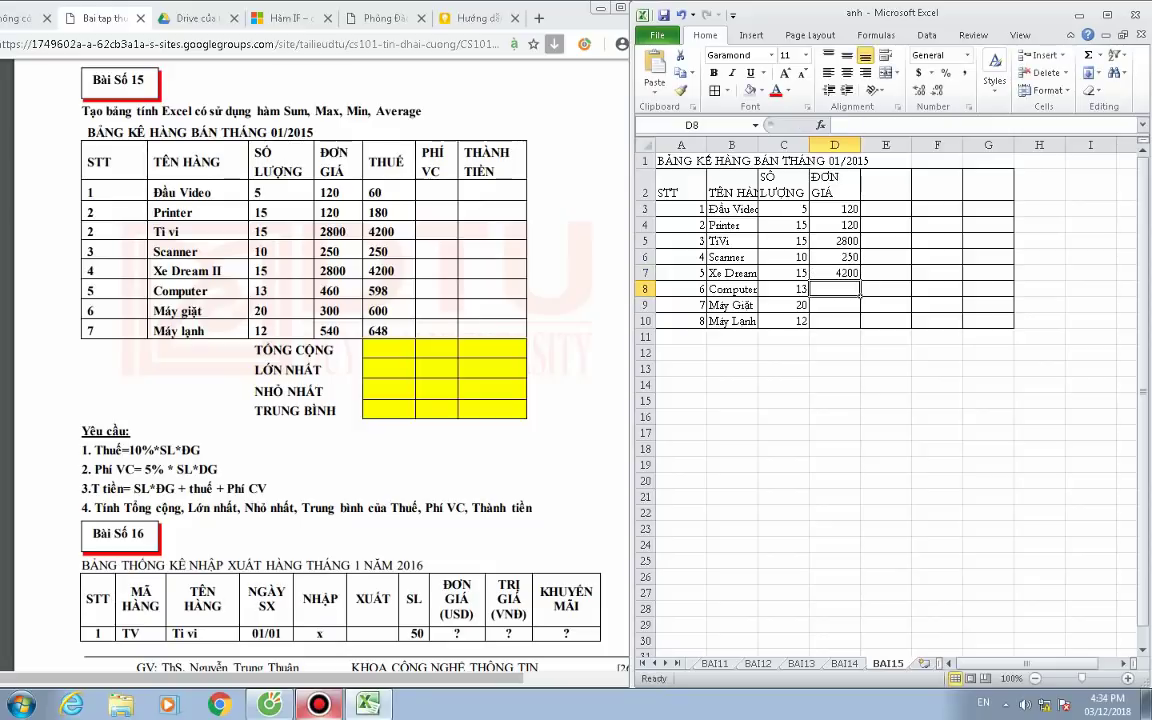
{"action": "type", "text": "598"}
{"action": "key", "text": "Return"}
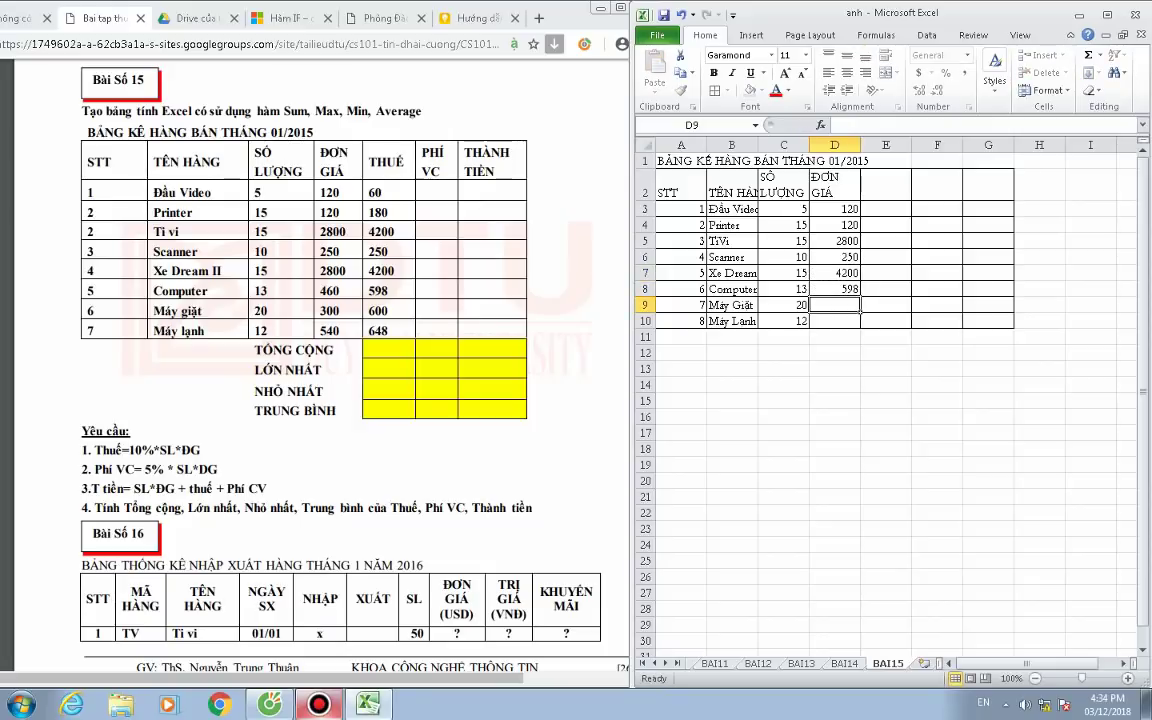
{"action": "type", "text": "600"}
{"action": "key", "text": "Return"}
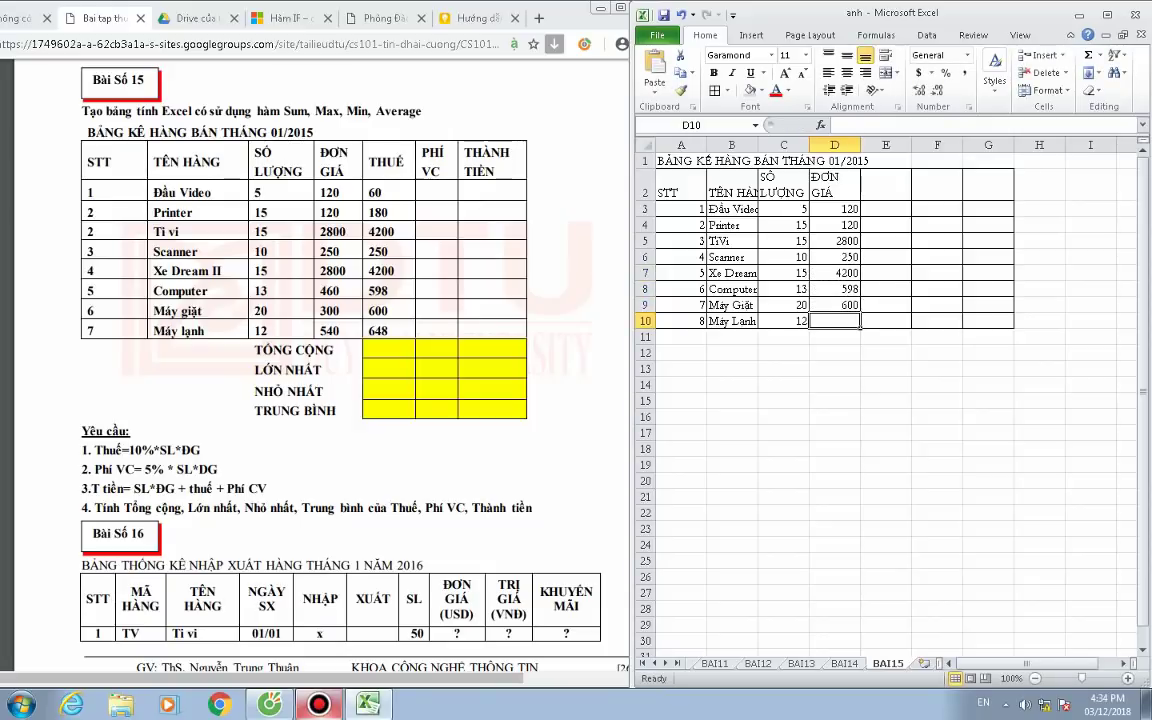
Enter 648 as the last unit price and add the THUẾ header in E2.
{"action": "type", "text": "648"}
{"action": "left_click", "coordinate": [885, 273]}
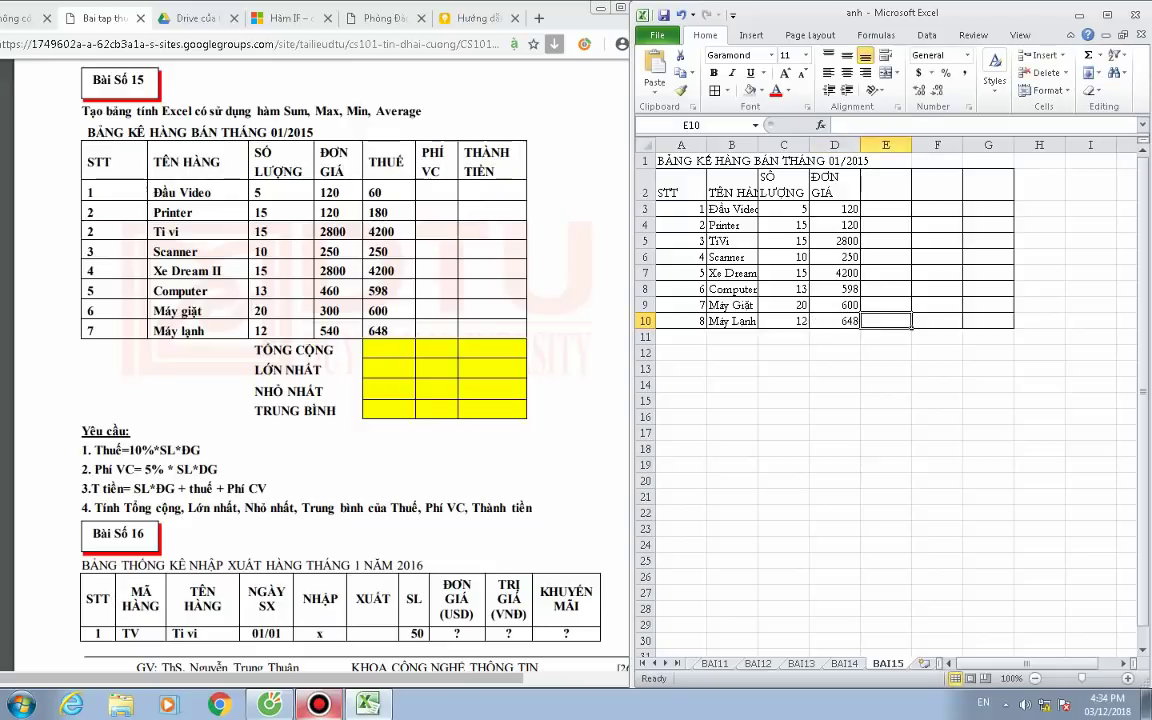
{"action": "key", "text": "Up"}
{"action": "key", "text": "Up"}
{"action": "key", "text": "Up"}
{"action": "key", "text": "Up"}
{"action": "key", "text": "Up"}
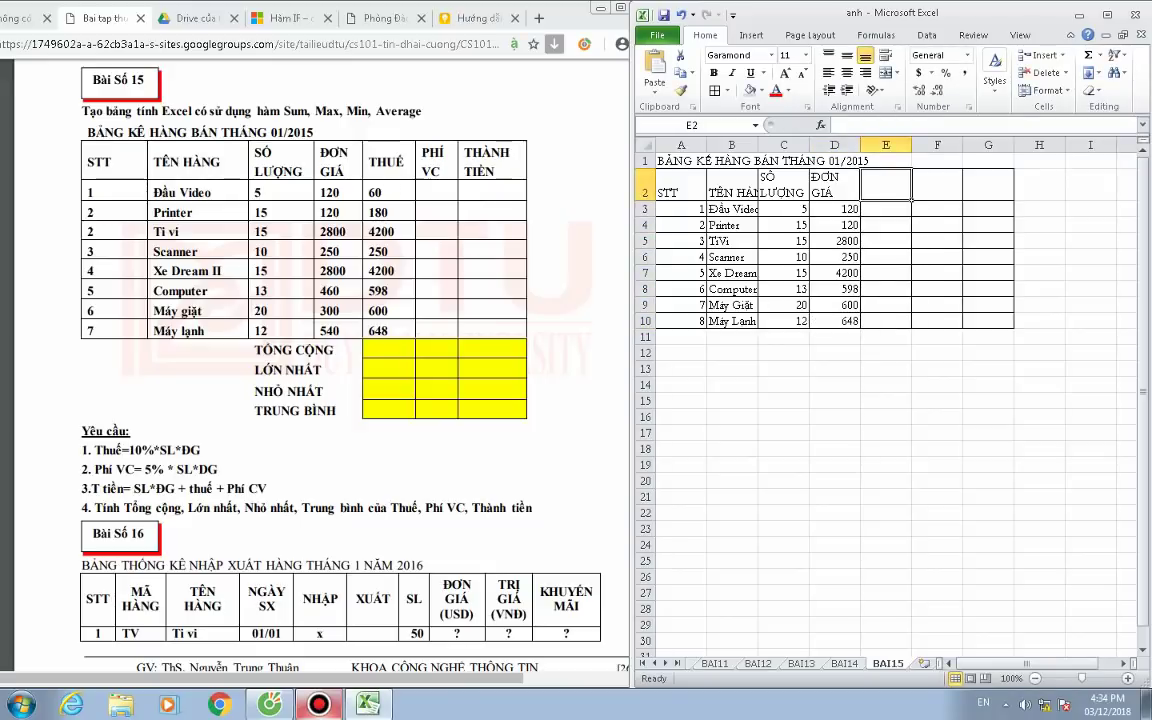
{"action": "type", "text": "THUẾ"}
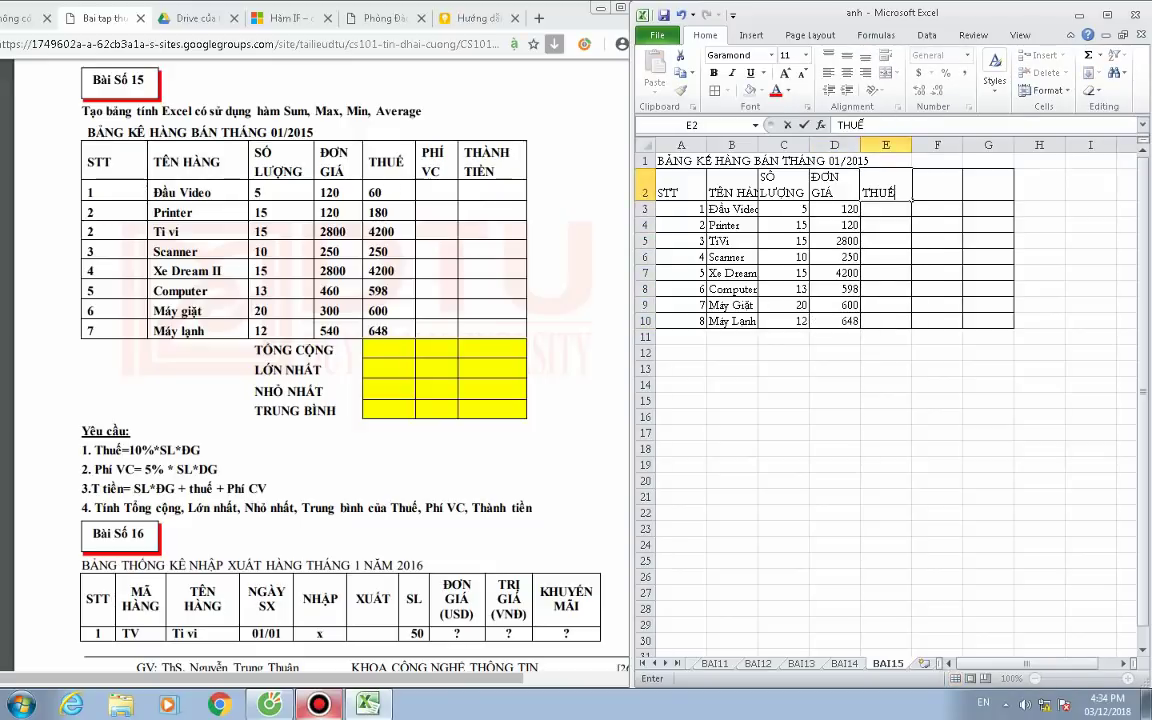
{"action": "key", "text": "Return"}
Enter tax values 60, 180, 4200 and 250 in E3:E6.
{"action": "type", "text": "60"}
{"action": "key", "text": "Return"}
{"action": "type", "text": "1"}
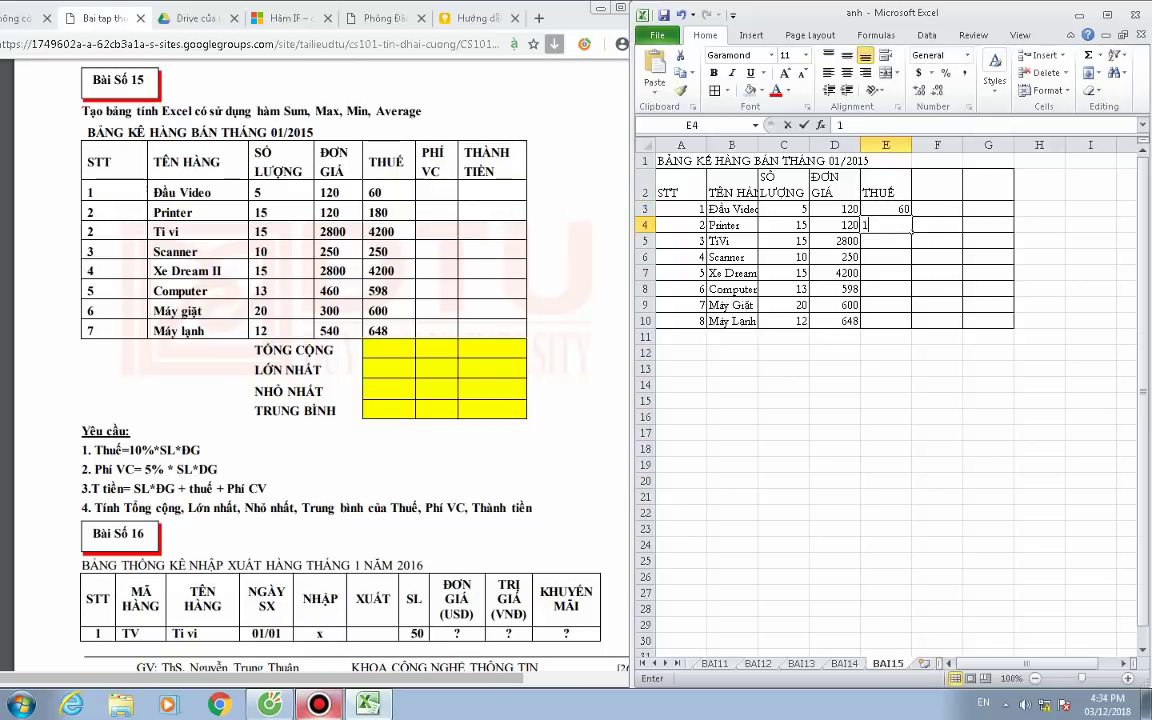
{"action": "type", "text": "80"}
{"action": "key", "text": "Return"}
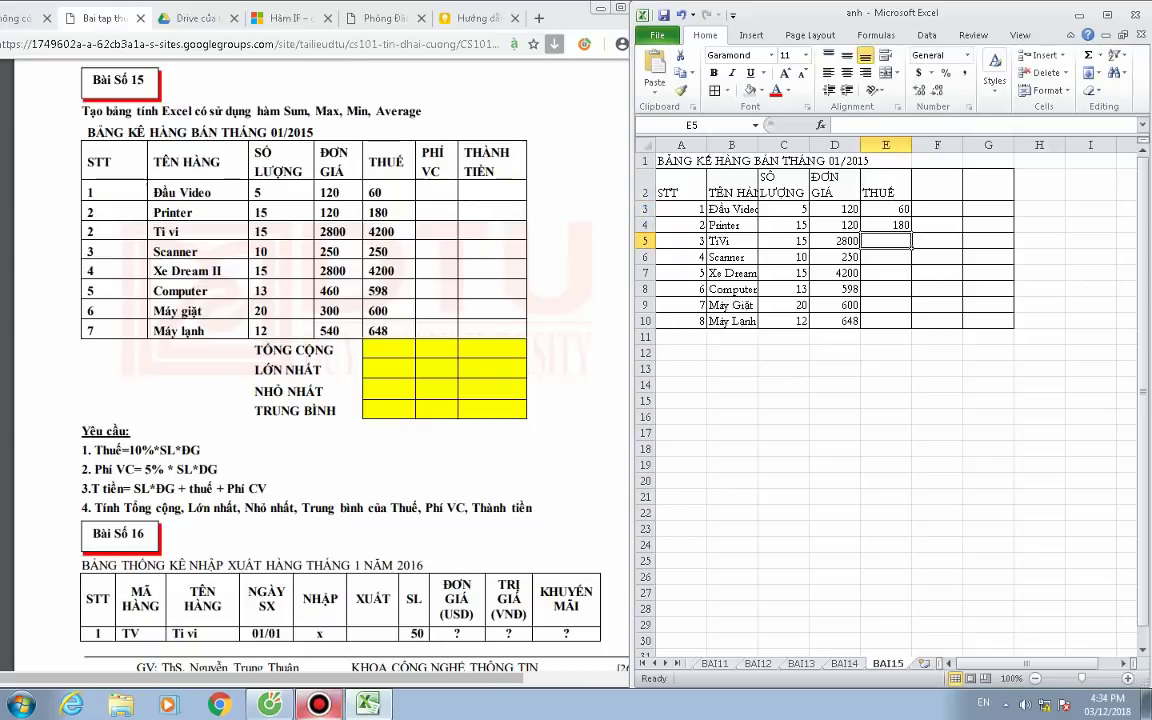
{"action": "type", "text": "4"}
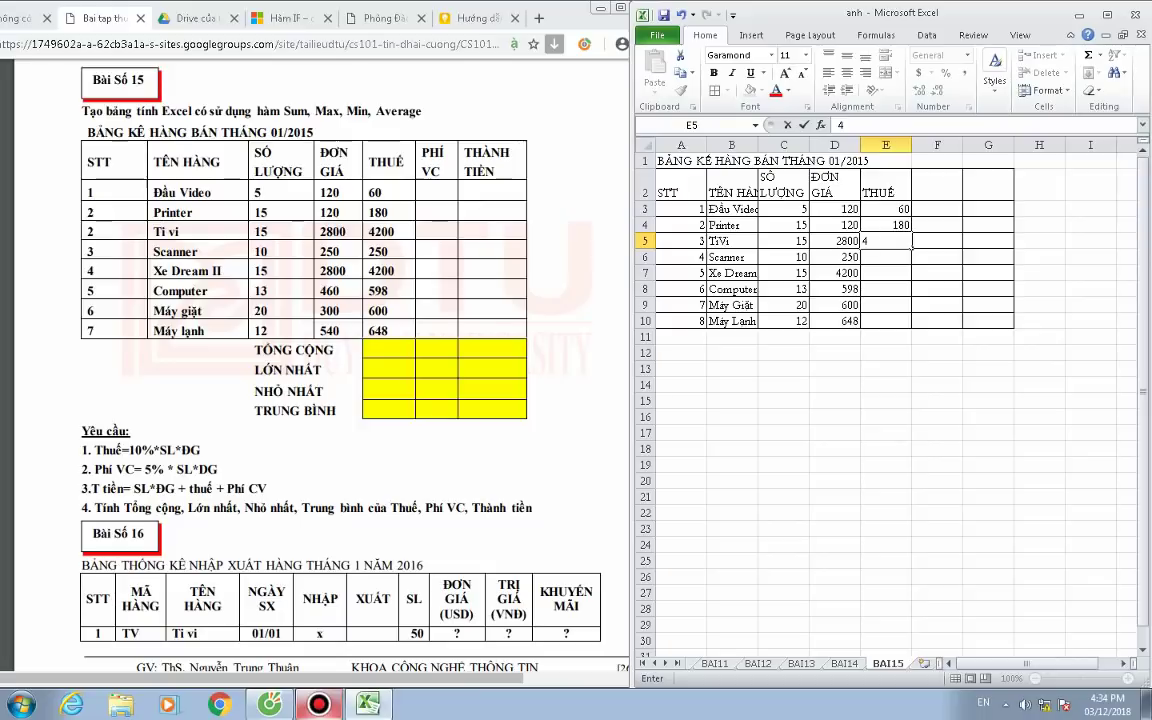
{"action": "type", "text": "200"}
{"action": "key", "text": "Return"}
{"action": "type", "text": "250"}
{"action": "key", "text": "Return"}
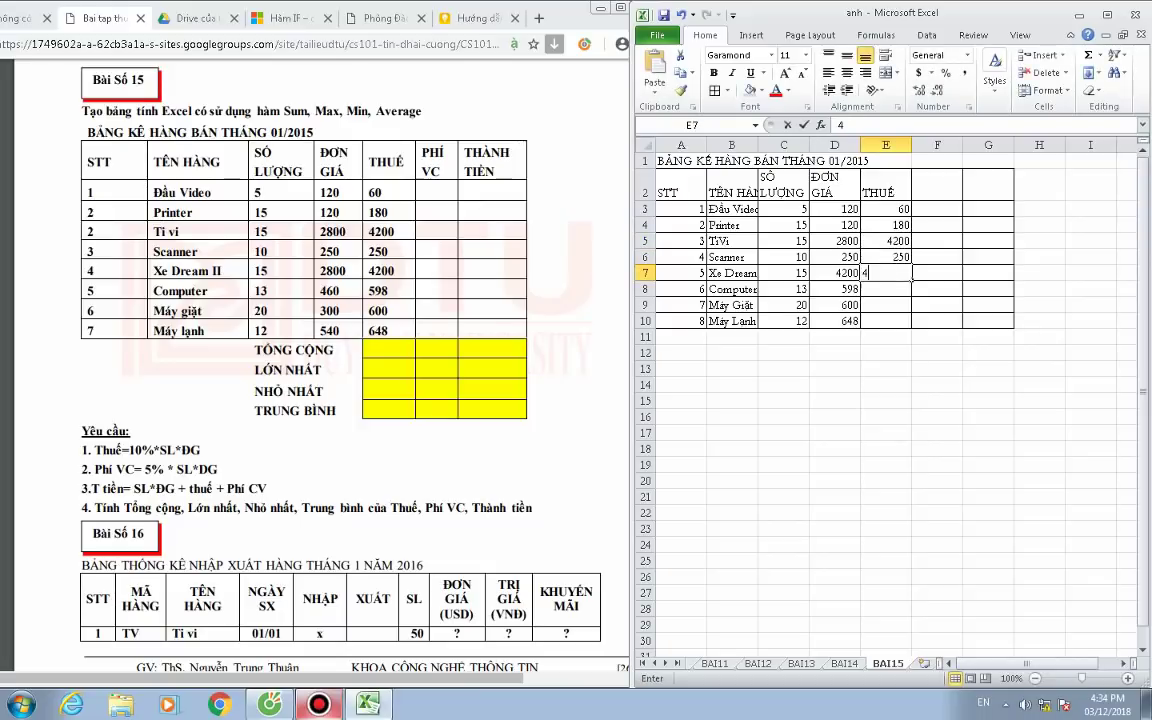
{"action": "type", "text": "4200"}
Enter tax values 4200, 598, 600 and 648 in E7:E10.
{"action": "key", "text": "Return"}
{"action": "type", "text": "598"}
{"action": "key", "text": "Return"}
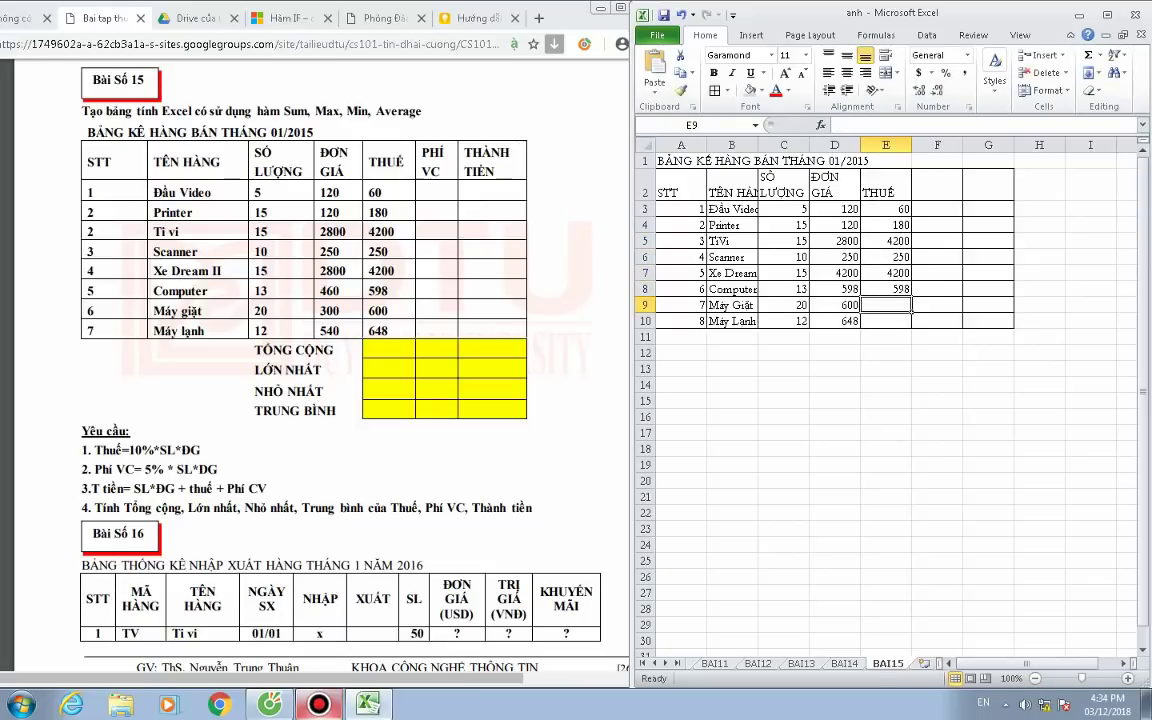
{"action": "type", "text": "600"}
{"action": "key", "text": "Return"}
{"action": "type", "text": "648"}
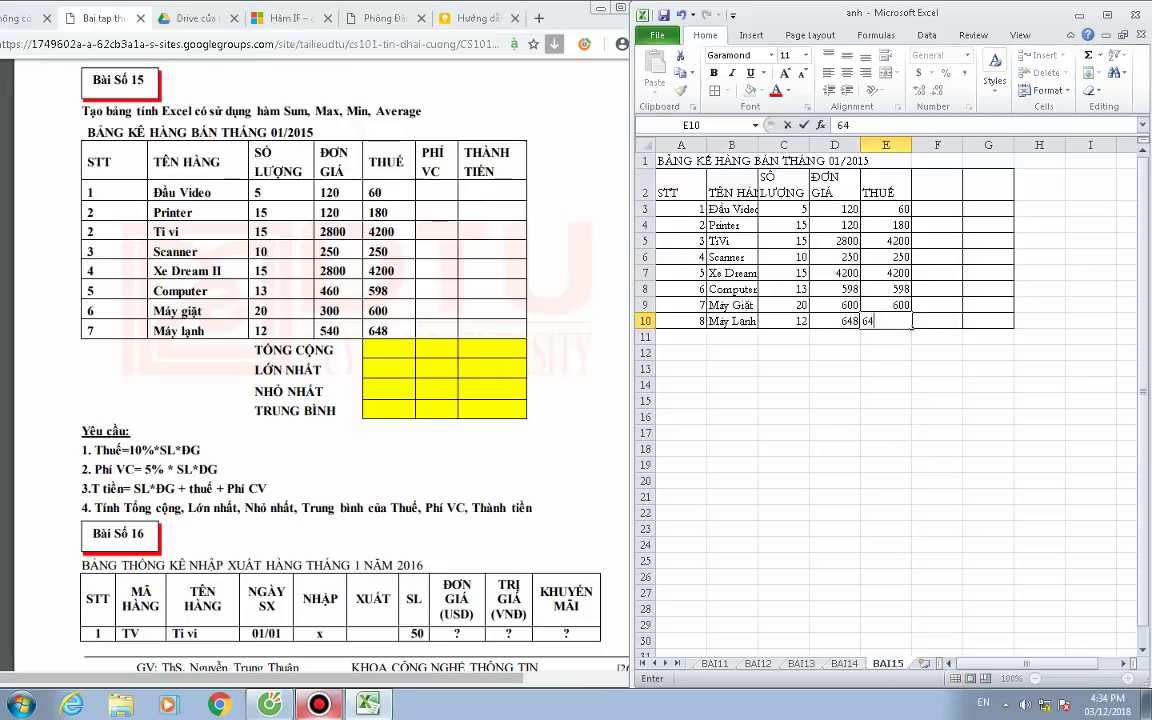
{"action": "left_click", "coordinate": [937, 305]}
Add the two-line PHÍ VC header in F2.
{"action": "key", "text": "Up"}
{"action": "key", "text": "Up"}
{"action": "key", "text": "Up"}
{"action": "key", "text": "Up"}
{"action": "key", "text": "Up"}
{"action": "key", "text": "Up"}
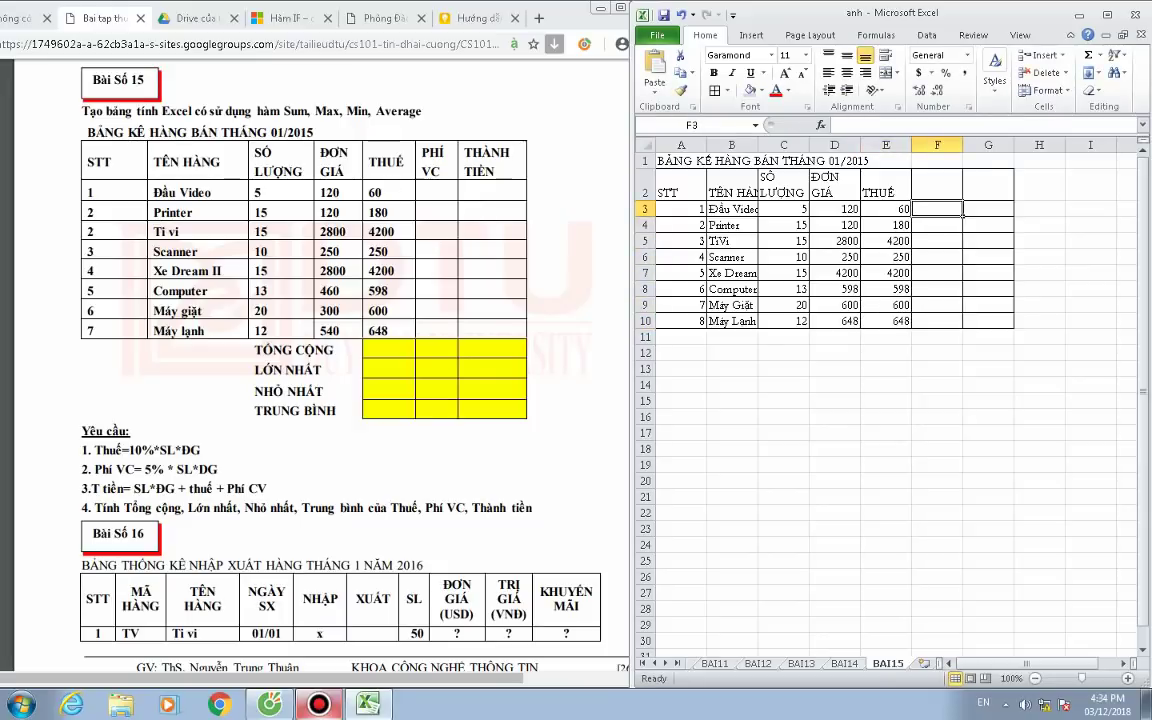
{"action": "key", "text": "Up"}
{"action": "type", "text": "PH"}
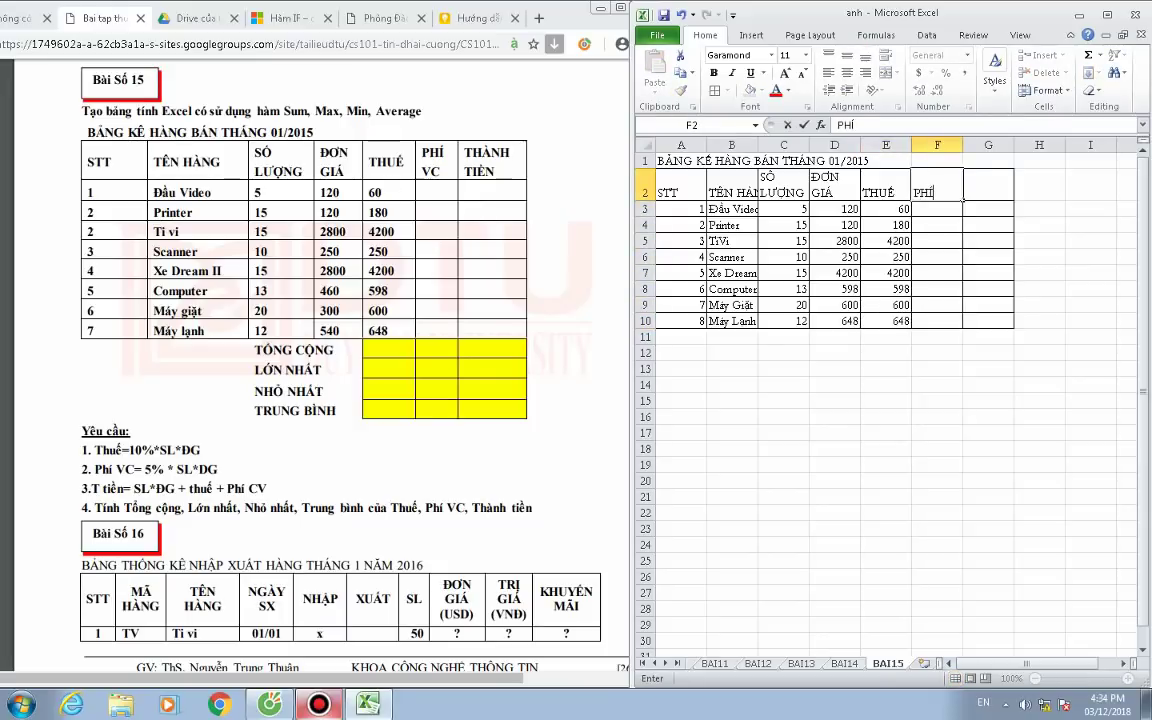
{"action": "key", "text": "alt+Return"}
{"action": "type", "text": "VC"}
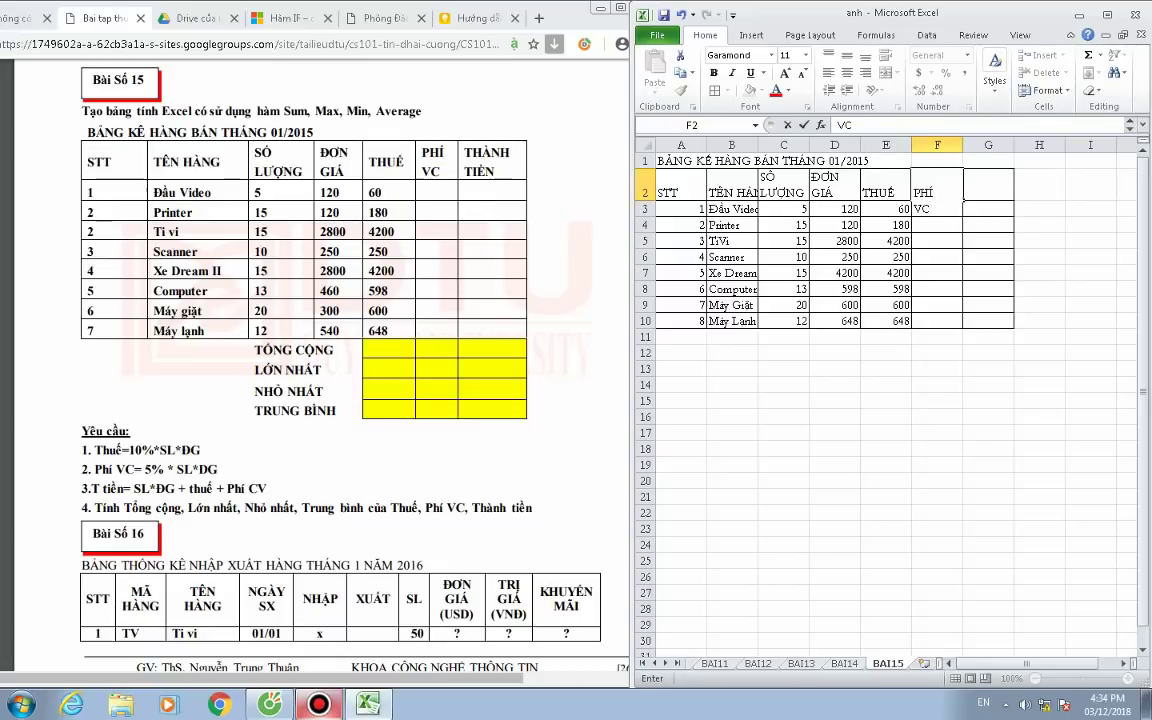
{"action": "key", "text": "Tab"}
Add the THÀNH TIỀN header in G2, retyping it to fix the spelling.
{"action": "type", "text": "T"}
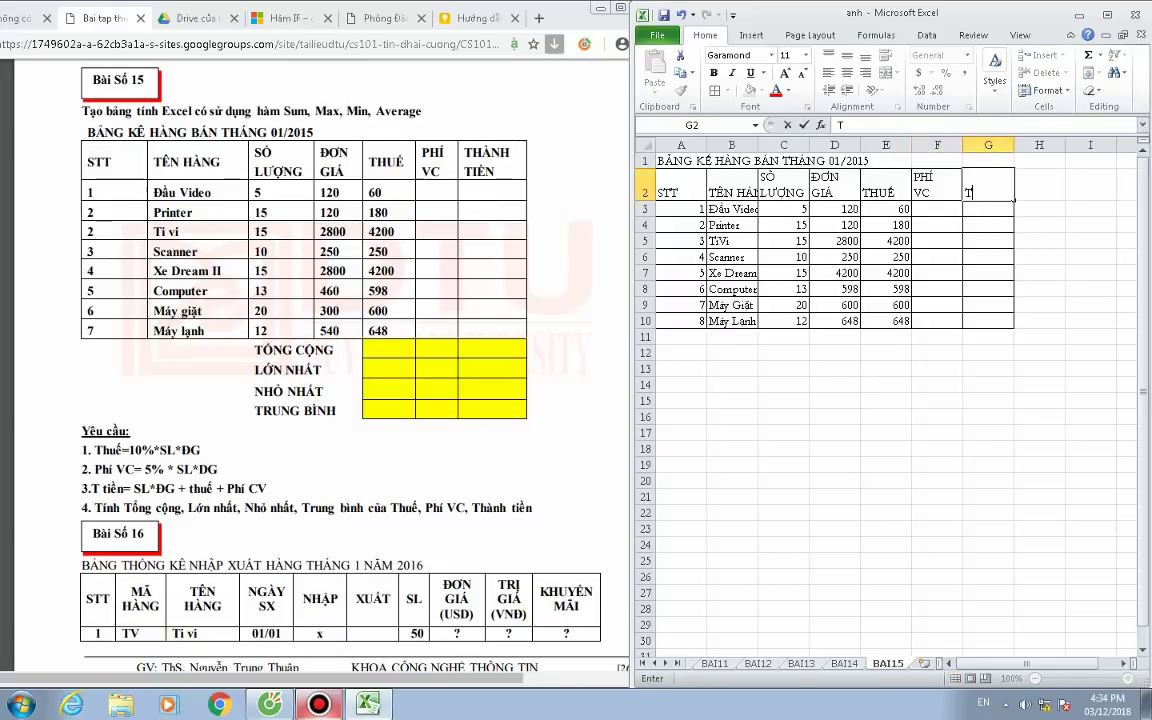
{"action": "type", "text": "HÀNH"}
{"action": "type", "text": " TIE"}
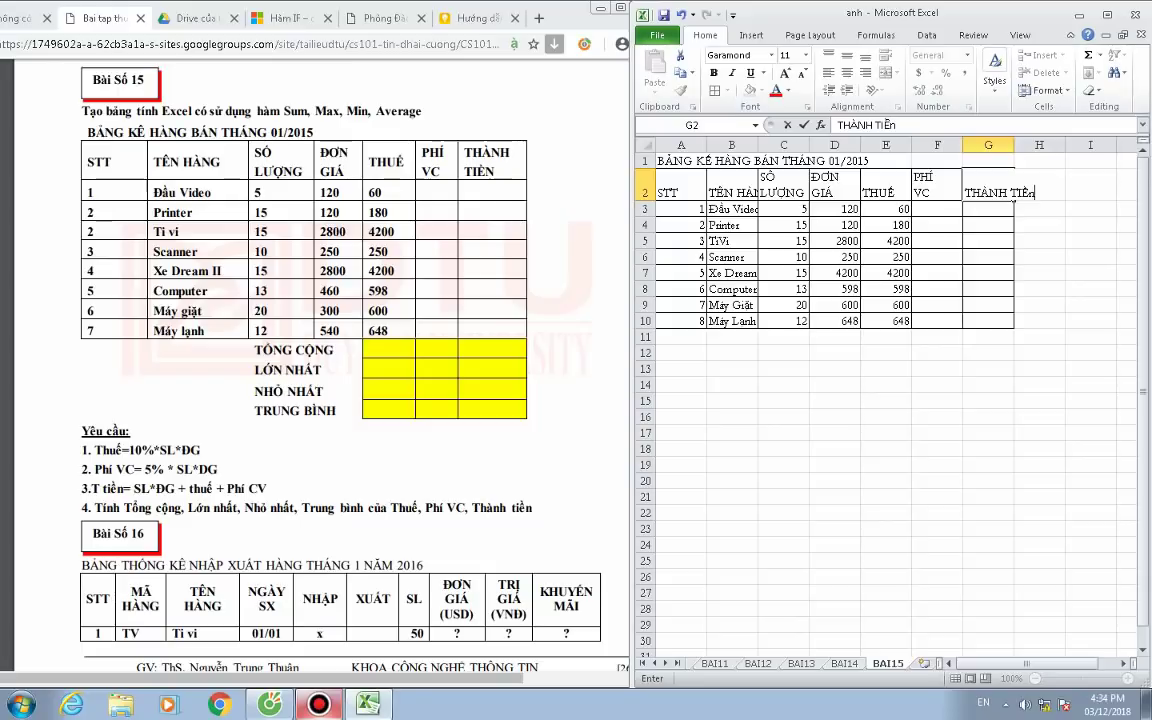
{"action": "type", "text": "Ền"}
{"action": "key", "text": "Return"}
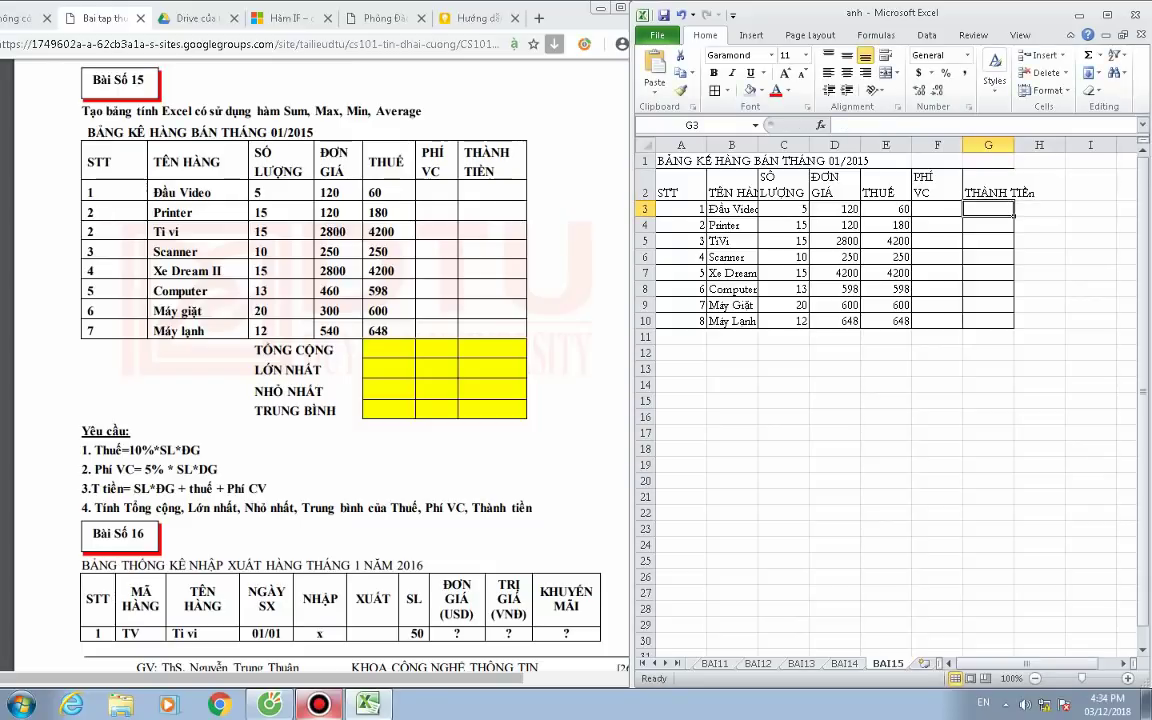
{"action": "left_click", "coordinate": [1000, 190]}
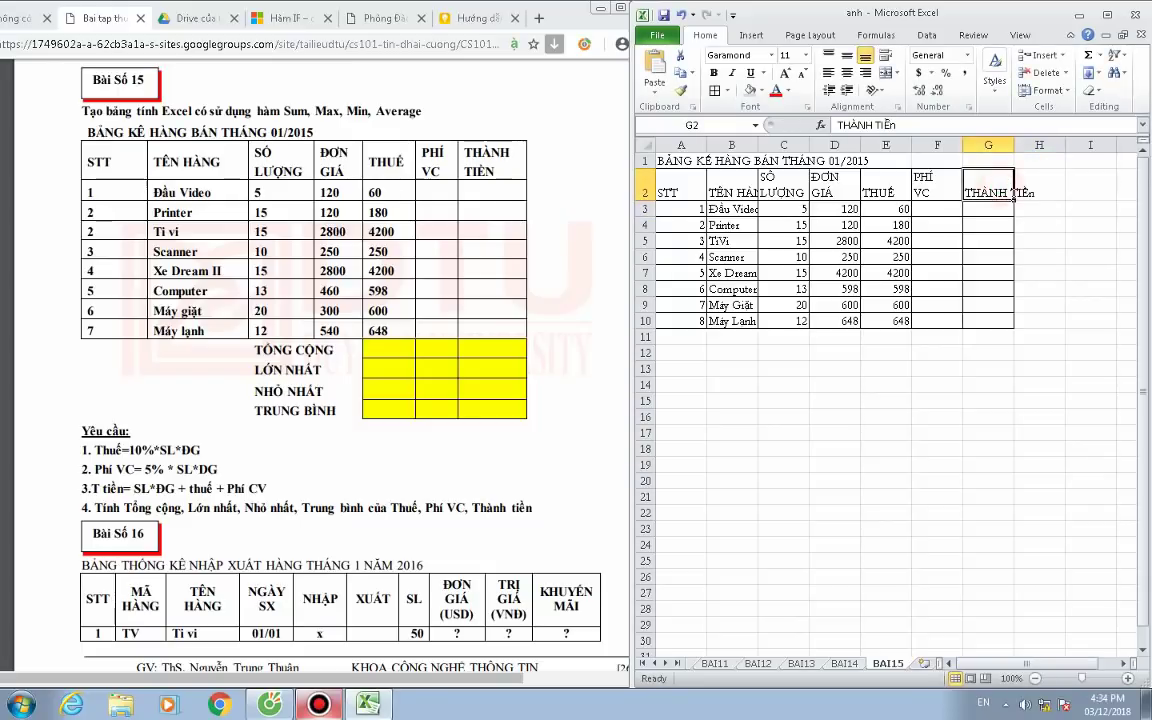
{"action": "type", "text": "THÀ"}
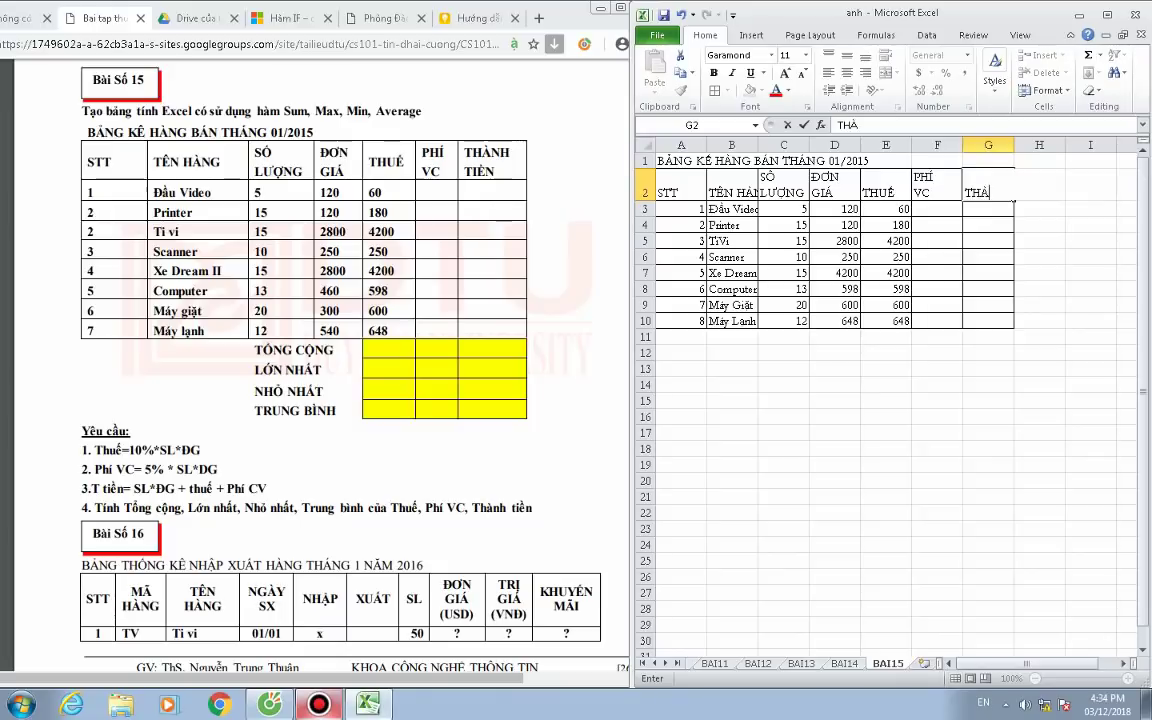
{"action": "type", "text": "NH"}
{"action": "type", "text": " TIE"}
{"action": "type", "text": "N"}
Commit the THÀNH TIỀN header and AutoFit columns G, B and A.
{"action": "left_click", "coordinate": [988, 416]}
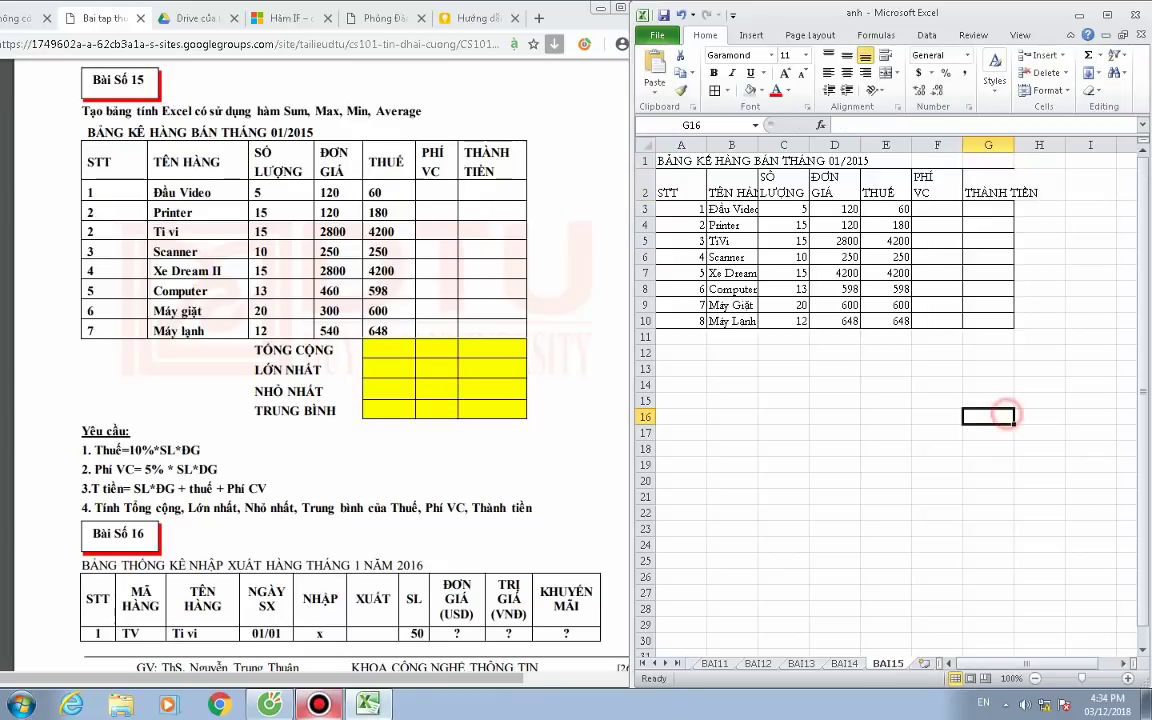
{"action": "double_click", "coordinate": [1014, 145]}
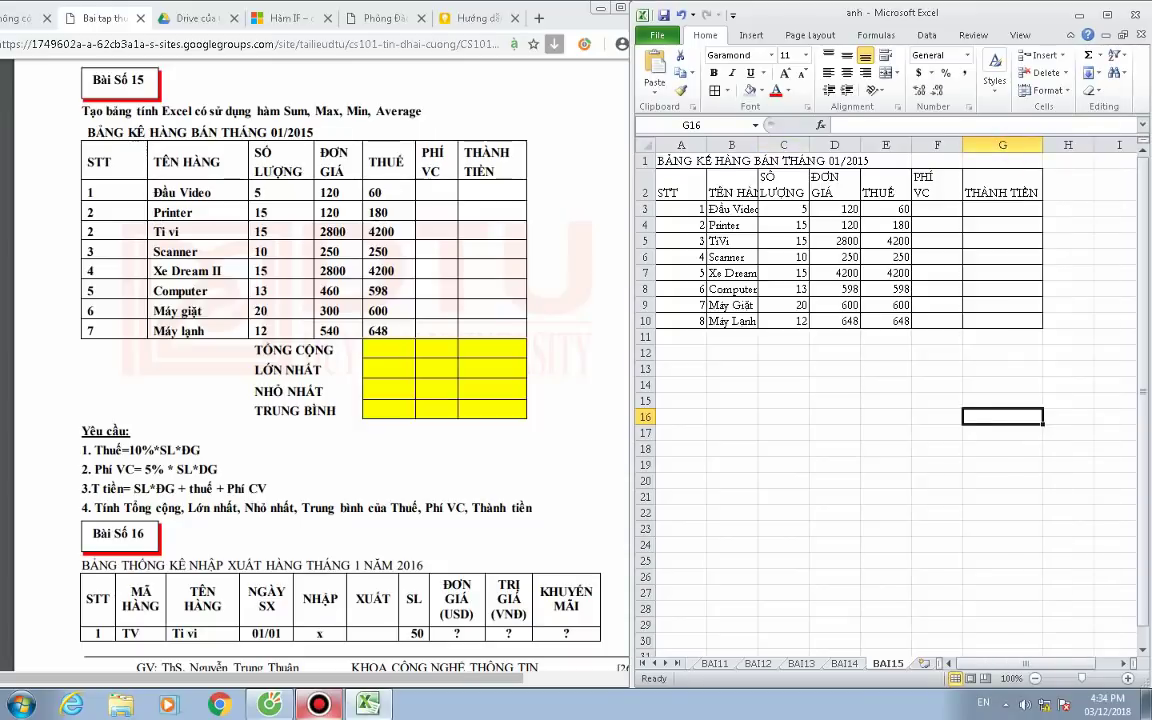
{"action": "double_click", "coordinate": [758, 145]}
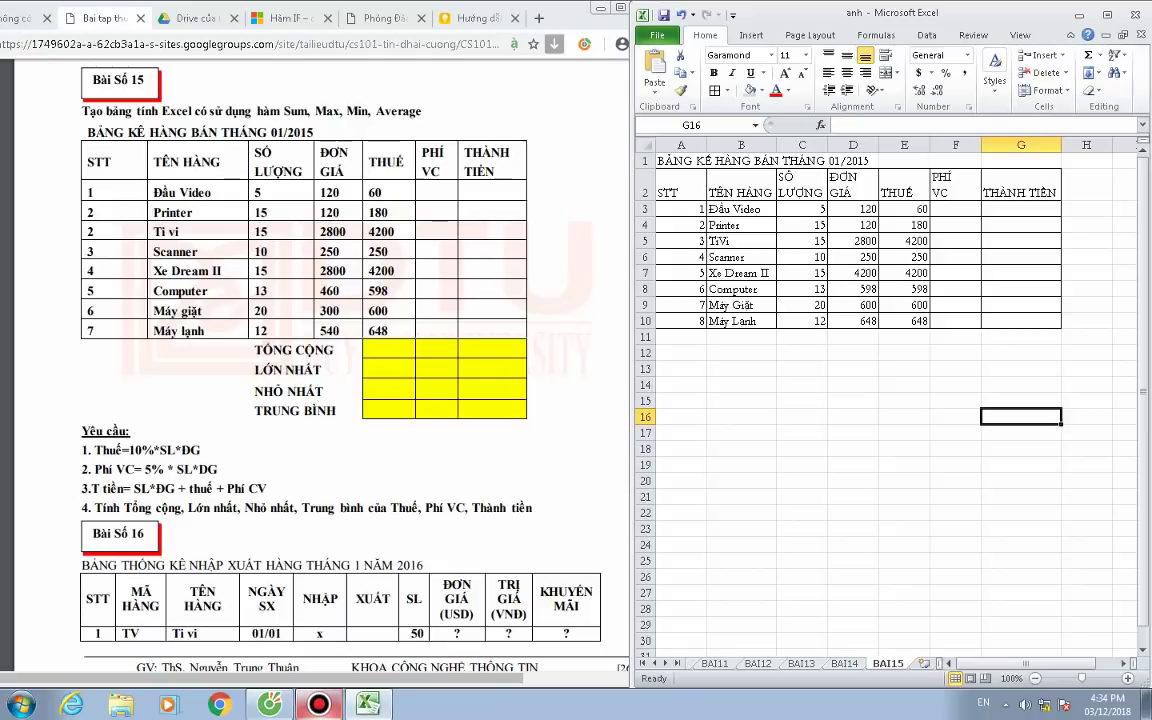
{"action": "double_click", "coordinate": [706, 145]}
Narrow column A to a slim STT column and fine-tune widths of columns C, D and F.
{"action": "left_click_drag", "start_coordinate": [878, 145], "coordinate": [685, 145]}
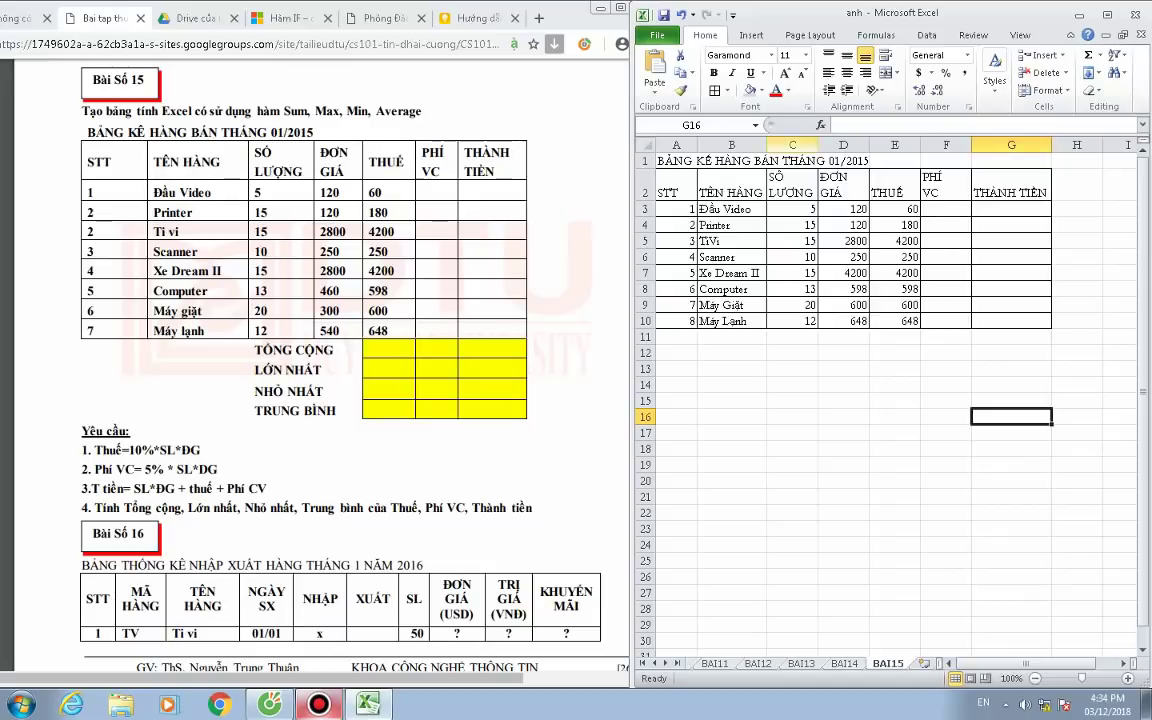
{"action": "left_click_drag", "start_coordinate": [766, 145], "coordinate": [850, 145]}
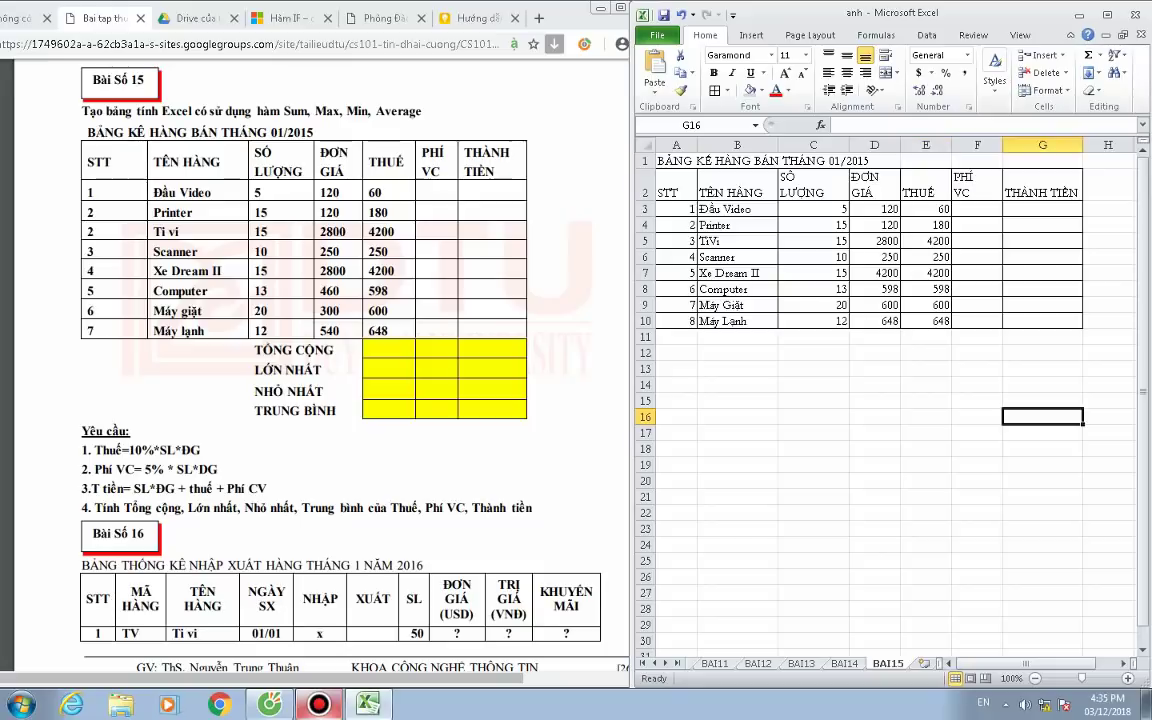
{"action": "left_click_drag", "start_coordinate": [900, 145], "coordinate": [963, 145]}
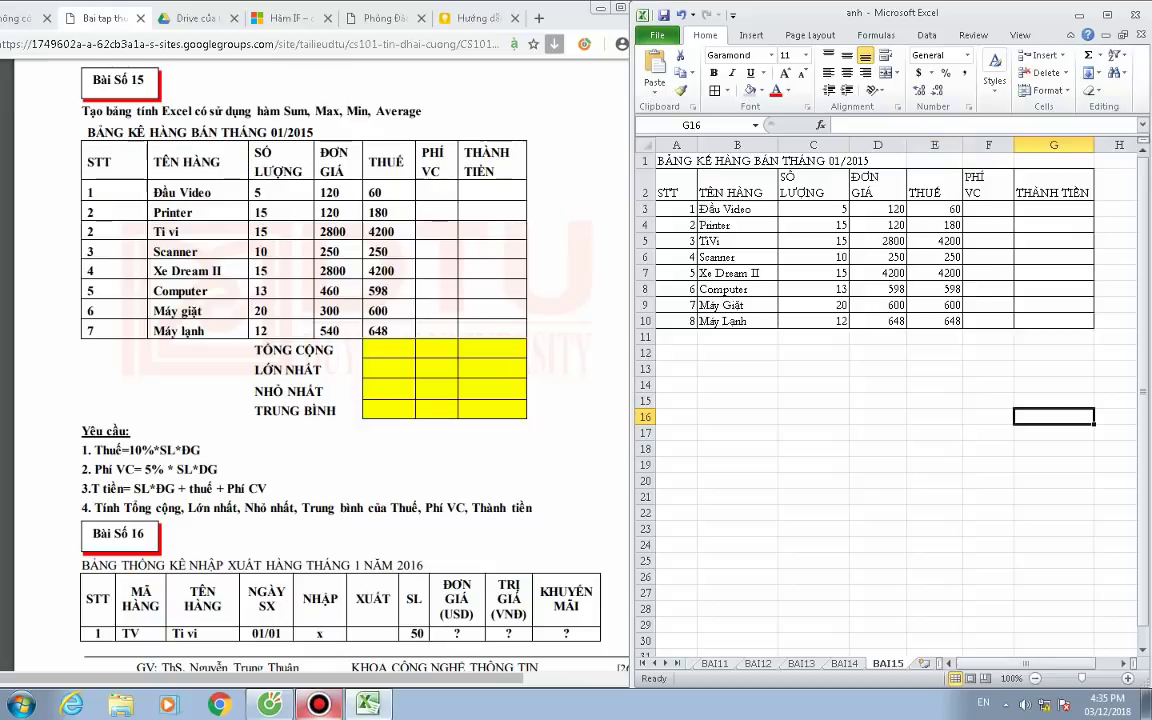
{"action": "left_click_drag", "start_coordinate": [849, 145], "coordinate": [842, 145]}
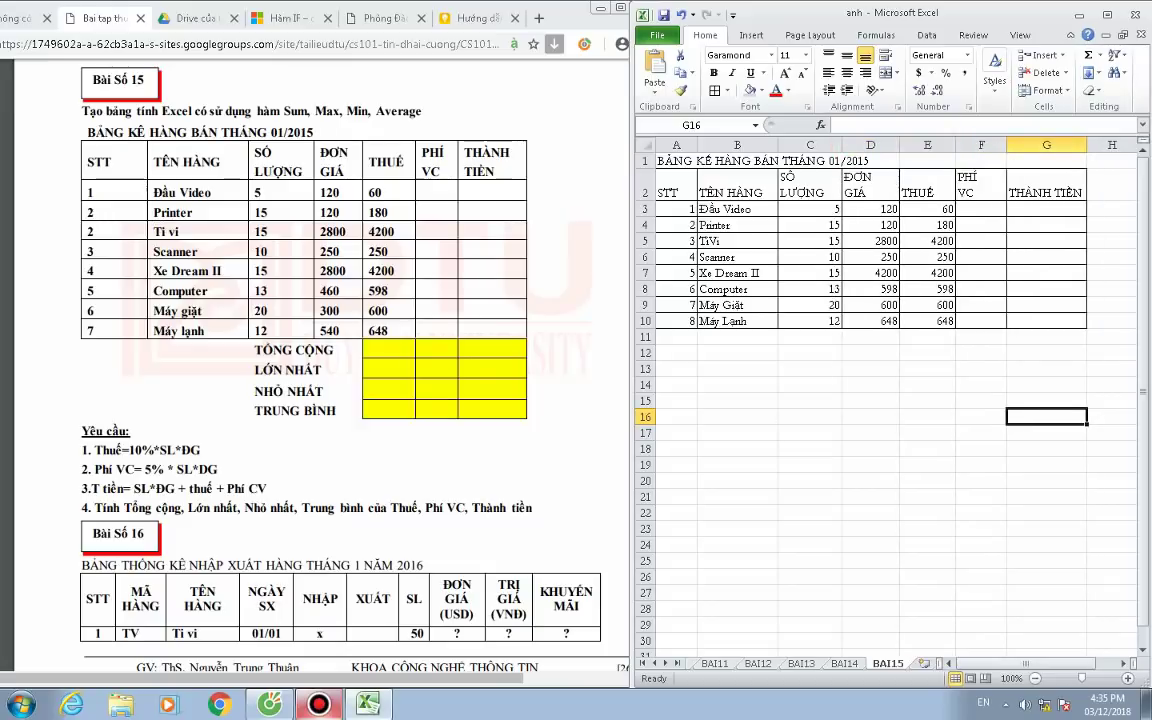
{"action": "left_click_drag", "start_coordinate": [1008, 146], "coordinate": [1018, 146]}
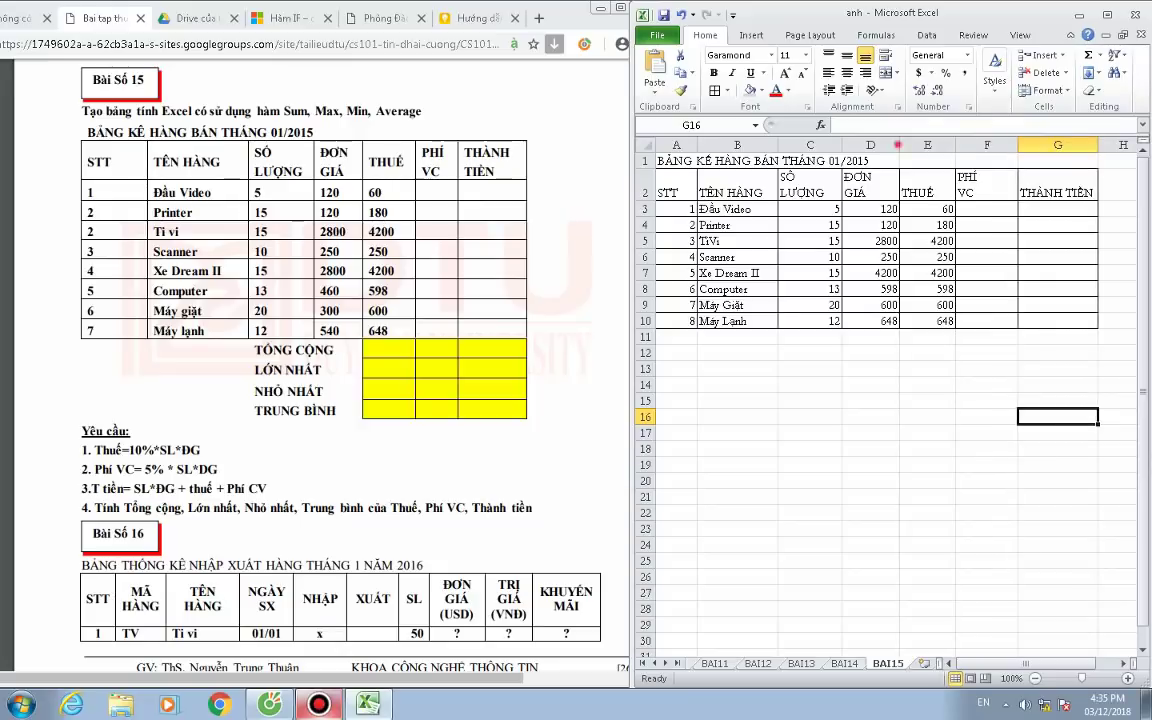
{"action": "left_click_drag", "start_coordinate": [898, 145], "coordinate": [901, 145]}
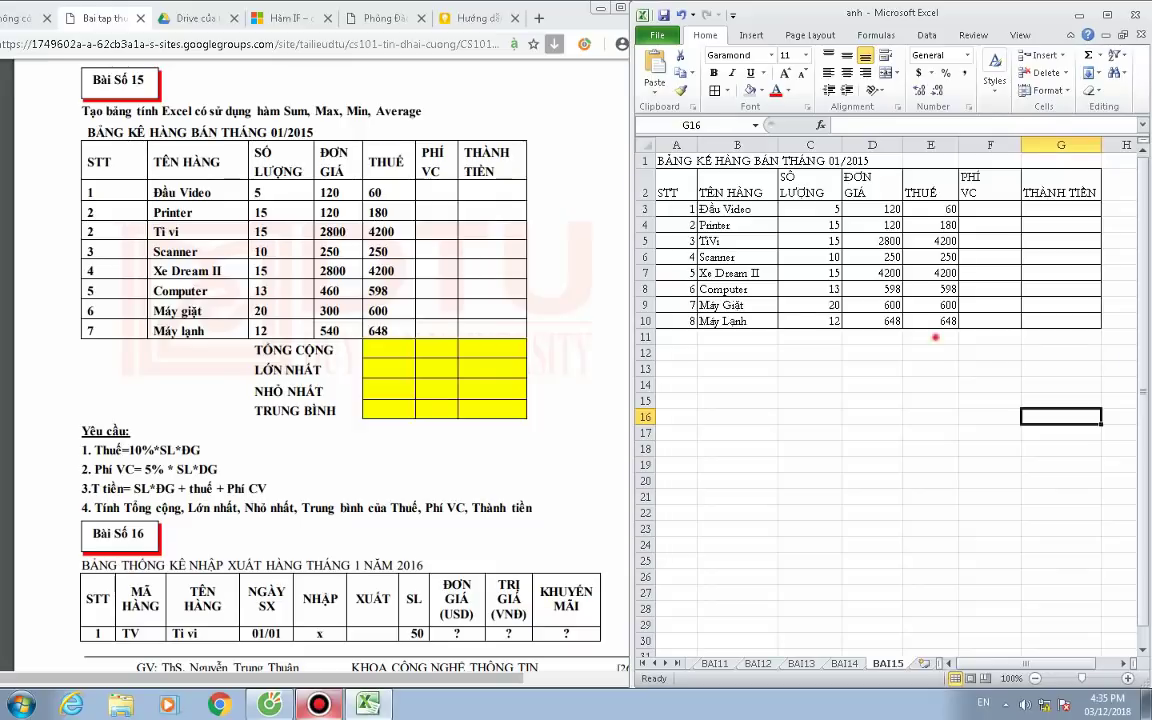
Apply All Borders to the empty block E11:G14.
{"action": "mouse_move", "coordinate": [930, 337]}
{"action": "left_mouse_down"}
{"action": "mouse_move", "coordinate": [930, 352]}
{"action": "mouse_move", "coordinate": [1060, 384]}
{"action": "left_mouse_up"}
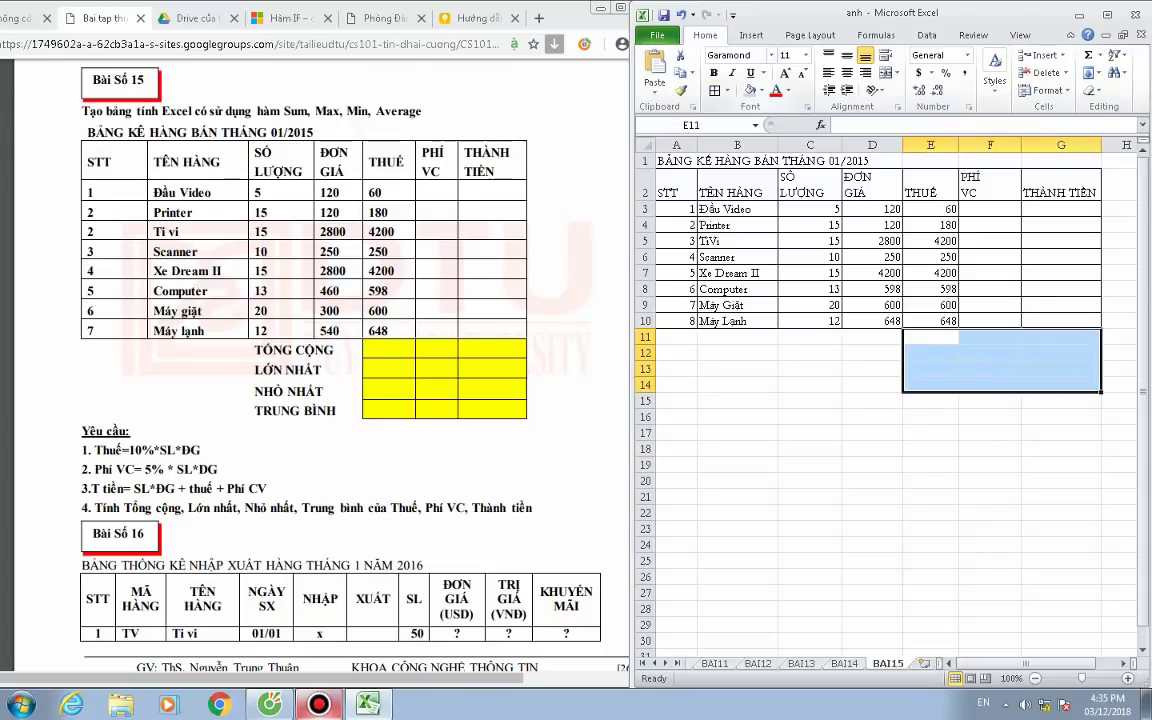
{"action": "left_click", "coordinate": [727, 90]}
{"action": "left_click", "coordinate": [733, 222]}
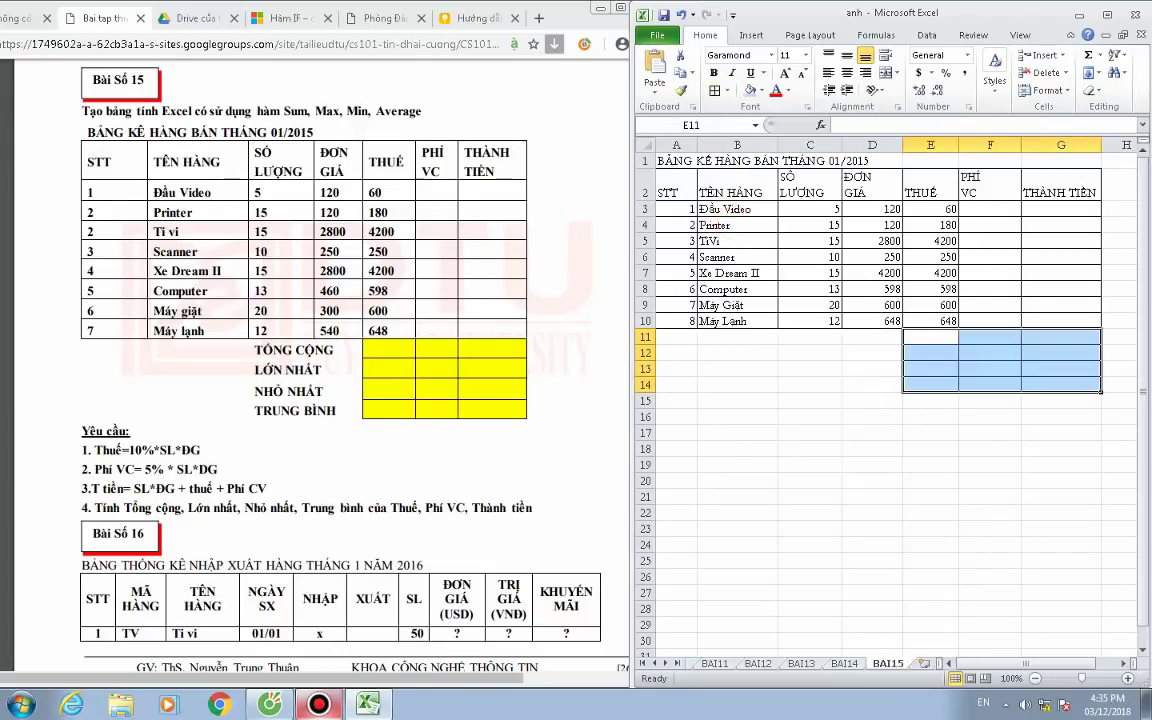
Enter the labels TỔNG CỘNG:, LỚN NHẤT:, NHỎ NHẤT: and TRUNG BÌNH: in C11:C14.
{"action": "left_click", "coordinate": [808, 337]}
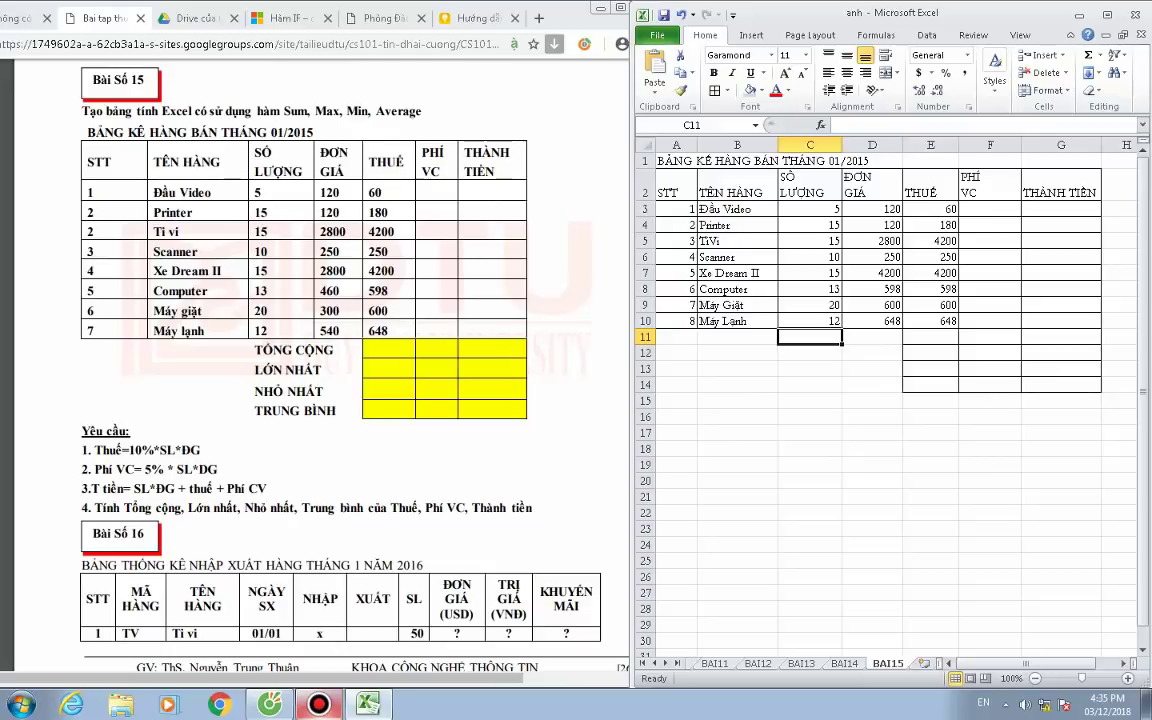
{"action": "type", "text": "TỔ"}
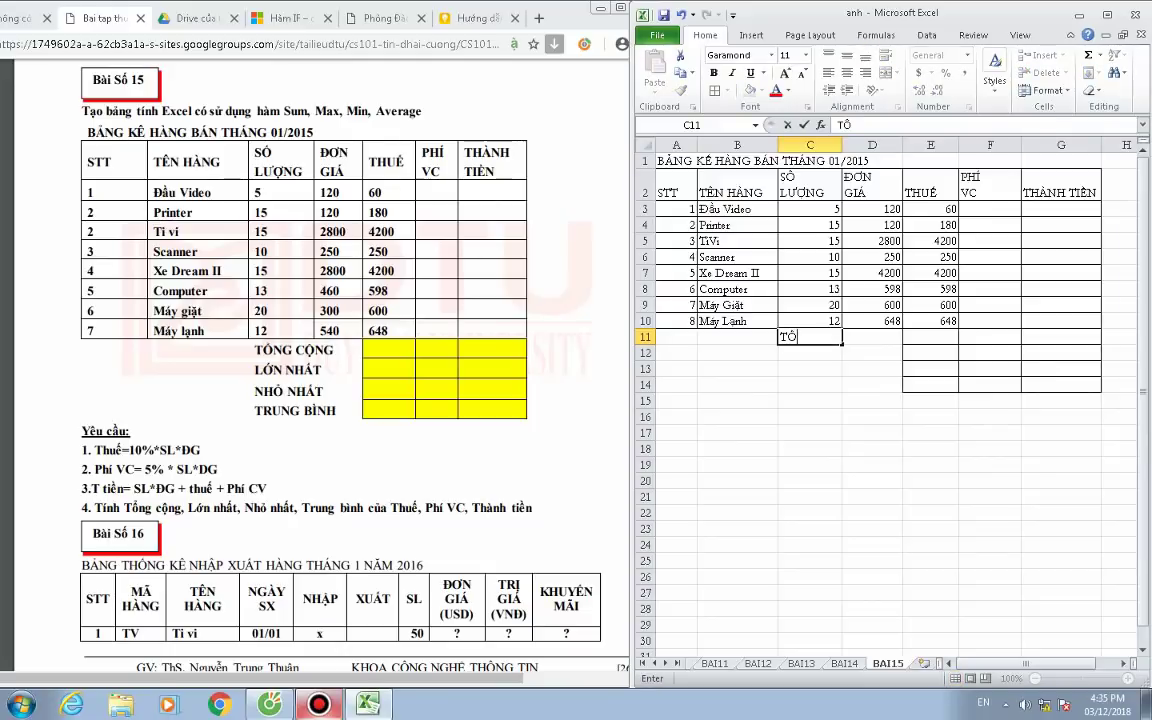
{"action": "type", "text": "N"}
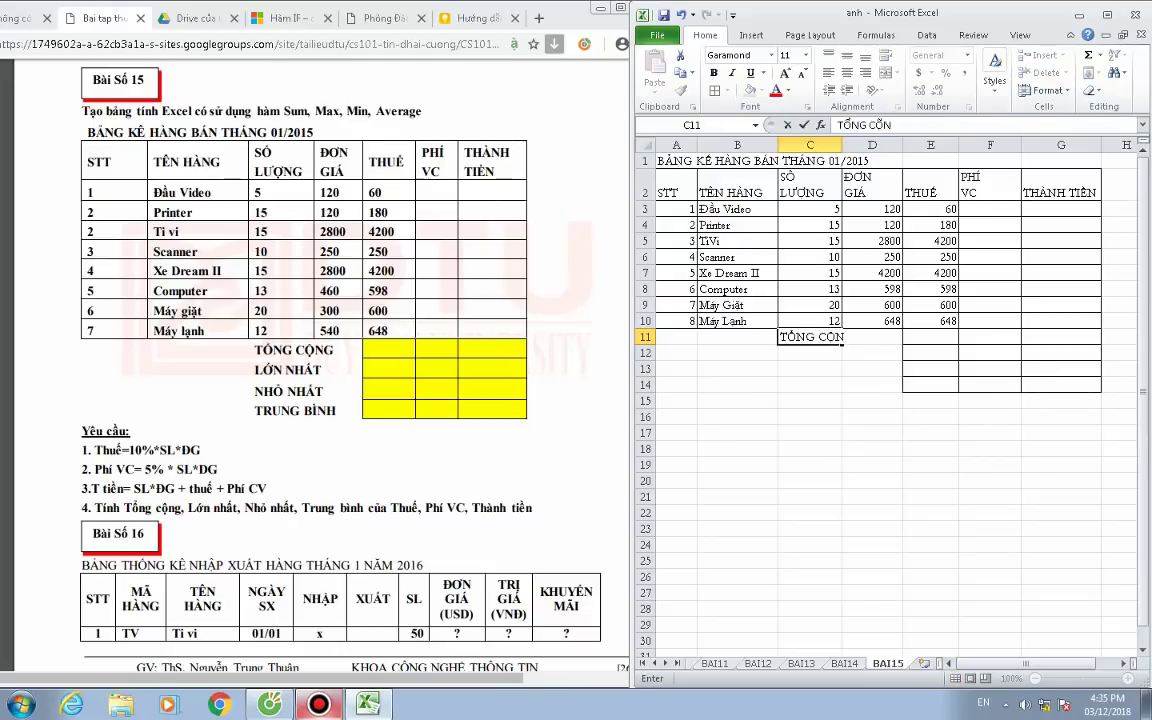
{"action": "type", "text": "G CỘNG:"}
{"action": "key", "text": "Return"}
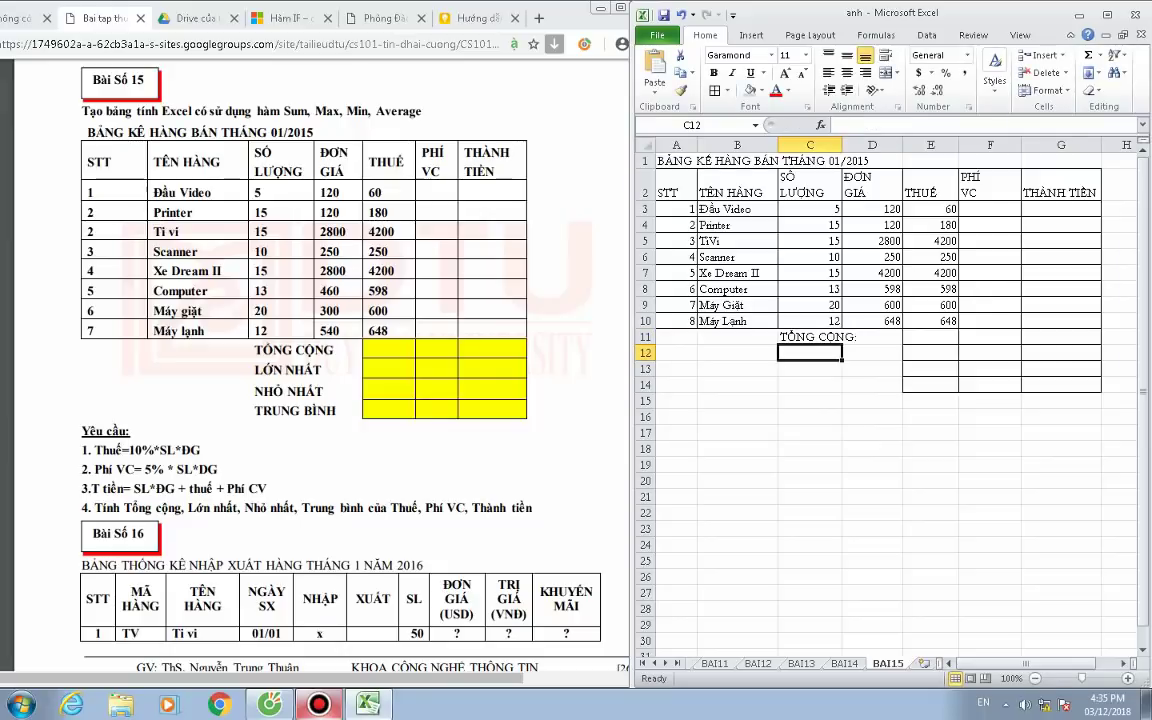
{"action": "type", "text": "LỚN"}
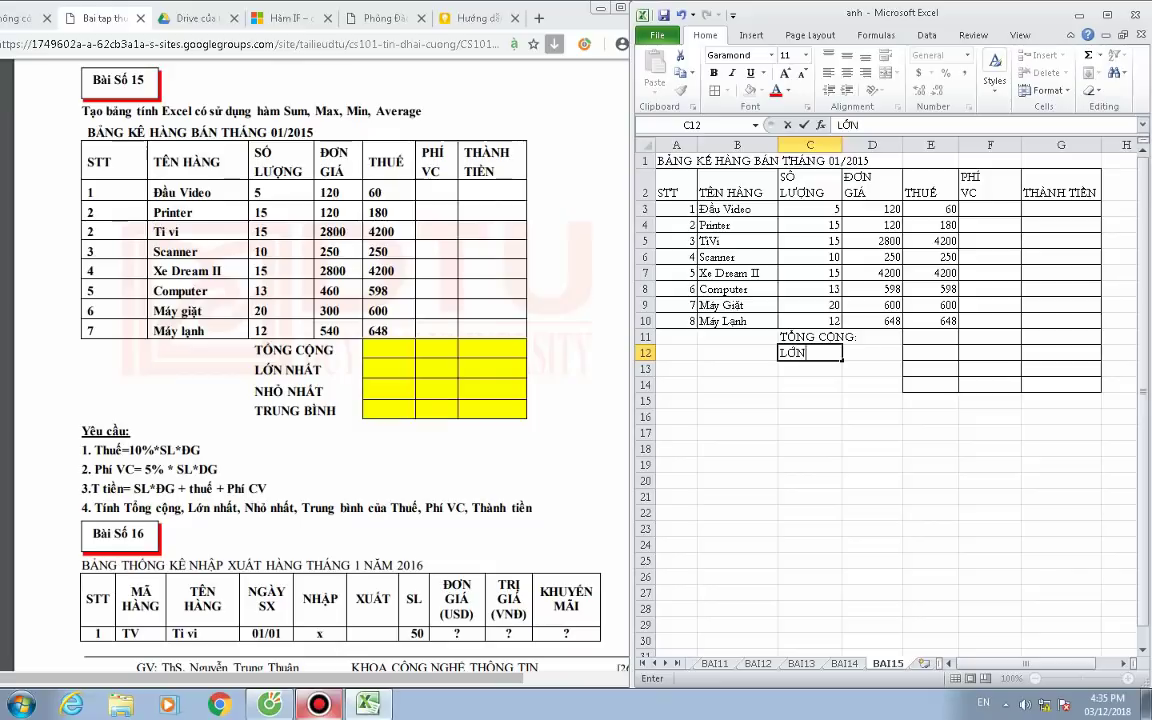
{"action": "type", "text": " NH"}
{"action": "key", "text": "BackSpace"}
{"action": "type", "text": "HẤT:"}
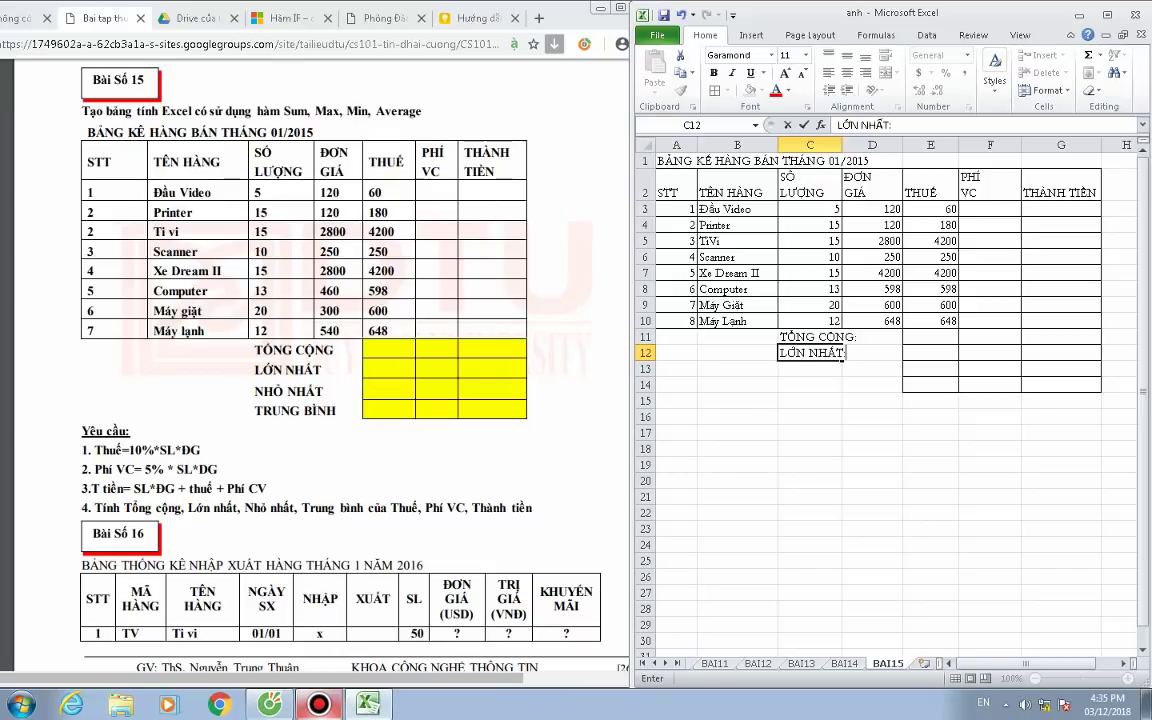
{"action": "key", "text": "Return"}
{"action": "type", "text": "NHỎ"}
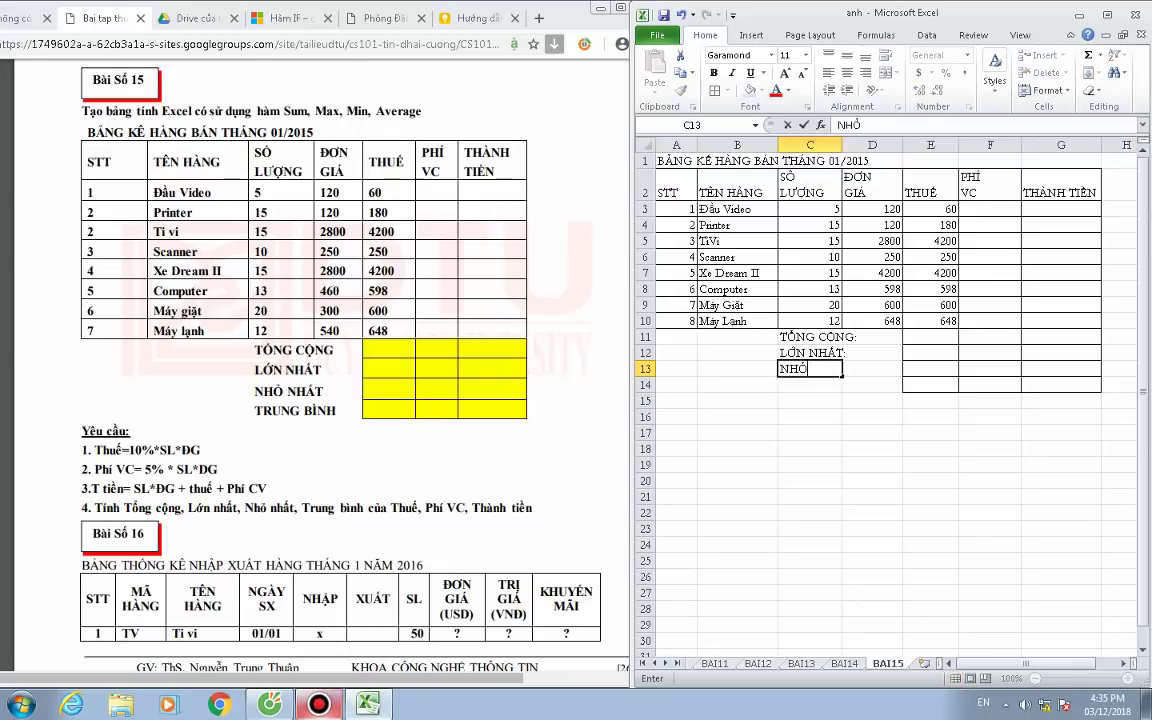
{"action": "type", "text": " NHẤT"}
{"action": "type", "text": ":"}
{"action": "key", "text": "Return"}
{"action": "type", "text": "TRU"}
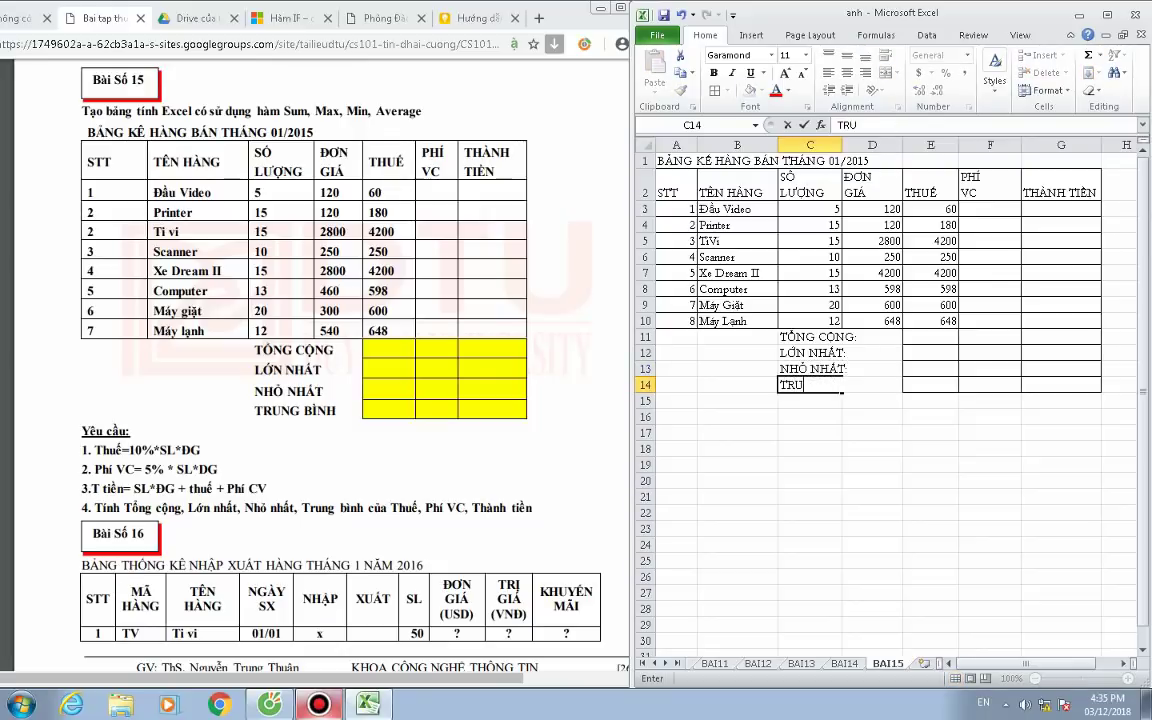
{"action": "type", "text": "NG BIMN"}
{"action": "key", "text": "BackSpace"}
{"action": "key", "text": "BackSpace"}
{"action": "type", "text": "NHF"}
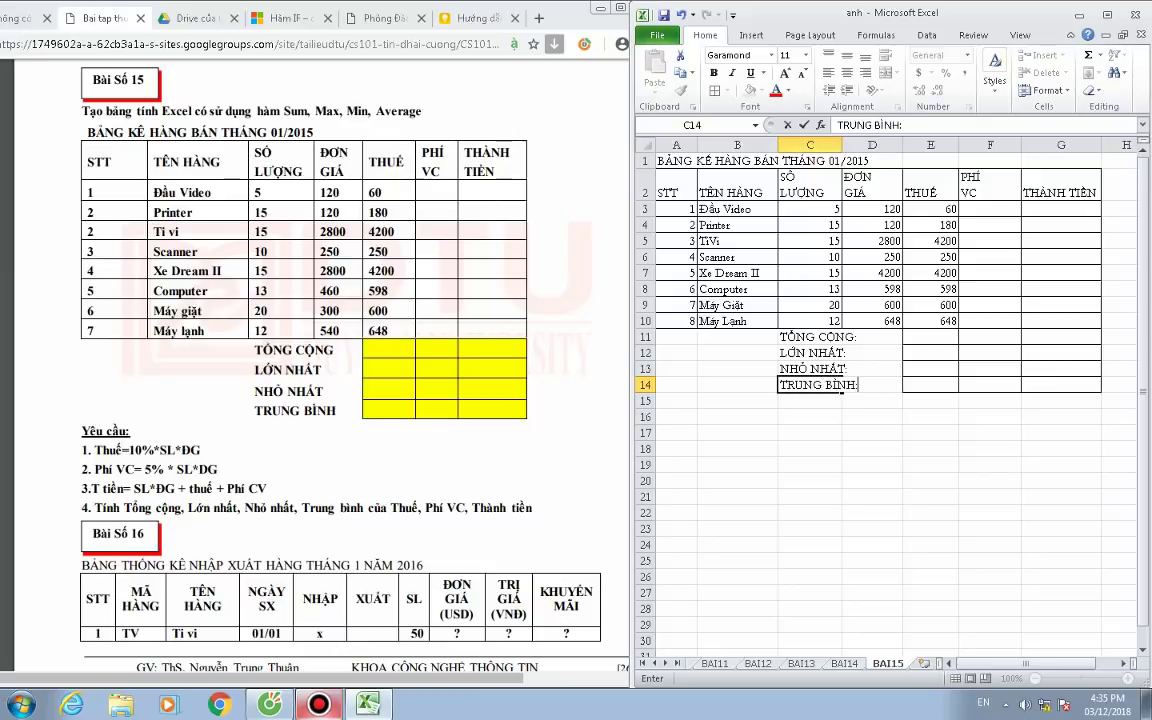
{"action": "left_click", "coordinate": [945, 337]}
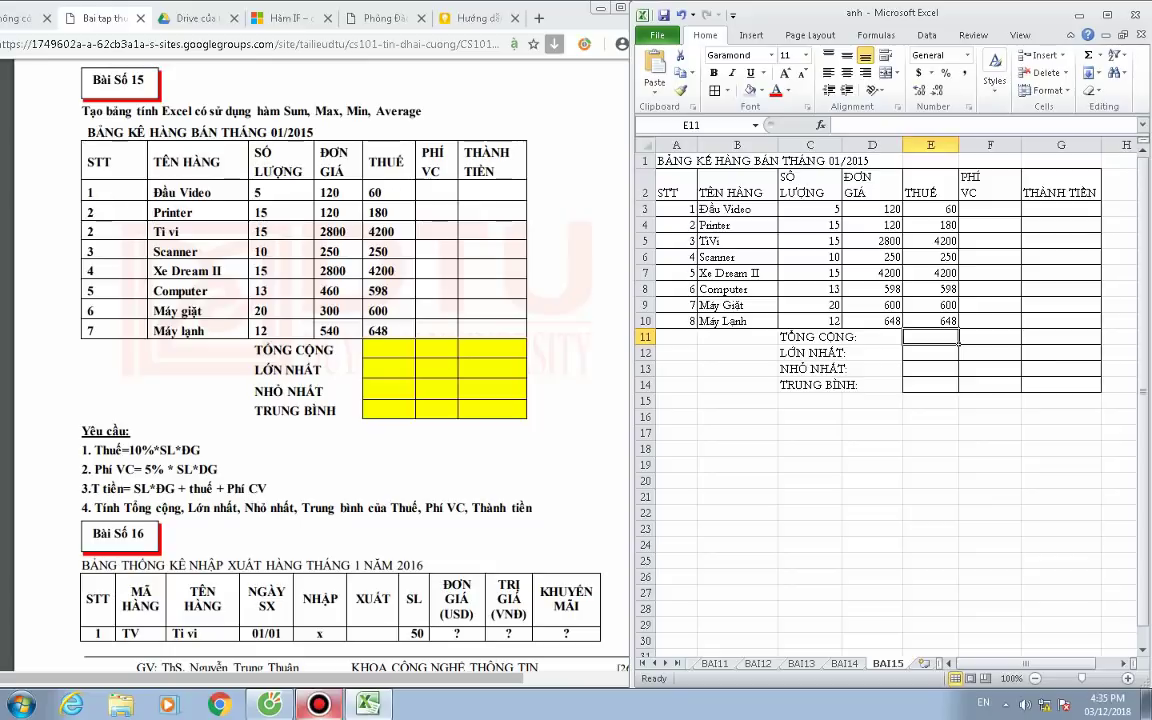
Add leading spaces to TỔNG CỘNG:, LỚN NHẤT:, NHỎ NHẤT: and TRUNG BÌNH: so they line up.
{"action": "double_click", "coordinate": [780, 337]}
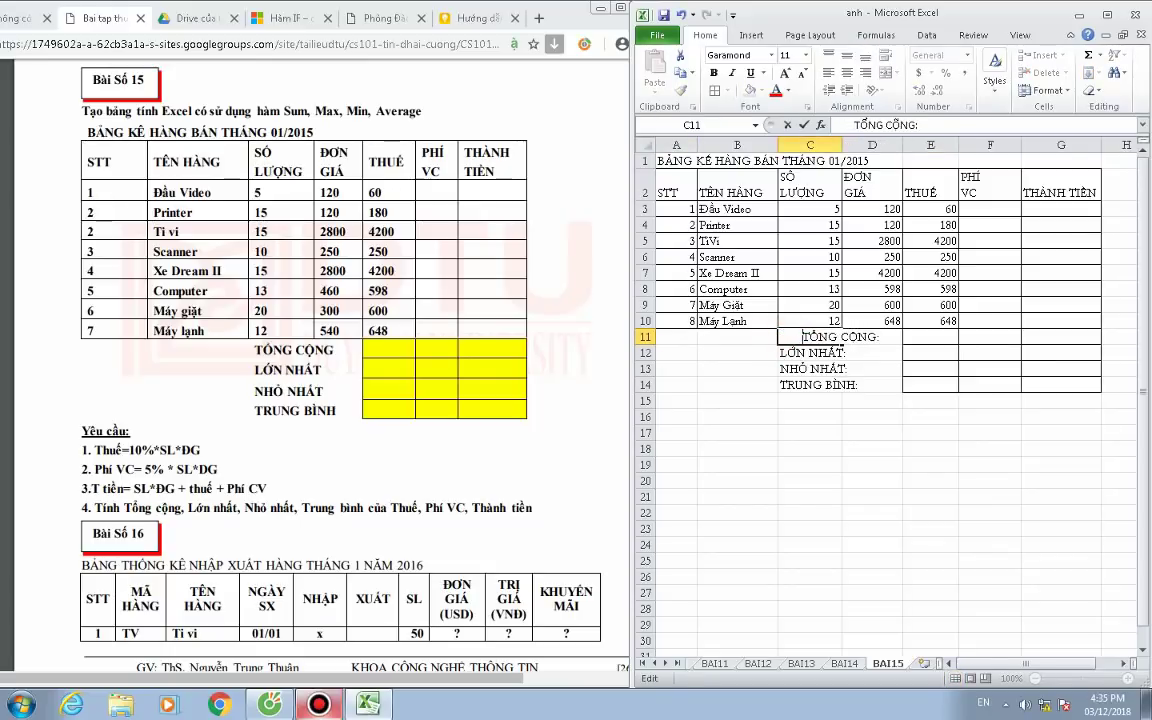
{"action": "left_click", "coordinate": [780, 352]}
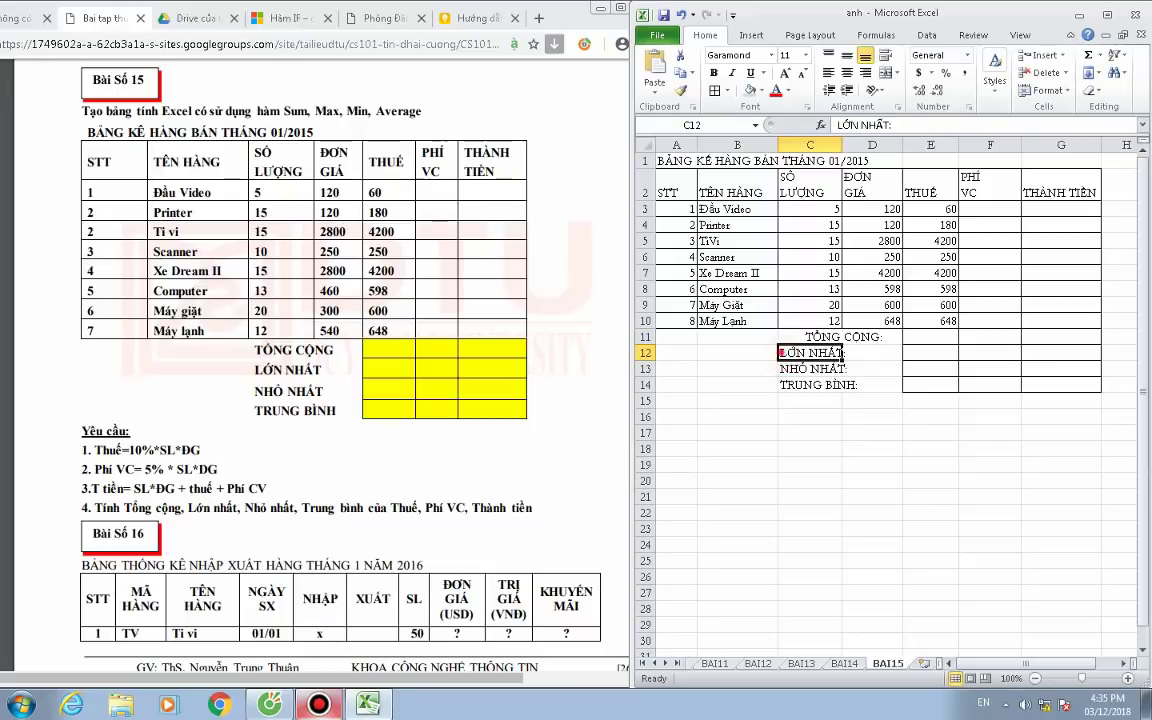
{"action": "double_click", "coordinate": [780, 352]}
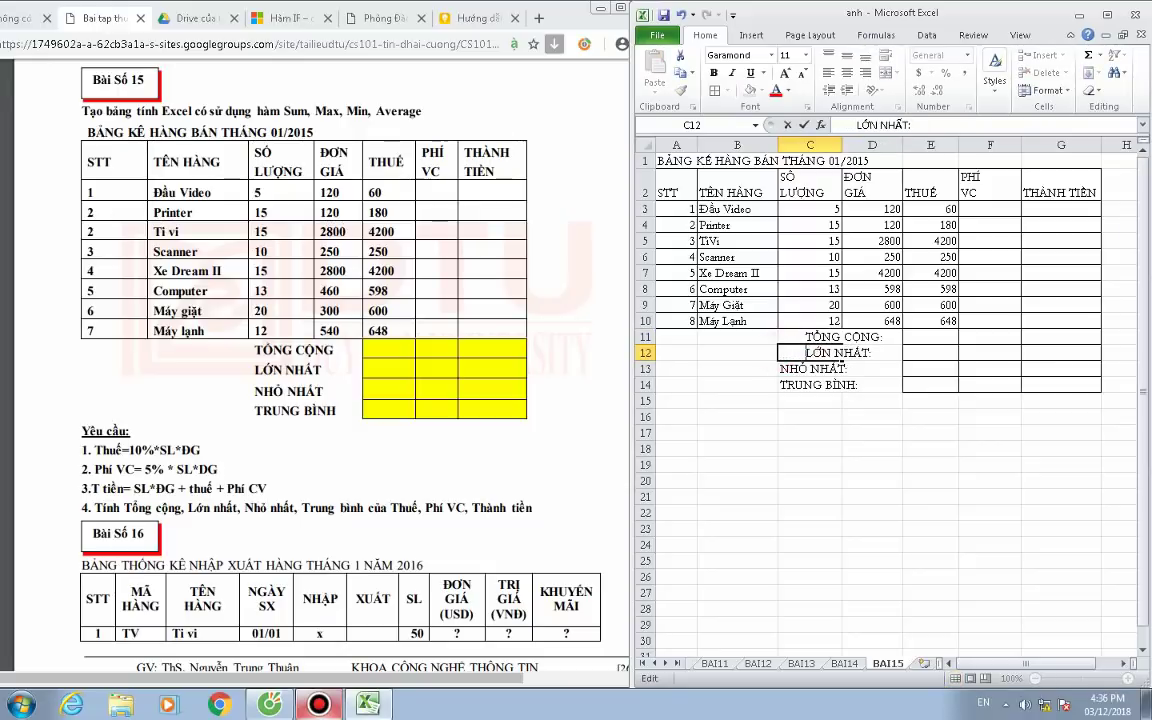
{"action": "key", "text": "Return"}
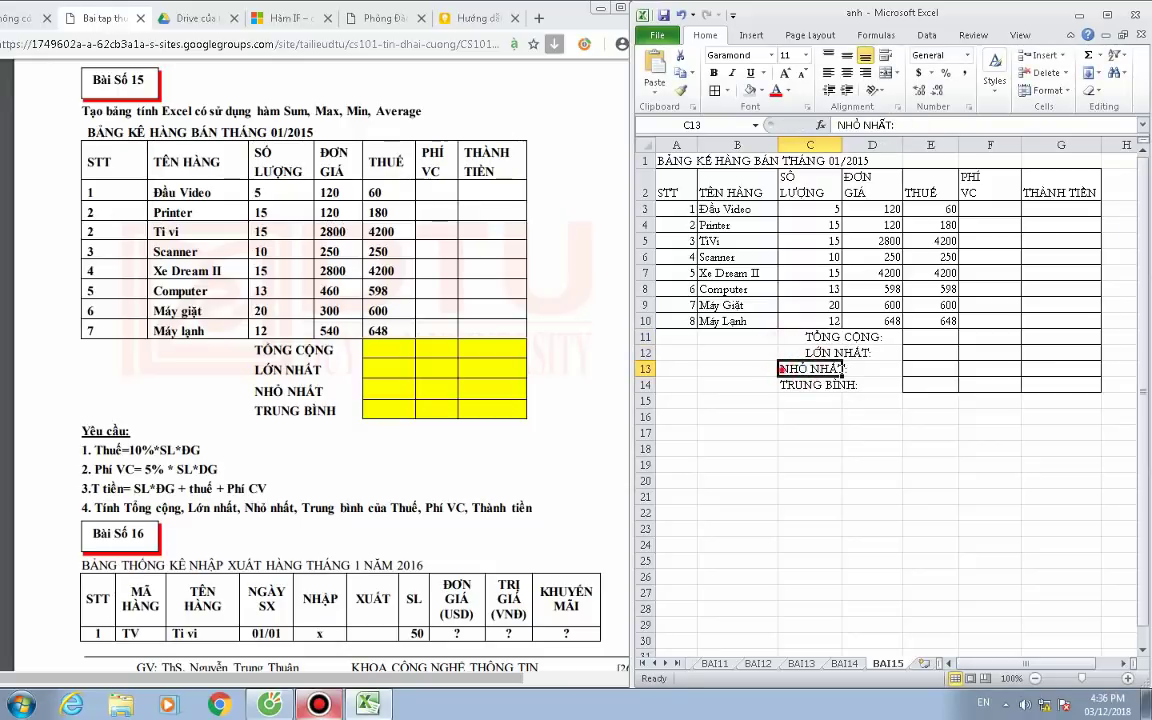
{"action": "double_click", "coordinate": [781, 369]}
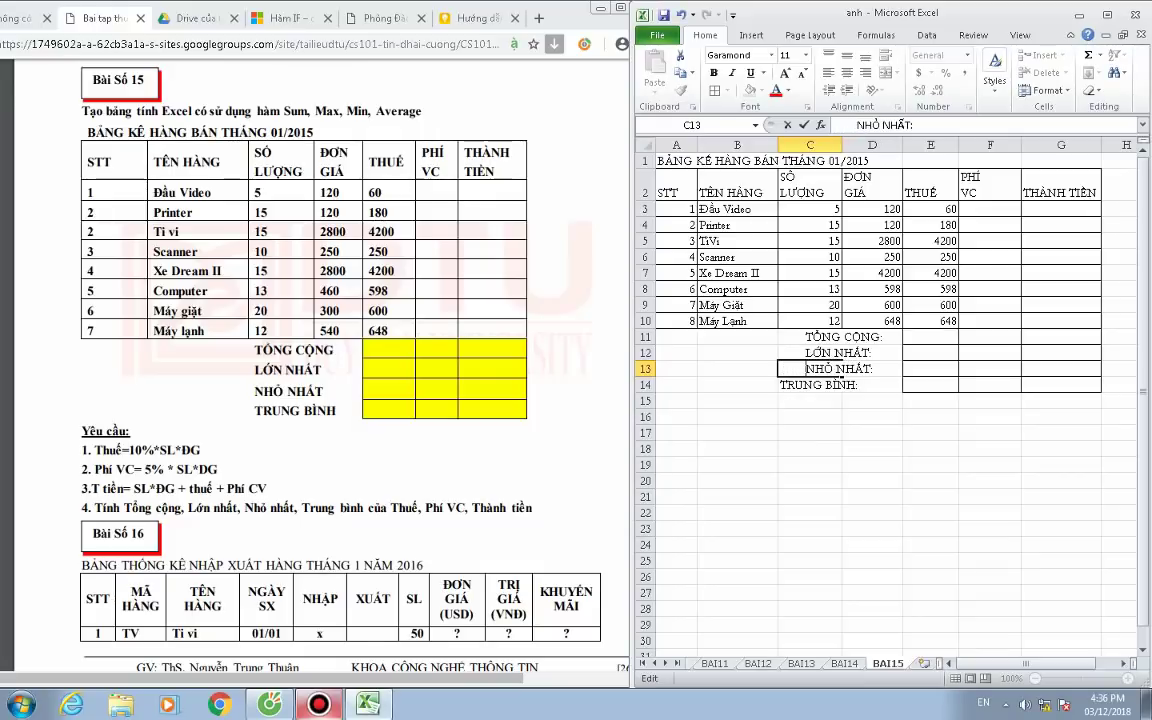
{"action": "key", "text": "Return"}
{"action": "left_click", "coordinate": [781, 384]}
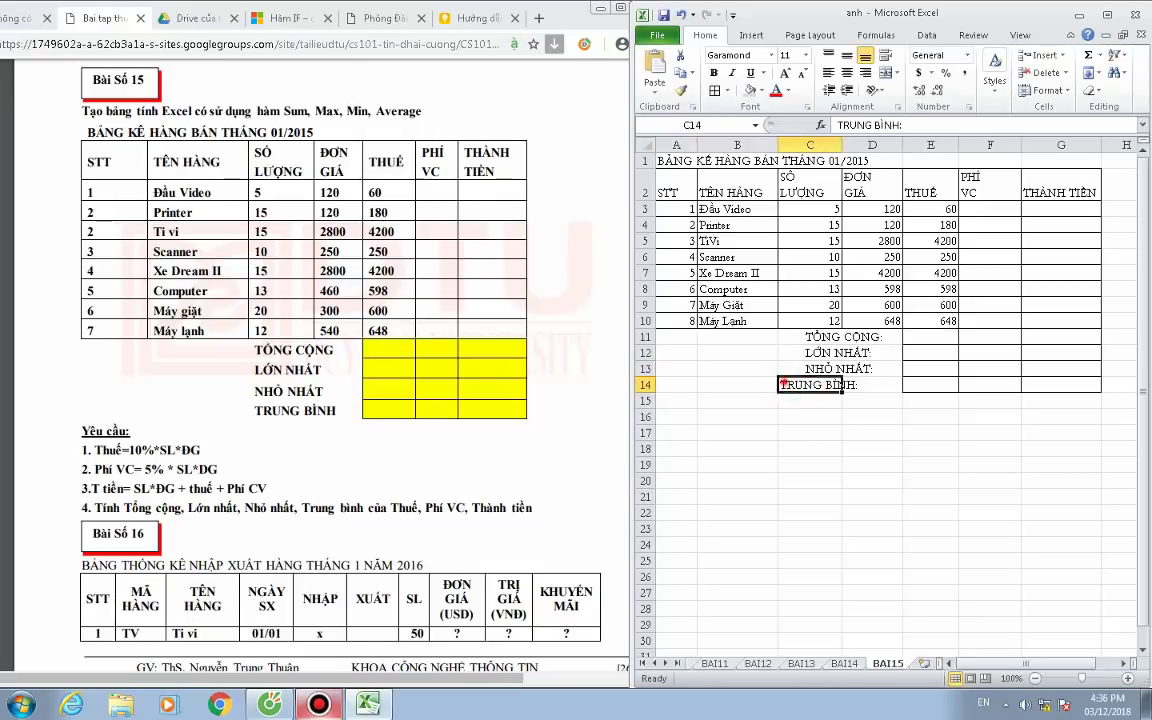
{"action": "double_click", "coordinate": [781, 384]}
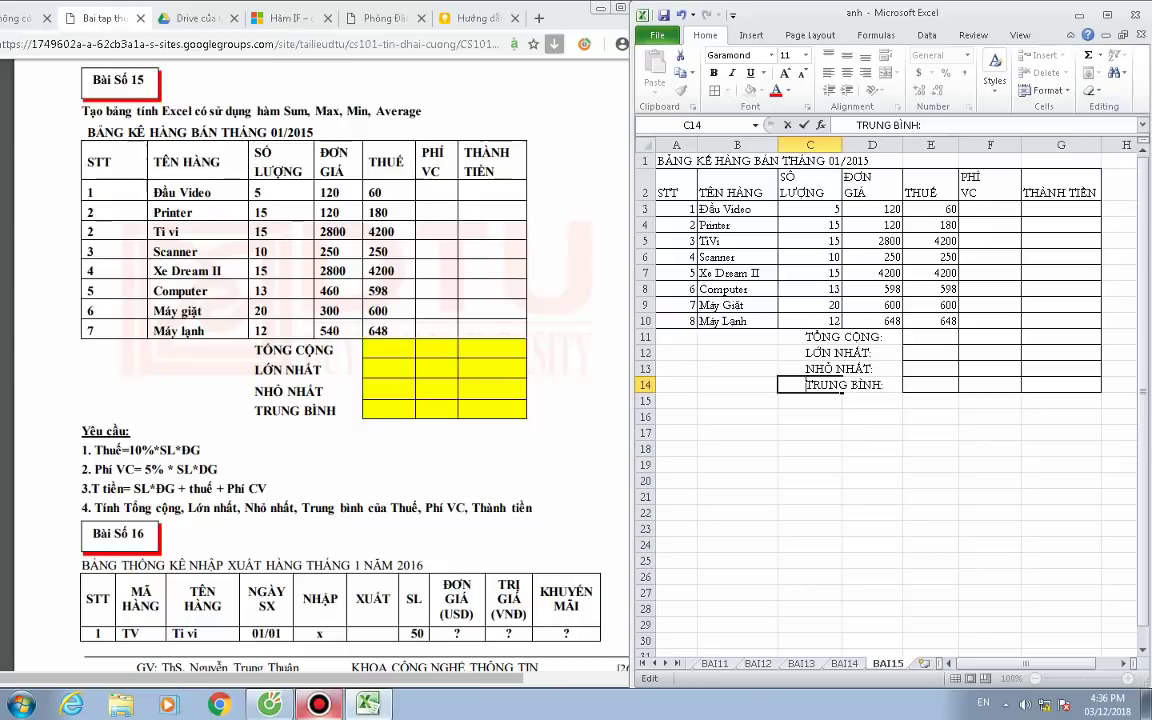
{"action": "key", "text": "Return"}
{"action": "left_click", "coordinate": [945, 338]}
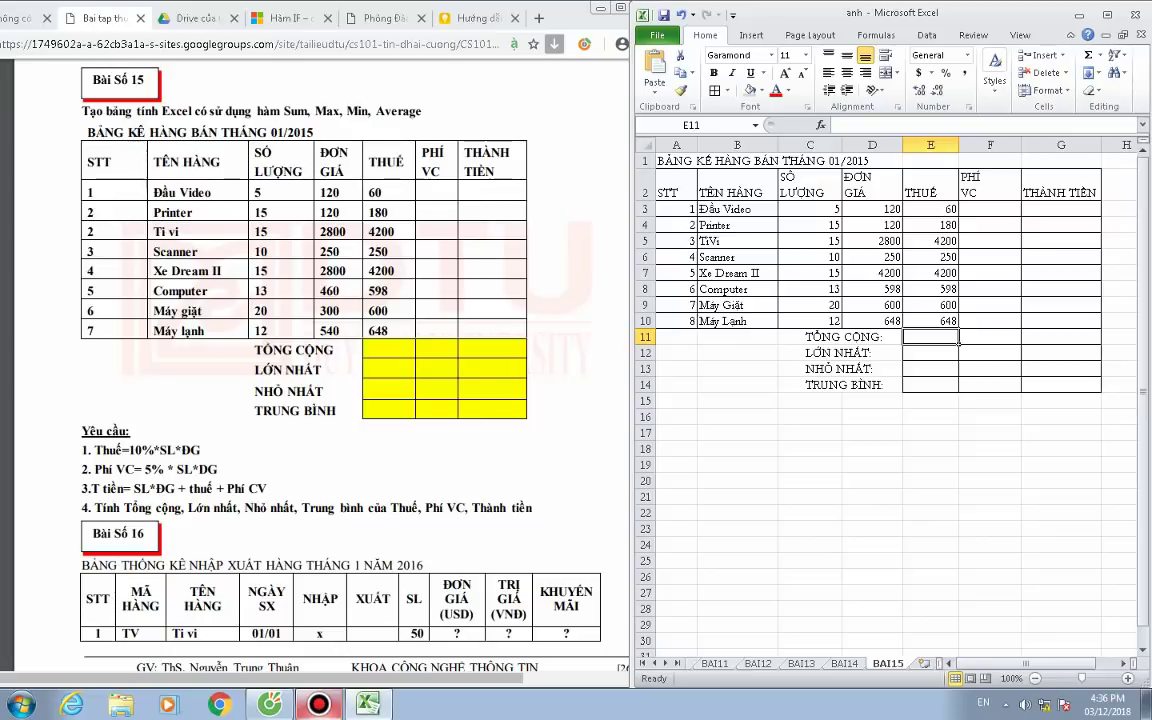
Enter =E3+E4+…+E10 in E11 and accept Excel's correction, giving the THUẾ total 10736.
{"action": "type", "text": "="}
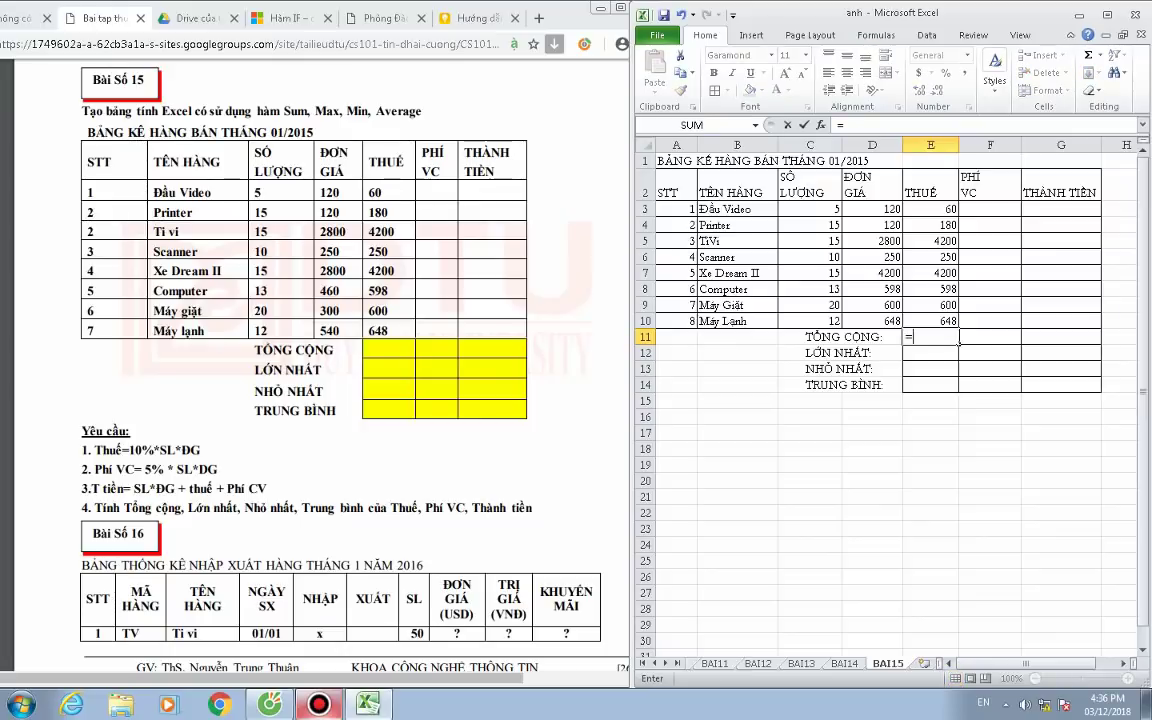
{"action": "left_click", "coordinate": [930, 209]}
{"action": "type", "text": "+"}
{"action": "left_click", "coordinate": [930, 225]}
{"action": "type", "text": "+"}
{"action": "left_click", "coordinate": [935, 241]}
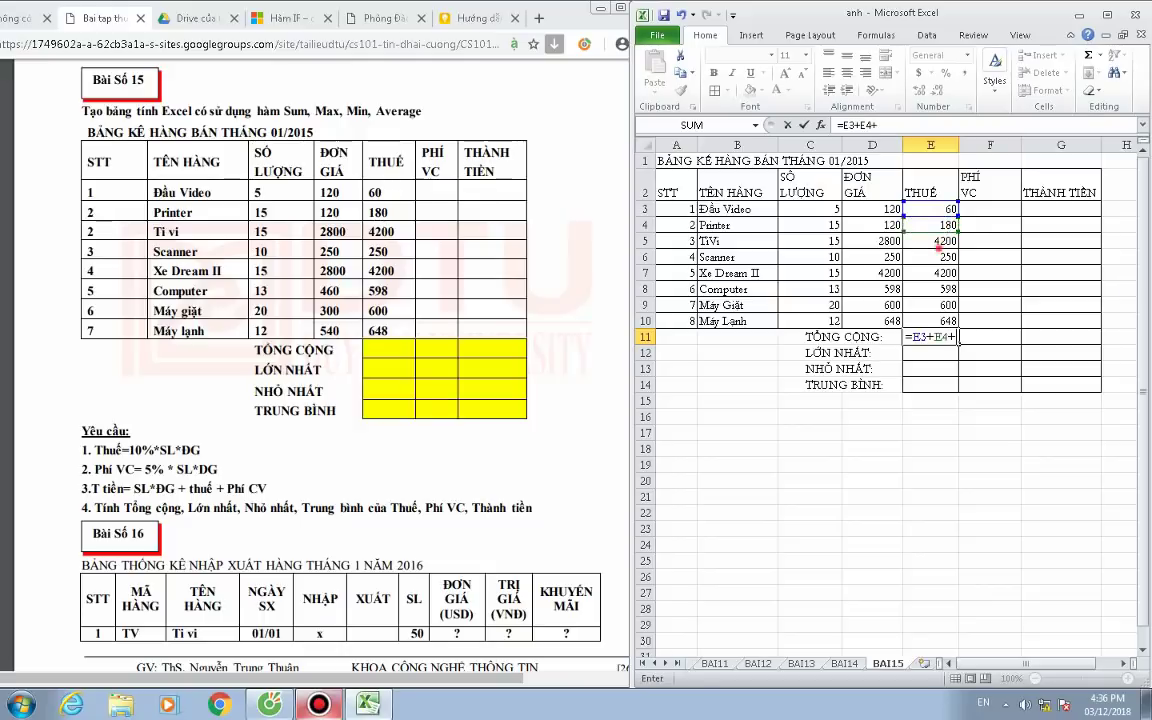
{"action": "type", "text": "E5+"}
{"action": "left_click", "coordinate": [940, 257]}
{"action": "type", "text": "+"}
{"action": "left_click", "coordinate": [935, 273]}
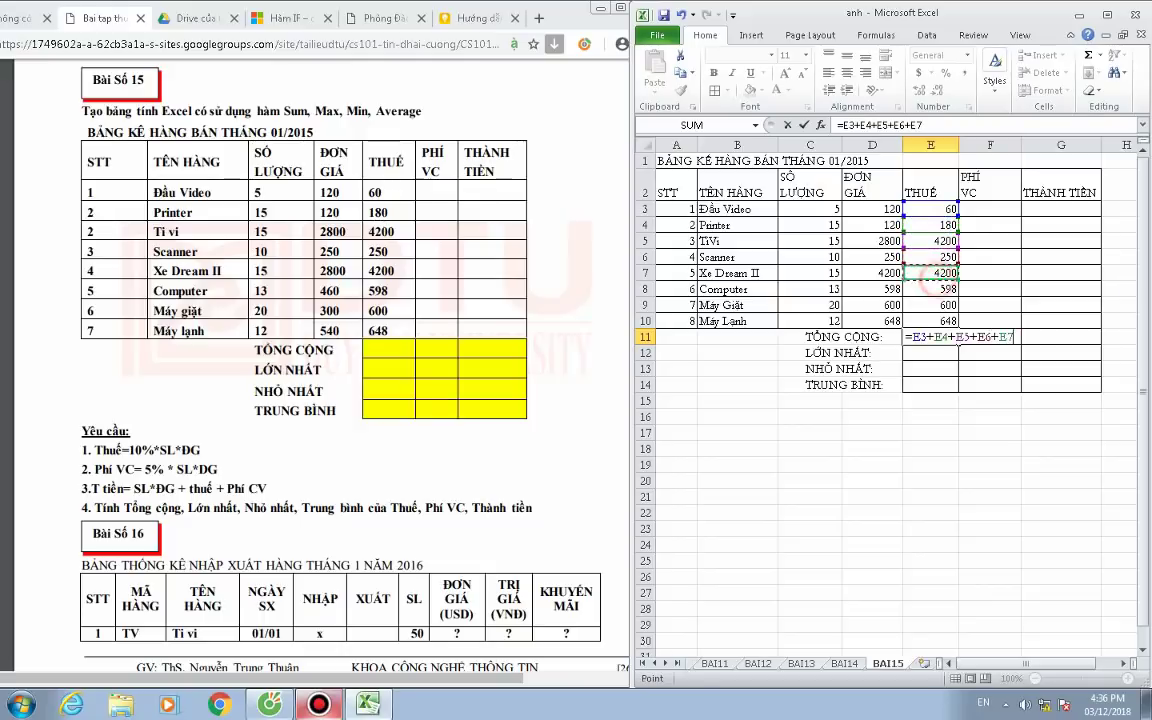
{"action": "type", "text": "+"}
{"action": "left_click", "coordinate": [935, 289]}
{"action": "type", "text": "+"}
{"action": "left_click", "coordinate": [944, 305]}
{"action": "type", "text": "+"}
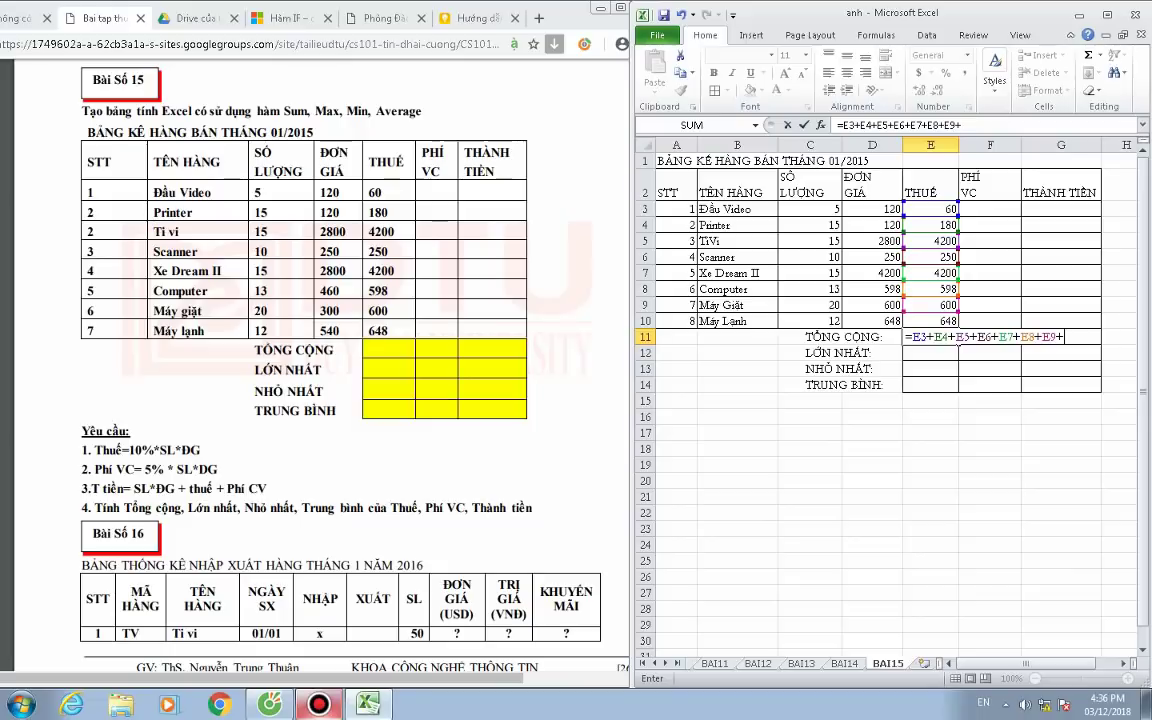
{"action": "left_click", "coordinate": [935, 321]}
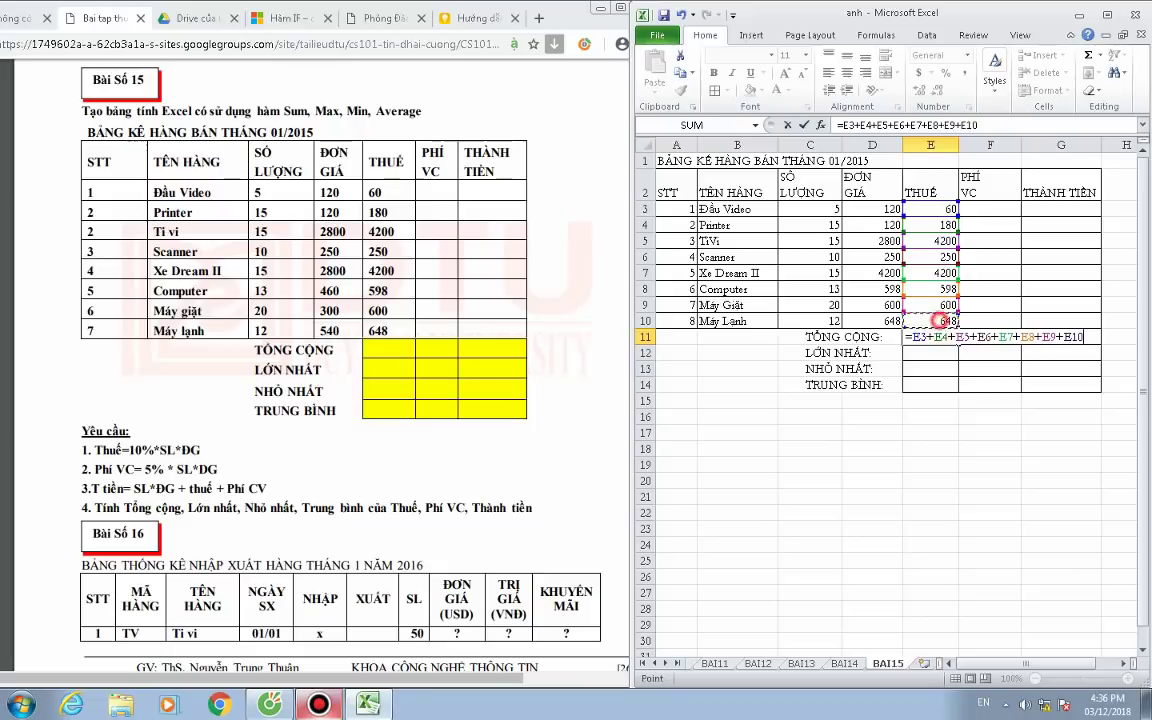
{"action": "type", "text": ")"}
{"action": "key", "text": "Return"}
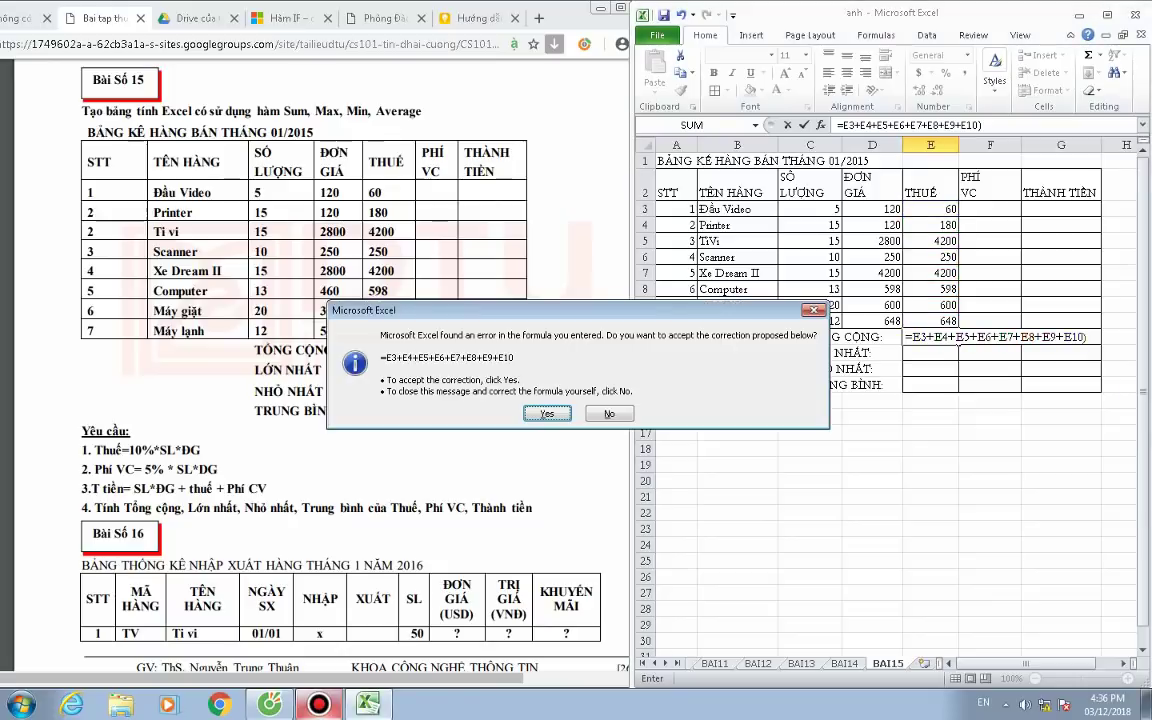
{"action": "key", "text": "Return"}
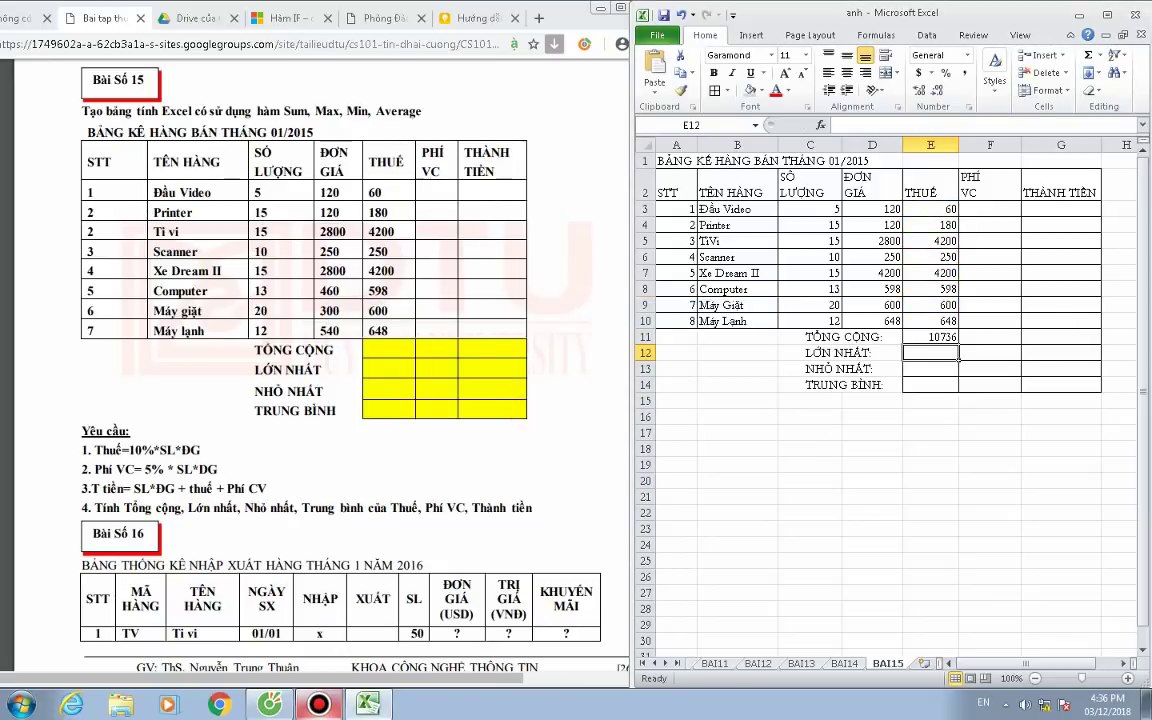
Enter =MAX(E3:E10) in E12, showing the largest tax 4200.
{"action": "type", "text": "MAX("}
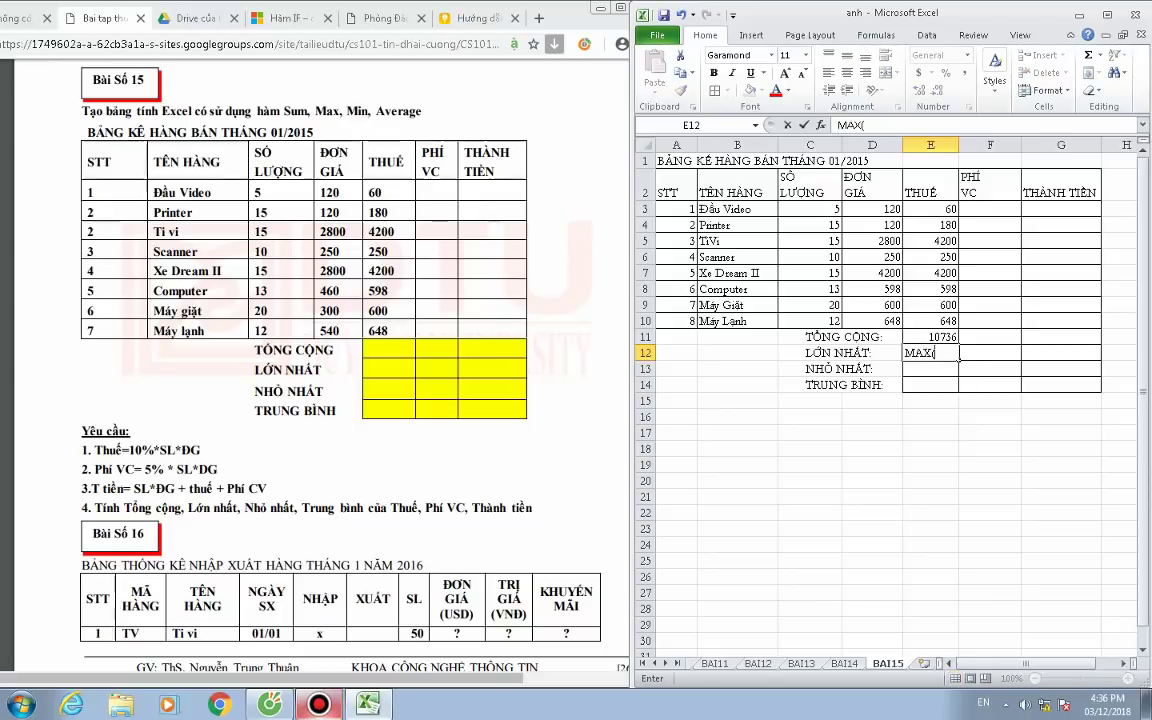
{"action": "left_click_drag", "start_coordinate": [935, 209], "coordinate": [956, 321]}
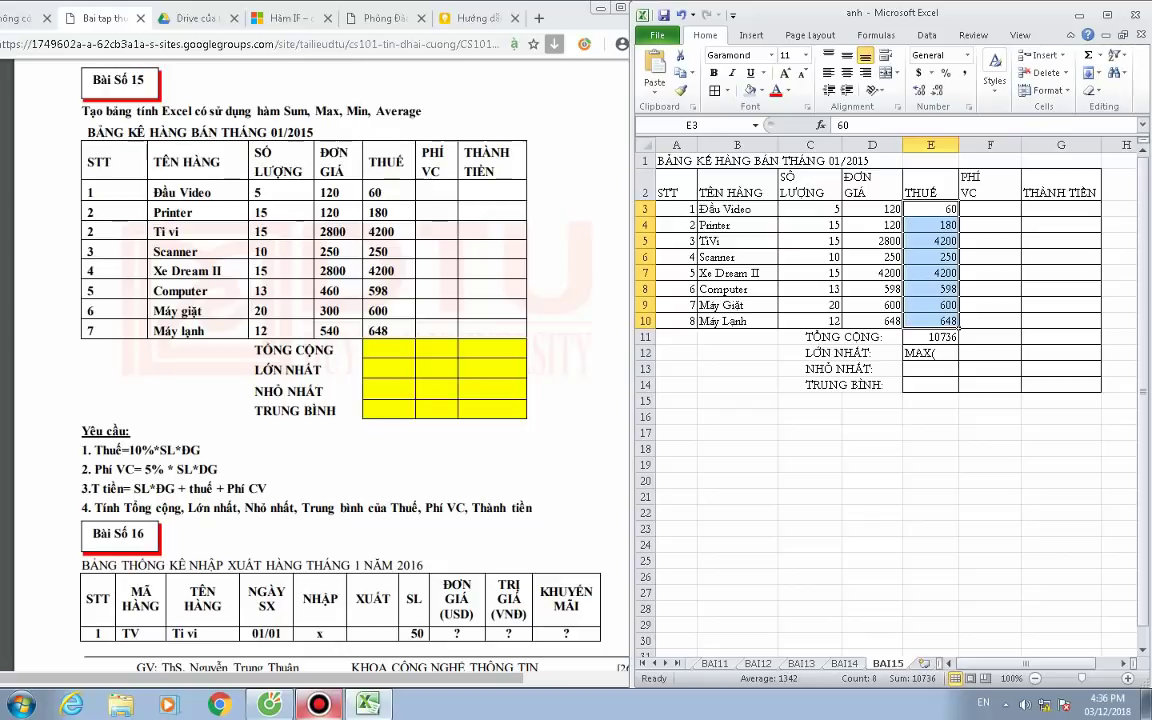
{"action": "left_click", "coordinate": [930, 353]}
{"action": "key", "text": "BackSpace"}
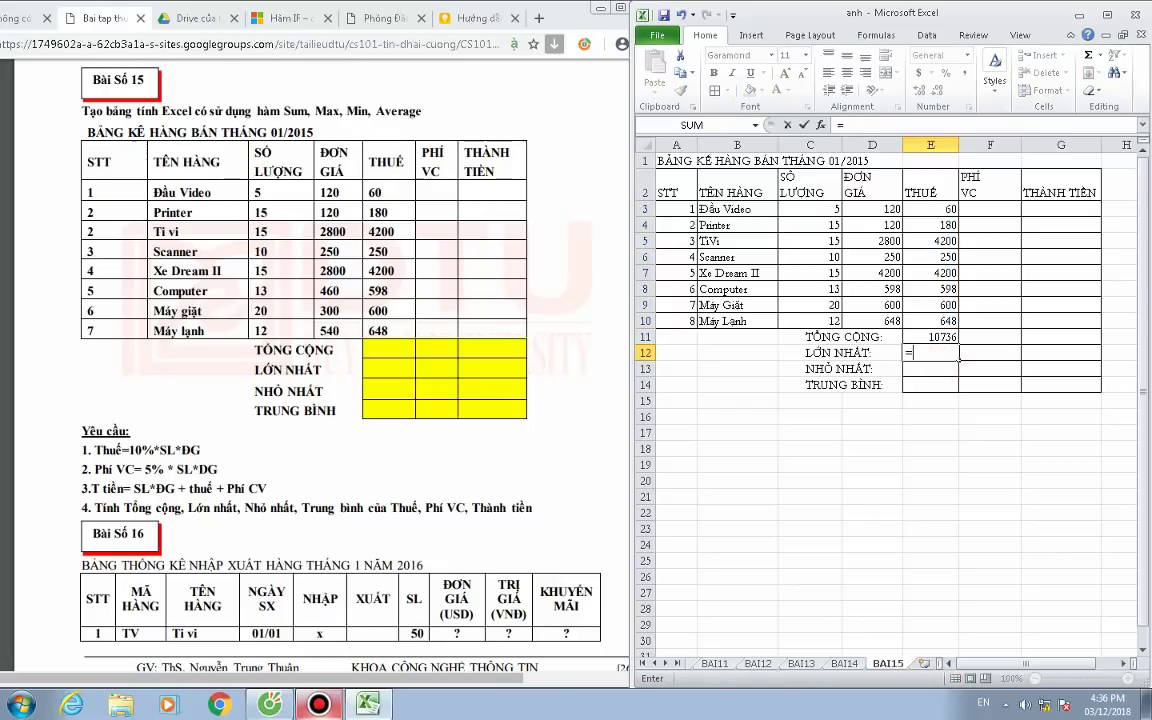
{"action": "type", "text": "=MAX"}
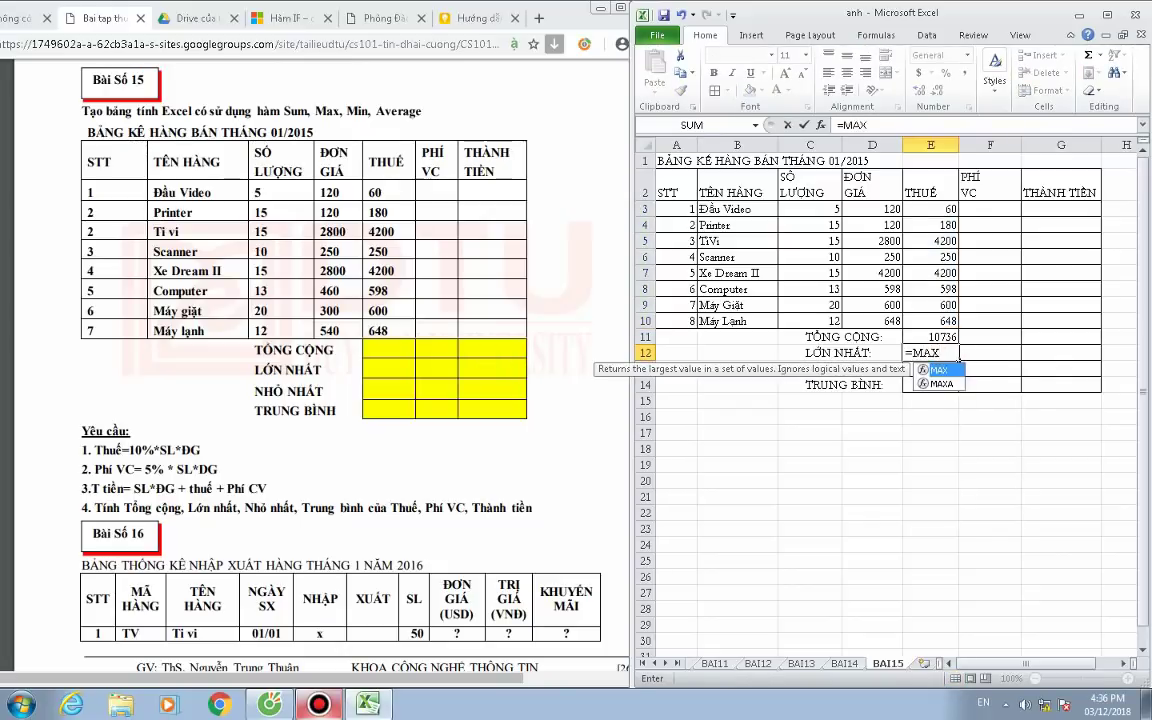
{"action": "type", "text": "("}
{"action": "left_click_drag", "start_coordinate": [930, 209], "coordinate": [950, 325]}
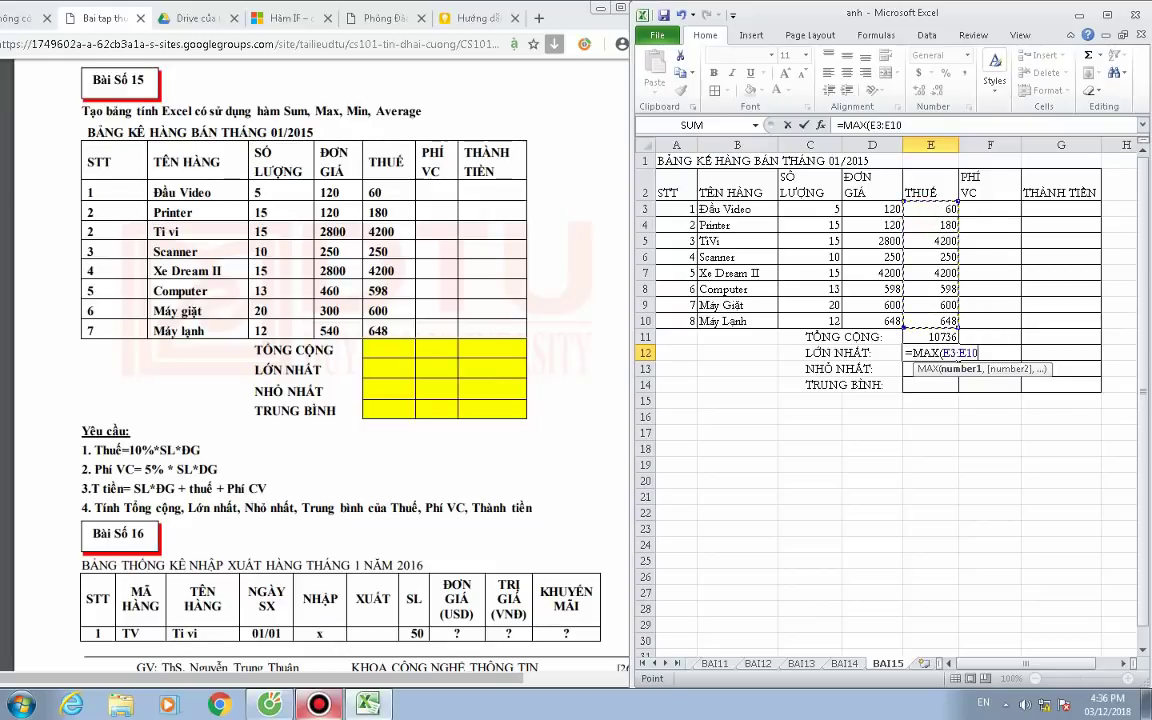
{"action": "key", "text": "Return"}
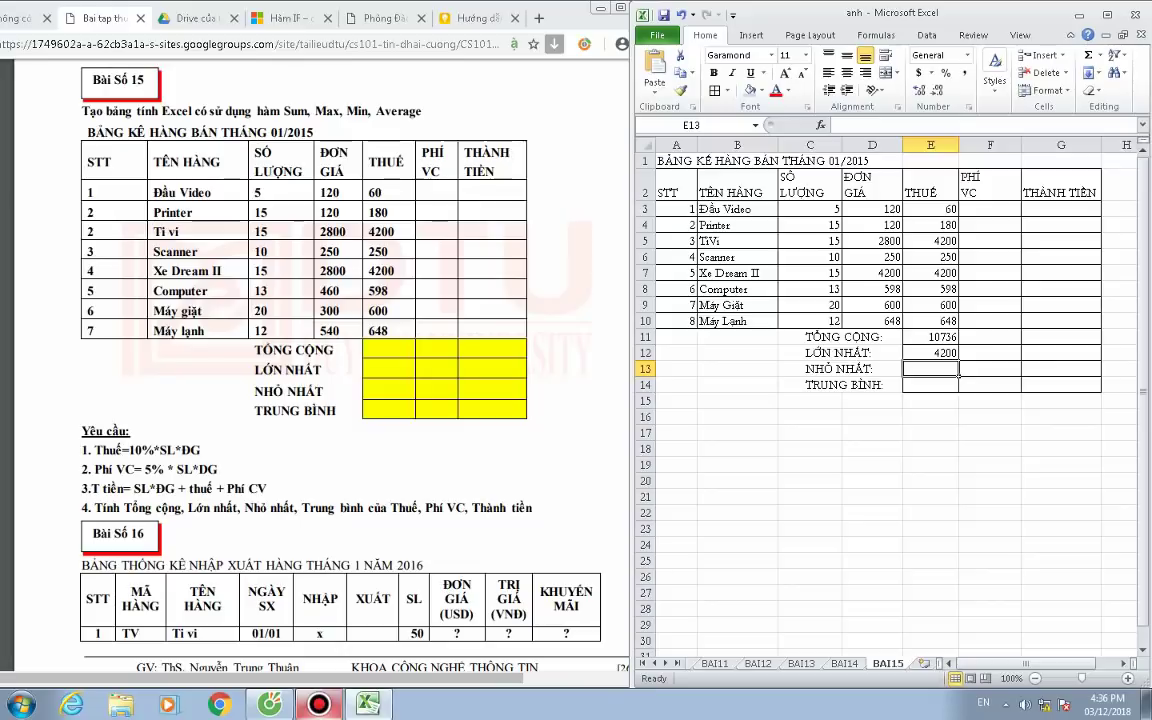
Enter =MIN(E3:E10) in E13, showing the smallest tax 60.
{"action": "type", "text": "MIN"}
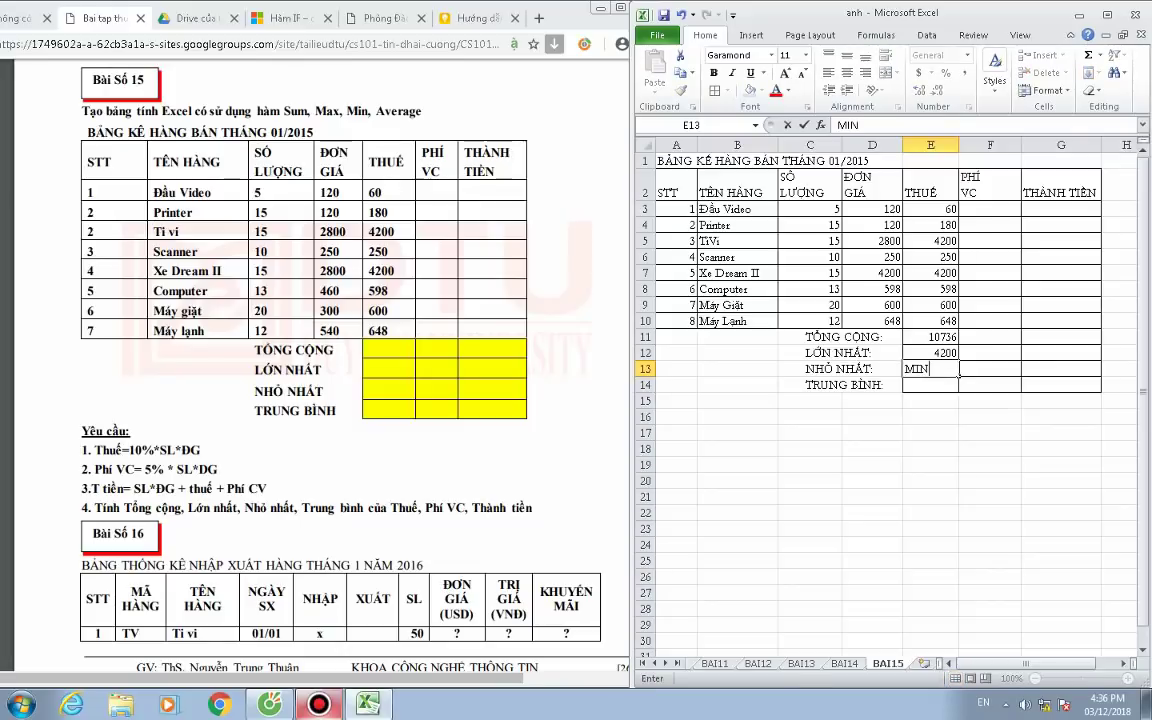
{"action": "key", "text": "BackSpace"}
{"action": "key", "text": "BackSpace"}
{"action": "key", "text": "BackSpace"}
{"action": "type", "text": "=MIN"}
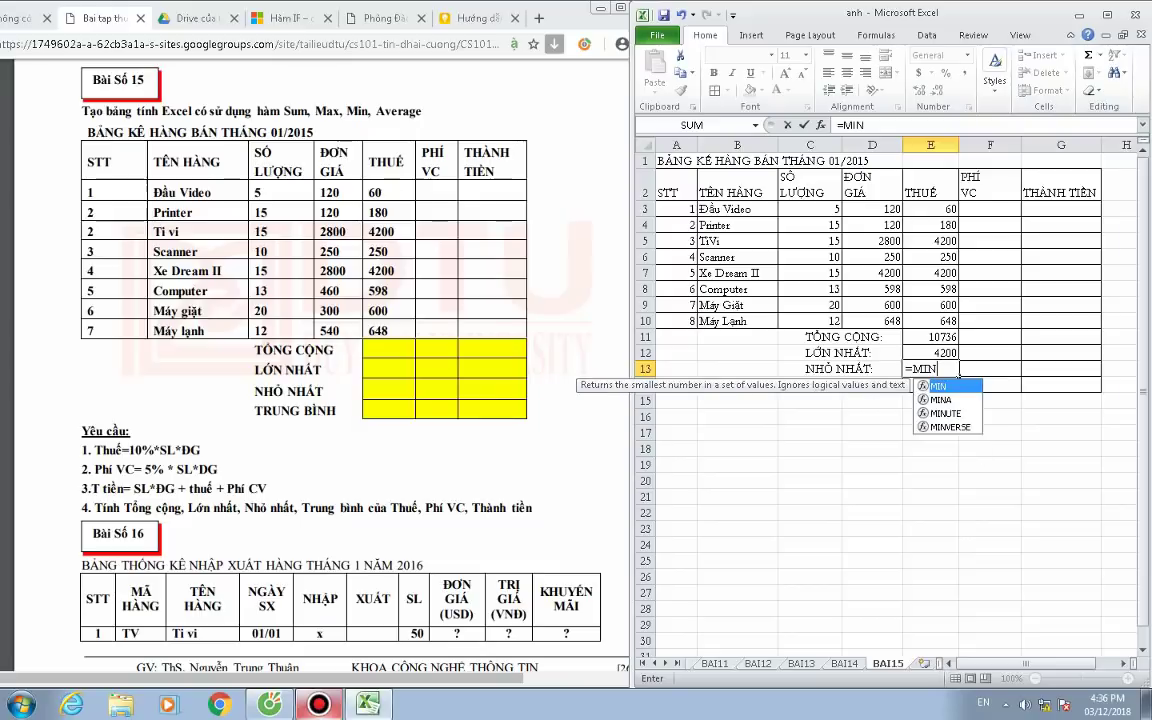
{"action": "type", "text": "("}
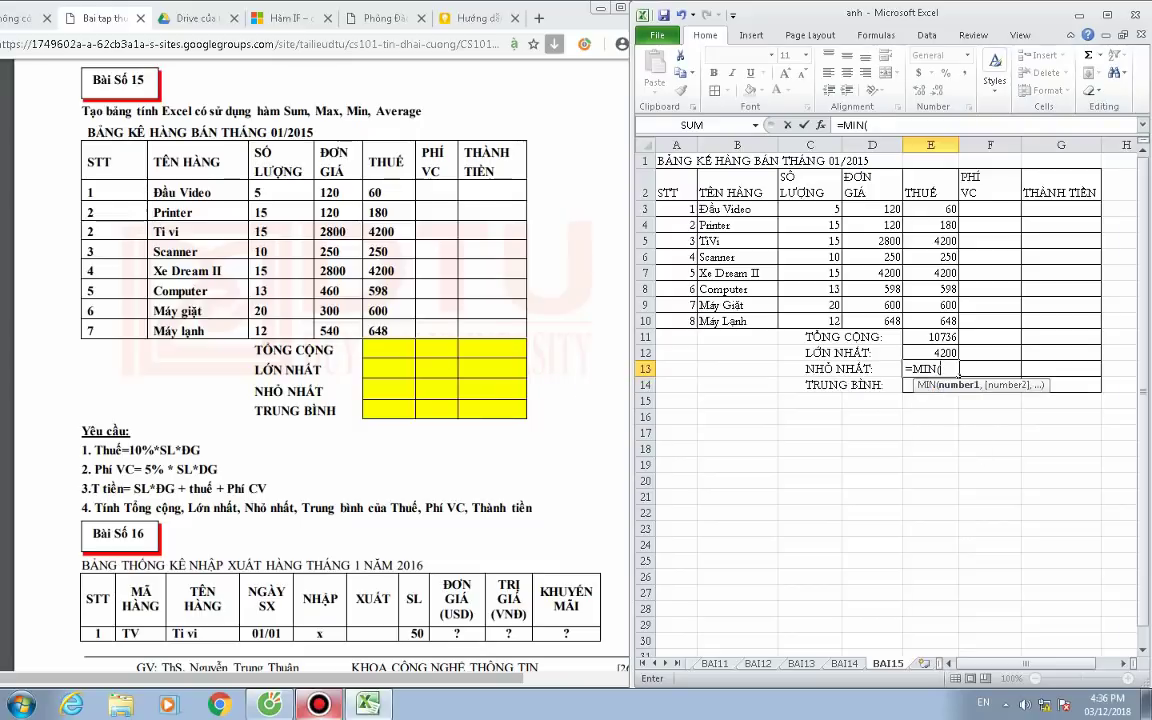
{"action": "left_click_drag", "start_coordinate": [930, 209], "coordinate": [930, 321]}
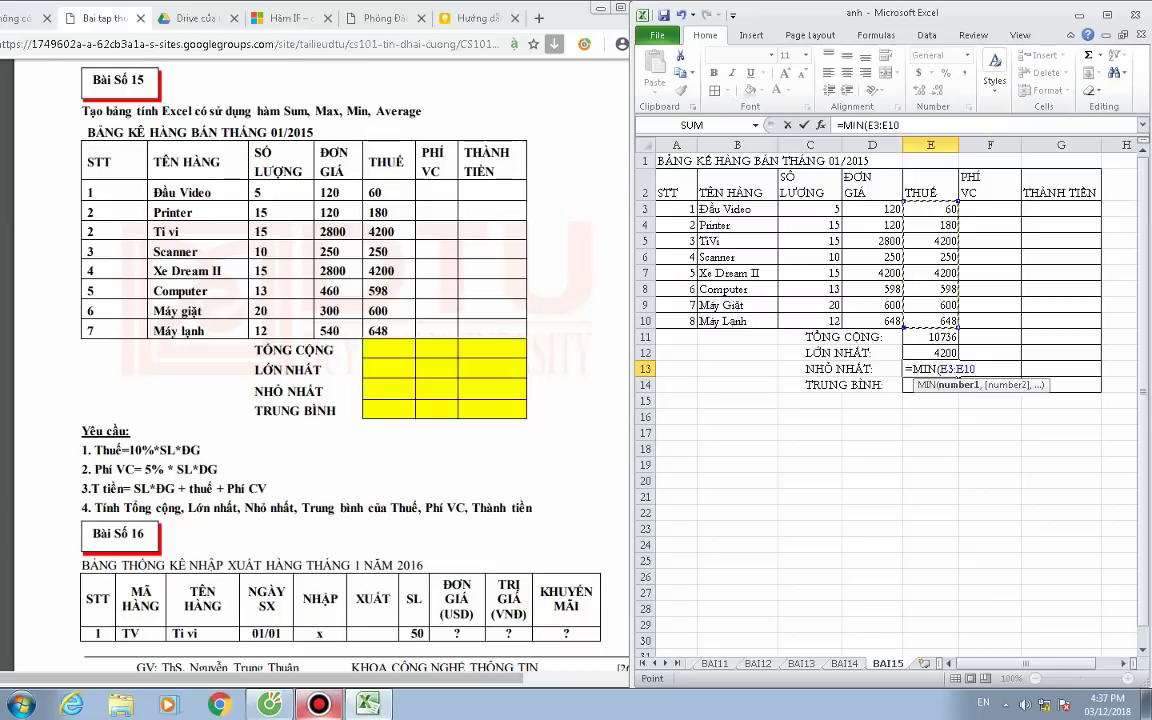
{"action": "type", "text": ")"}
{"action": "key", "text": "Return"}
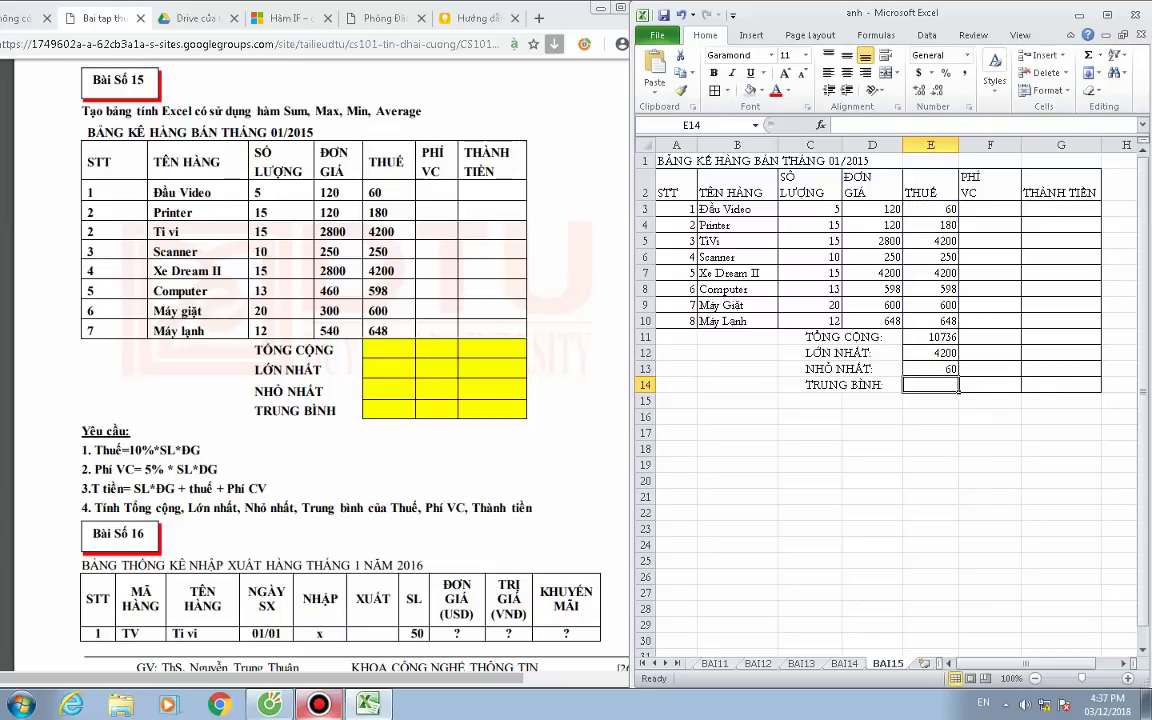
Enter =AVERAGE(E3:E10) in E14, showing the average tax 1342.
{"action": "type", "text": "=AV"}
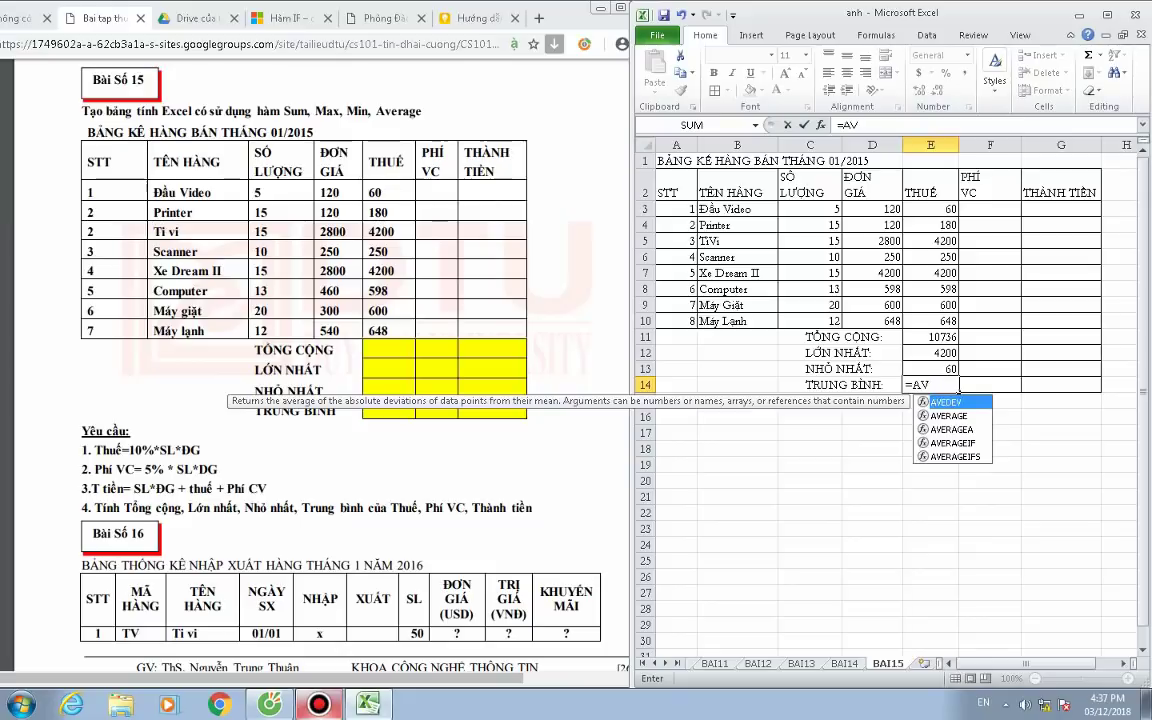
{"action": "key", "text": "Down"}
{"action": "key", "text": "Tab"}
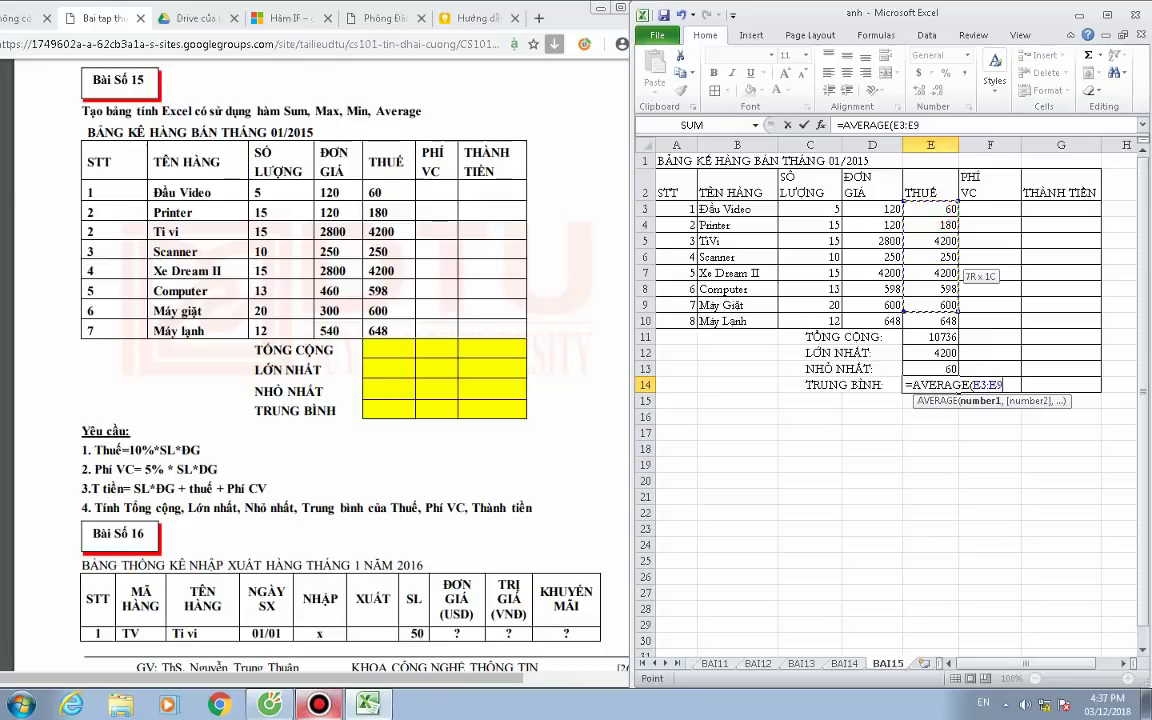
{"action": "left_click_drag", "start_coordinate": [935, 211], "coordinate": [935, 321]}
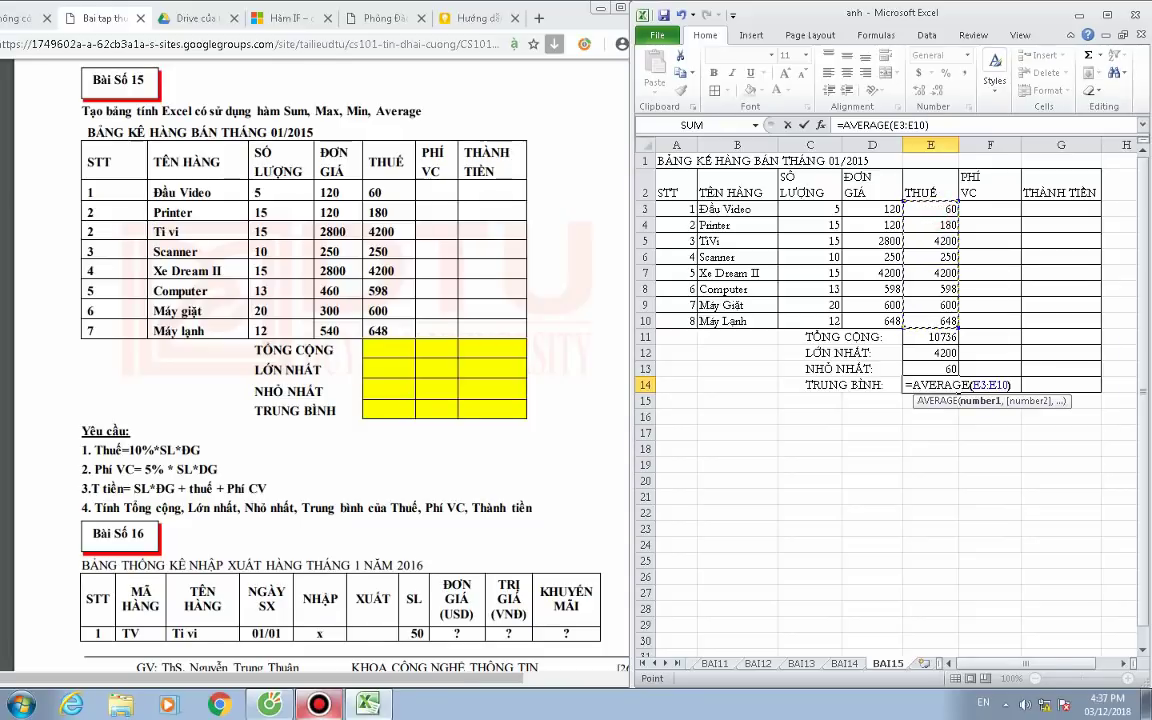
{"action": "key", "text": "Return"}
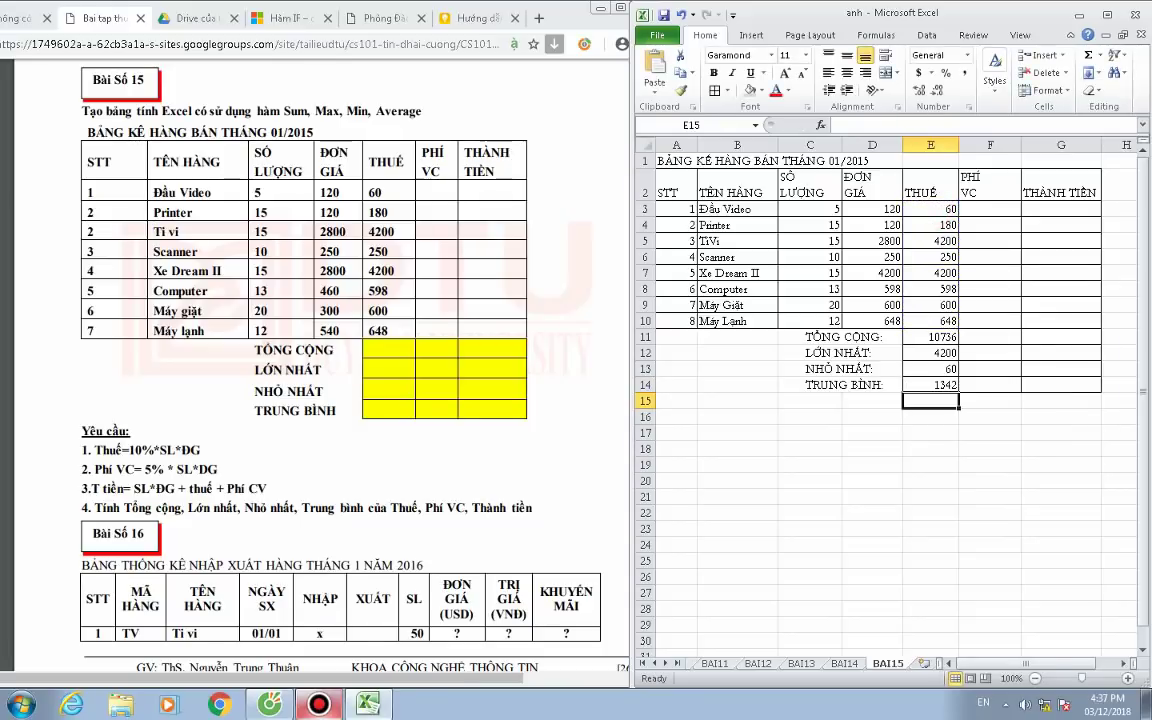
Check the tax values in E9 and E10.
{"action": "left_click", "coordinate": [990, 209]}
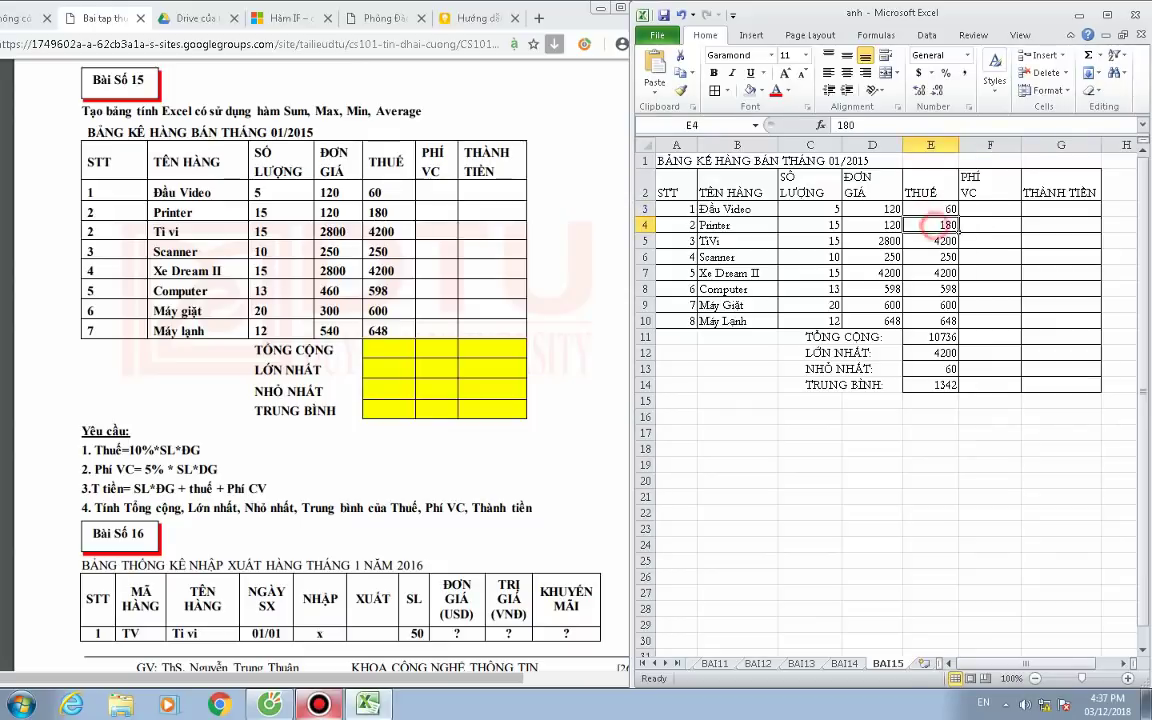
{"action": "left_click", "coordinate": [922, 304]}
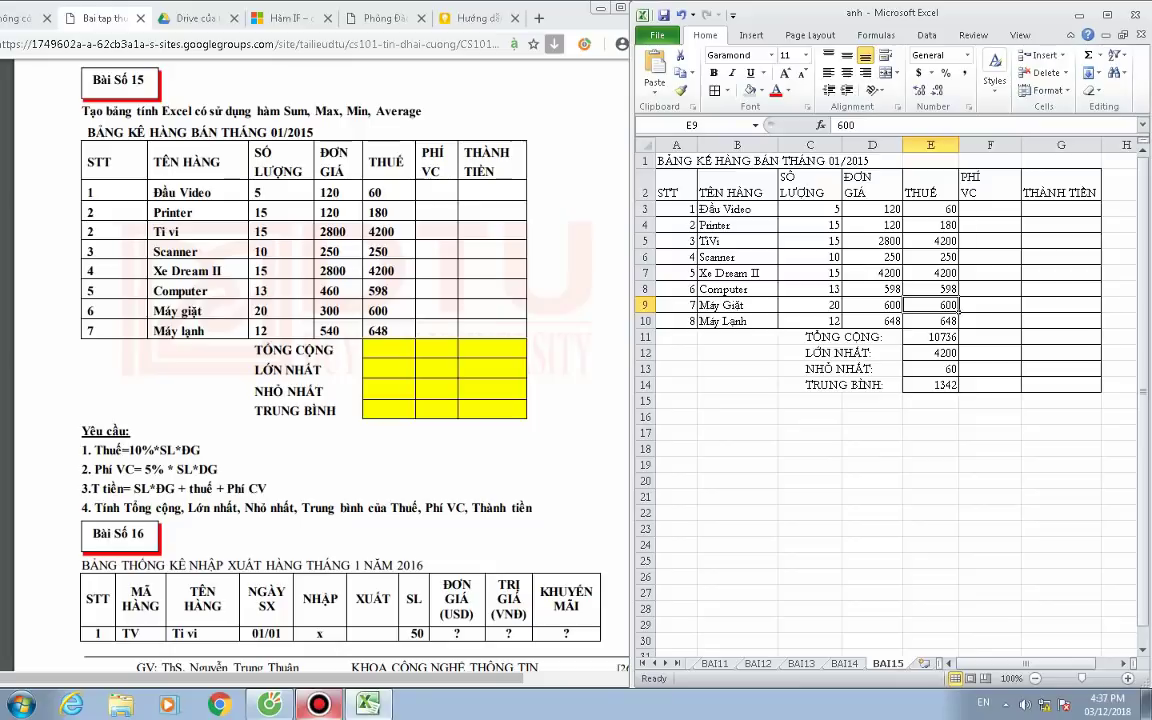
{"action": "left_click", "coordinate": [920, 320]}
{"action": "left_click", "coordinate": [985, 210]}
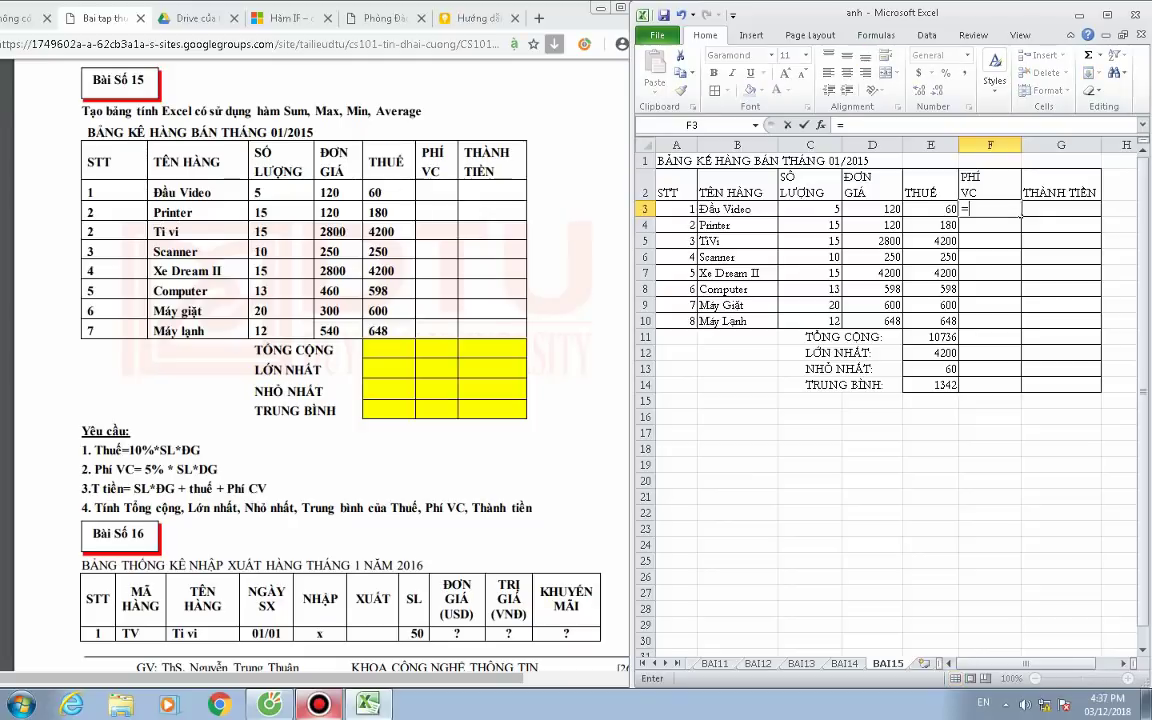
Enter the shipping fee formula =5%*C3*D3 in F3, accepting Excel's correction.
{"action": "type", "text": "=5"}
{"action": "type", "text": "%"}
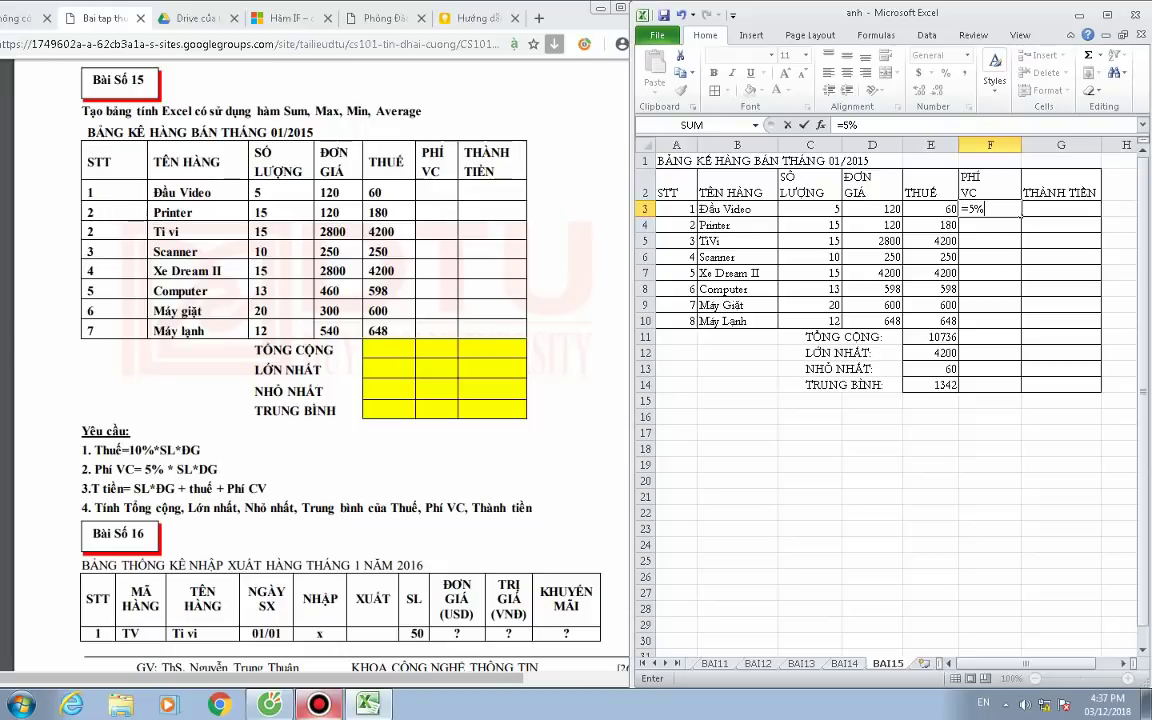
{"action": "type", "text": "*"}
{"action": "left_click", "coordinate": [810, 209]}
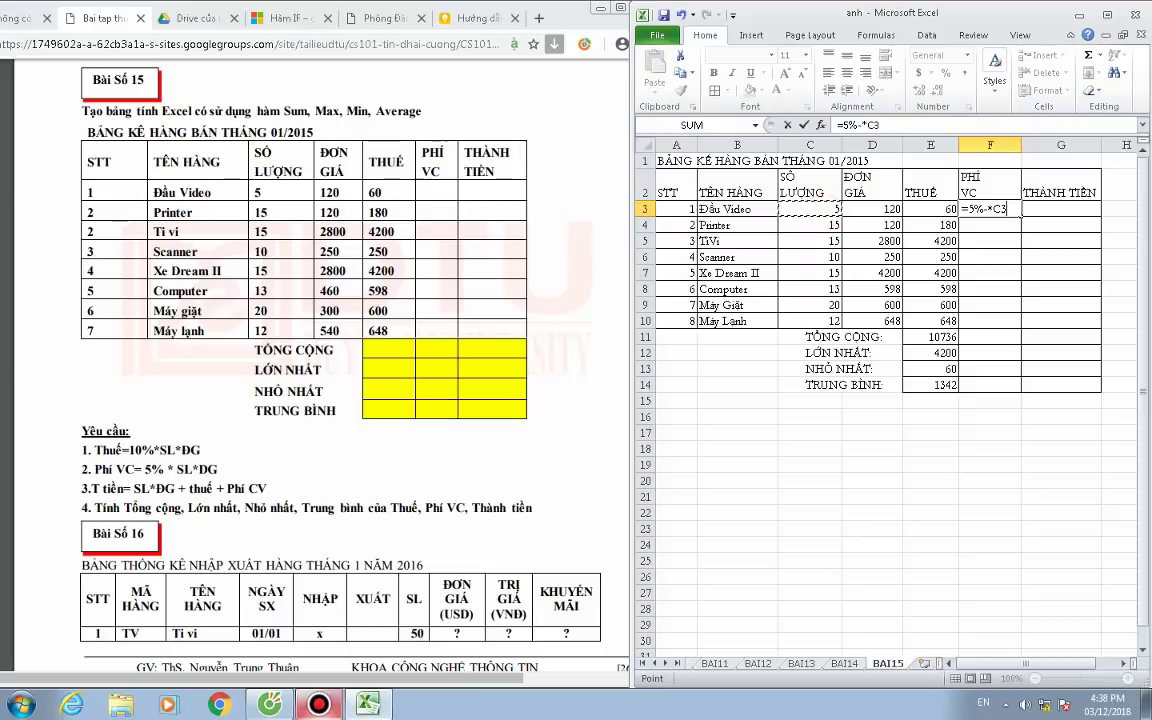
{"action": "type", "text": "*"}
{"action": "left_click", "coordinate": [872, 209]}
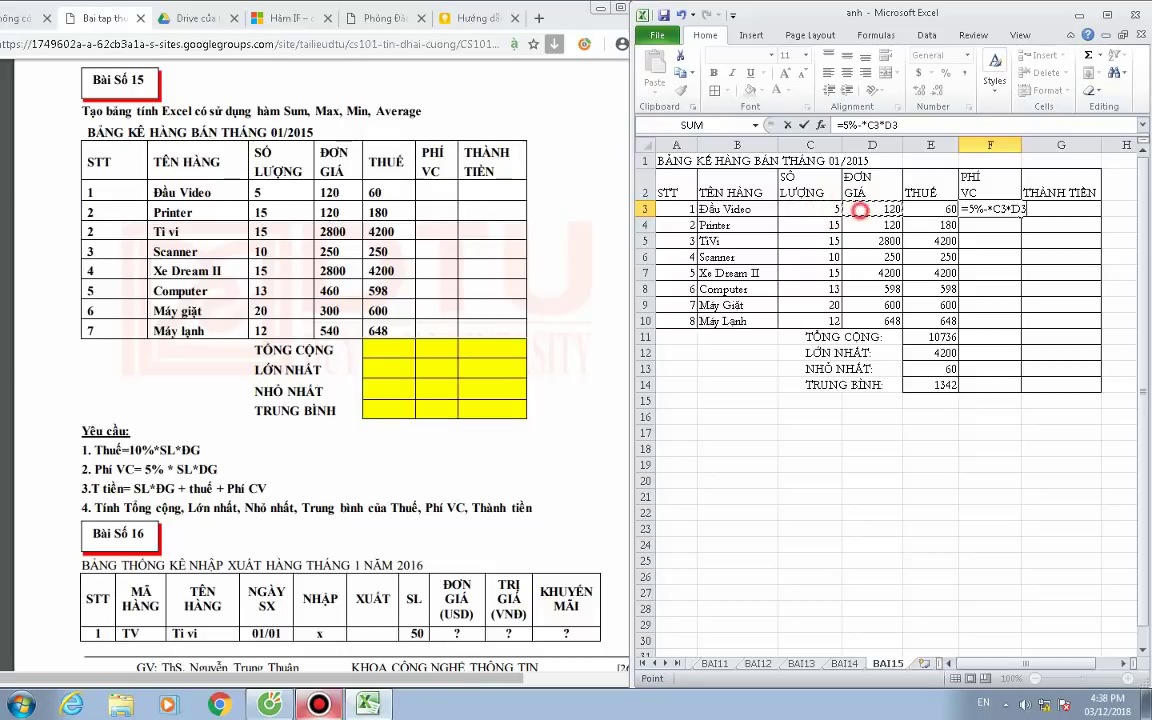
{"action": "key", "text": "Return"}
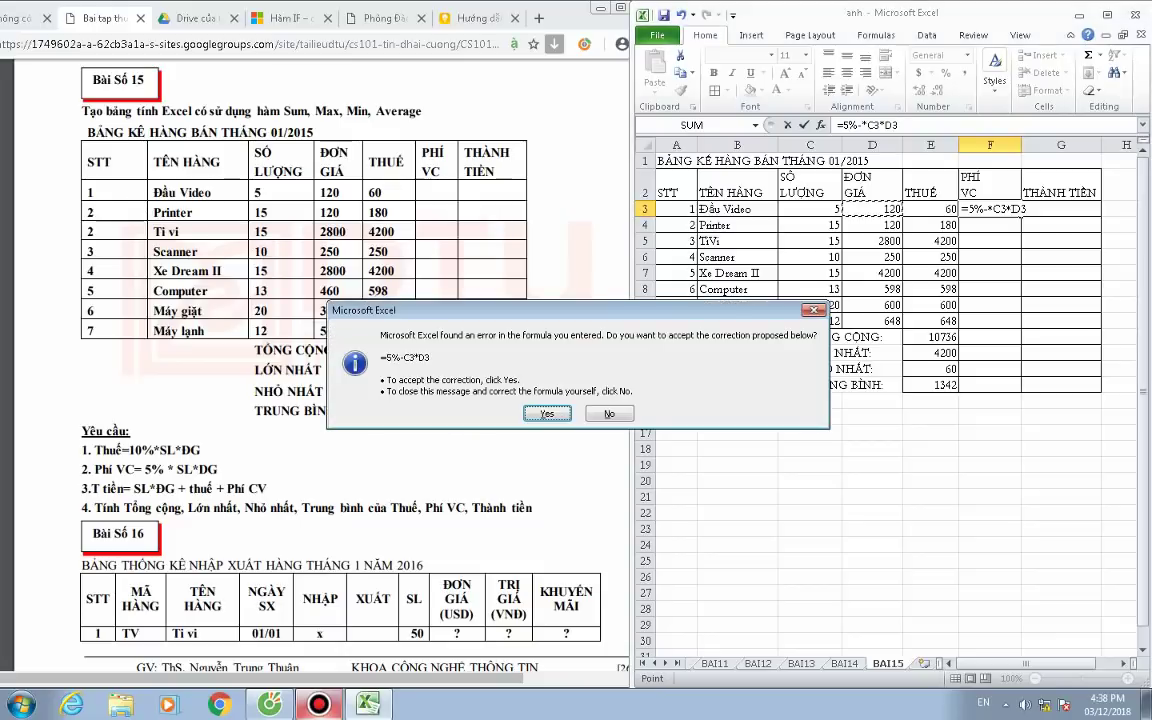
{"action": "key", "text": "Return"}
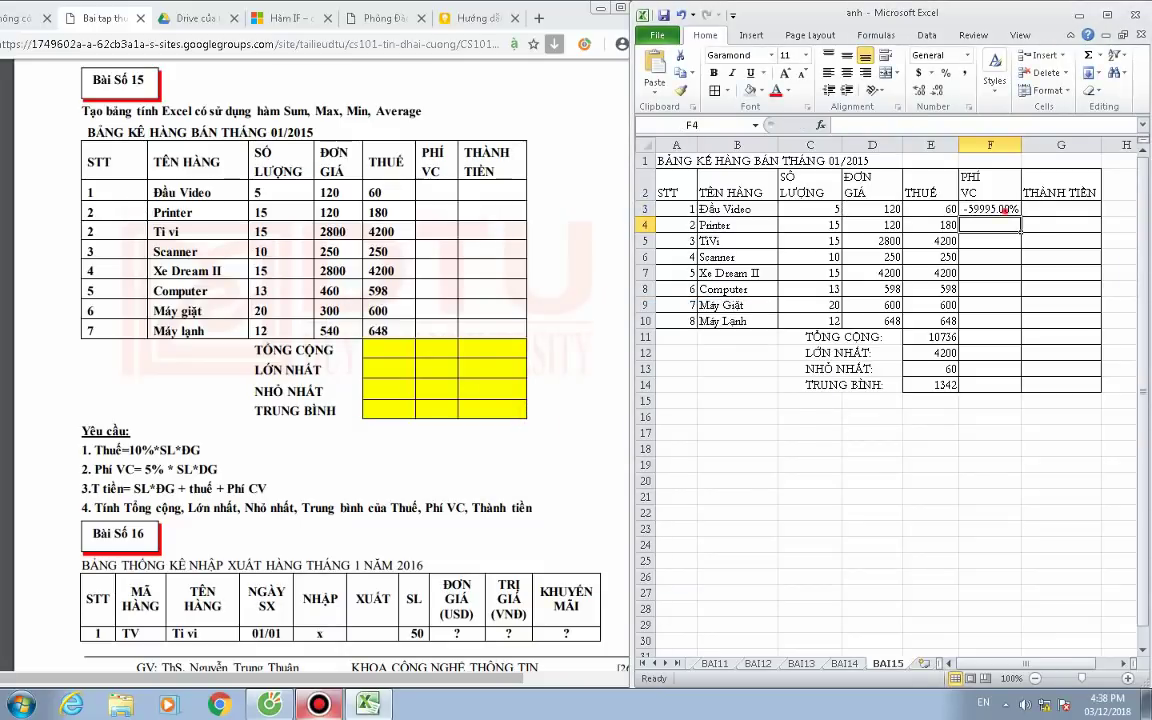
{"action": "key", "text": "Up"}
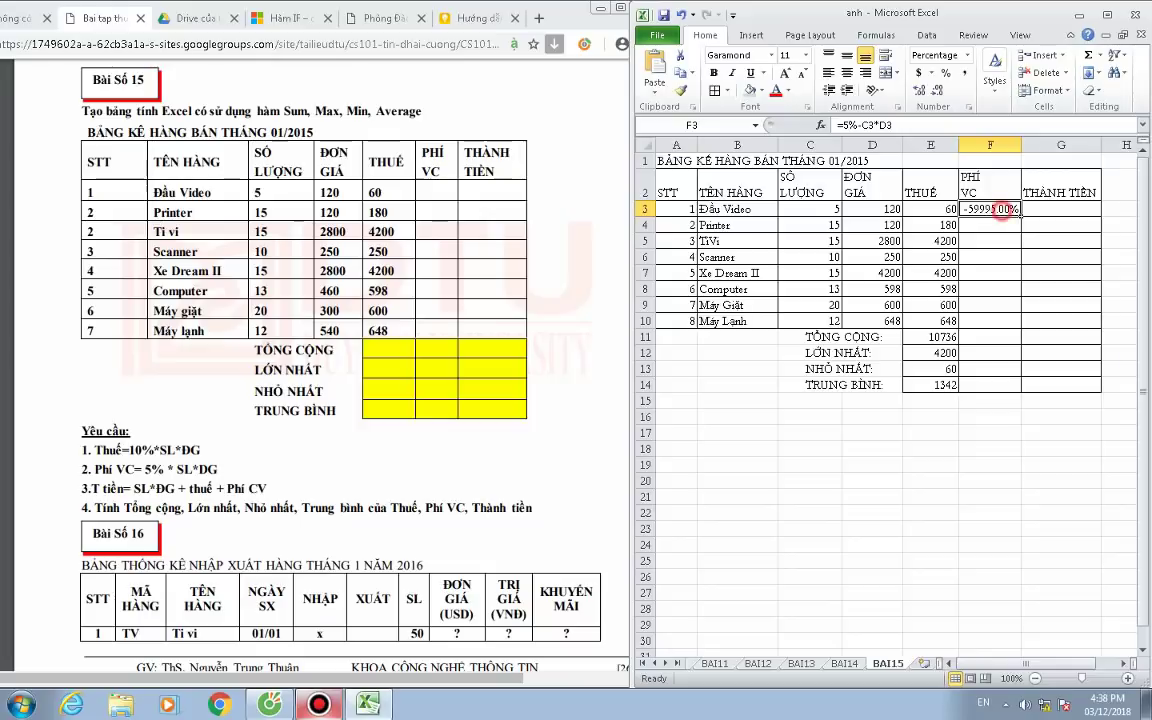
Retype F3's shipping fee formula as =5% *C3*D3.
{"action": "type", "text": "="}
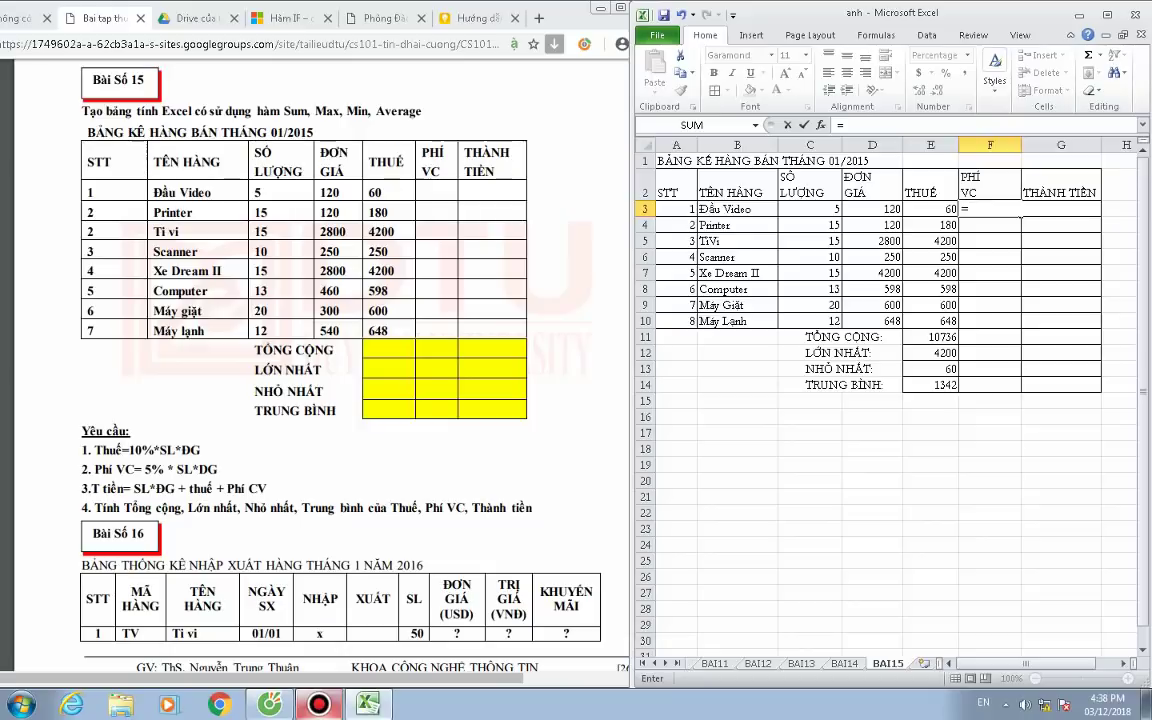
{"action": "type", "text": "5"}
{"action": "type", "text": "% *"}
{"action": "left_click", "coordinate": [810, 209]}
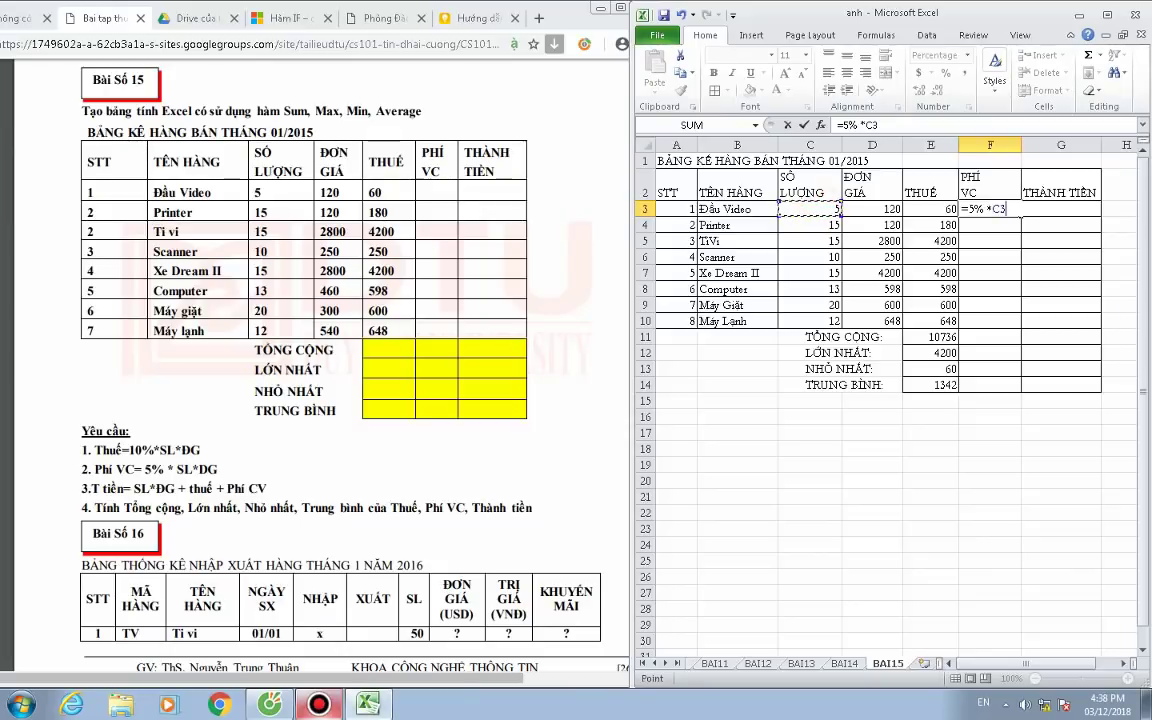
{"action": "type", "text": "*"}
{"action": "left_click", "coordinate": [872, 209]}
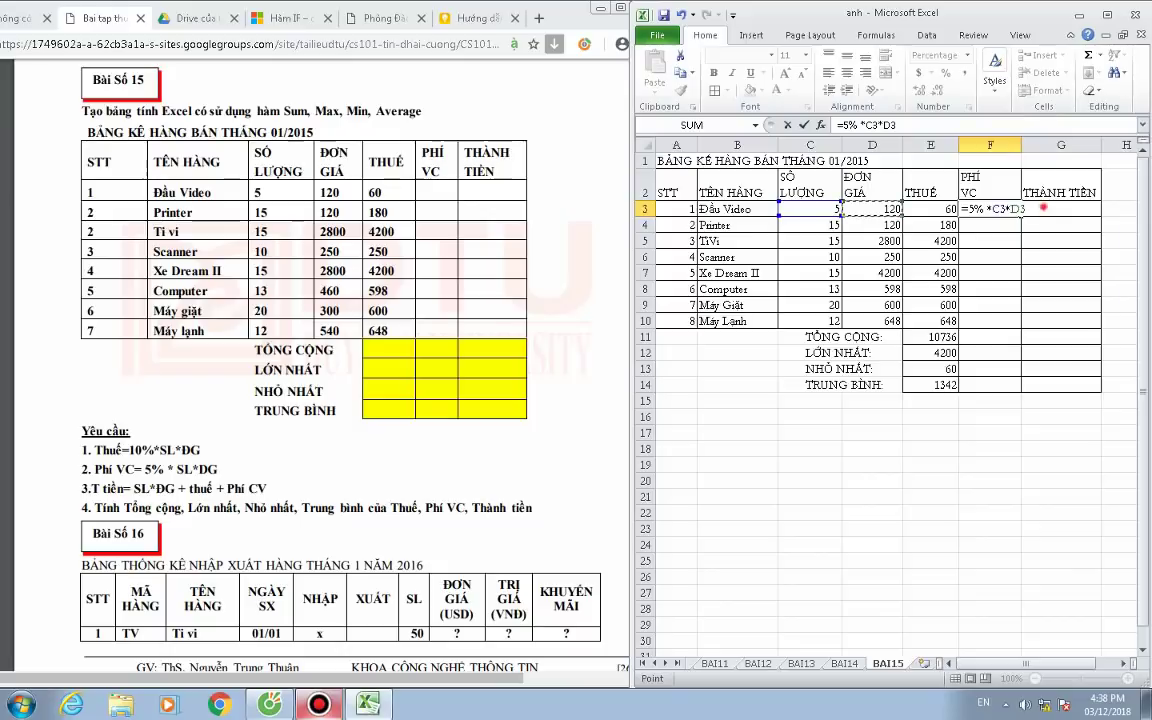
{"action": "key", "text": "Return"}
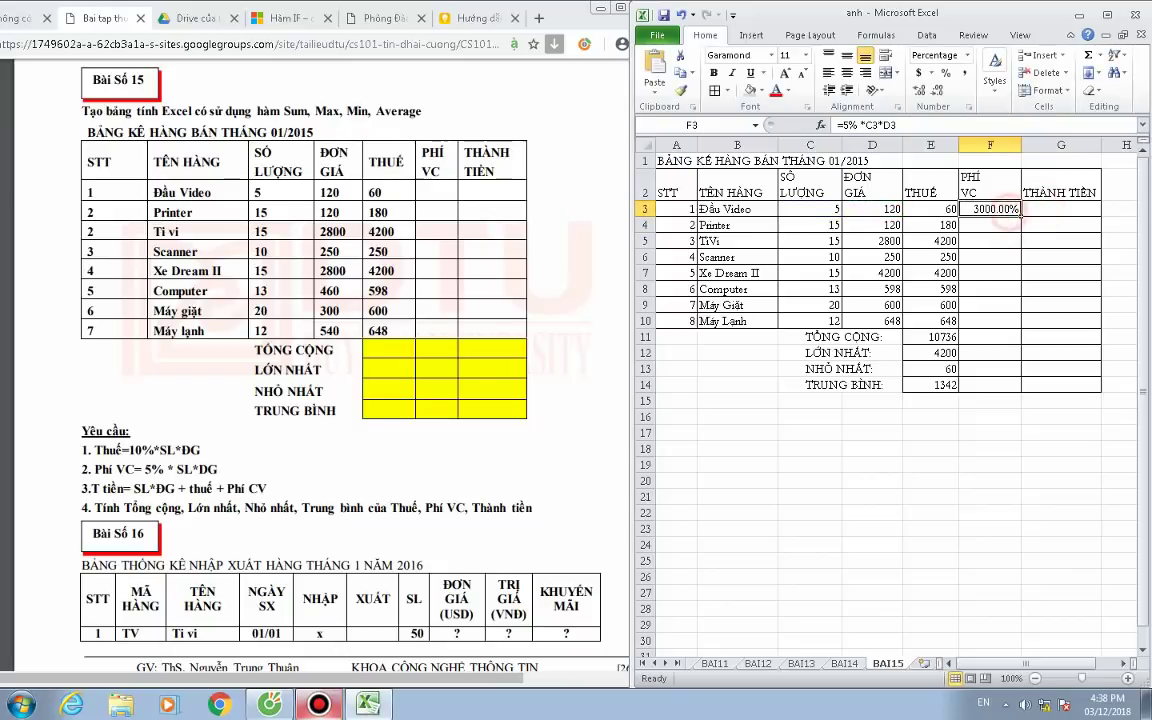
{"action": "left_click", "coordinate": [1000, 210]}
Insert a comment on cell F3.
{"action": "right_click", "coordinate": [993, 212]}
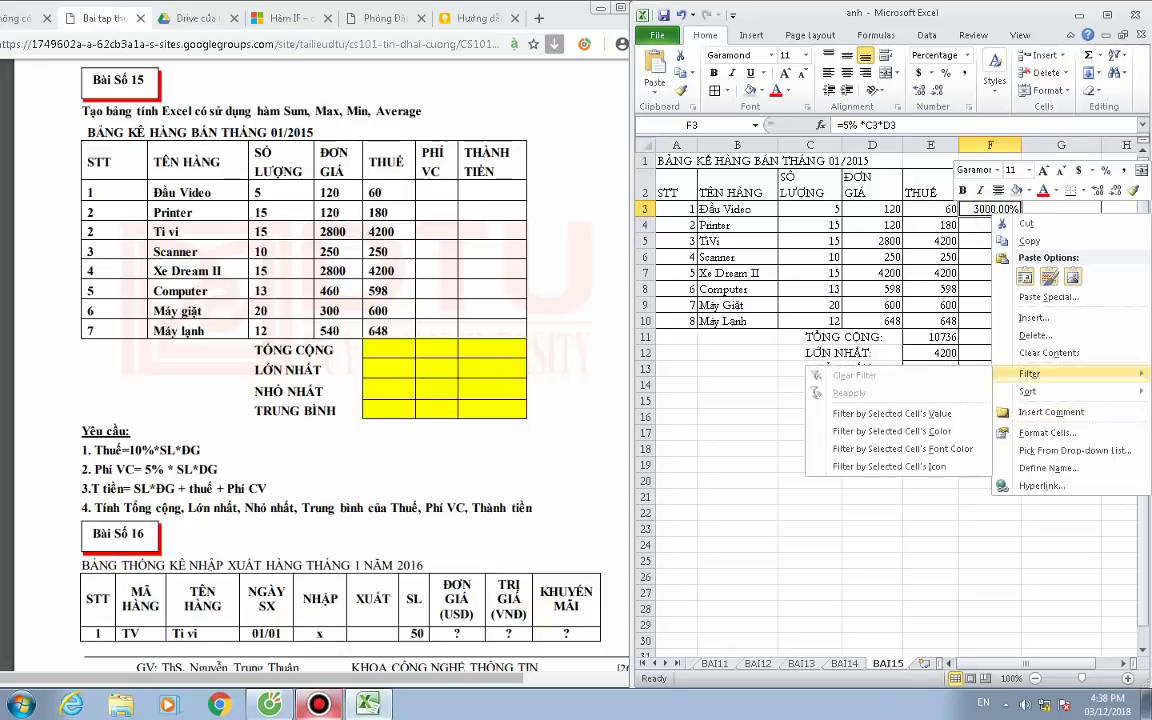
{"action": "left_click", "coordinate": [1010, 411]}
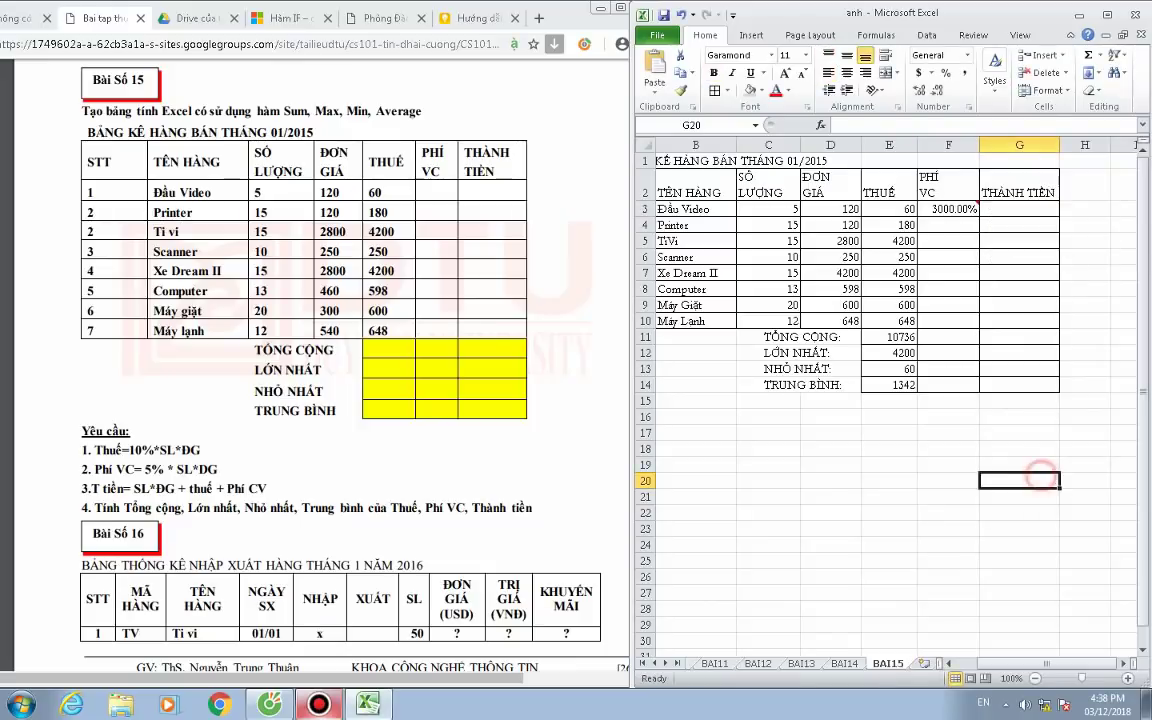
{"action": "left_click", "coordinate": [963, 215]}
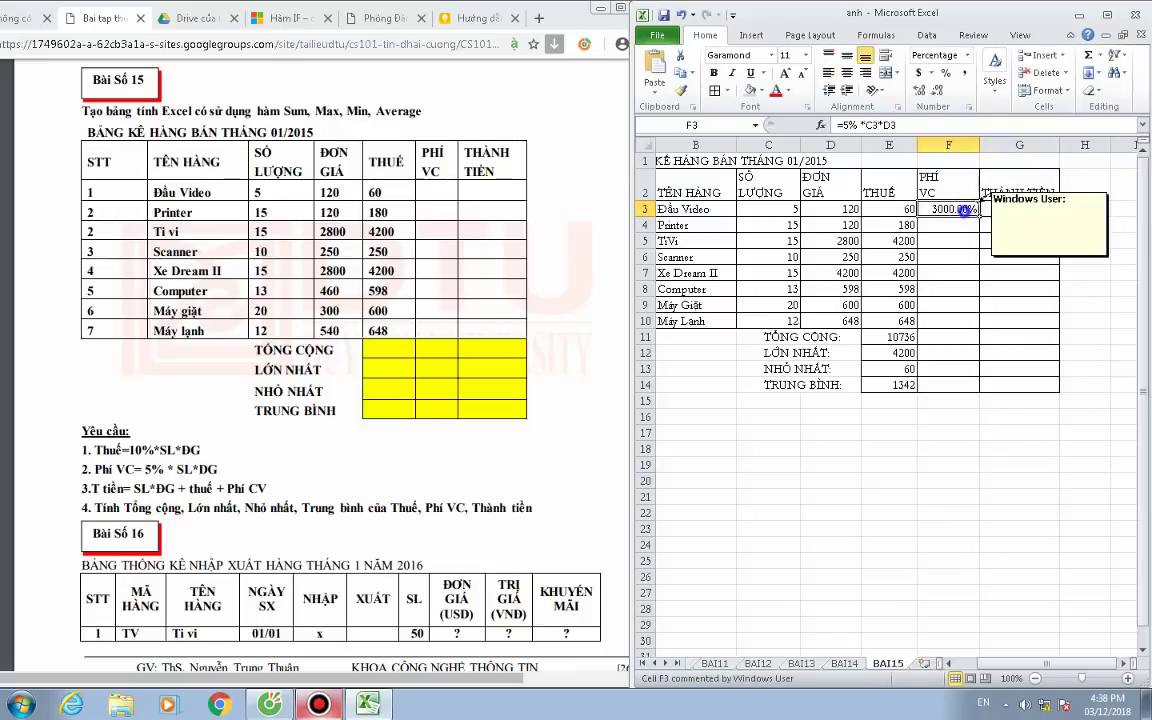
Format F3 as Number with negative numbers in red parentheses.
{"action": "right_click", "coordinate": [965, 213]}
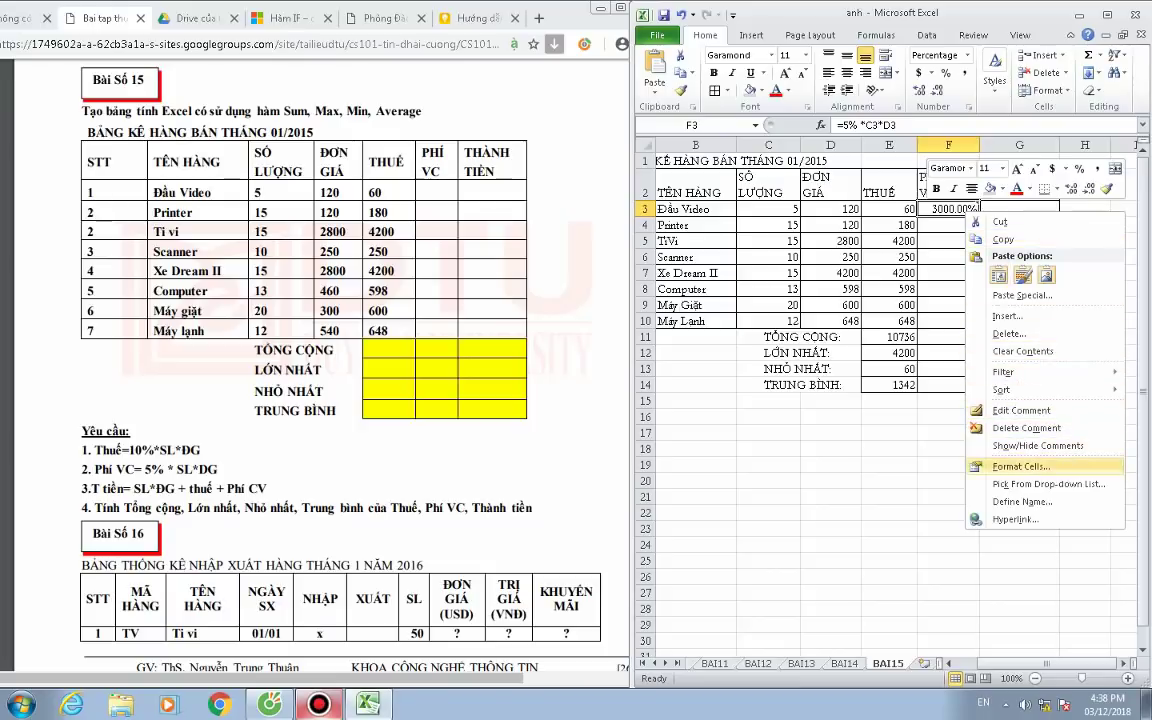
{"action": "left_click", "coordinate": [1020, 466]}
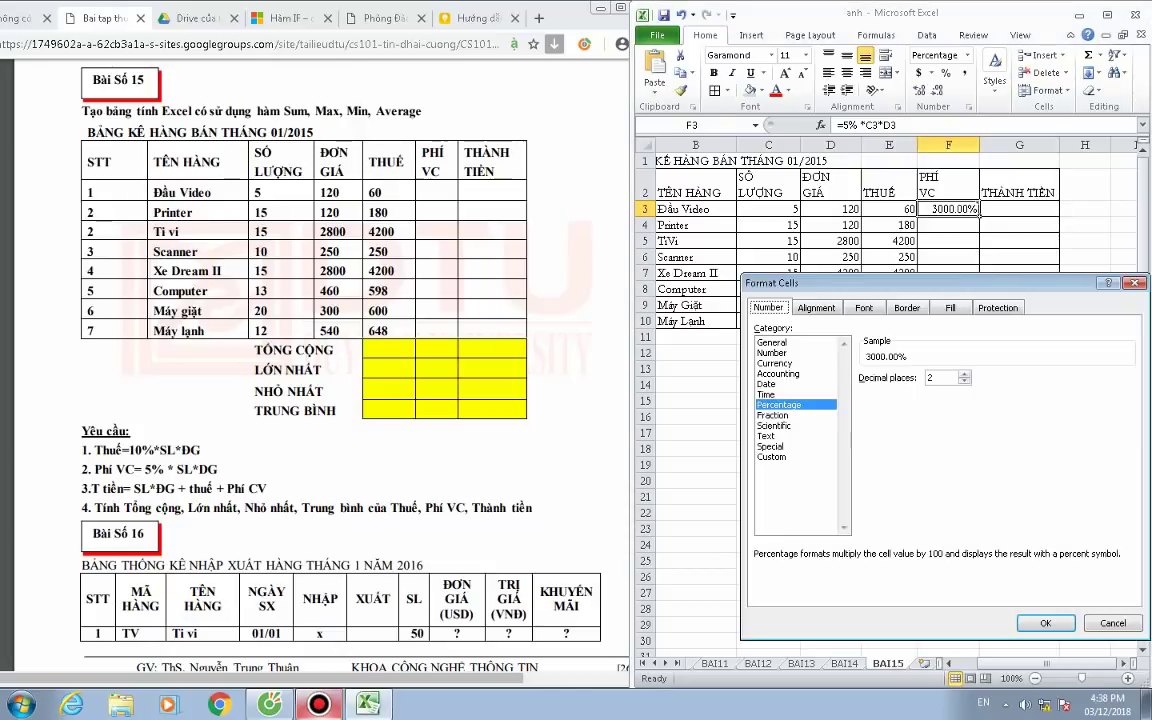
{"action": "left_click", "coordinate": [771, 352]}
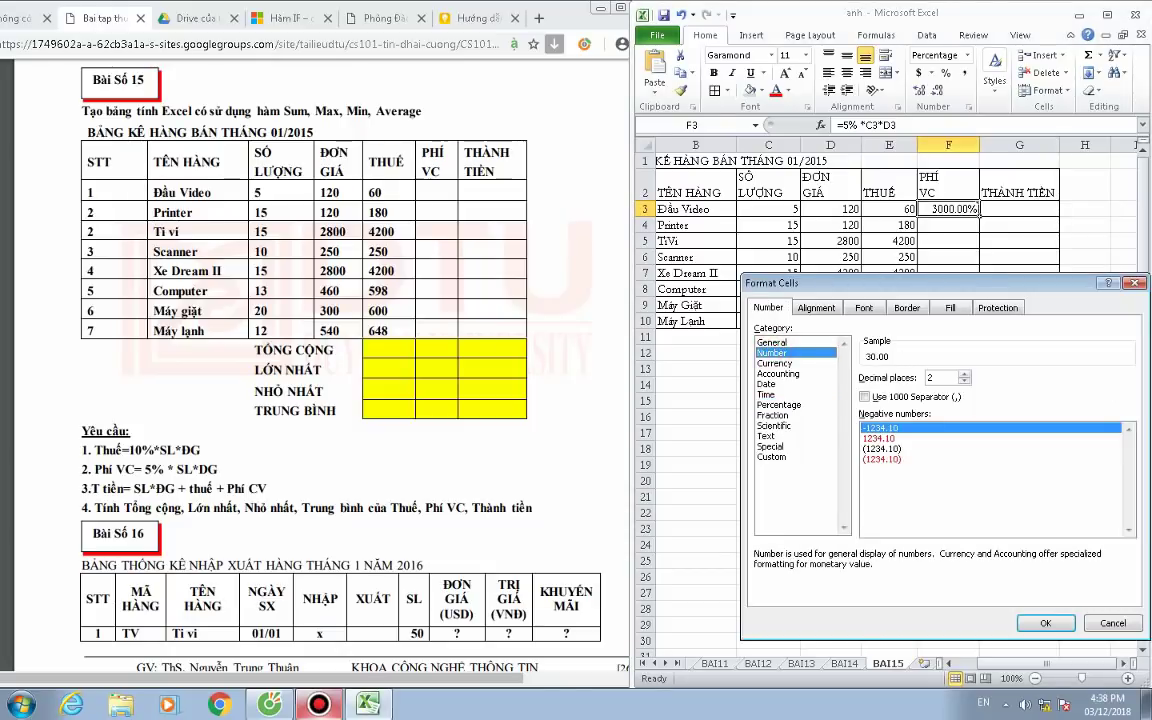
{"action": "left_click_drag", "start_coordinate": [880, 428], "coordinate": [885, 459]}
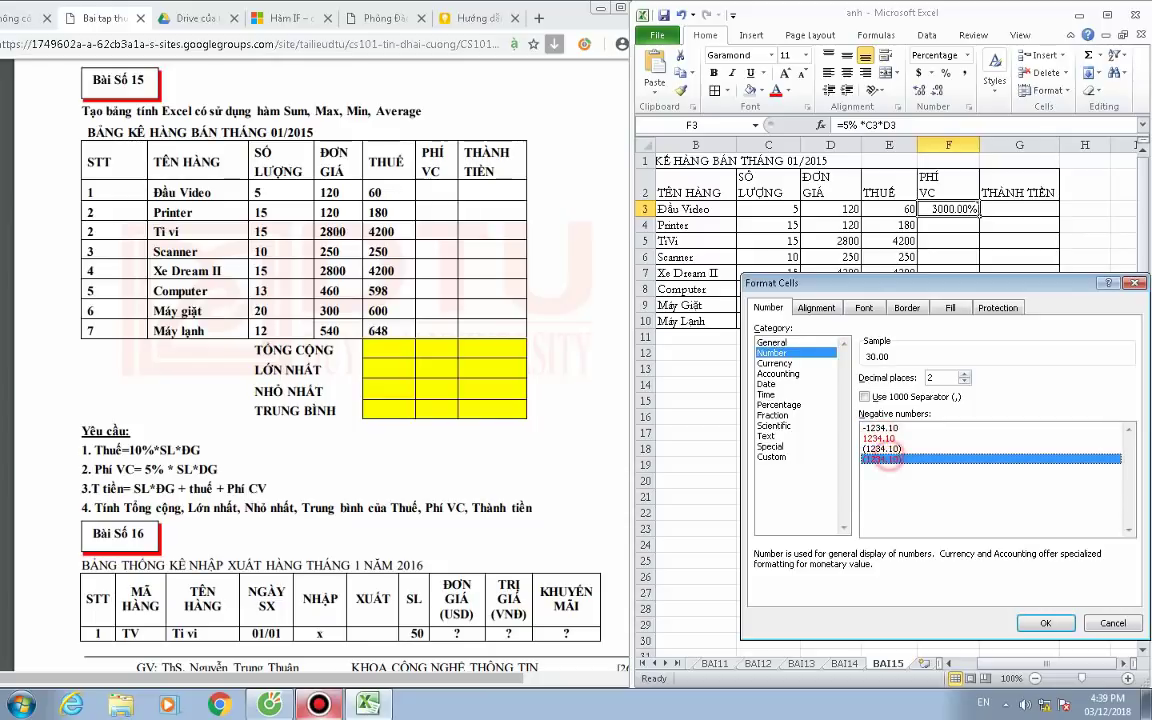
{"action": "key", "text": "Return"}
{"action": "left_click", "coordinate": [968, 484]}
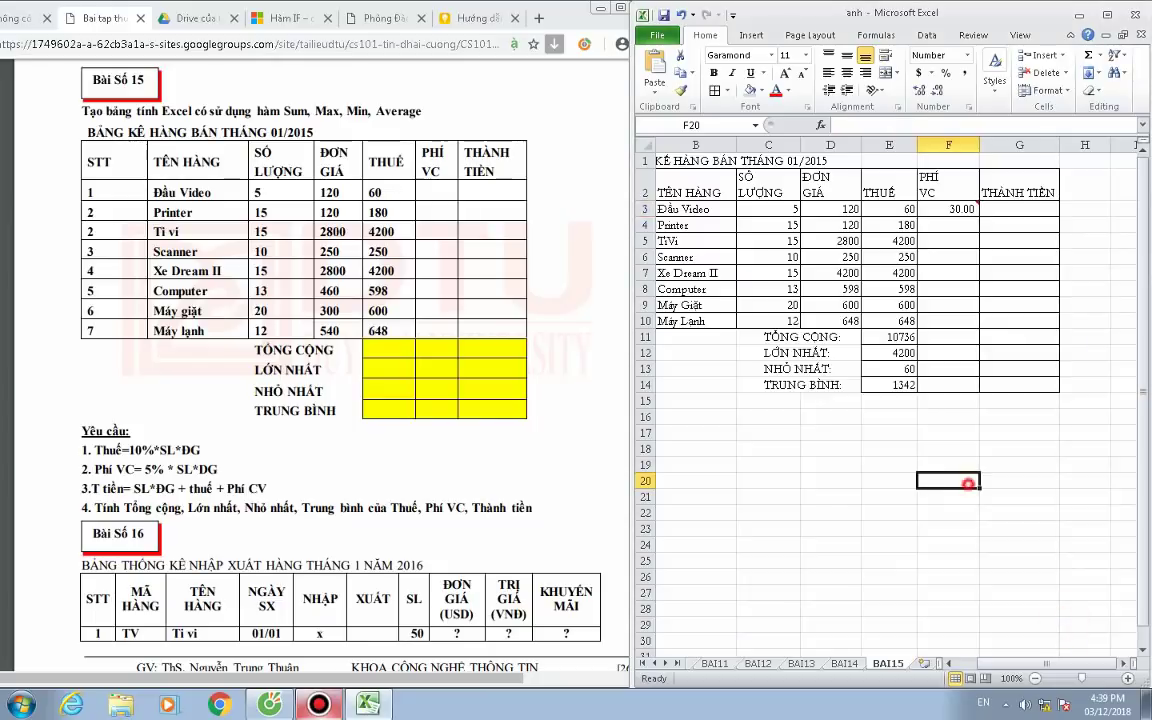
{"action": "left_click", "coordinate": [958, 209]}
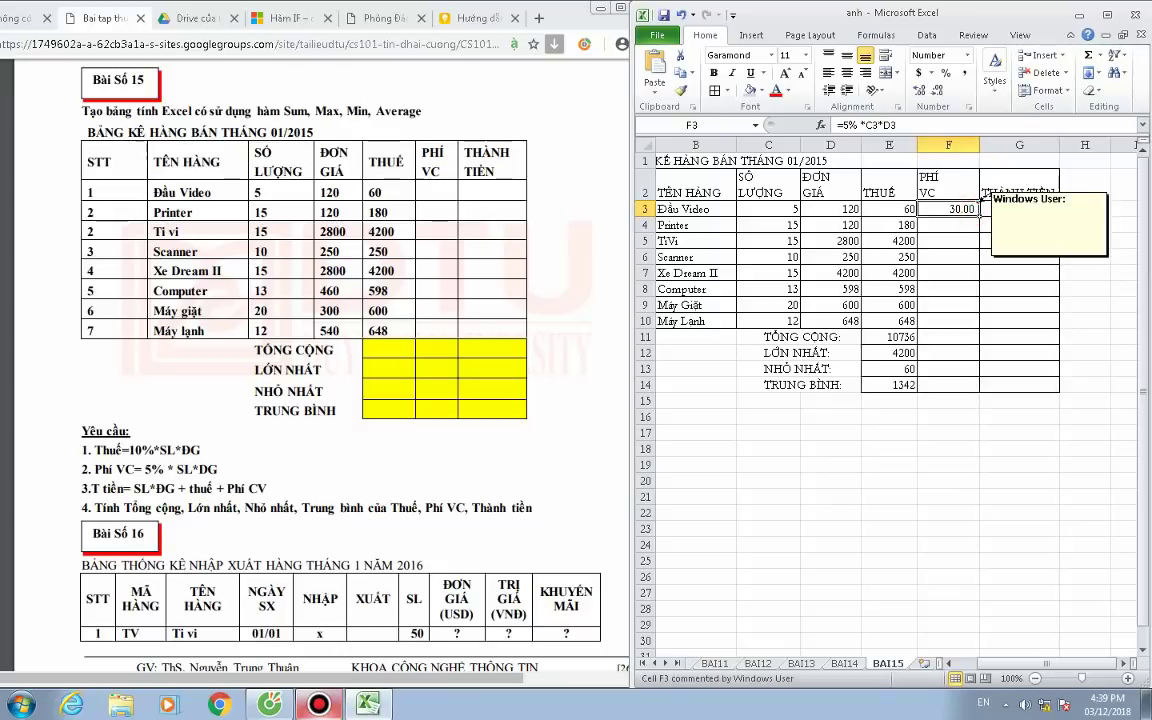
Delete F3's comment and switch F3 to General format so it shows 30.
{"action": "right_click", "coordinate": [980, 203]}
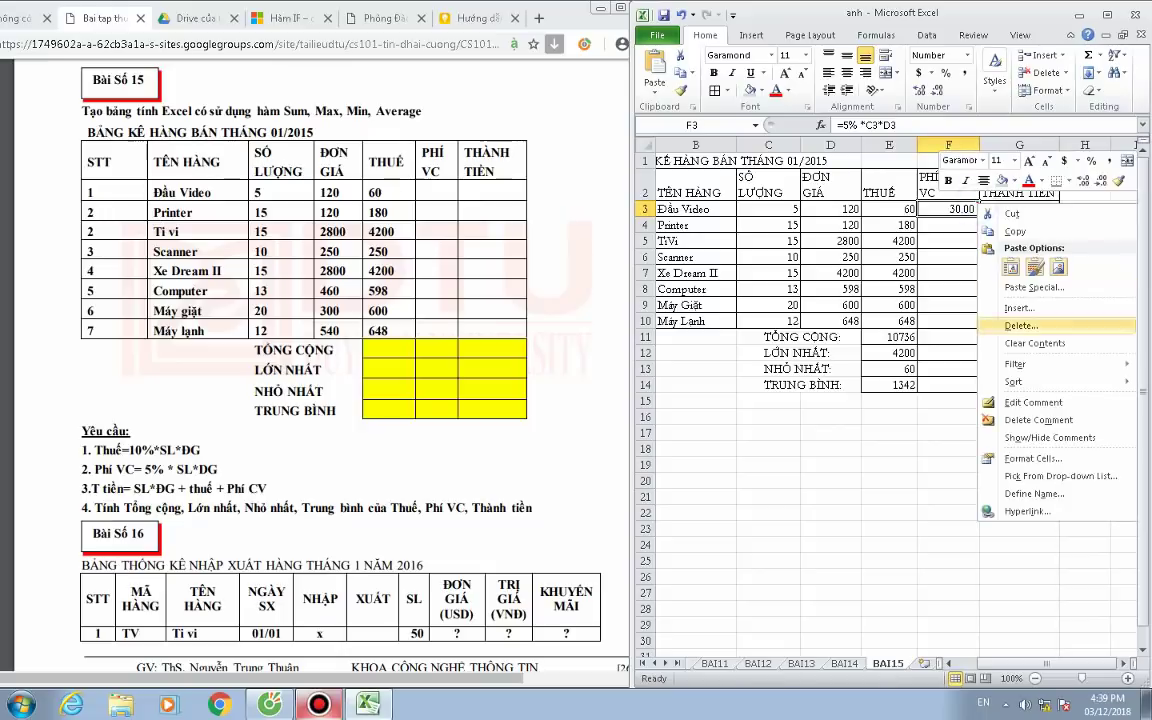
{"action": "left_click", "coordinate": [1020, 420]}
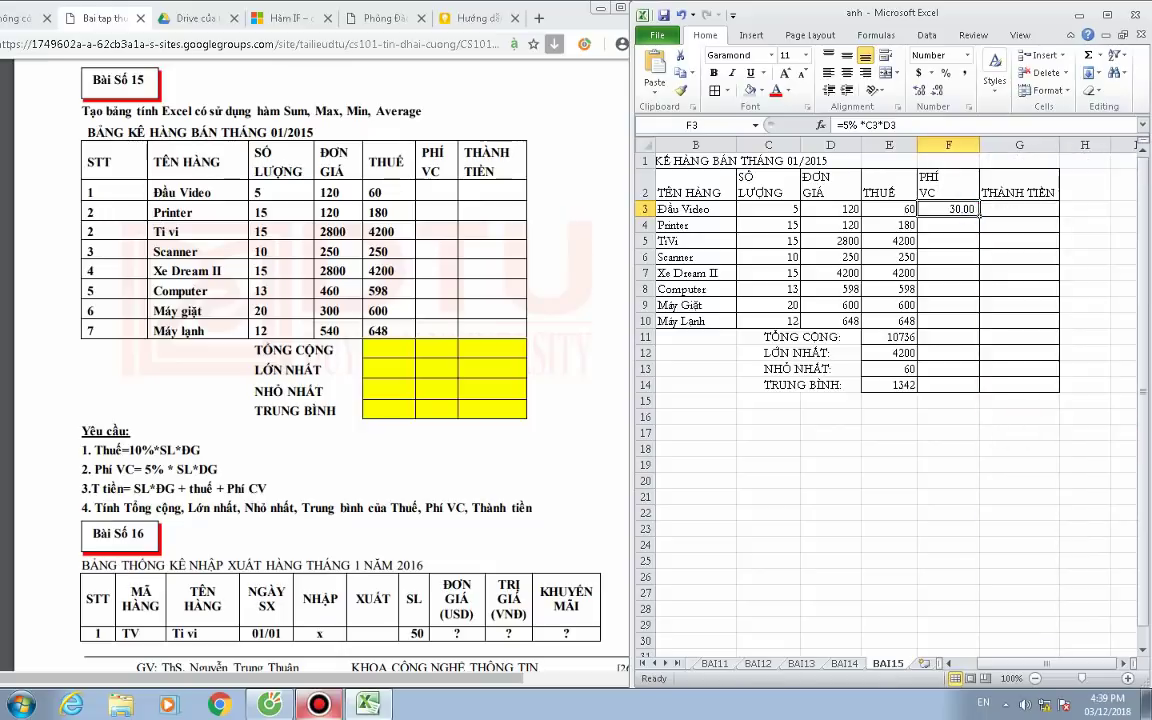
{"action": "right_click", "coordinate": [972, 206]}
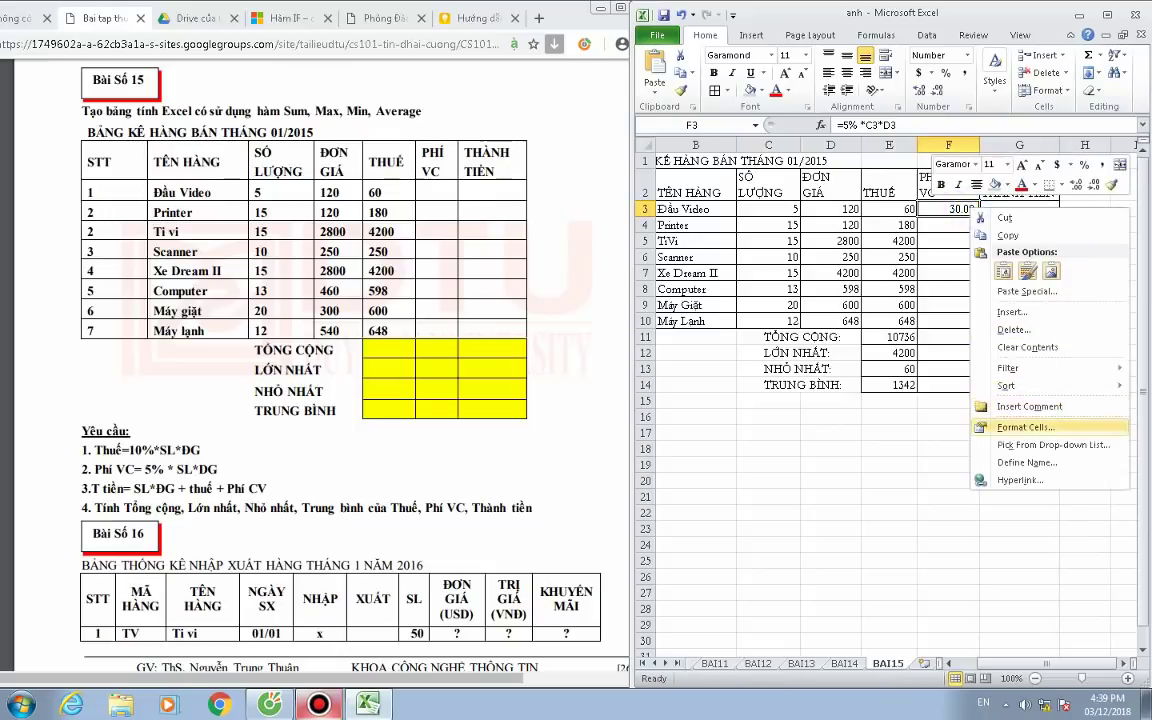
{"action": "left_click", "coordinate": [1020, 427]}
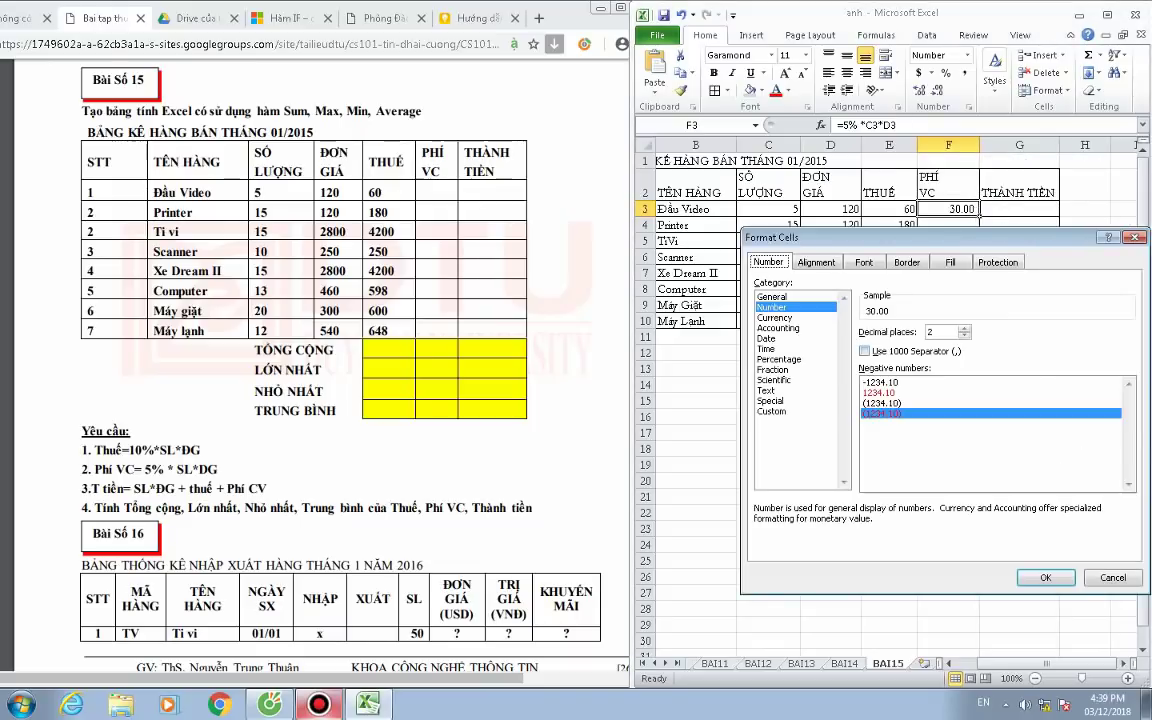
{"action": "left_click", "coordinate": [771, 297]}
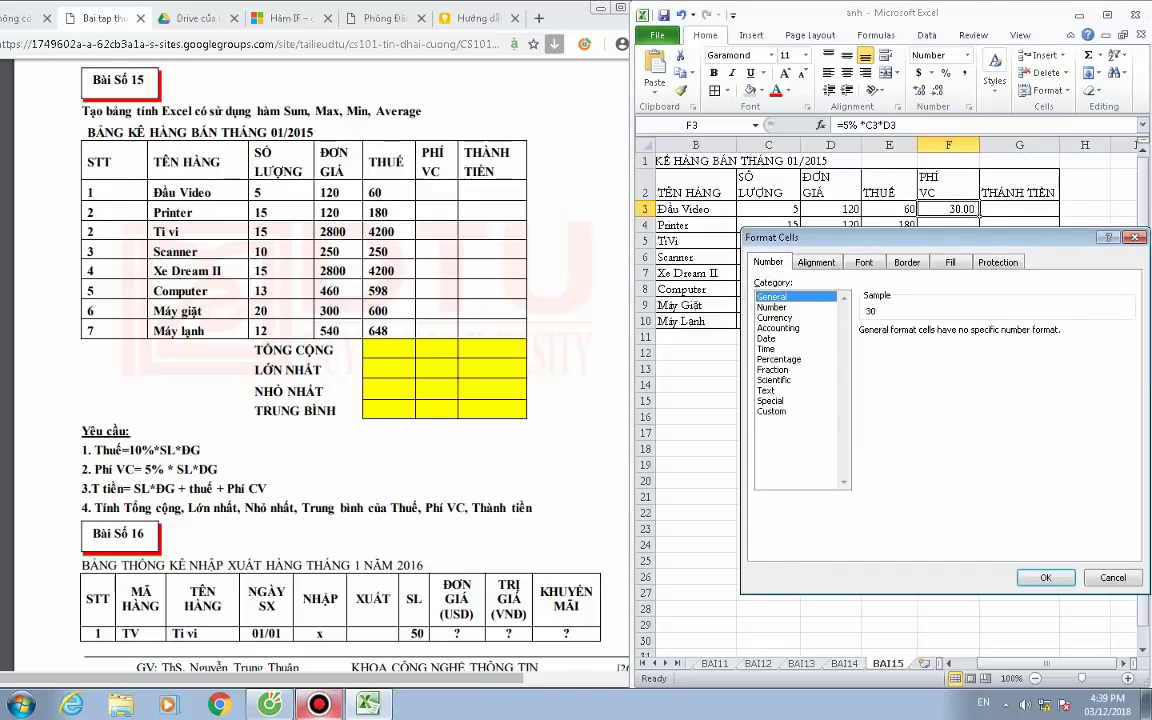
{"action": "left_click", "coordinate": [1043, 577]}
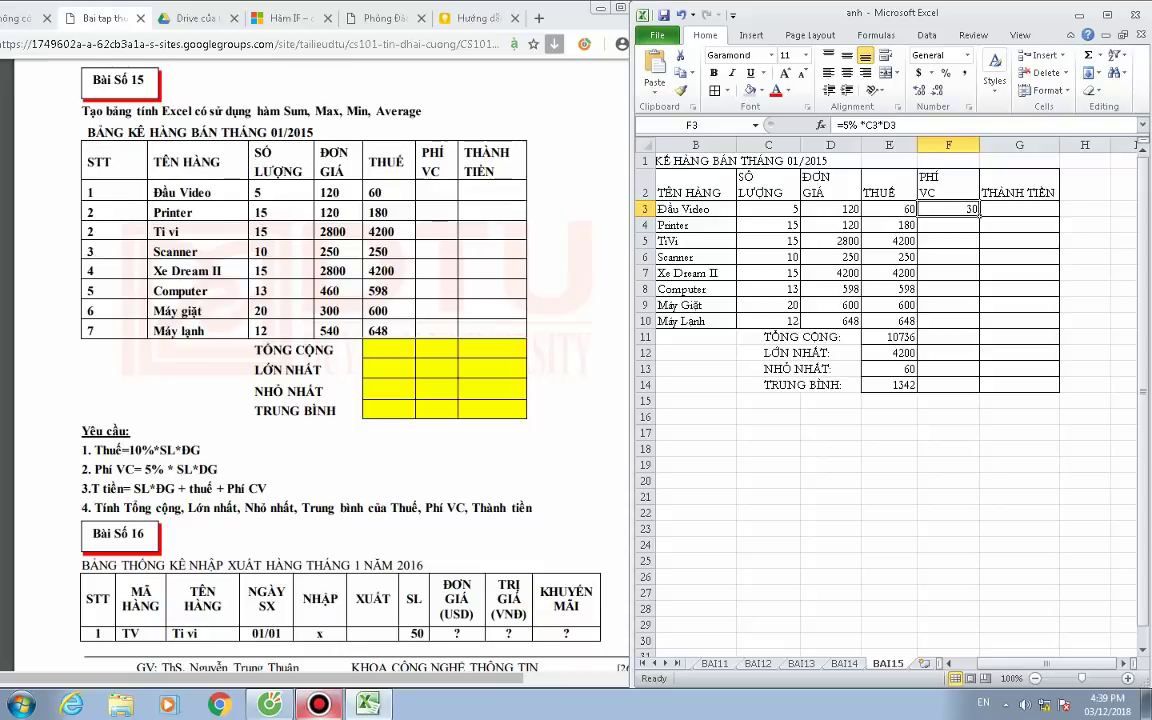
Re-enter =5%*C3*D3 in F3.
{"action": "left_click_drag", "start_coordinate": [980, 216], "coordinate": [979, 327]}
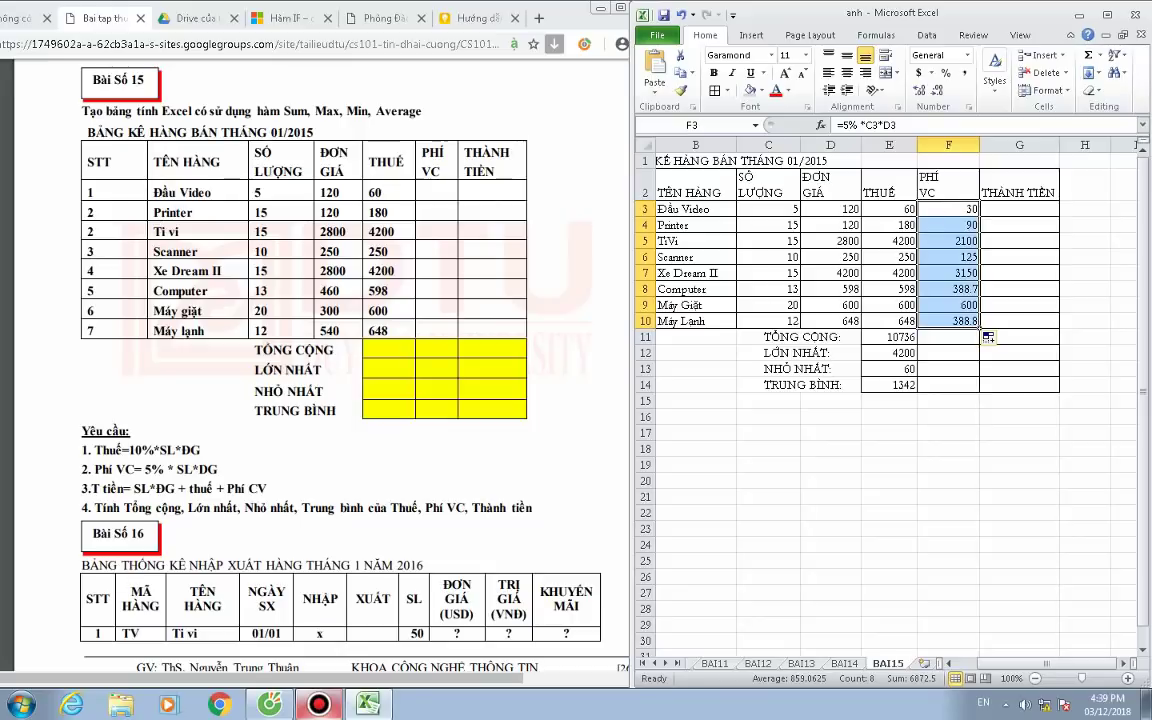
{"action": "left_click", "coordinate": [975, 209]}
{"action": "type", "text": "="}
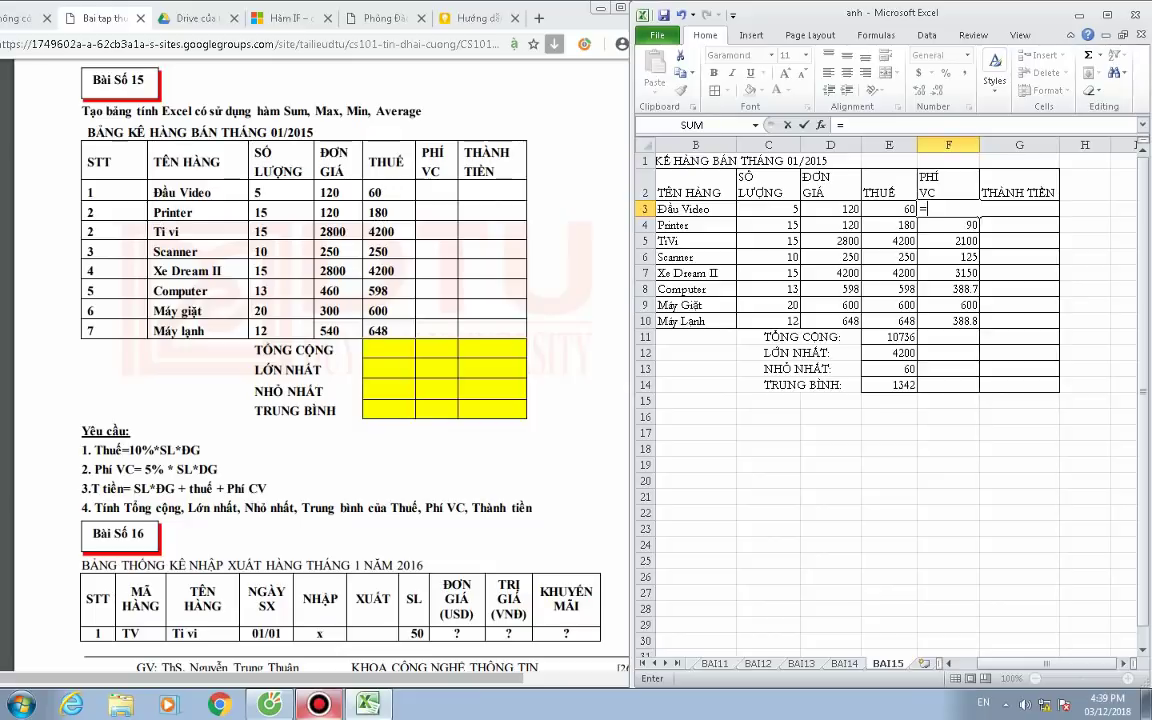
{"action": "type", "text": "5%"}
{"action": "type", "text": "*"}
{"action": "type", "text": "C3*"}
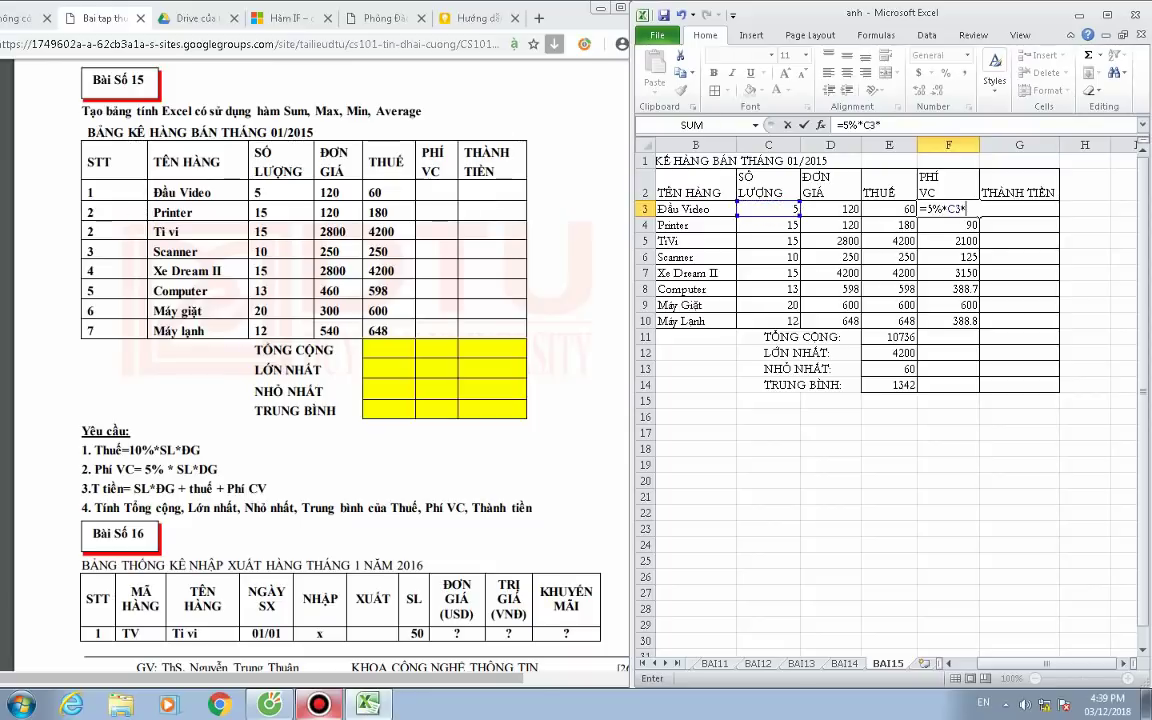
{"action": "type", "text": "D3"}
{"action": "key", "text": "Return"}
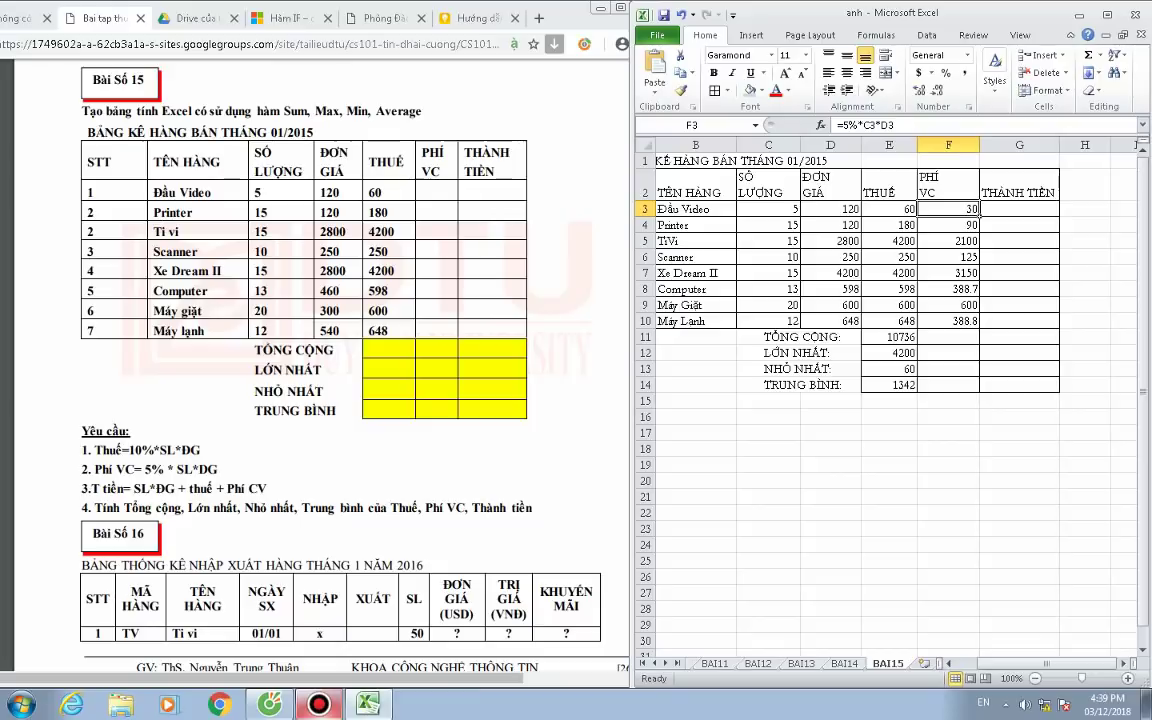
Fill the fee formula down F4:F10, giving fees 90, 2100, 125, 3150, 388.7, 600, 388.8.
{"action": "left_click", "coordinate": [948, 209]}
{"action": "left_click_drag", "start_coordinate": [979, 216], "coordinate": [979, 312]}
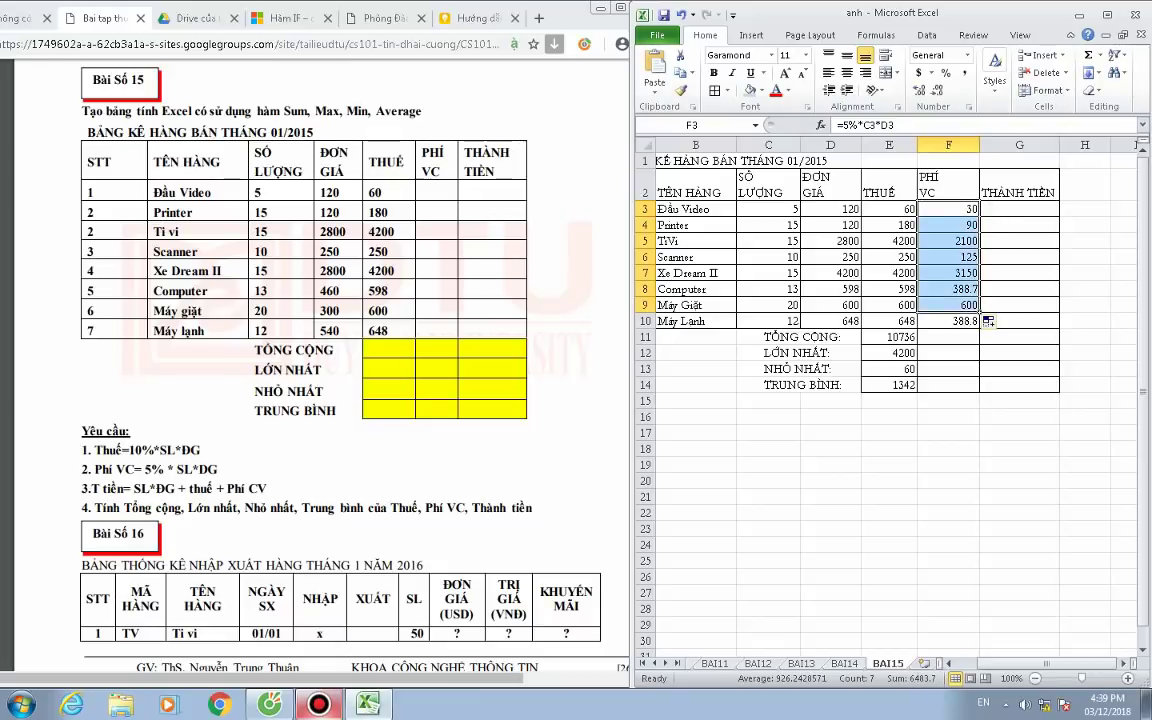
{"action": "left_click", "coordinate": [948, 209]}
{"action": "left_click_drag", "start_coordinate": [979, 216], "coordinate": [979, 275]}
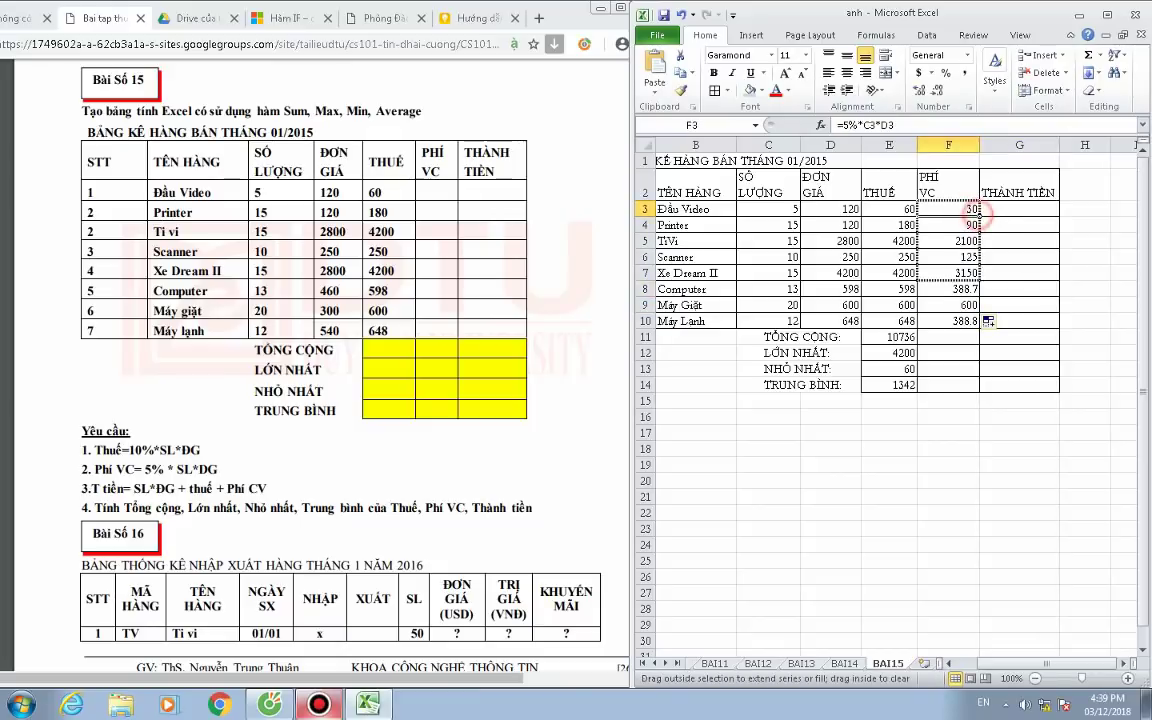
{"action": "left_click_drag", "start_coordinate": [974, 212], "coordinate": [979, 327]}
{"action": "left_click", "coordinate": [1012, 208]}
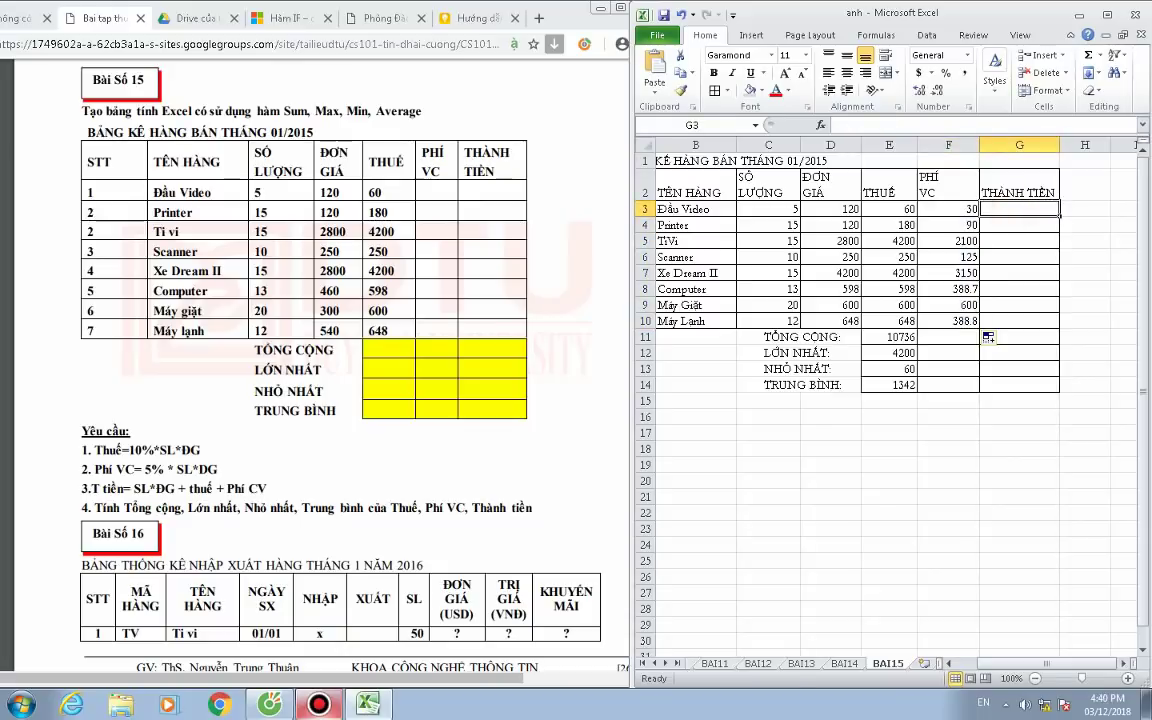
{"action": "left_click", "coordinate": [948, 337]}
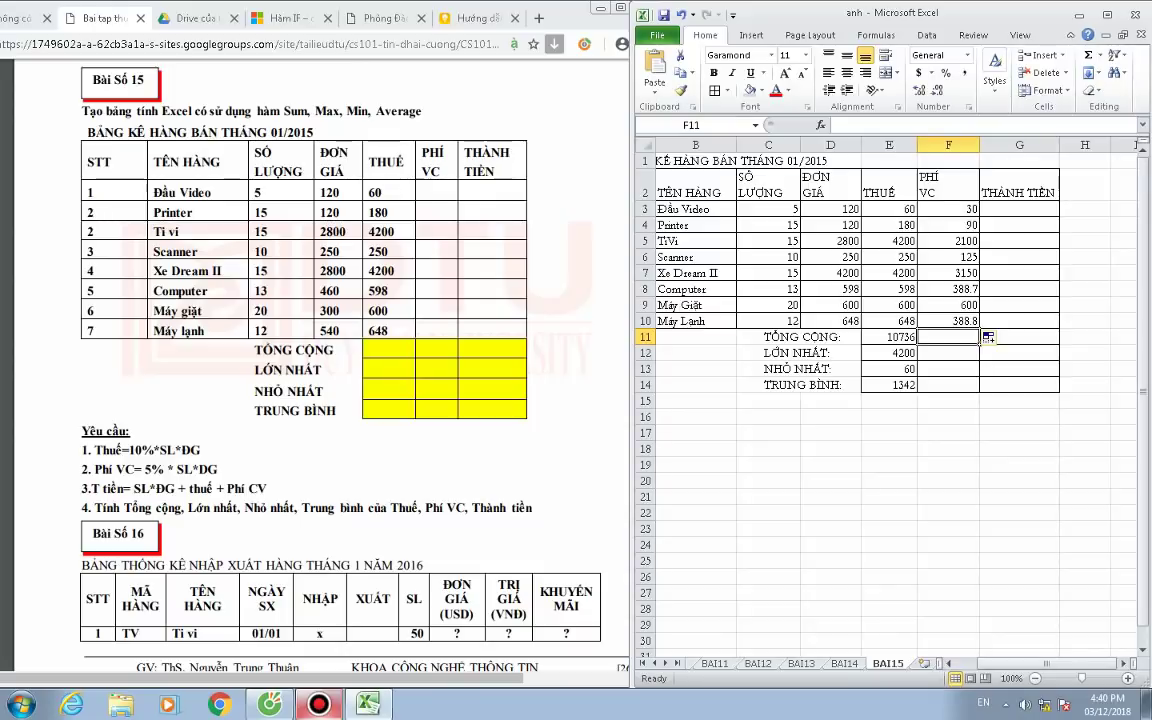
Total the PHÍ VC fees in F11 with =SUM(F3:F10), giving 6872.5.
{"action": "type", "text": "="}
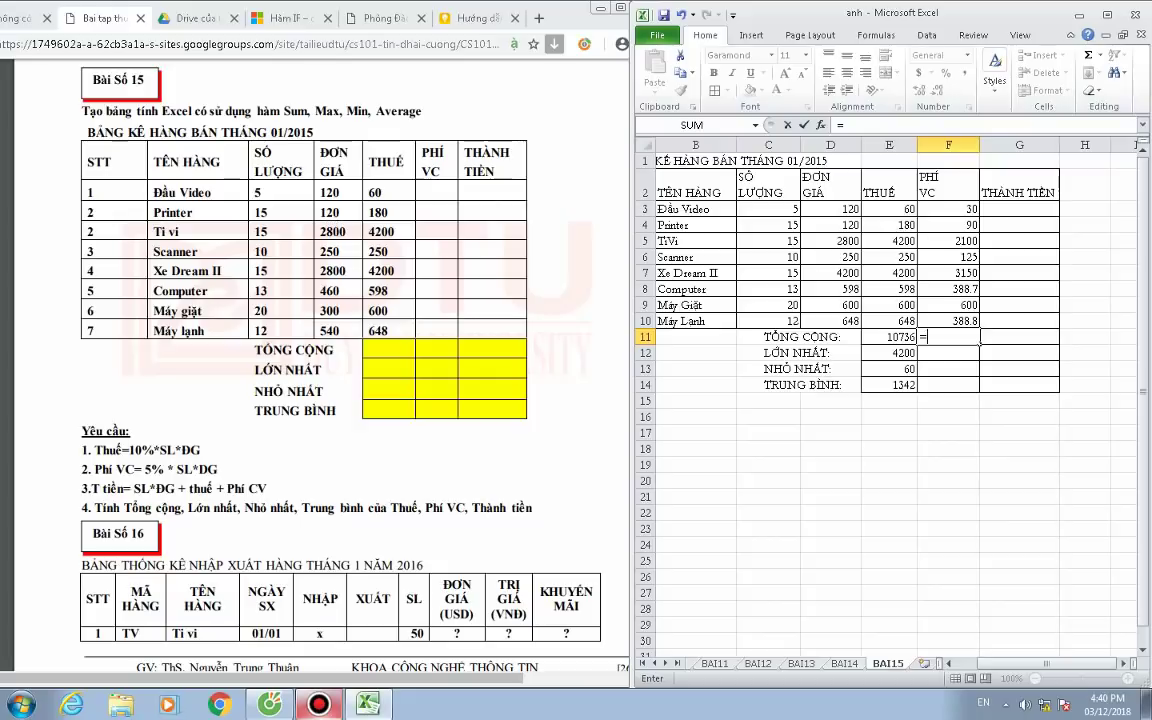
{"action": "type", "text": "SUM"}
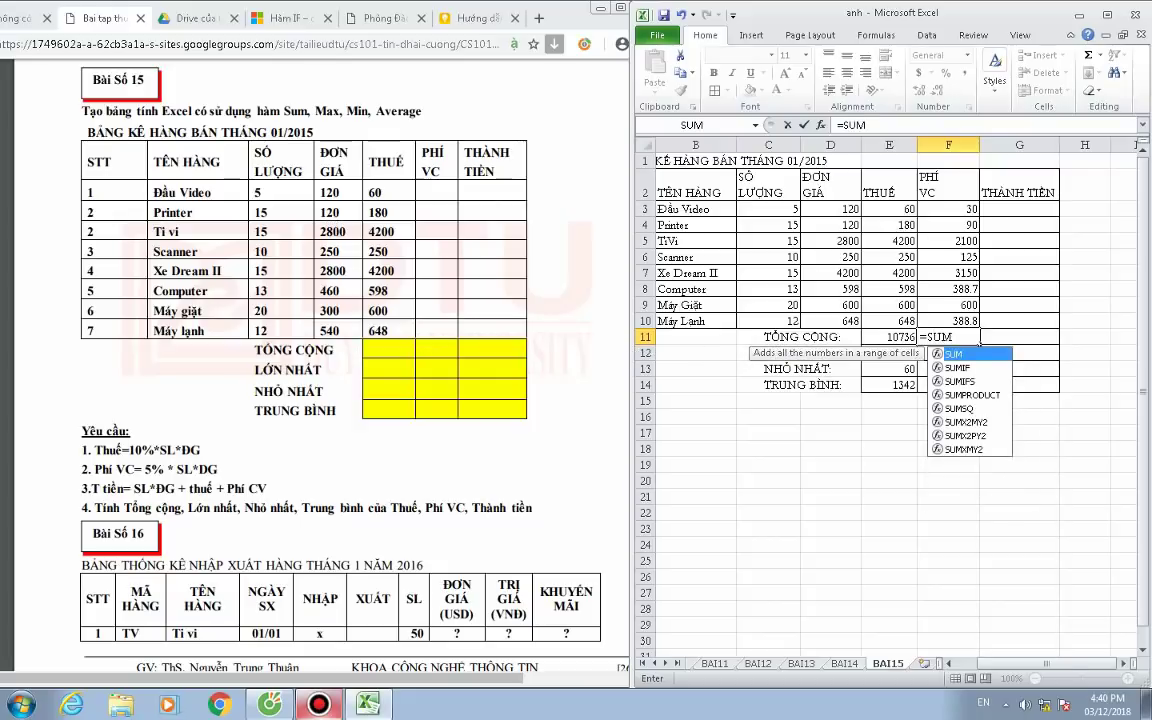
{"action": "type", "text": "("}
{"action": "left_click_drag", "start_coordinate": [970, 208], "coordinate": [970, 320]}
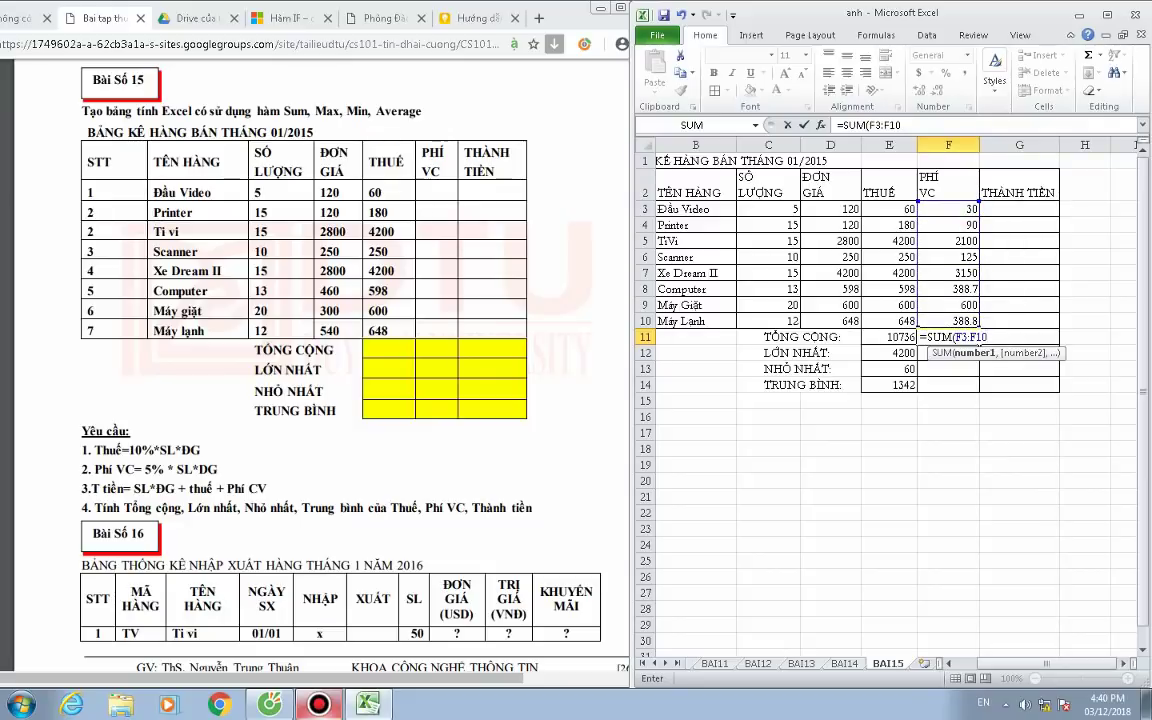
{"action": "key", "text": "Return"}
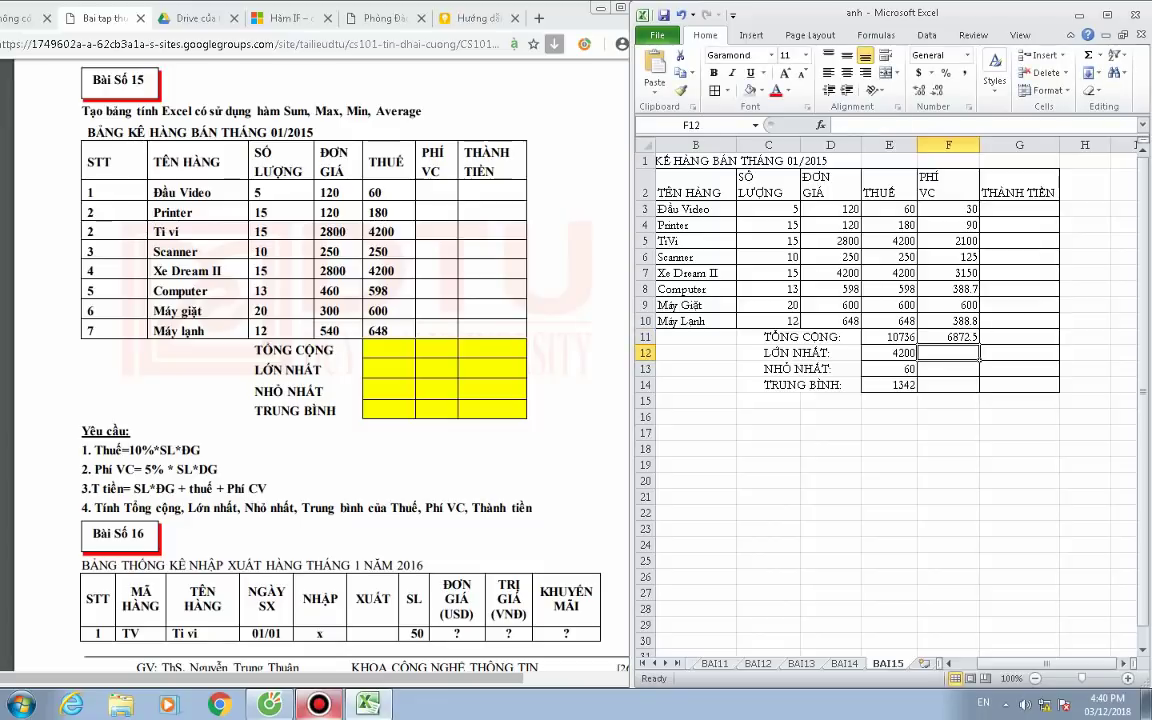
Replace E11's formula with =SUM(E3:E10), still totalling 10736.
{"action": "left_click", "coordinate": [895, 337]}
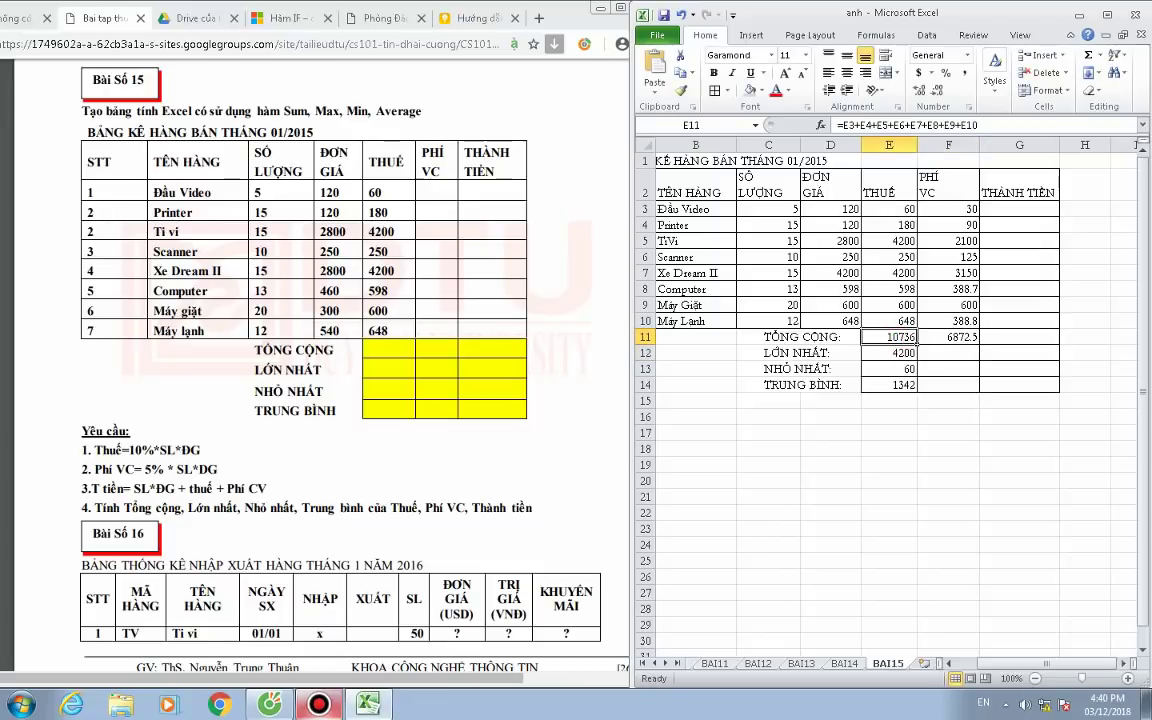
{"action": "type", "text": "="}
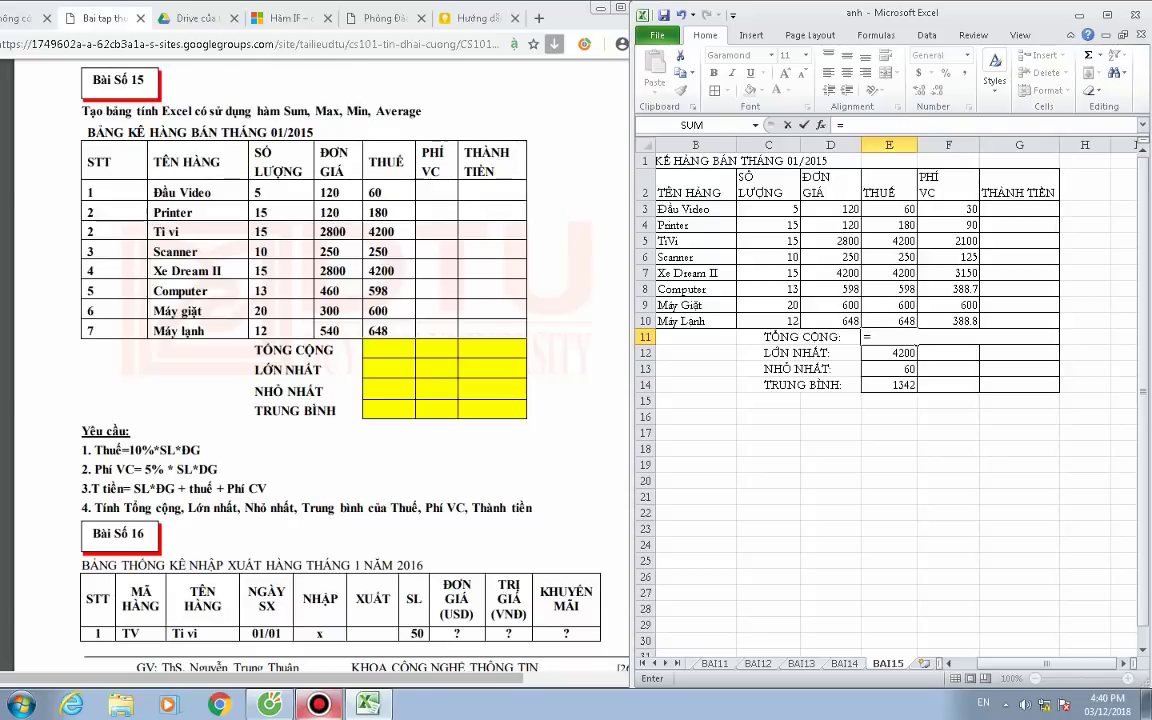
{"action": "type", "text": "SUM"}
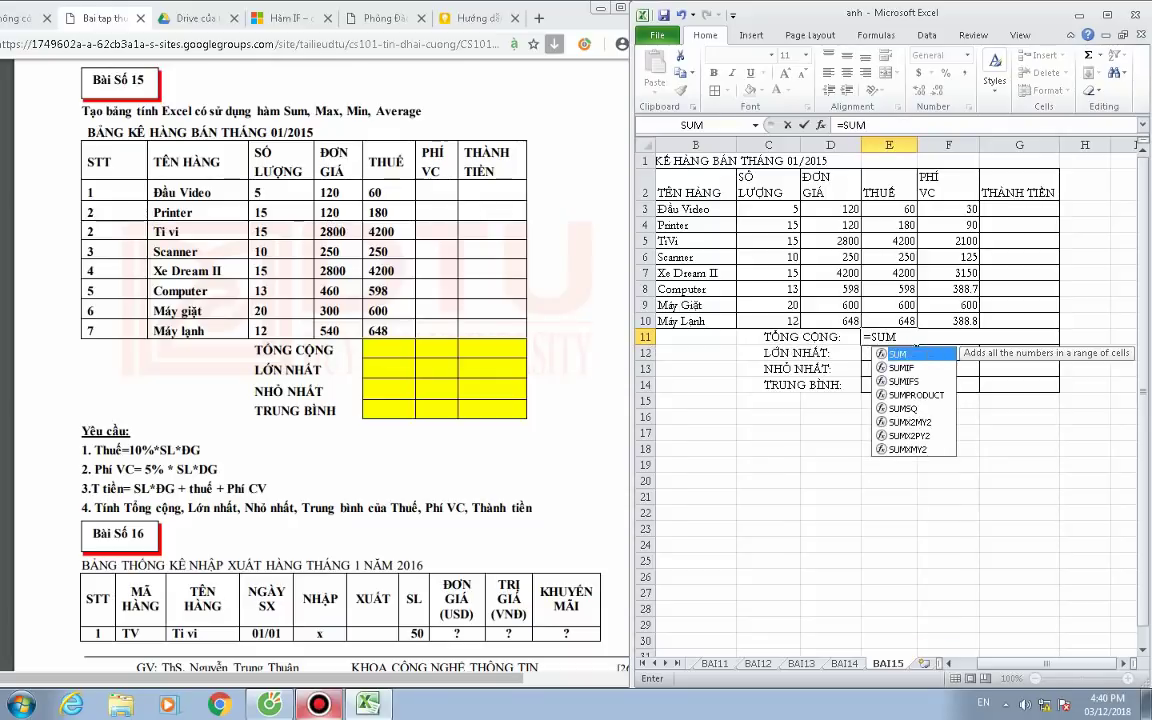
{"action": "type", "text": "("}
{"action": "left_click_drag", "start_coordinate": [870, 209], "coordinate": [870, 321]}
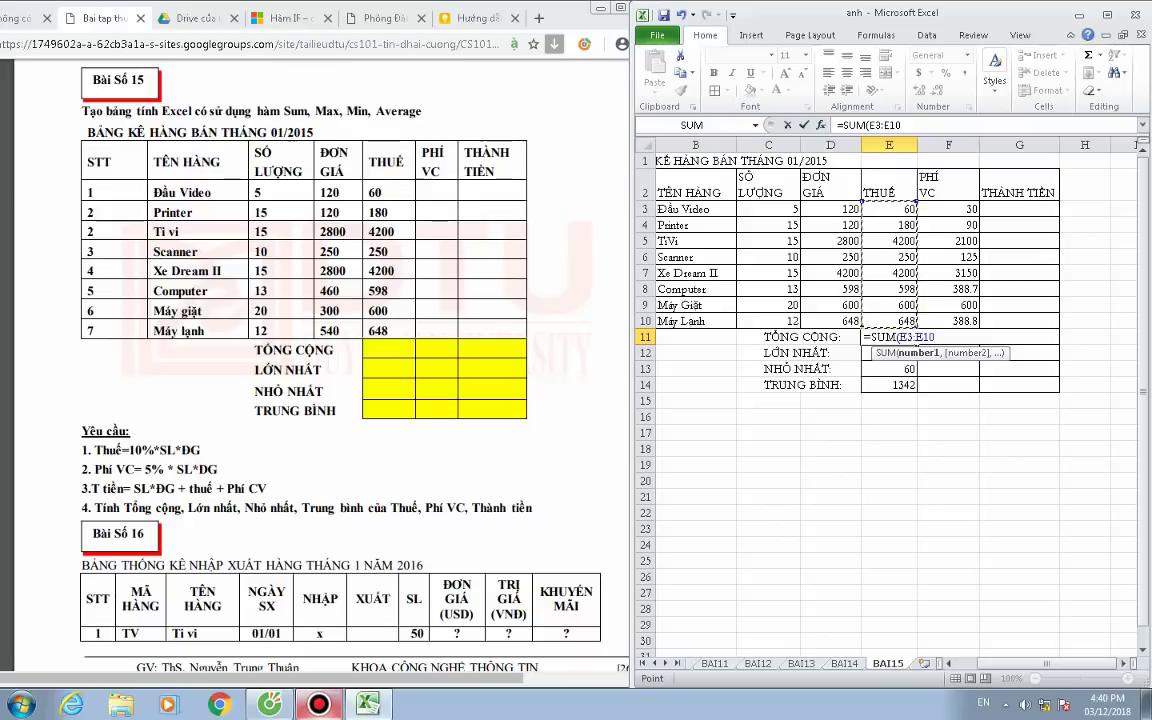
{"action": "key", "text": "Return"}
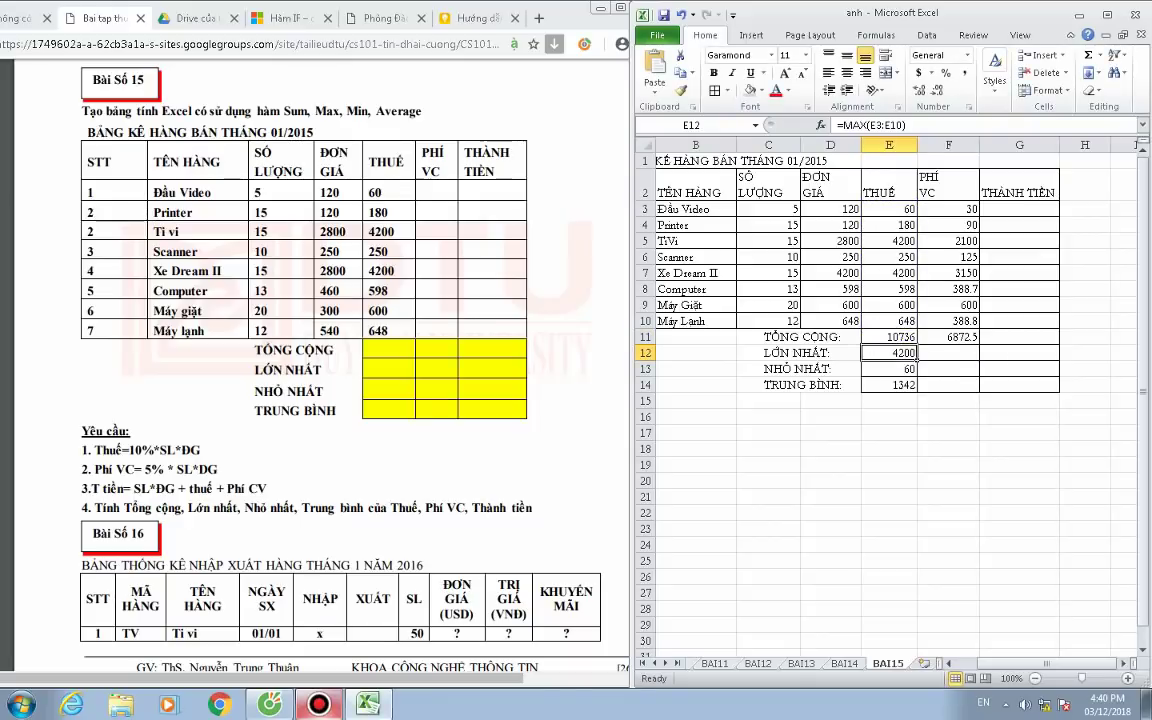
{"action": "left_click", "coordinate": [888, 337]}
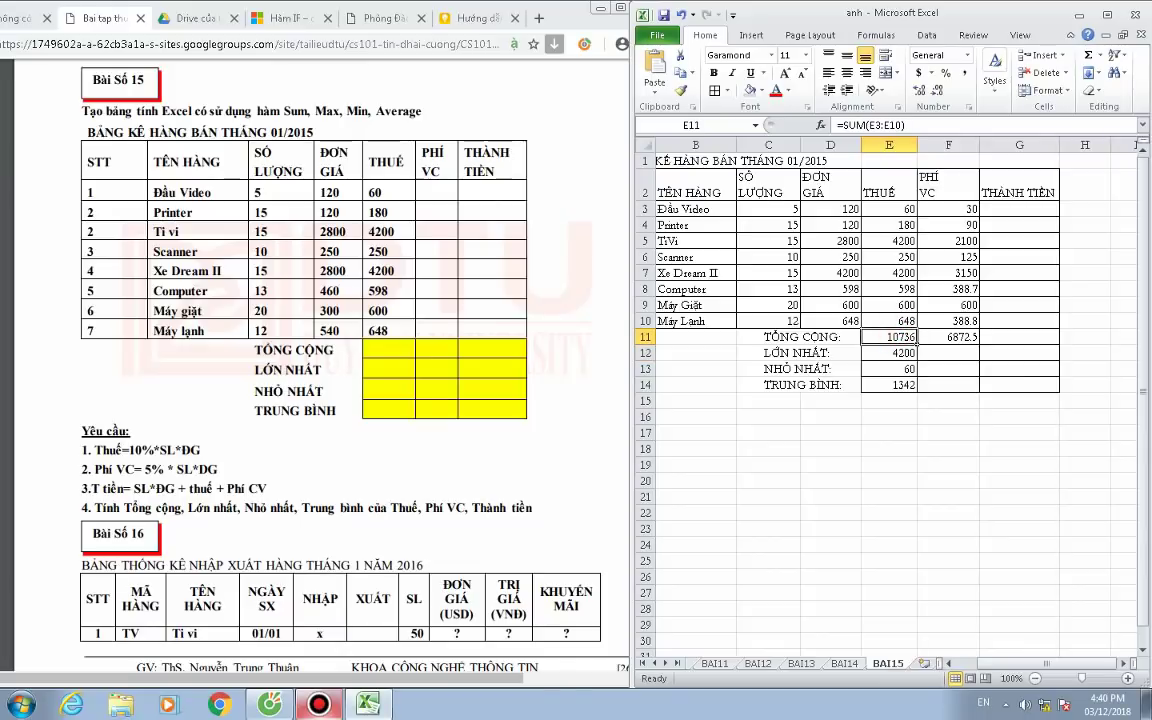
Enter =MAX(F3:F10) in F12, showing the largest fee 3150.
{"action": "key", "text": "Down"}
{"action": "key", "text": "Right"}
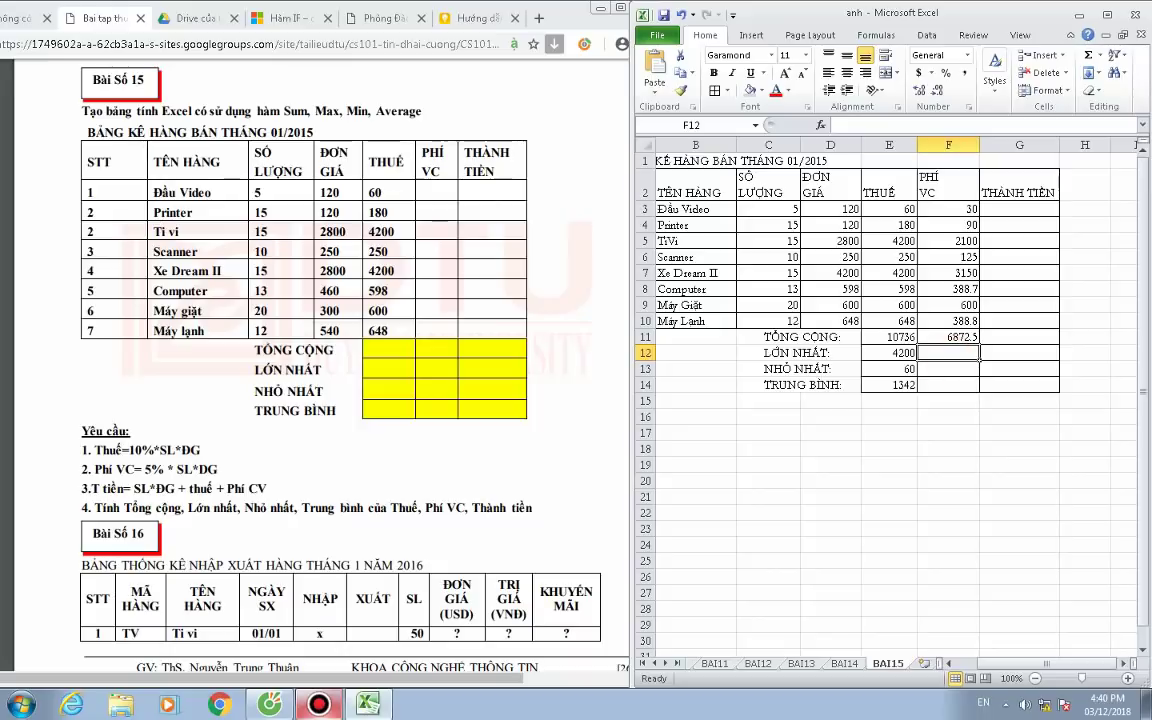
{"action": "type", "text": "=MAX"}
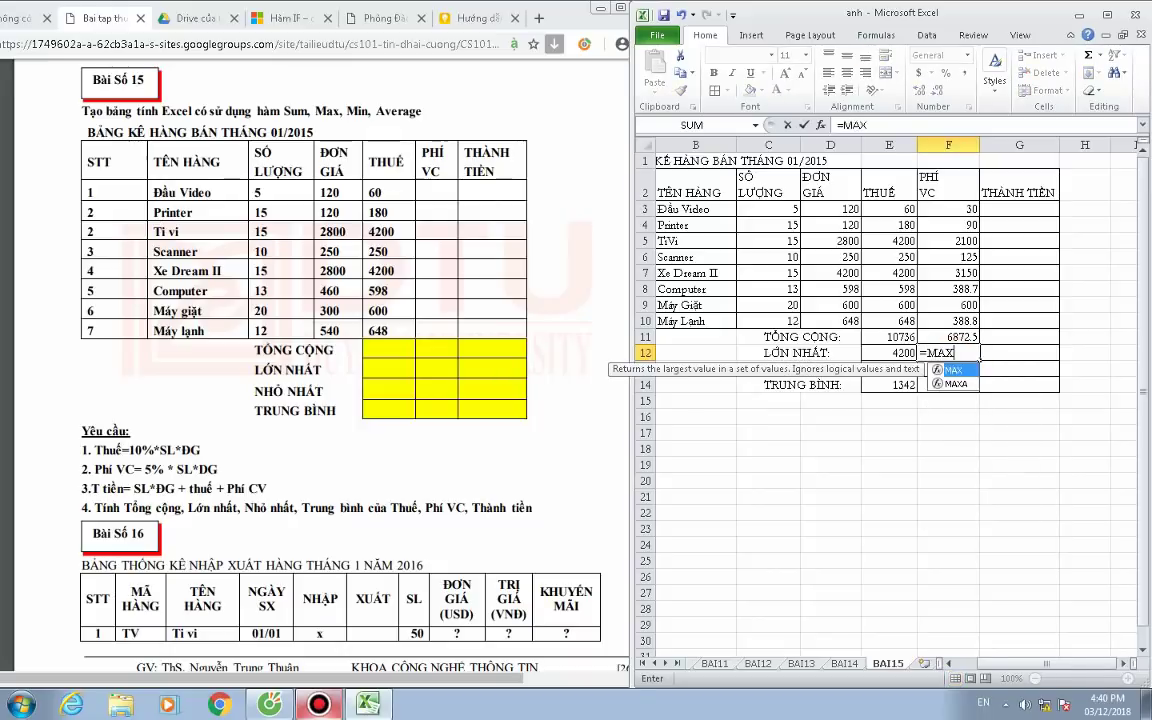
{"action": "type", "text": "("}
{"action": "left_click_drag", "start_coordinate": [955, 209], "coordinate": [975, 323]}
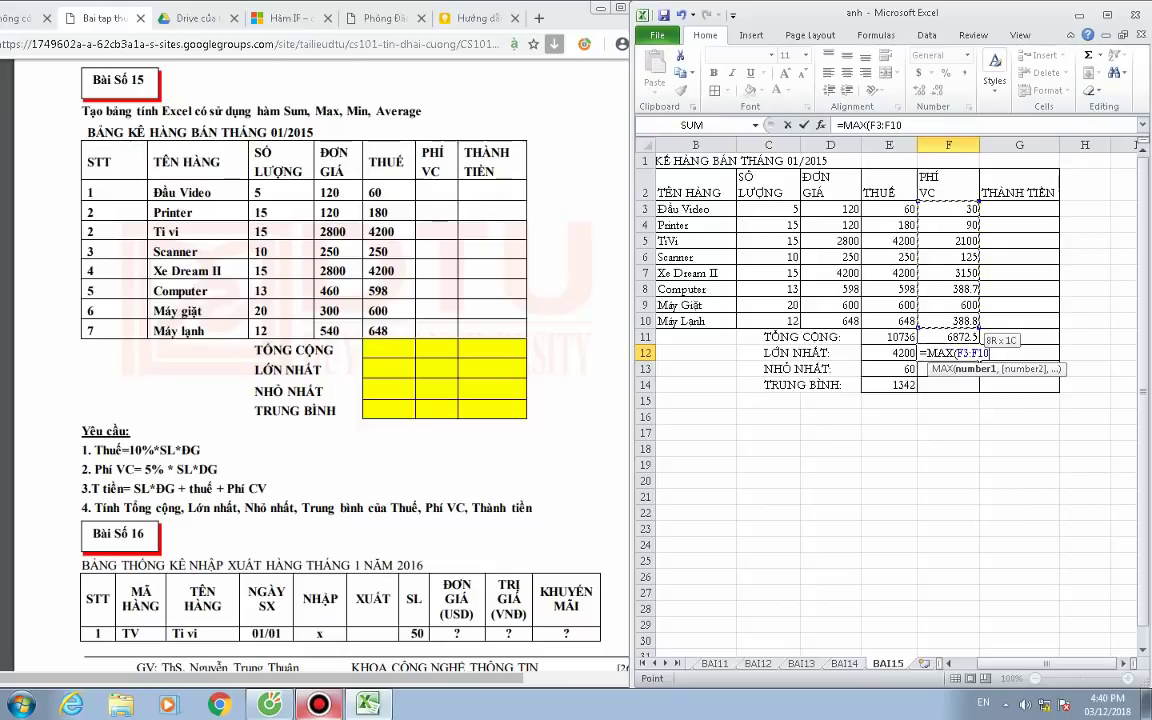
{"action": "key", "text": "Return"}
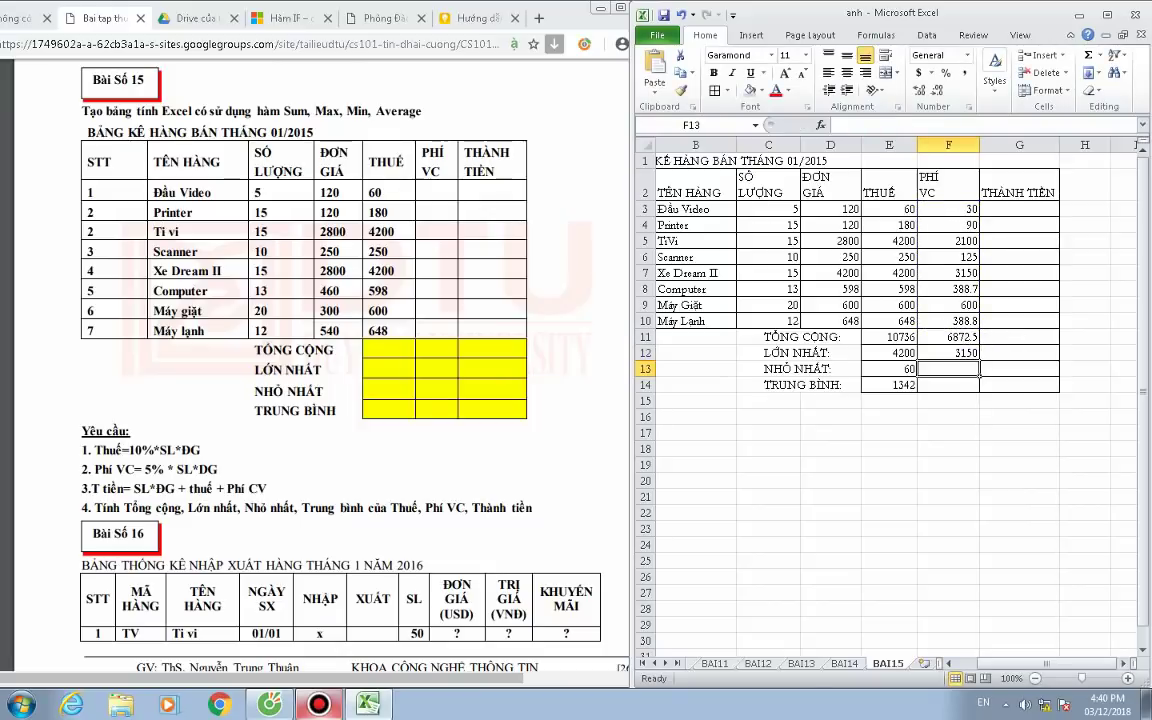
Enter =MIN(F3:F10) in F13, showing the smallest fee 30.
{"action": "type", "text": "MIN"}
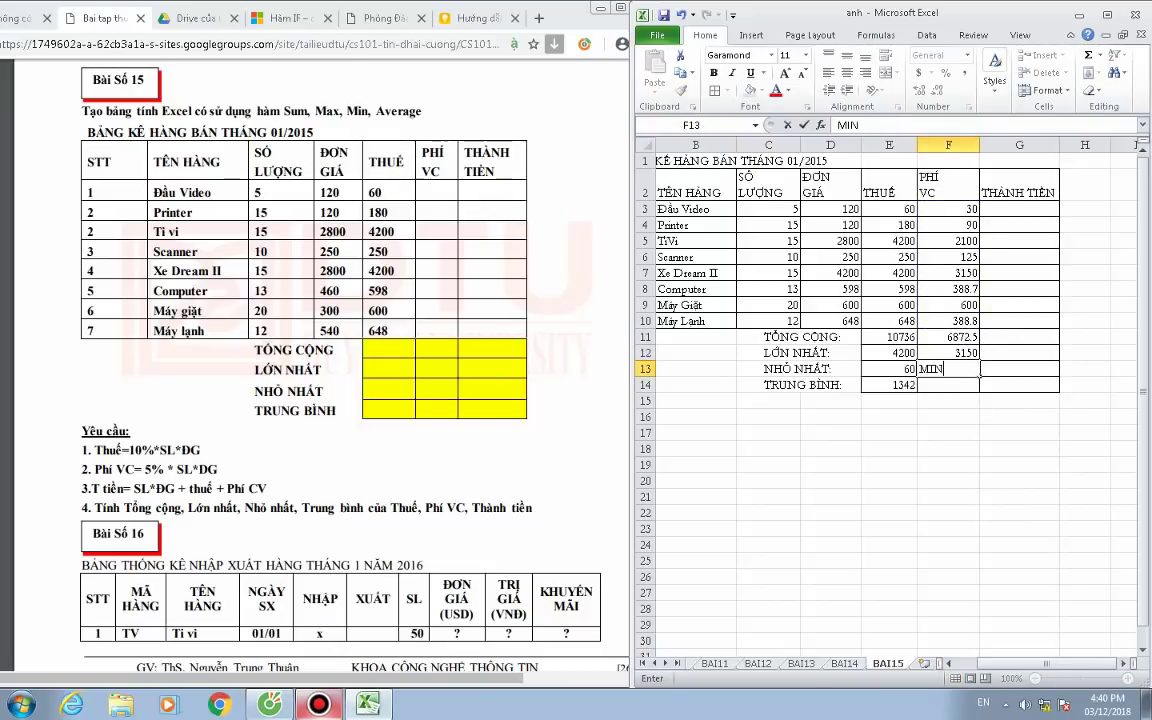
{"action": "type", "text": "("}
{"action": "left_click_drag", "start_coordinate": [958, 209], "coordinate": [980, 322]}
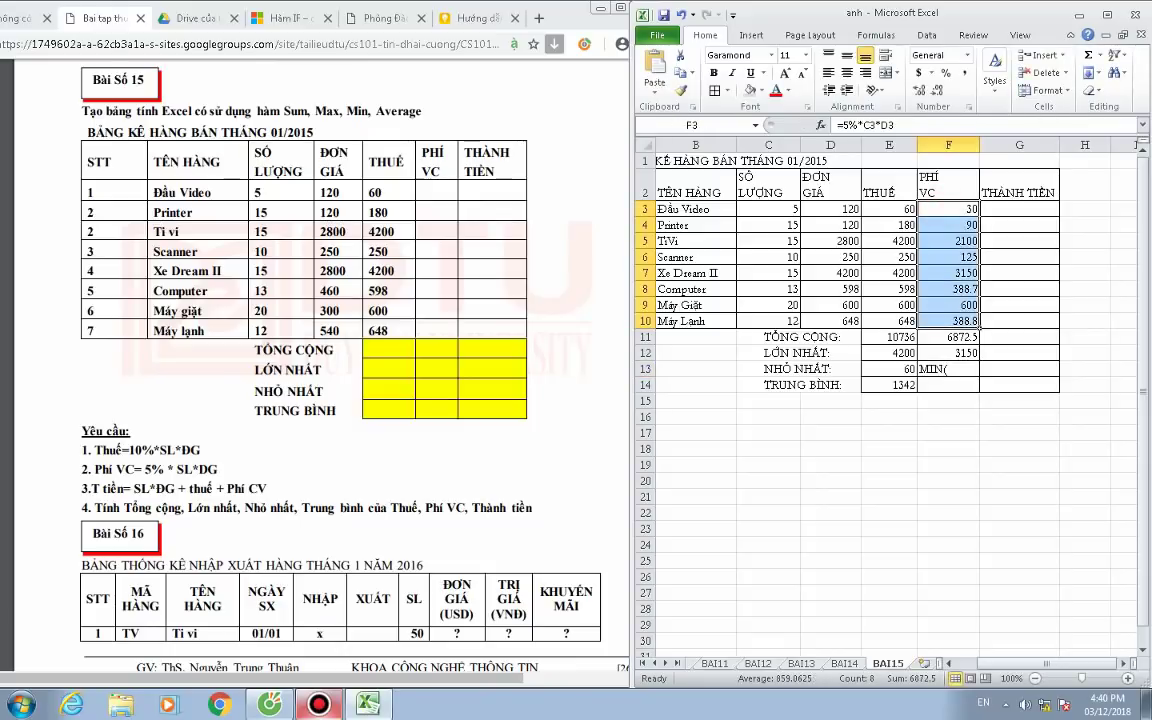
{"action": "key", "text": "Return"}
{"action": "left_click", "coordinate": [956, 381]}
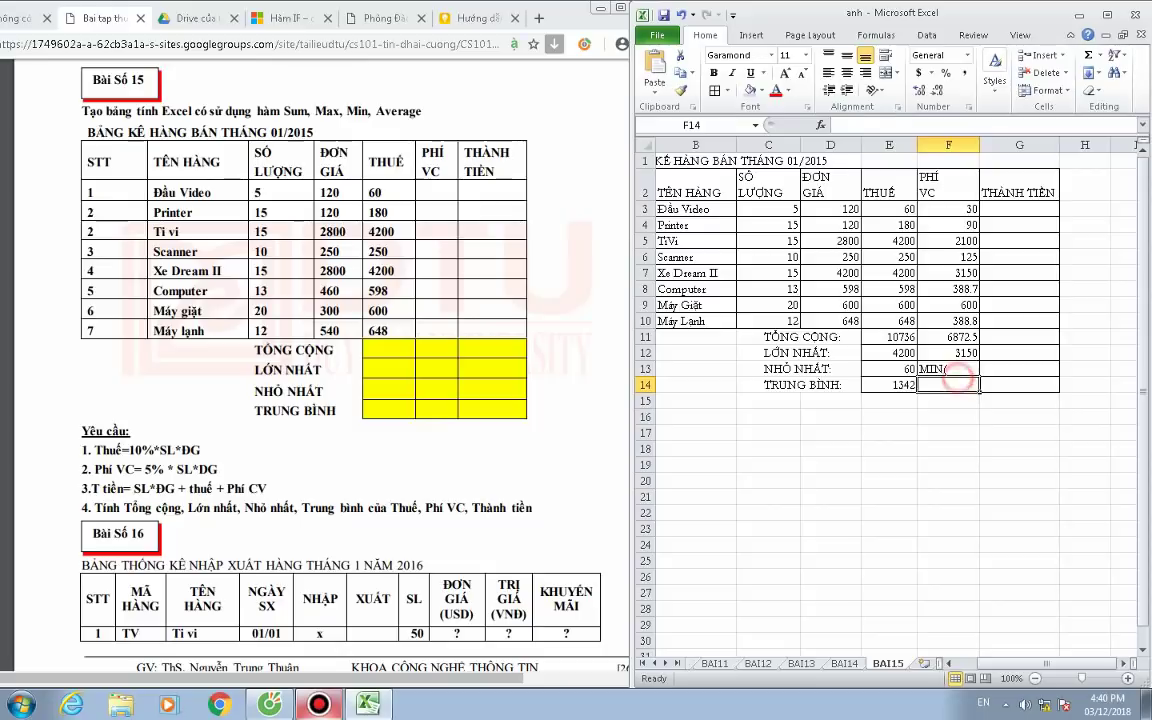
{"action": "double_click", "coordinate": [975, 369]}
{"action": "left_click_drag", "start_coordinate": [958, 209], "coordinate": [980, 322]}
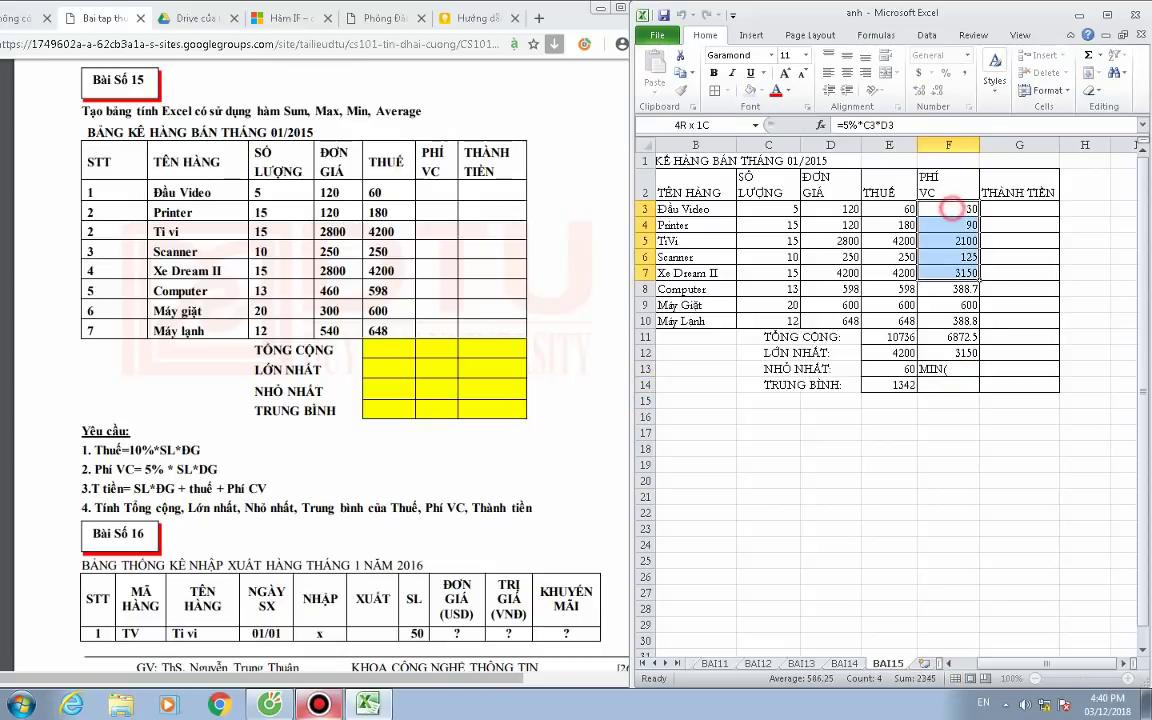
{"action": "left_click", "coordinate": [964, 369]}
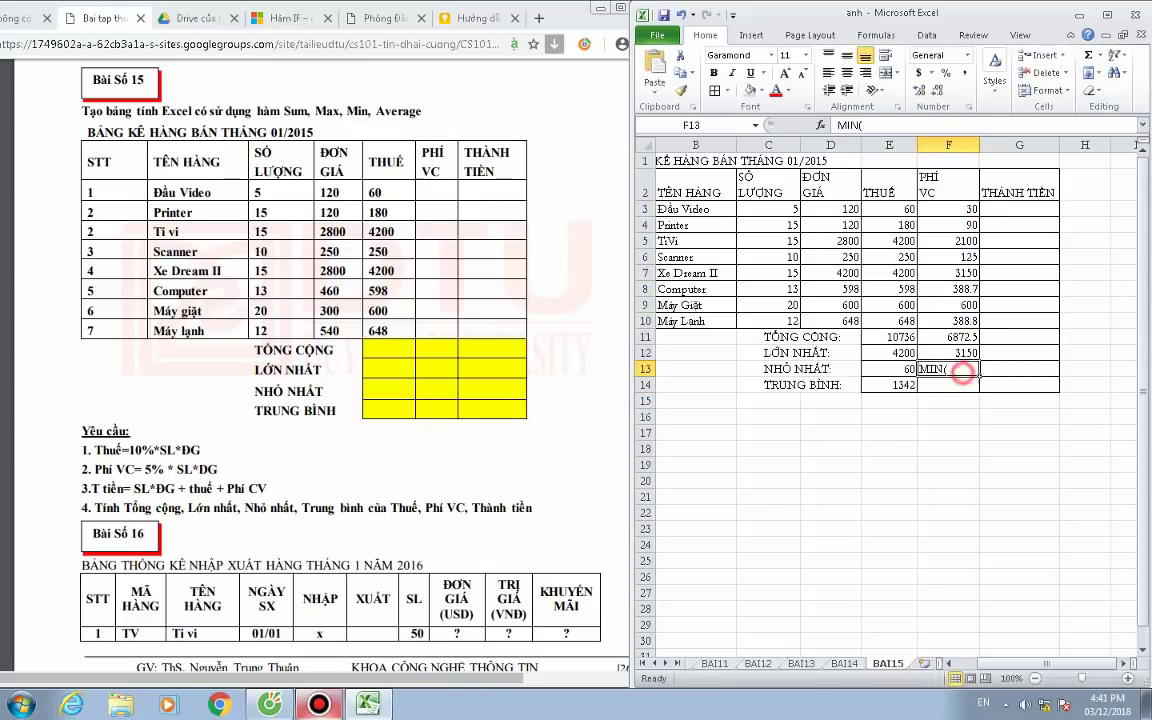
{"action": "type", "text": "=M"}
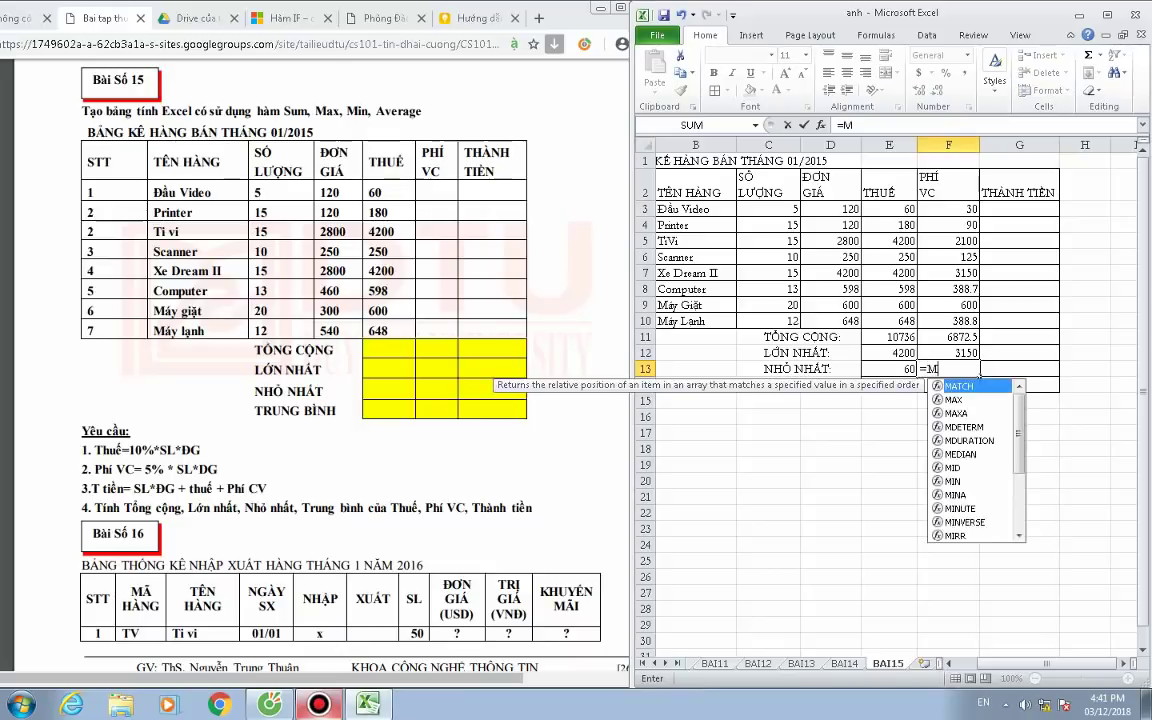
{"action": "type", "text": "IBN"}
{"action": "key", "text": "BackSpace"}
{"action": "key", "text": "BackSpace"}
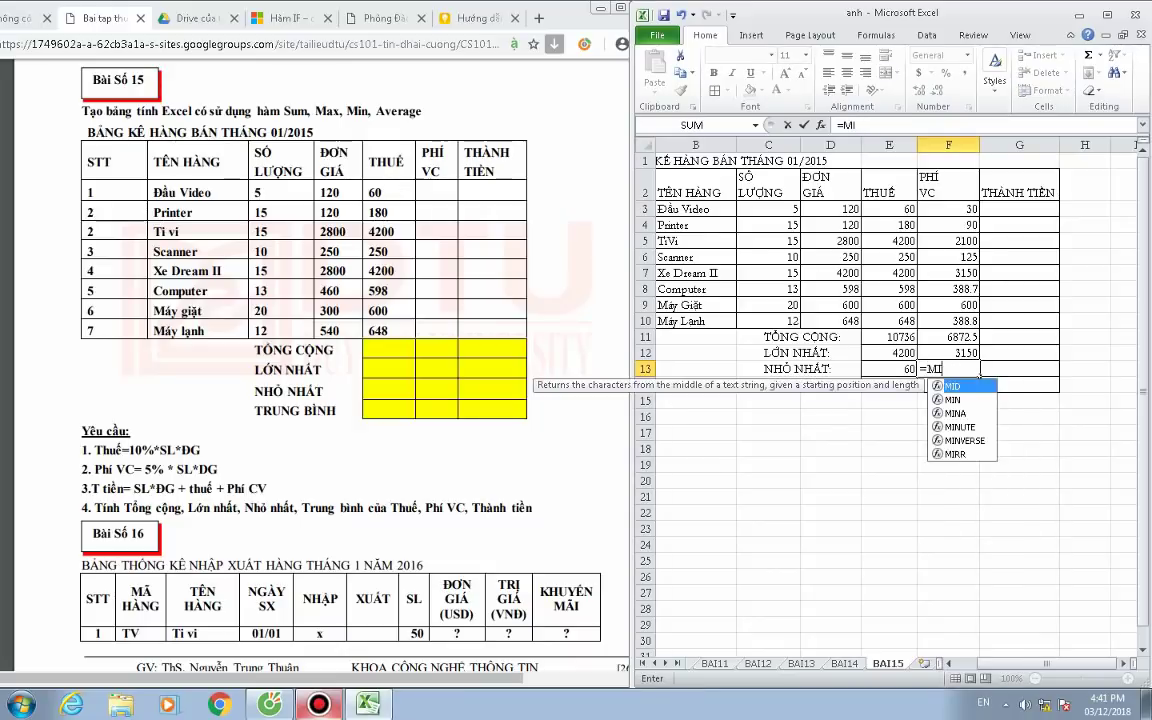
{"action": "type", "text": "N"}
{"action": "left_click_drag", "start_coordinate": [955, 208], "coordinate": [975, 322]}
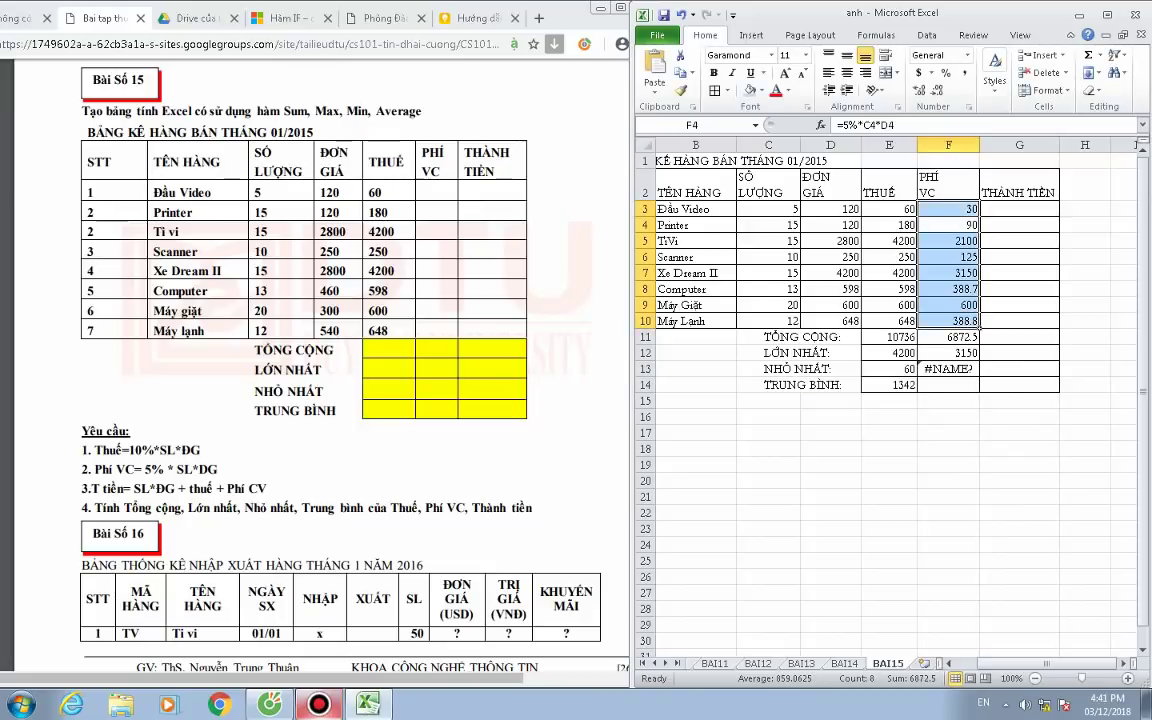
{"action": "left_click", "coordinate": [975, 369]}
{"action": "type", "text": "="}
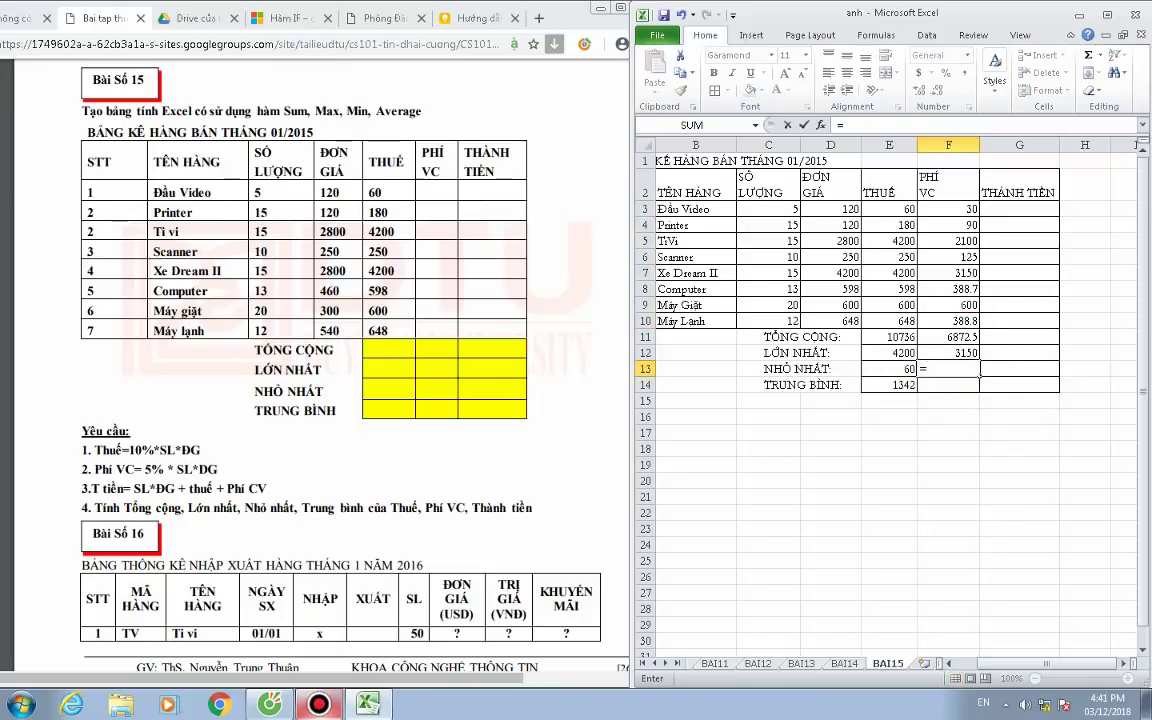
{"action": "type", "text": "MIN"}
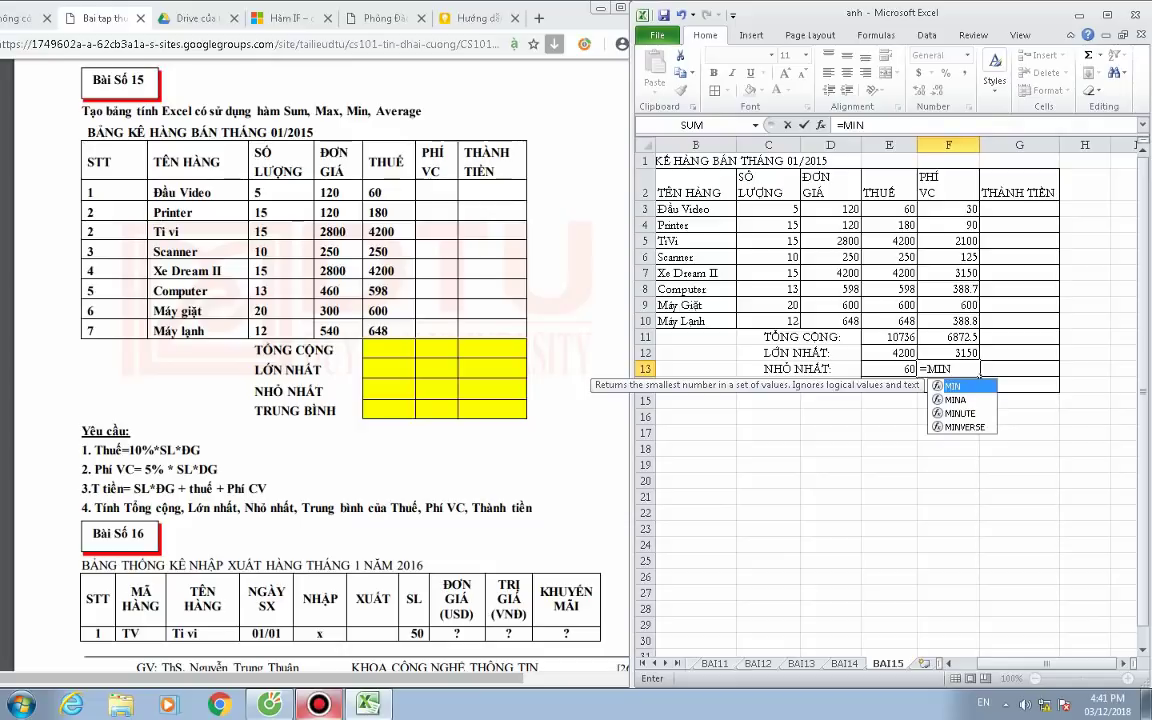
{"action": "type", "text": "("}
{"action": "left_click_drag", "start_coordinate": [950, 209], "coordinate": [978, 330]}
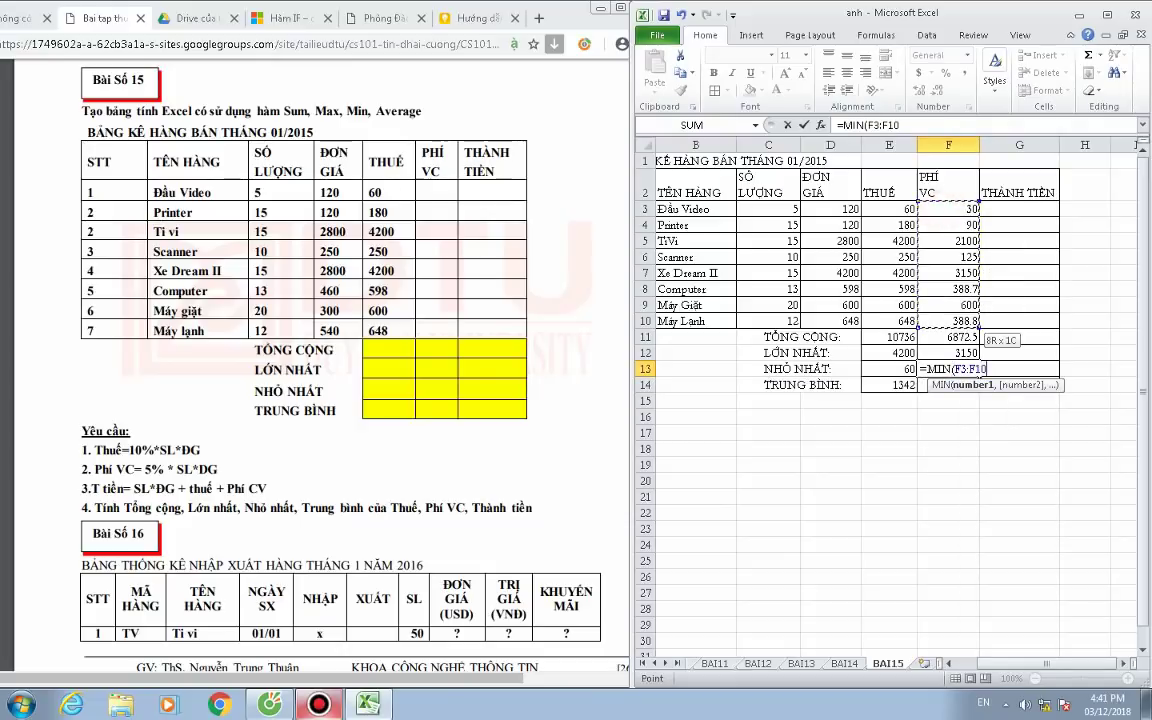
{"action": "key", "text": "Return"}
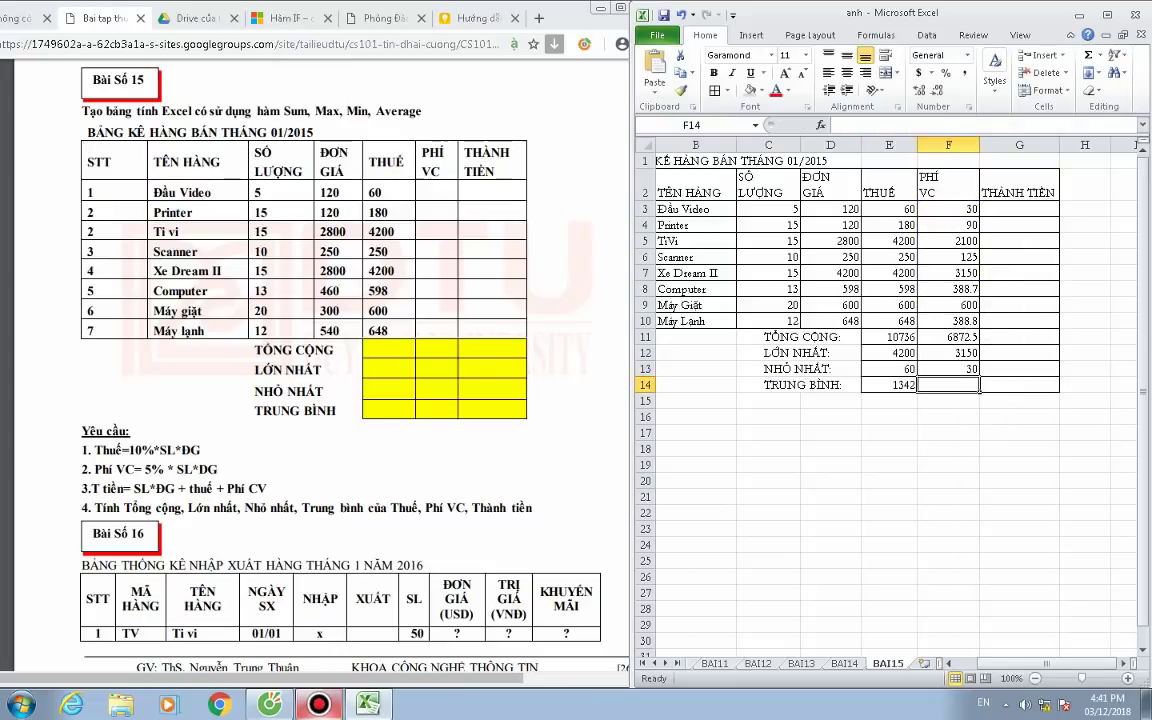
Enter =AVERAGE(F3:F10) in F14 to average the PHÍ VC fees, giving 859.0625.
{"action": "type", "text": "=A"}
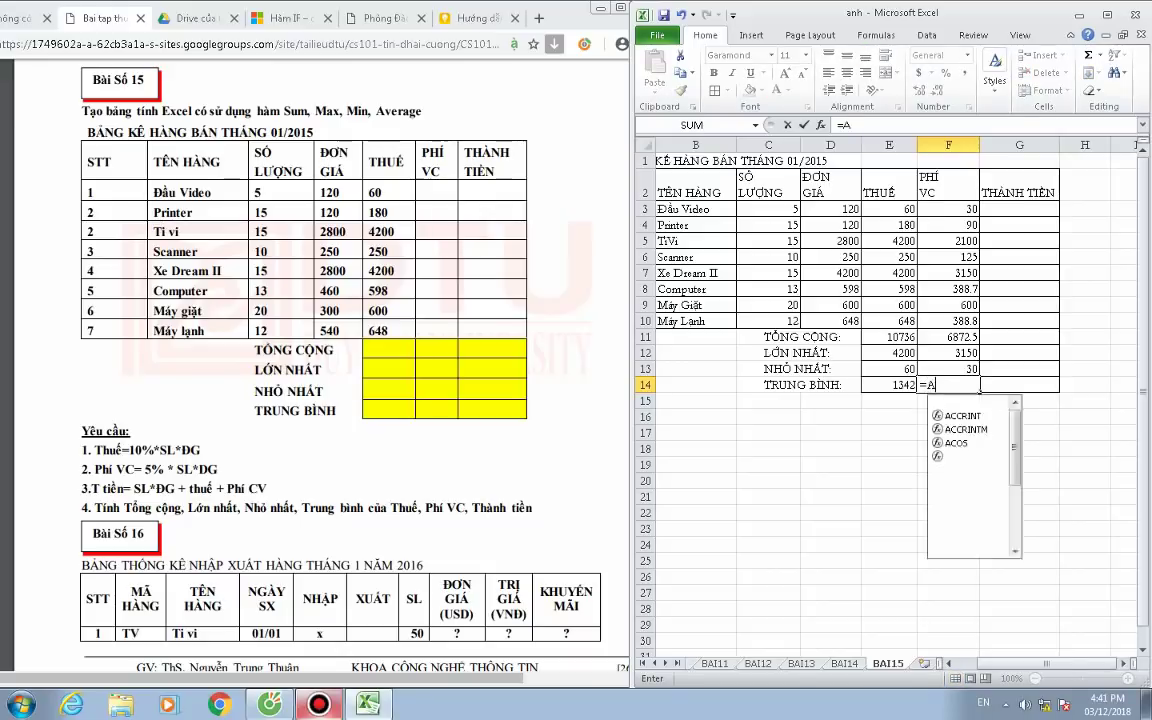
{"action": "type", "text": "V"}
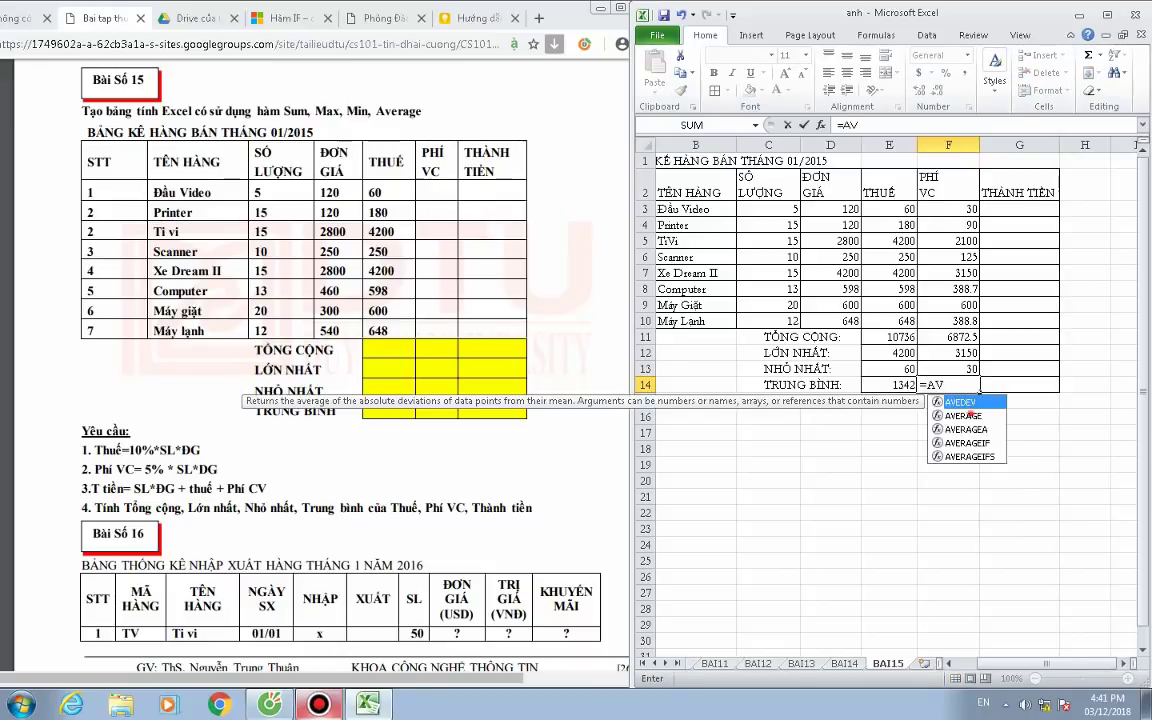
{"action": "key", "text": "Down"}
{"action": "key", "text": "Tab"}
{"action": "left_click_drag", "start_coordinate": [950, 210], "coordinate": [950, 318]}
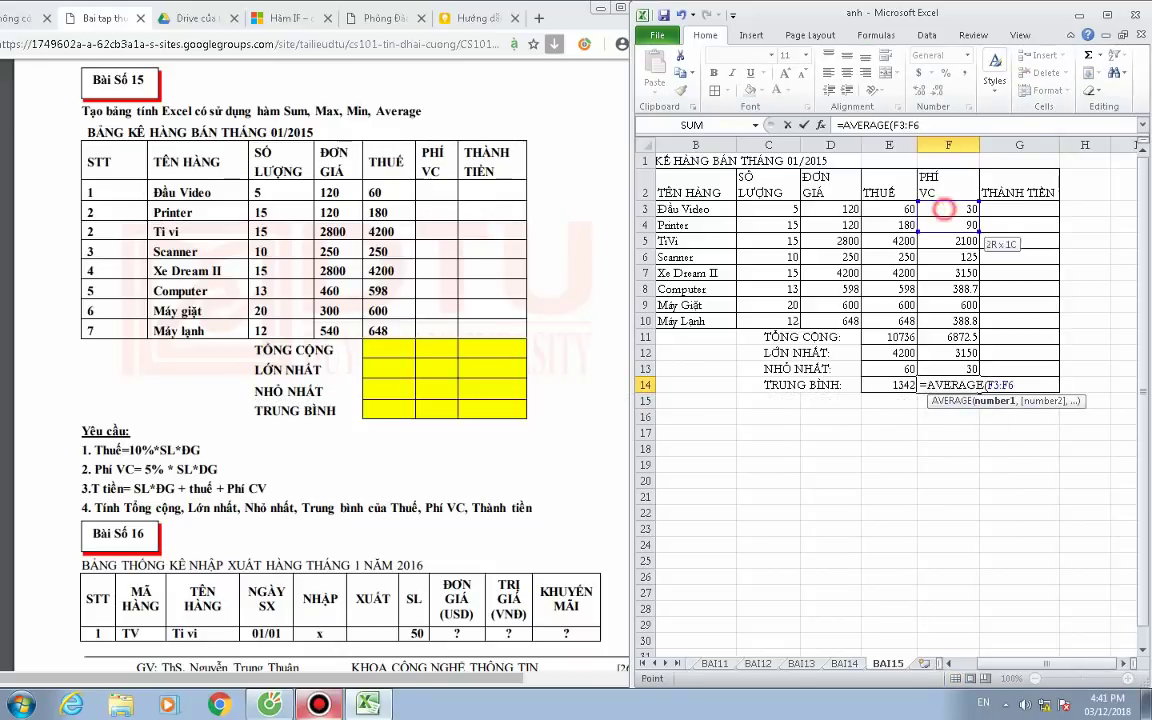
{"action": "key", "text": "Return"}
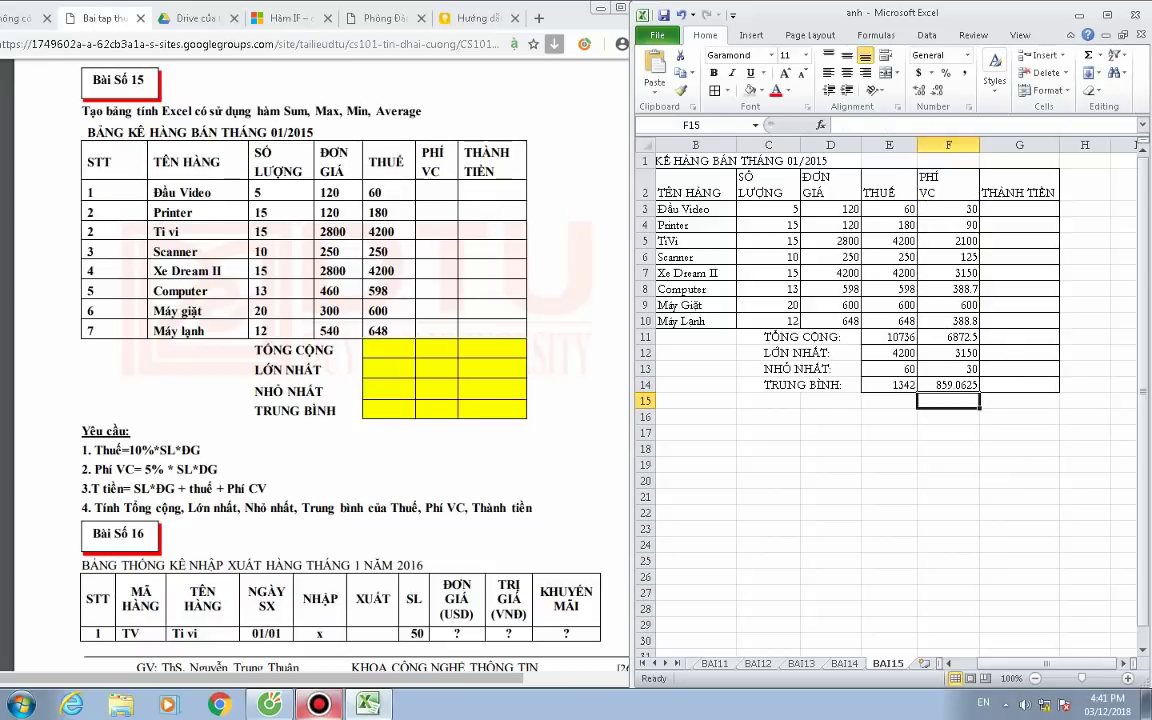
{"action": "left_click", "coordinate": [1019, 368]}
{"action": "left_click", "coordinate": [1019, 480]}
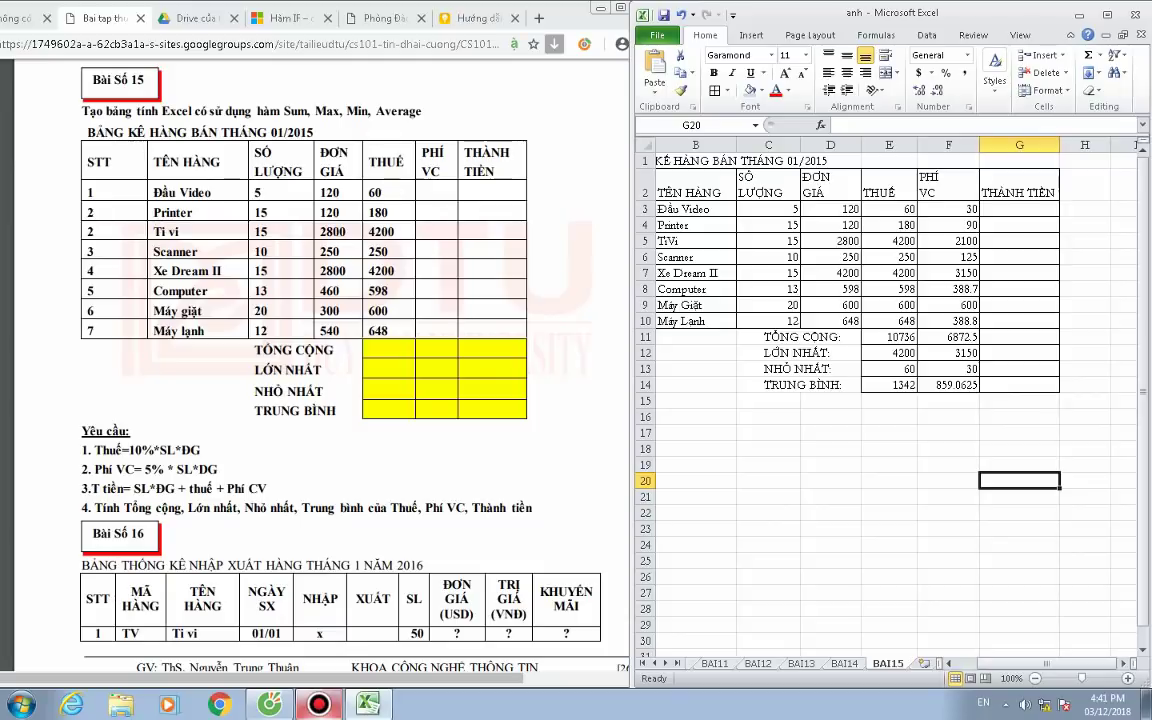
{"action": "left_click_drag", "start_coordinate": [948, 209], "coordinate": [948, 320]}
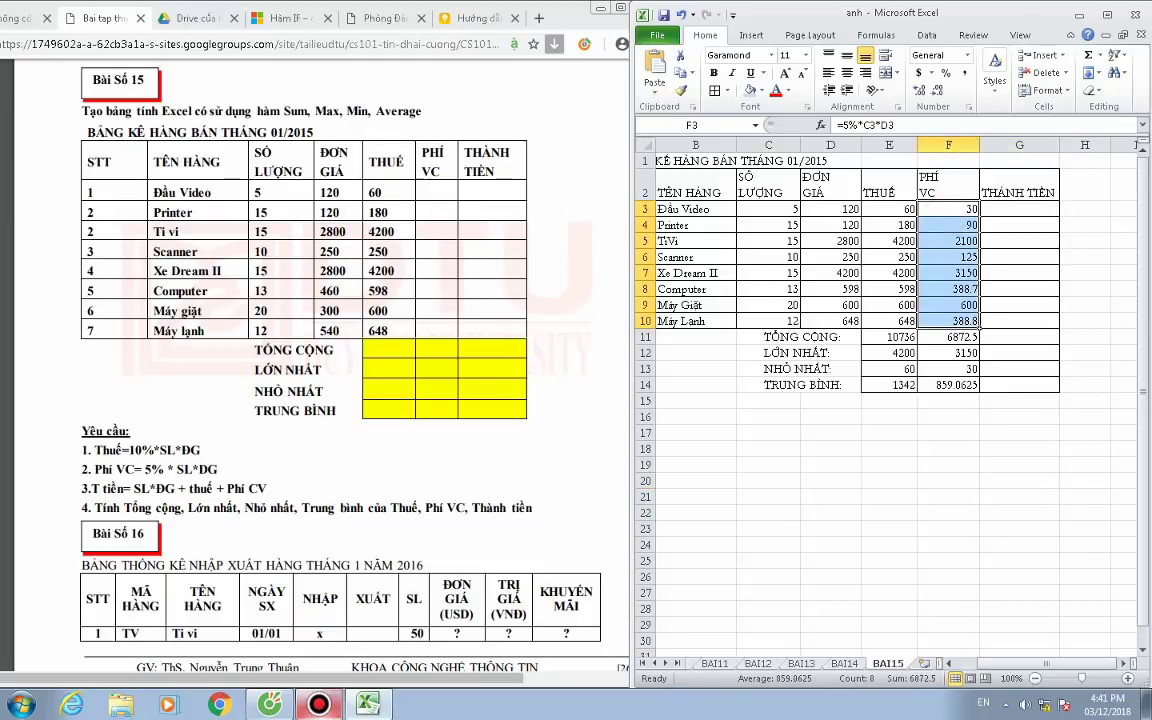
{"action": "left_click", "coordinate": [955, 386]}
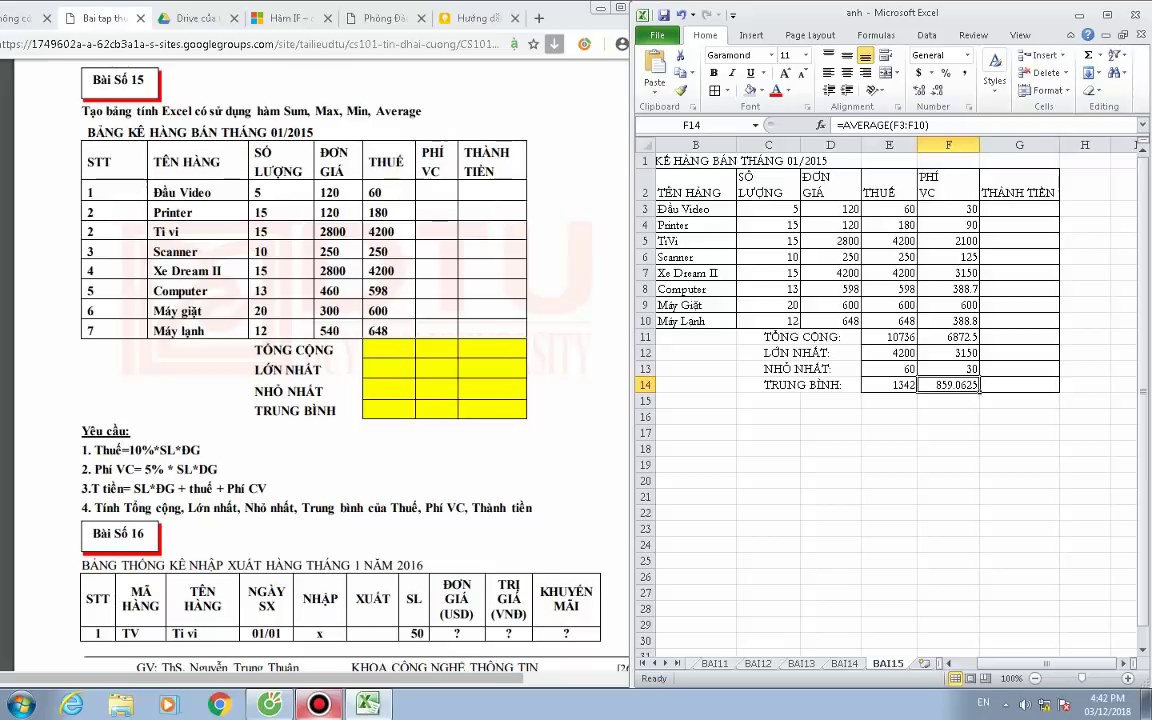
Begin re-entering the F11 total as =(F3+..., then erase the mistakenly added references.
{"action": "key", "text": "Up"}
{"action": "key", "text": "Up"}
{"action": "key", "text": "Up"}
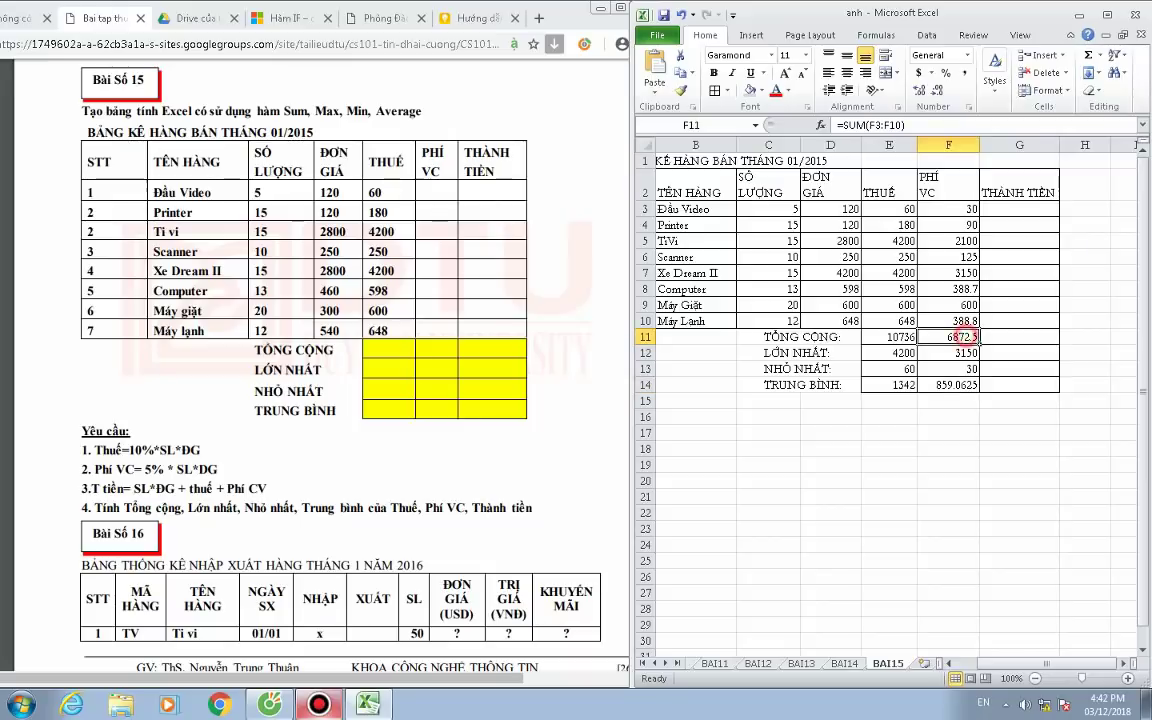
{"action": "type", "text": "="}
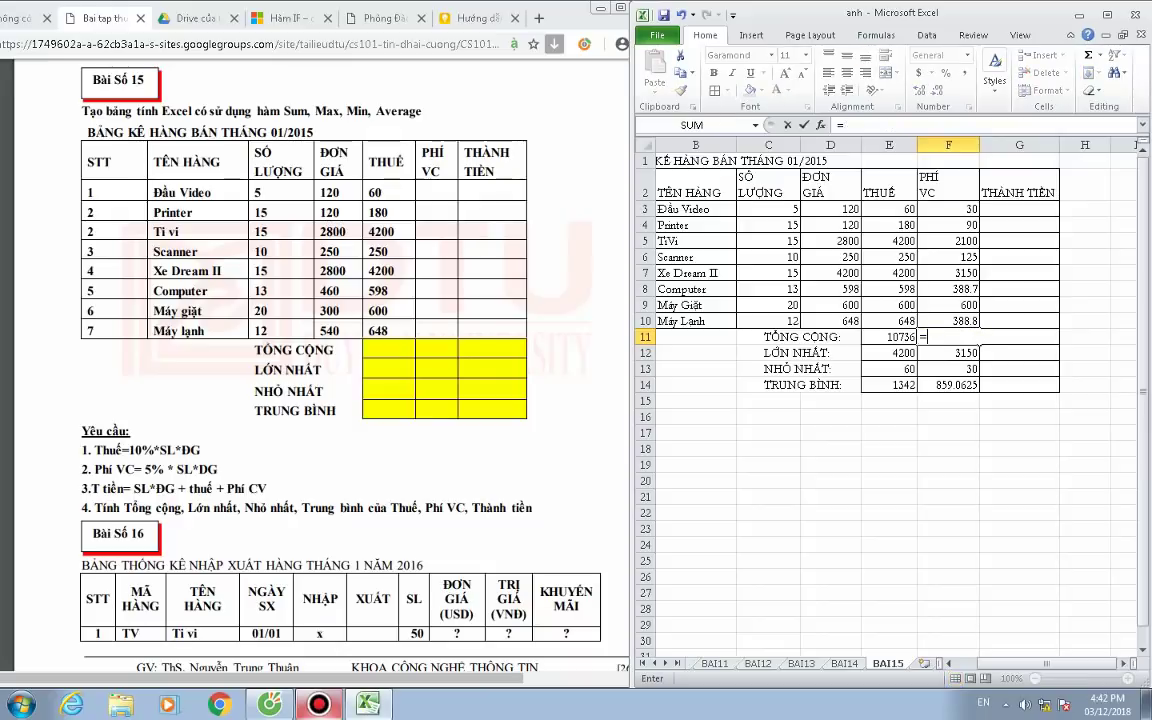
{"action": "type", "text": "9"}
{"action": "key", "text": "BackSpace"}
{"action": "type", "text": "("}
{"action": "left_click", "coordinate": [948, 209]}
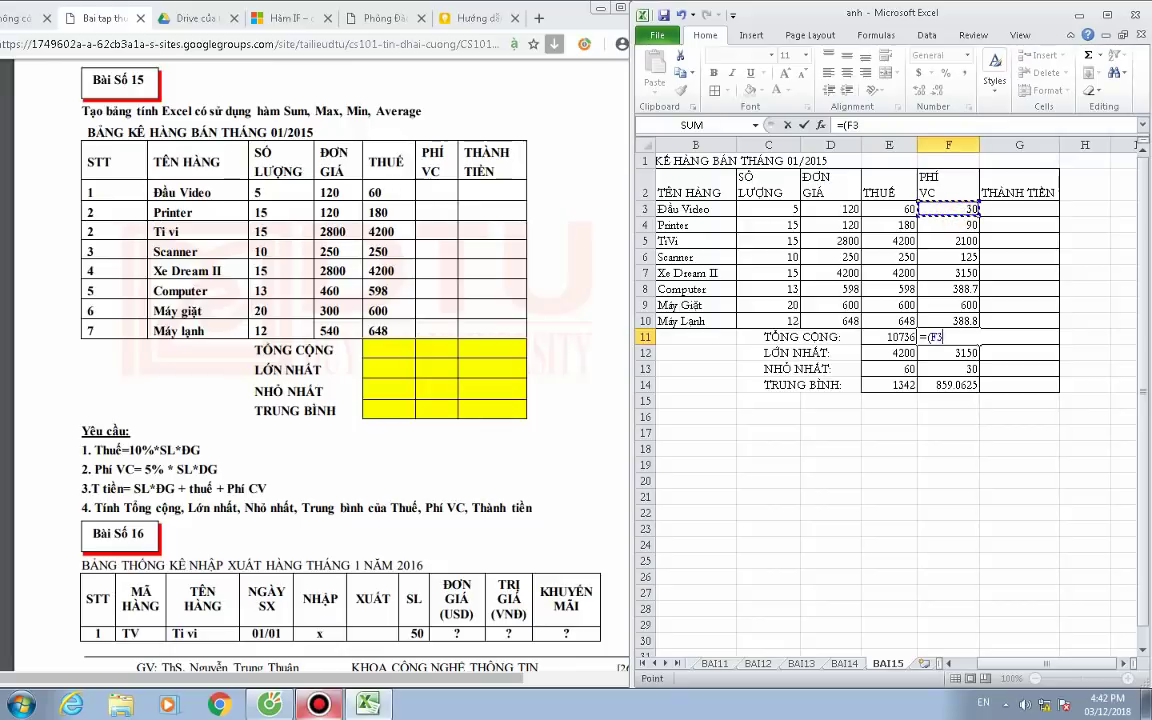
{"action": "type", "text": "+"}
{"action": "left_click", "coordinate": [955, 225]}
{"action": "type", "text": "+"}
{"action": "left_click", "coordinate": [955, 241]}
{"action": "type", "text": "+"}
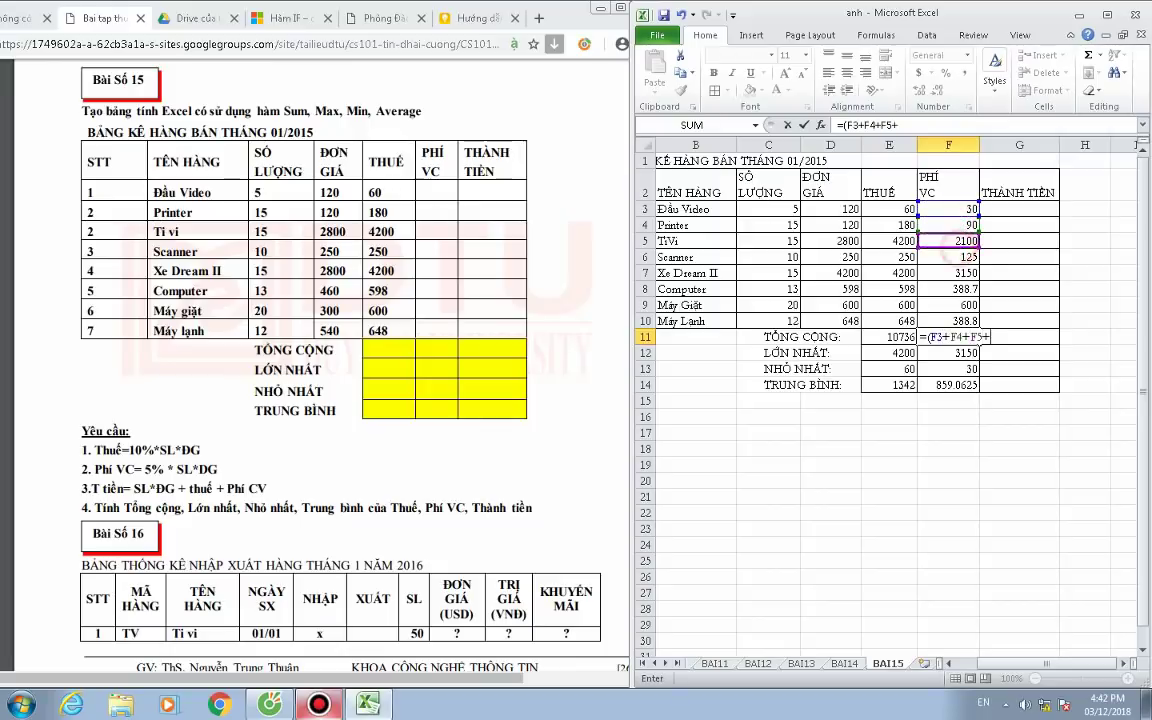
{"action": "left_click", "coordinate": [948, 273]}
{"action": "type", "text": "+"}
{"action": "left_click", "coordinate": [948, 257]}
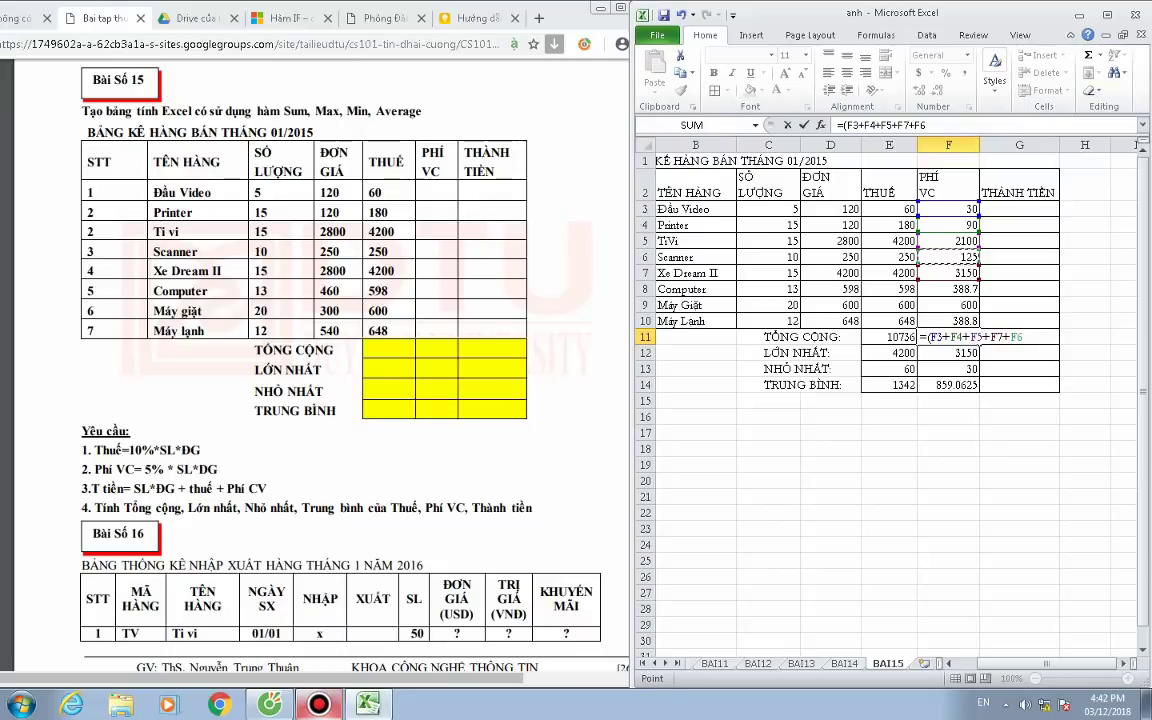
{"action": "left_click_drag", "start_coordinate": [950, 260], "coordinate": [975, 308]}
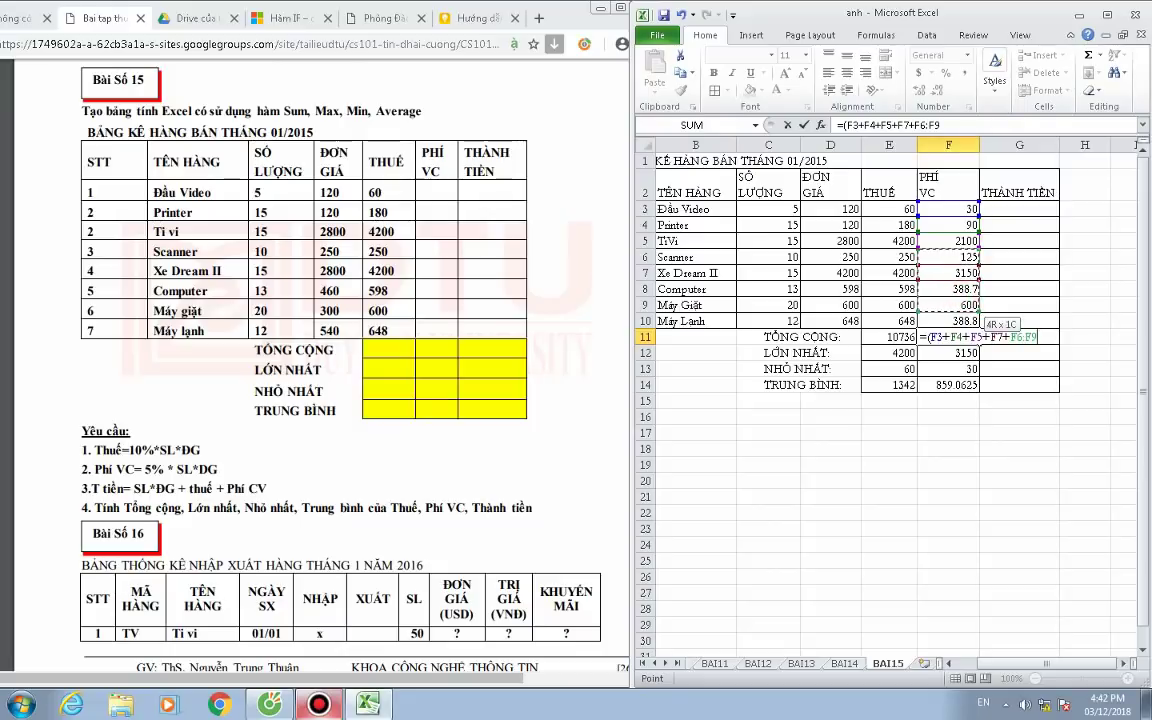
{"action": "key", "text": "BackSpace"}
{"action": "key", "text": "BackSpace"}
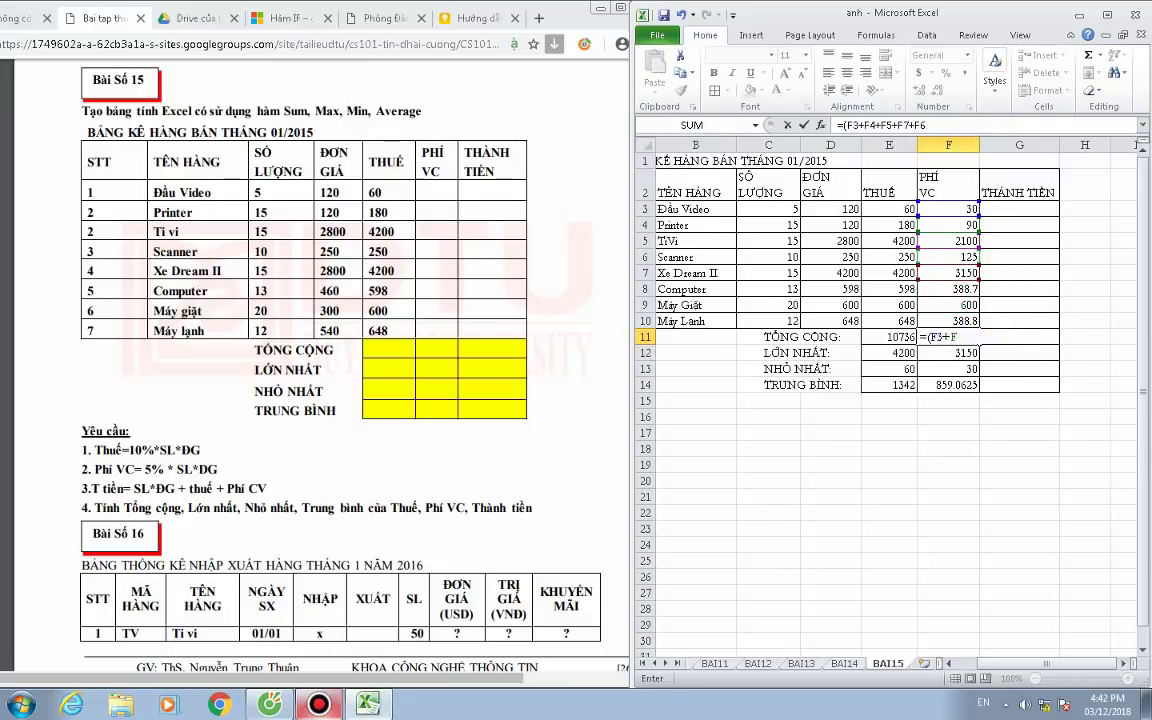
{"action": "key", "text": "BackSpace"}
{"action": "key", "text": "BackSpace"}
{"action": "key", "text": "BackSpace"}
{"action": "key", "text": "BackSpace"}
{"action": "key", "text": "BackSpace"}
{"action": "key", "text": "BackSpace"}
{"action": "key", "text": "BackSpace"}
{"action": "key", "text": "BackSpace"}
{"action": "key", "text": "BackSpace"}
{"action": "key", "text": "BackSpace"}
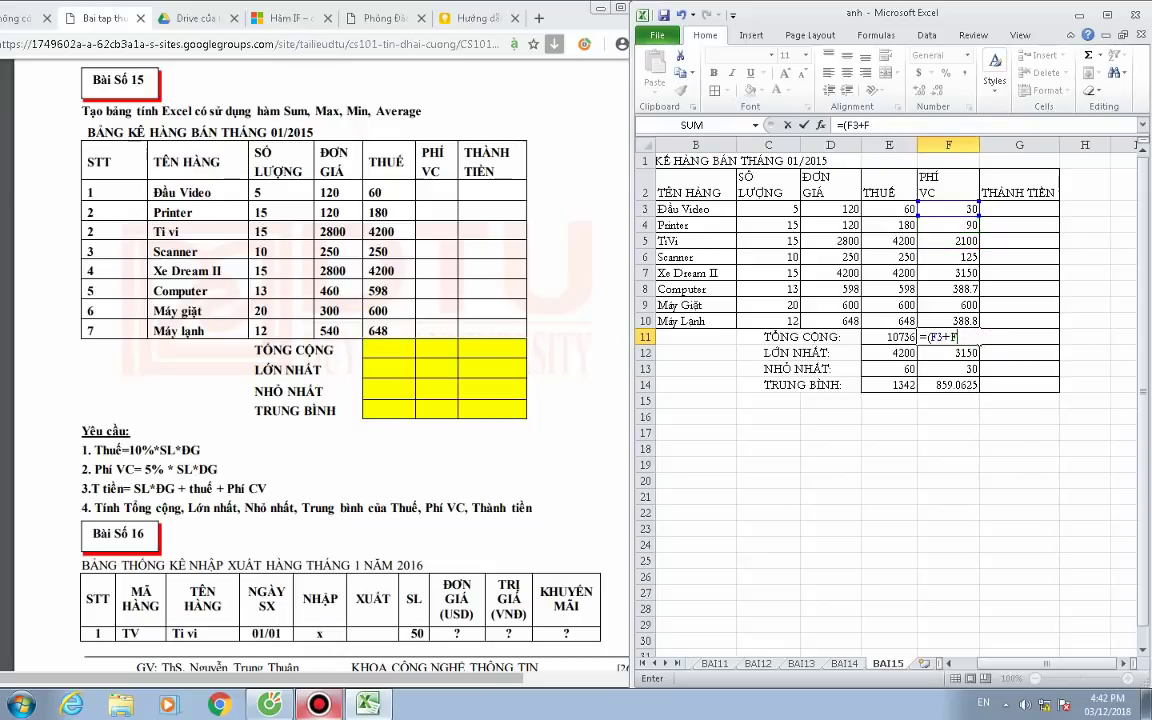
{"action": "key", "text": "BackSpace"}
{"action": "key", "text": "BackSpace"}
Complete the F11 sum by adding F4 through F10 one by one and confirm it.
{"action": "left_click", "coordinate": [948, 225]}
{"action": "type", "text": "+"}
{"action": "left_click", "coordinate": [948, 241]}
{"action": "type", "text": "+"}
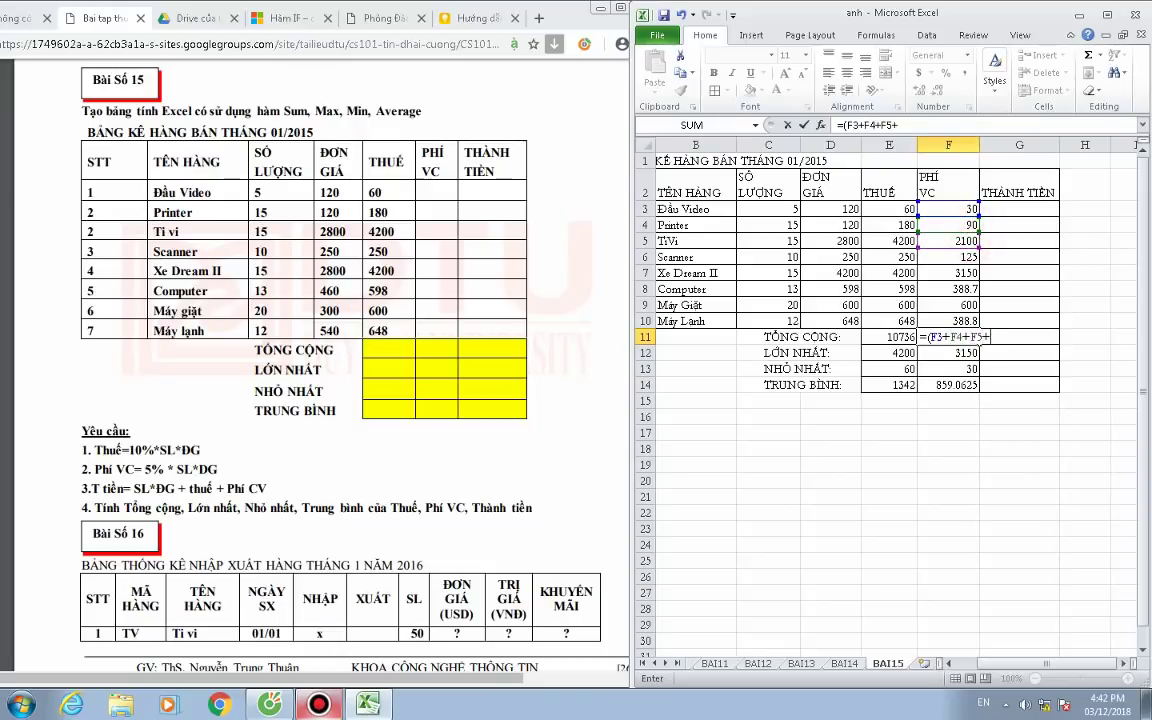
{"action": "left_click", "coordinate": [966, 257]}
{"action": "type", "text": "+"}
{"action": "left_click", "coordinate": [966, 273]}
{"action": "type", "text": "+"}
{"action": "left_click", "coordinate": [966, 289]}
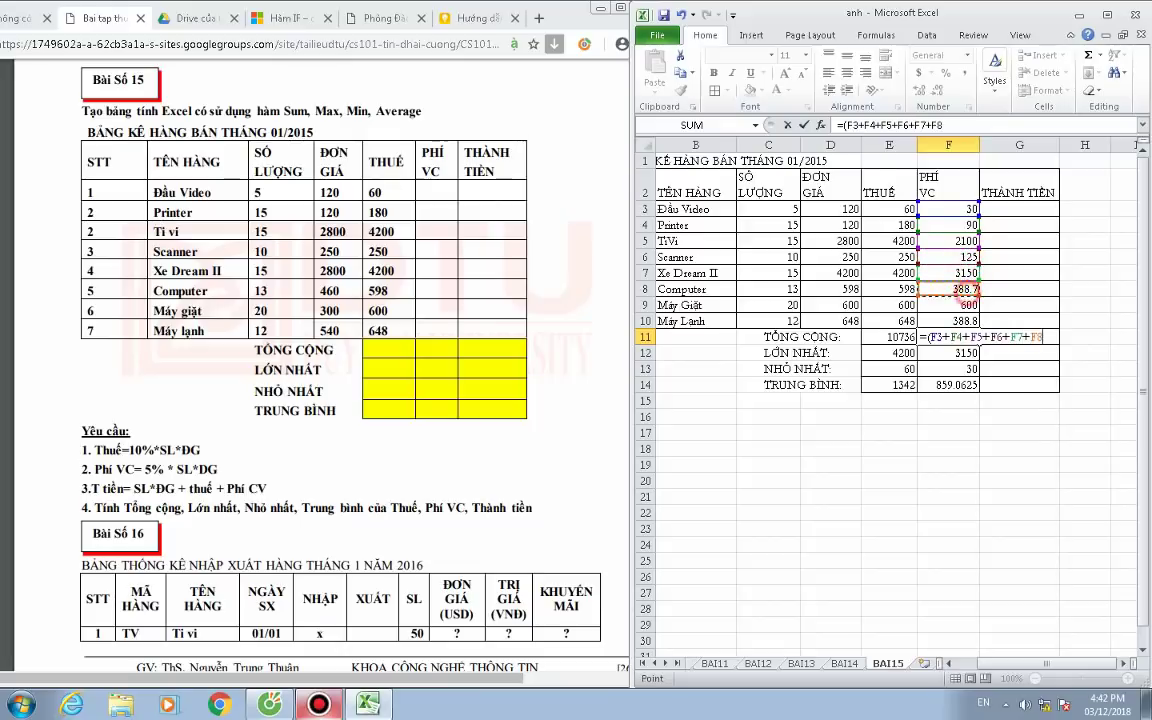
{"action": "type", "text": "+"}
{"action": "left_click", "coordinate": [966, 305]}
{"action": "type", "text": "+"}
{"action": "left_click", "coordinate": [966, 321]}
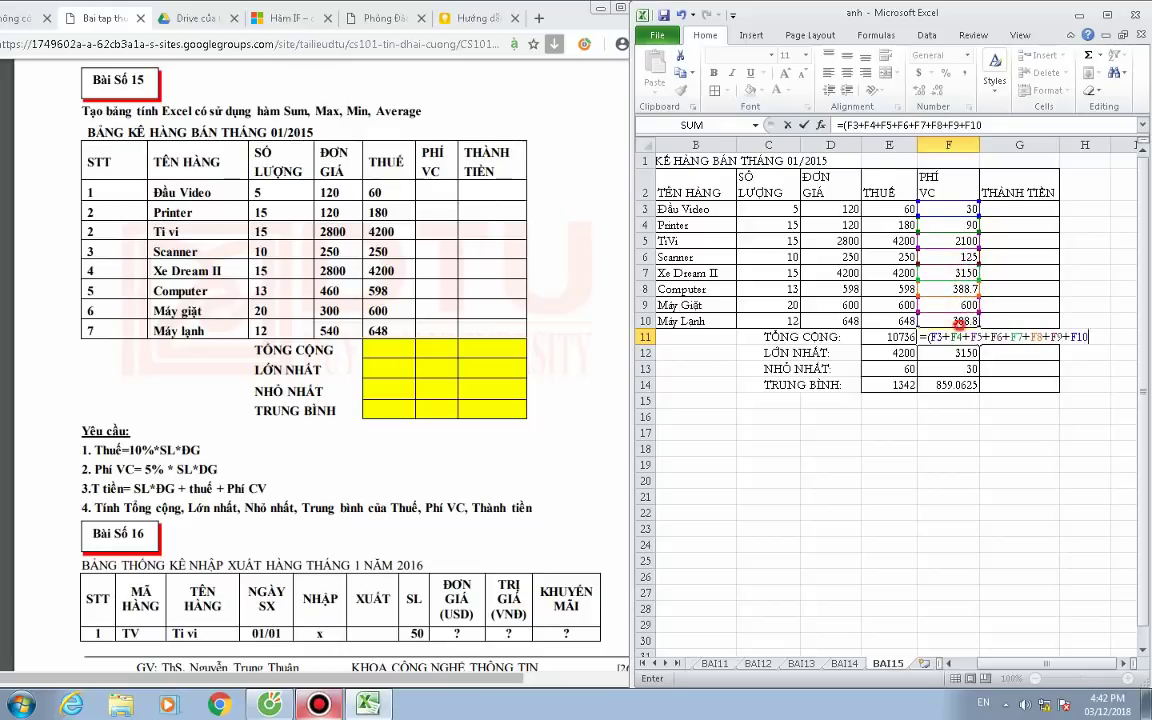
{"action": "key", "text": "Return"}
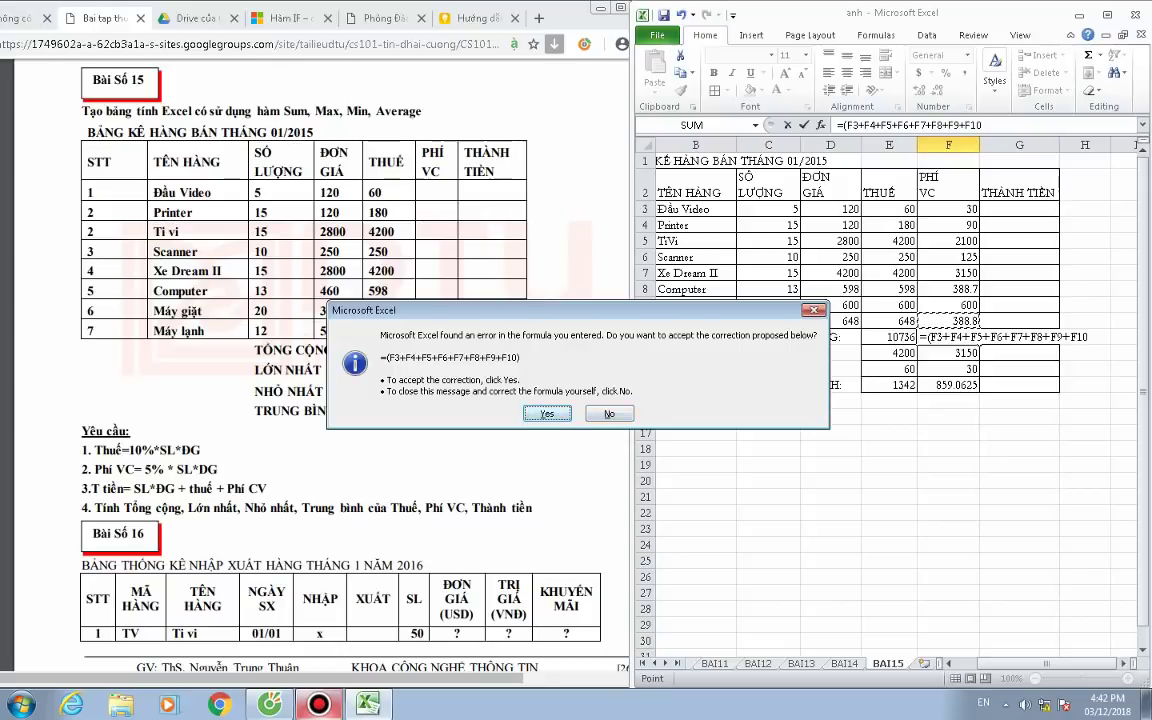
Accept the corrected =(F3+...+F10) formula, then review the formulas in E11, F11, F12 and F14.
{"action": "key", "text": "Return"}
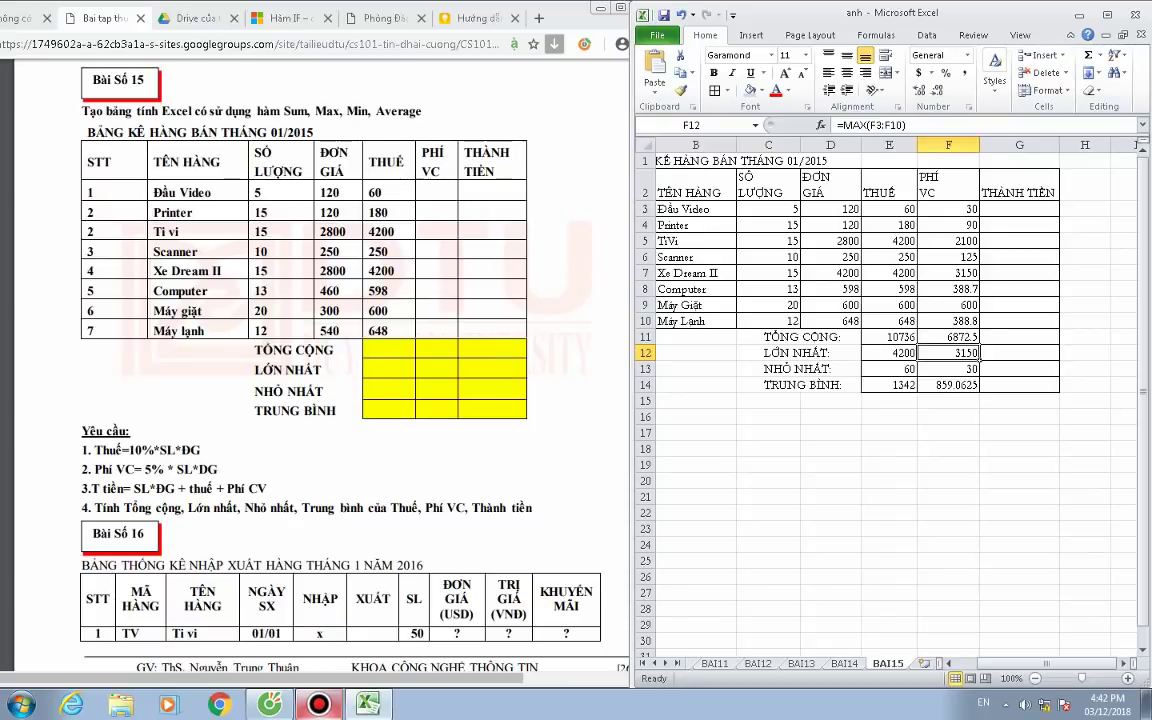
{"action": "left_click", "coordinate": [886, 341]}
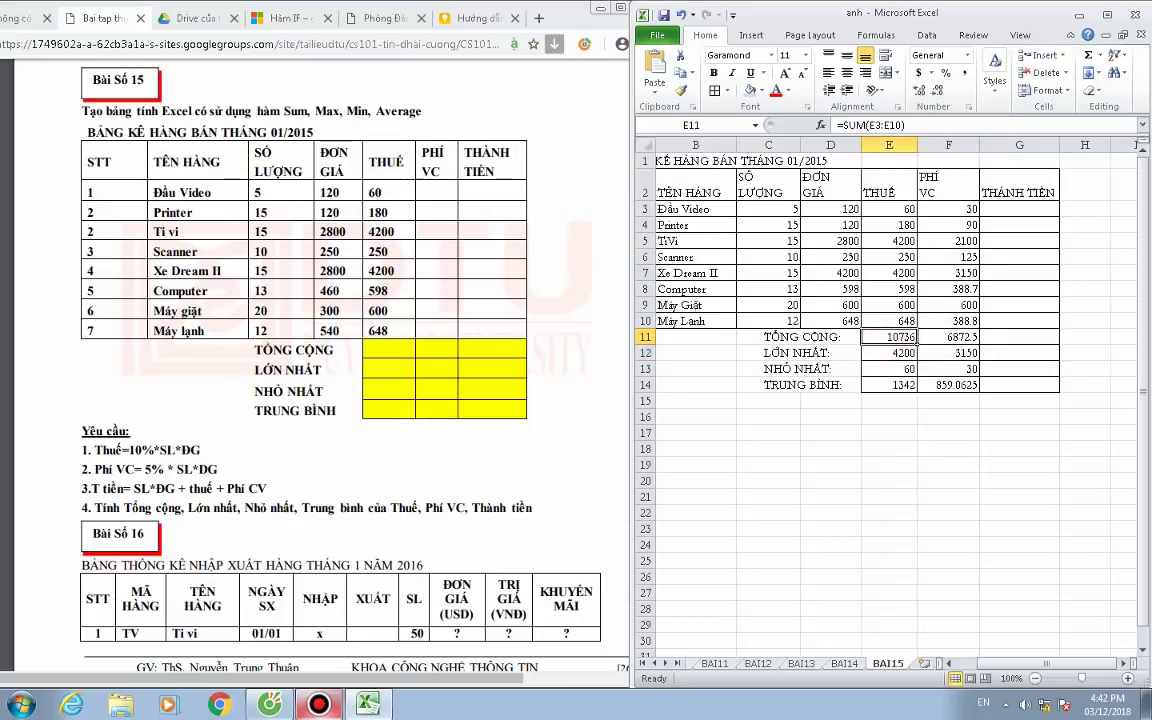
{"action": "left_click", "coordinate": [948, 337]}
{"action": "left_click", "coordinate": [948, 353]}
{"action": "left_click", "coordinate": [948, 385]}
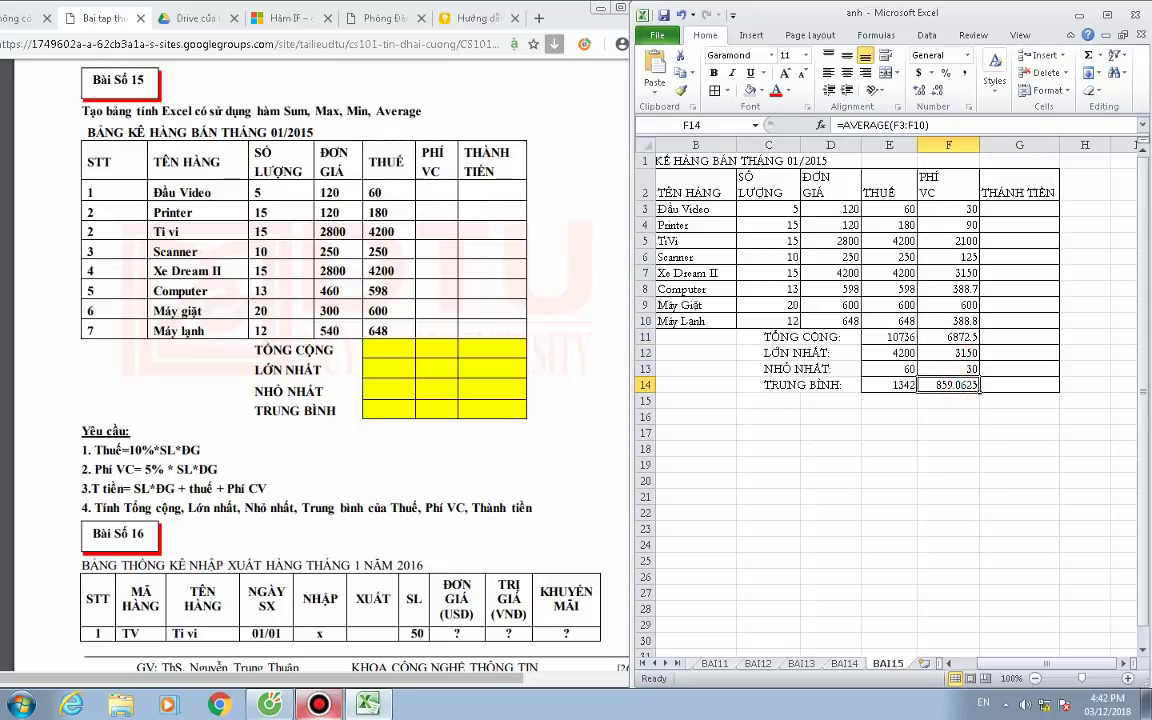
Try a Number format with 1 and 0 decimals on F14, then revert to General unapplied.
{"action": "right_click", "coordinate": [970, 388]}
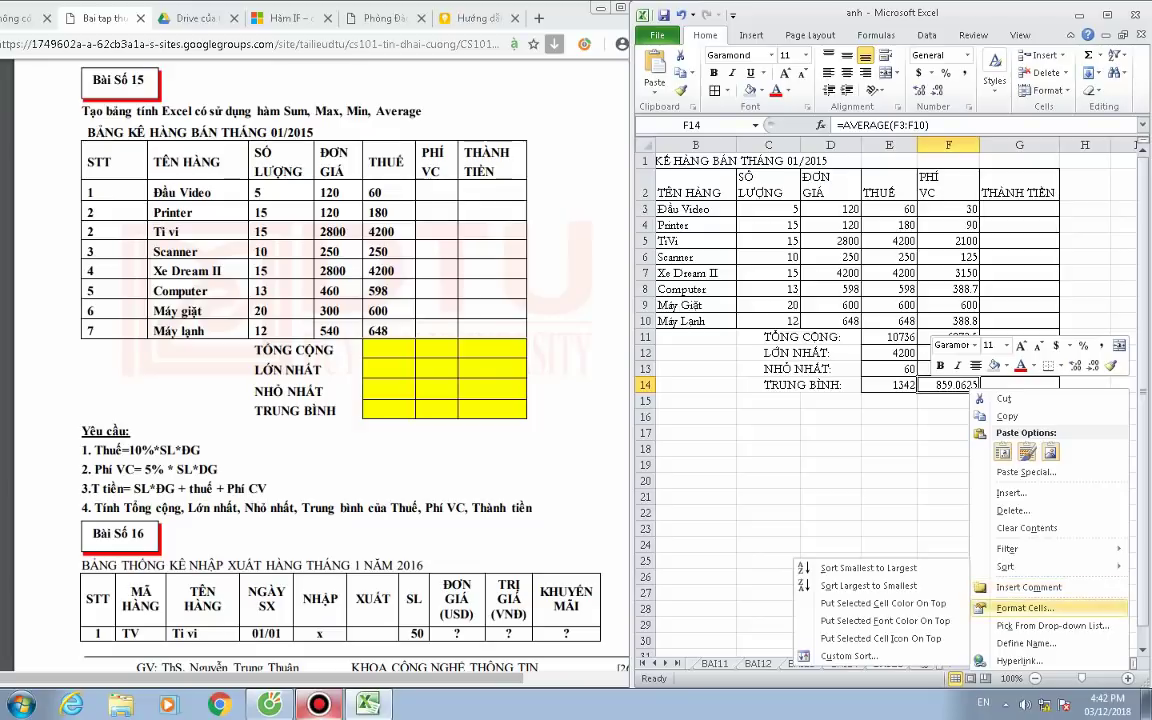
{"action": "left_click", "coordinate": [1020, 607]}
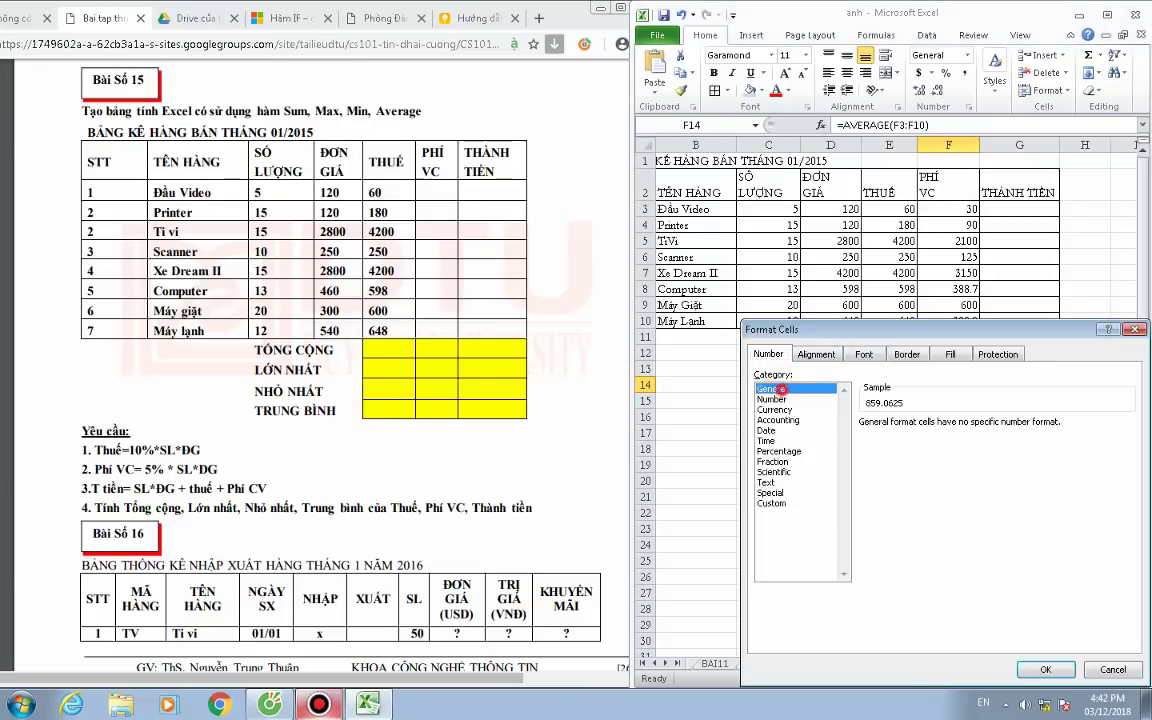
{"action": "left_click", "coordinate": [771, 399]}
{"action": "left_click", "coordinate": [965, 427]}
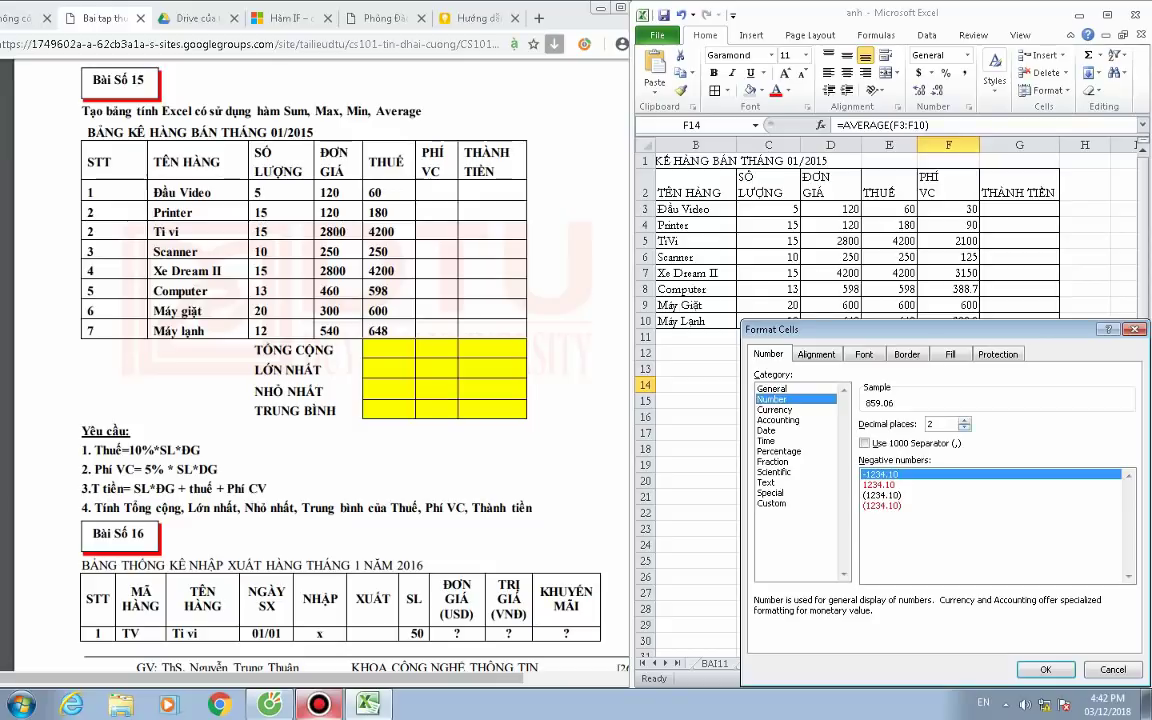
{"action": "left_click", "coordinate": [965, 427]}
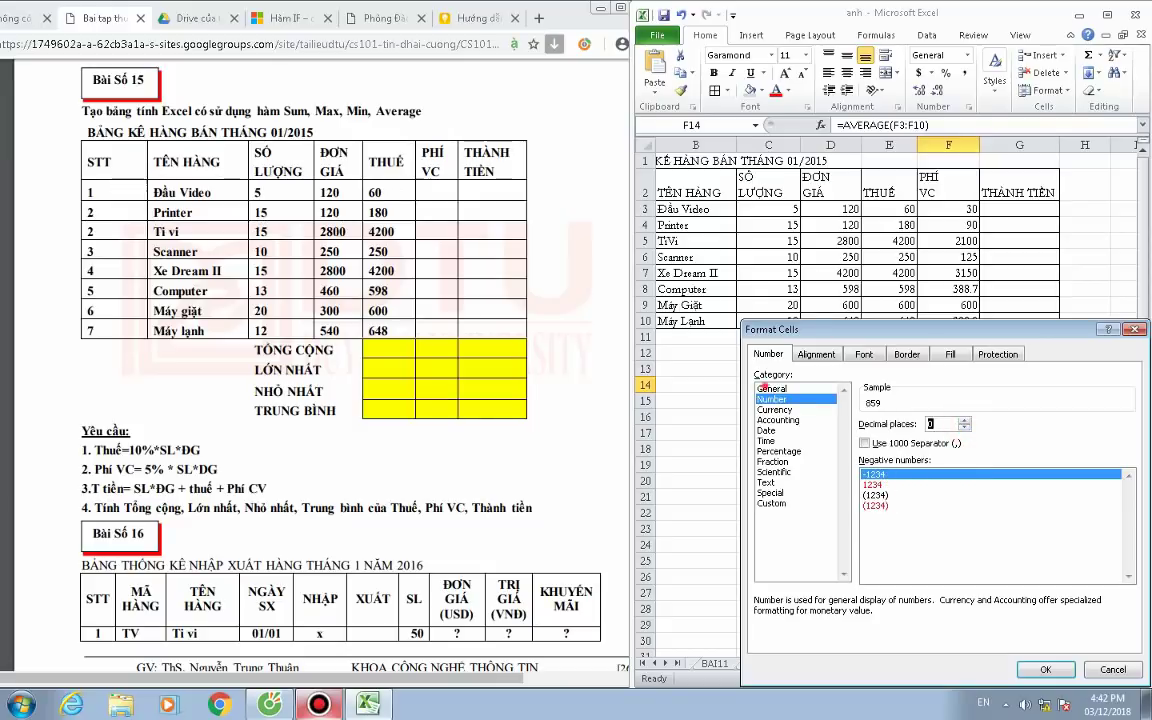
{"action": "left_click", "coordinate": [771, 388]}
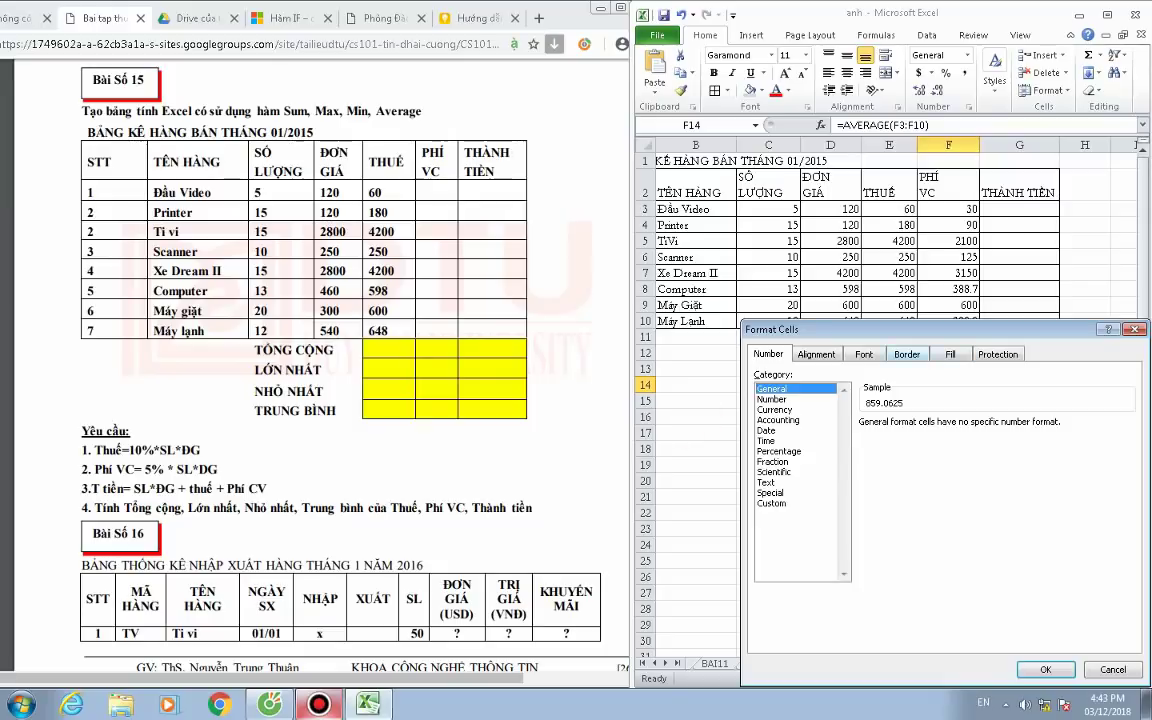
{"action": "left_click", "coordinate": [1134, 329]}
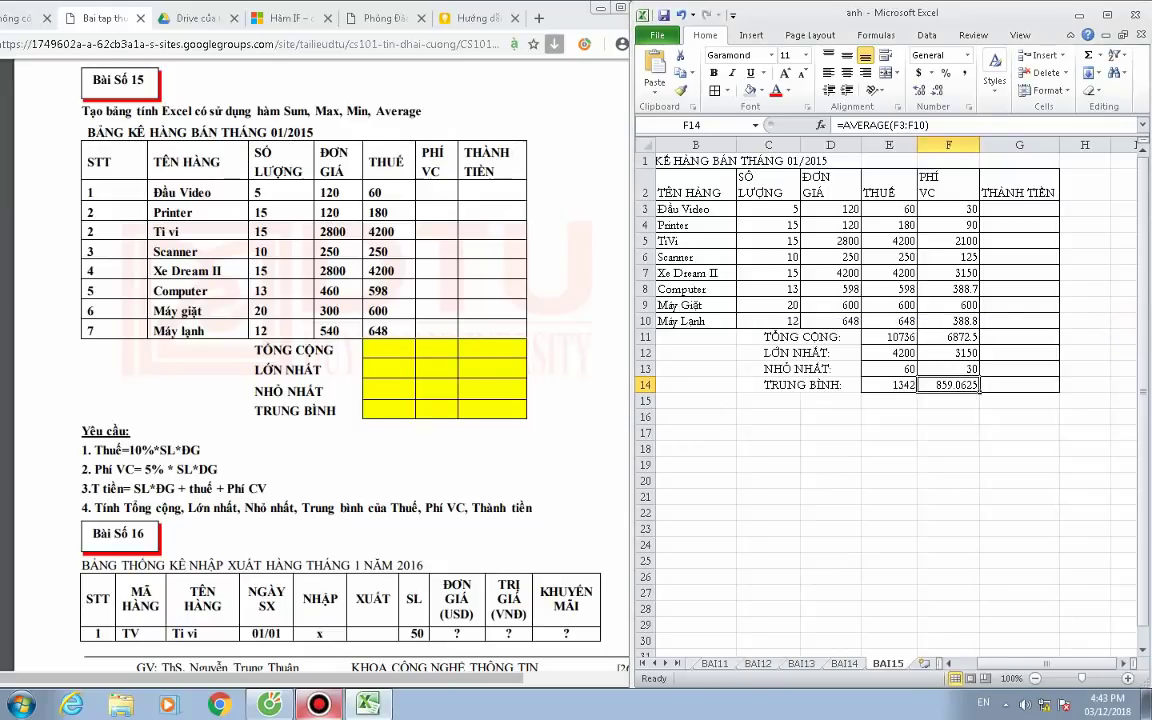
{"action": "left_click", "coordinate": [1016, 384]}
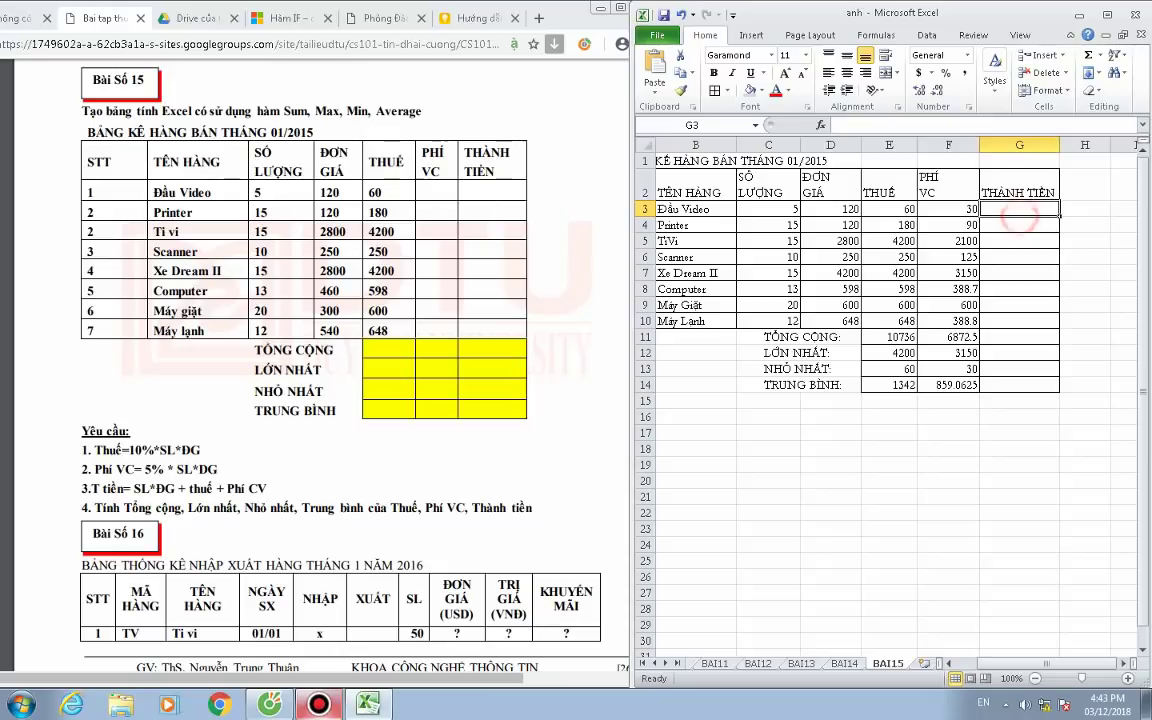
Enter =C3*D3+E3+F3 in G3 so Đầu Video's THÀNH TIỀN shows 690.
{"action": "left_click", "coordinate": [1019, 209]}
{"action": "type", "text": "="}
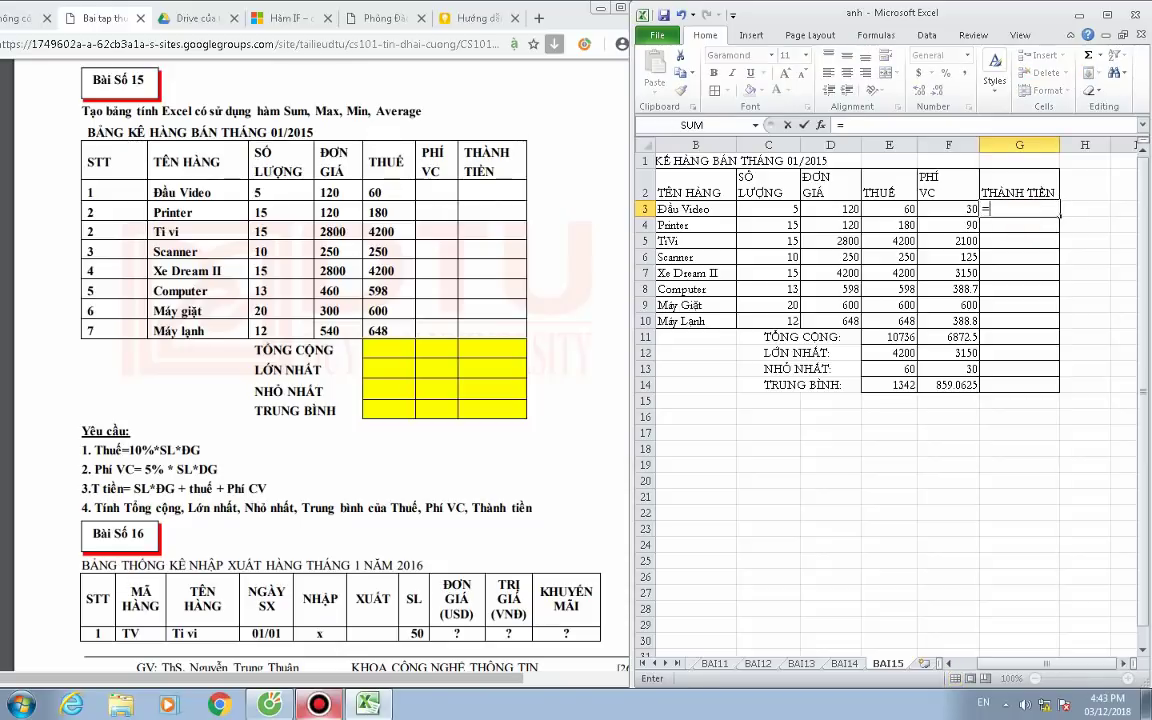
{"action": "left_click", "coordinate": [768, 209]}
{"action": "type", "text": "*"}
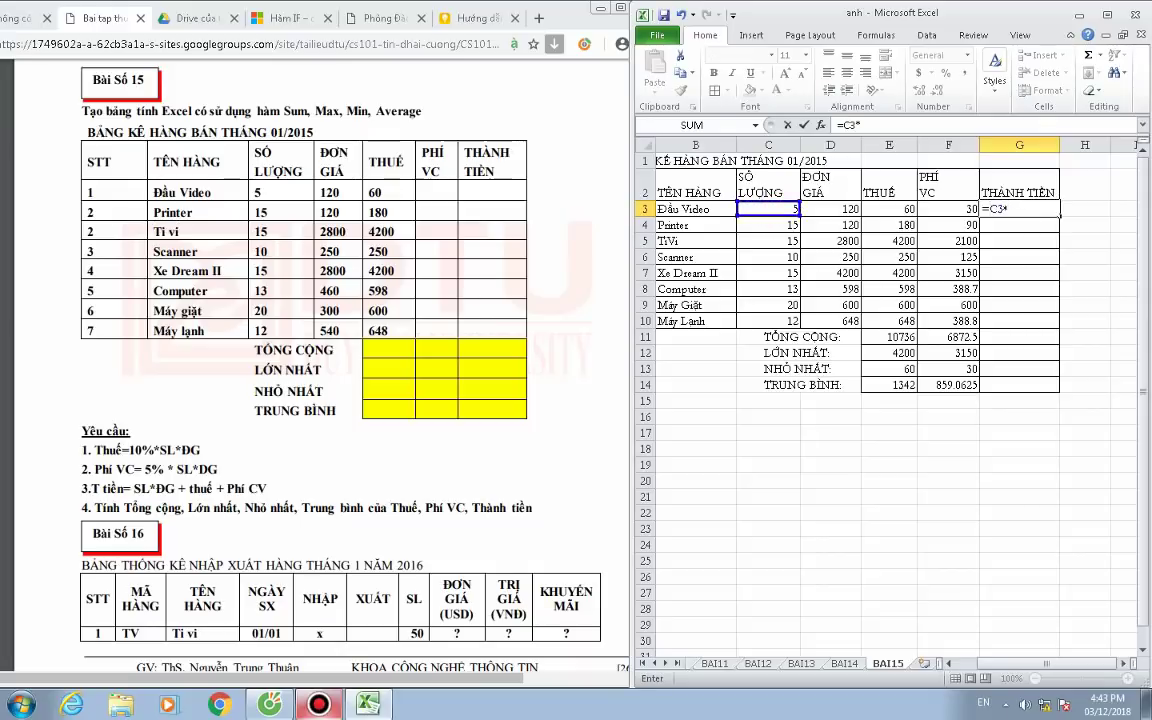
{"action": "left_click", "coordinate": [857, 209]}
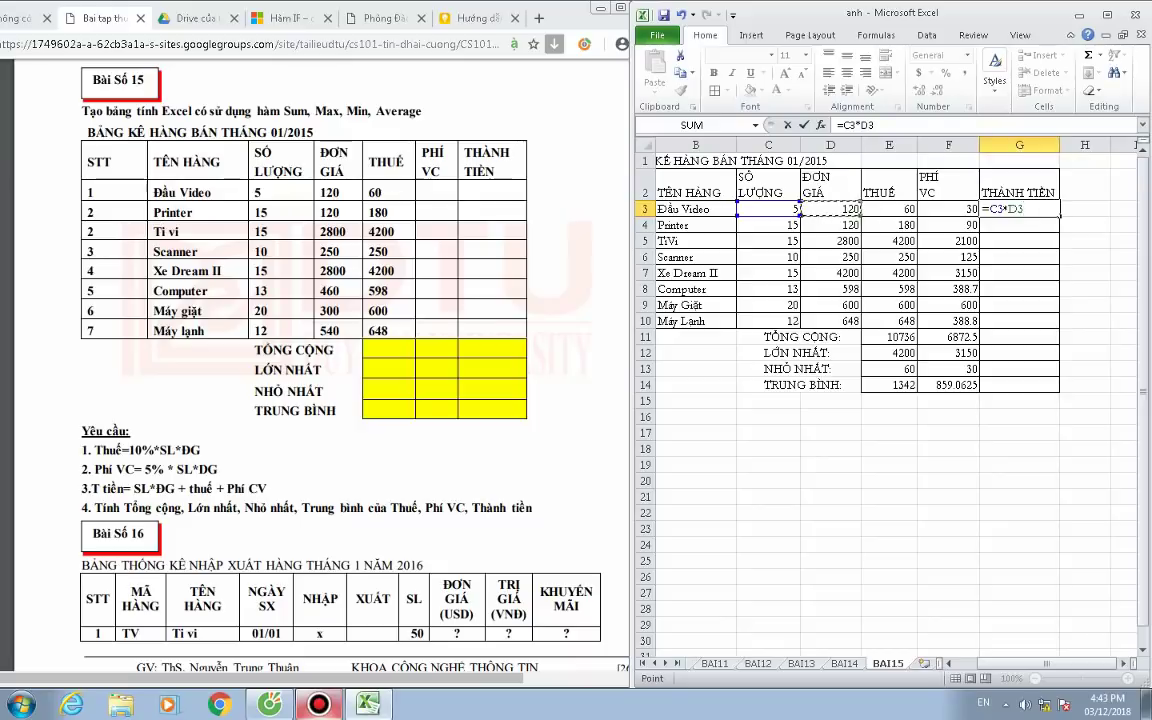
{"action": "type", "text": "+"}
{"action": "left_click", "coordinate": [889, 209]}
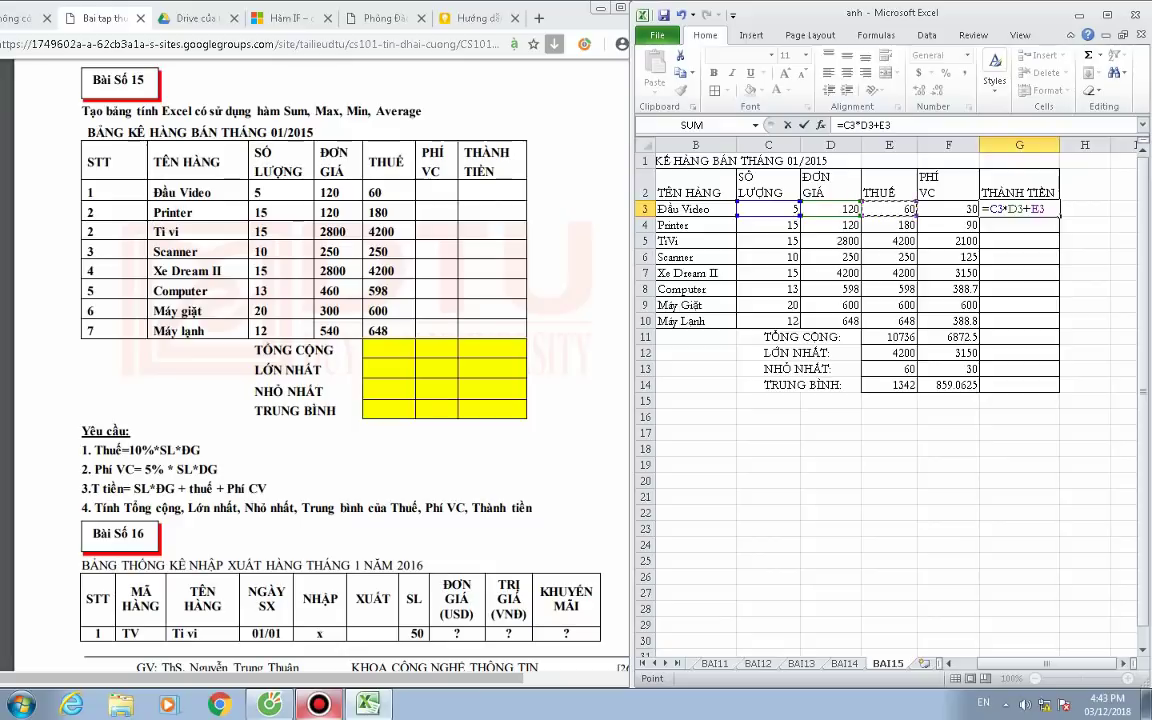
{"action": "type", "text": "+"}
{"action": "left_click", "coordinate": [948, 209]}
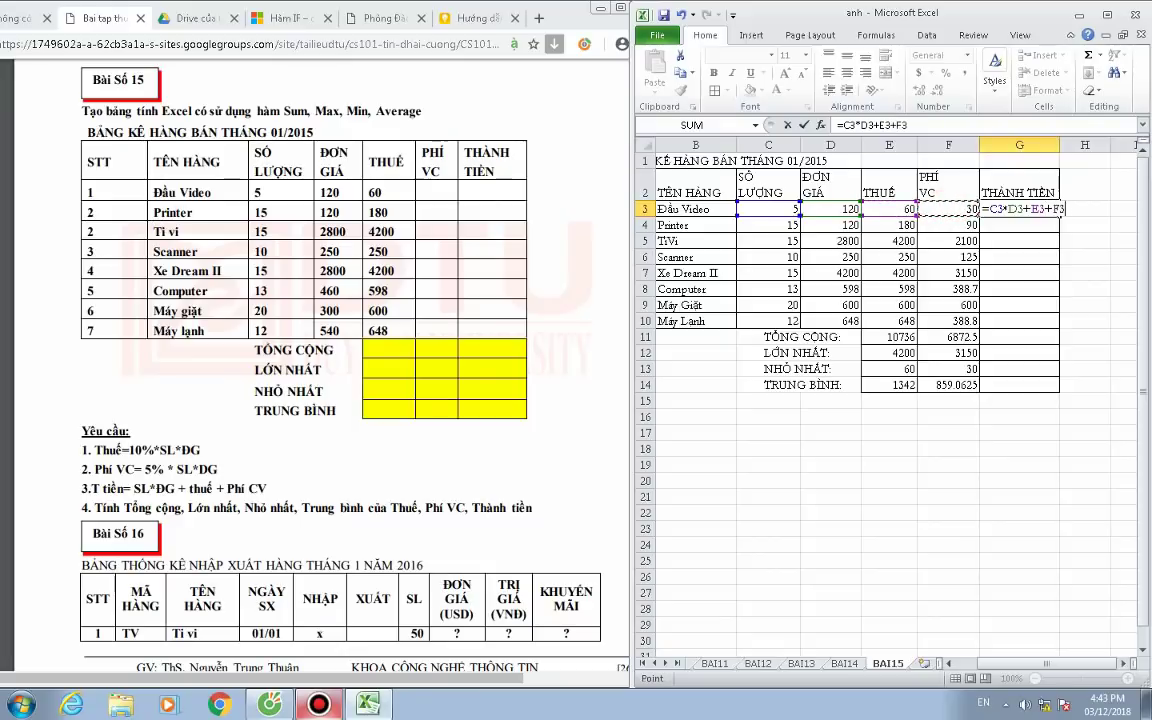
{"action": "key", "text": "Return"}
{"action": "left_click", "coordinate": [1050, 209]}
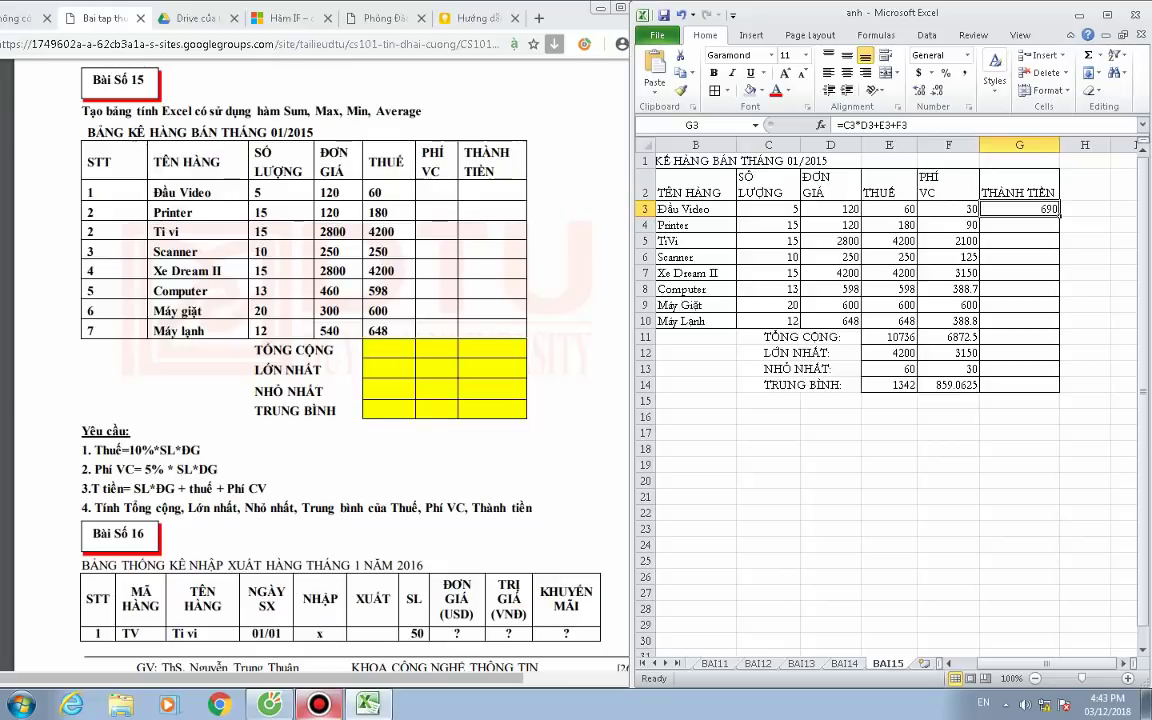
Fill the THÀNH TIỀN formula down to G10 and copy the E11 SUM across to G11.
{"action": "left_click_drag", "start_coordinate": [1059, 213], "coordinate": [1060, 328]}
{"action": "left_click", "coordinate": [1020, 337]}
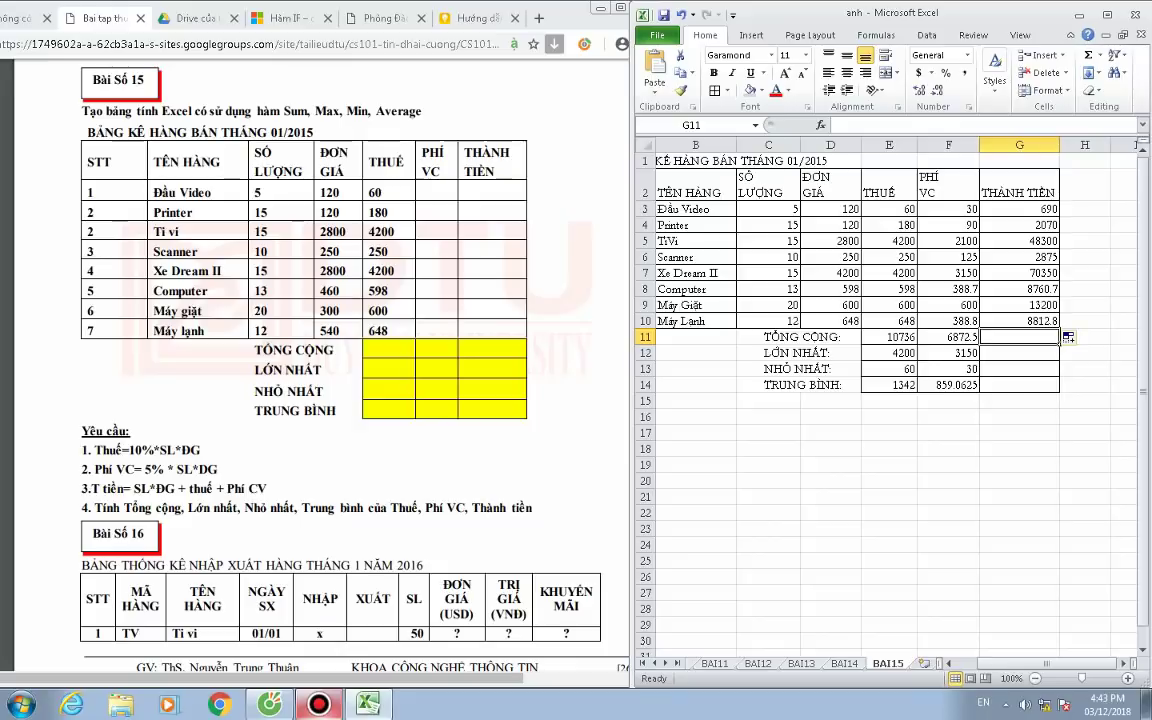
{"action": "left_click", "coordinate": [889, 337]}
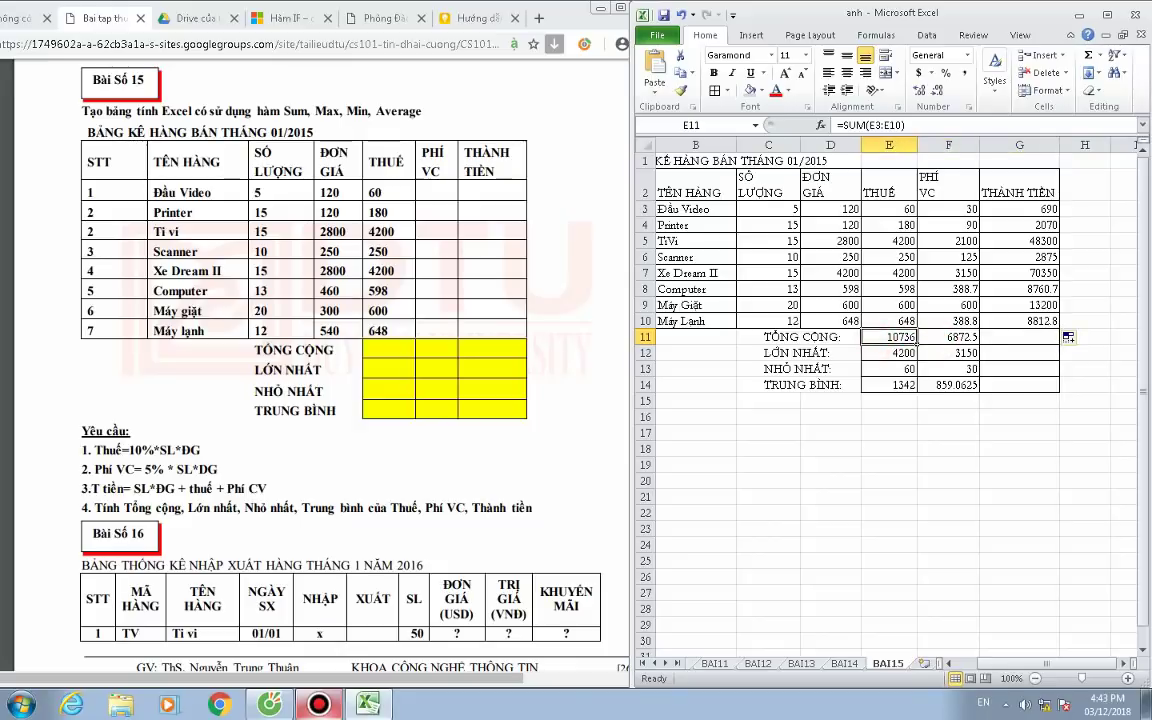
{"action": "left_click_drag", "start_coordinate": [917, 345], "coordinate": [1058, 341]}
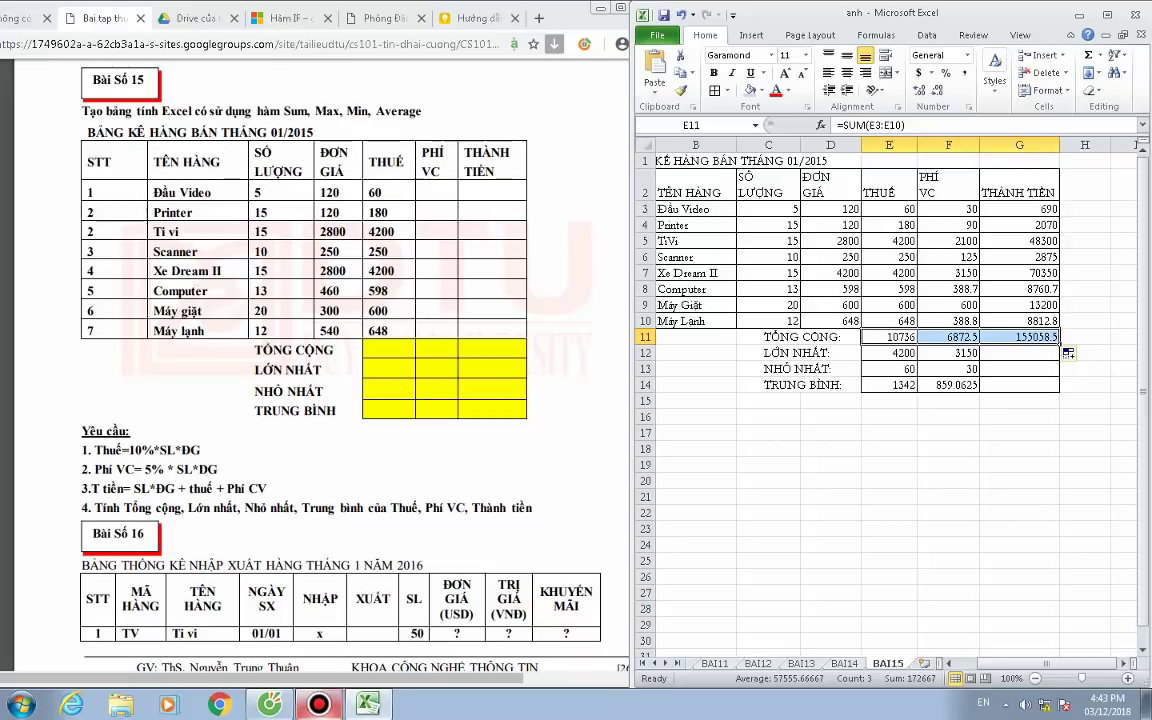
Copy the MAX, MIN and AVERAGE formulas in E12:E14 across to column G.
{"action": "left_click", "coordinate": [889, 353]}
{"action": "left_click_drag", "start_coordinate": [917, 361], "coordinate": [1058, 358]}
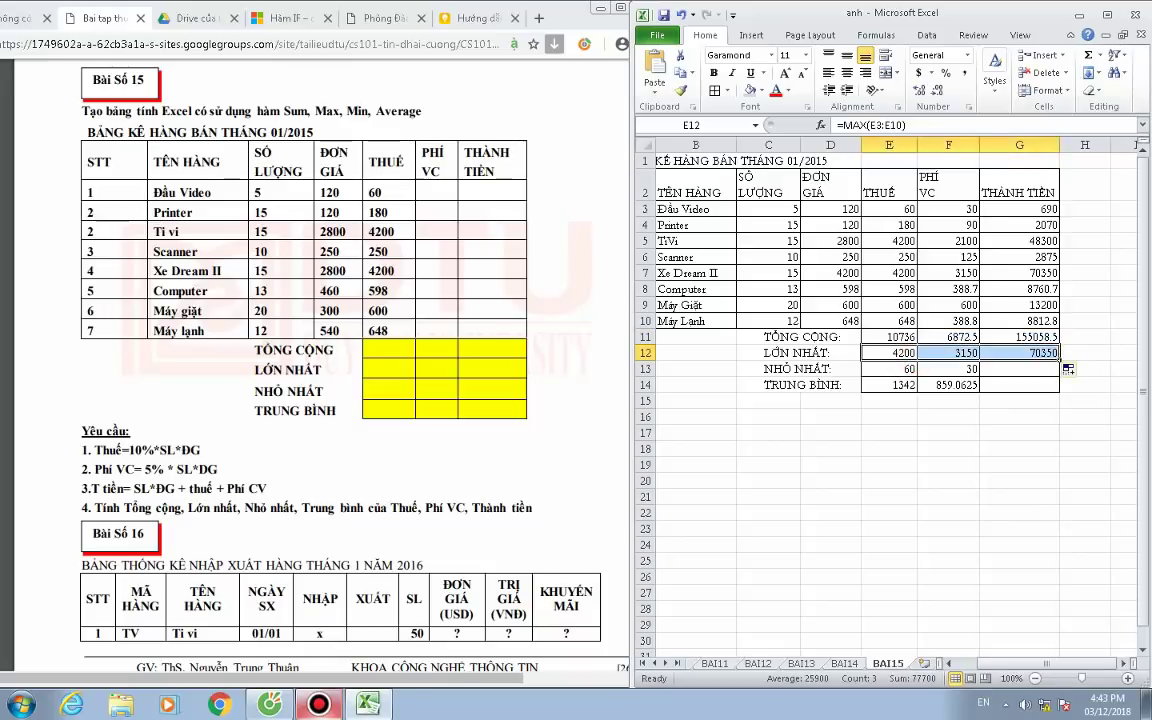
{"action": "left_click", "coordinate": [889, 369]}
{"action": "left_click_drag", "start_coordinate": [917, 377], "coordinate": [1055, 375]}
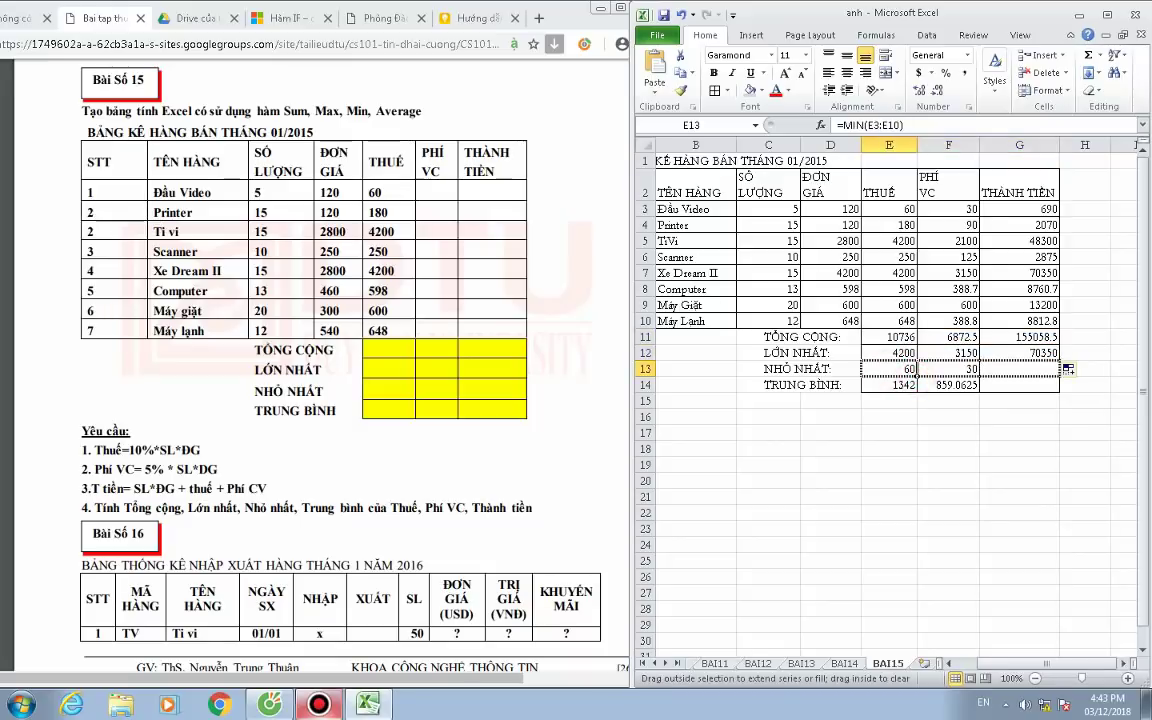
{"action": "left_click", "coordinate": [889, 385]}
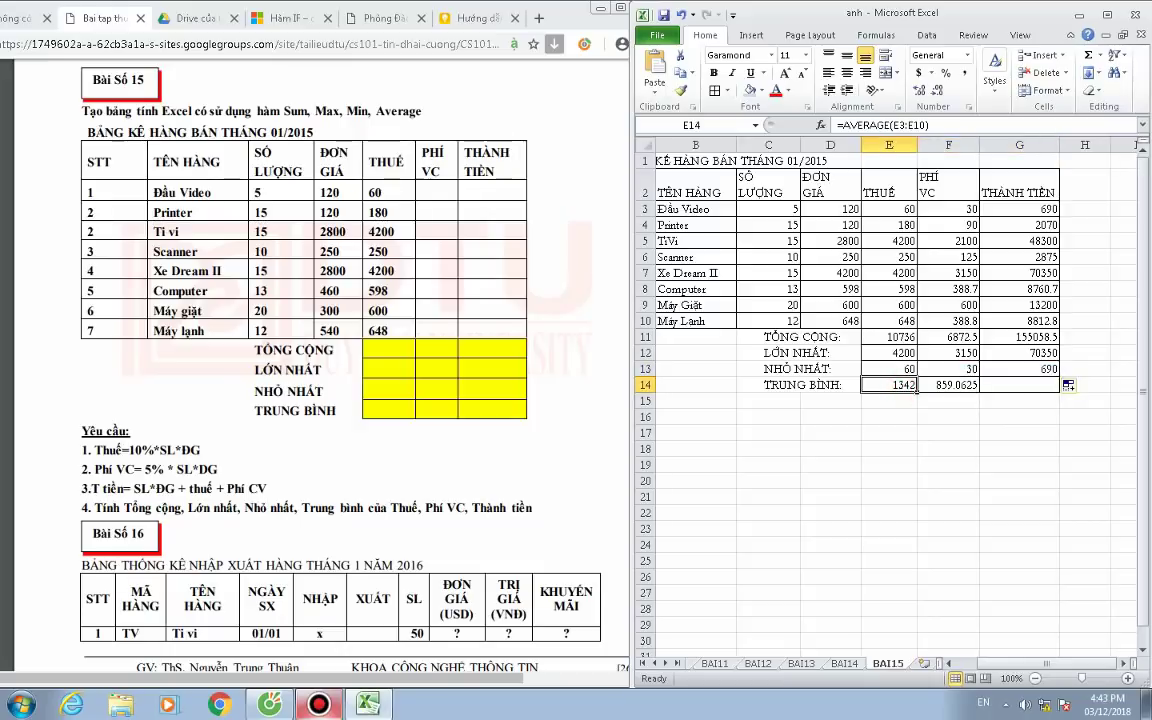
{"action": "left_click_drag", "start_coordinate": [917, 393], "coordinate": [1056, 391]}
Review the formulas in F14, F12, G11, G12 and G14, then select F14:G14.
{"action": "left_click", "coordinate": [948, 385]}
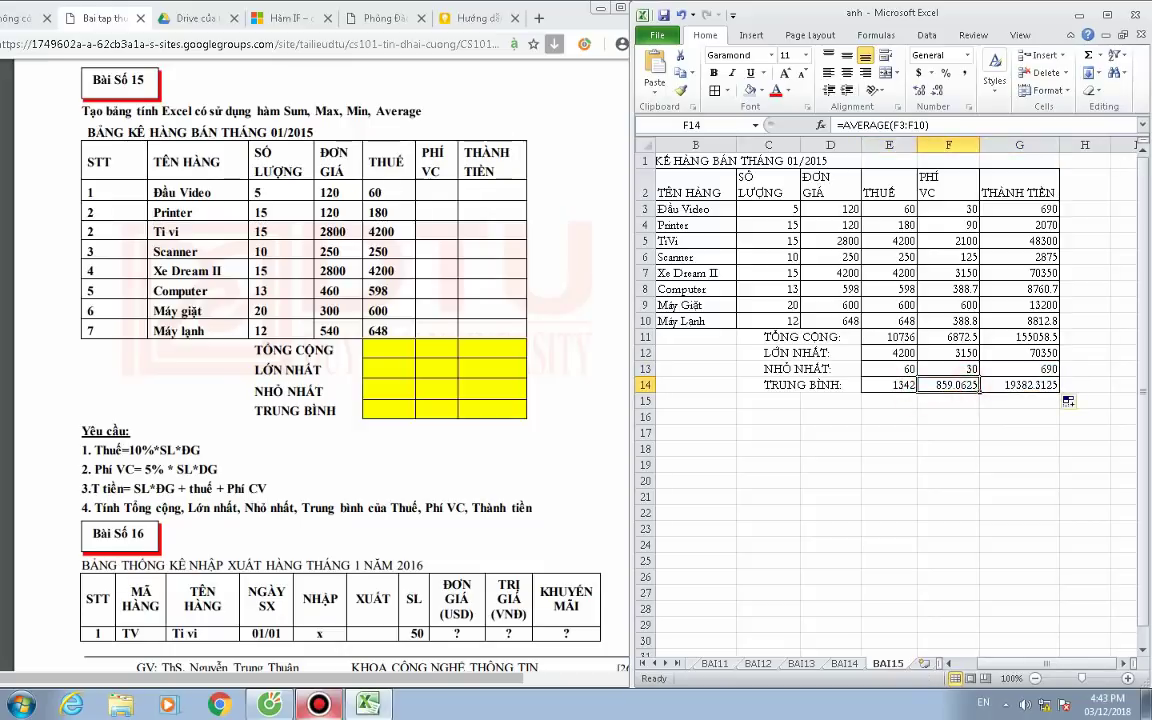
{"action": "left_click", "coordinate": [948, 353]}
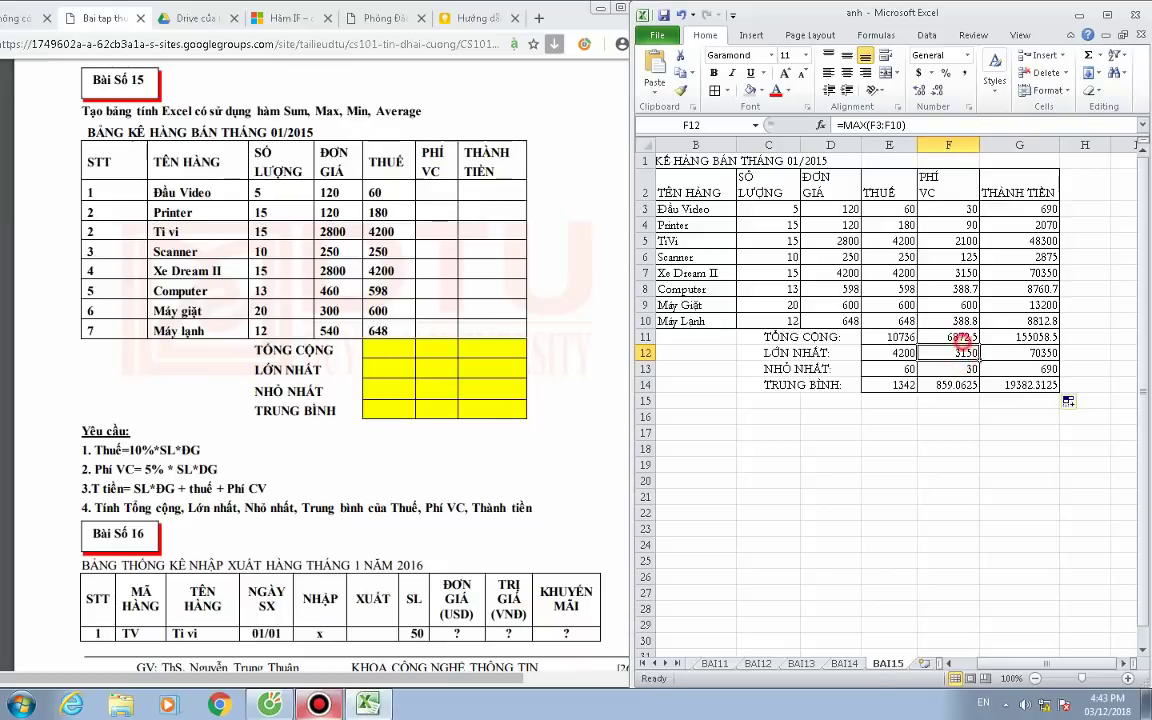
{"action": "left_click", "coordinate": [1030, 337]}
{"action": "left_click", "coordinate": [1036, 358]}
{"action": "left_click", "coordinate": [1030, 385]}
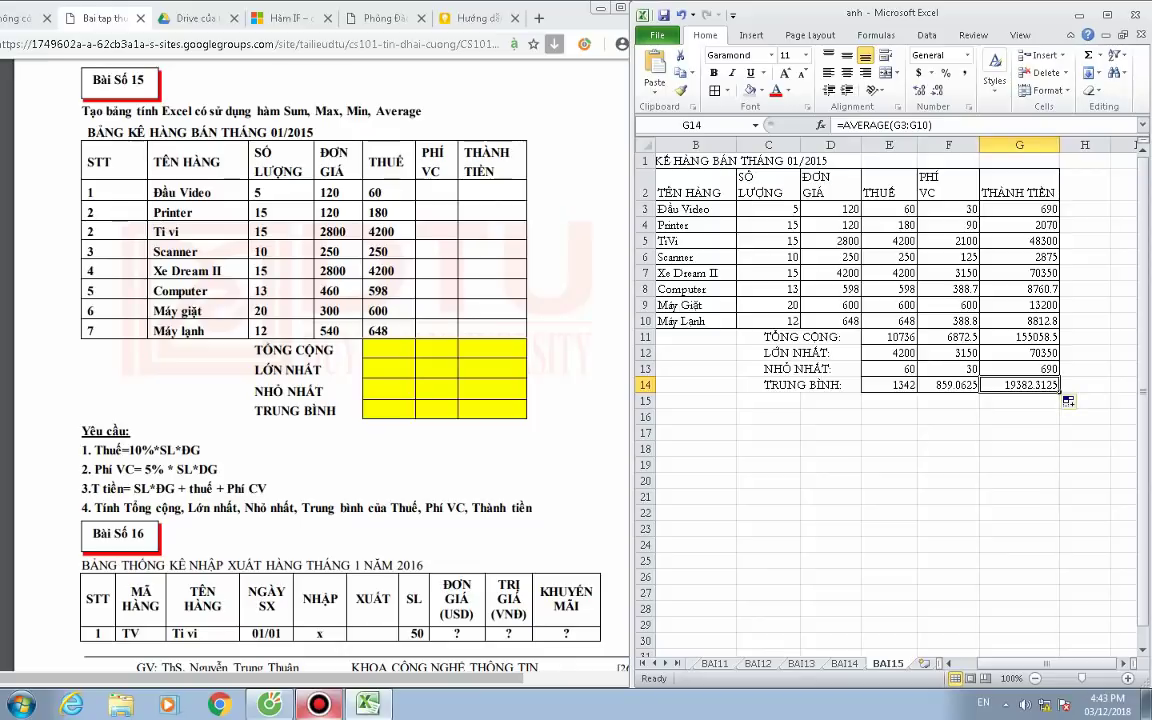
{"action": "left_click_drag", "start_coordinate": [948, 385], "coordinate": [1020, 385]}
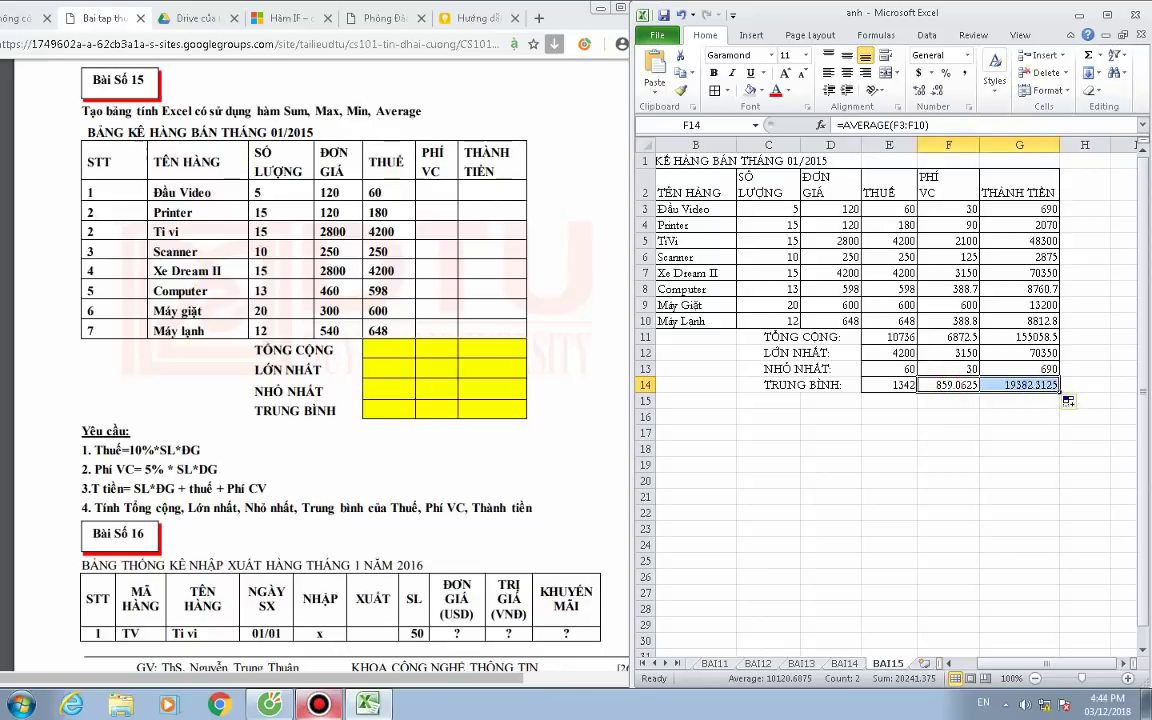
Format the F14:G14 averages as Number with 1 decimal place, showing 859.1 and 19382.3.
{"action": "right_click", "coordinate": [885, 387]}
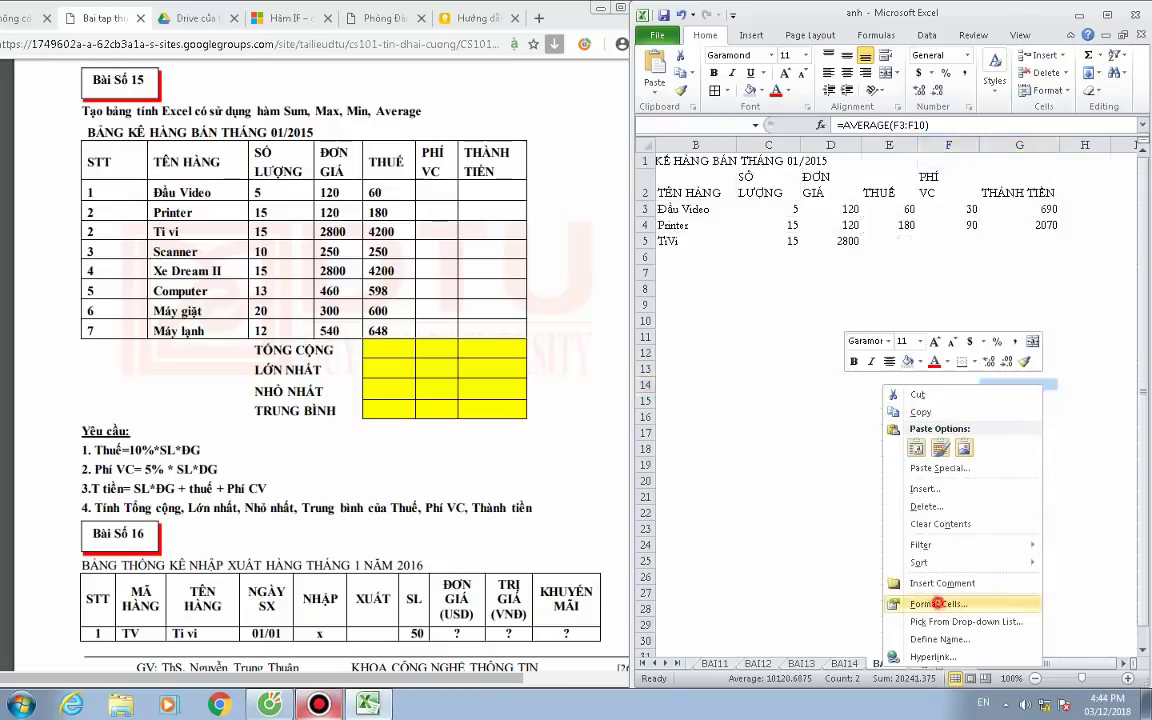
{"action": "left_click", "coordinate": [938, 604]}
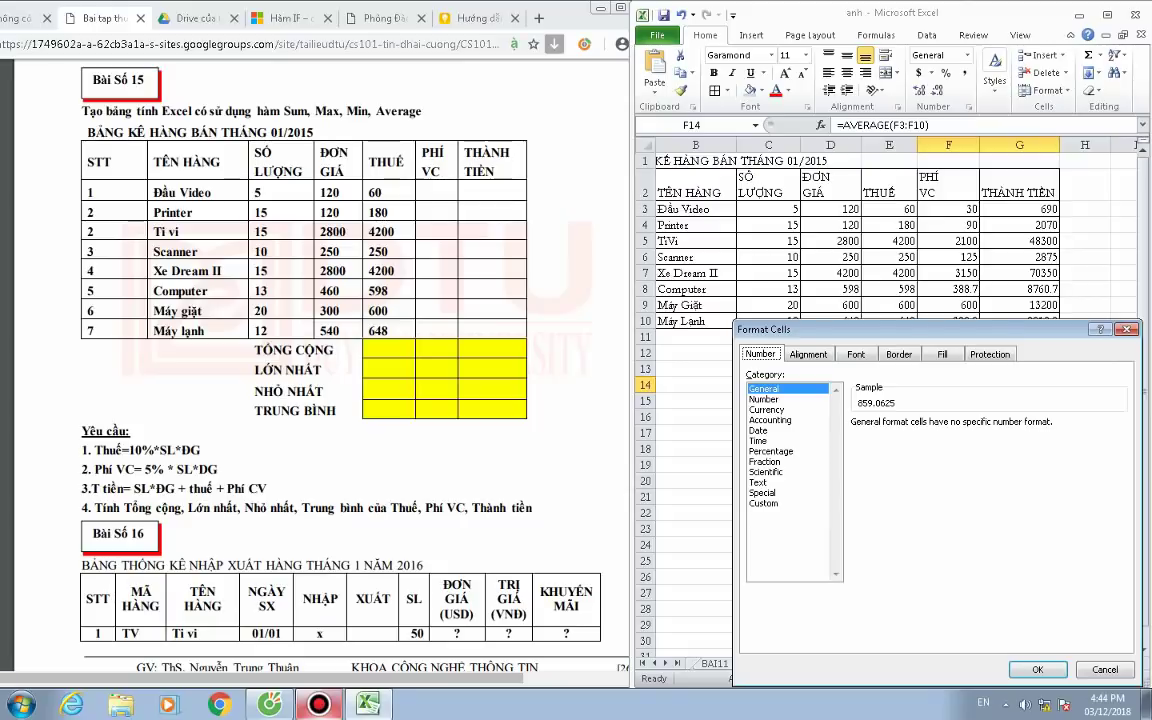
{"action": "key", "text": "Down"}
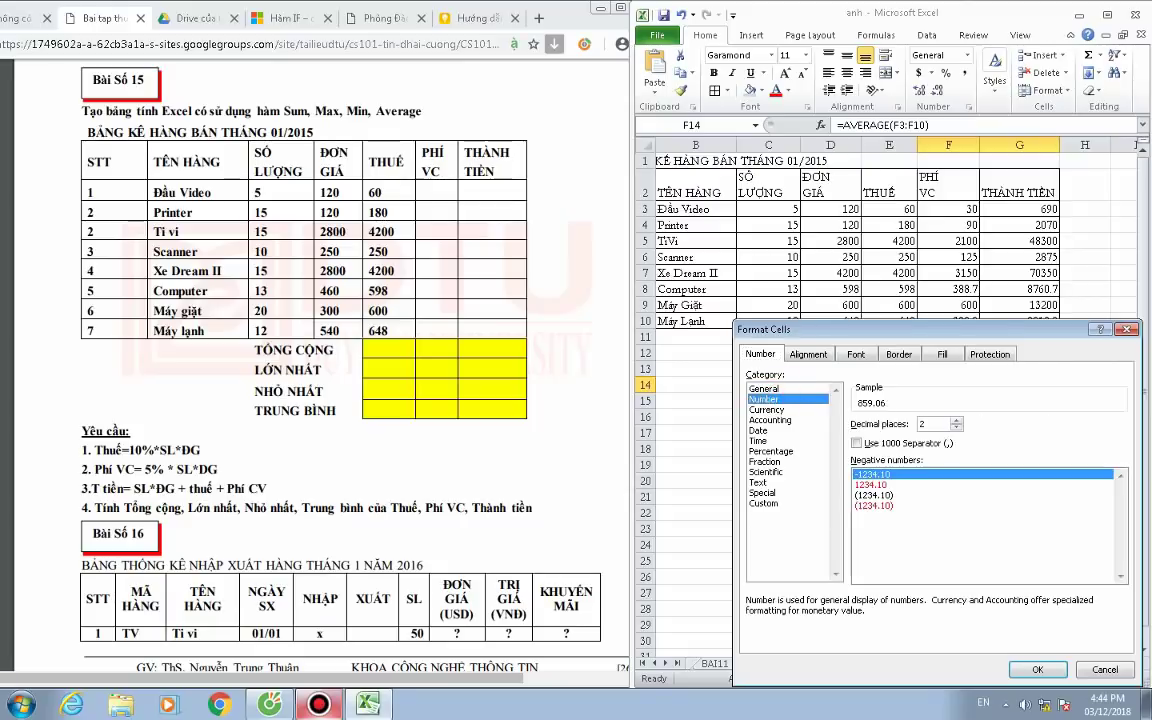
{"action": "left_click", "coordinate": [956, 428]}
{"action": "left_click", "coordinate": [956, 428]}
{"action": "left_click", "coordinate": [956, 420]}
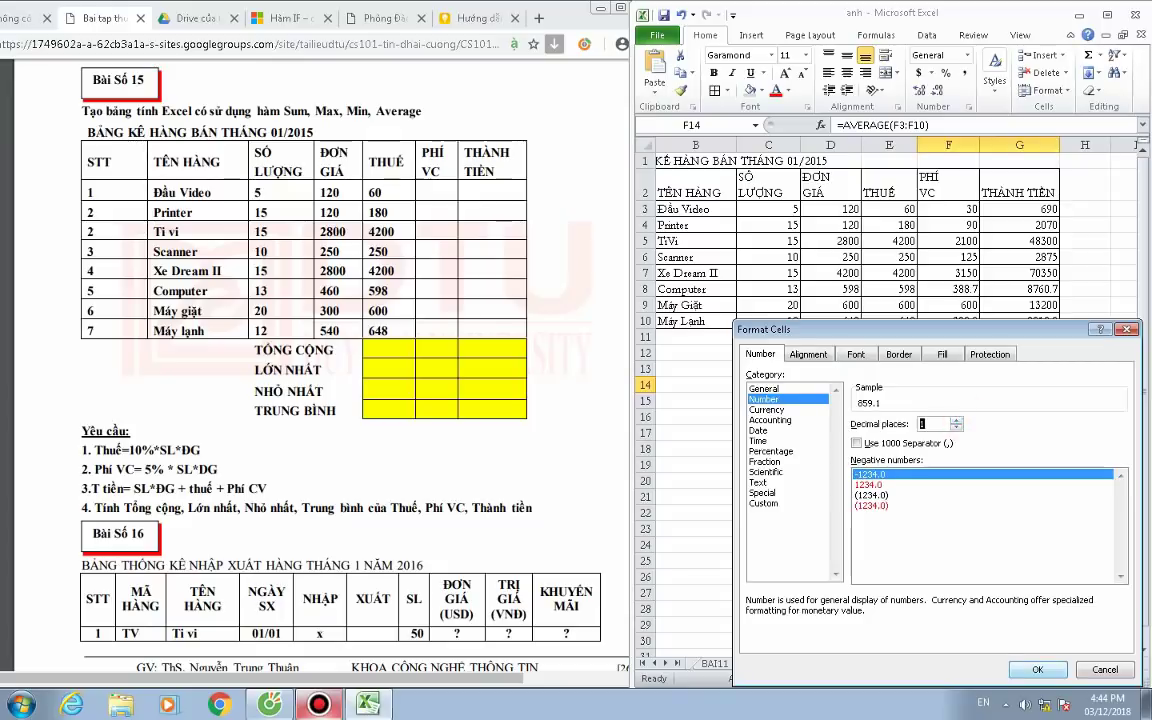
{"action": "left_click", "coordinate": [1030, 667]}
{"action": "left_click", "coordinate": [1085, 496]}
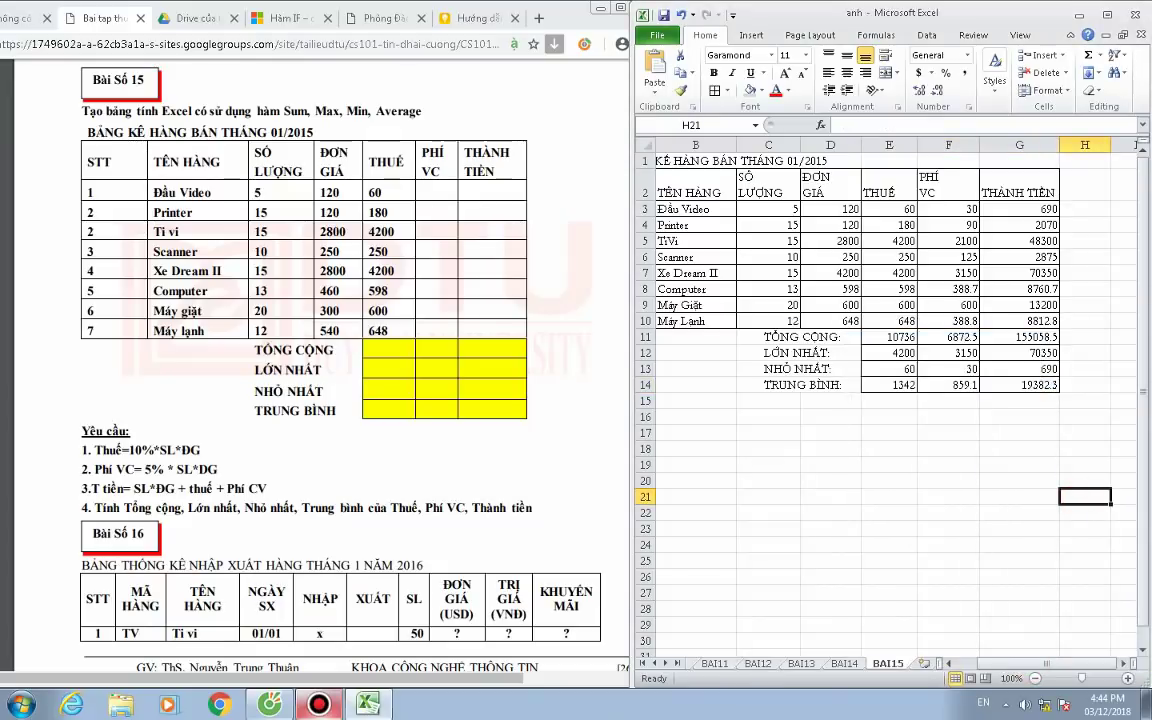
{"action": "left_click", "coordinate": [1019, 384]}
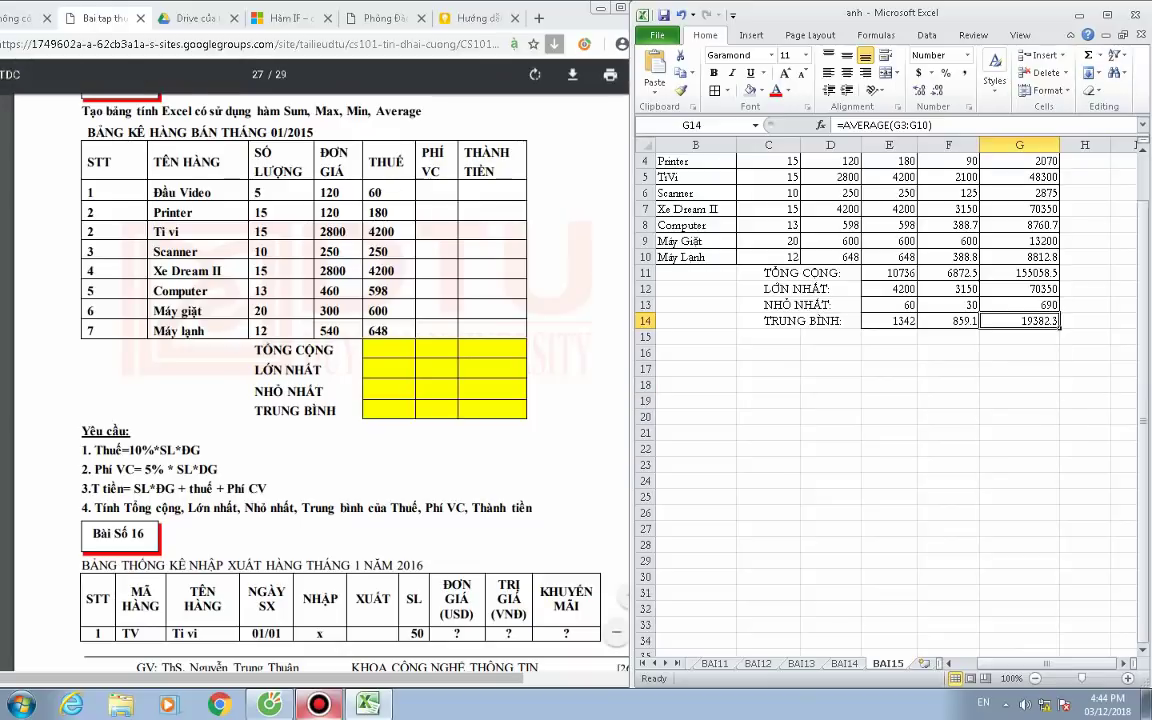
Select the summary block E11:G14 and browse fill colours, leaving it unchanged.
{"action": "scroll", "coordinate": [890, 400], "scroll_direction": "down", "scroll_amount": 2}
{"action": "scroll", "coordinate": [890, 400], "scroll_direction": "up", "scroll_amount": 2}
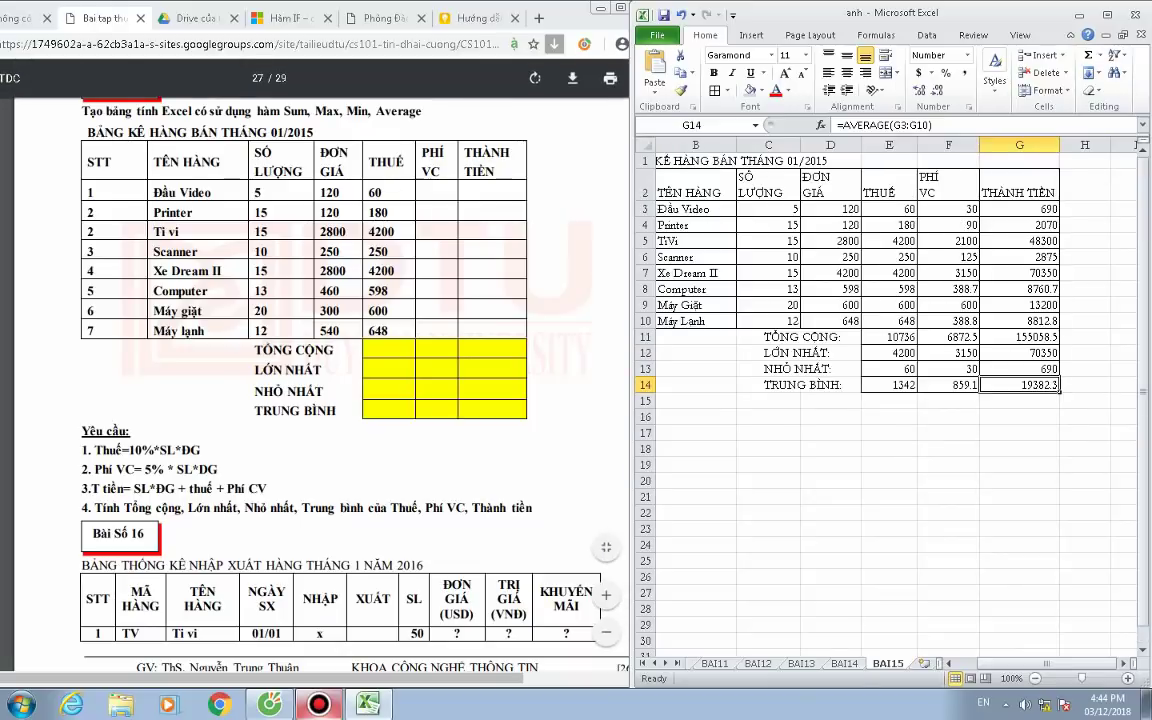
{"action": "left_click_drag", "start_coordinate": [889, 337], "coordinate": [1019, 384]}
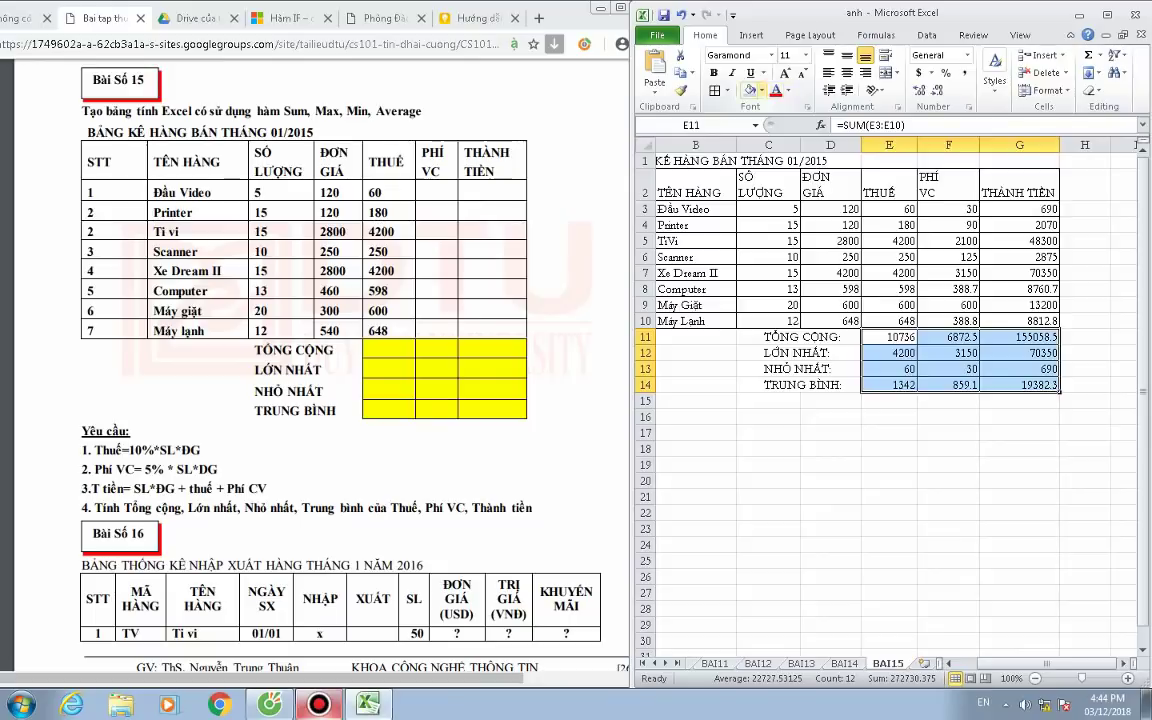
{"action": "left_click", "coordinate": [760, 90]}
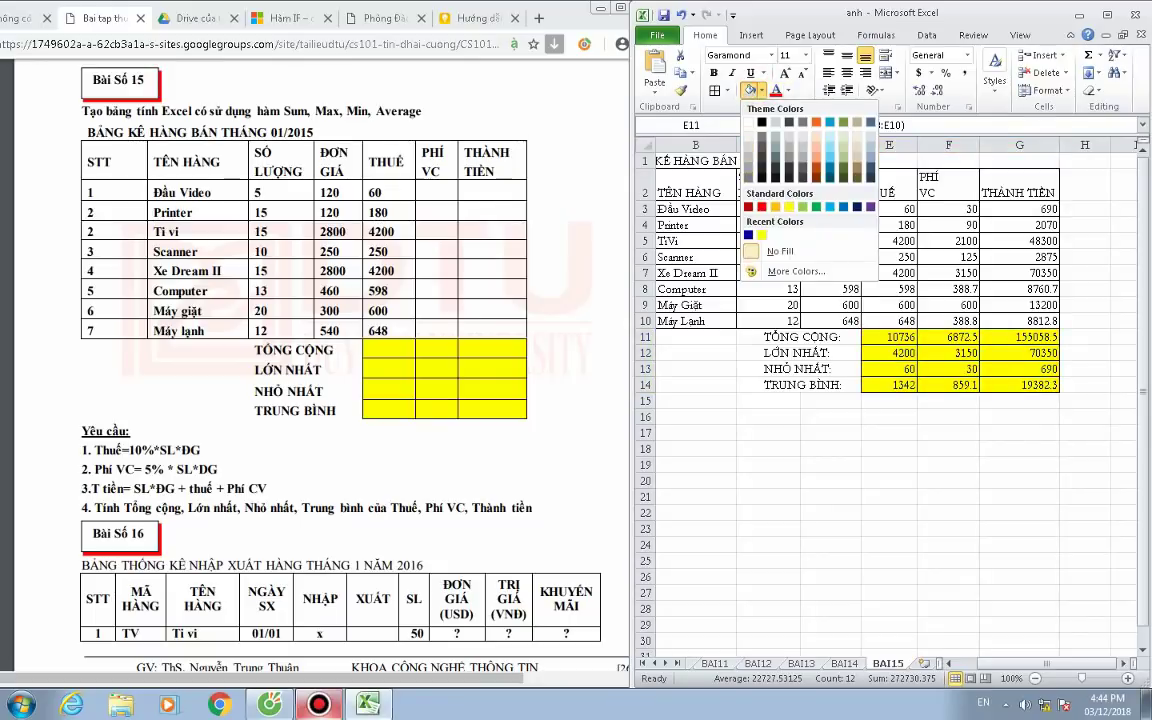
{"action": "key", "text": "Escape"}
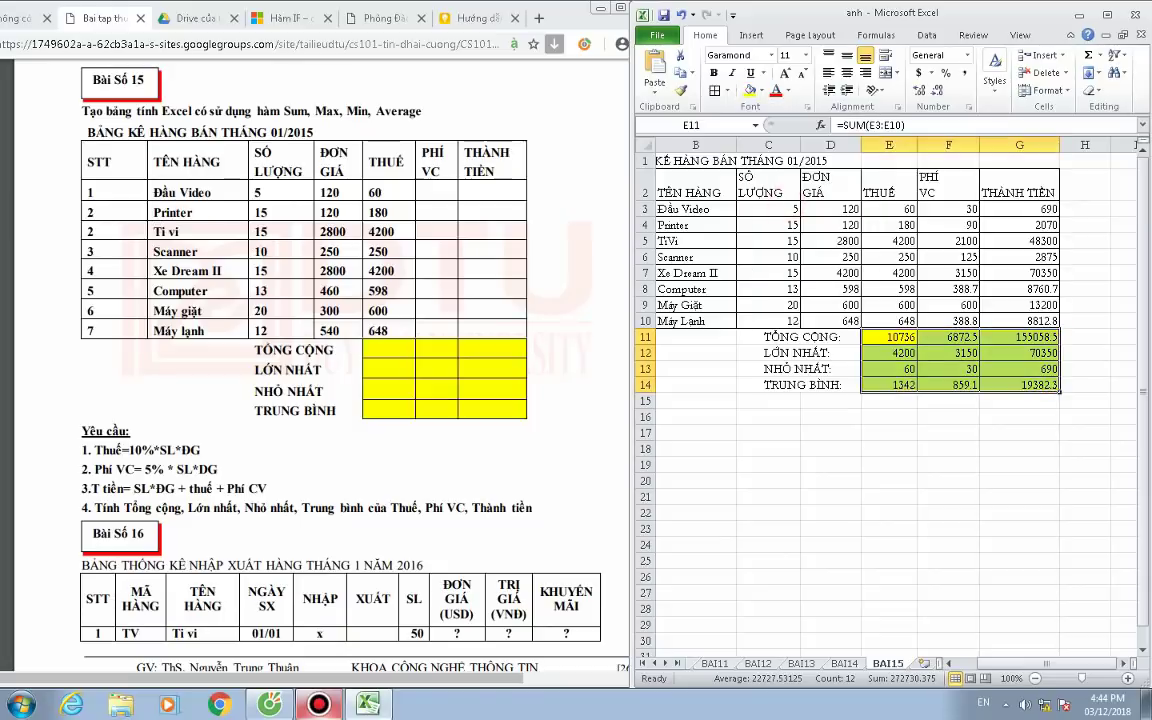
Bold the summary labels in C11:D14 and maximize the Excel window.
{"action": "left_click", "coordinate": [768, 433]}
{"action": "left_click_drag", "start_coordinate": [768, 337], "coordinate": [830, 385]}
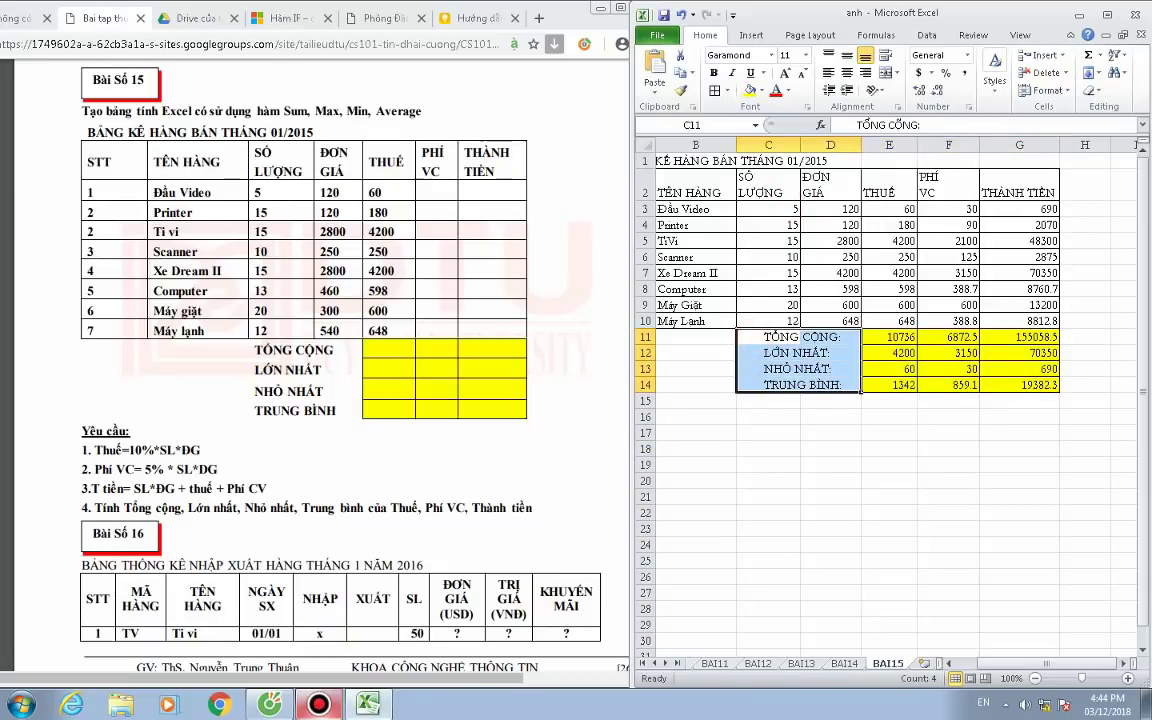
{"action": "key", "text": "ctrl+b"}
{"action": "left_click", "coordinate": [830, 432]}
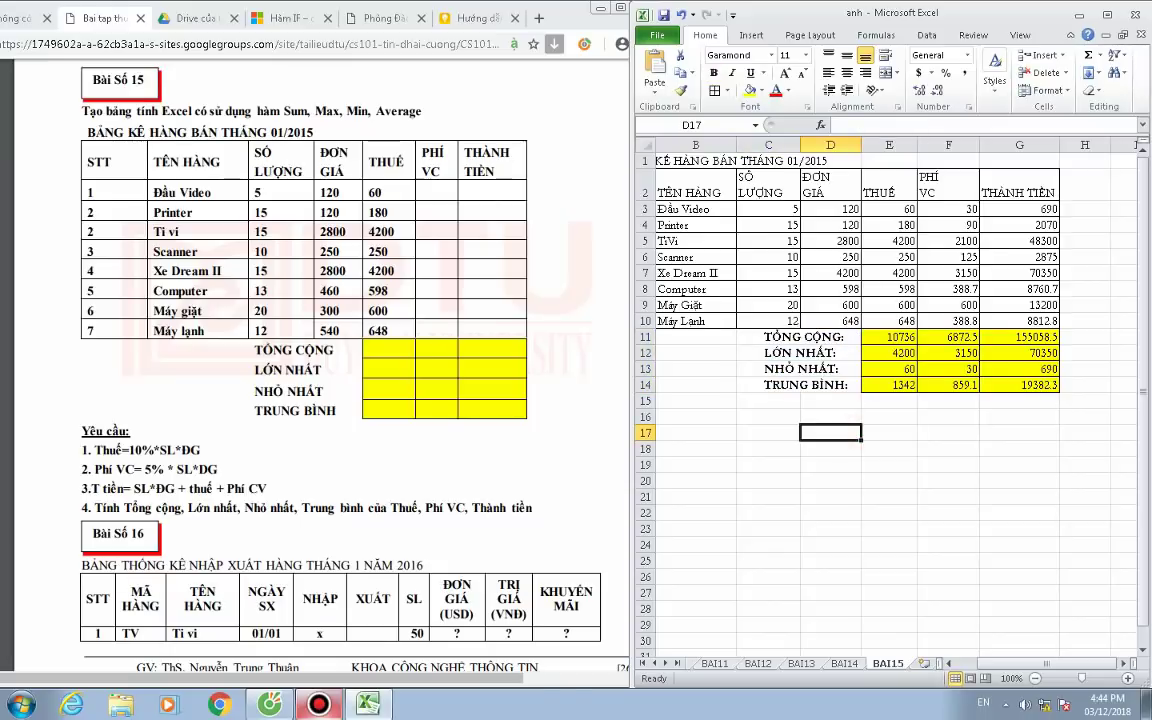
{"action": "double_click", "coordinate": [997, 13]}
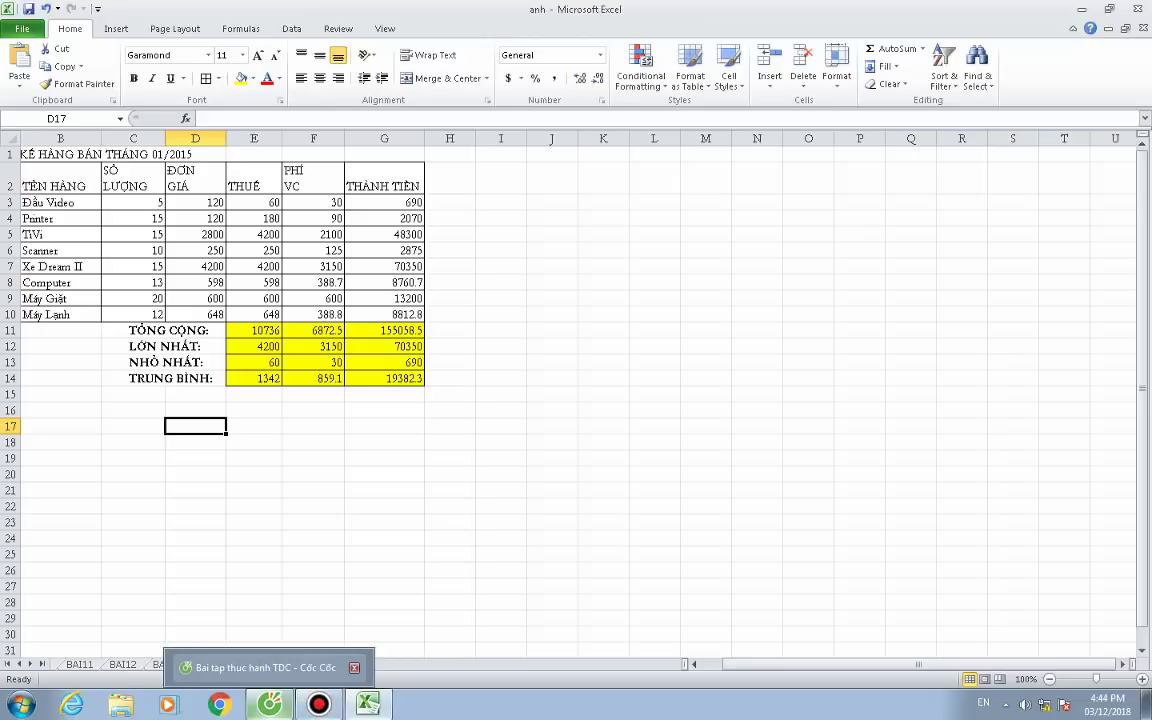
Move the whole table A1:G14 so it starts at cell G3.
{"action": "left_click", "coordinate": [236, 610]}
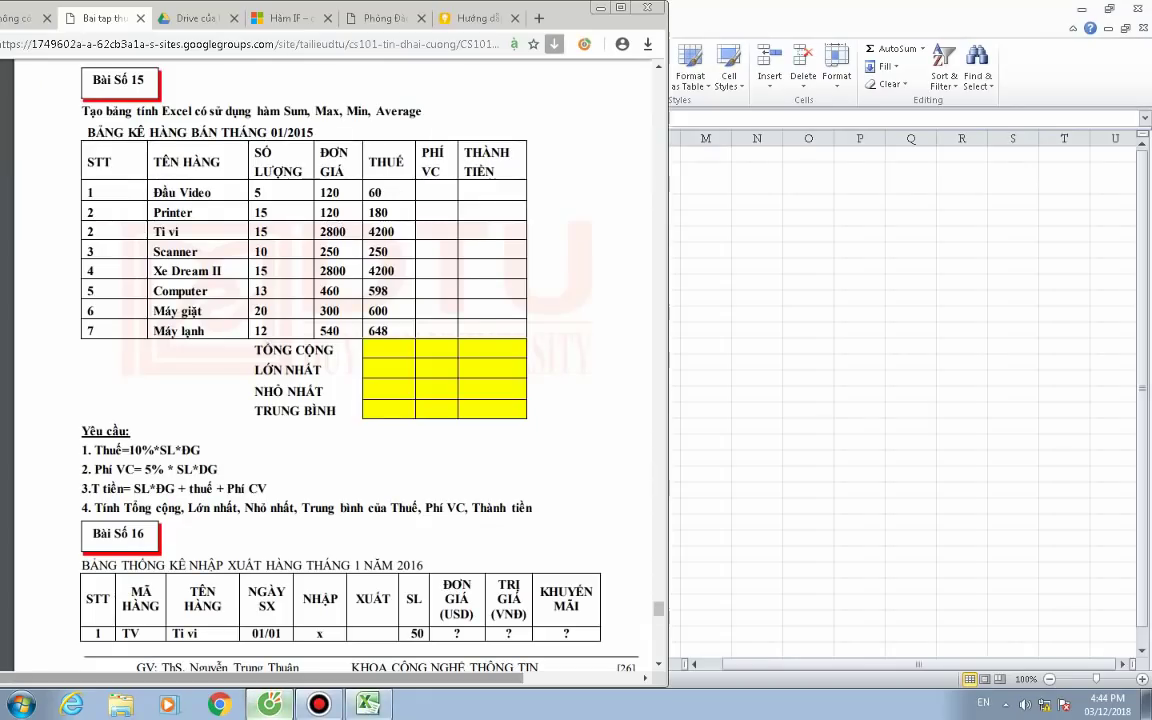
{"action": "left_click", "coordinate": [336, 638]}
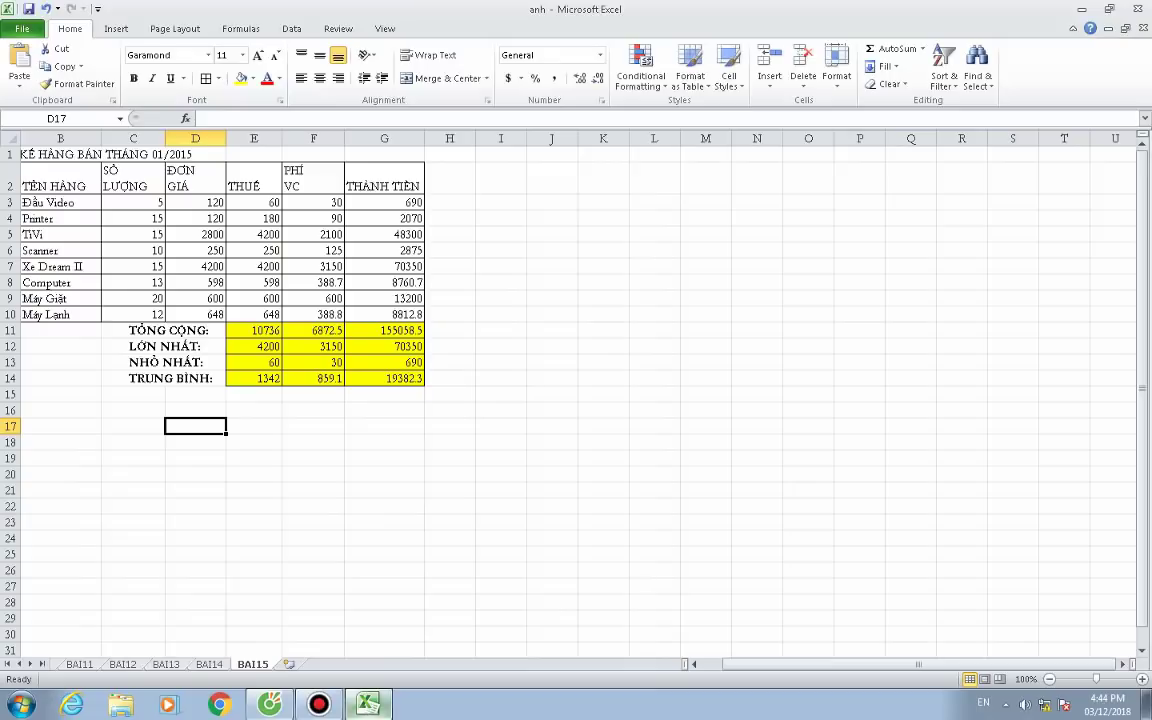
{"action": "left_click", "coordinate": [338, 282]}
{"action": "key", "text": "Left"}
{"action": "key", "text": "Left"}
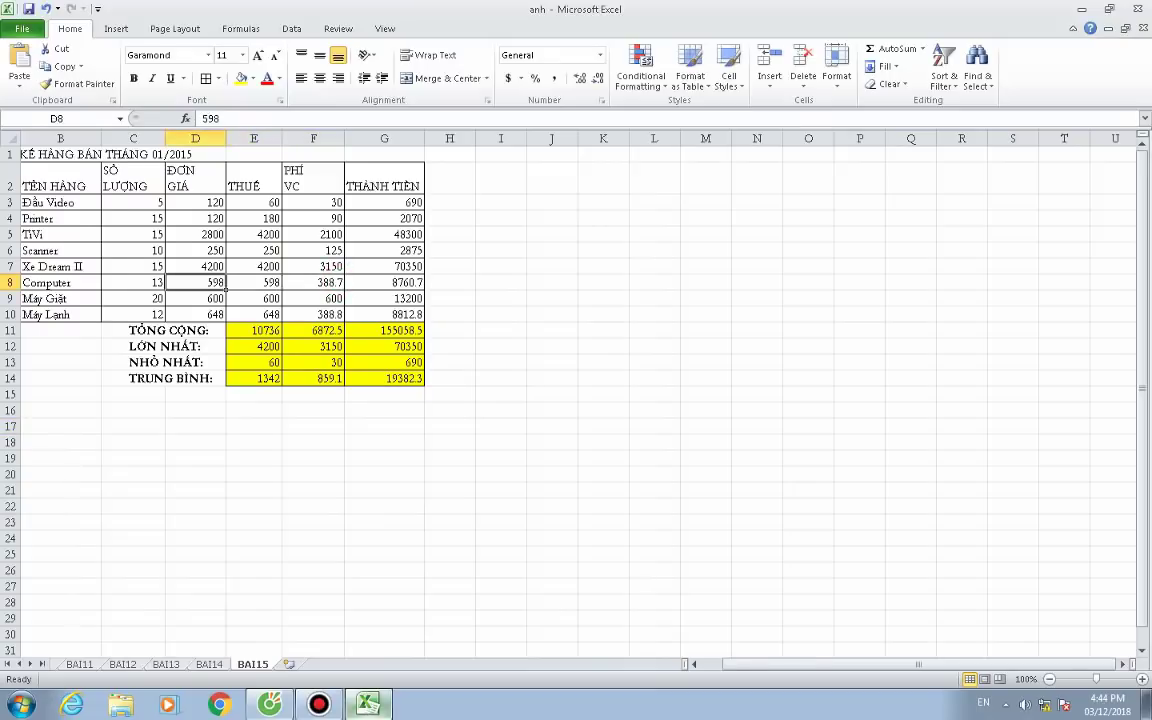
{"action": "key", "text": "Left"}
{"action": "key", "text": "Left"}
{"action": "key", "text": "Left"}
{"action": "left_click_drag", "start_coordinate": [40, 154], "coordinate": [440, 378]}
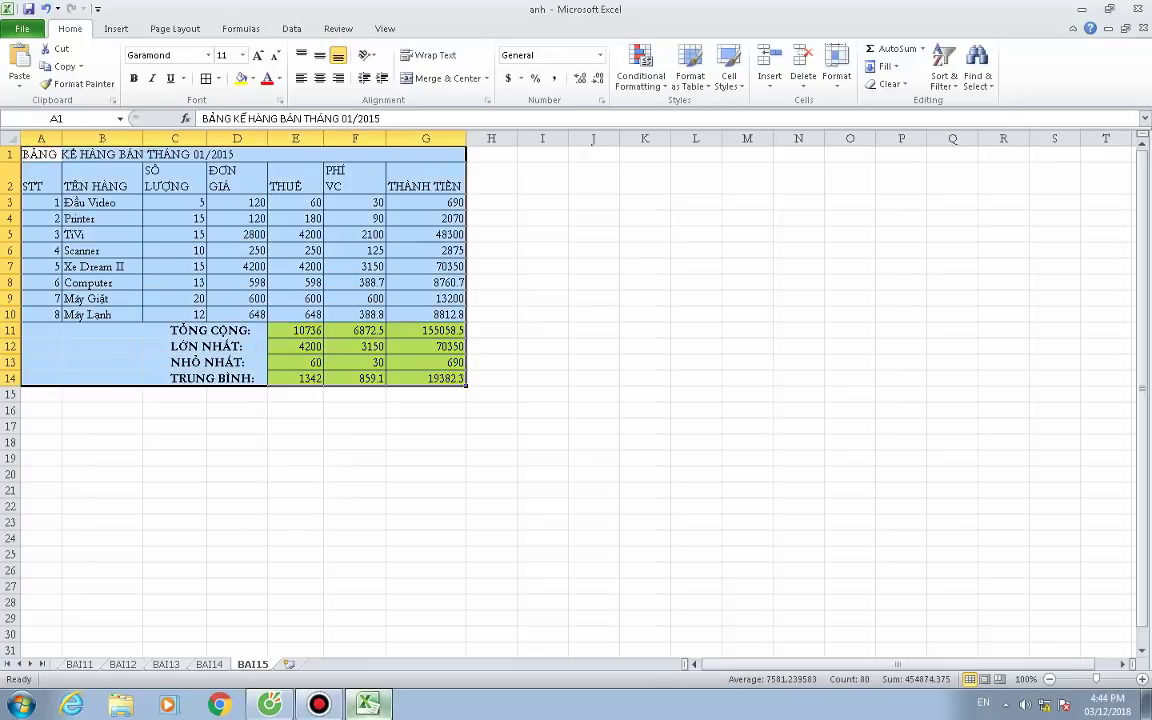
{"action": "left_click_drag", "start_coordinate": [467, 282], "coordinate": [773, 314]}
{"action": "left_click", "coordinate": [660, 468]}
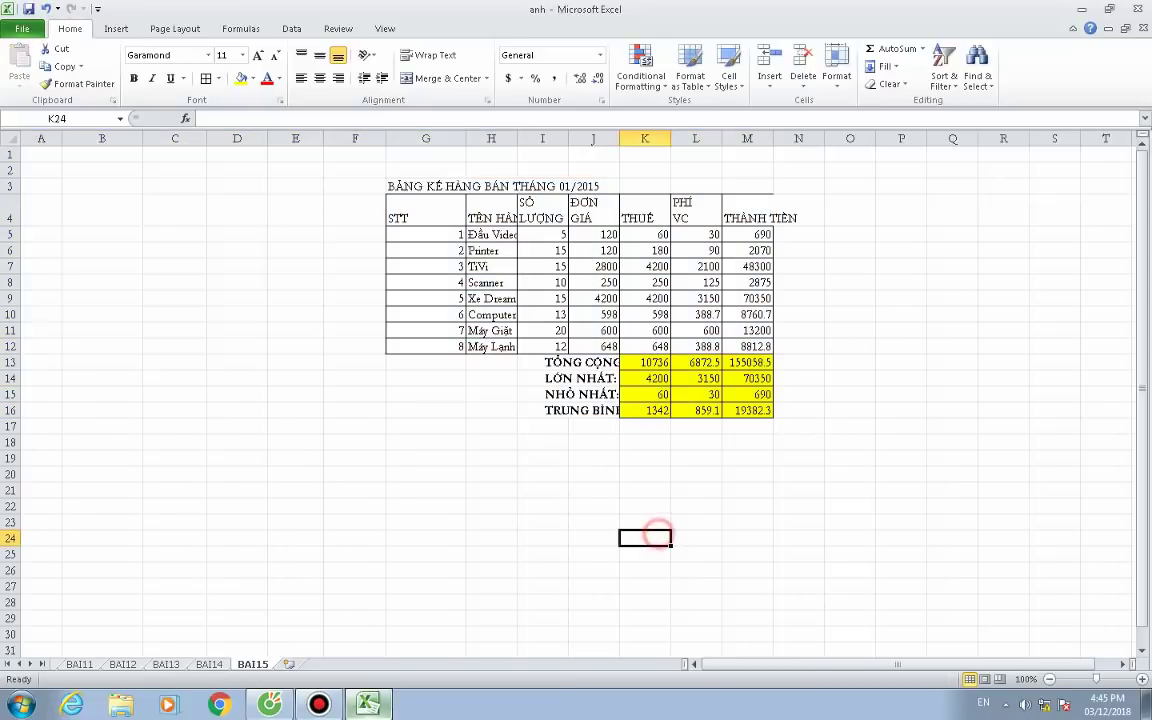
{"action": "left_click", "coordinate": [506, 490]}
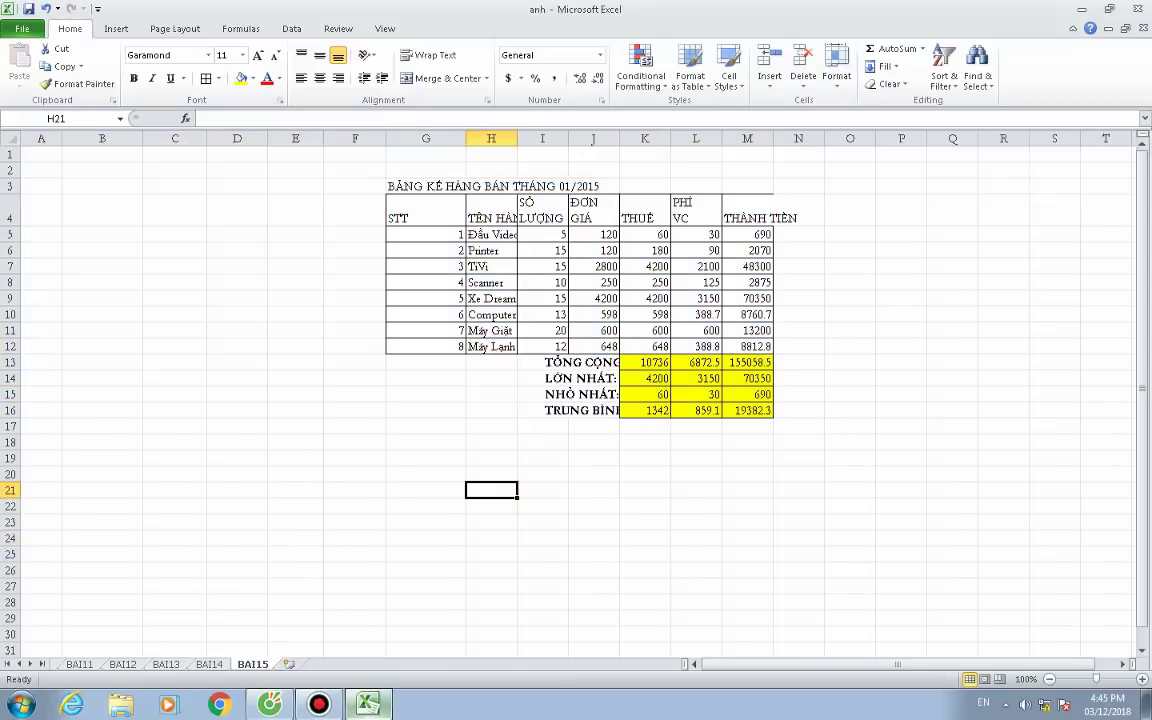
Resize columns M, L, H, I and G, narrowing STT and widening TÊN HÀNG to fit item names.
{"action": "left_click_drag", "start_coordinate": [773, 138], "coordinate": [818, 138]}
{"action": "left_click_drag", "start_coordinate": [722, 138], "coordinate": [636, 138]}
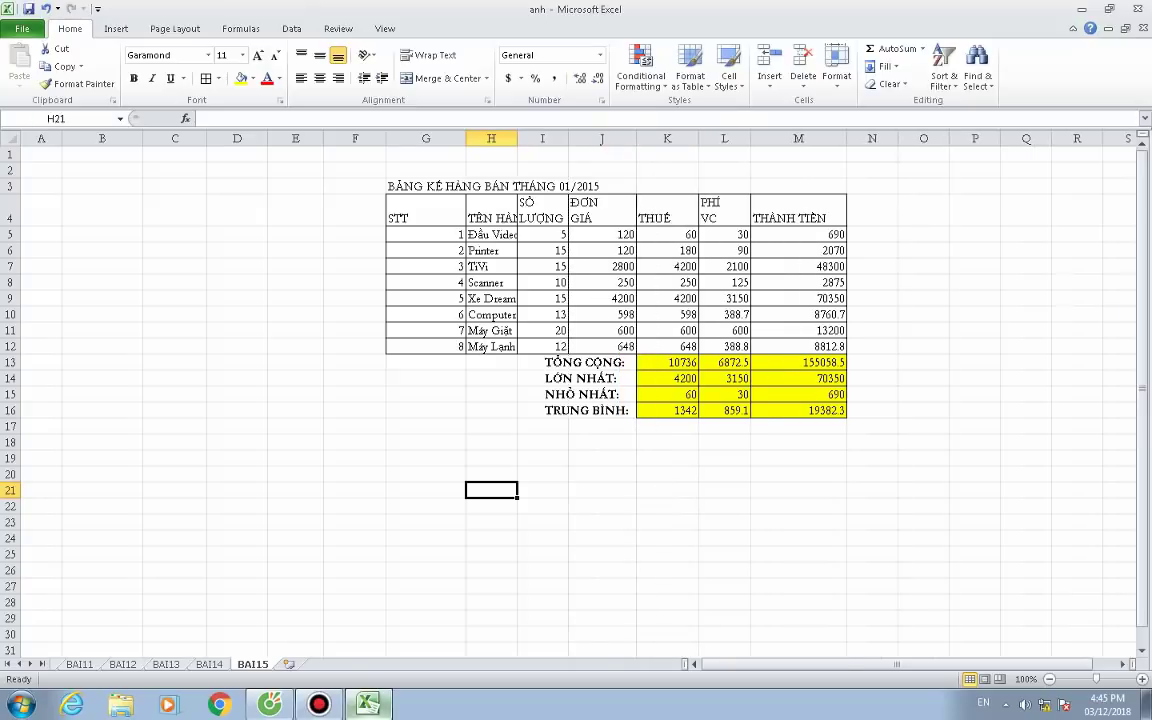
{"action": "left_click_drag", "start_coordinate": [518, 138], "coordinate": [526, 138]}
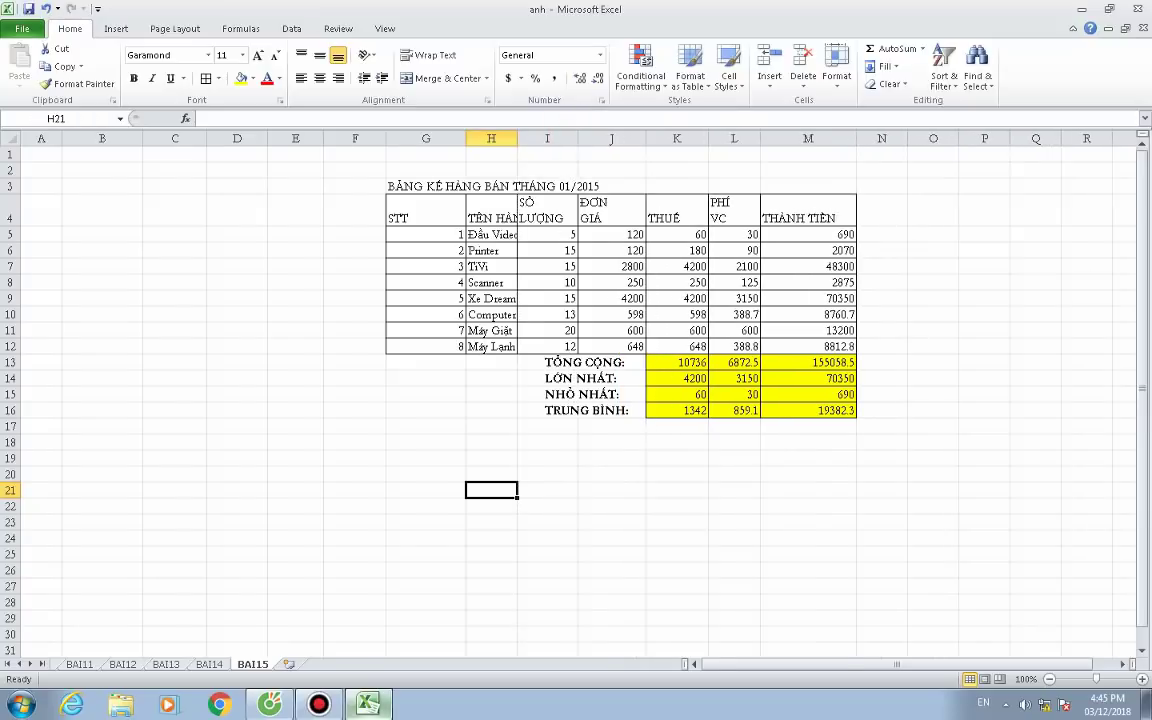
{"action": "double_click", "coordinate": [517, 139]}
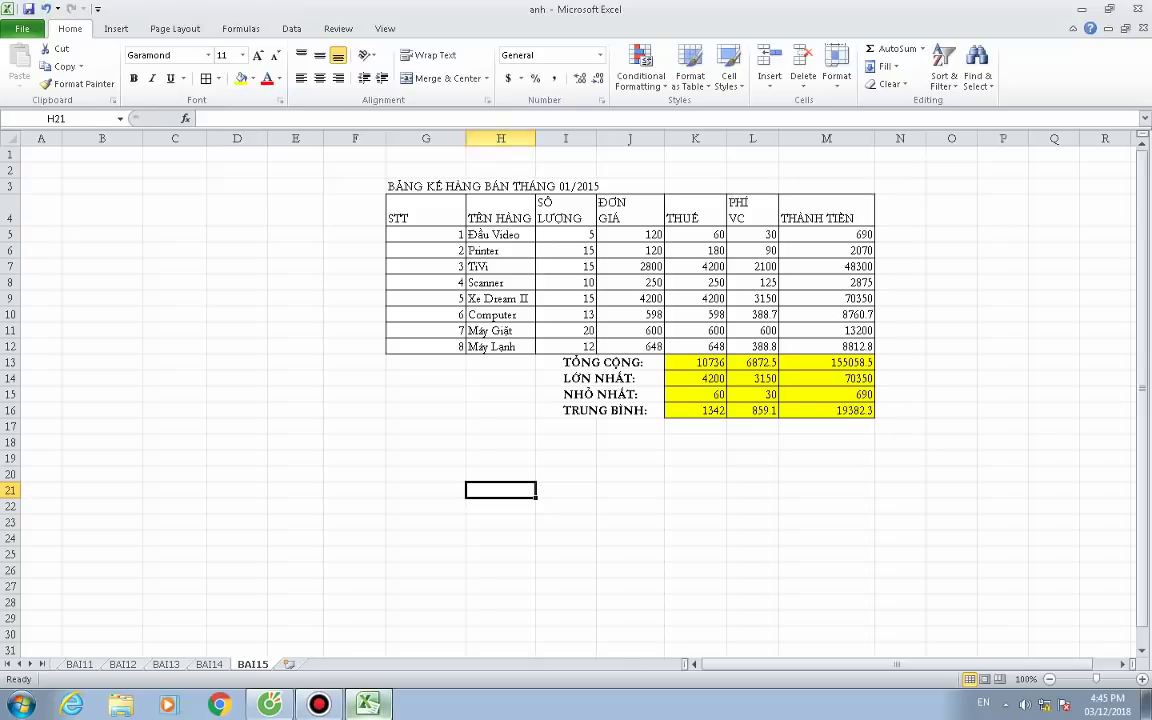
{"action": "left_click_drag", "start_coordinate": [466, 138], "coordinate": [419, 138]}
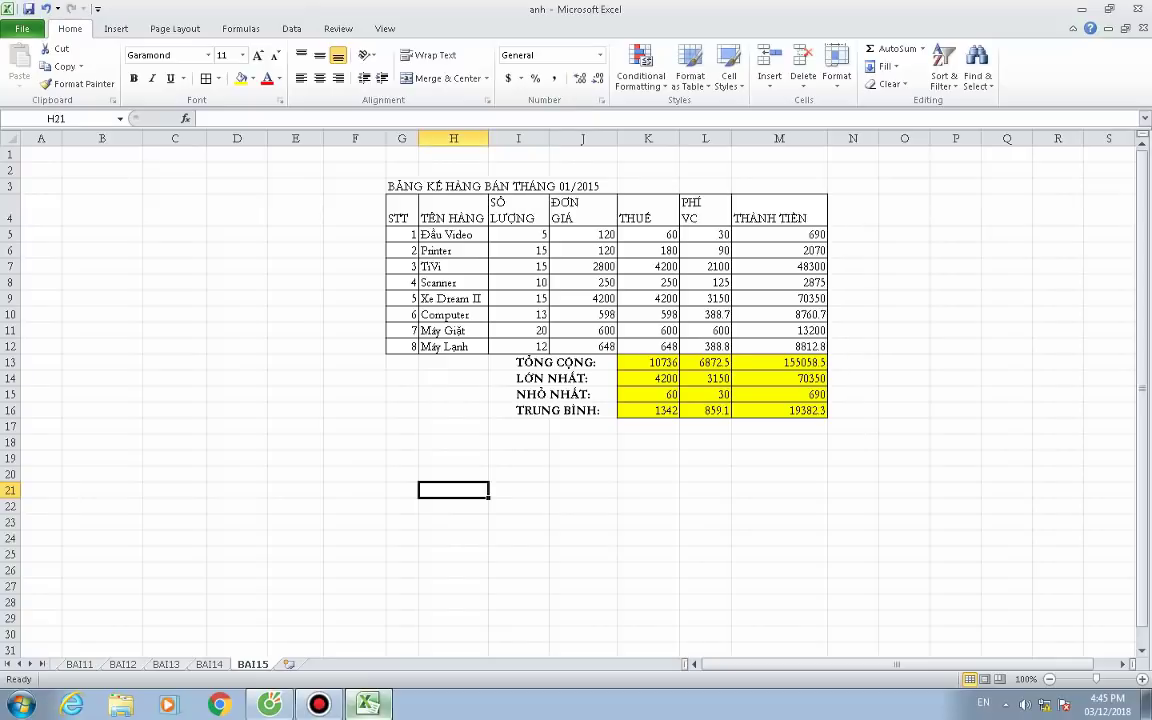
{"action": "left_click_drag", "start_coordinate": [489, 138], "coordinate": [501, 138]}
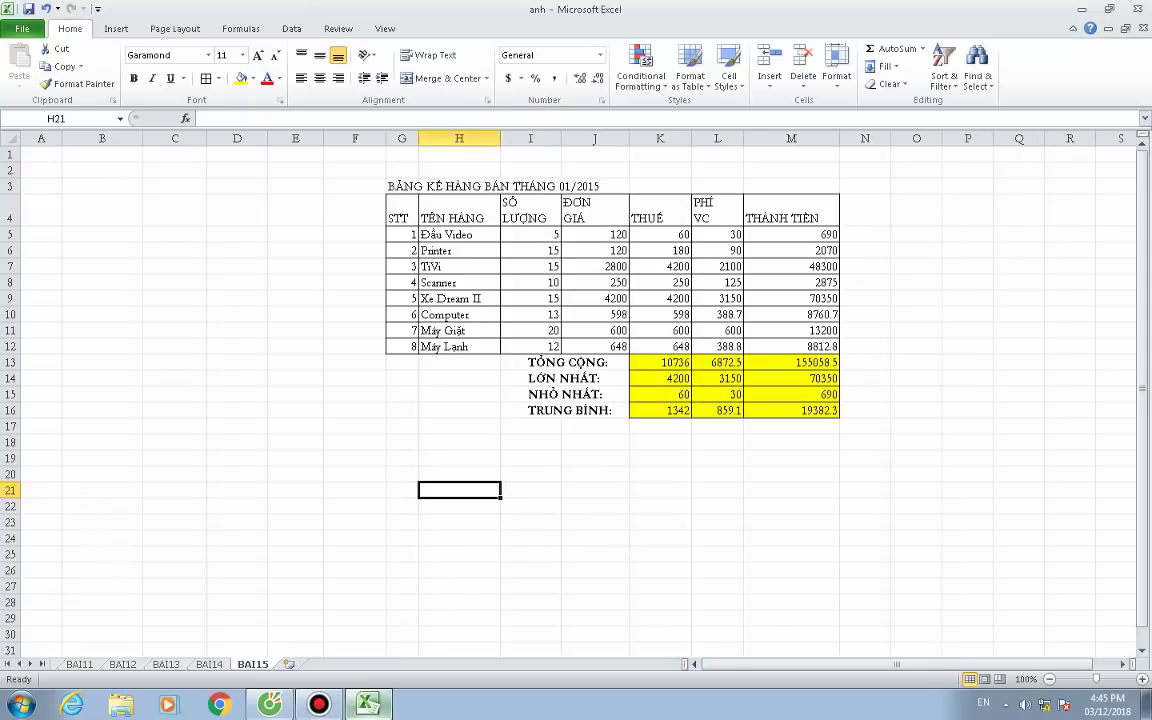
{"action": "left_click_drag", "start_coordinate": [400, 212], "coordinate": [838, 412]}
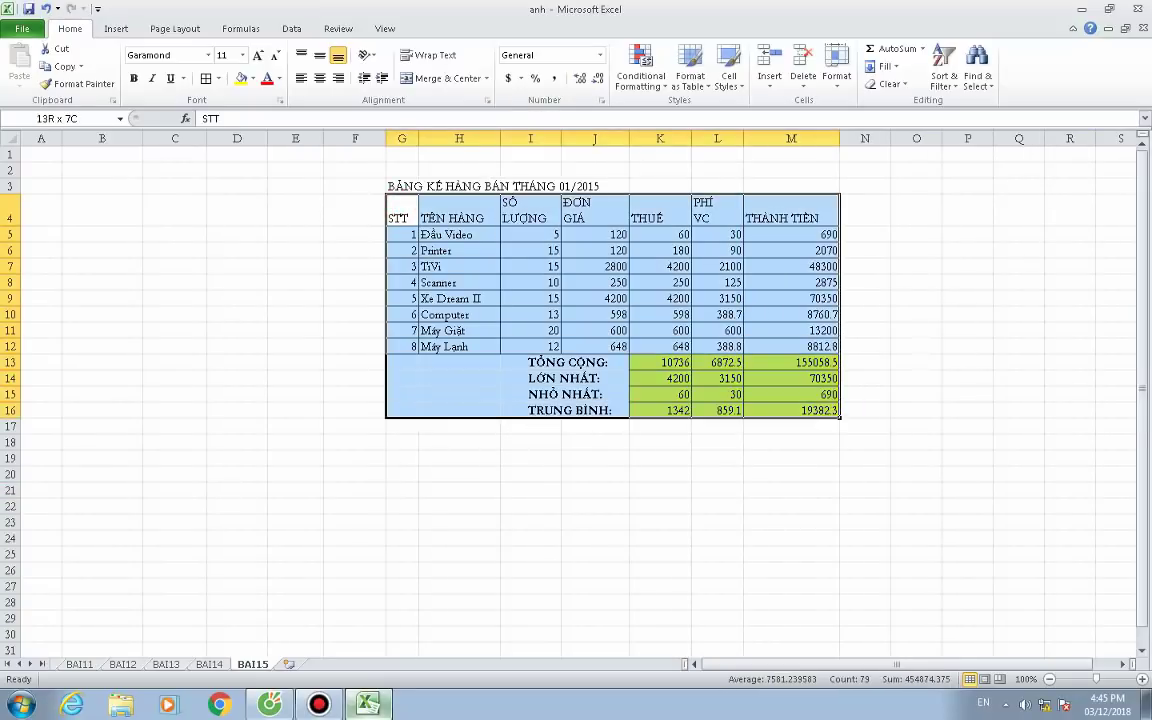
Centre G4:M12 and the totals K13:M16 both vertically and horizontally.
{"action": "left_click_drag", "start_coordinate": [838, 412], "coordinate": [838, 350]}
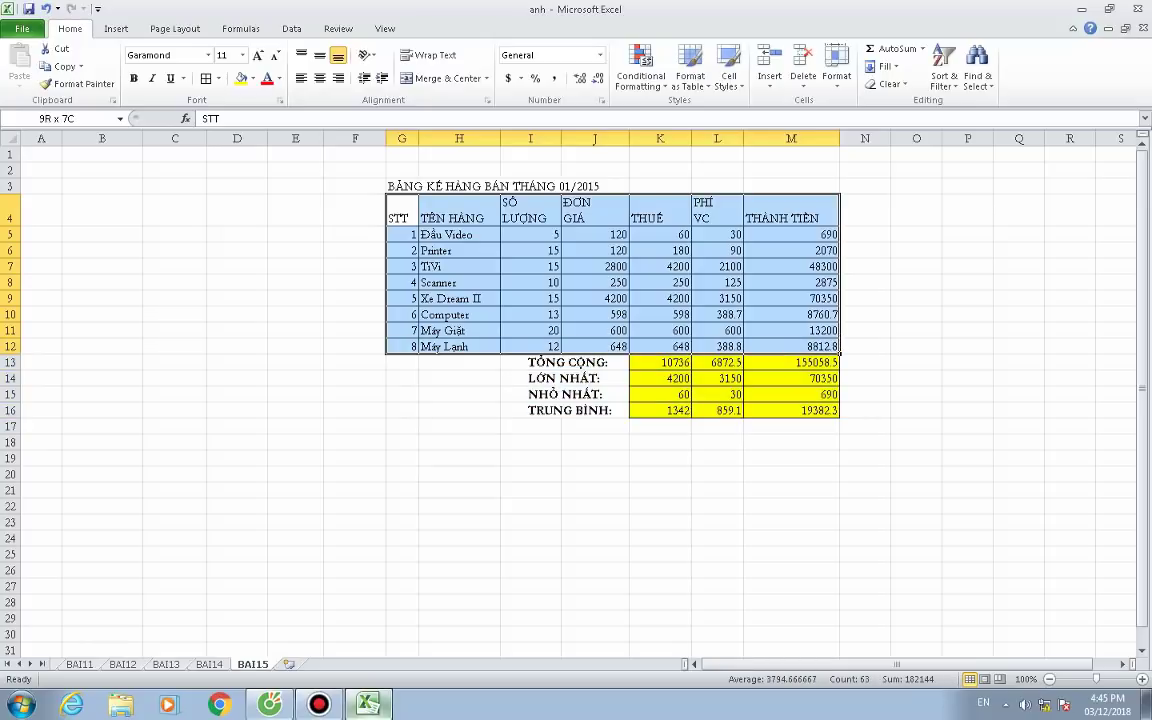
{"action": "left_click", "coordinate": [319, 55]}
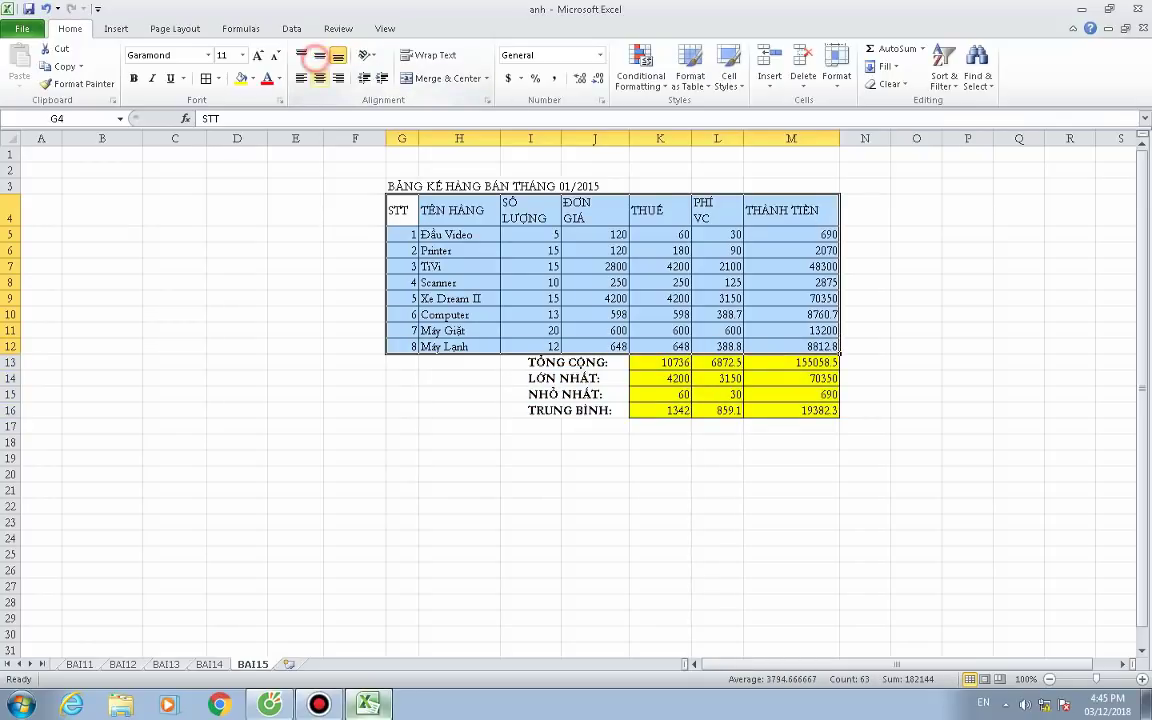
{"action": "left_click", "coordinate": [319, 78]}
{"action": "left_click_drag", "start_coordinate": [640, 362], "coordinate": [838, 412]}
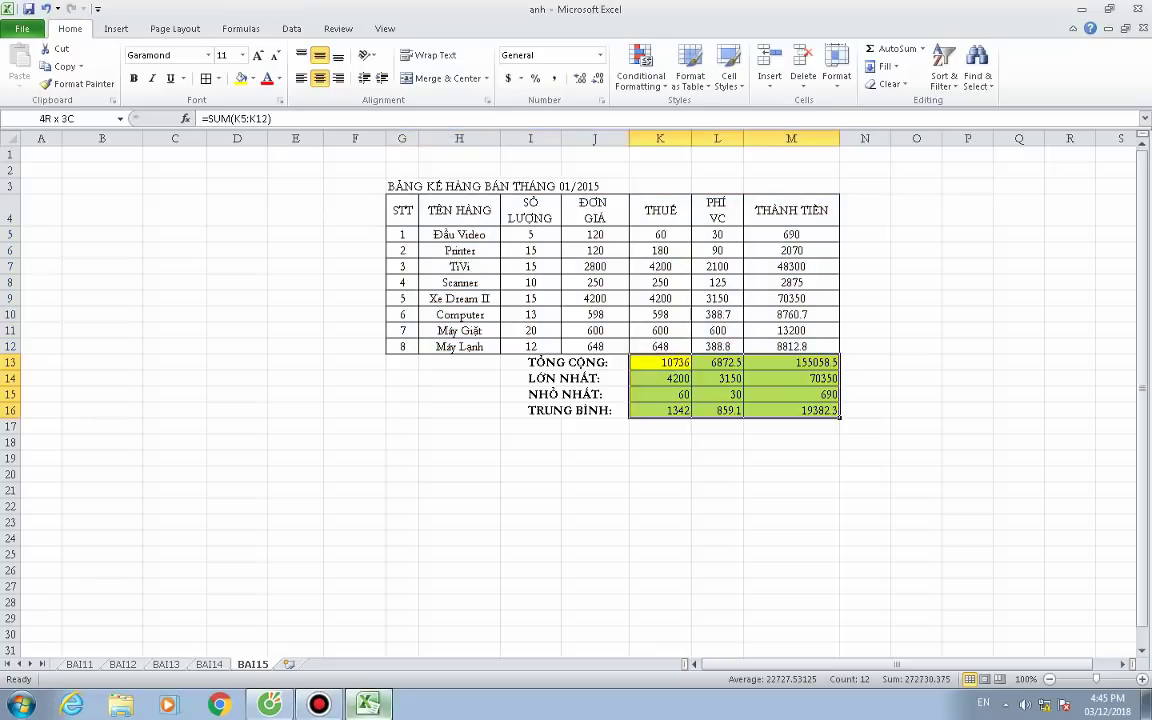
{"action": "left_click", "coordinate": [319, 55]}
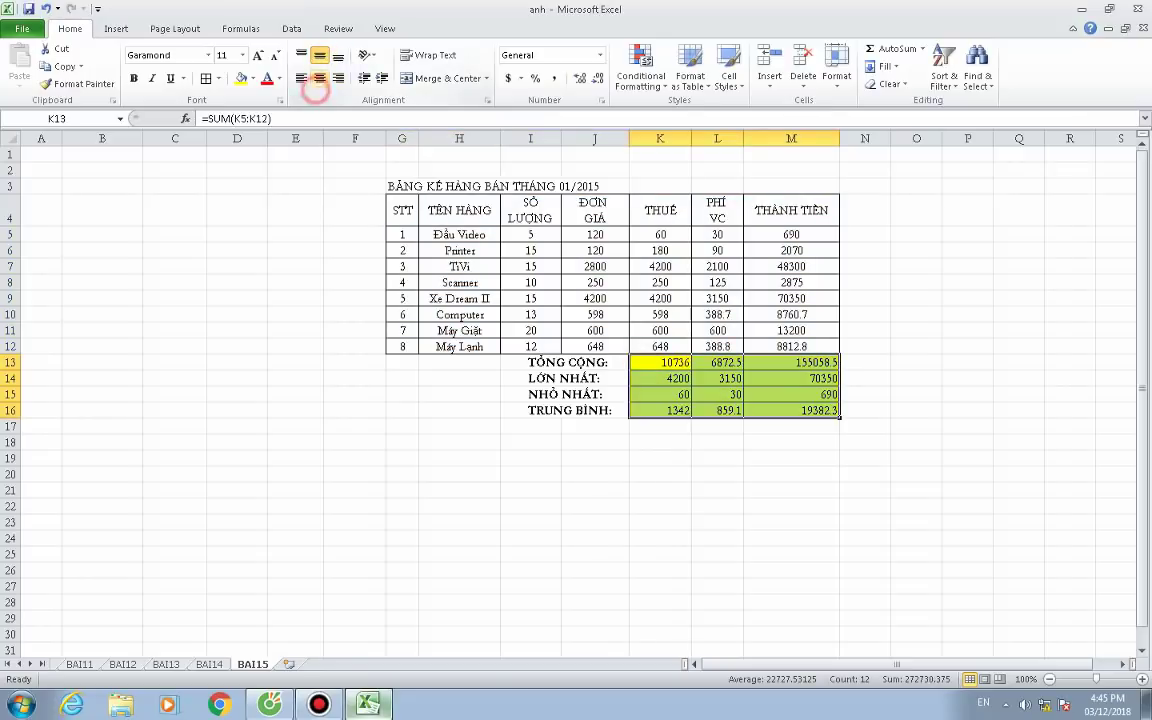
{"action": "left_click", "coordinate": [319, 78]}
{"action": "left_click", "coordinate": [1070, 282]}
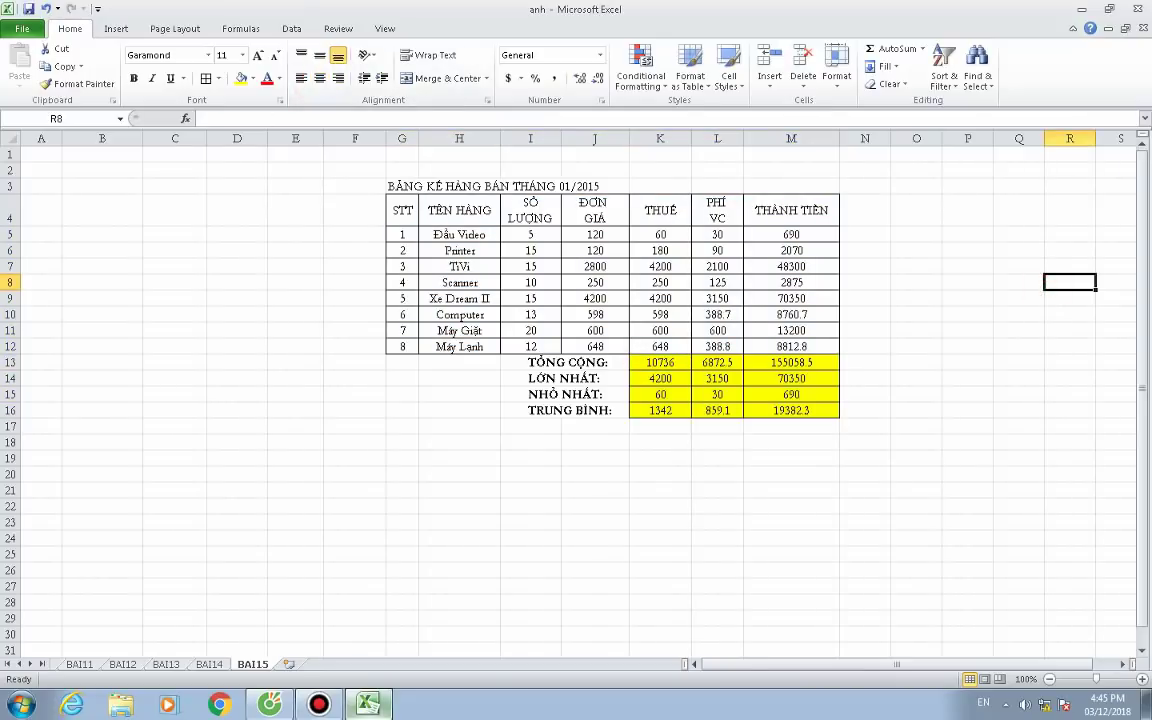
Make the header row G4:M4 bold.
{"action": "left_click_drag", "start_coordinate": [402, 210], "coordinate": [820, 212]}
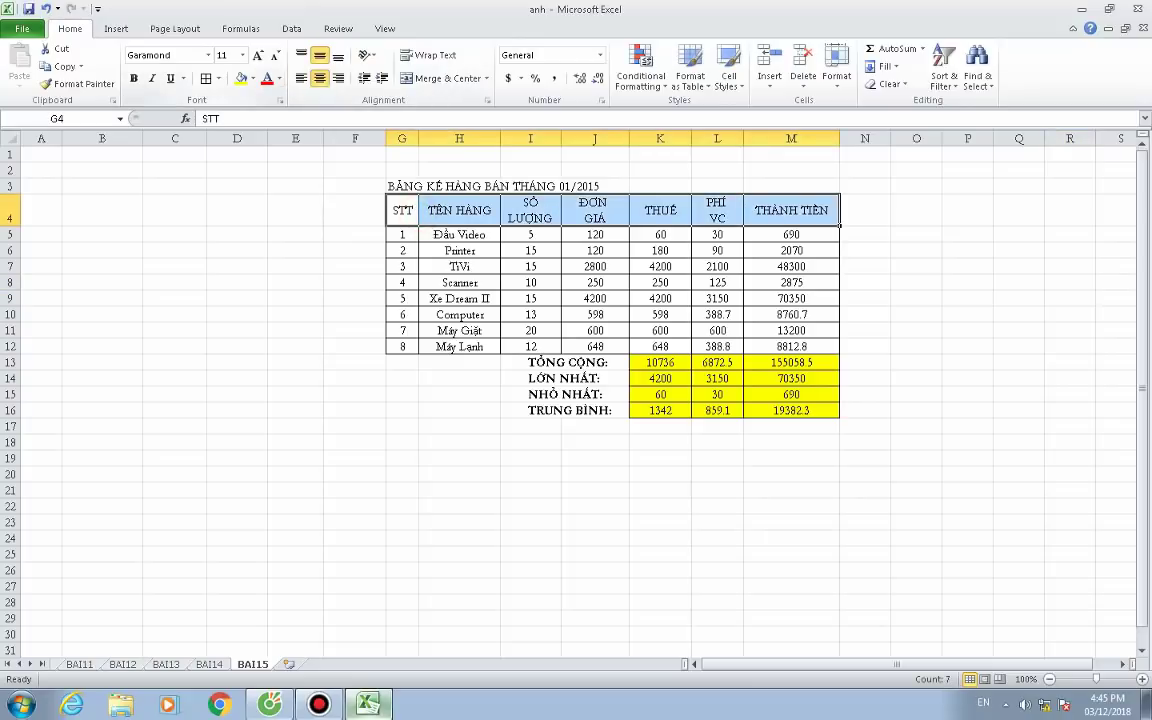
{"action": "left_click", "coordinate": [133, 78]}
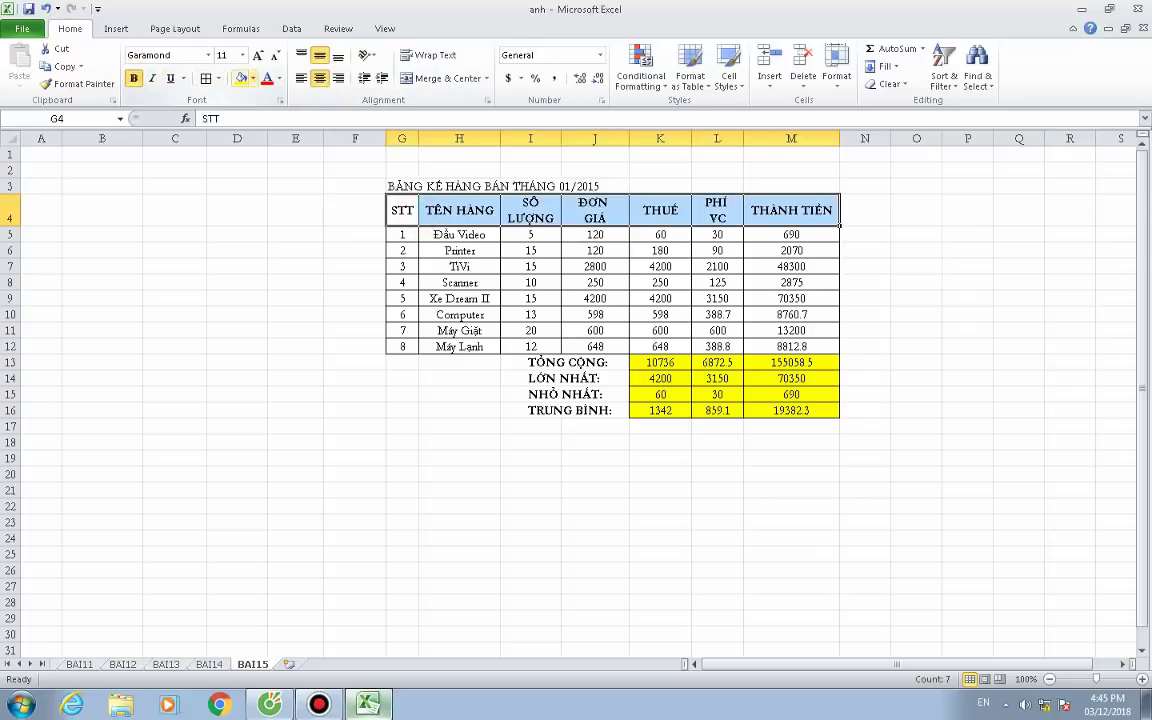
{"action": "left_click", "coordinate": [253, 78]}
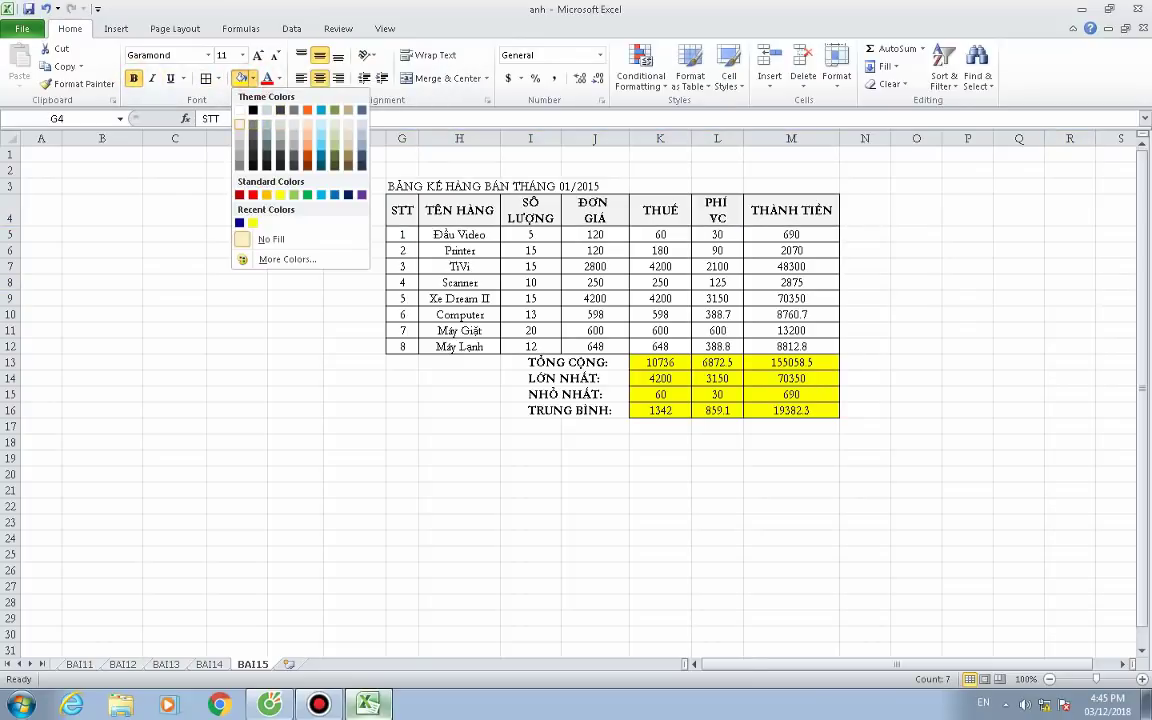
{"action": "left_click", "coordinate": [239, 125]}
{"action": "left_click", "coordinate": [1069, 297]}
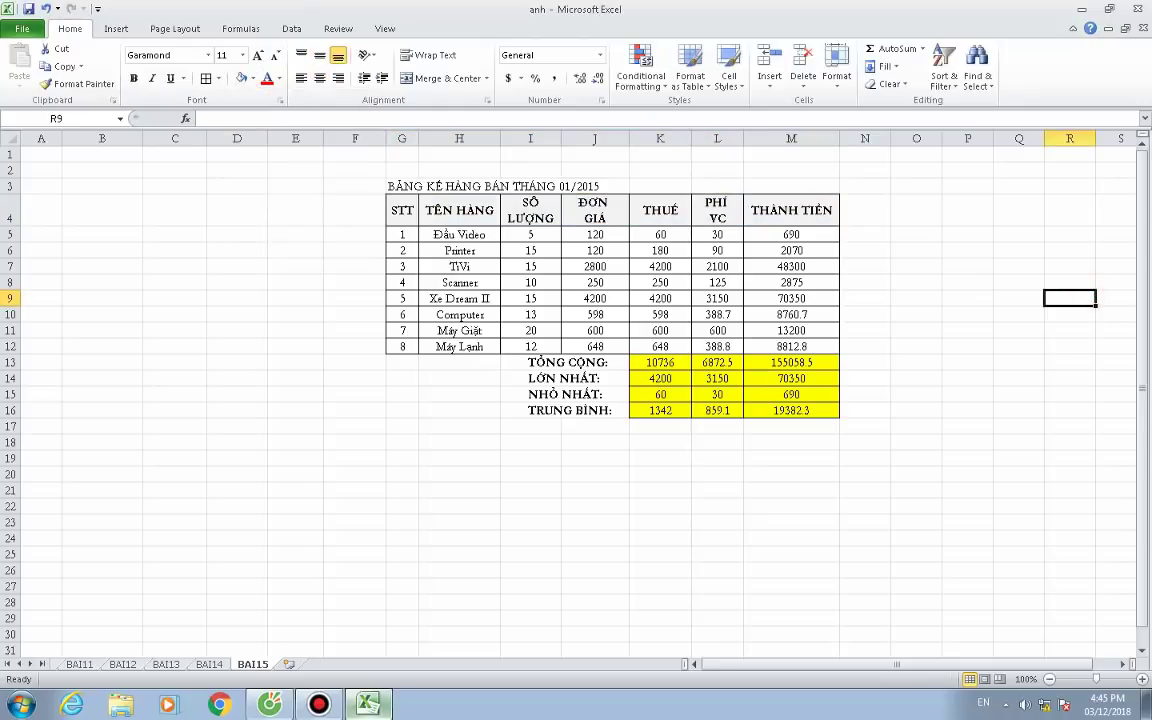
Give the header row G4:M4 a grey fill colour.
{"action": "left_click_drag", "start_coordinate": [402, 210], "coordinate": [839, 214]}
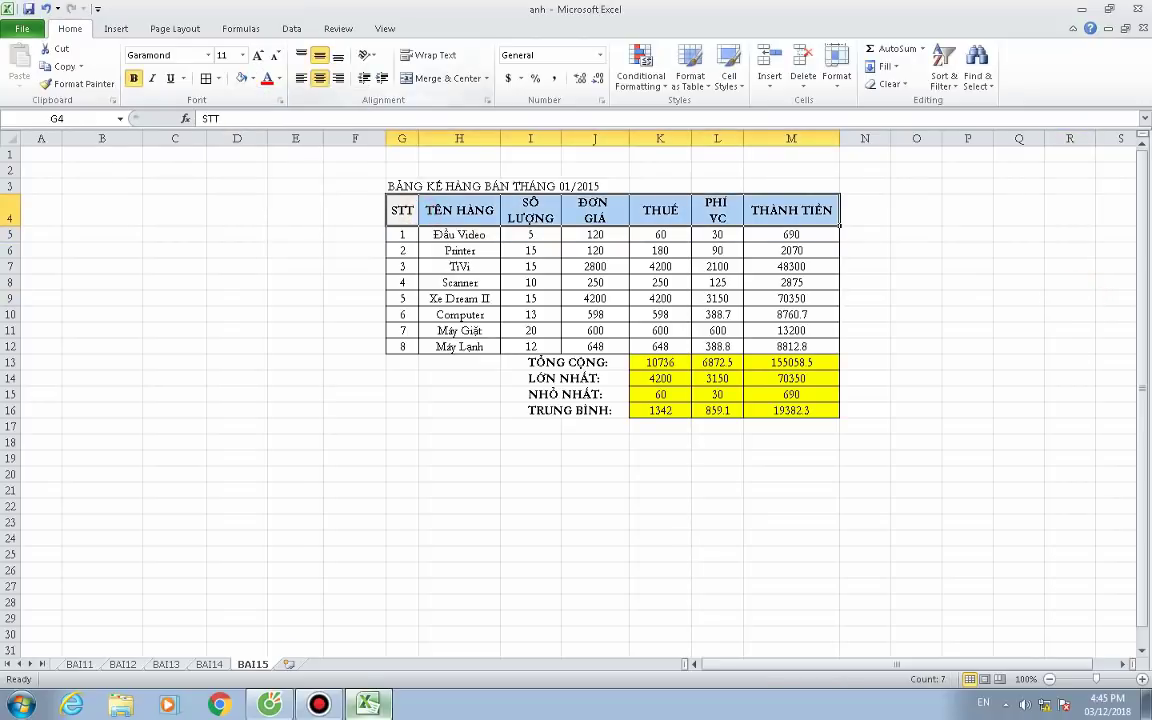
{"action": "left_click", "coordinate": [217, 79]}
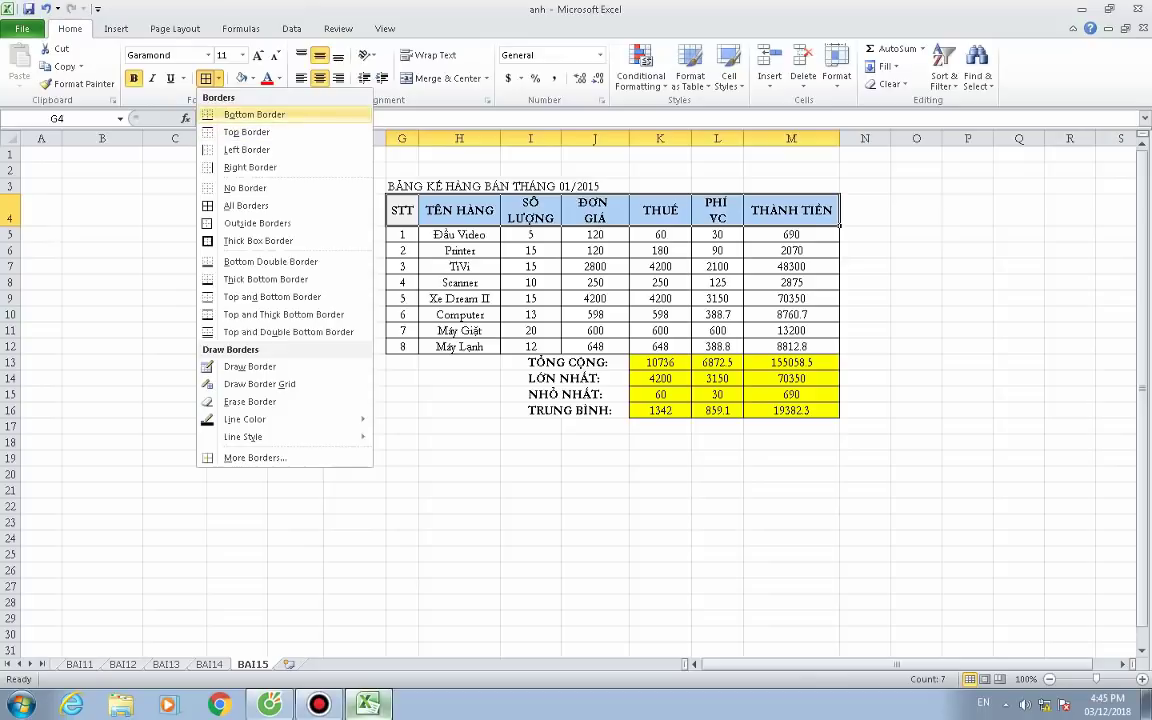
{"action": "left_click", "coordinate": [252, 79]}
{"action": "left_click", "coordinate": [252, 79]}
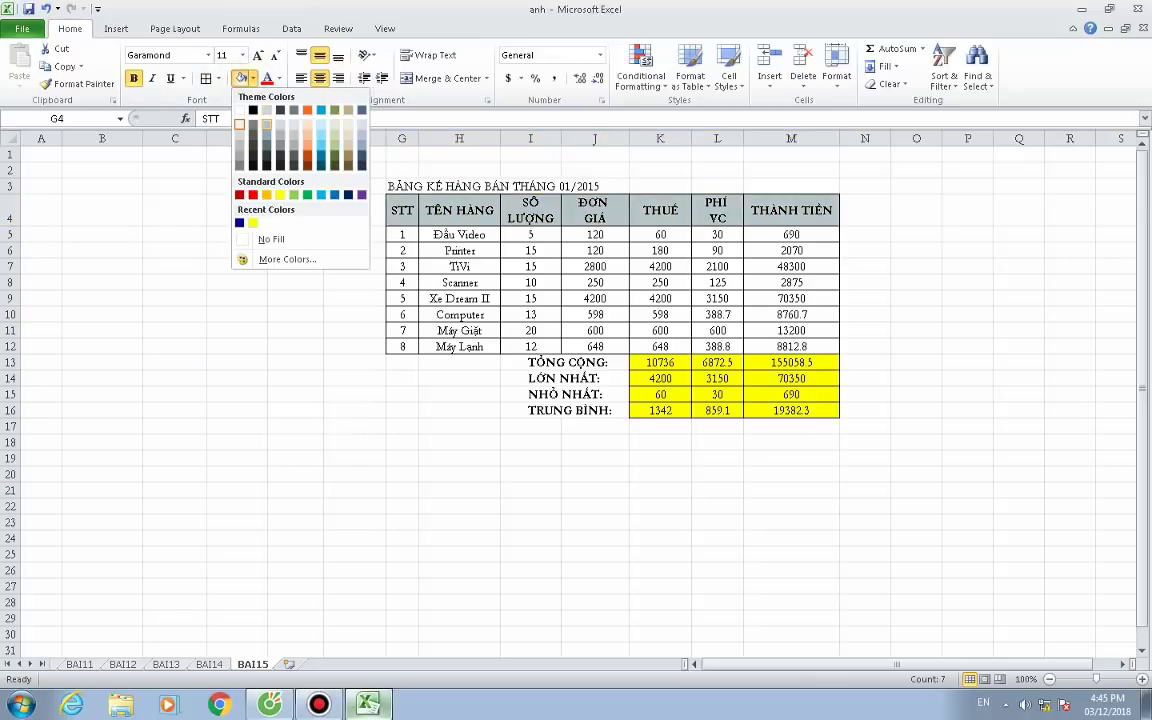
{"action": "left_click", "coordinate": [266, 124]}
{"action": "left_click", "coordinate": [1064, 404]}
{"action": "left_click_drag", "start_coordinate": [930, 480], "coordinate": [889, 465]}
{"action": "left_click", "coordinate": [717, 553]}
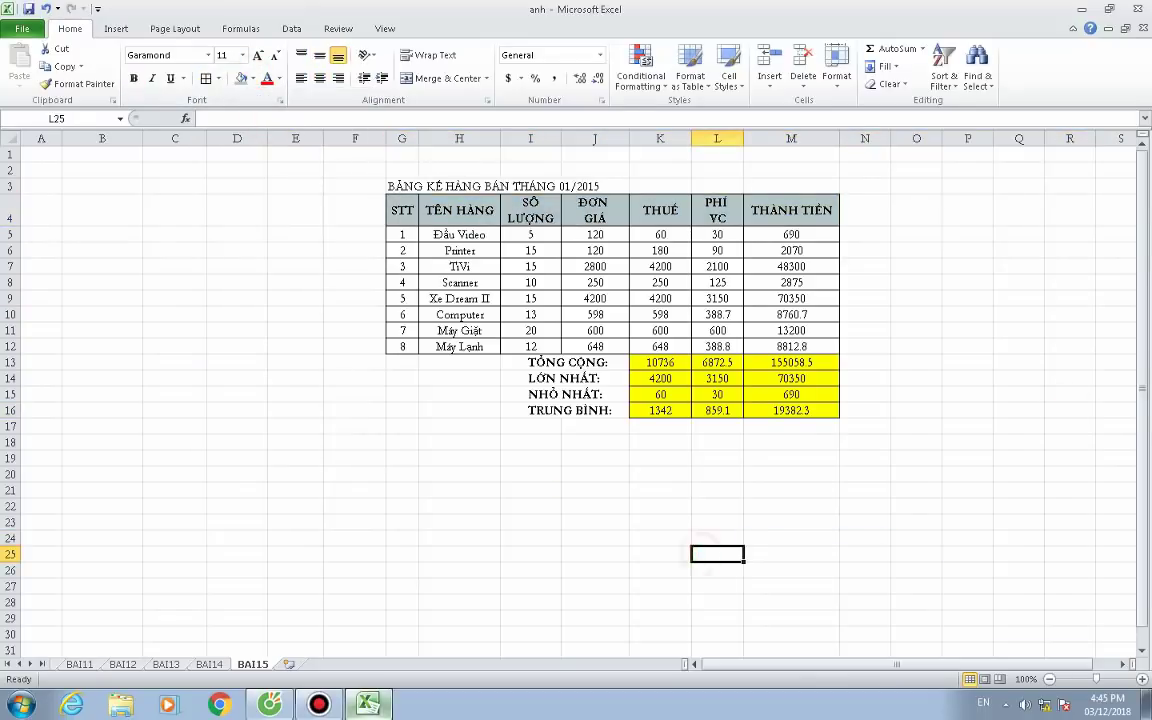
{"action": "left_click", "coordinate": [1018, 521]}
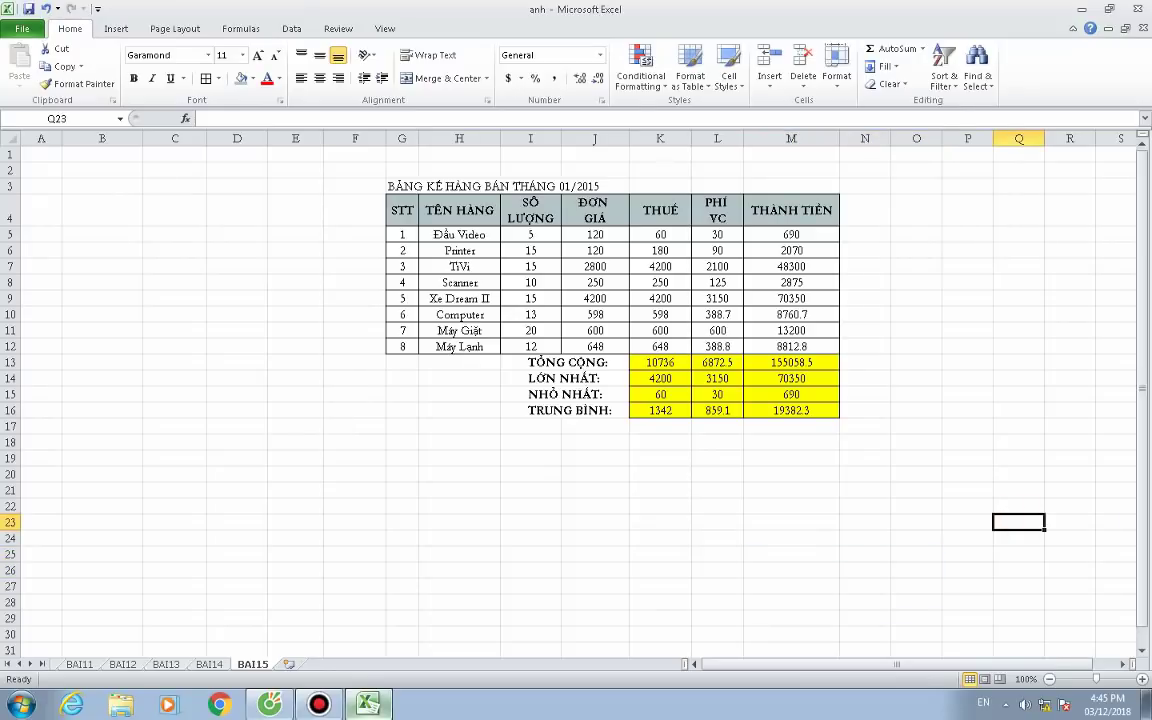
Insert a new worksheet after BAI15 and name it BAI16, then bring up the PDF.
{"action": "left_click", "coordinate": [287, 663]}
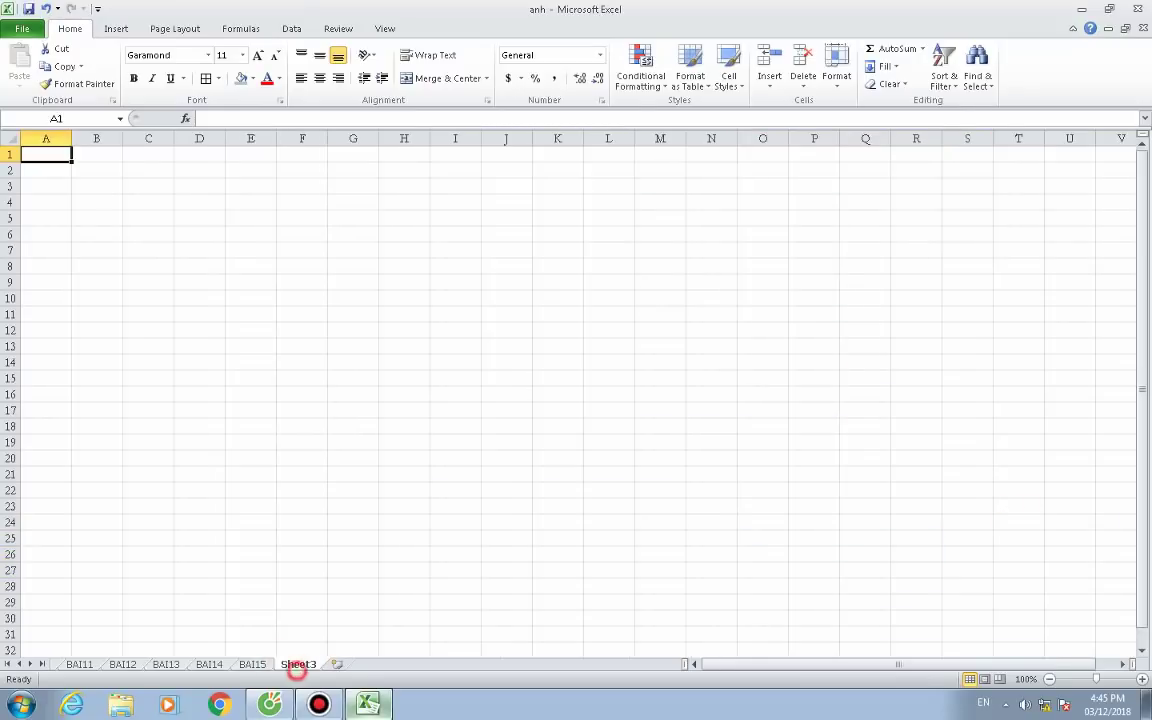
{"action": "double_click", "coordinate": [297, 664]}
{"action": "type", "text": "bai"}
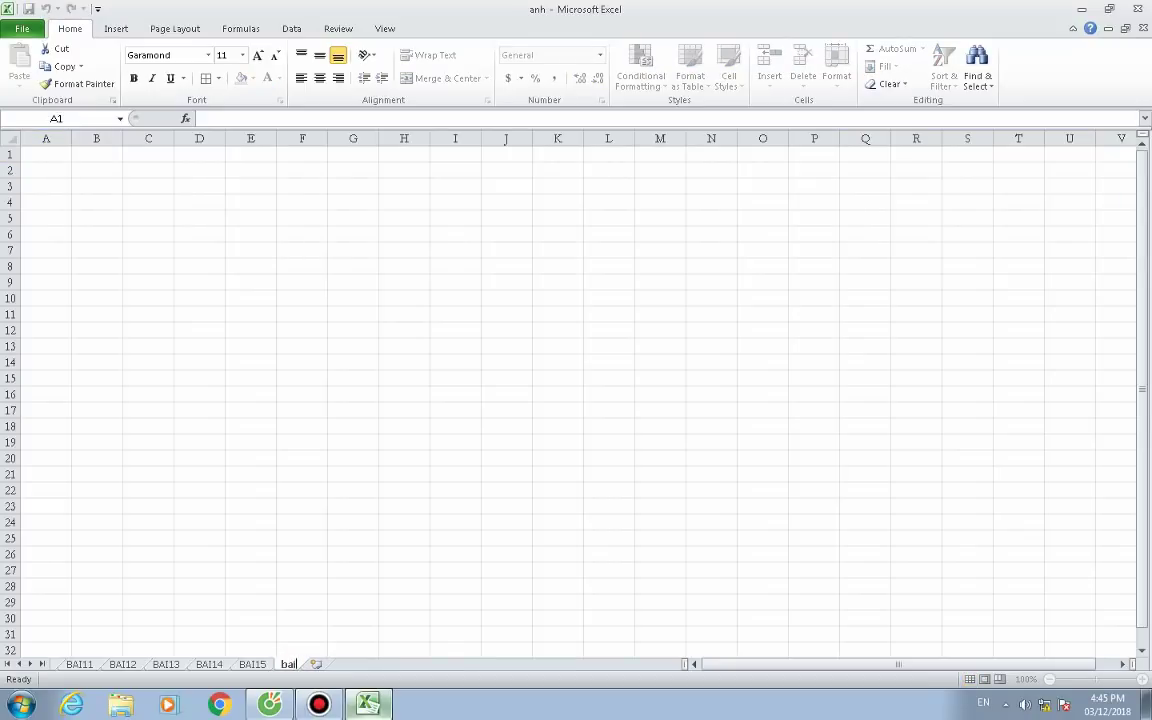
{"action": "key", "text": "BackSpace"}
{"action": "key", "text": "BackSpace"}
{"action": "key", "text": "BackSpace"}
{"action": "type", "text": "BAI16"}
{"action": "key", "text": "Return"}
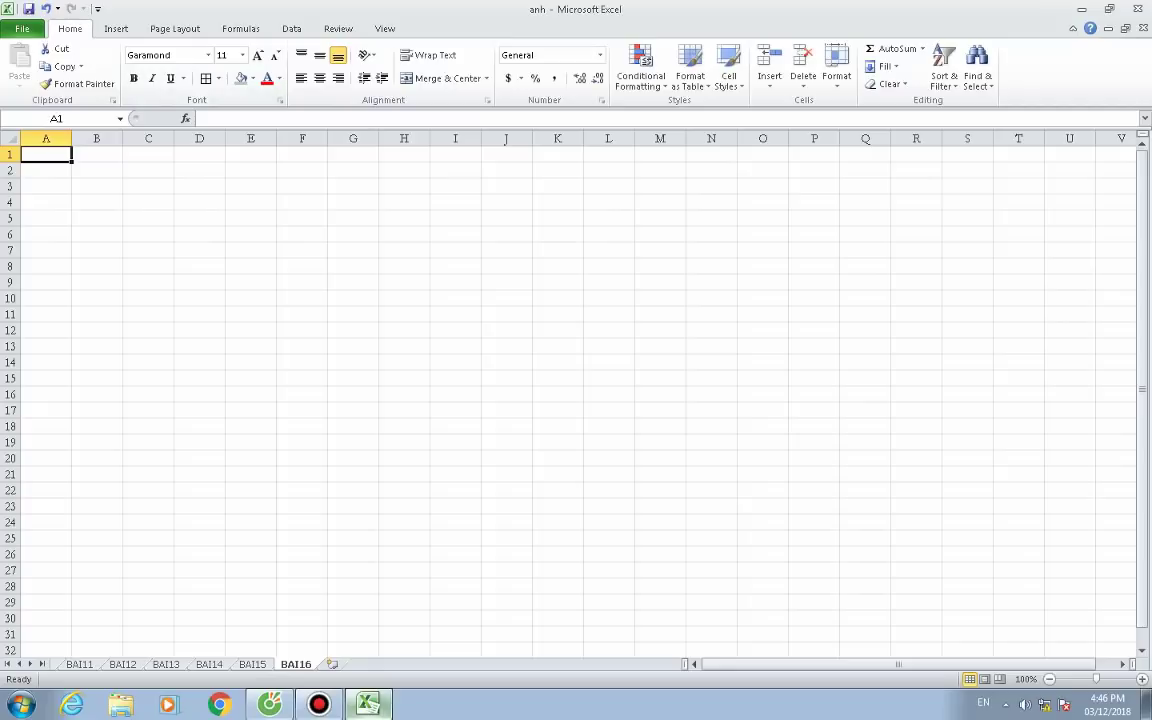
{"action": "key", "text": "alt+Tab"}
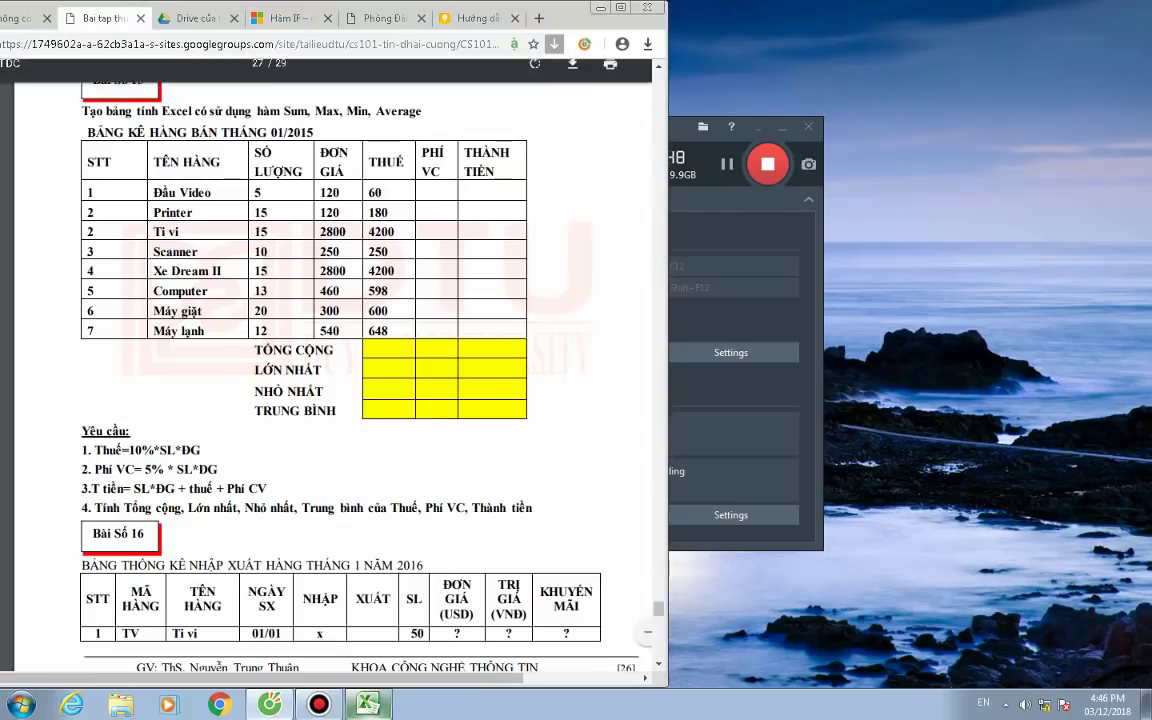
Scroll through the Bài Số 16 table and requirements in the PDF, then return to Excel.
{"action": "scroll", "coordinate": [557, 203], "scroll_direction": "down", "scroll_amount": 3}
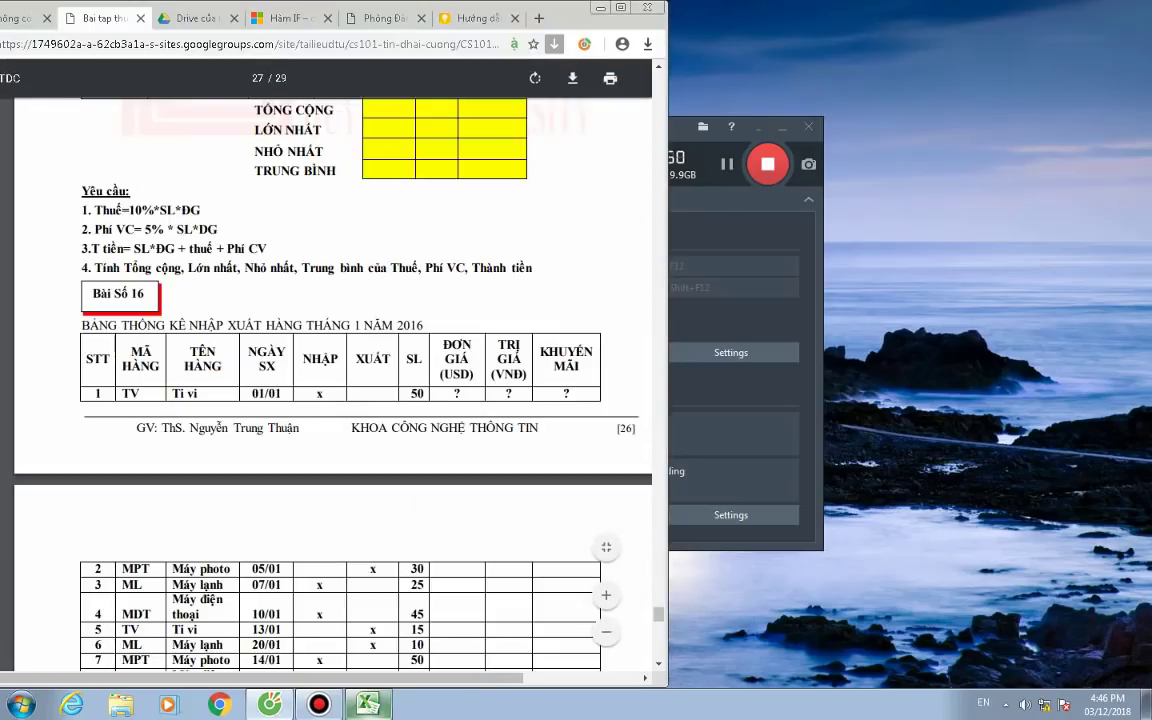
{"action": "scroll", "coordinate": [557, 203], "scroll_direction": "down", "scroll_amount": 1}
{"action": "scroll", "coordinate": [333, 390], "scroll_direction": "down", "scroll_amount": 2}
{"action": "scroll", "coordinate": [333, 390], "scroll_direction": "down", "scroll_amount": 1}
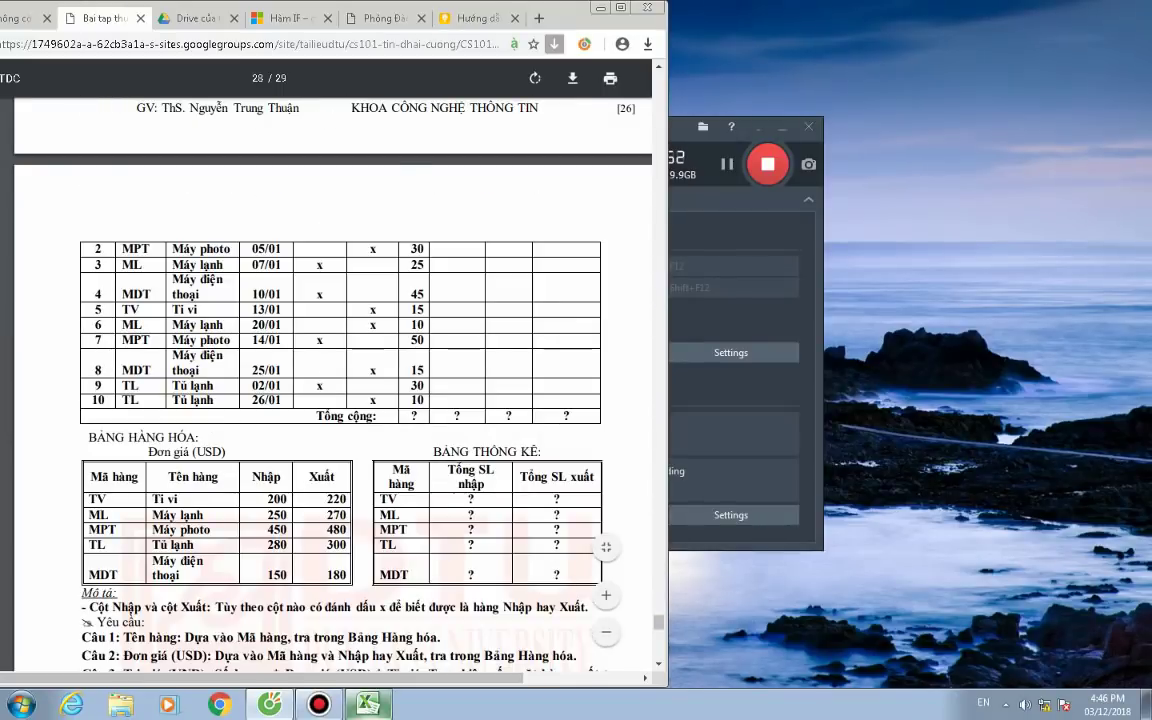
{"action": "scroll", "coordinate": [333, 390], "scroll_direction": "up", "scroll_amount": 3}
{"action": "scroll", "coordinate": [333, 390], "scroll_direction": "up", "scroll_amount": 1}
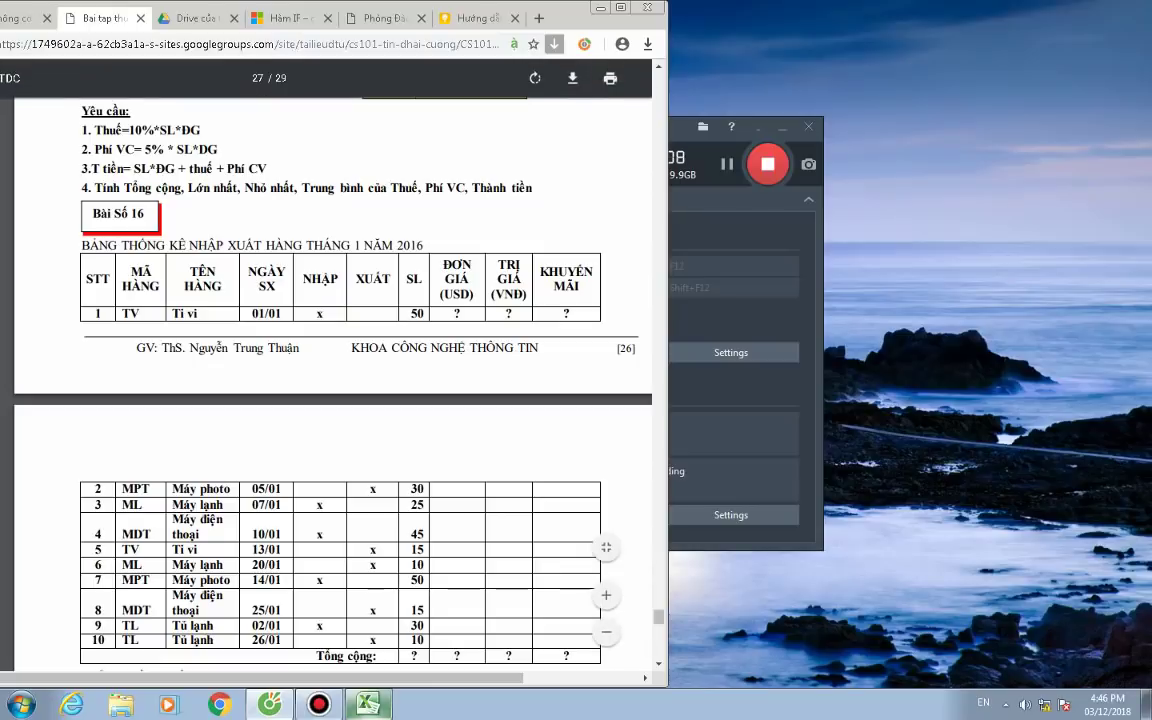
{"action": "scroll", "coordinate": [333, 370], "scroll_direction": "down", "scroll_amount": 1}
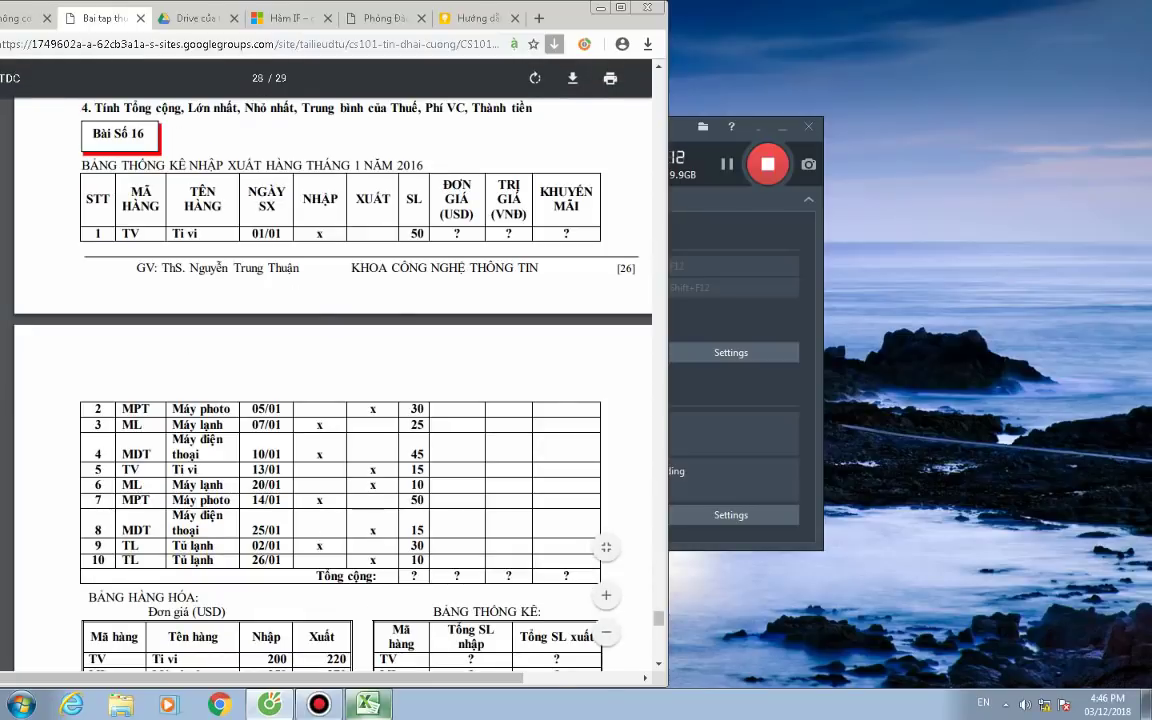
{"action": "scroll", "coordinate": [333, 370], "scroll_direction": "down", "scroll_amount": 3}
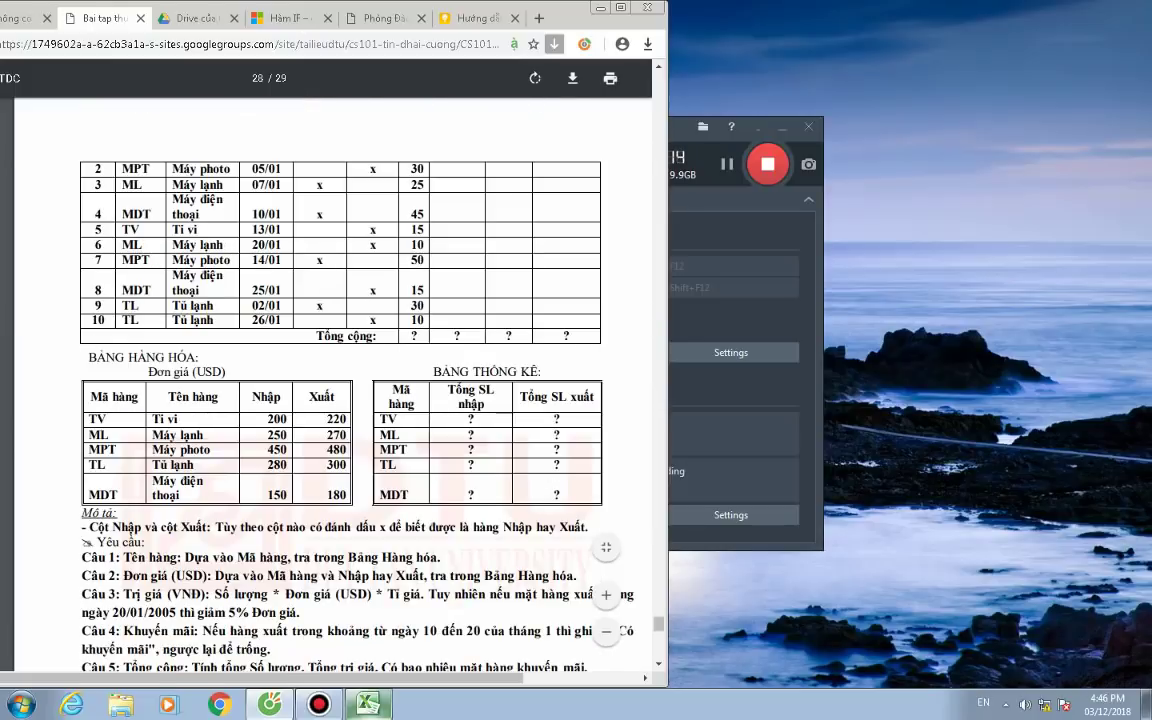
{"action": "scroll", "coordinate": [333, 370], "scroll_direction": "up", "scroll_amount": 7}
{"action": "key", "text": "alt+Tab"}
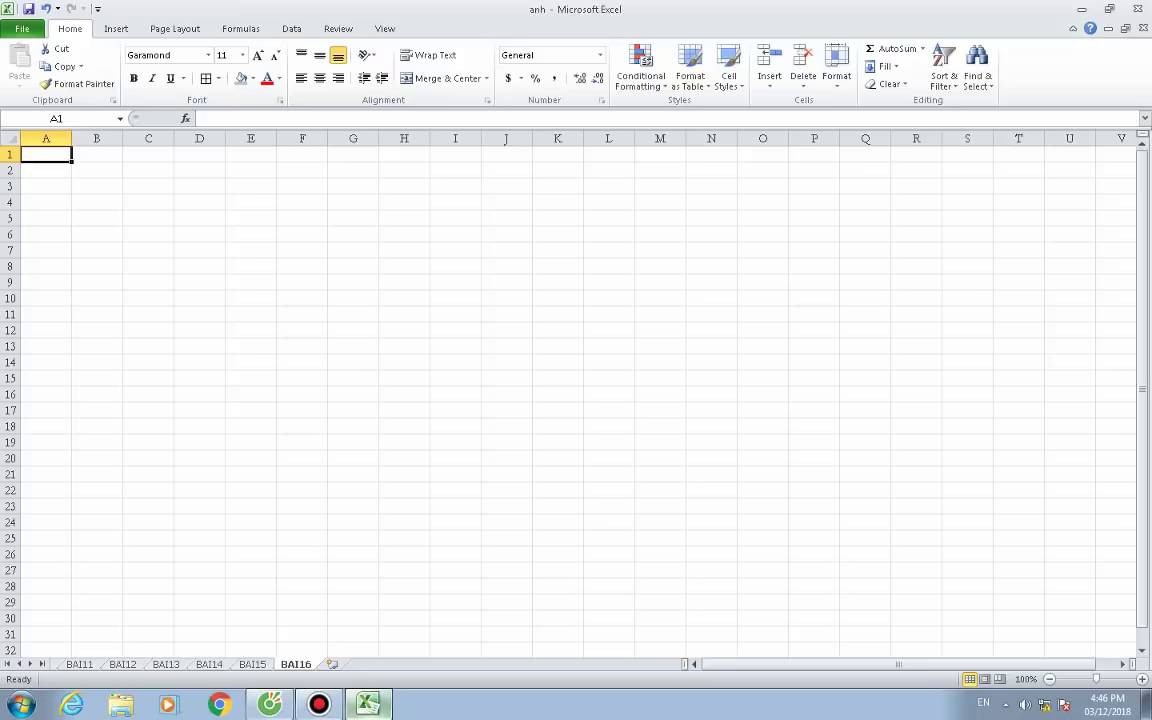
Apply All Borders to the range A2:K13 on the BAI16 sheet.
{"action": "key", "text": "alt+Tab"}
{"action": "scroll", "coordinate": [333, 400], "scroll_direction": "up", "scroll_amount": 3}
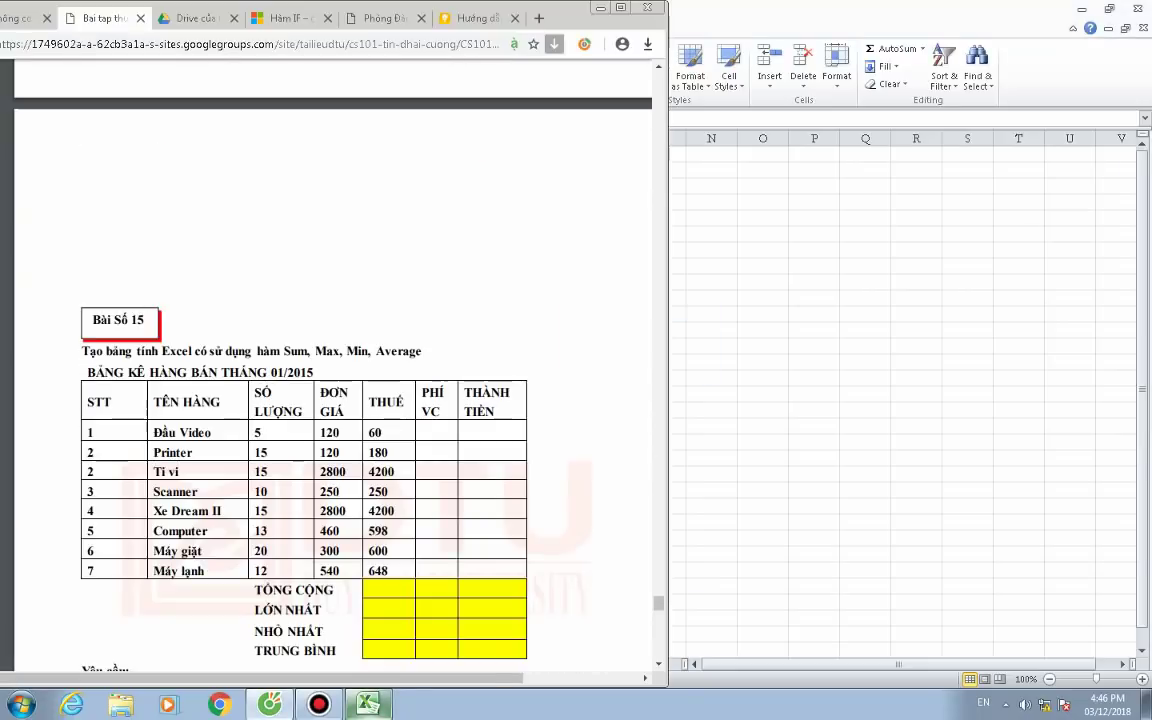
{"action": "key", "text": "alt+Tab"}
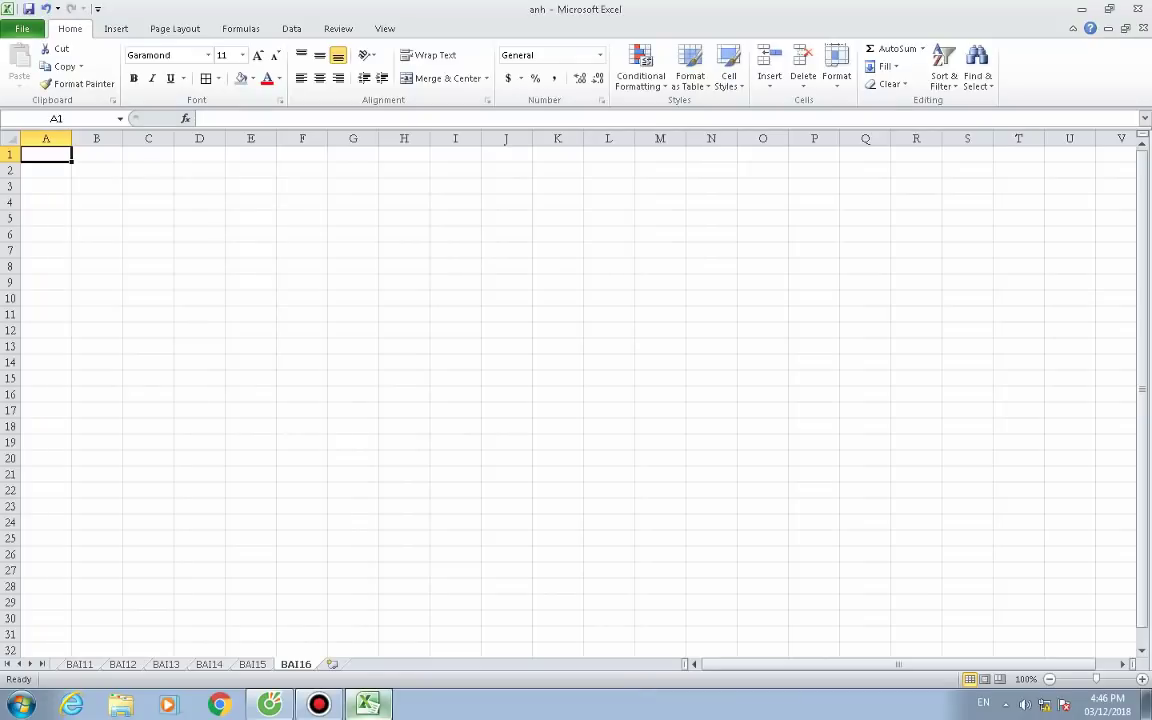
{"action": "mouse_move", "coordinate": [46, 170]}
{"action": "left_mouse_down"}
{"action": "mouse_move", "coordinate": [506, 170]}
{"action": "mouse_move", "coordinate": [506, 346]}
{"action": "mouse_move", "coordinate": [557, 346]}
{"action": "left_mouse_up"}
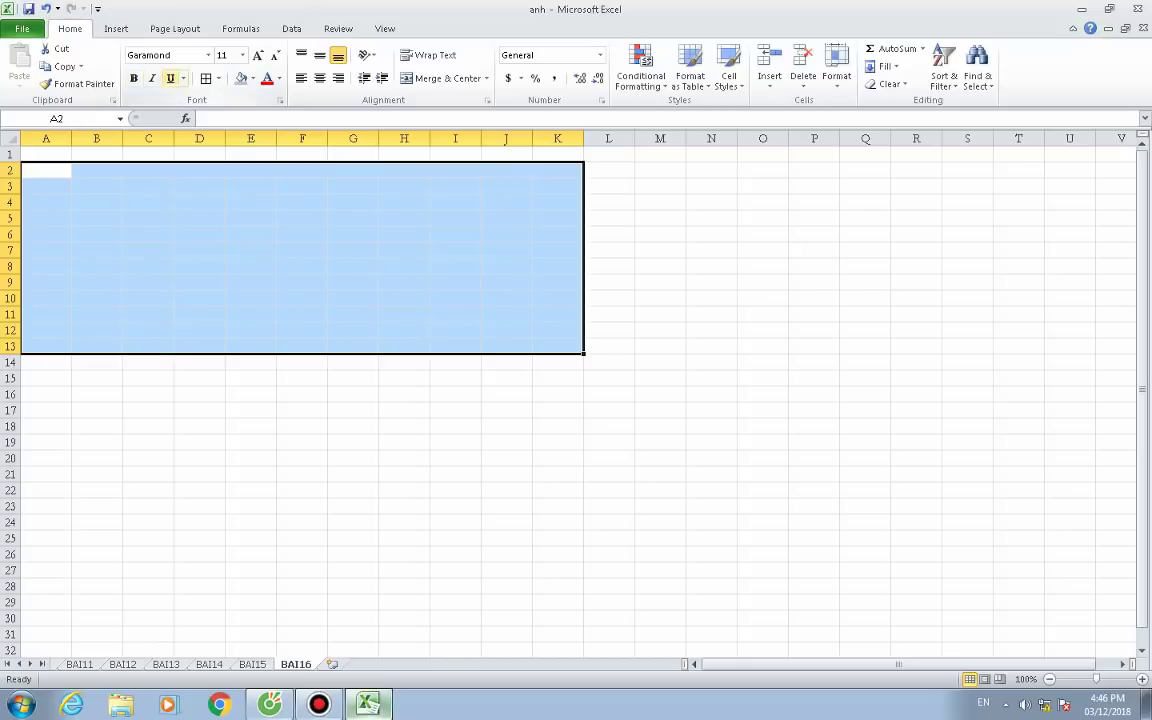
{"action": "left_click", "coordinate": [218, 78]}
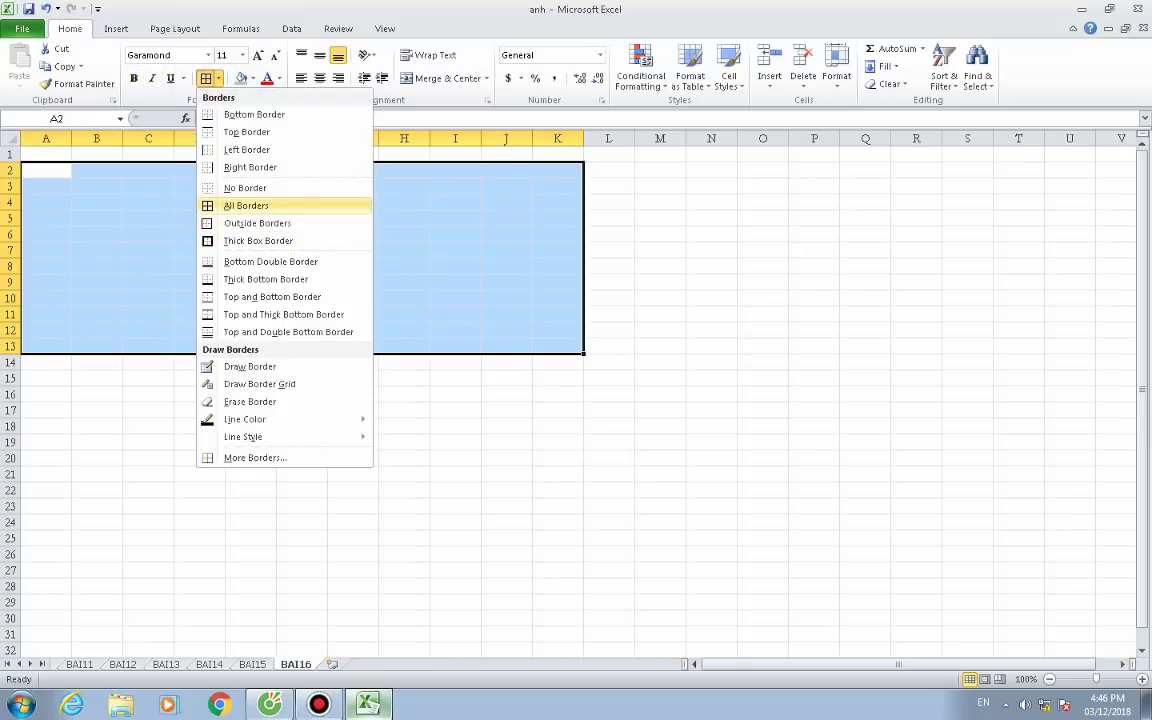
{"action": "left_click", "coordinate": [230, 200]}
Snap Excel to the right half beside the PDF and select cell A1 for the title.
{"action": "key", "text": "super+Right"}
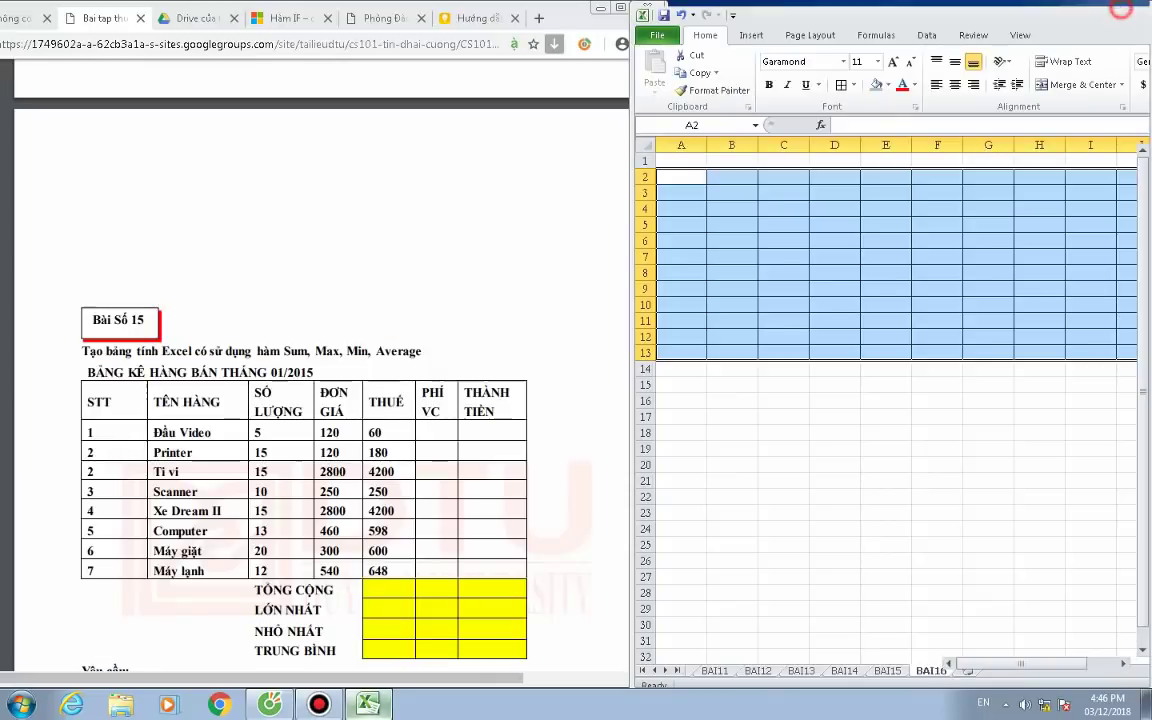
{"action": "left_click", "coordinate": [731, 162]}
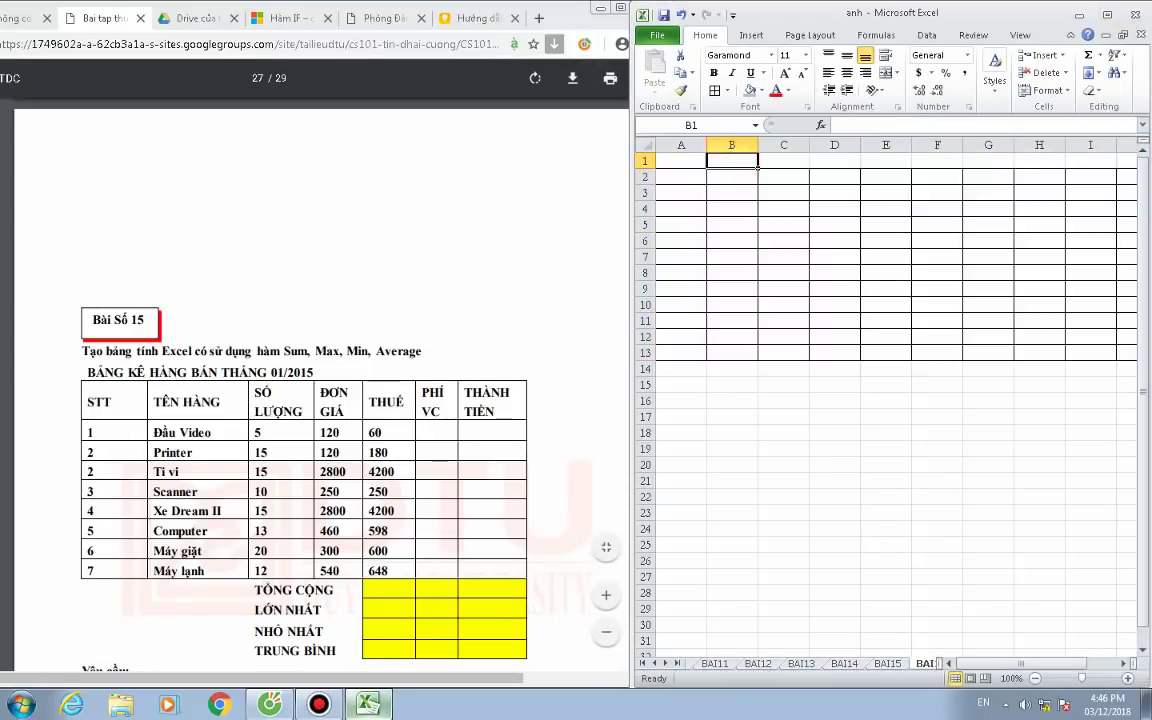
{"action": "left_click", "coordinate": [681, 161]}
{"action": "left_click", "coordinate": [383, 248]}
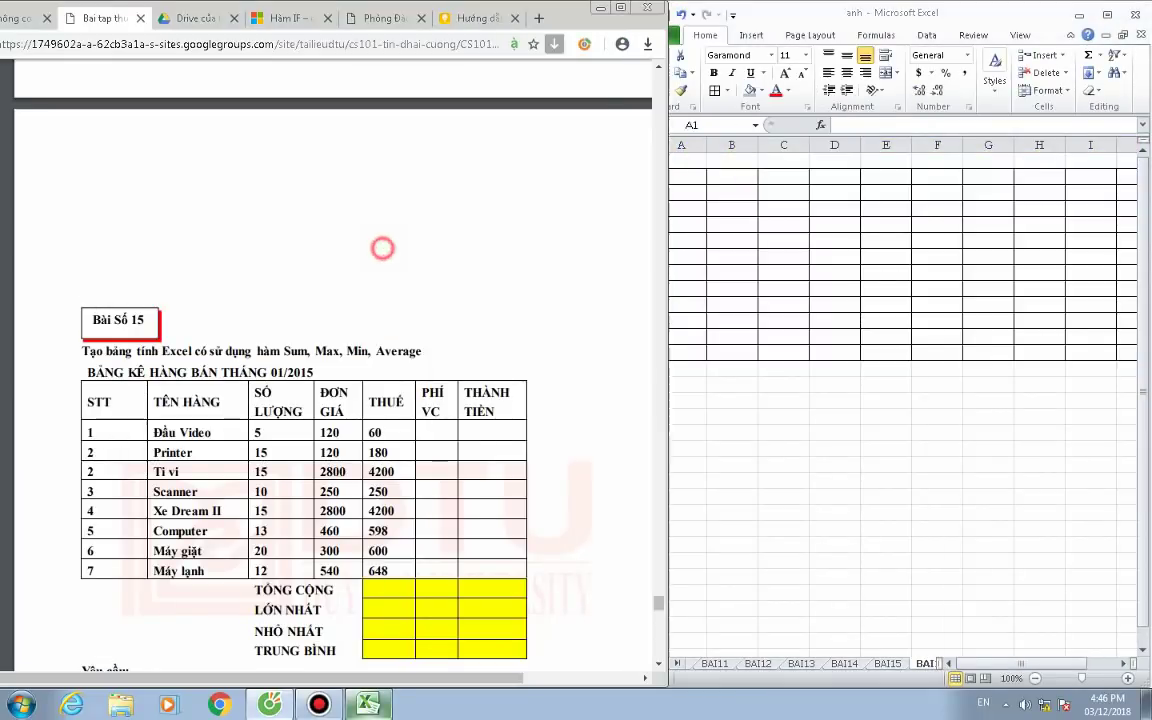
{"action": "scroll", "coordinate": [383, 248], "scroll_direction": "down", "scroll_amount": 1}
{"action": "scroll", "coordinate": [383, 248], "scroll_direction": "down", "scroll_amount": 1}
{"action": "scroll", "coordinate": [383, 248], "scroll_direction": "down", "scroll_amount": 1}
{"action": "scroll", "coordinate": [383, 248], "scroll_direction": "down", "scroll_amount": 4}
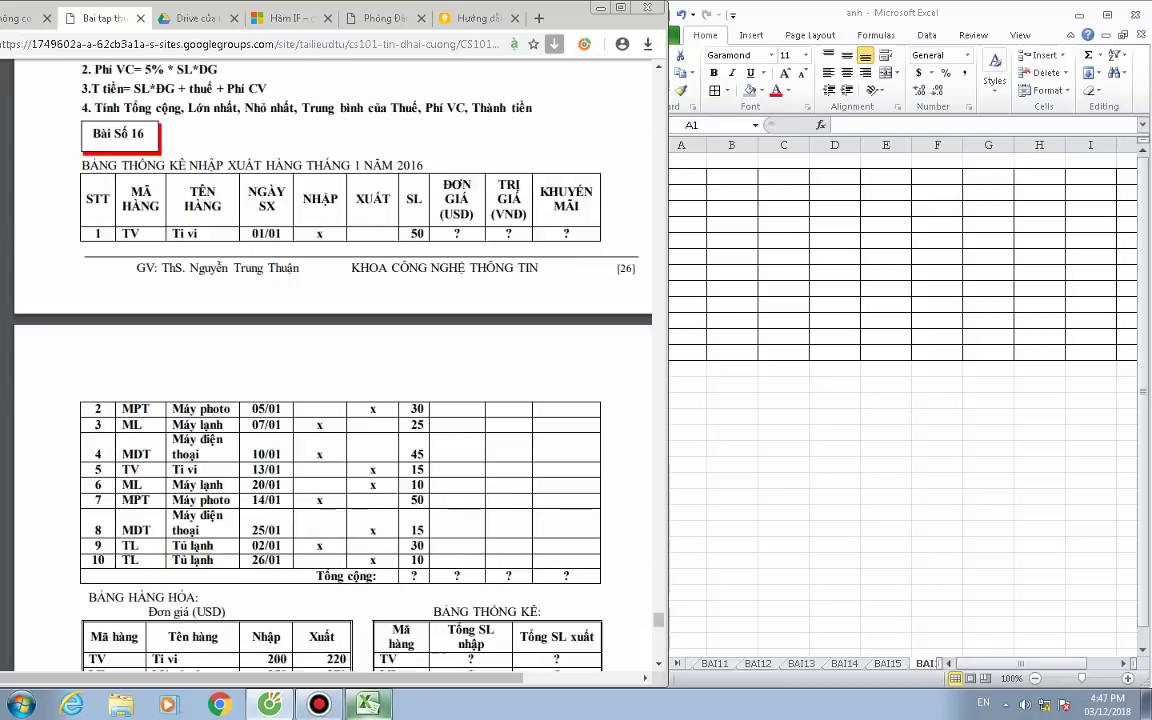
{"action": "scroll", "coordinate": [333, 400], "scroll_direction": "down", "scroll_amount": 1}
{"action": "scroll", "coordinate": [333, 400], "scroll_direction": "up", "scroll_amount": 1}
{"action": "left_click", "coordinate": [705, 160]}
Type the title BẢNG THỐNG KÊ NHẬP XUẤT into A1, correcting mistyped accents.
{"action": "type", "text": "B"}
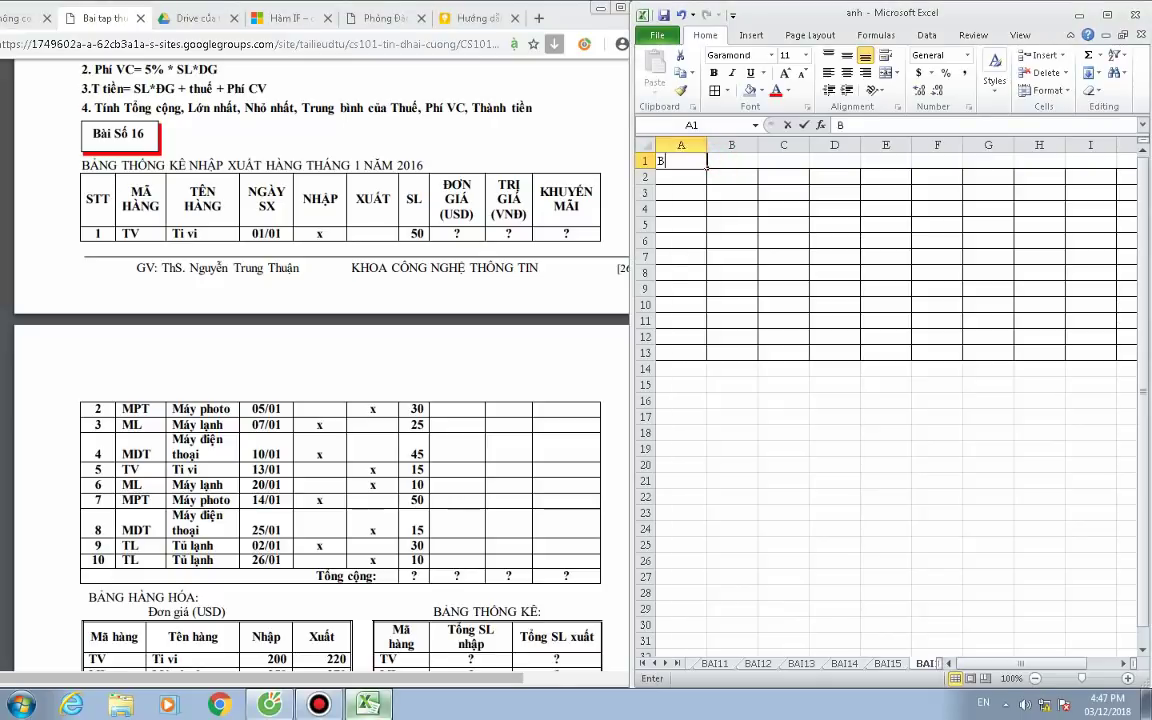
{"action": "type", "text": "ANGr"}
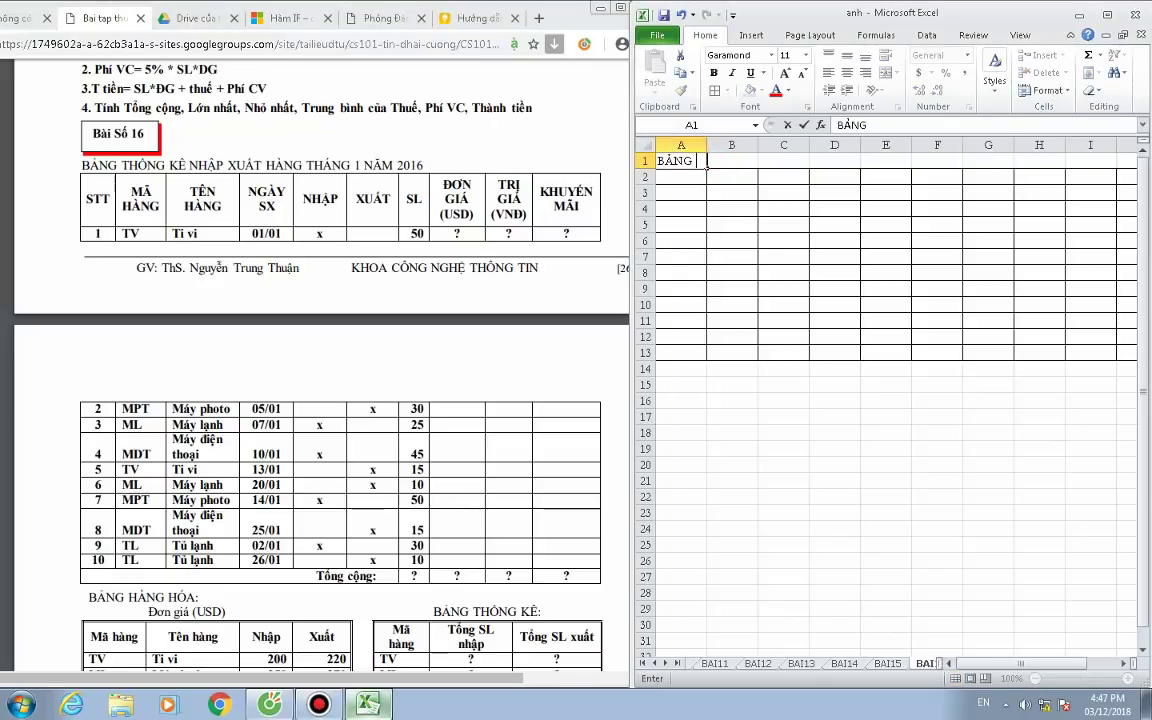
{"action": "type", "text": " THOONGS KEES"}
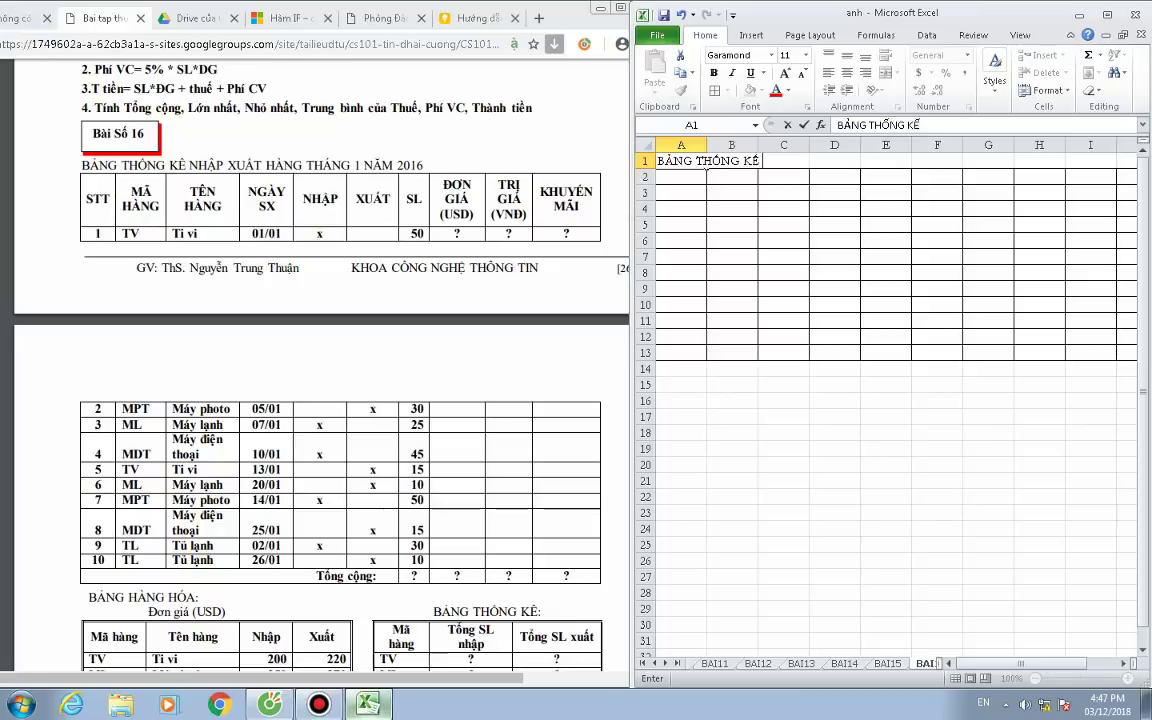
{"action": "type", "text": " NTA"}
{"action": "key", "text": "BackSpace"}
{"action": "key", "text": "BackSpace"}
{"action": "type", "text": "HAA"}
{"action": "type", "text": "JT"}
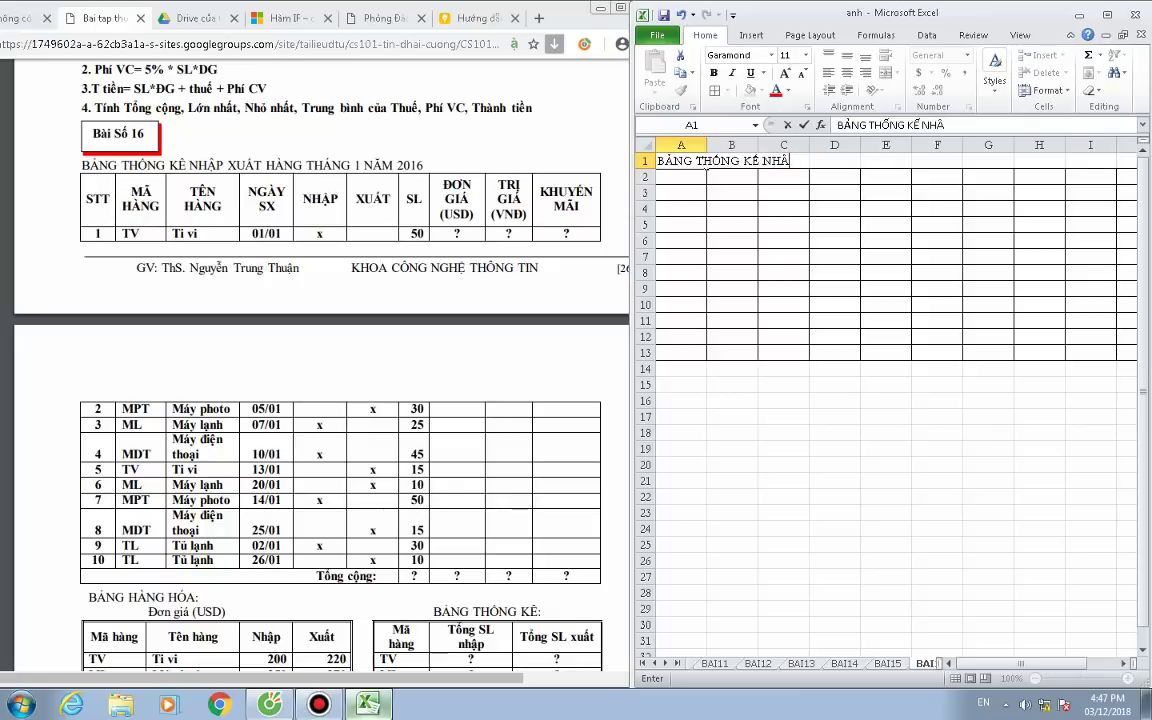
{"action": "type", "text": "JP XAAST"}
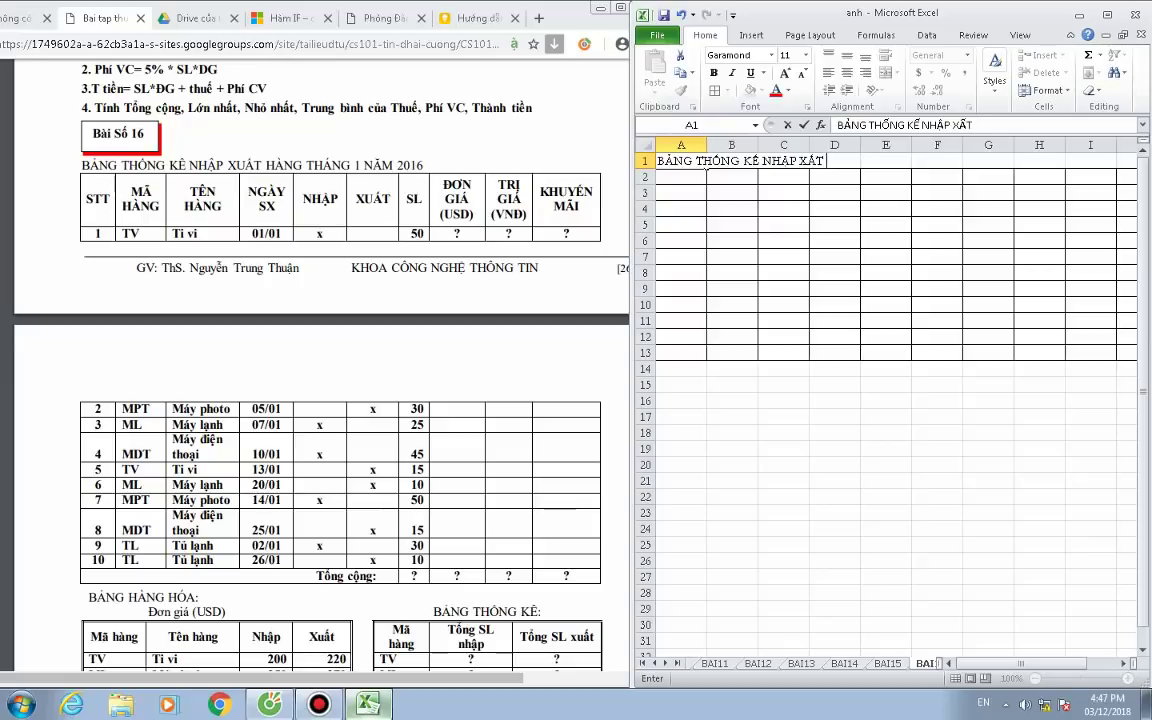
{"action": "key", "text": "BackSpace"}
{"action": "type", "text": "UAAST"}
{"action": "key", "text": "BackSpace"}
{"action": "key", "text": "BackSpace"}
{"action": "key", "text": "BackSpace"}
Check the input language and UniKey settings, then resume editing the A1 title.
{"action": "left_click", "coordinate": [984, 703]}
{"action": "left_click", "coordinate": [1000, 641]}
{"action": "key", "text": "BackSpace"}
{"action": "key", "text": "BackSpace"}
{"action": "key", "text": "BackSpace"}
{"action": "type", "text": "XUAAST"}
{"action": "key", "text": "BackSpace"}
{"action": "key", "text": "BackSpace"}
{"action": "key", "text": "BackSpace"}
{"action": "key", "text": "BackSpace"}
{"action": "key", "text": "BackSpace"}
{"action": "key", "text": "BackSpace"}
{"action": "left_click", "coordinate": [1005, 704]}
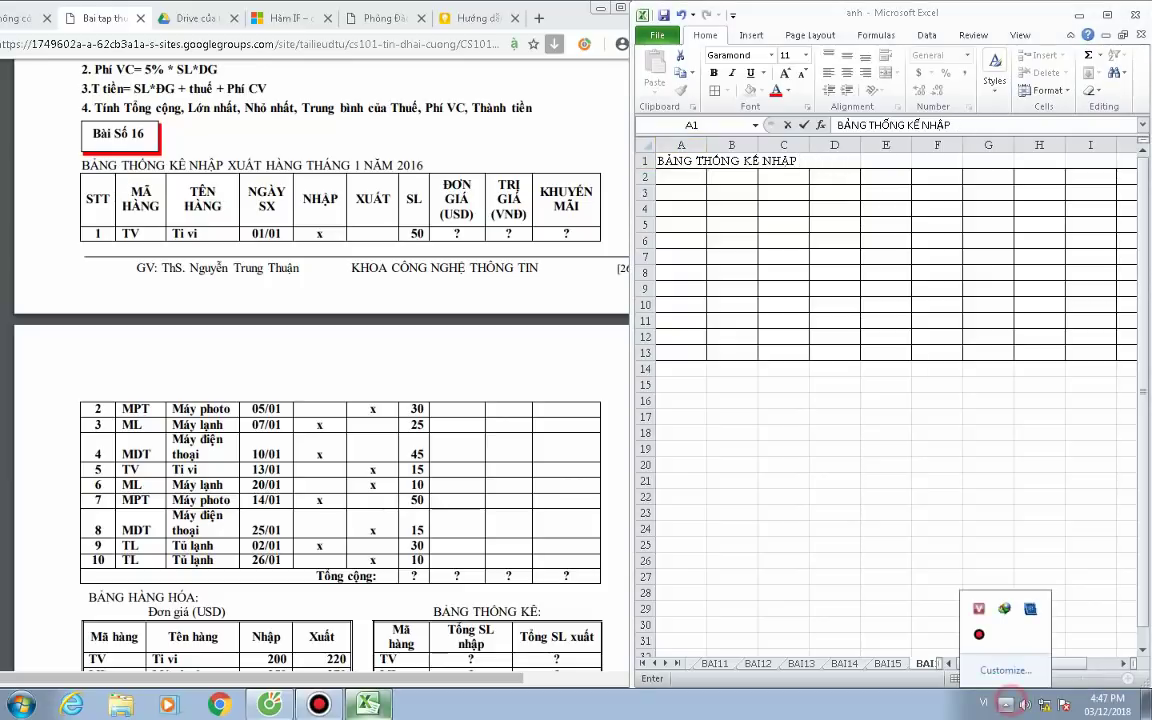
{"action": "double_click", "coordinate": [979, 607]}
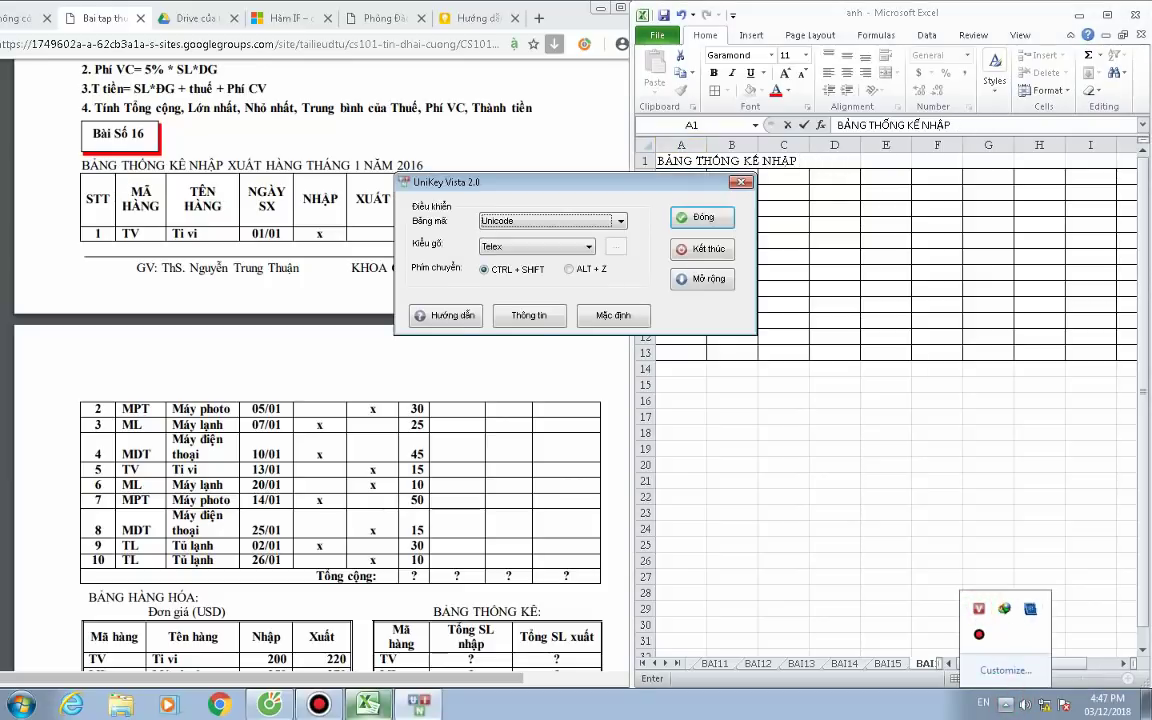
{"action": "left_click", "coordinate": [622, 191]}
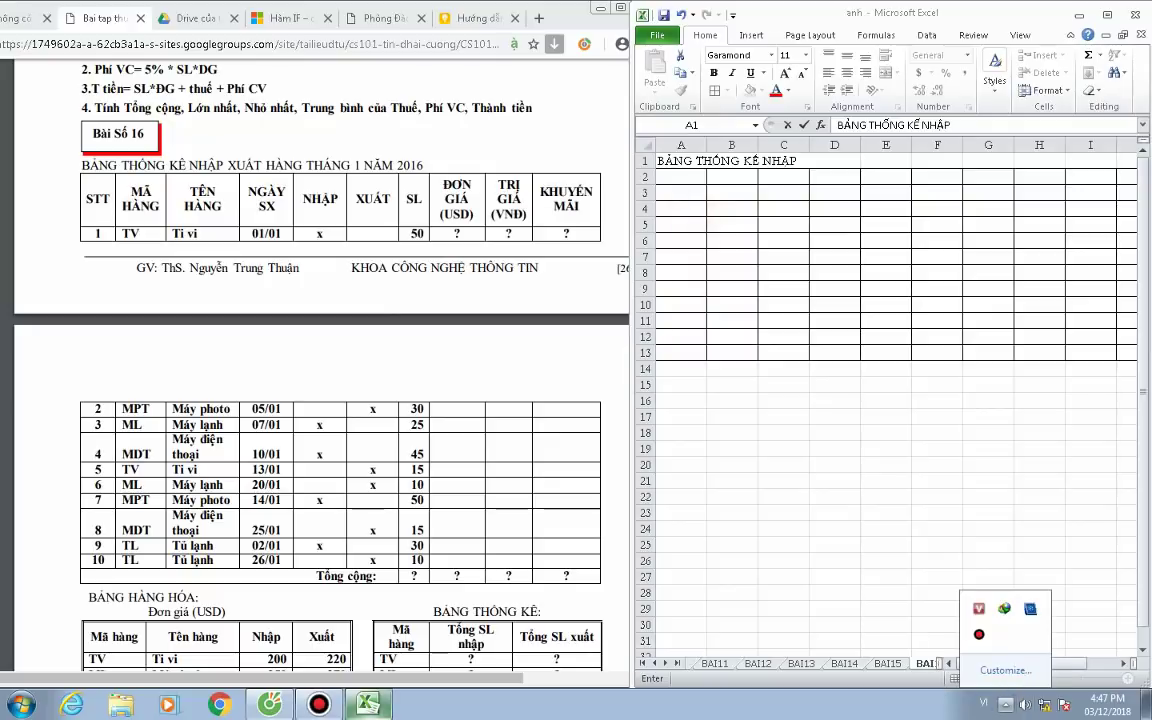
{"action": "left_click", "coordinate": [706, 165]}
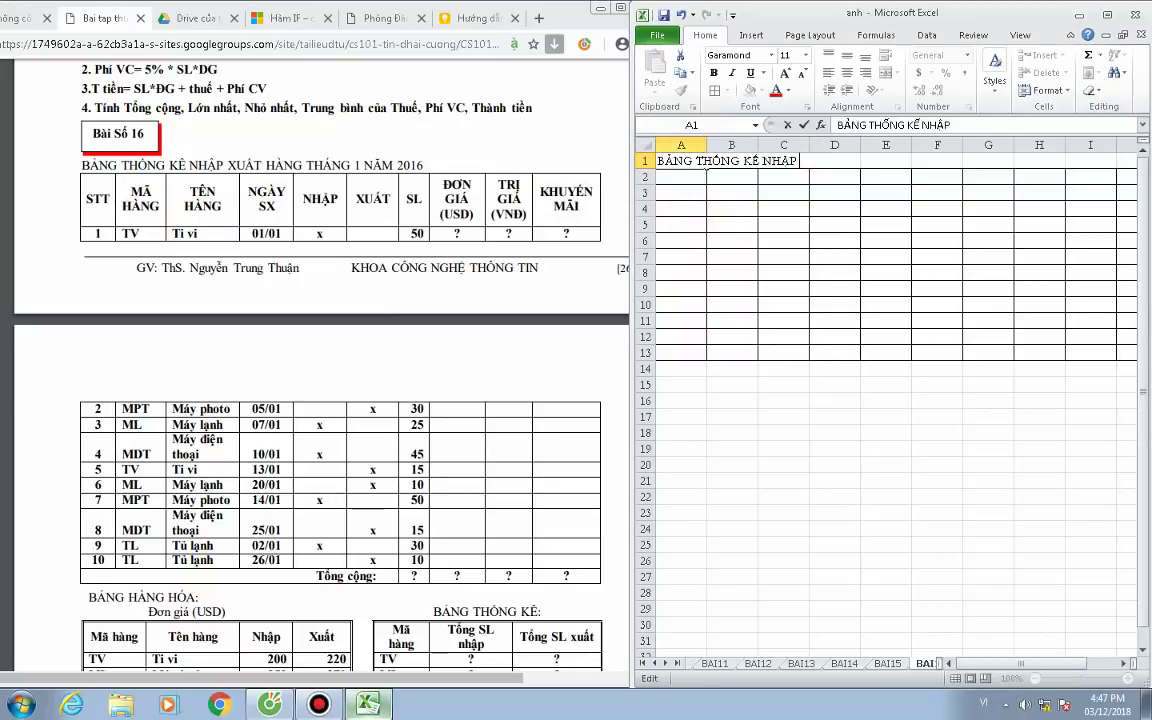
Finish the A1 title with 'XUẤT HÀNG THÁNG 1 NĂM 2016', fixing the year digits.
{"action": "type", "text": "XUẤT"}
{"action": "type", "text": " HÀNG"}
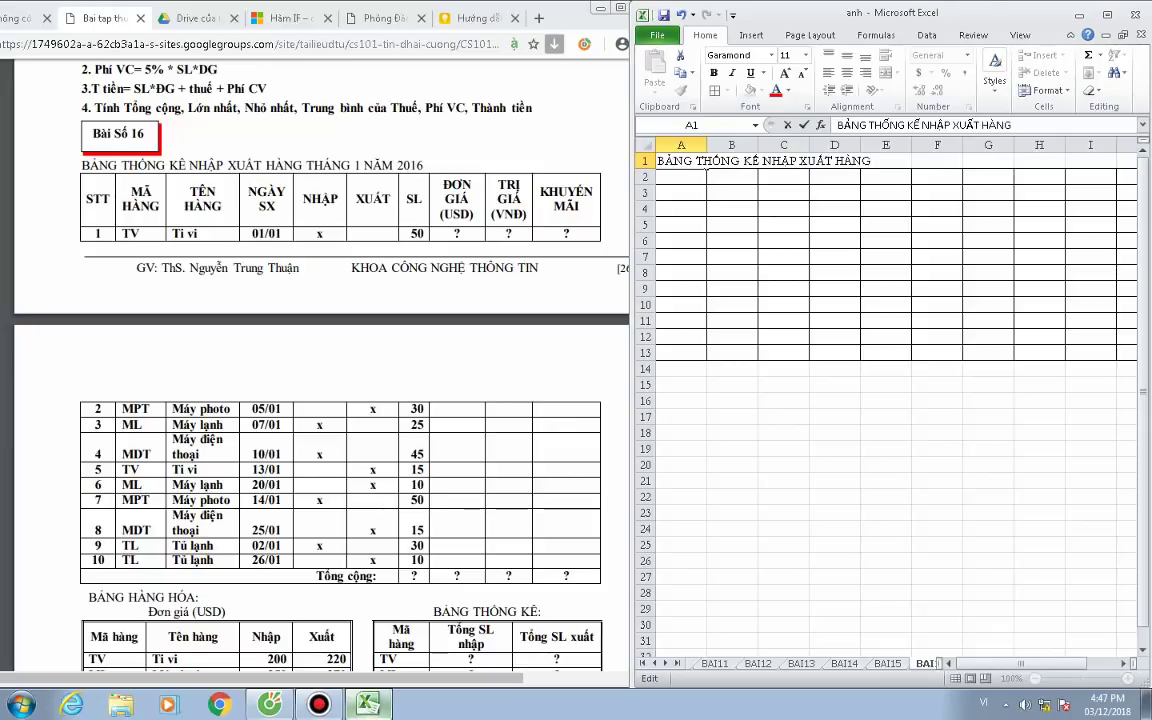
{"action": "type", "text": " THÁNG"}
{"action": "type", "text": " 1 NĂM"}
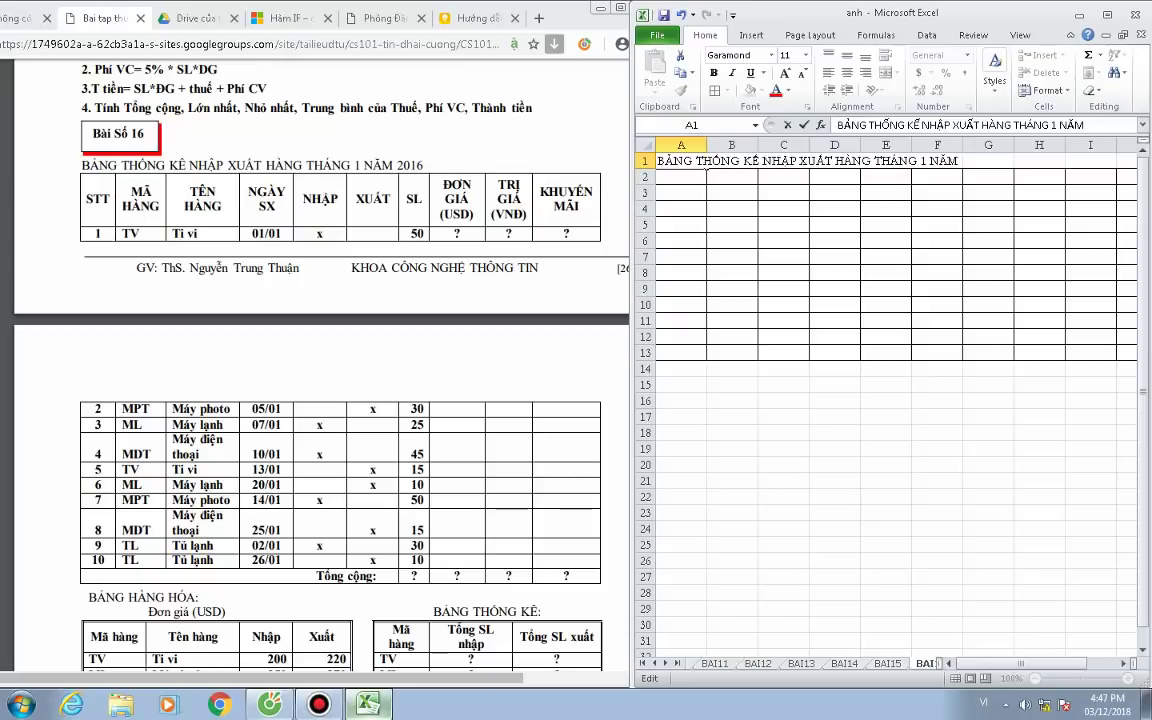
{"action": "type", "text": " 250"}
{"action": "key", "text": "BackSpace"}
{"action": "key", "text": "BackSpace"}
{"action": "type", "text": "0"}
{"action": "key", "text": "Return"}
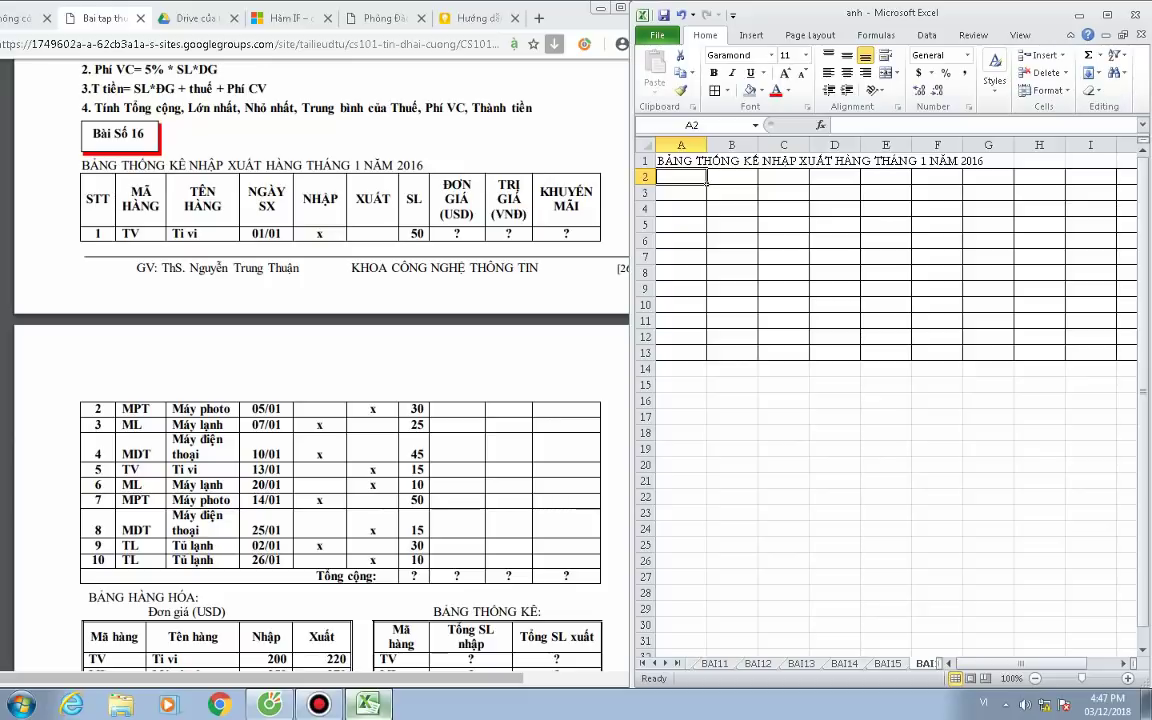
Enter STT in A2 and a two-line MÃ HÀNG header in B2.
{"action": "type", "text": "STT"}
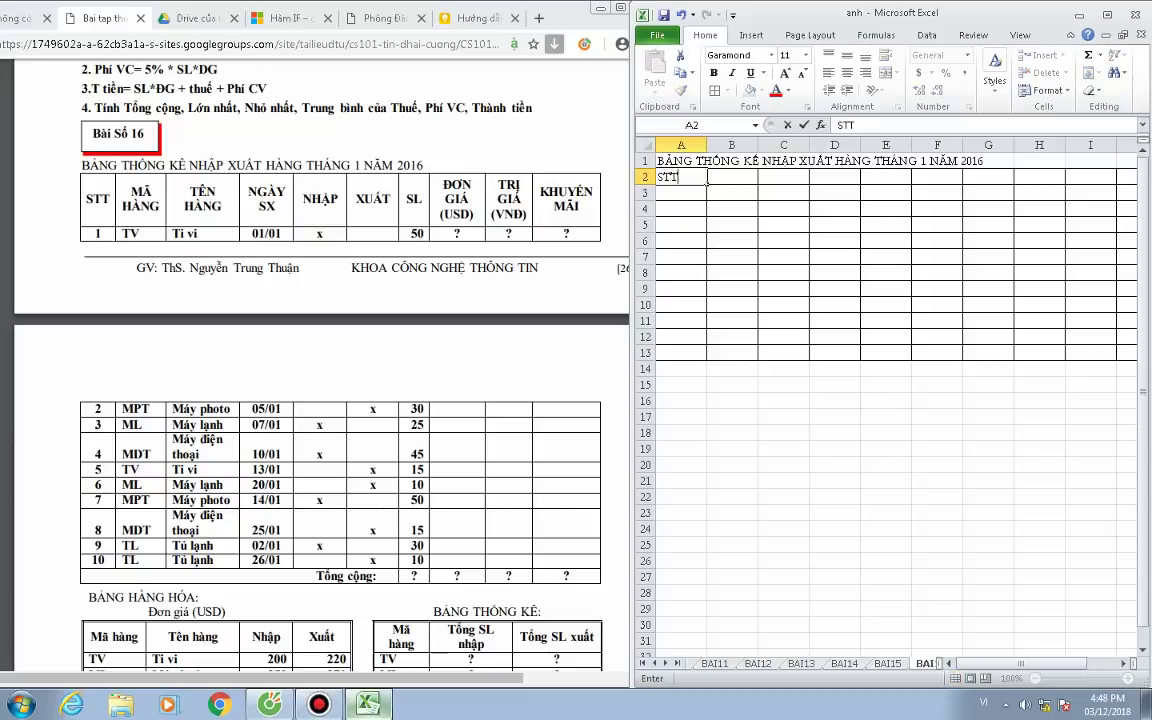
{"action": "key", "text": "Tab"}
{"action": "type", "text": "ma"}
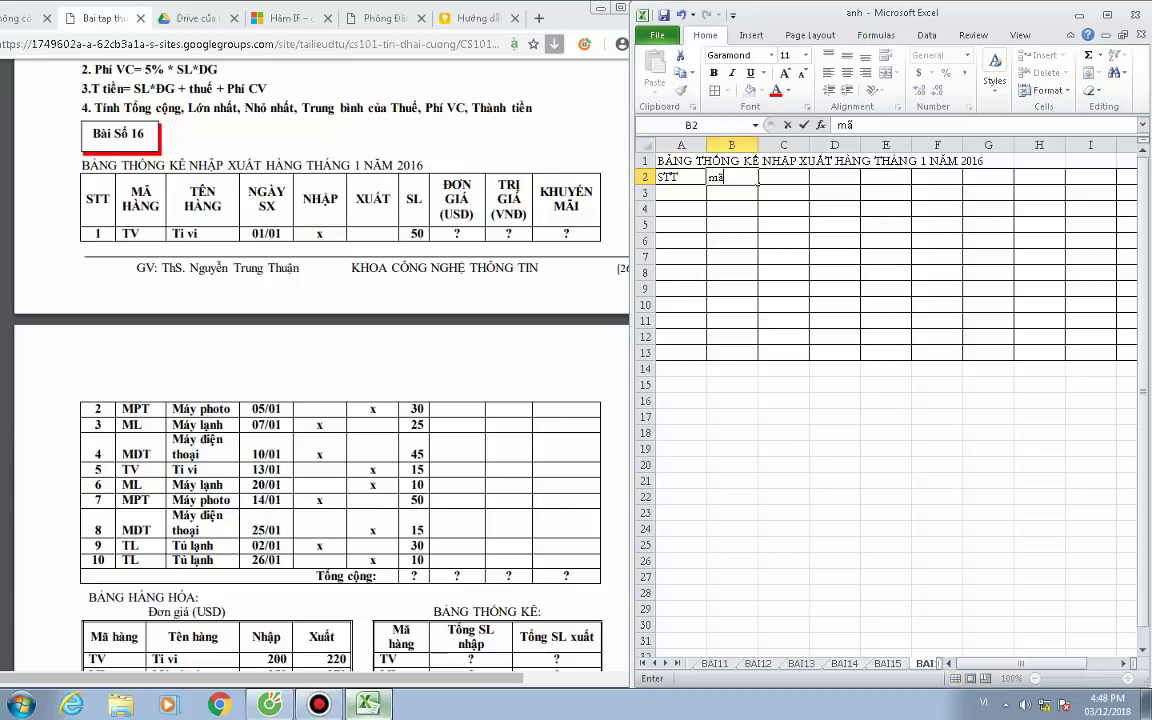
{"action": "key", "text": "BackSpace"}
{"action": "key", "text": "BackSpace"}
{"action": "type", "text": "MÃ"}
{"action": "type", "text": " HÀNG"}
{"action": "key", "text": "Tab"}
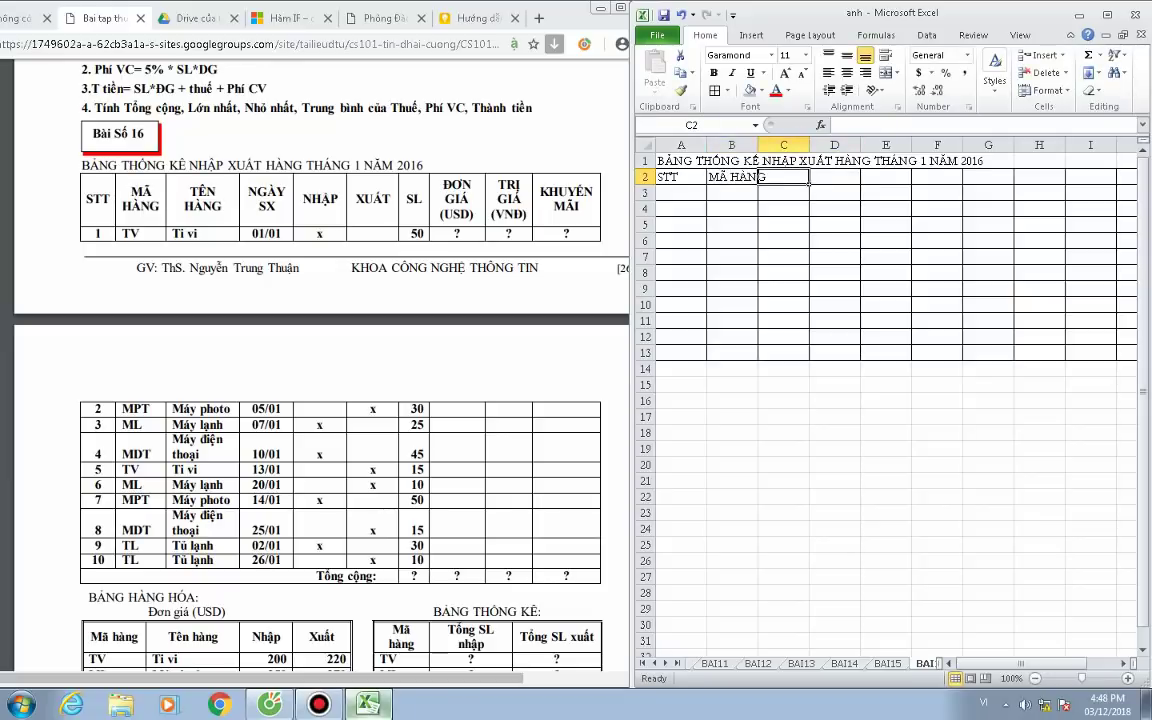
{"action": "type", "text": "TÊN H"}
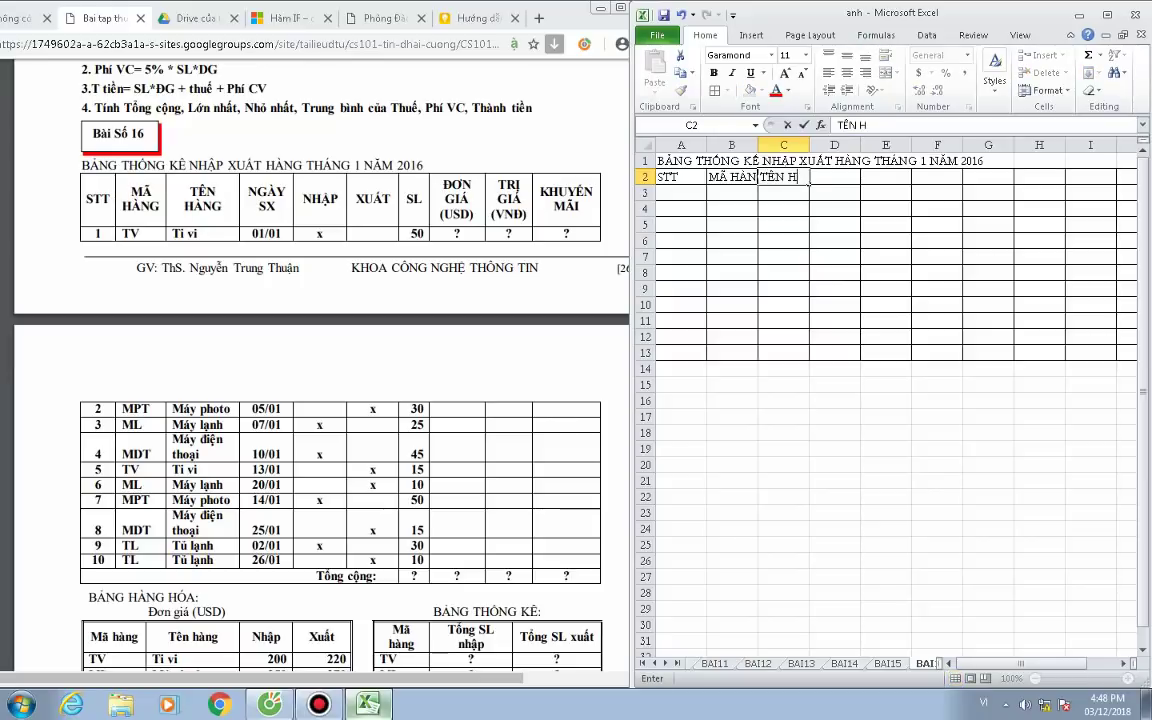
{"action": "type", "text": "ÀNG"}
{"action": "key", "text": "BackSpace"}
{"action": "key", "text": "BackSpace"}
{"action": "key", "text": "BackSpace"}
{"action": "key", "text": "BackSpace"}
{"action": "key", "text": "BackSpace"}
{"action": "key", "text": "BackSpace"}
{"action": "key", "text": "BackSpace"}
{"action": "key", "text": "BackSpace"}
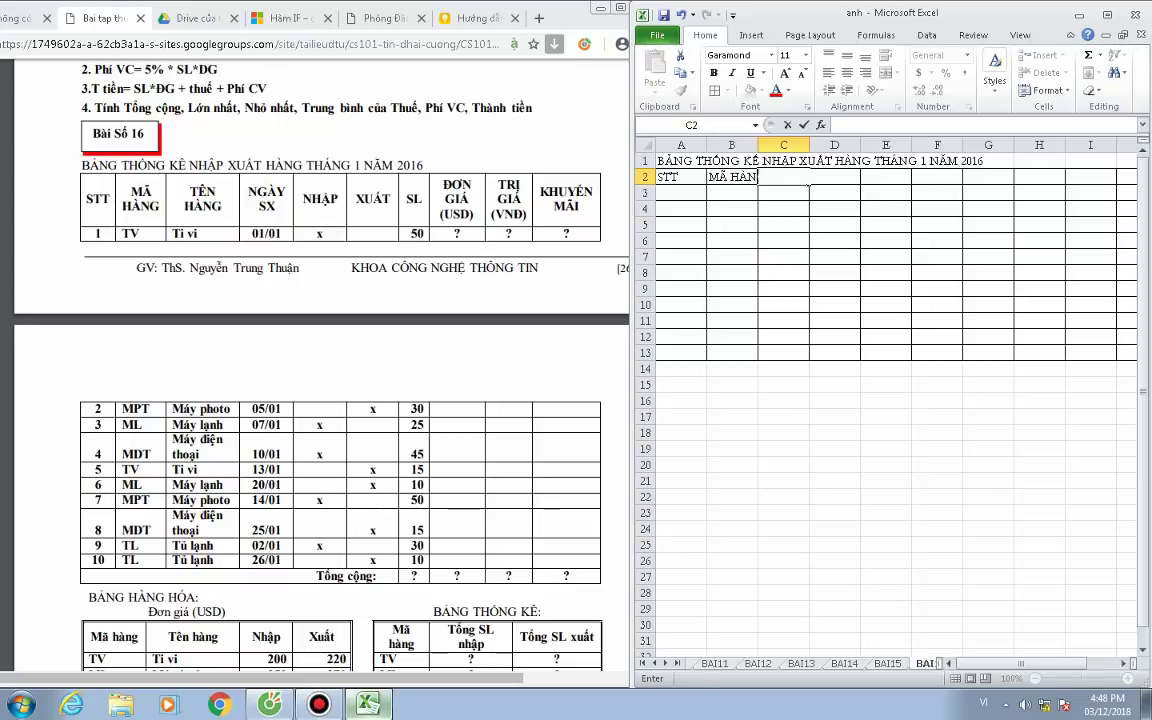
{"action": "left_click", "coordinate": [757, 177]}
{"action": "type", "text": "MÃ"}
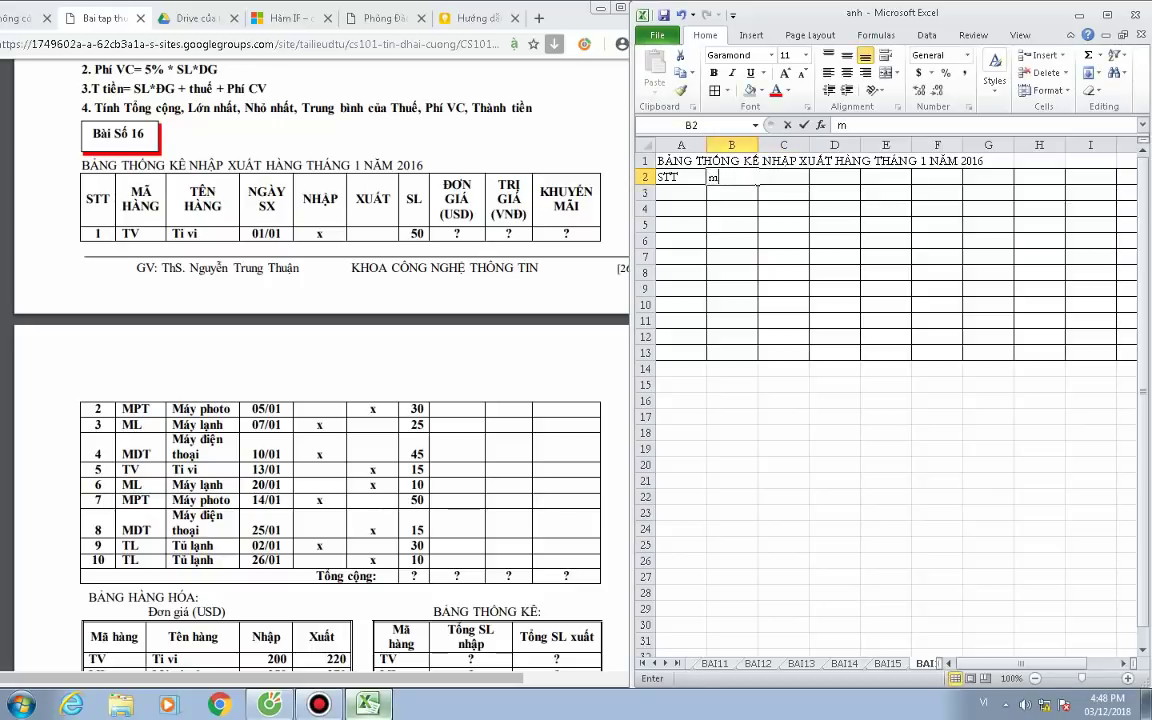
{"action": "key", "text": "alt+Return"}
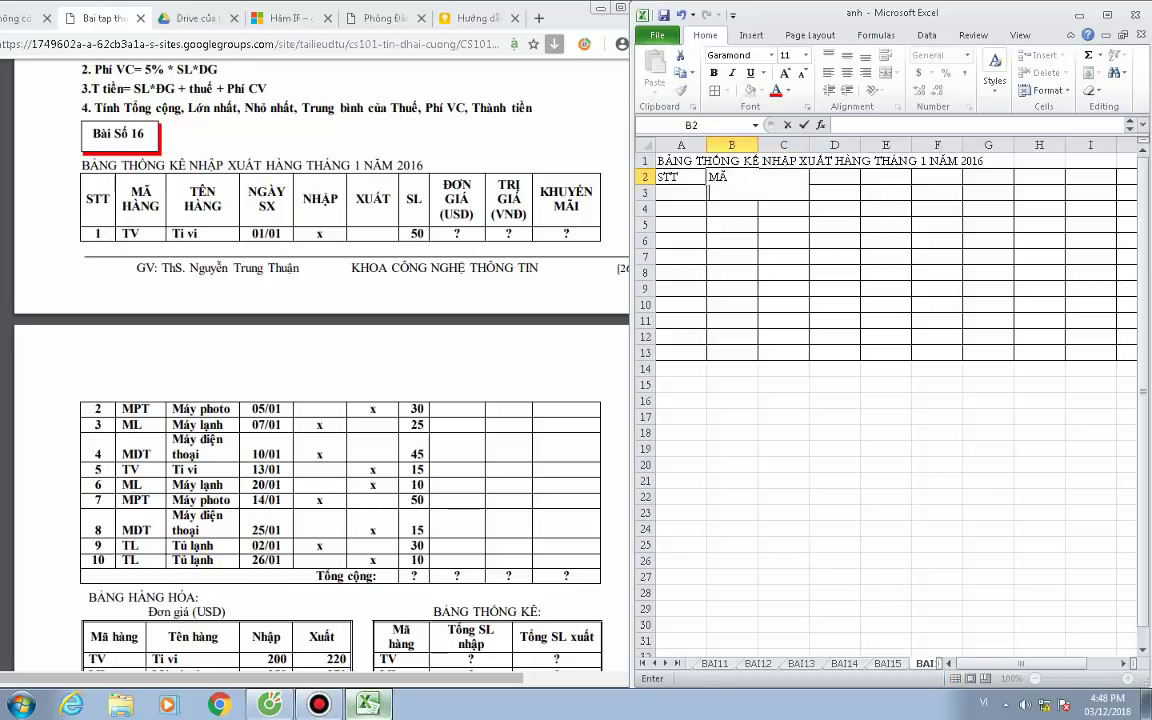
{"action": "type", "text": "HÀNG"}
{"action": "key", "text": "Tab"}
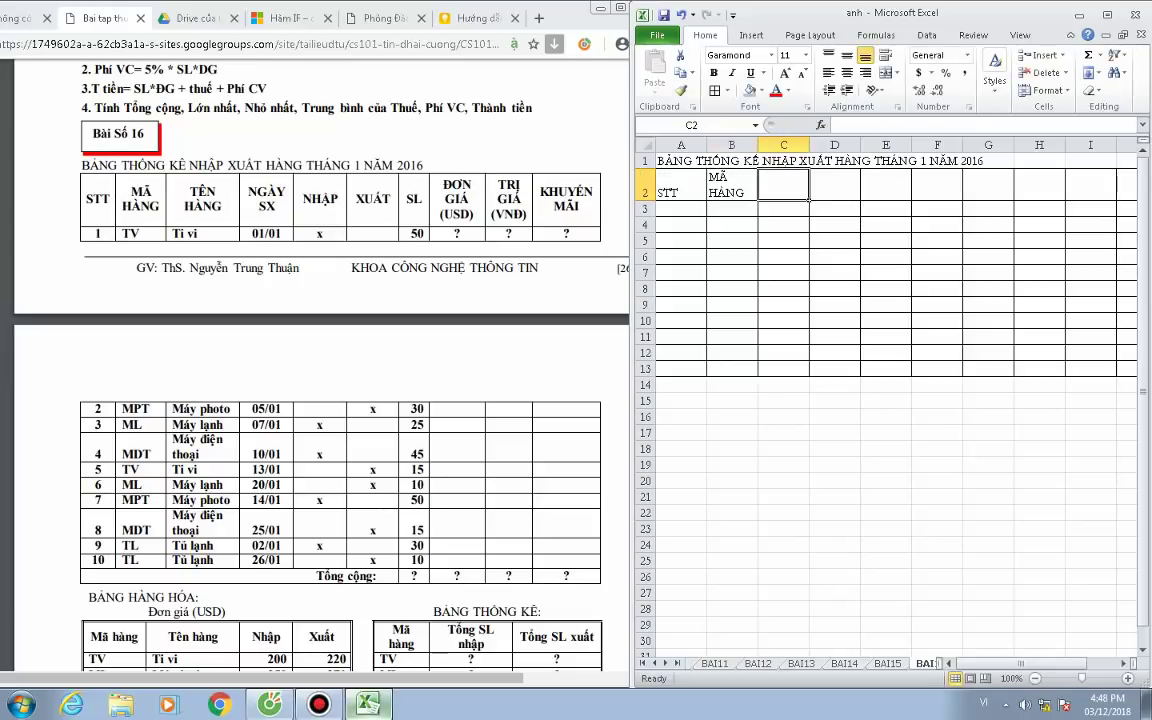
Enter two-line headers TÊN HÀNG in C2 and NGÀY SX in D2.
{"action": "type", "text": "TÊN"}
{"action": "key", "text": "alt+Return"}
{"action": "type", "text": "H"}
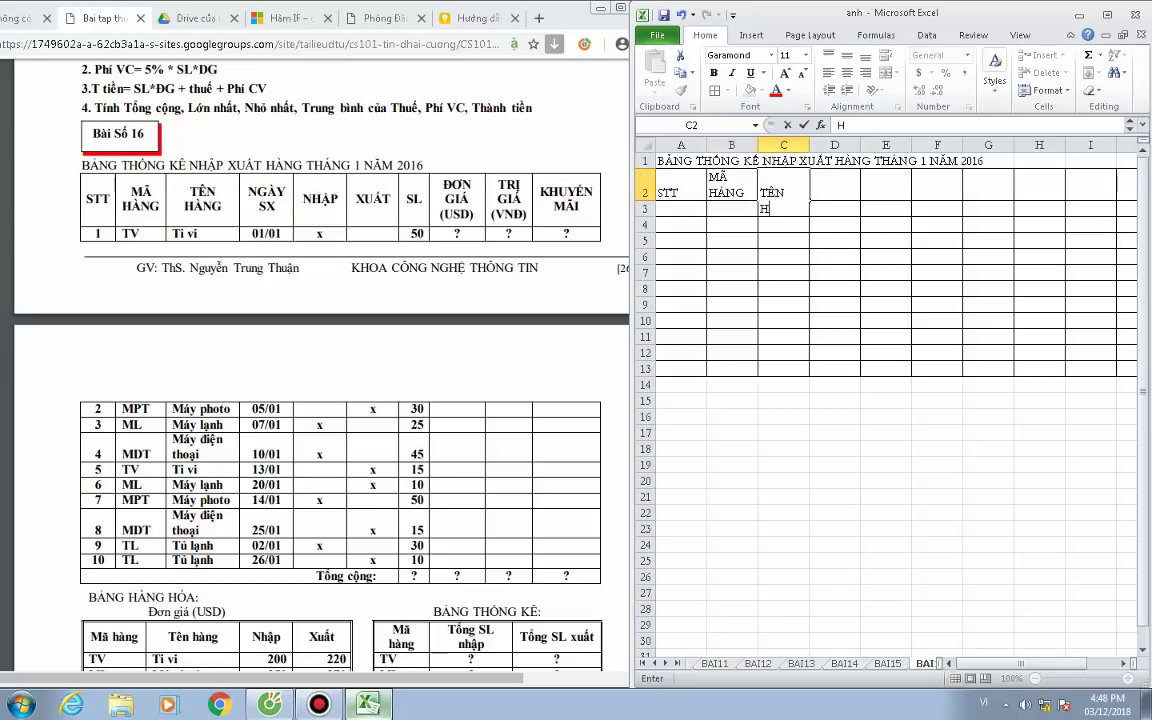
{"action": "type", "text": "ÀNG"}
{"action": "key", "text": "Tab"}
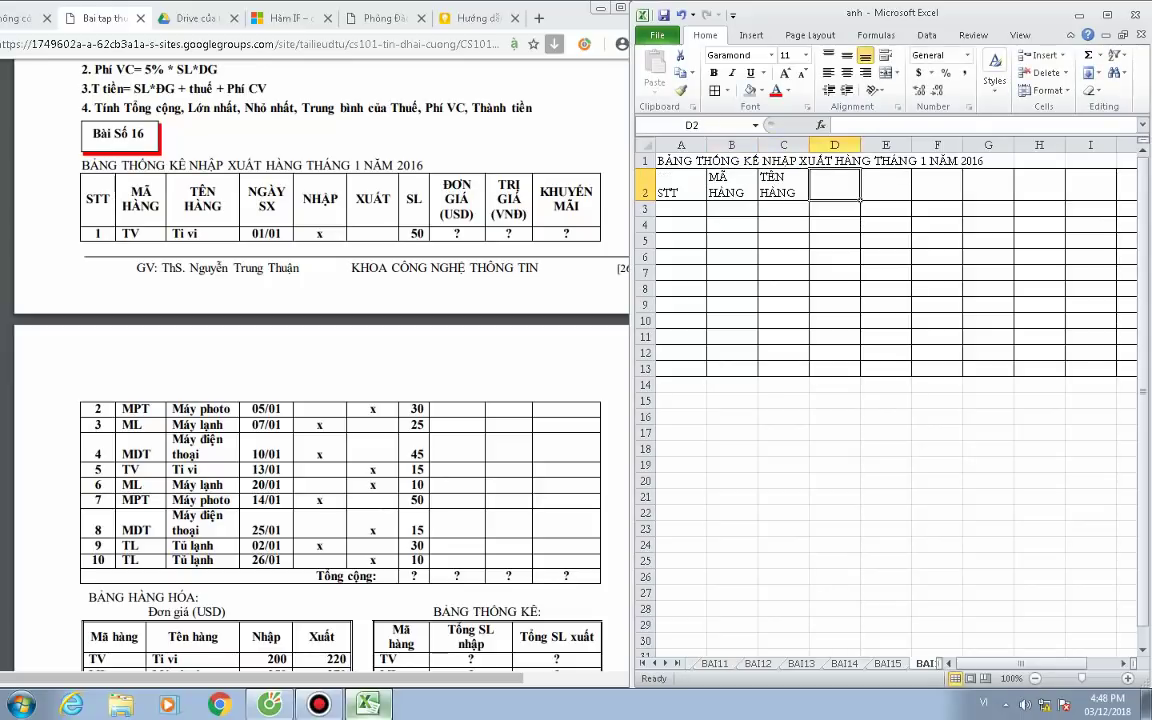
{"action": "type", "text": "NGÀY"}
{"action": "key", "text": "Tab"}
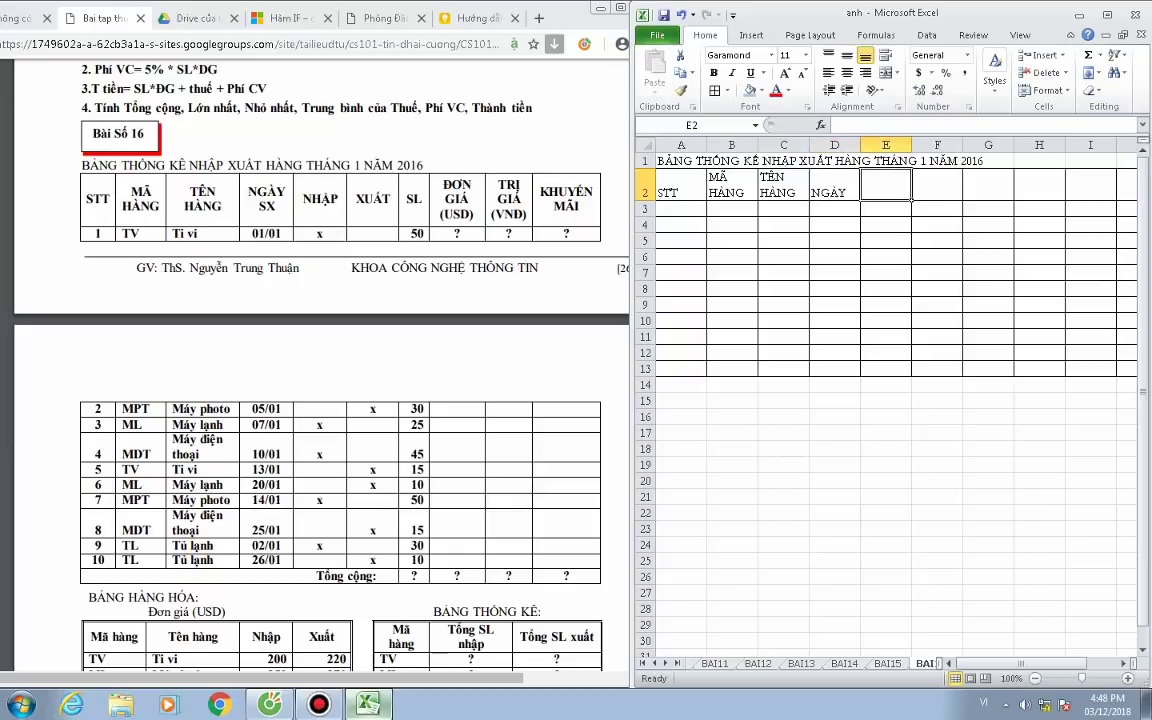
{"action": "key", "text": "shift+Tab"}
{"action": "key", "text": "F2"}
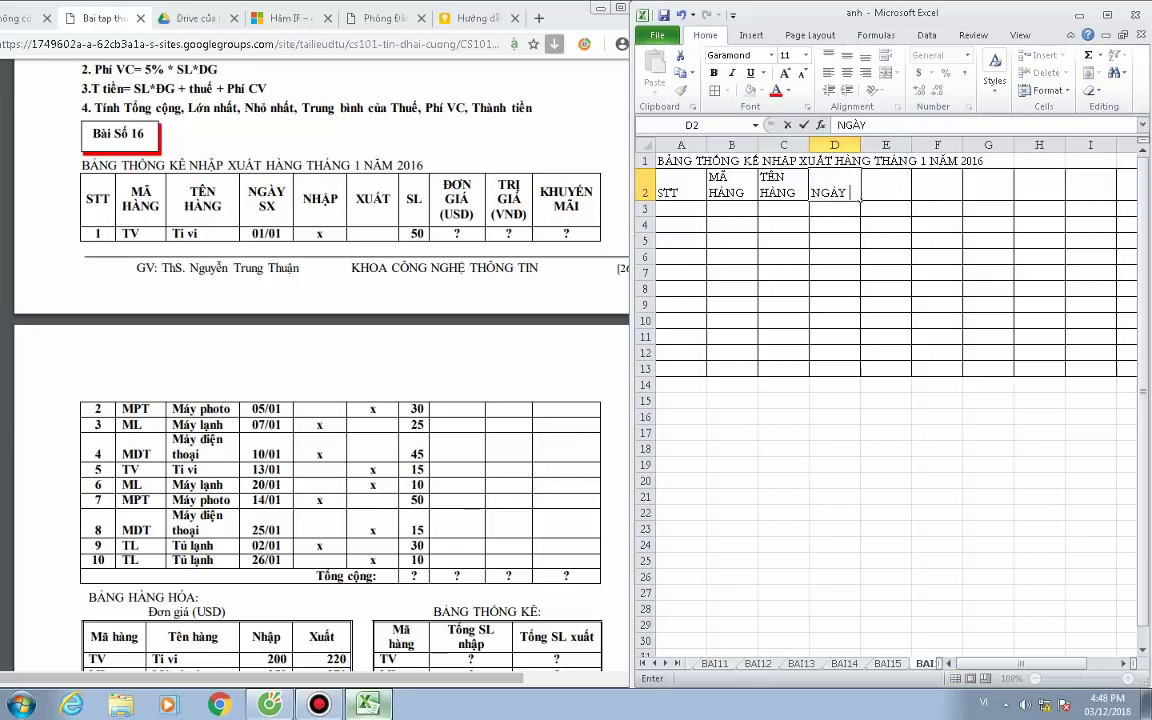
{"action": "key", "text": "alt+Return"}
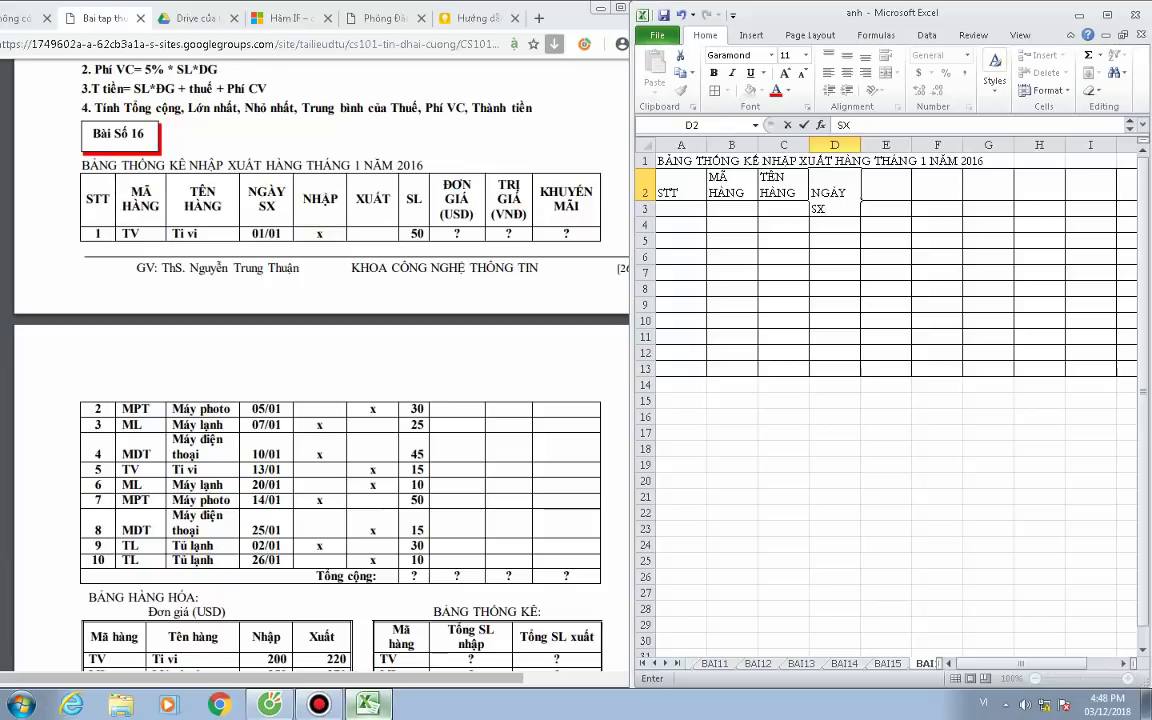
{"action": "type", "text": "SX"}
{"action": "key", "text": "Tab"}
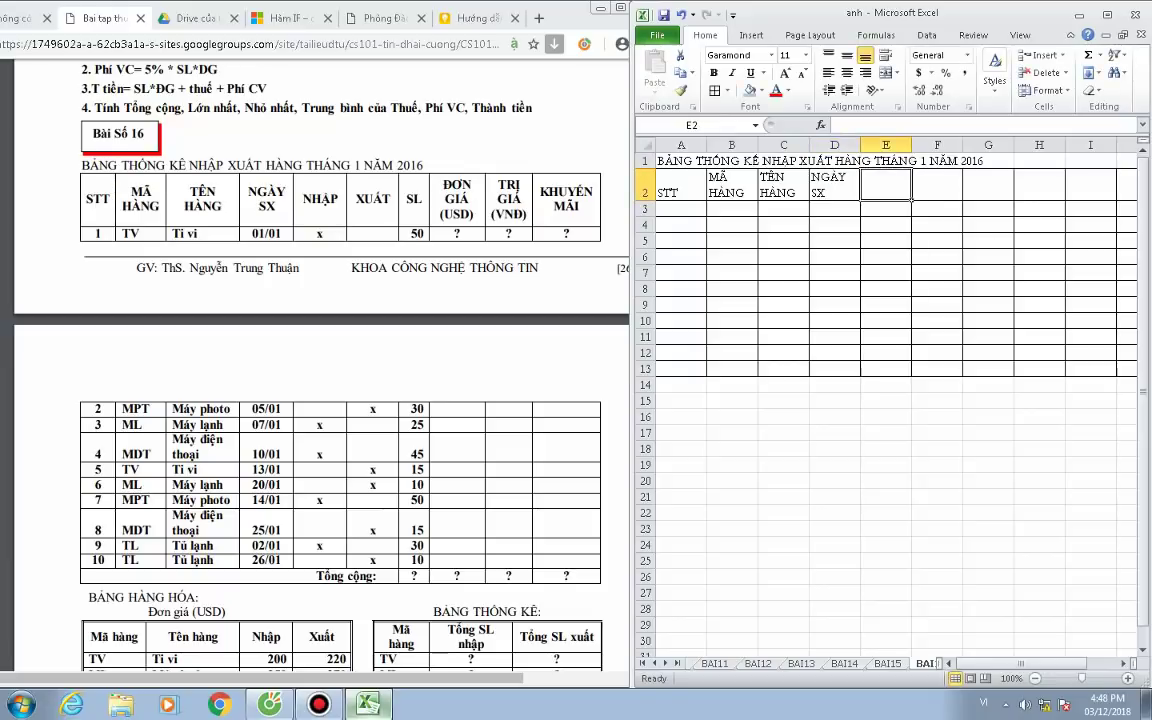
Enter NHẬP in E2 and XUẤT in F2, fixing the NHẬP misspelling.
{"action": "type", "text": "NAHP"}
{"action": "key", "text": "Tab"}
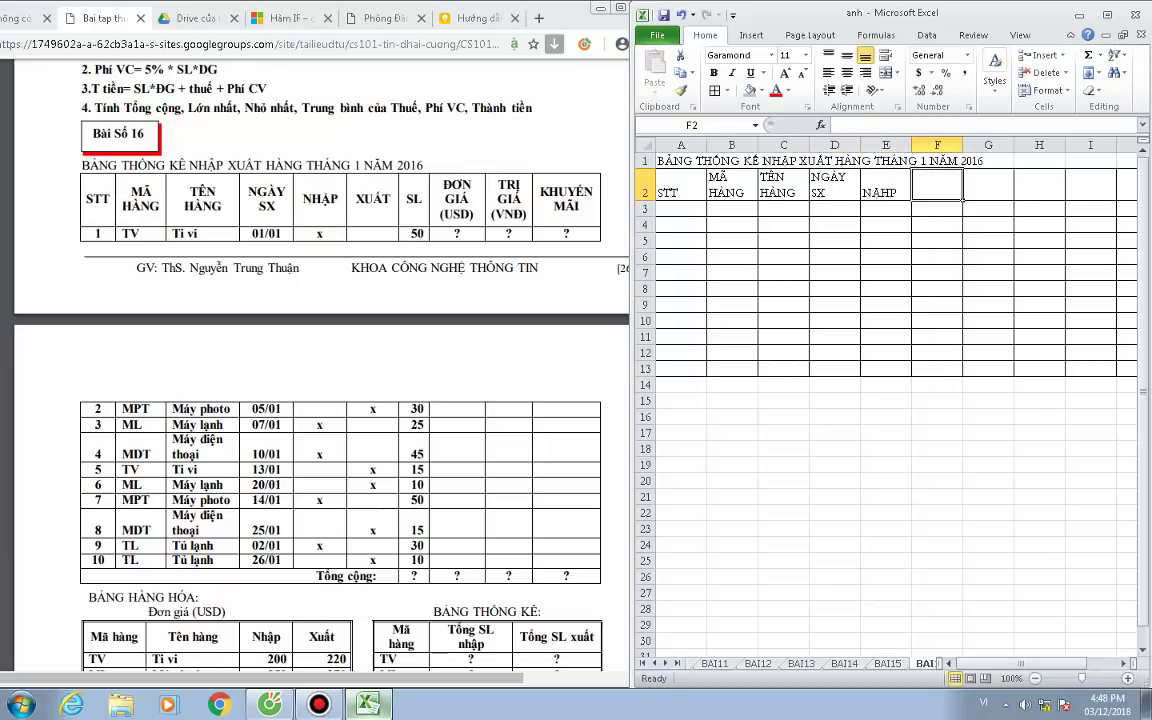
{"action": "key", "text": "shift+Tab"}
{"action": "type", "text": "NHẬ"}
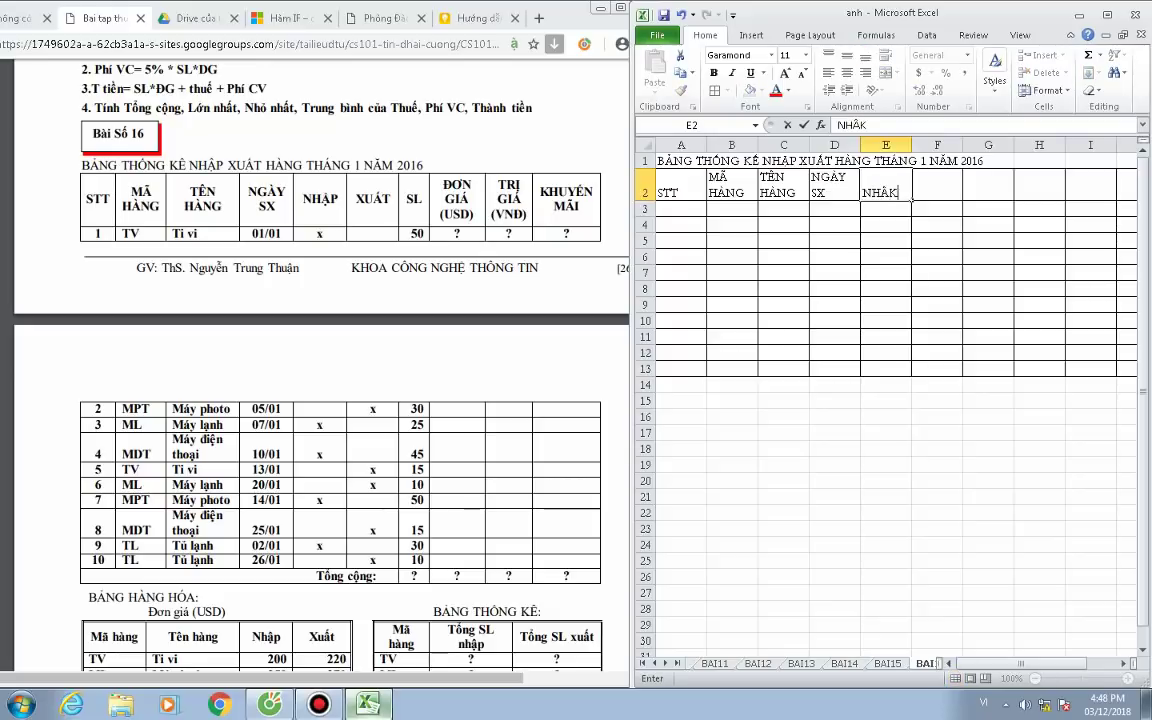
{"action": "type", "text": "P"}
{"action": "key", "text": "BackSpace"}
{"action": "type", "text": "P"}
{"action": "key", "text": "Tab"}
{"action": "type", "text": "XU"}
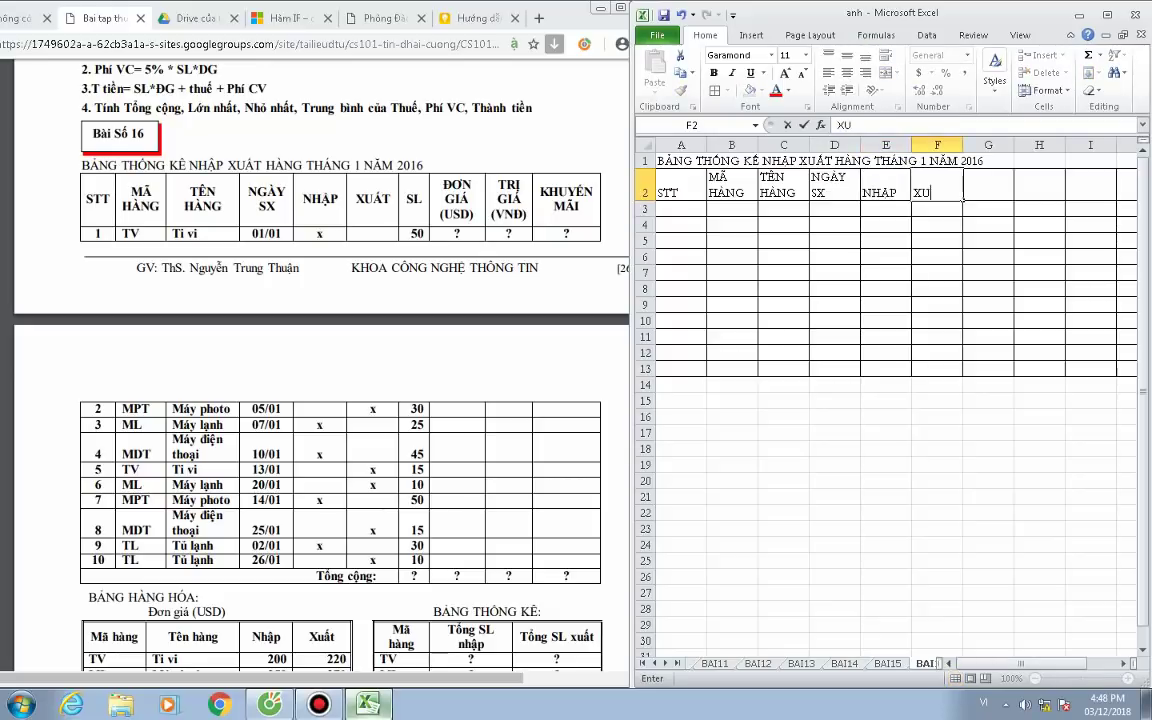
{"action": "type", "text": "ẤT"}
{"action": "key", "text": "Tab"}
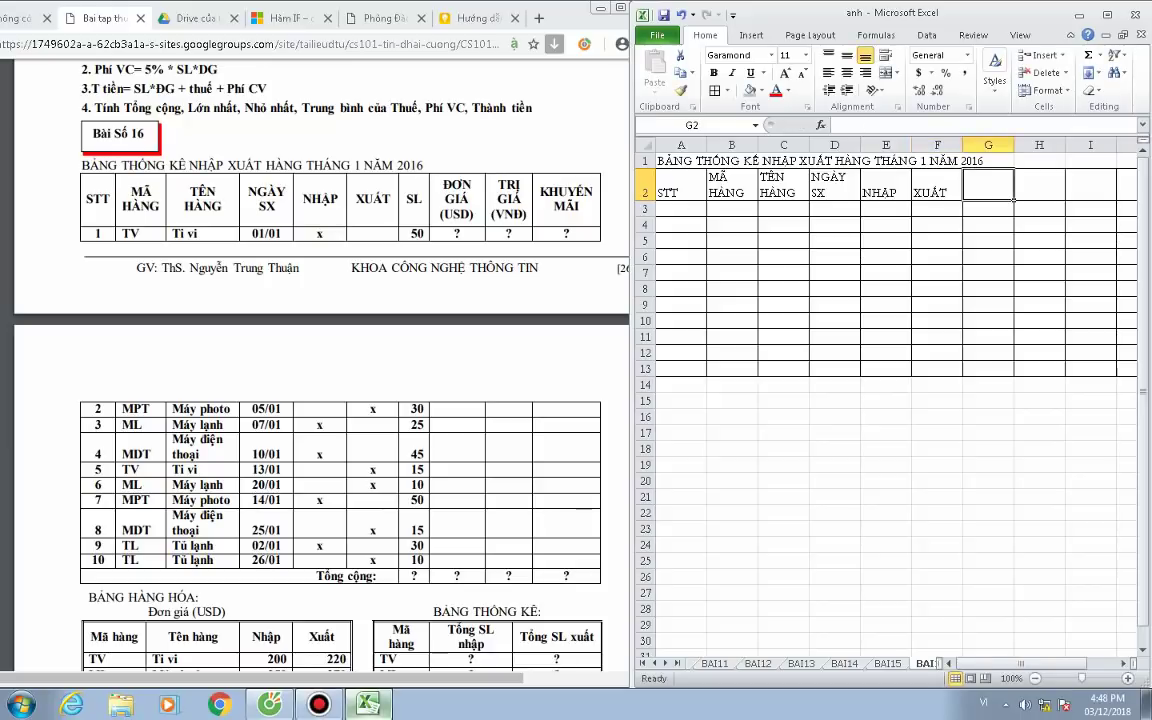
Enter SL in G2 and a three-line ĐƠN GIÁ (USD) header in H2.
{"action": "type", "text": "SL"}
{"action": "key", "text": "Tab"}
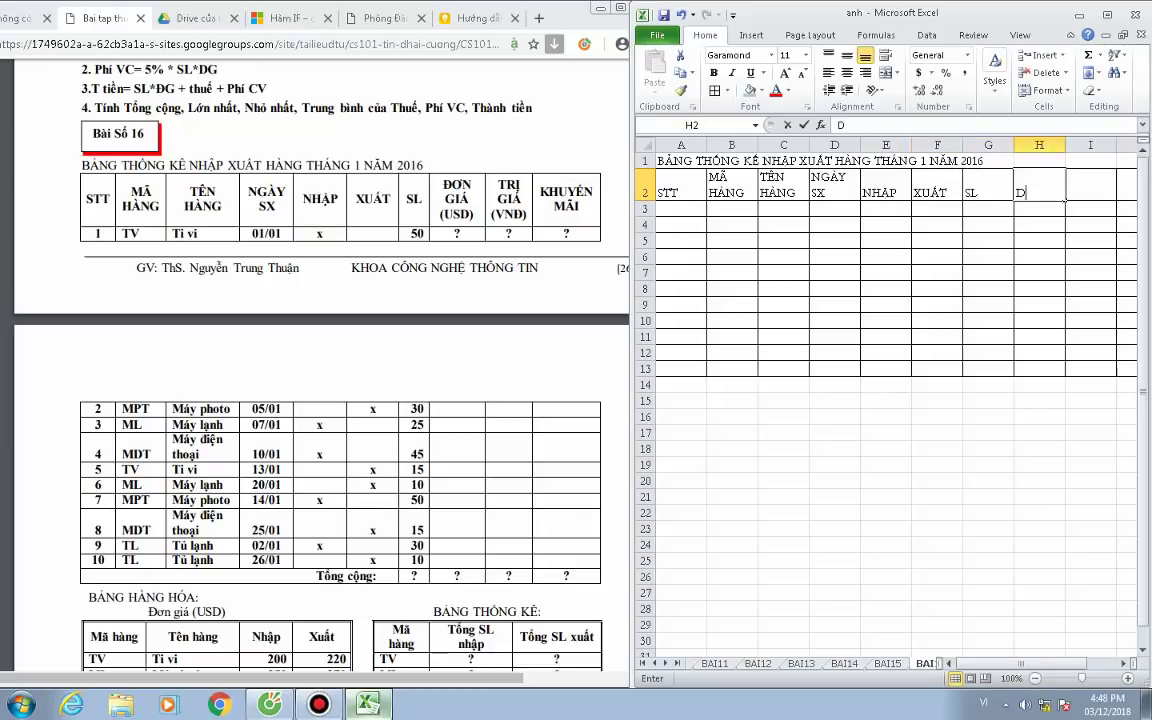
{"action": "type", "text": "ĐƯƠ"}
{"action": "key", "text": "BackSpace"}
{"action": "key", "text": "BackSpace"}
{"action": "type", "text": "Ơ"}
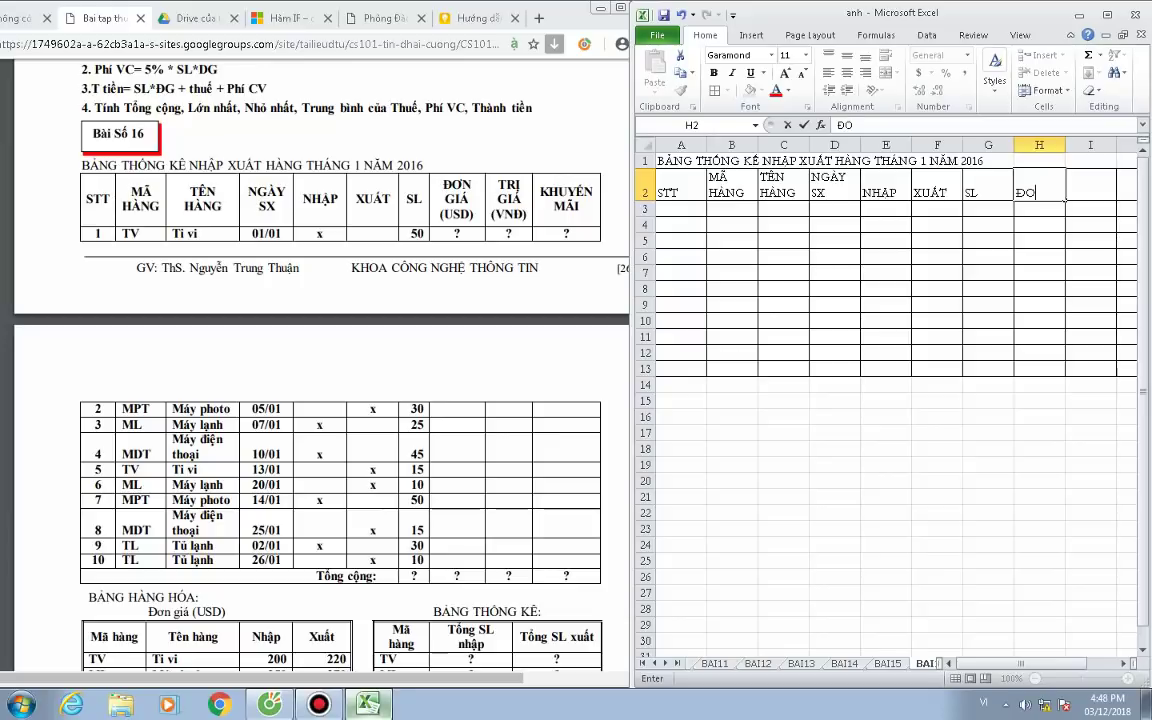
{"action": "type", "text": "N"}
{"action": "key", "text": "alt+Return"}
{"action": "type", "text": "GIÁ"}
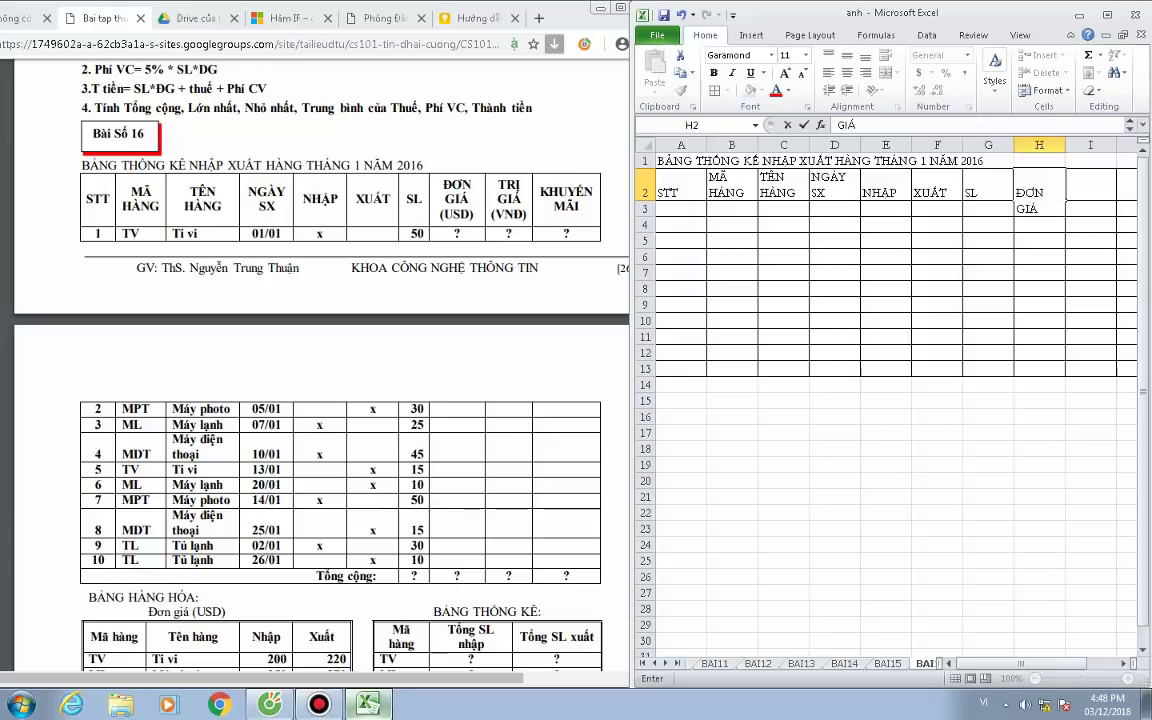
{"action": "key", "text": "alt+Return"}
{"action": "type", "text": "(ÚD"}
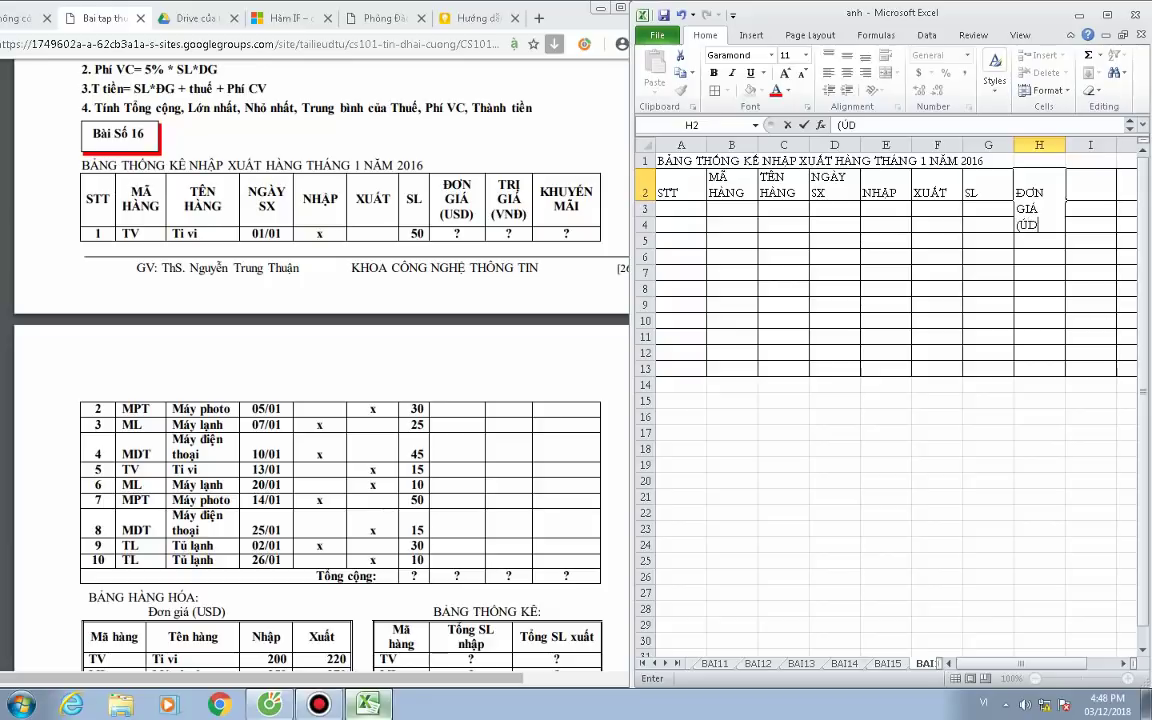
{"action": "key", "text": "BackSpace"}
{"action": "key", "text": "BackSpace"}
{"action": "type", "text": "US"}
{"action": "type", "text": "D)"}
{"action": "key", "text": "Tab"}
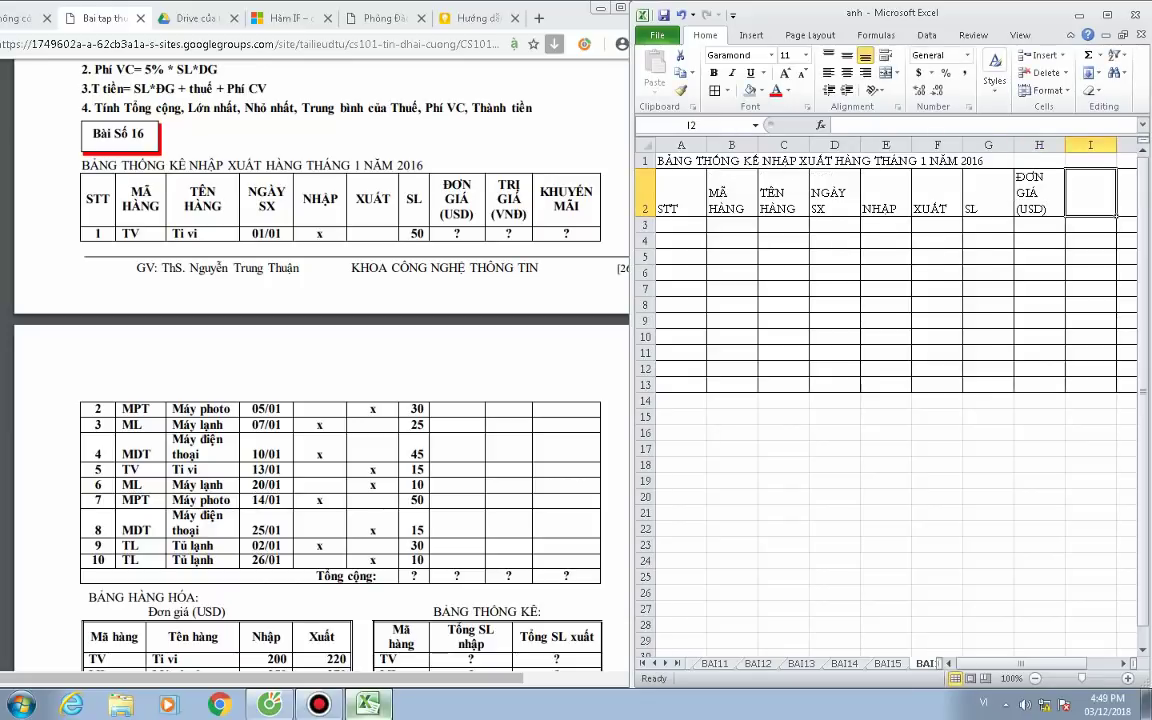
Enter a three-line TRỊ GIÁ (VNĐ) header in I2.
{"action": "type", "text": "TR"}
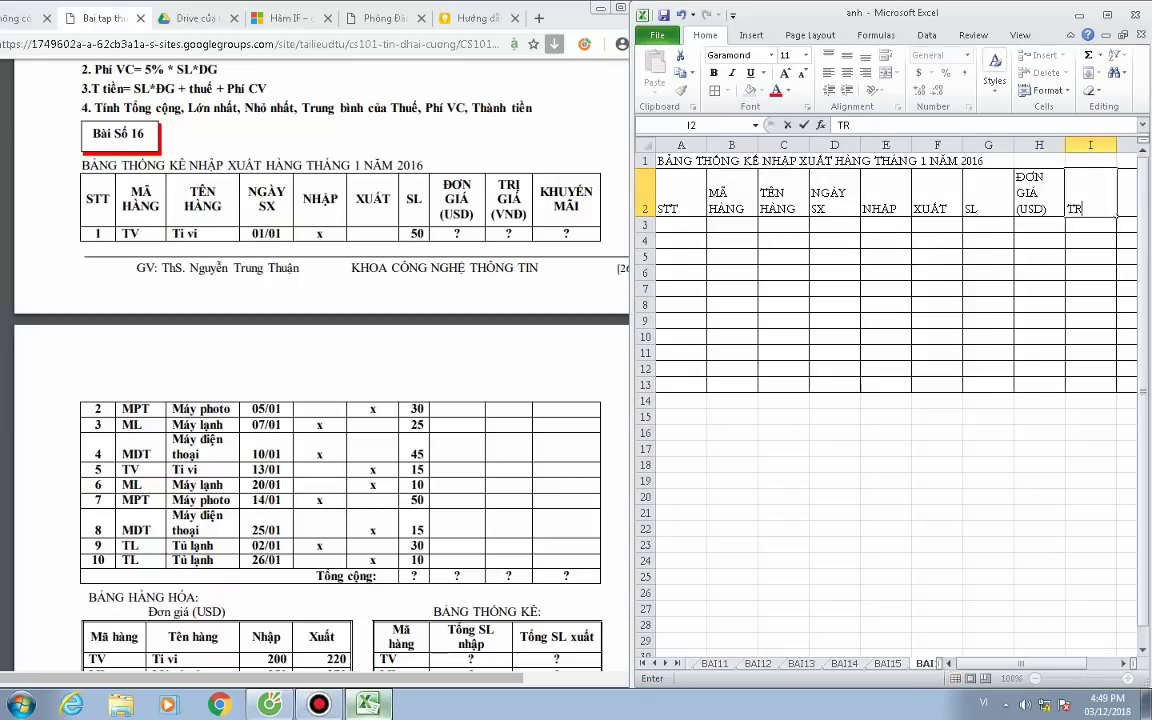
{"action": "type", "text": "I"}
{"action": "type", "text": " GIÁ\\"}
{"action": "key", "text": "BackSpace"}
{"action": "key", "text": "BackSpace"}
{"action": "key", "text": "BackSpace"}
{"action": "key", "text": "BackSpace"}
{"action": "key", "text": "BackSpace"}
{"action": "key", "text": "BackSpace"}
{"action": "key", "text": "Return"}
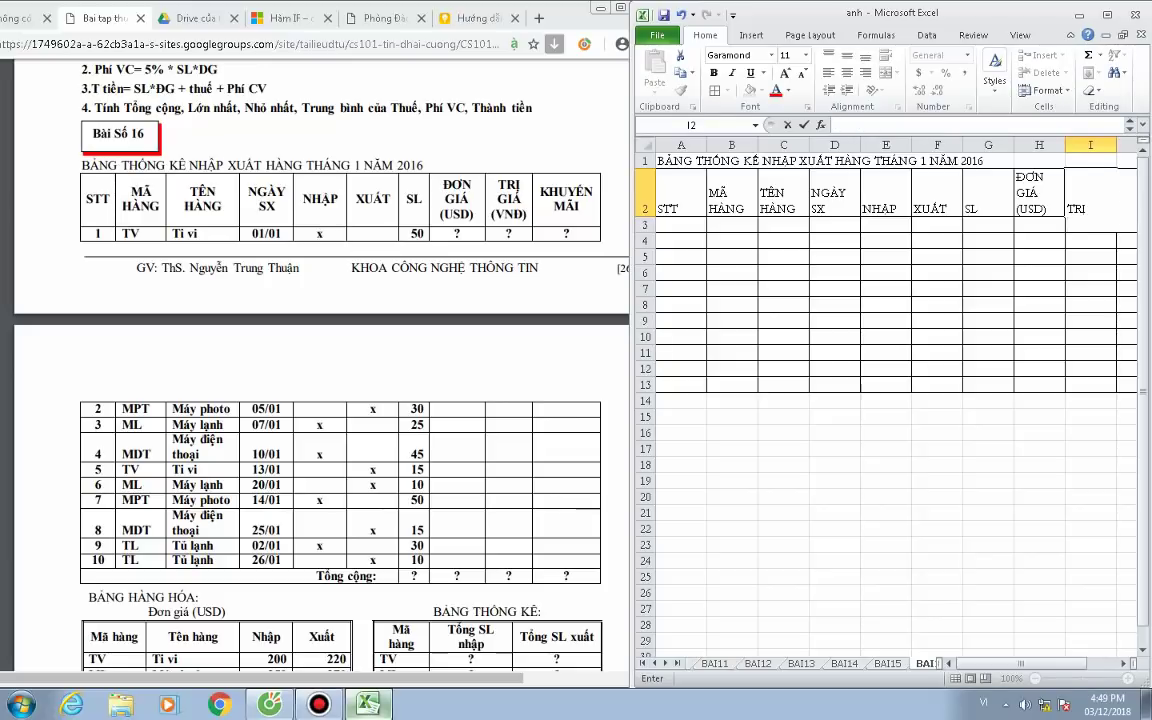
{"action": "type", "text": "GIÁ"}
{"action": "left_click", "coordinate": [885, 225]}
{"action": "left_click", "coordinate": [1090, 193]}
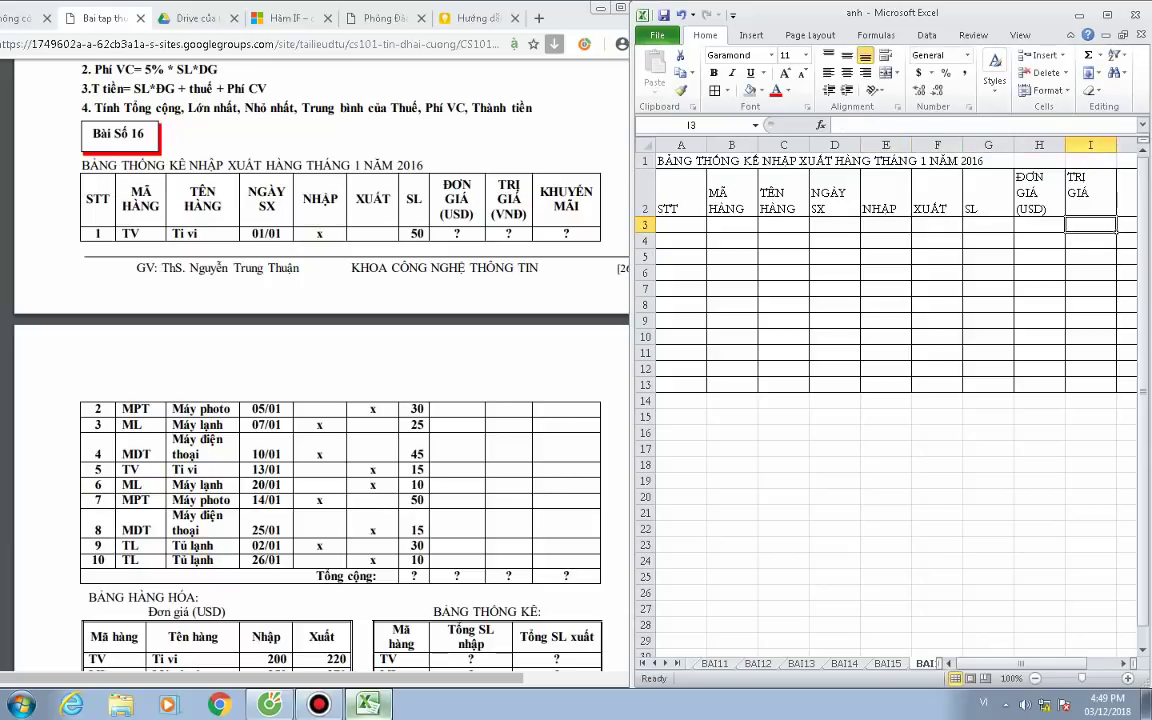
{"action": "double_click", "coordinate": [1090, 193]}
{"action": "double_click", "coordinate": [1078, 193]}
{"action": "key", "text": "End"}
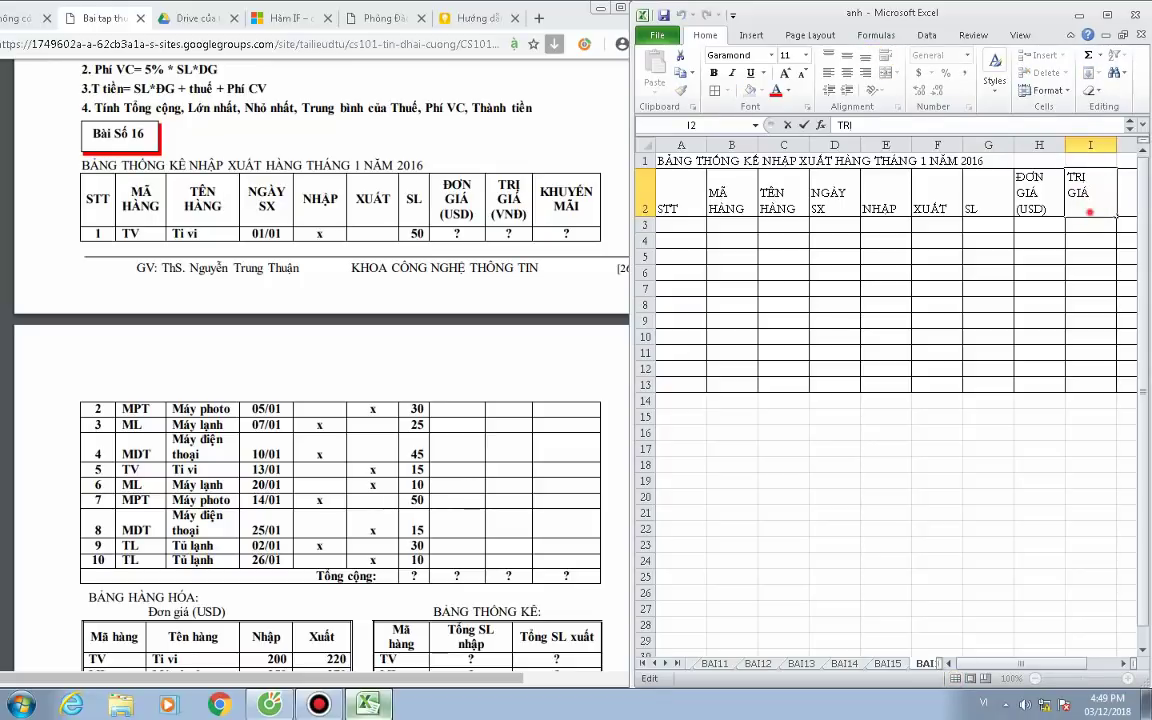
{"action": "key", "text": "alt+Return"}
{"action": "type", "text": "("}
{"action": "type", "text": "VNĐ"}
{"action": "type", "text": ")"}
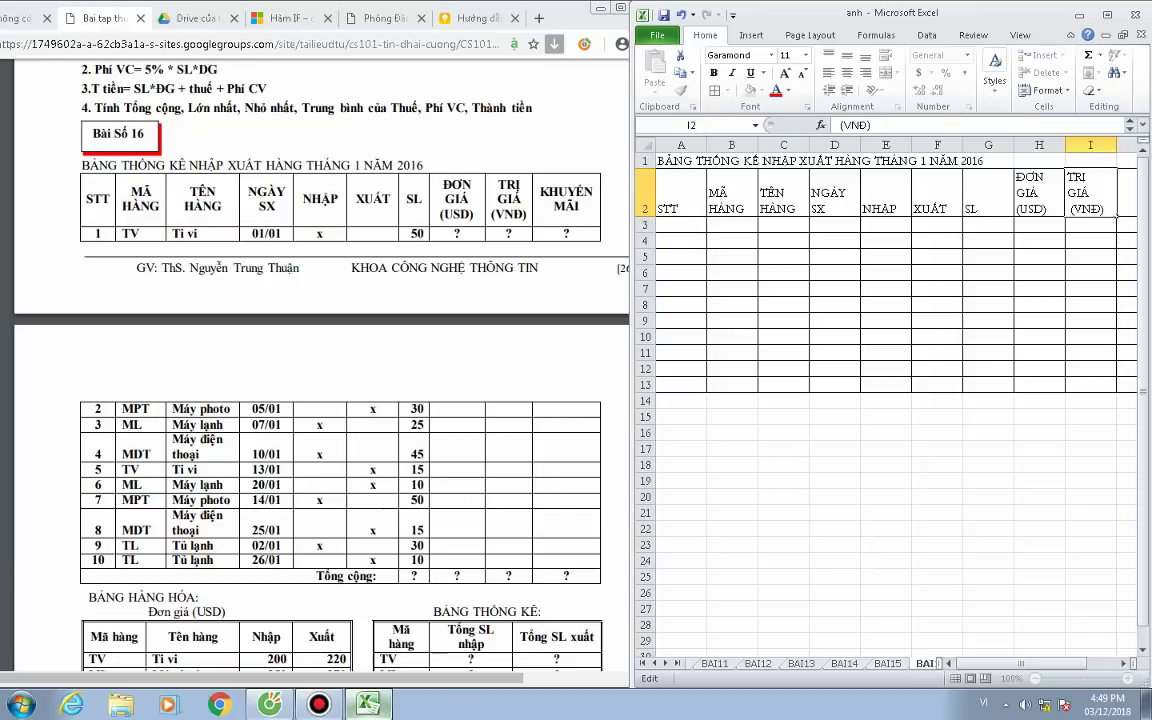
{"action": "key", "text": "Tab"}
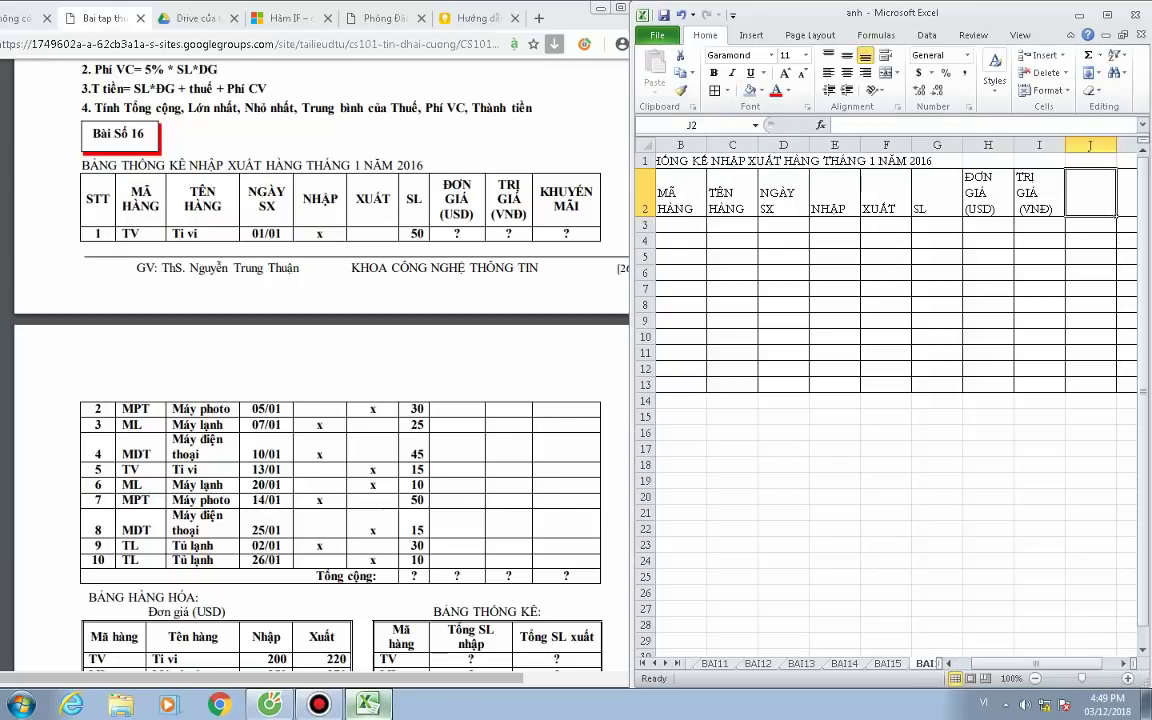
Enter a two-line KHUYẾN MÃI header in J2.
{"action": "key", "text": "alt+Return"}
{"action": "type", "text": "KH"}
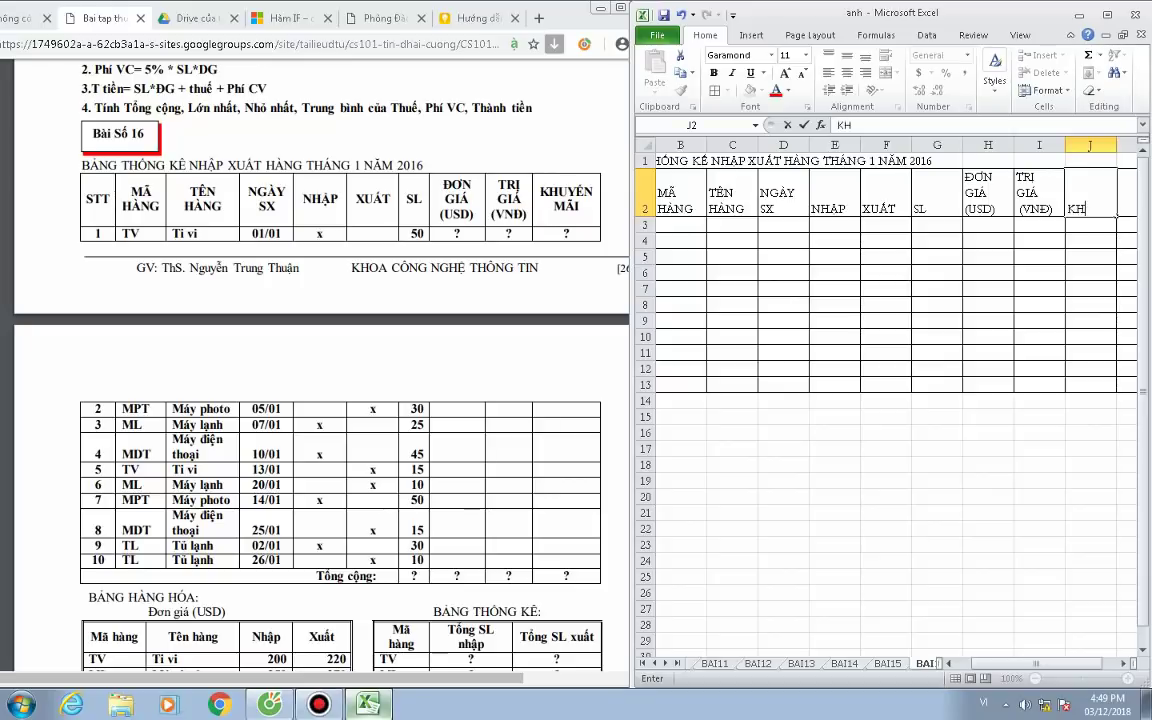
{"action": "type", "text": "UYẾN"}
{"action": "key", "text": "alt+Return"}
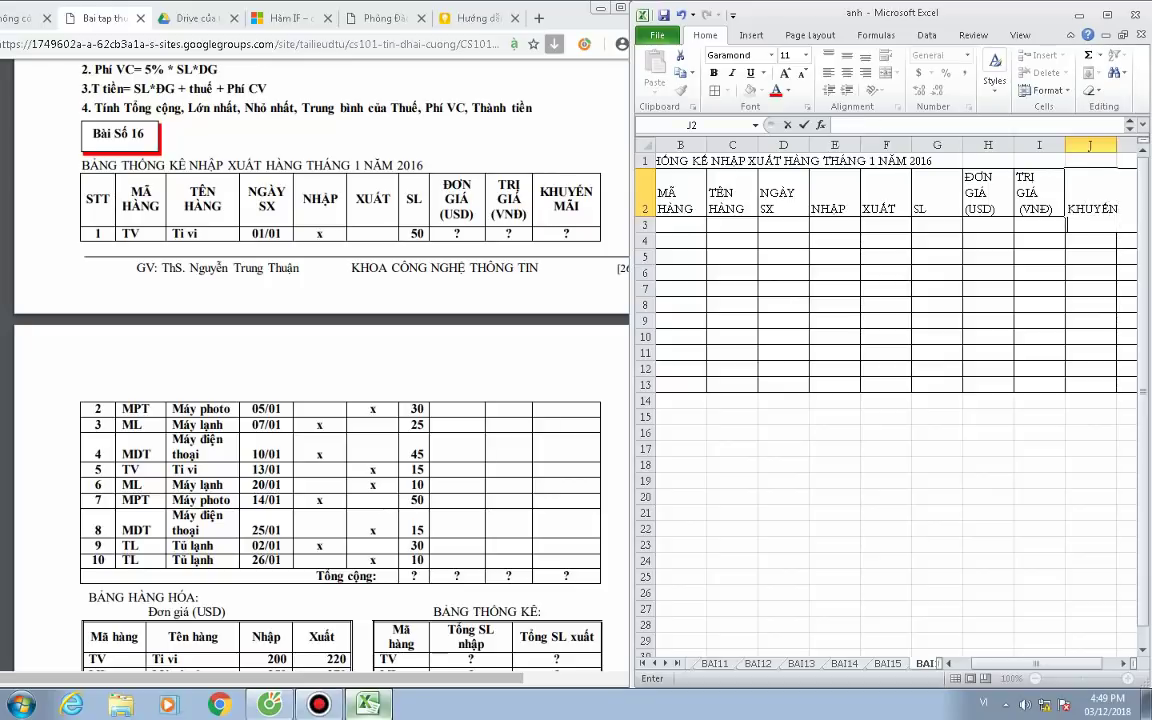
{"action": "type", "text": "MÃI"}
{"action": "key", "text": "Tab"}
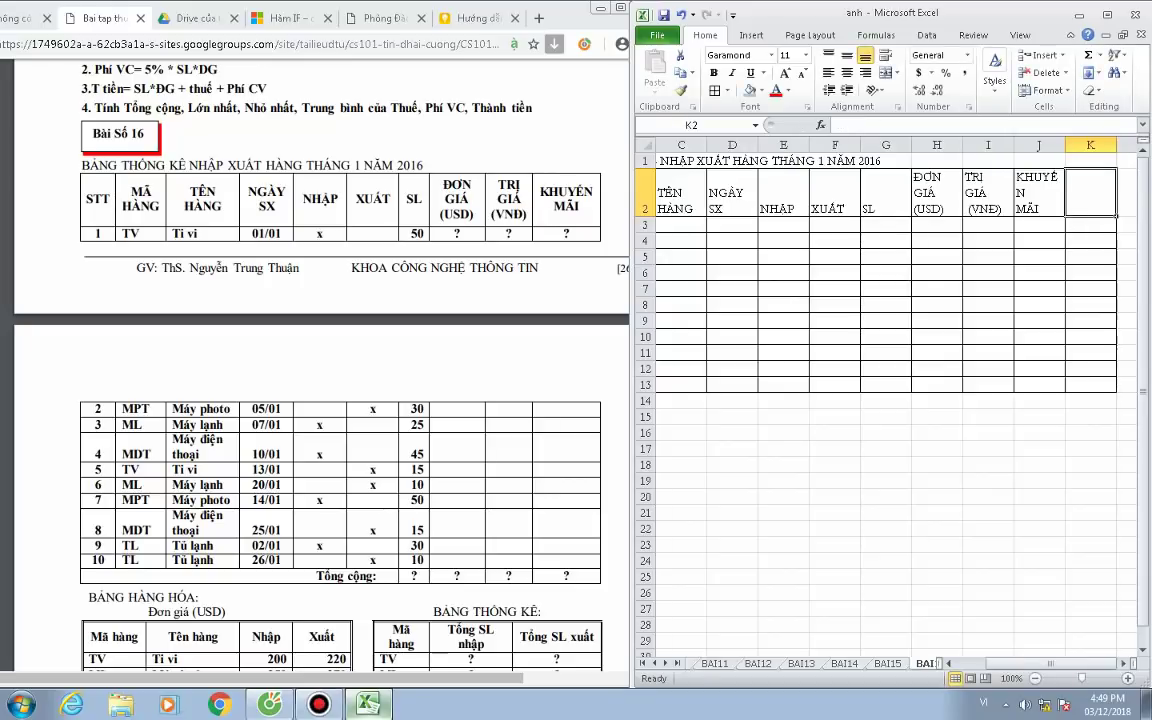
{"action": "left_click", "coordinate": [1087, 237]}
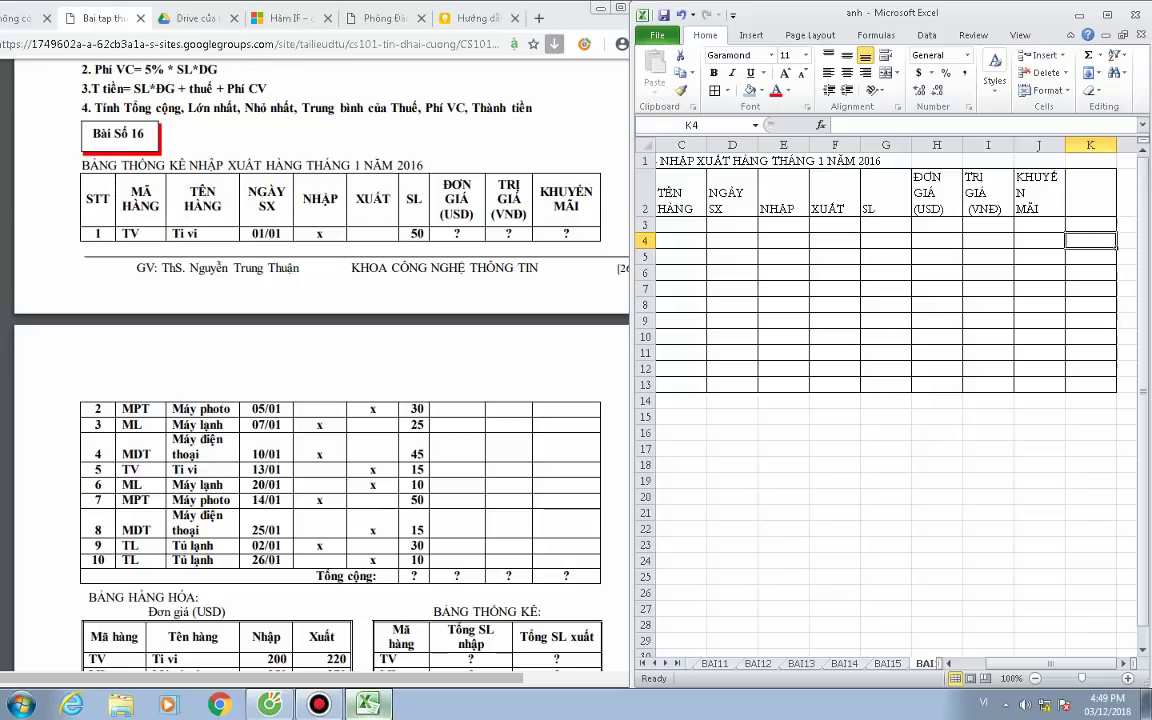
Maximize the anh workbook and bring columns A and B of the BAI16 table into view.
{"action": "left_click", "coordinate": [988, 464]}
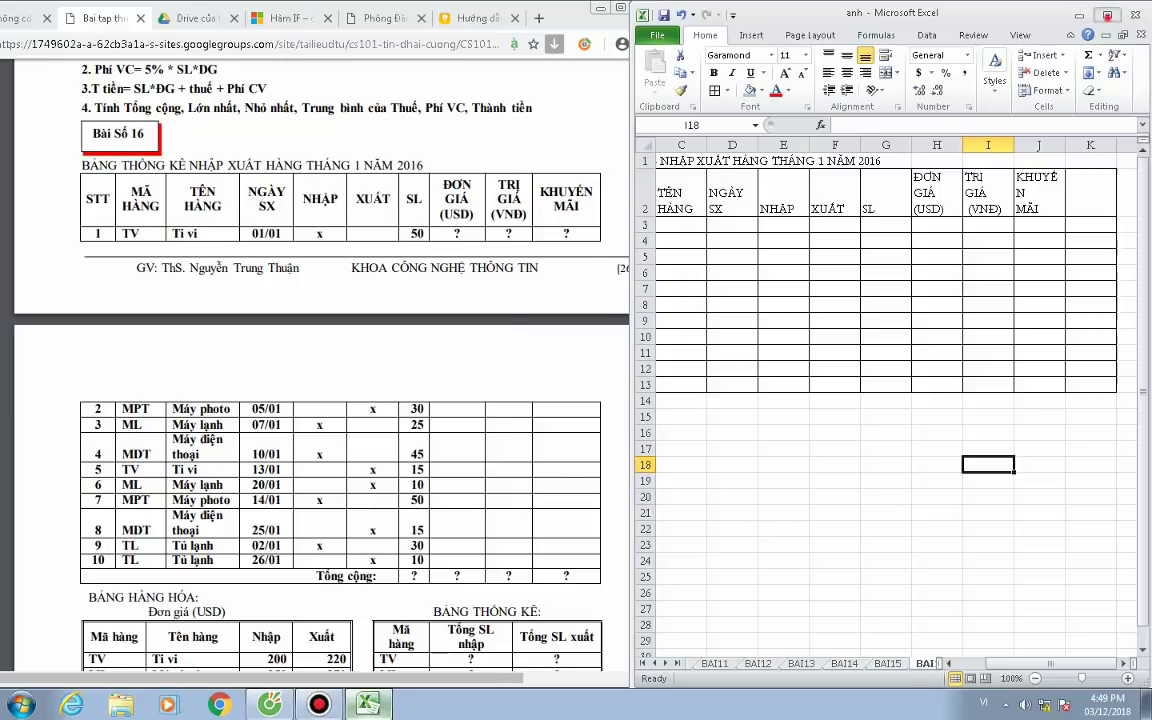
{"action": "double_click", "coordinate": [998, 12]}
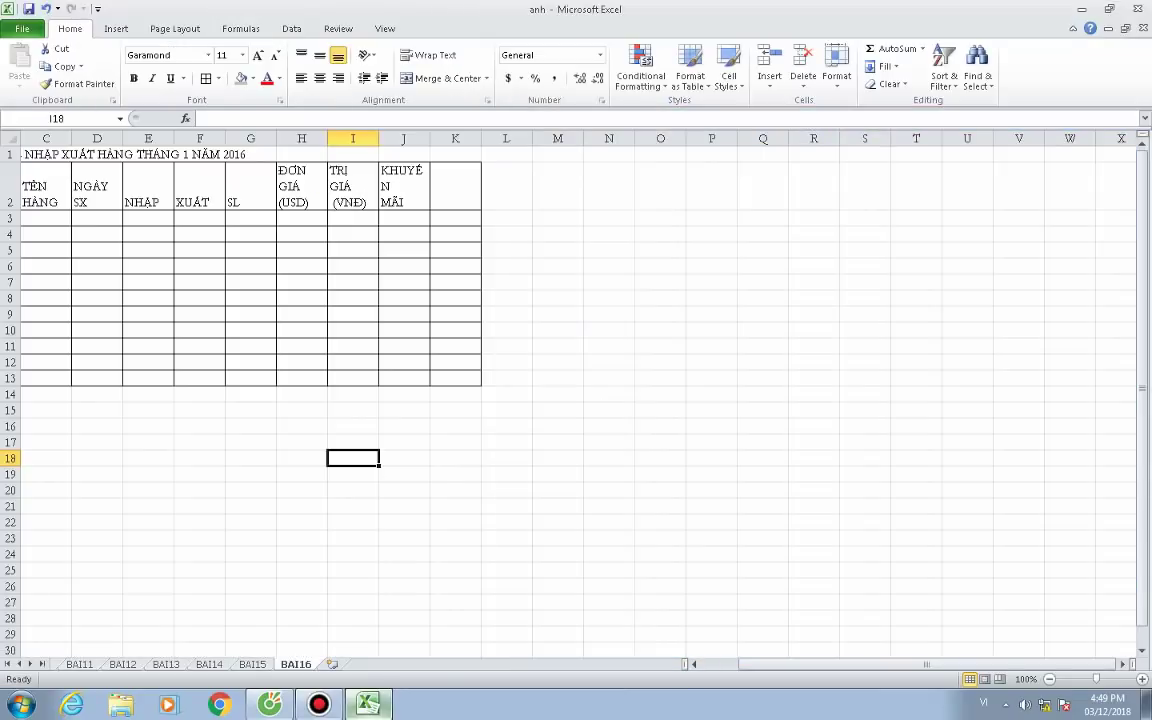
{"action": "left_click", "coordinate": [368, 300]}
{"action": "key", "text": "Left"}
{"action": "key", "text": "Left"}
{"action": "key", "text": "Left"}
{"action": "key", "text": "Left"}
{"action": "key", "text": "Left"}
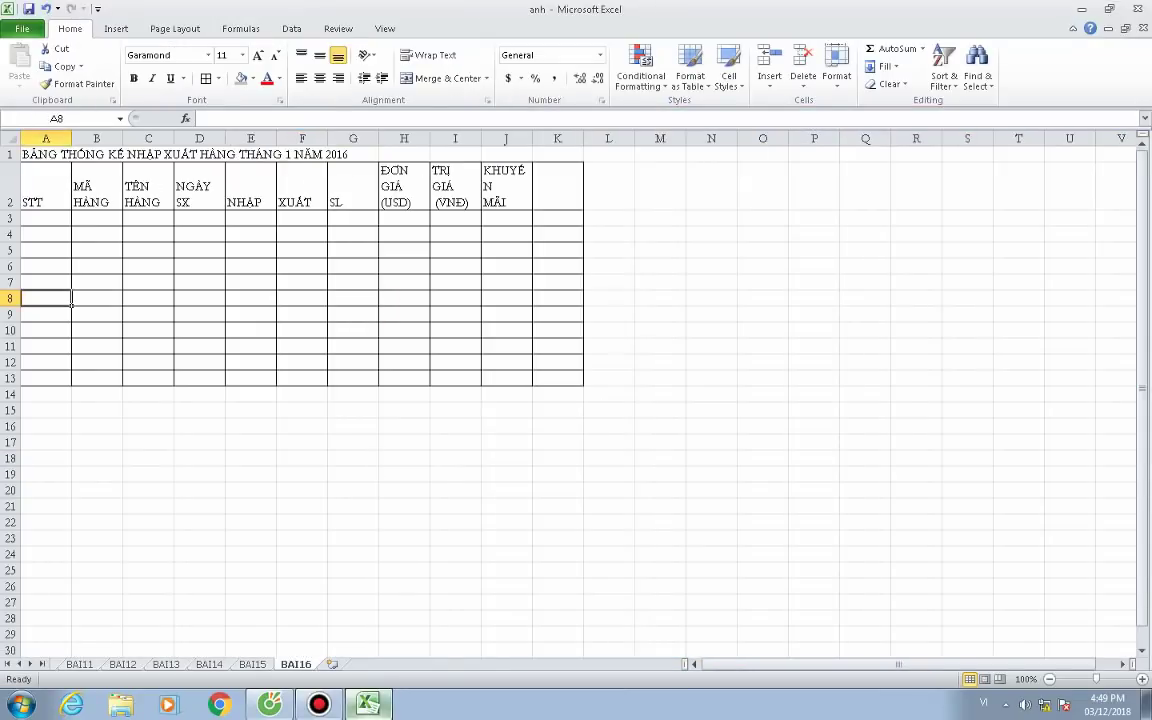
{"action": "key", "text": "Right"}
{"action": "key", "text": "Right"}
{"action": "key", "text": "Right"}
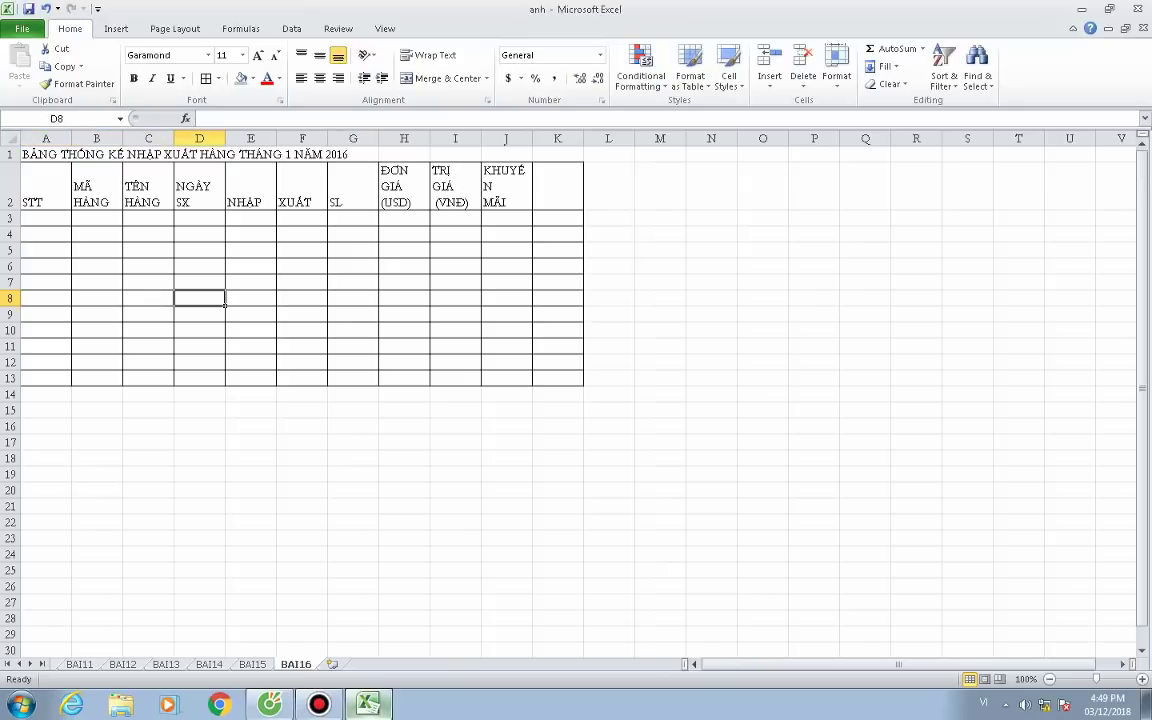
{"action": "key", "text": "Right"}
{"action": "key", "text": "Right"}
{"action": "key", "text": "Right"}
{"action": "key", "text": "Right"}
{"action": "key", "text": "Right"}
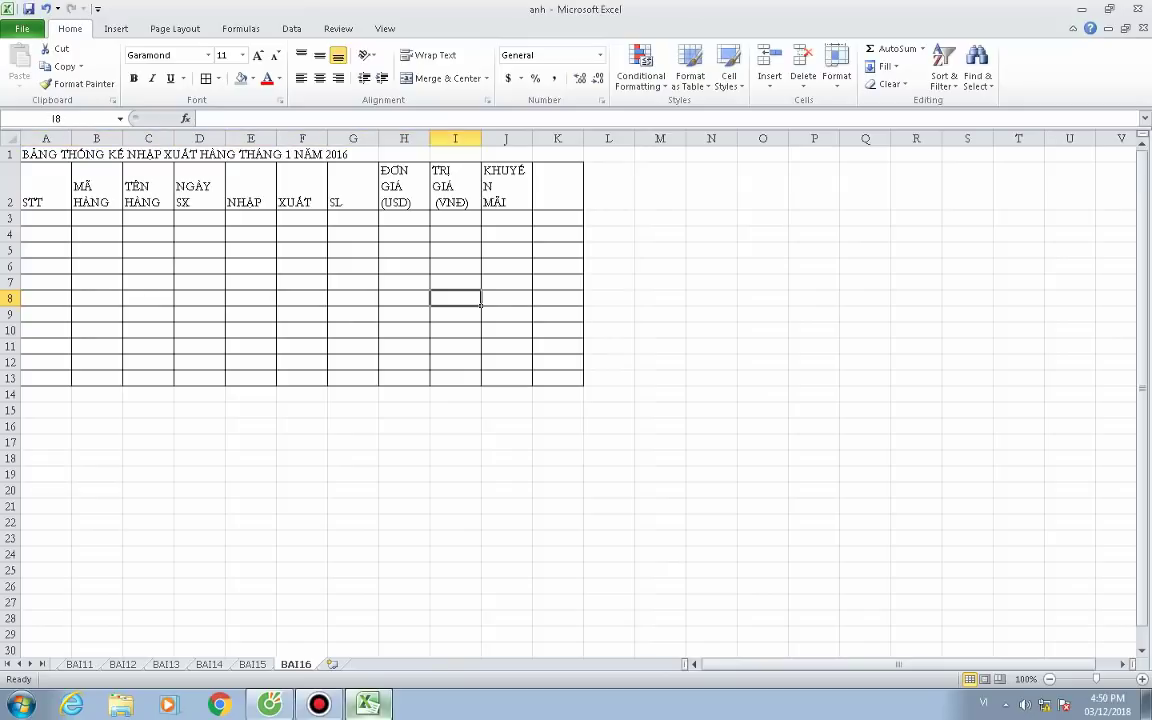
{"action": "key", "text": "Right"}
Remove all borders from the empty column K range K2:K13.
{"action": "left_click_drag", "start_coordinate": [545, 175], "coordinate": [557, 378]}
{"action": "left_click", "coordinate": [218, 78]}
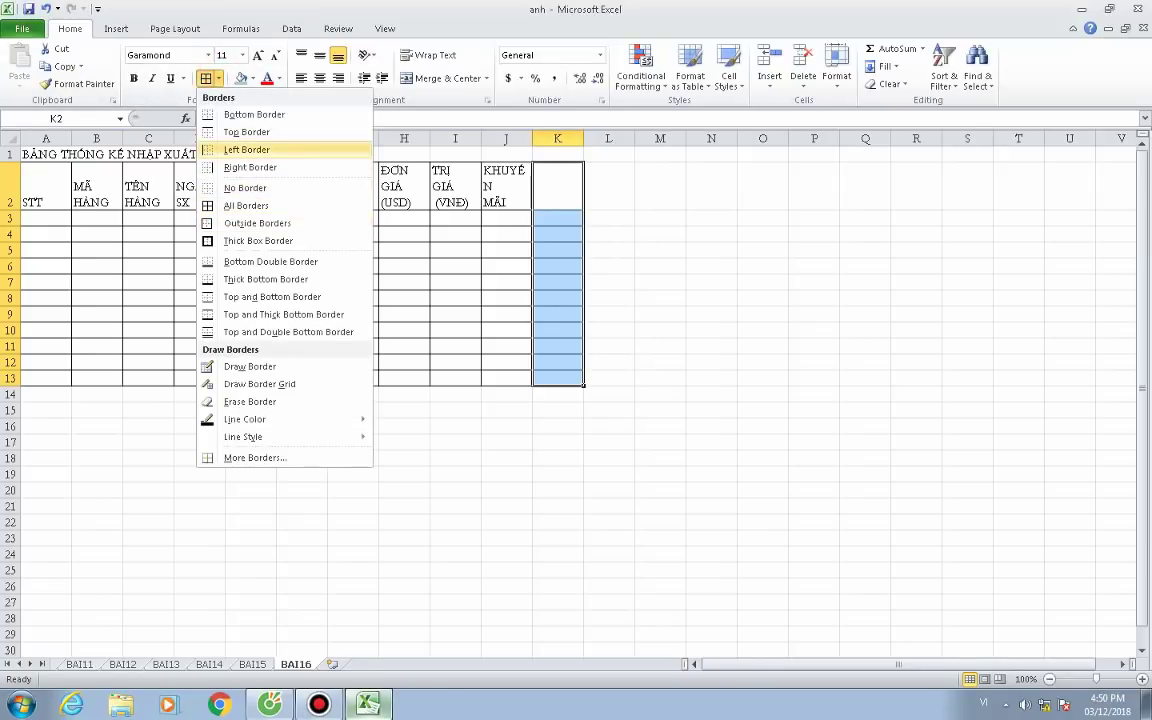
{"action": "left_click", "coordinate": [245, 188]}
{"action": "left_click", "coordinate": [866, 378]}
{"action": "left_click", "coordinate": [557, 297]}
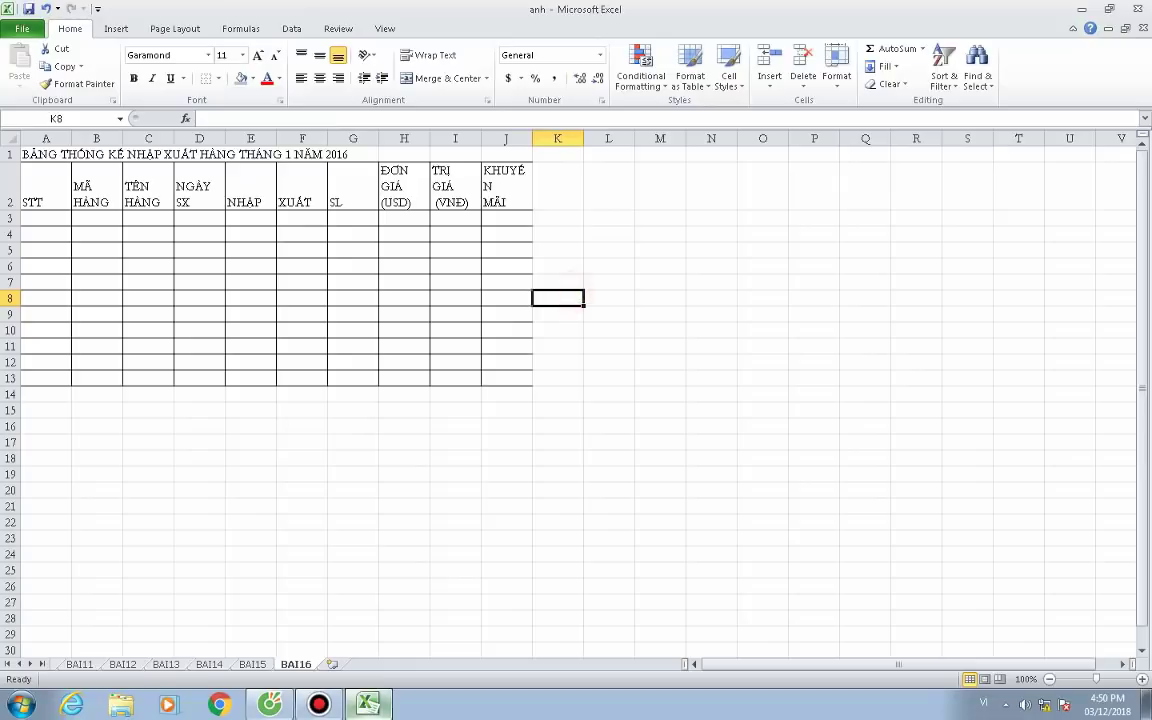
Give the KHUYẾN MÃI column J2:J13 an outside border.
{"action": "left_click_drag", "start_coordinate": [507, 175], "coordinate": [507, 378]}
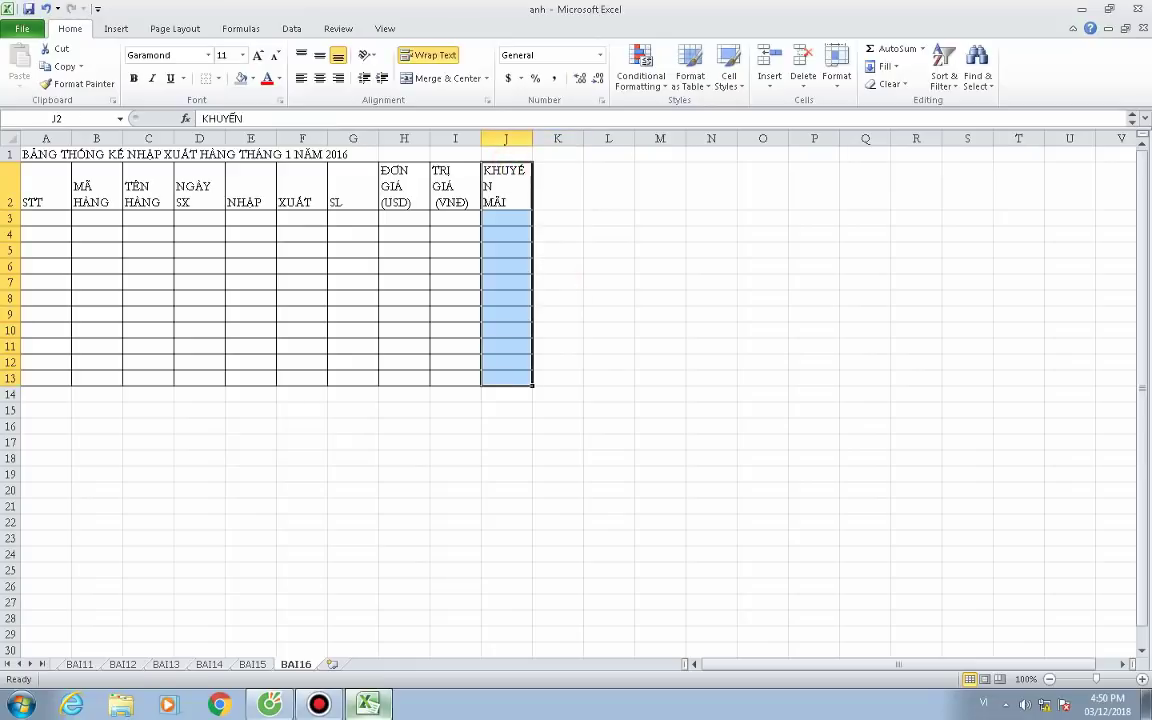
{"action": "left_click", "coordinate": [214, 78]}
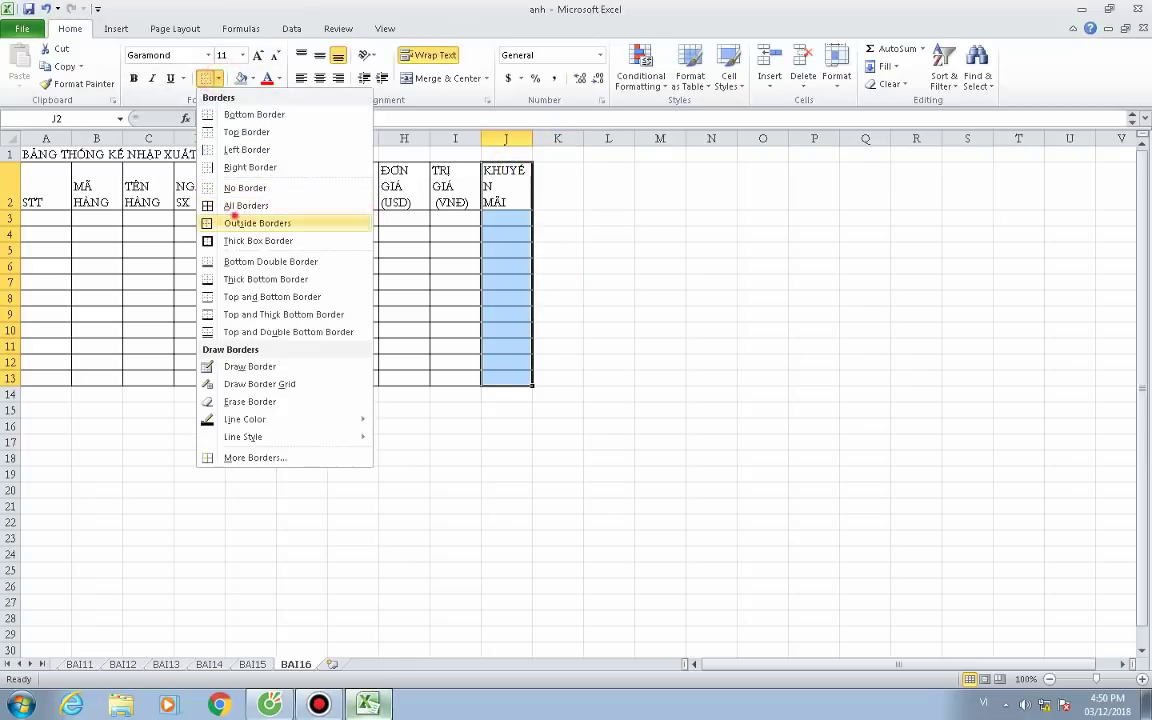
{"action": "left_click", "coordinate": [240, 221]}
{"action": "left_click", "coordinate": [865, 343]}
{"action": "left_click", "coordinate": [660, 394]}
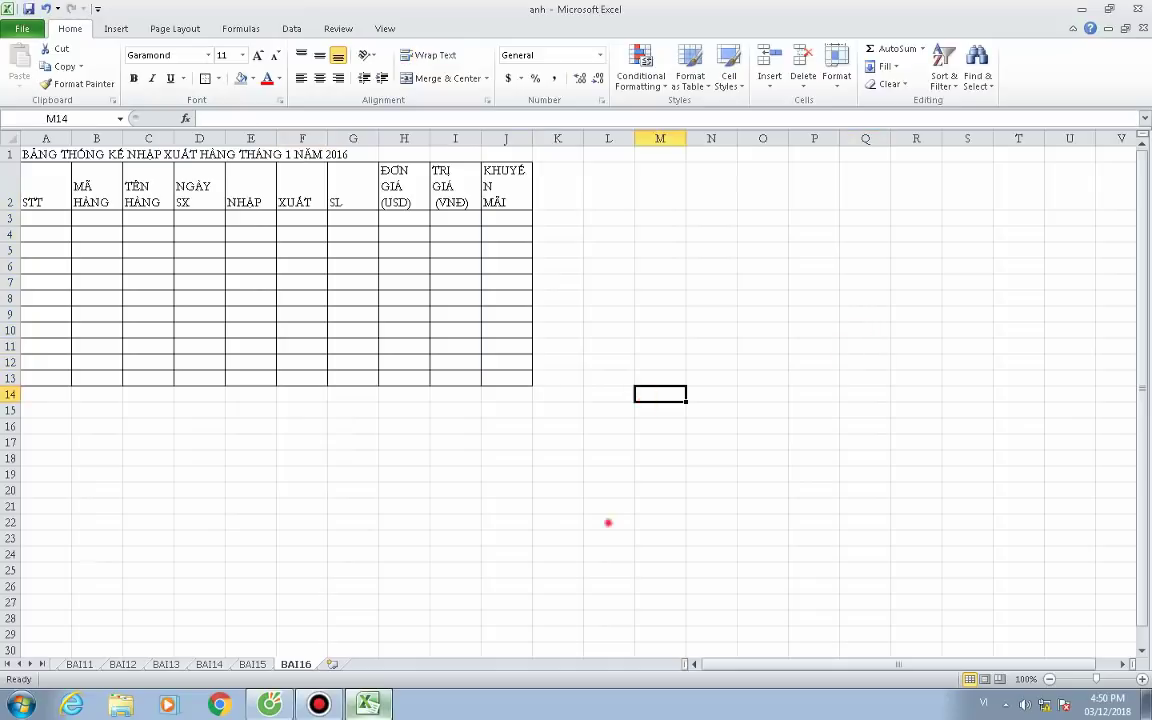
{"action": "left_click", "coordinate": [608, 522]}
{"action": "left_click", "coordinate": [763, 364]}
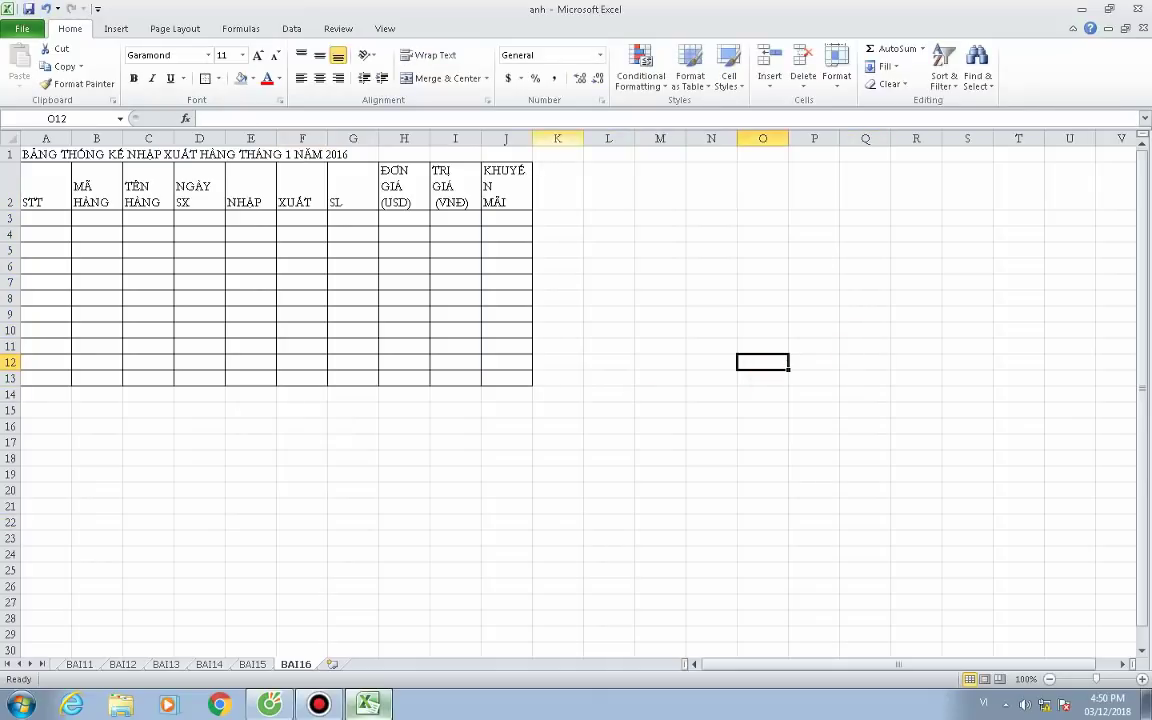
Correct the KHUYẾN MÃI header text and widen column J so it fits on two lines.
{"action": "left_click_drag", "start_coordinate": [532, 137], "coordinate": [528, 137]}
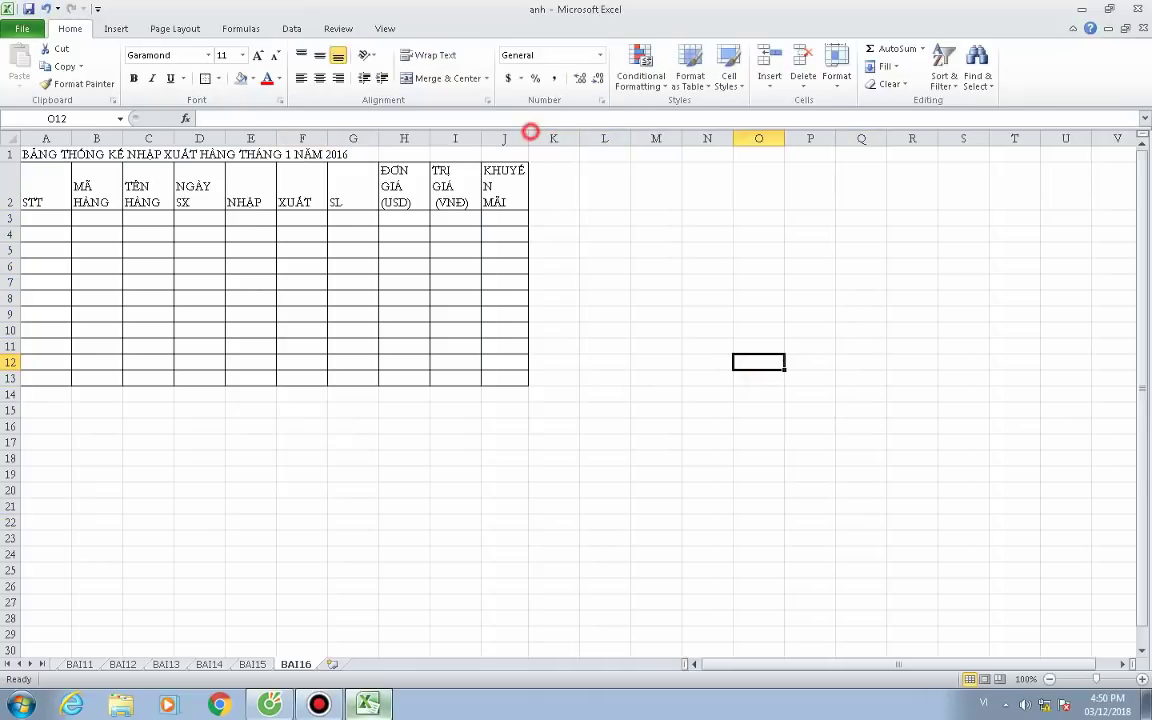
{"action": "left_click", "coordinate": [522, 172]}
{"action": "double_click", "coordinate": [504, 185]}
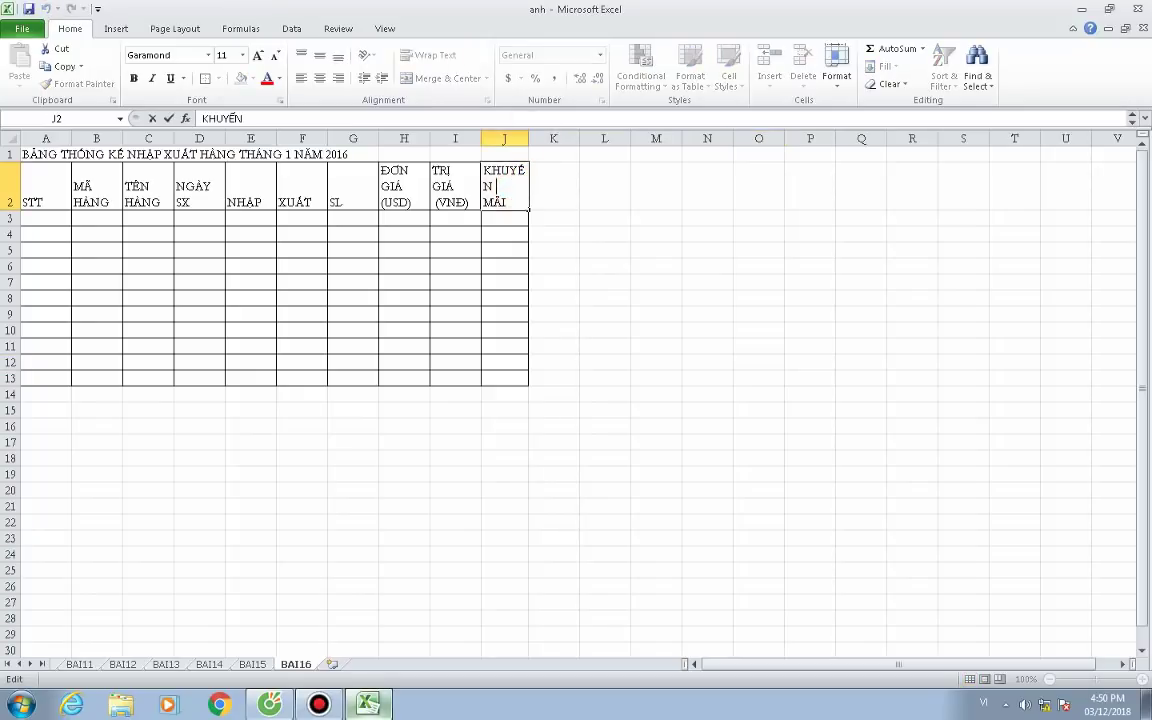
{"action": "key", "text": "BackSpace"}
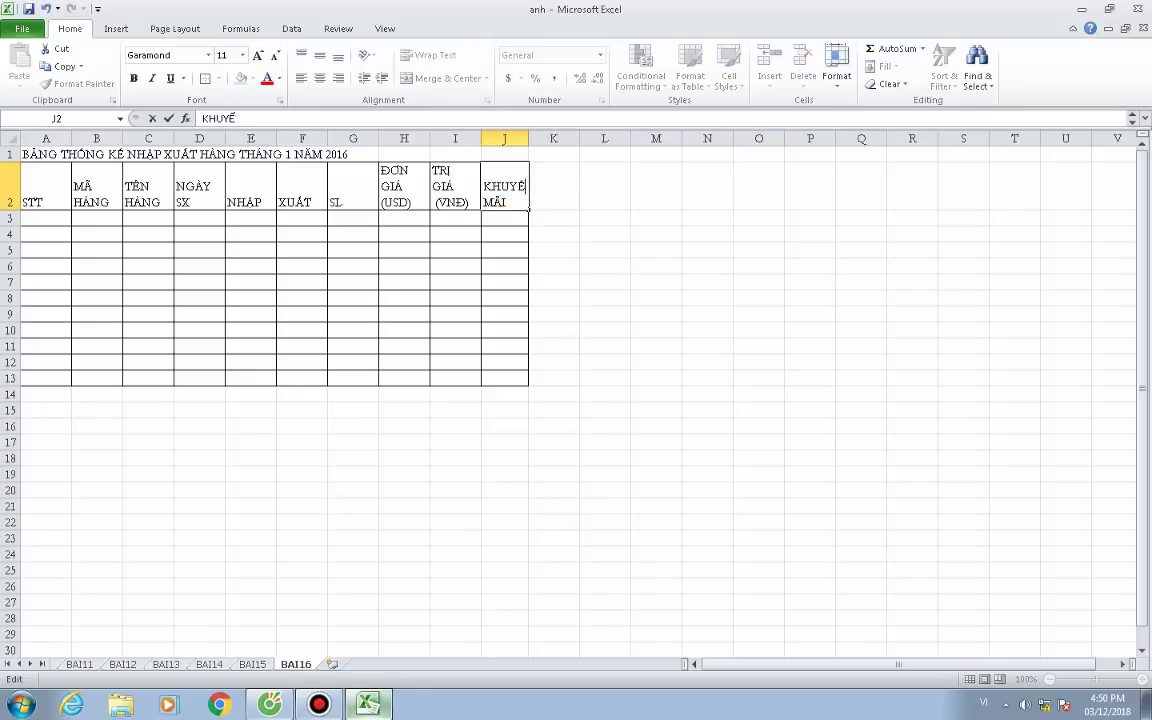
{"action": "type", "text": "N"}
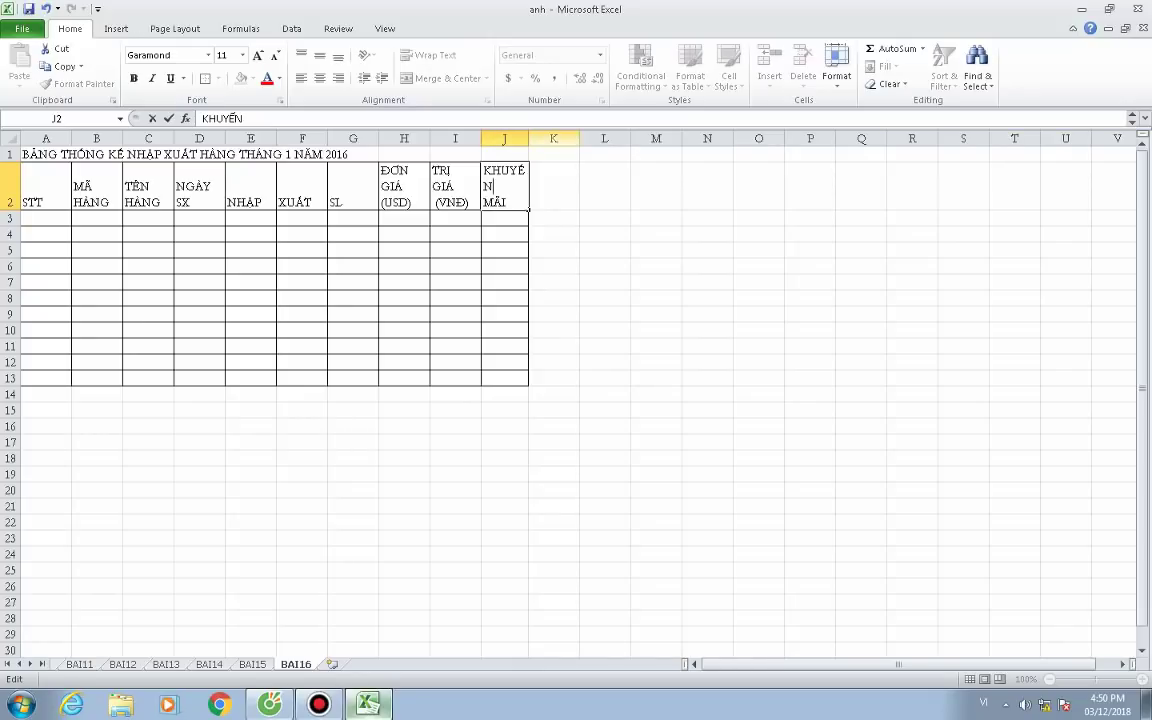
{"action": "left_click", "coordinate": [526, 138]}
{"action": "left_click_drag", "start_coordinate": [529, 138], "coordinate": [552, 138]}
Widen column I and fill the STT column A3:A13 with the series 1 to 11.
{"action": "left_click", "coordinate": [660, 232]}
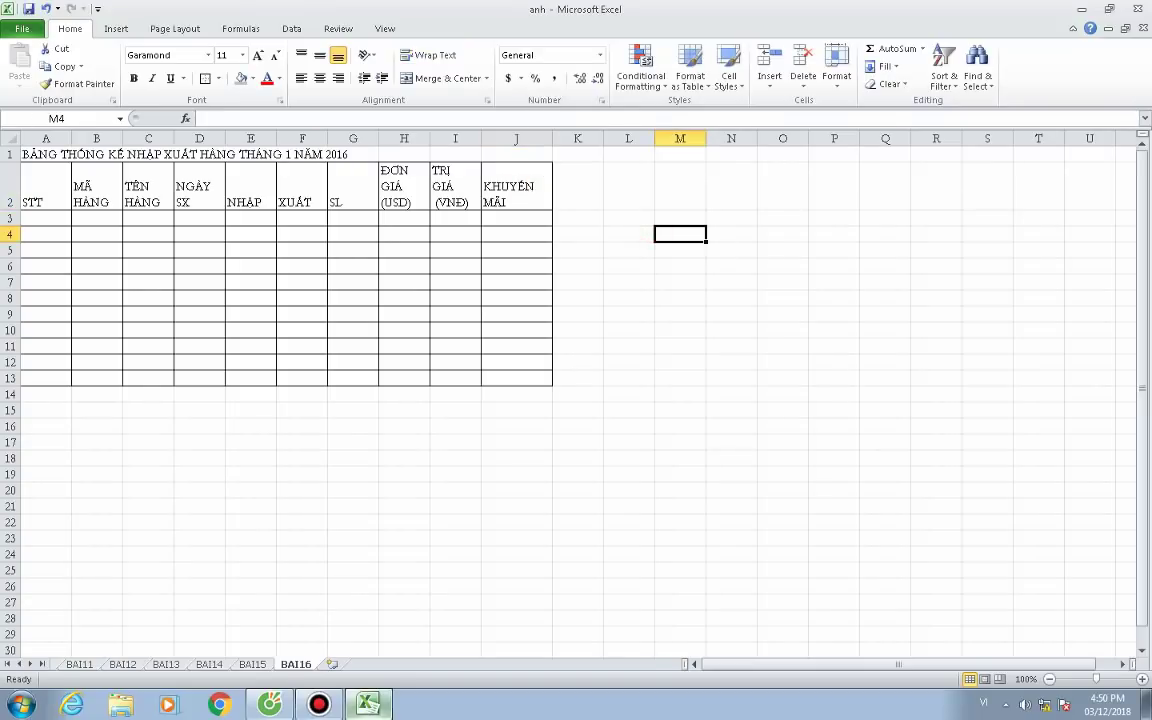
{"action": "left_click_drag", "start_coordinate": [481, 138], "coordinate": [494, 138]}
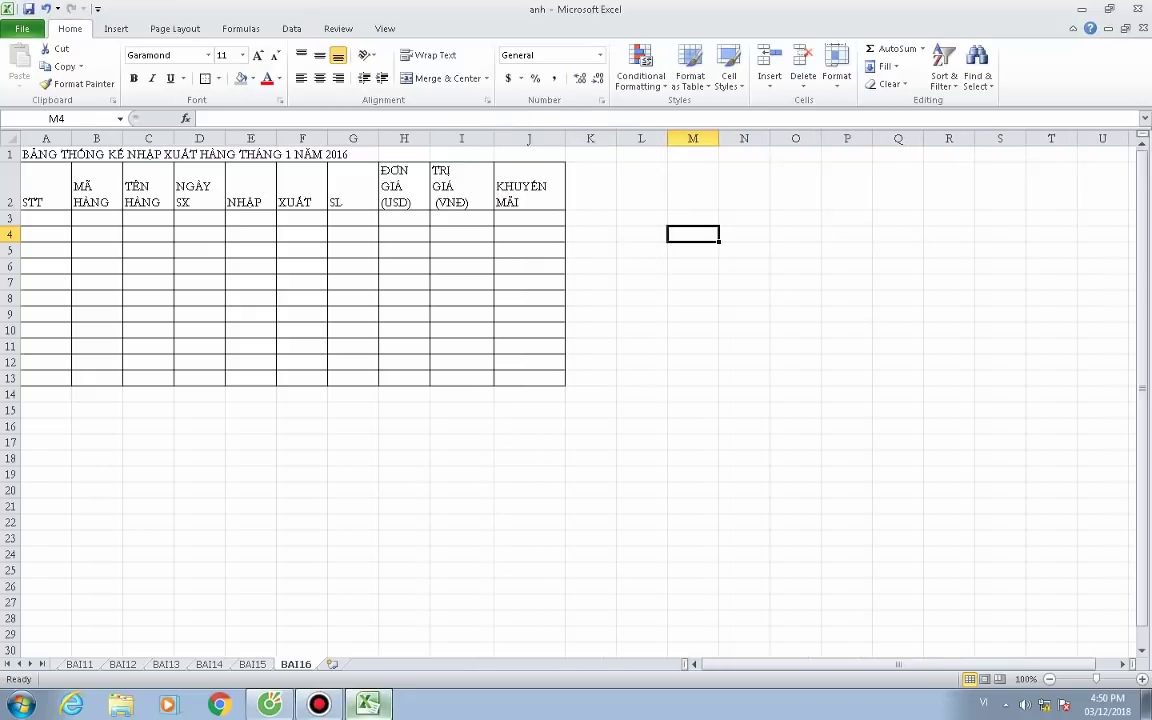
{"action": "left_click", "coordinate": [52, 233]}
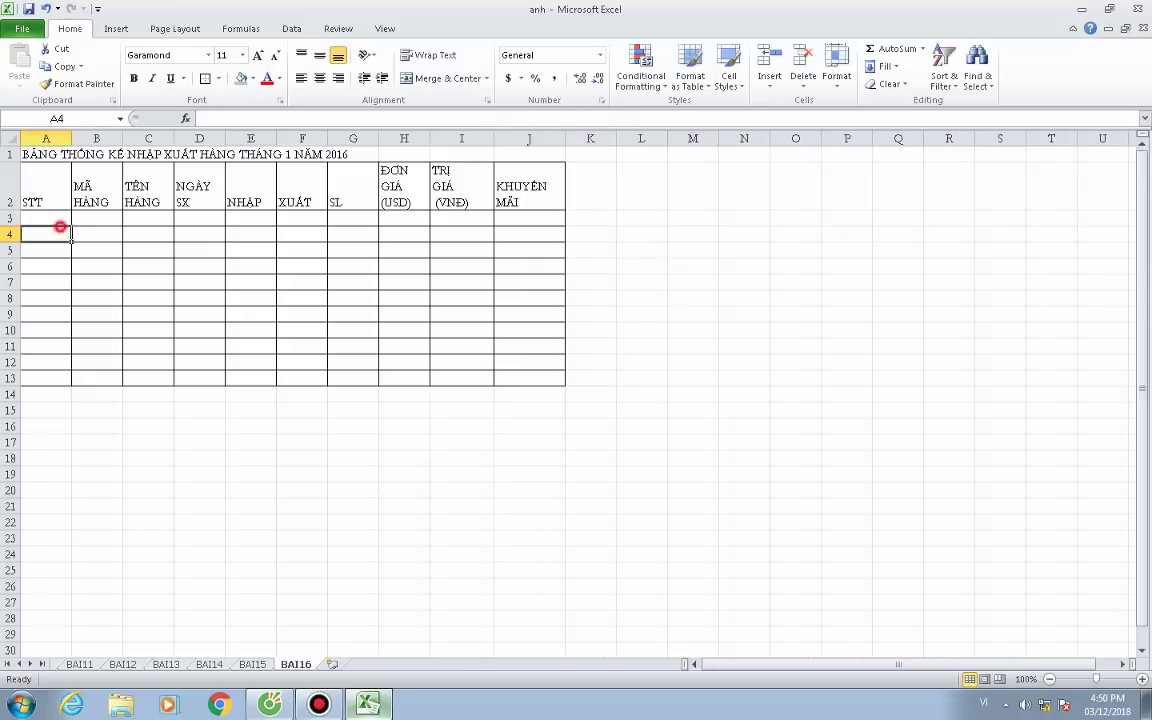
{"action": "left_click", "coordinate": [38, 218]}
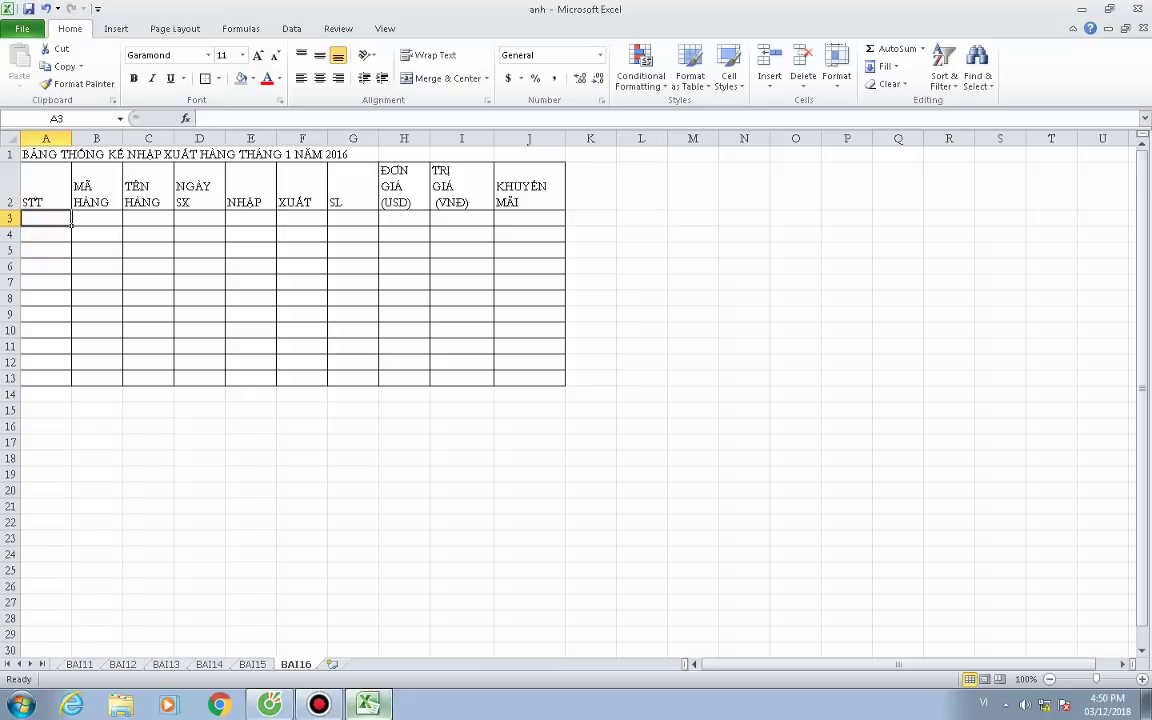
{"action": "type", "text": "1"}
{"action": "left_click_drag", "start_coordinate": [72, 225], "coordinate": [74, 386]}
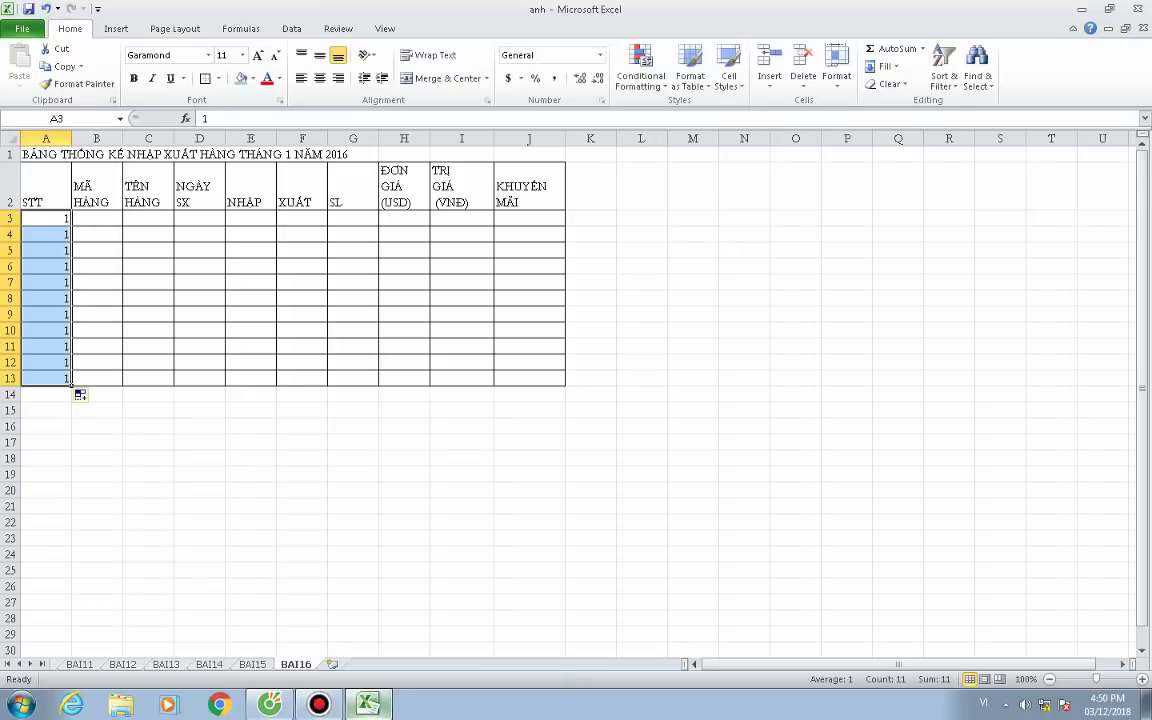
{"action": "left_click", "coordinate": [84, 397]}
{"action": "left_click", "coordinate": [112, 433]}
{"action": "key", "text": "alt+Tab"}
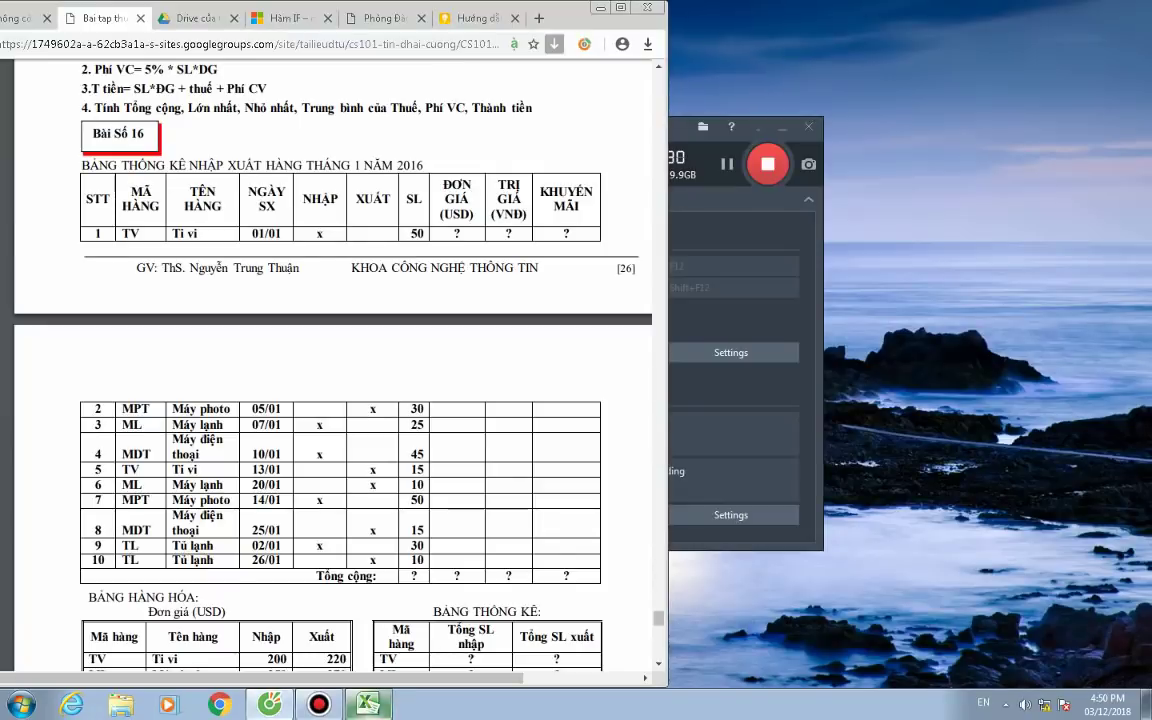
{"action": "scroll", "coordinate": [330, 360], "scroll_direction": "down", "scroll_amount": 3}
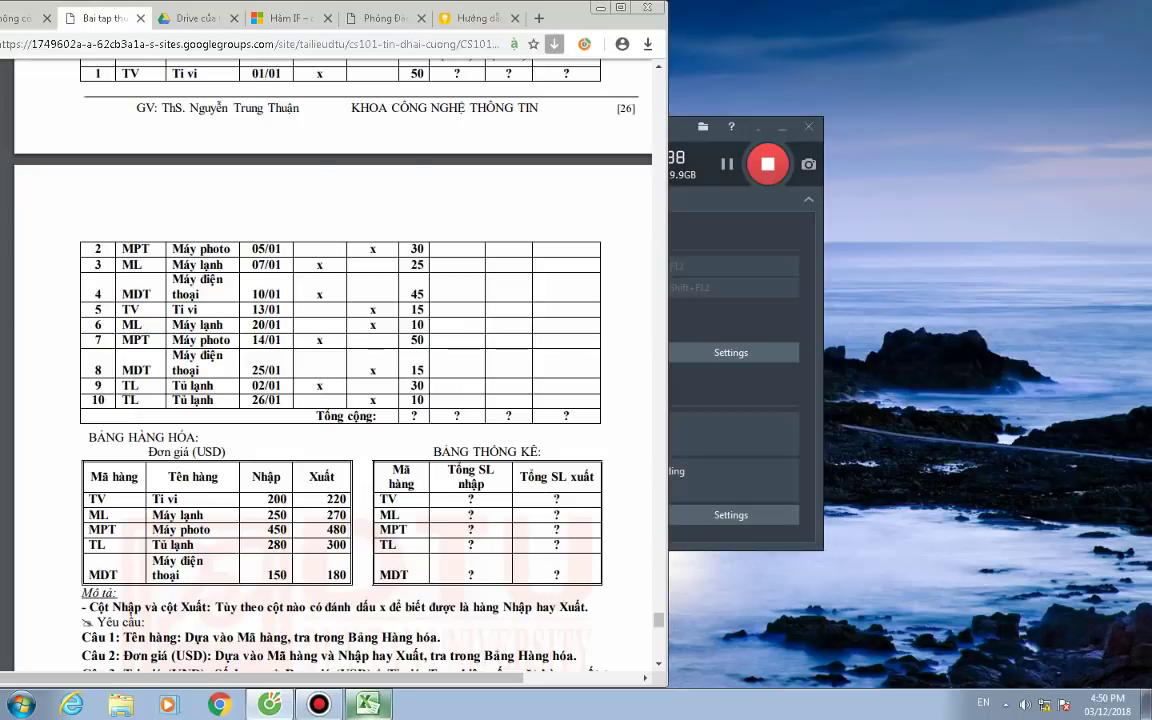
{"action": "scroll", "coordinate": [330, 360], "scroll_direction": "up", "scroll_amount": 3}
{"action": "scroll", "coordinate": [330, 400], "scroll_direction": "down", "scroll_amount": 2}
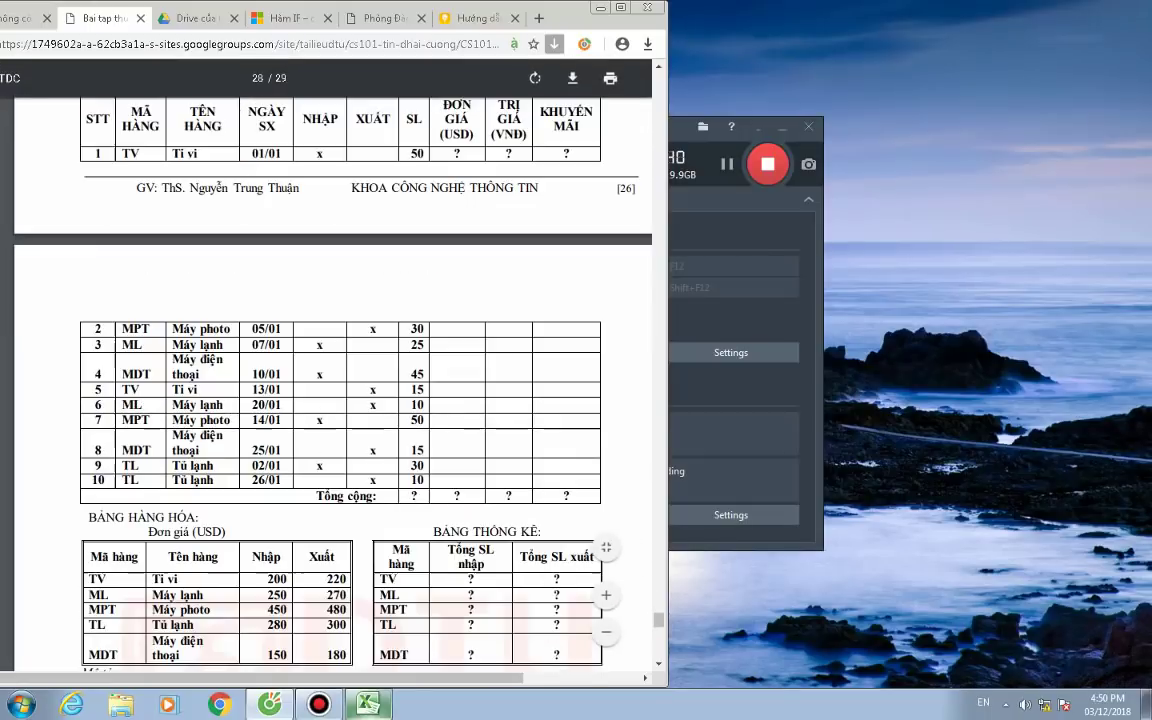
{"action": "key", "text": "alt+Tab"}
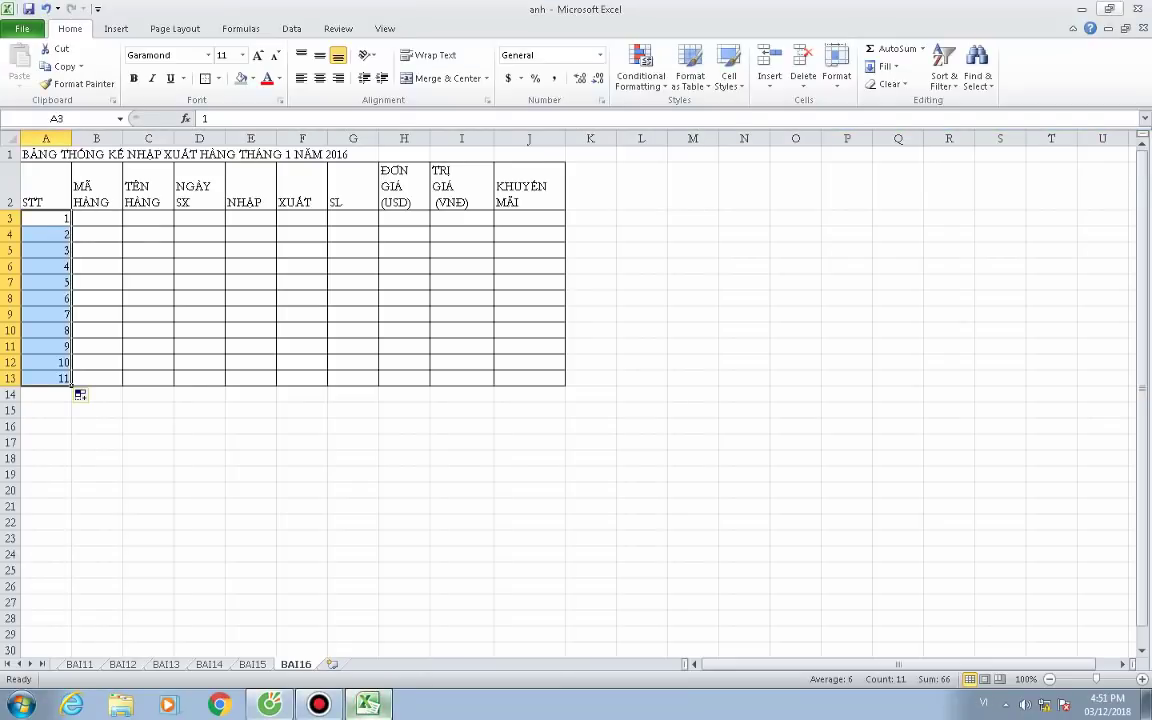
Snap Excel to the right half and enter item codes TV in B3 and MPT in B4.
{"action": "key", "text": "super+Right"}
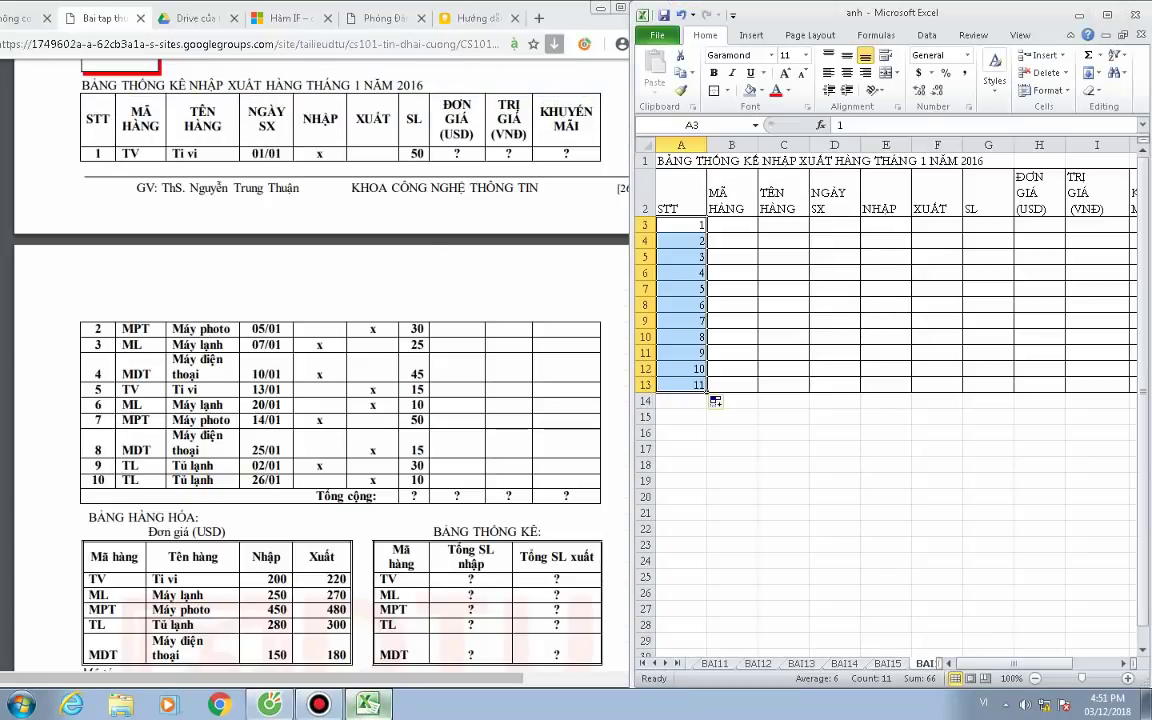
{"action": "left_click", "coordinate": [731, 225]}
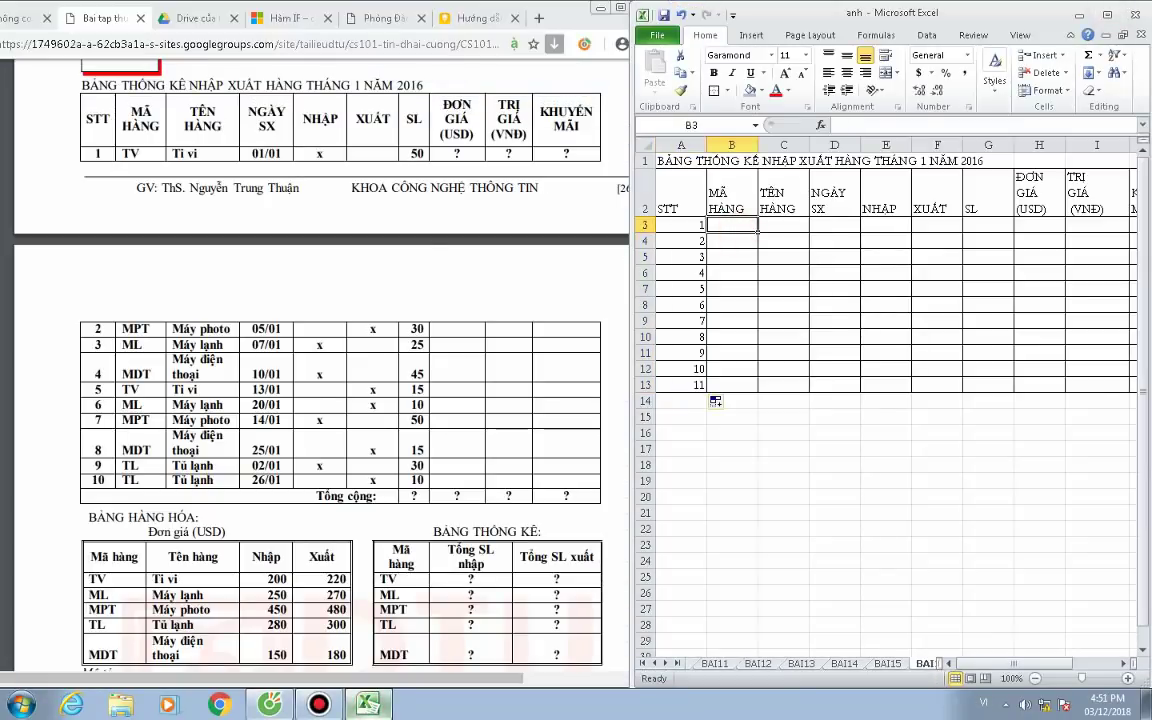
{"action": "type", "text": "TV"}
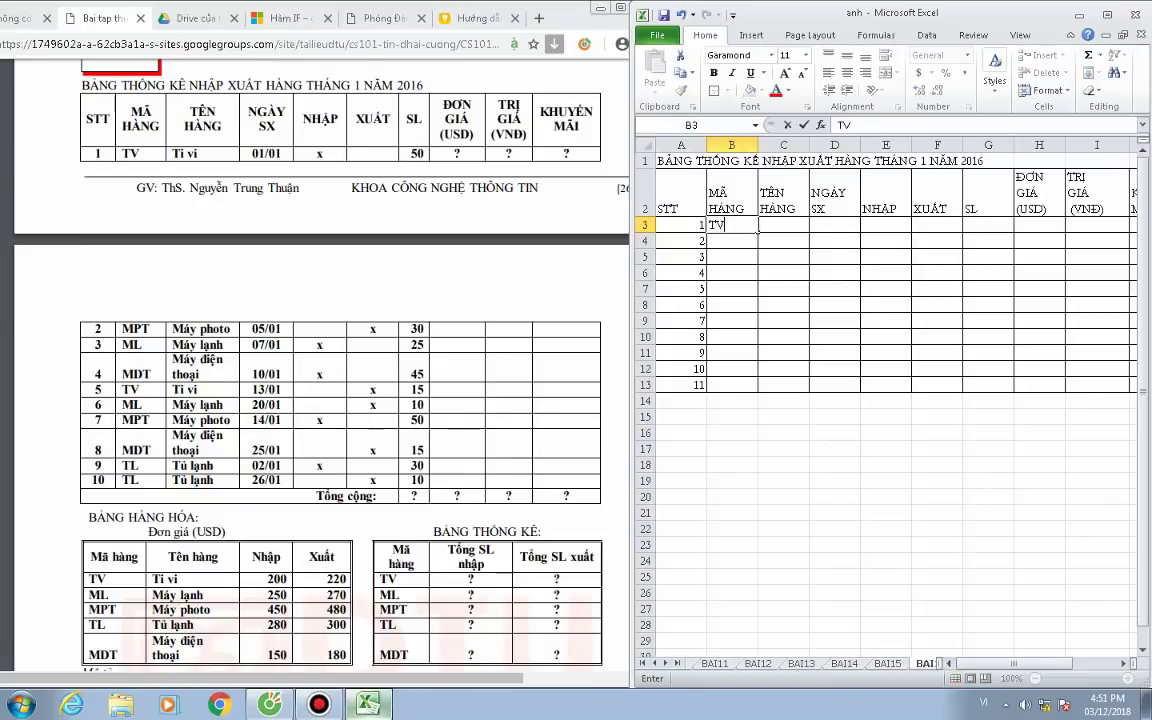
{"action": "key", "text": "Return"}
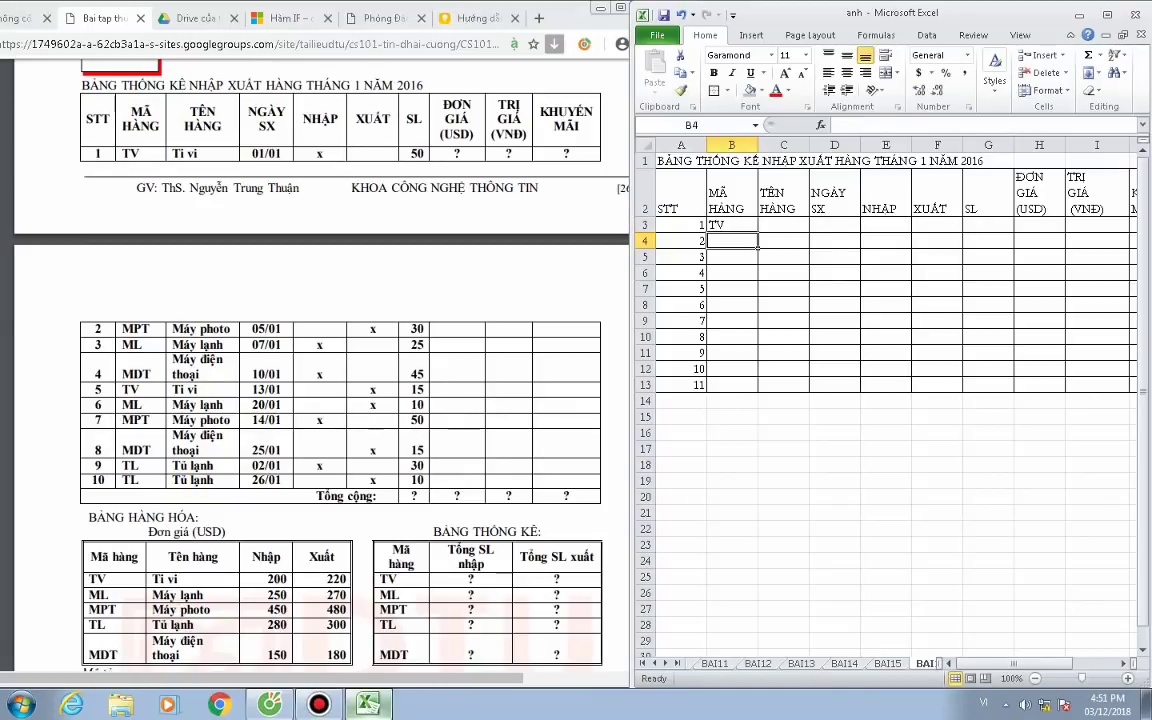
{"action": "type", "text": "MDT"}
{"action": "key", "text": "Return"}
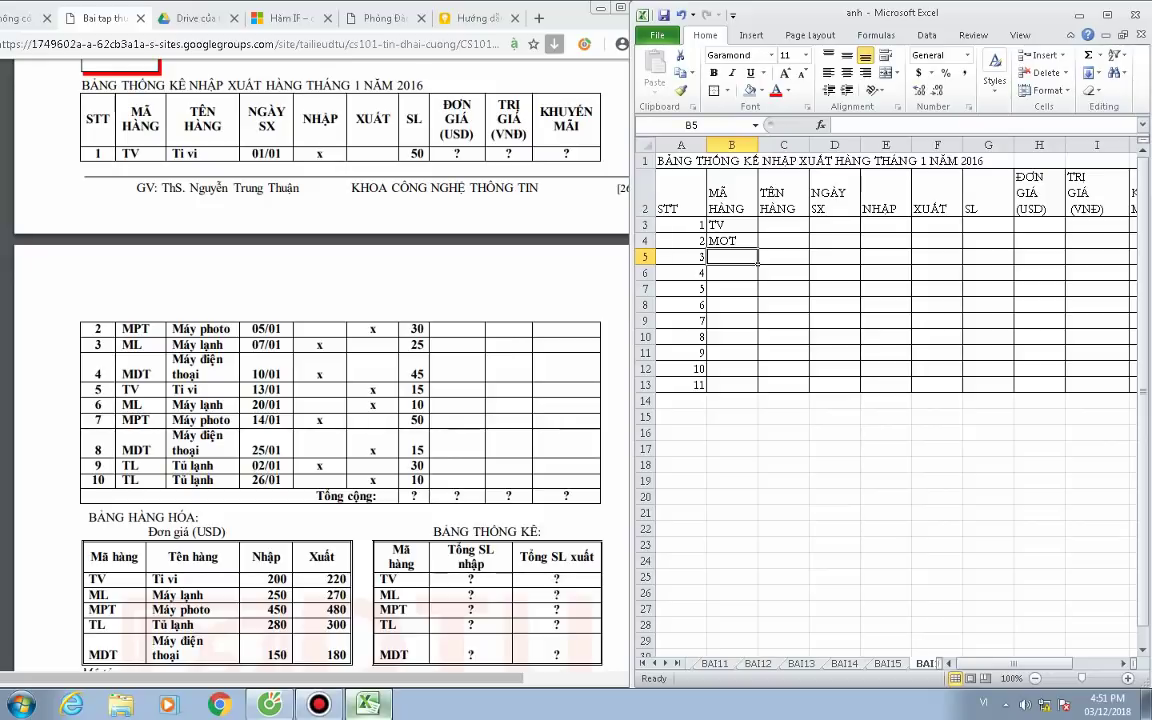
{"action": "double_click", "coordinate": [757, 242]}
{"action": "key", "text": "shift+Left"}
{"action": "key", "text": "shift+Left"}
{"action": "type", "text": "PT"}
{"action": "key", "text": "Return"}
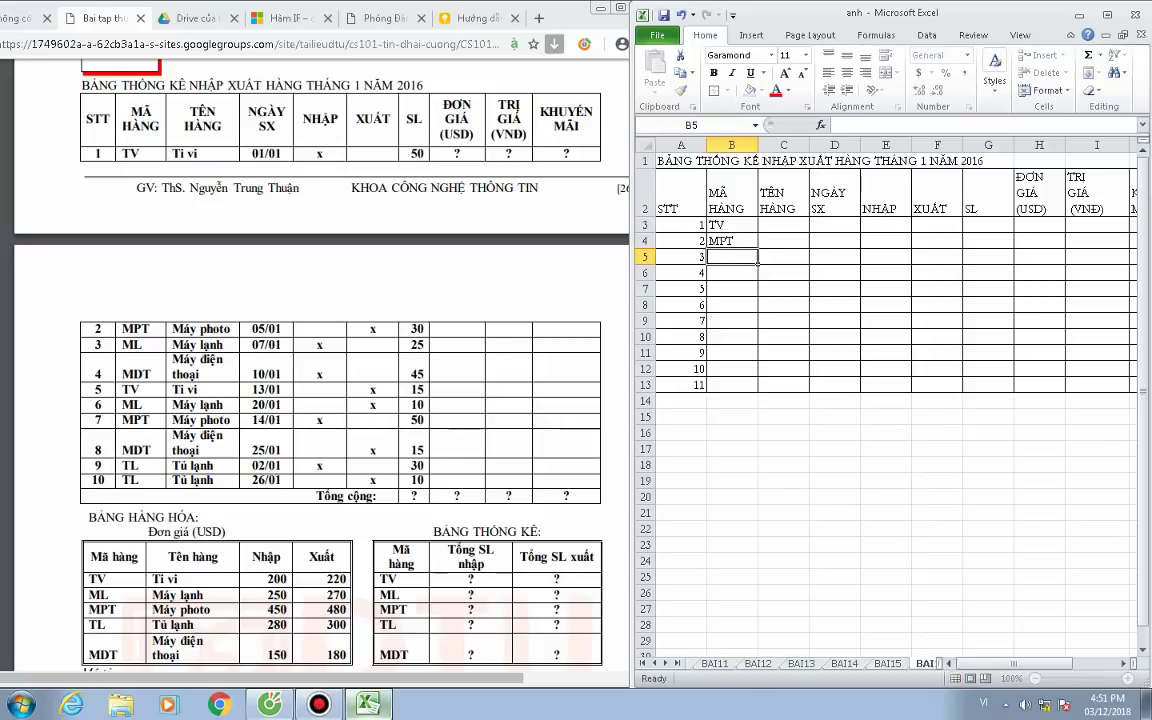
Enter item codes ML, MDT, TV and ML in B5:B8.
{"action": "type", "text": "ML"}
{"action": "key", "text": "Return"}
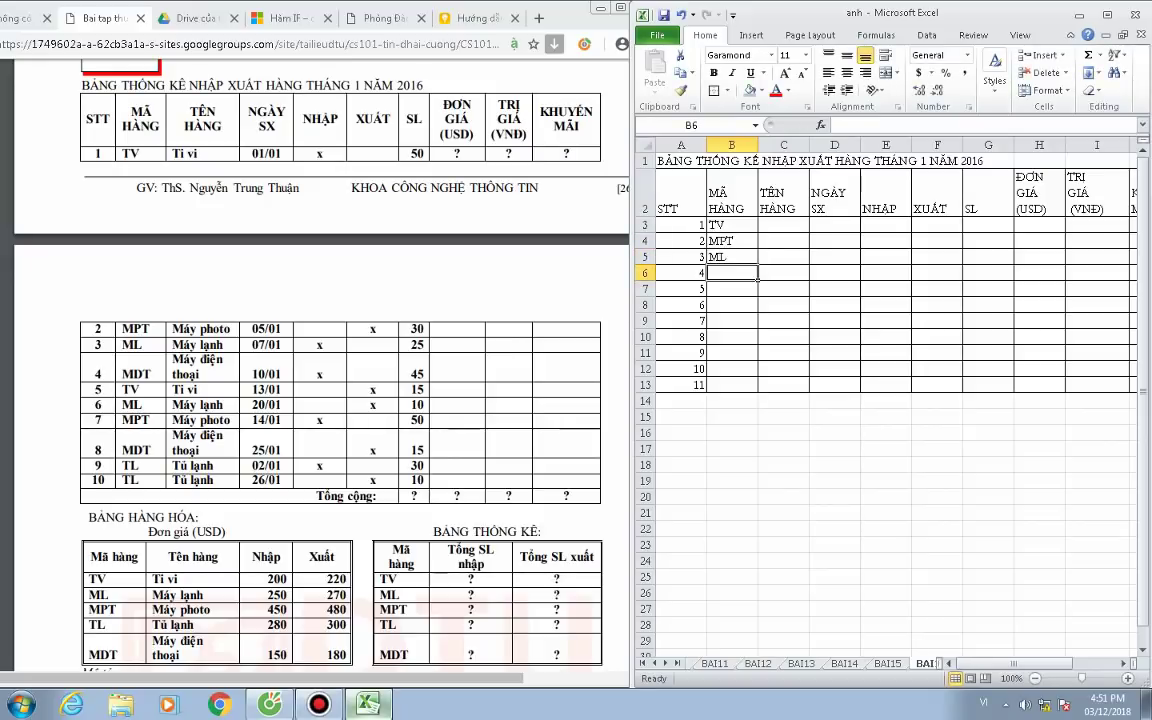
{"action": "type", "text": "MDT"}
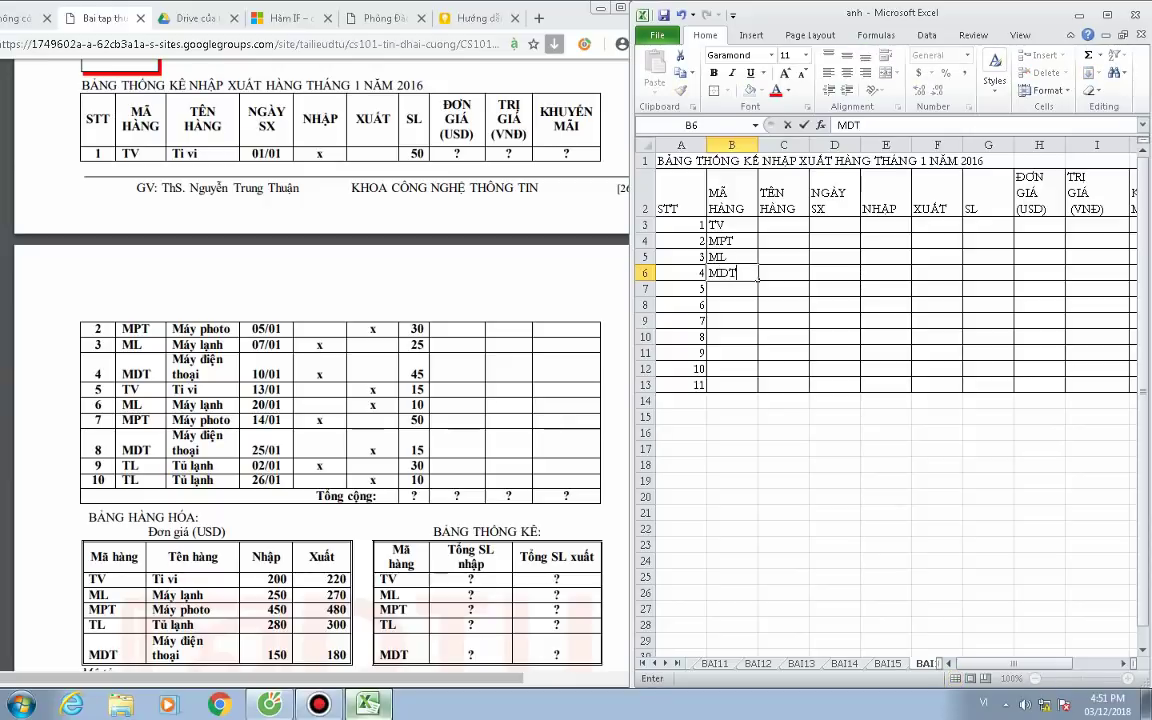
{"action": "key", "text": "Return"}
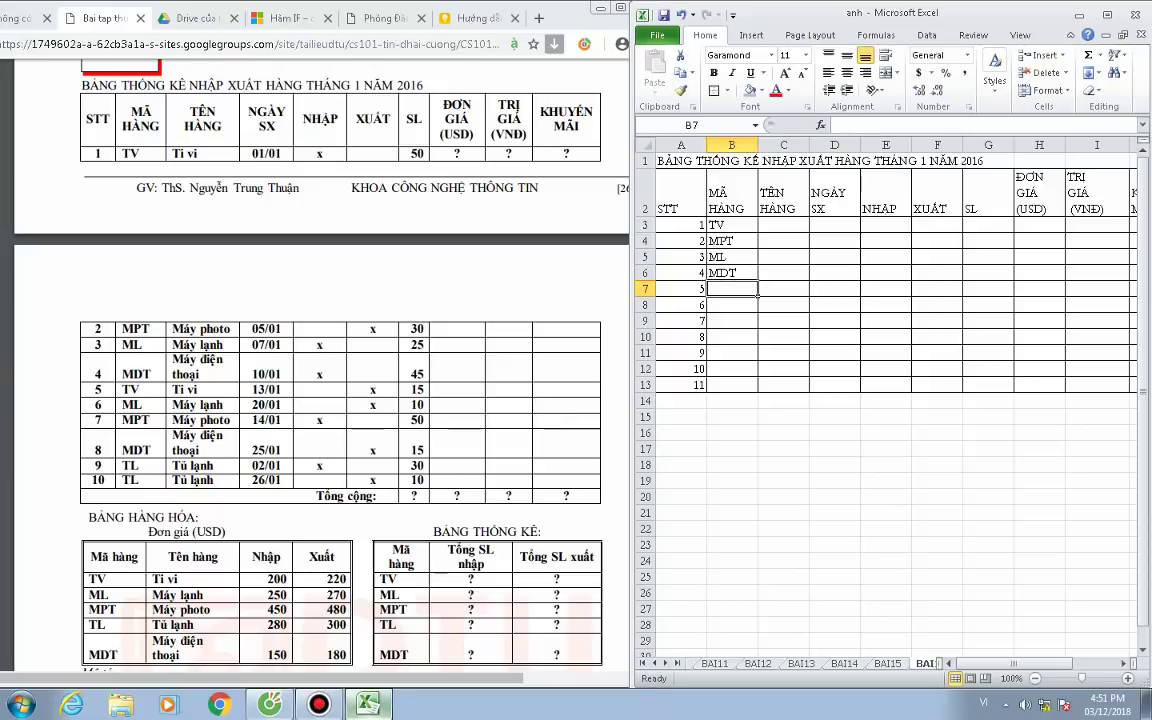
{"action": "type", "text": "TV"}
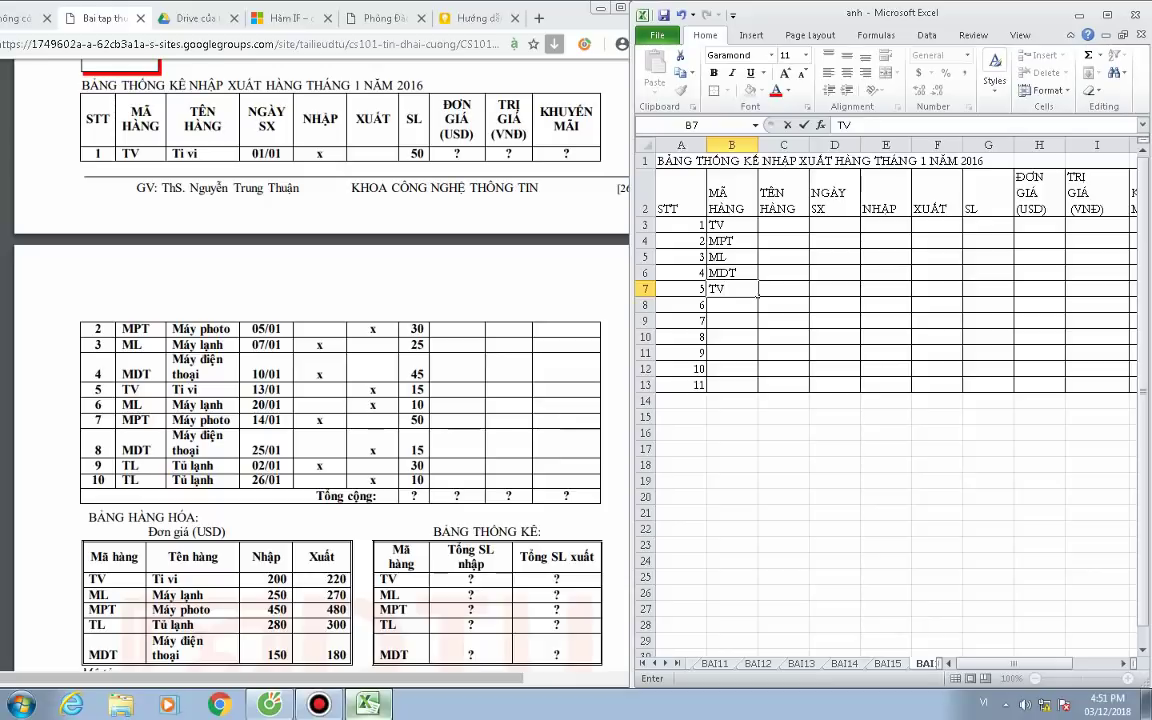
{"action": "key", "text": "Return"}
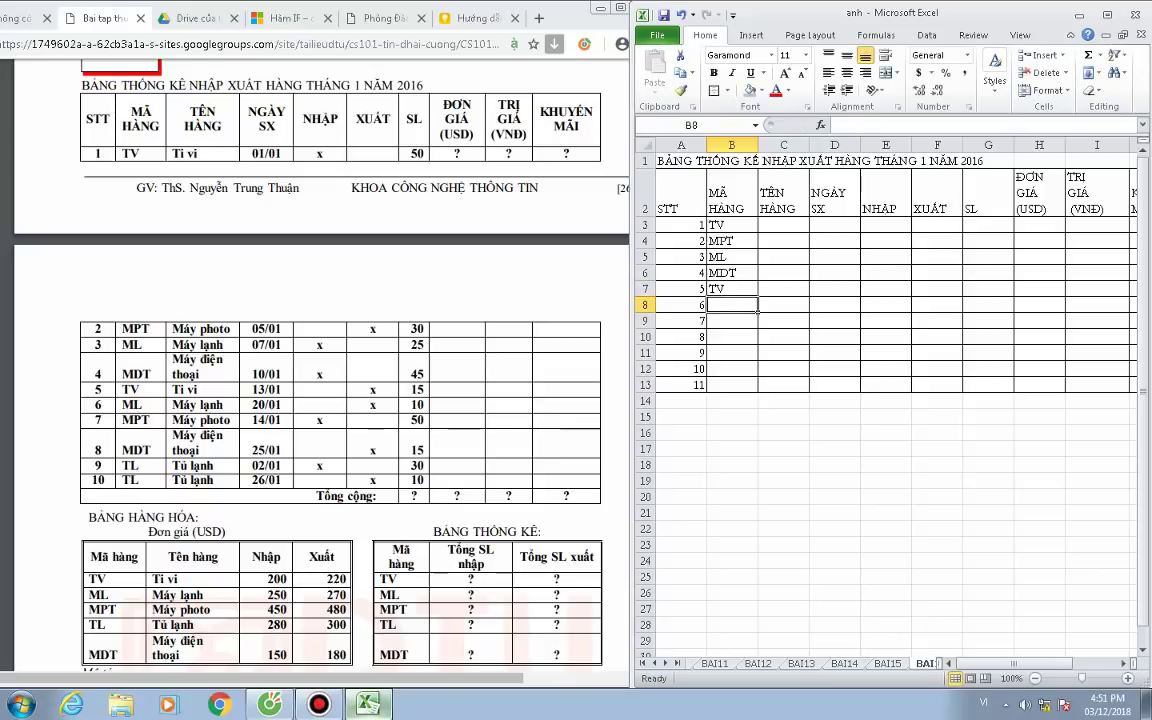
{"action": "type", "text": "ML"}
{"action": "key", "text": "Return"}
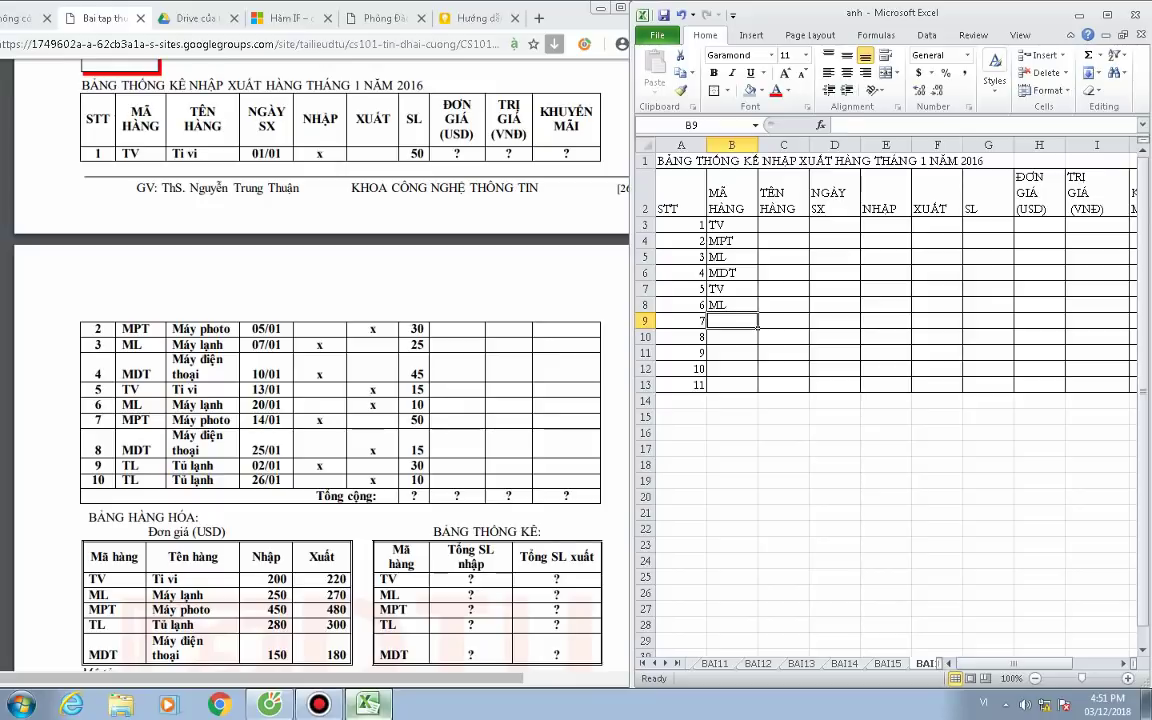
Enter item codes MPT, MDT, TL and TL in B9:B12.
{"action": "type", "text": "MPT"}
{"action": "key", "text": "Return"}
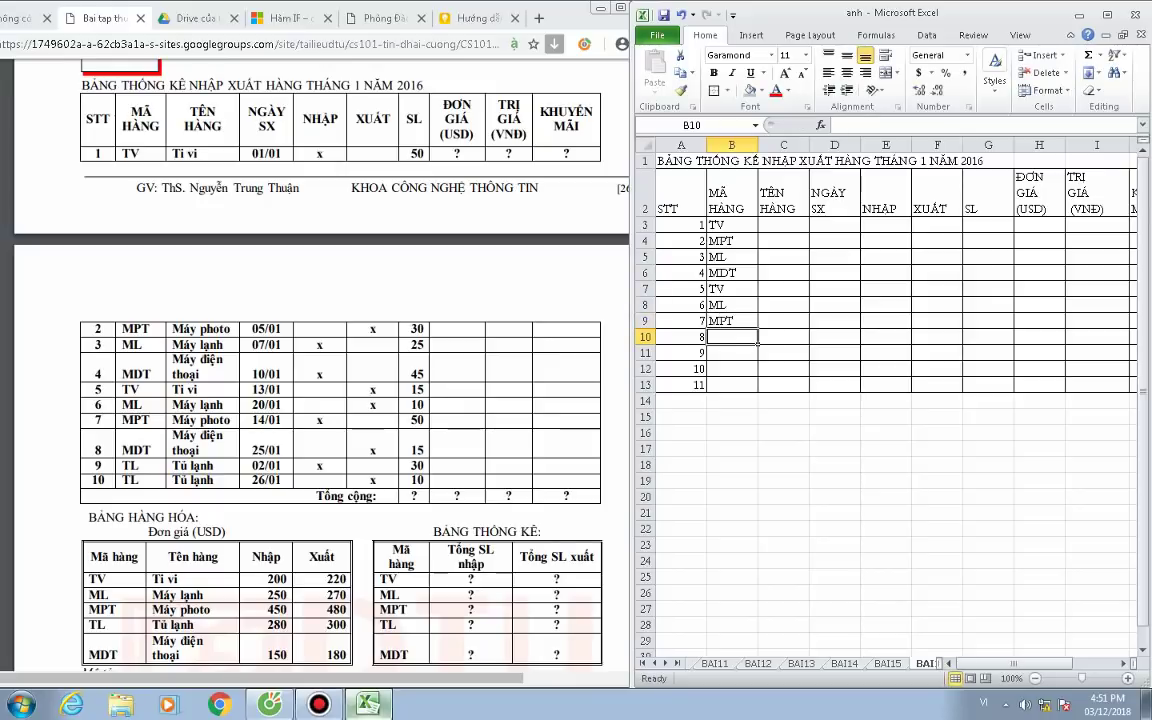
{"action": "type", "text": "MDT"}
{"action": "key", "text": "Return"}
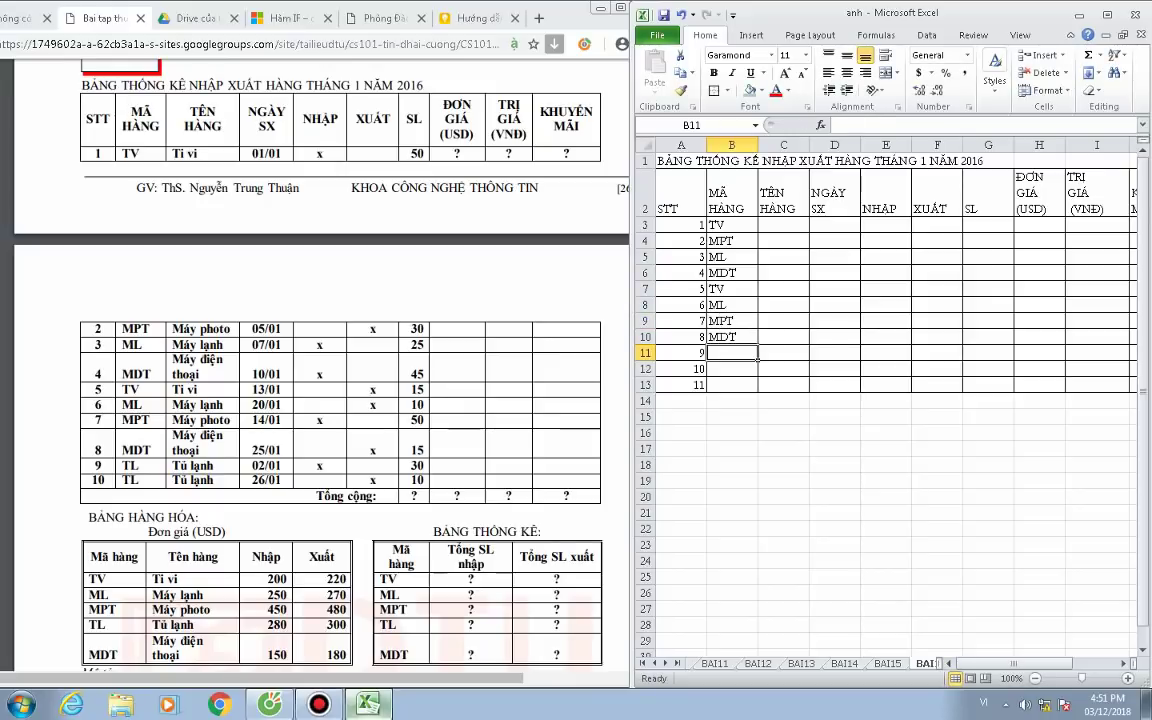
{"action": "type", "text": "TL"}
{"action": "key", "text": "Return"}
{"action": "type", "text": "TL"}
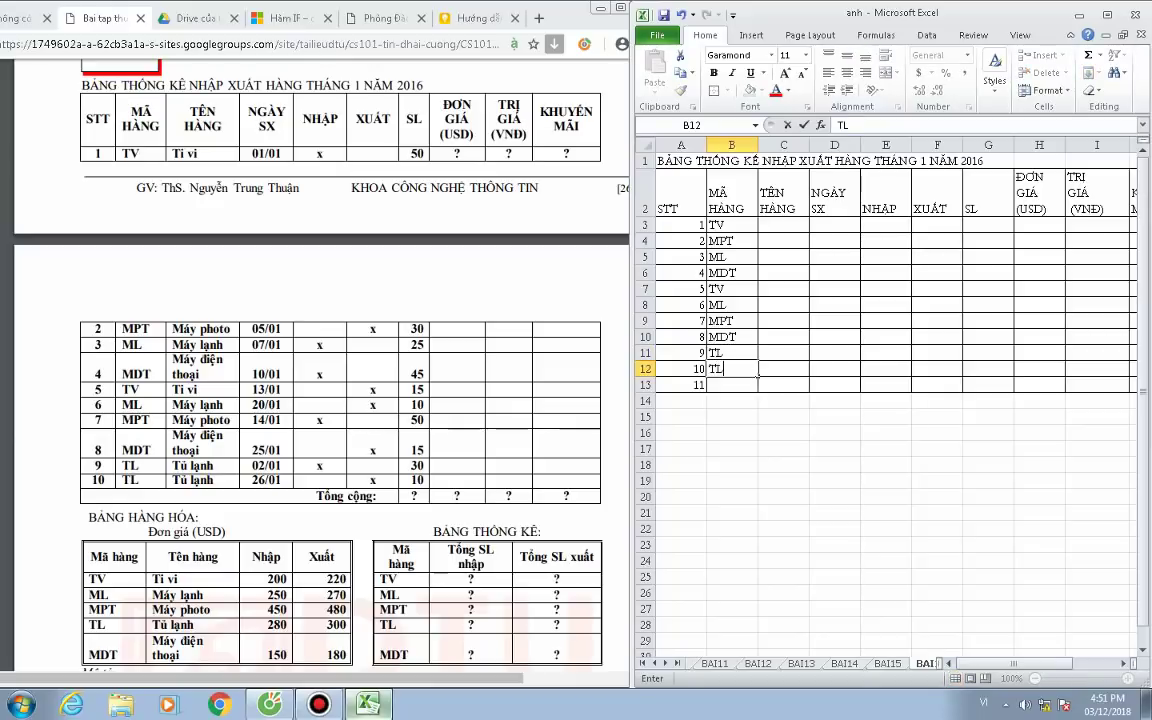
{"action": "key", "text": "Return"}
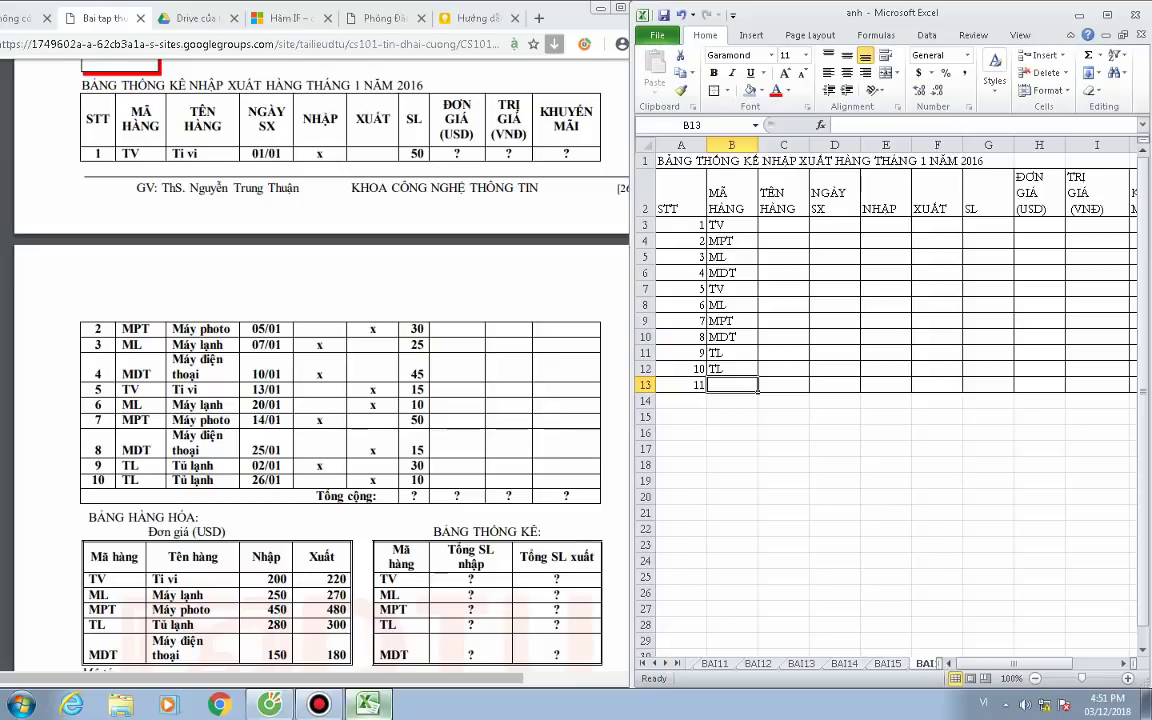
Enter Ti vi as the first item name in C3, replacing a stray TÊN HÀNG entry.
{"action": "left_click", "coordinate": [783, 225]}
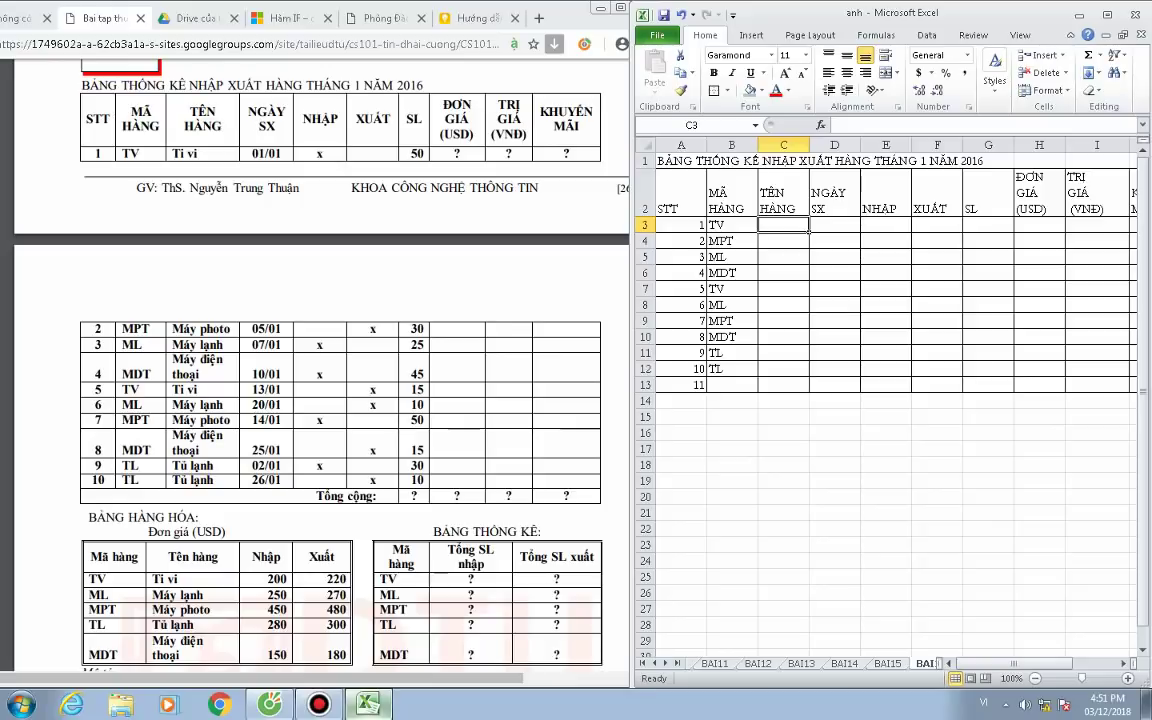
{"action": "type", "text": "TÊN"}
{"action": "key", "text": "alt+Return"}
{"action": "type", "text": "HÀNG"}
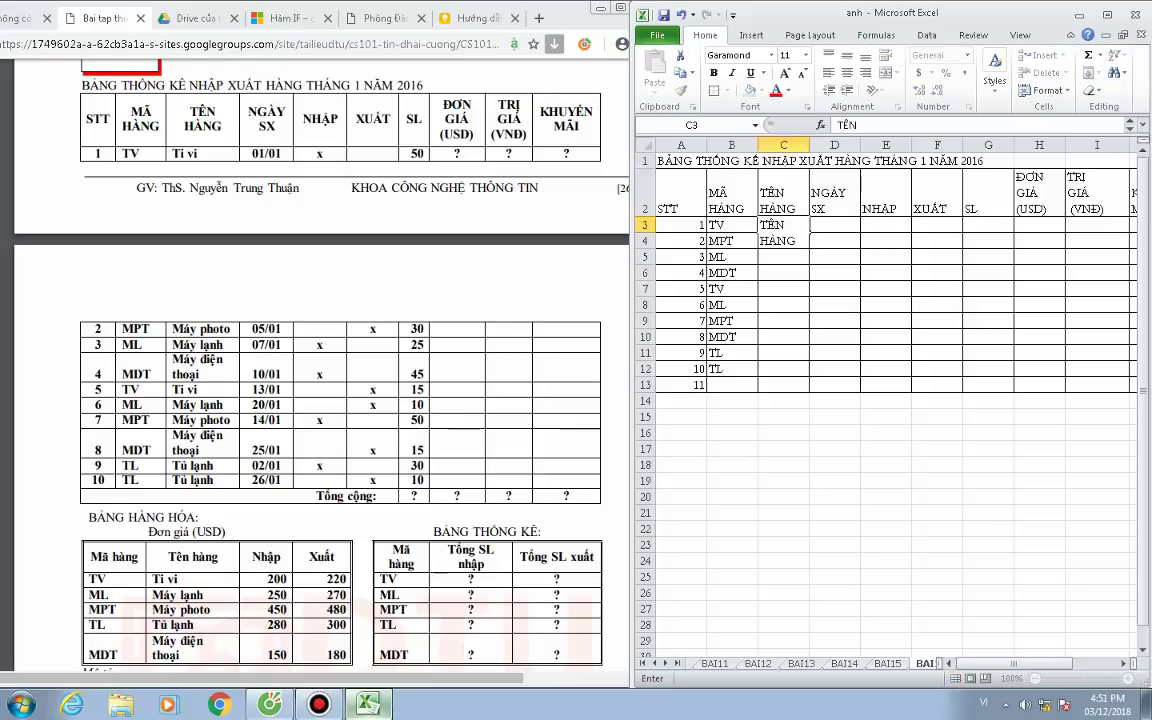
{"action": "key", "text": "Tab"}
{"action": "type", "text": "i"}
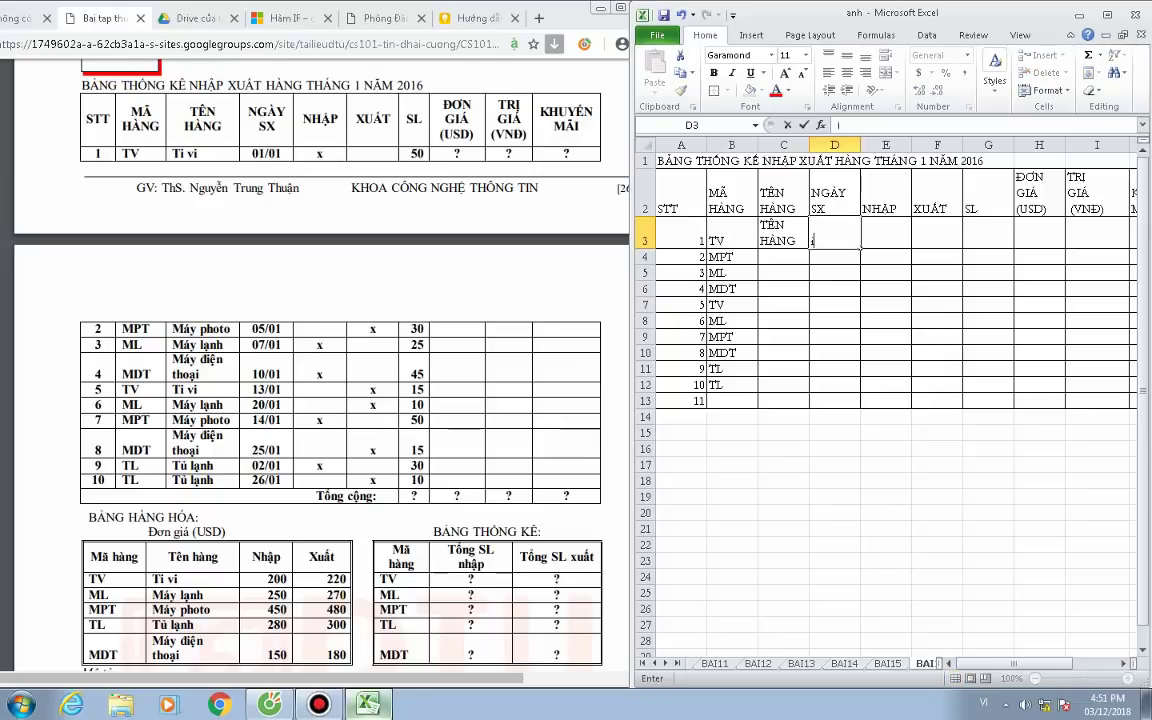
{"action": "key", "text": "BackSpace"}
{"action": "type", "text": "T"}
{"action": "type", "text": "i vi"}
{"action": "key", "text": "Return"}
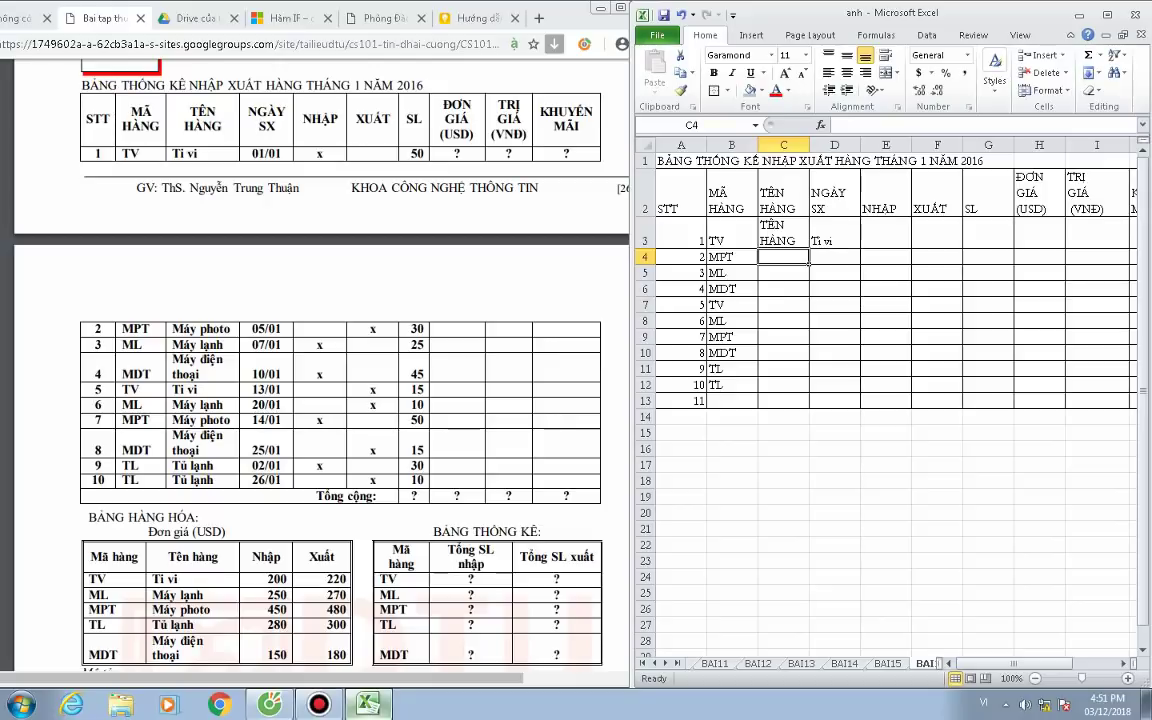
{"action": "left_click", "coordinate": [783, 232]}
{"action": "type", "text": "T"}
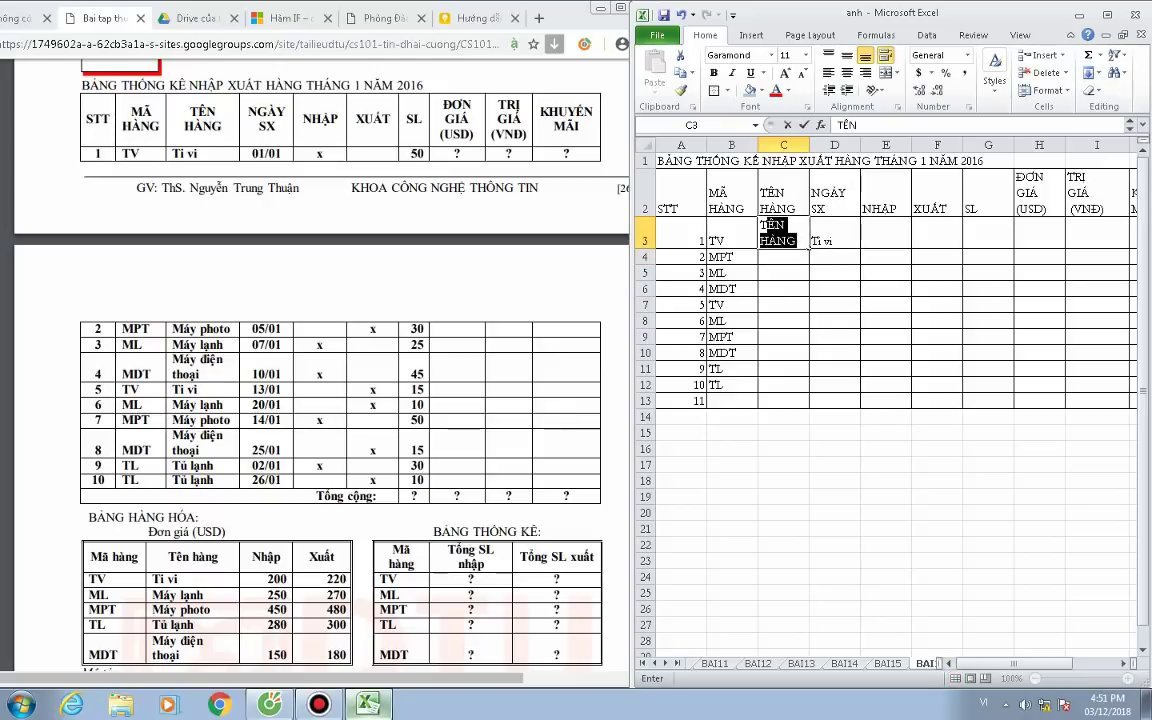
{"action": "type", "text": "i vi"}
{"action": "key", "text": "Return"}
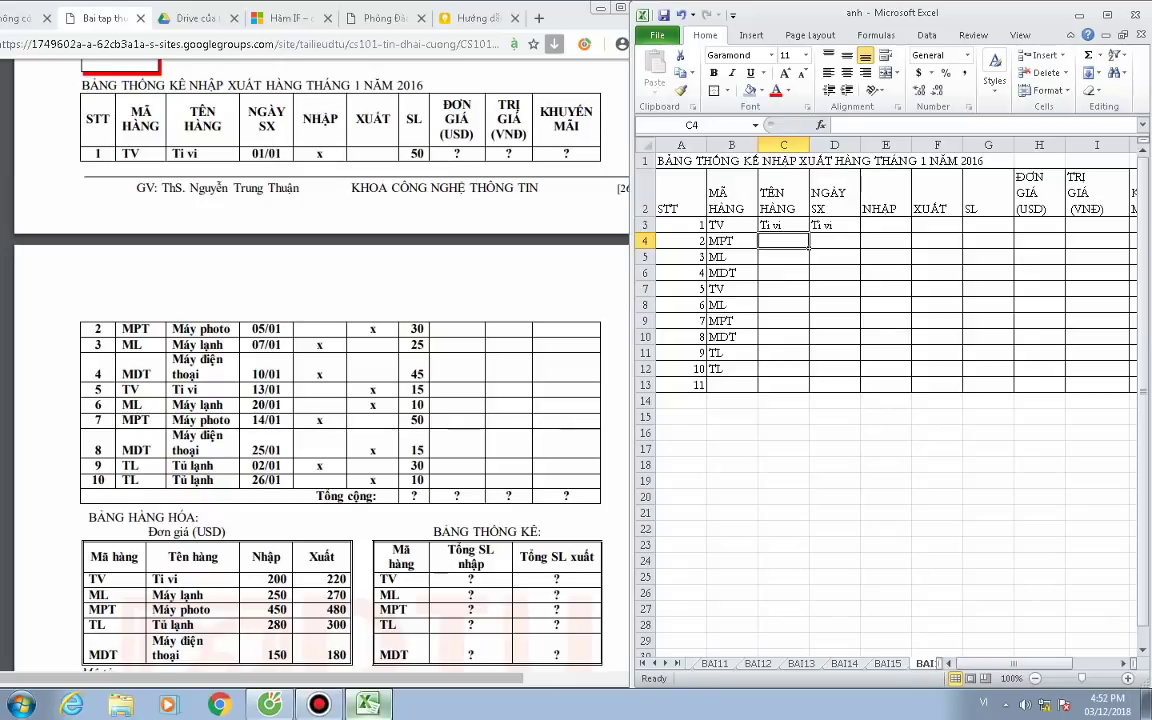
Enter item names Máy photo, Máy lạnh, Máy điện thoại and Ti vi in C4:C7.
{"action": "type", "text": "mát"}
{"action": "key", "text": "BackSpace"}
{"action": "key", "text": "BackSpace"}
{"action": "key", "text": "BackSpace"}
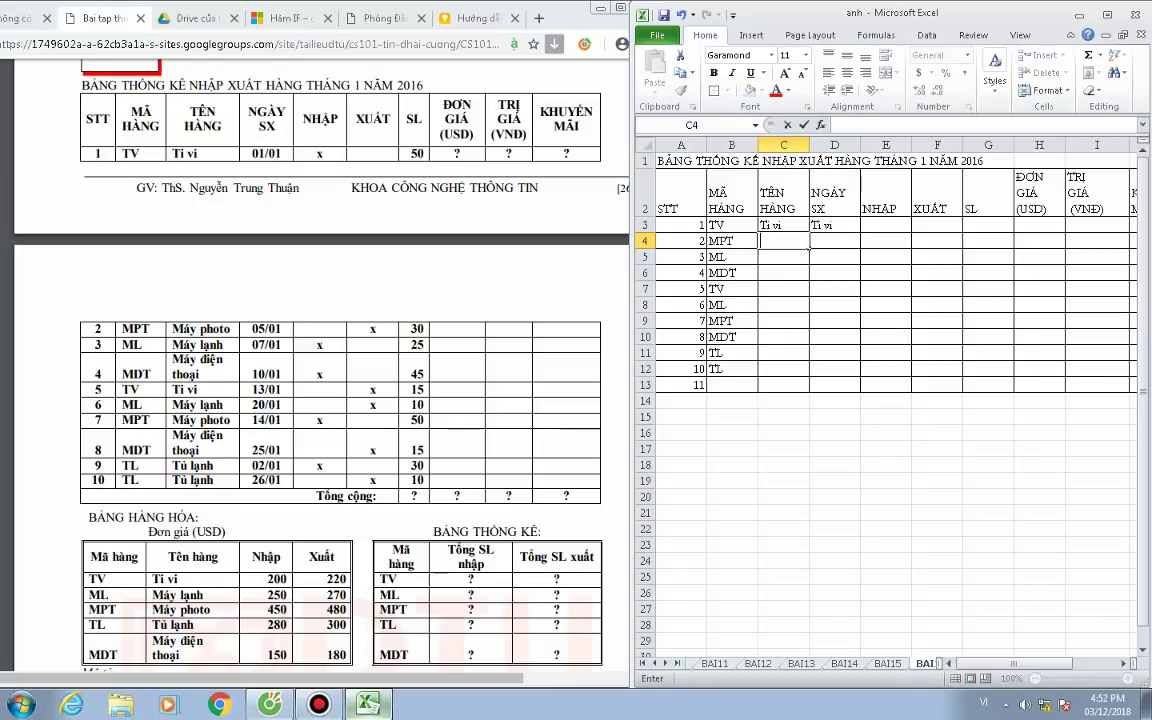
{"action": "type", "text": "Máy p"}
{"action": "type", "text": "hoto"}
{"action": "key", "text": "Return"}
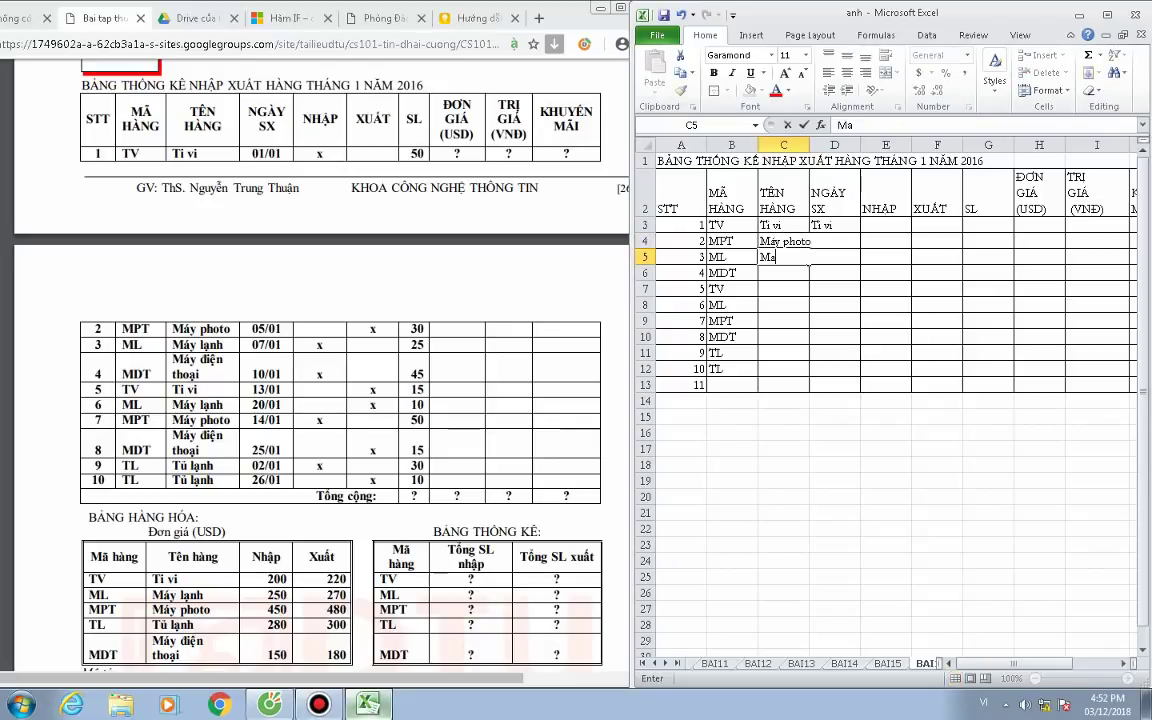
{"action": "type", "text": "Máy lanh"}
{"action": "type", "text": "k"}
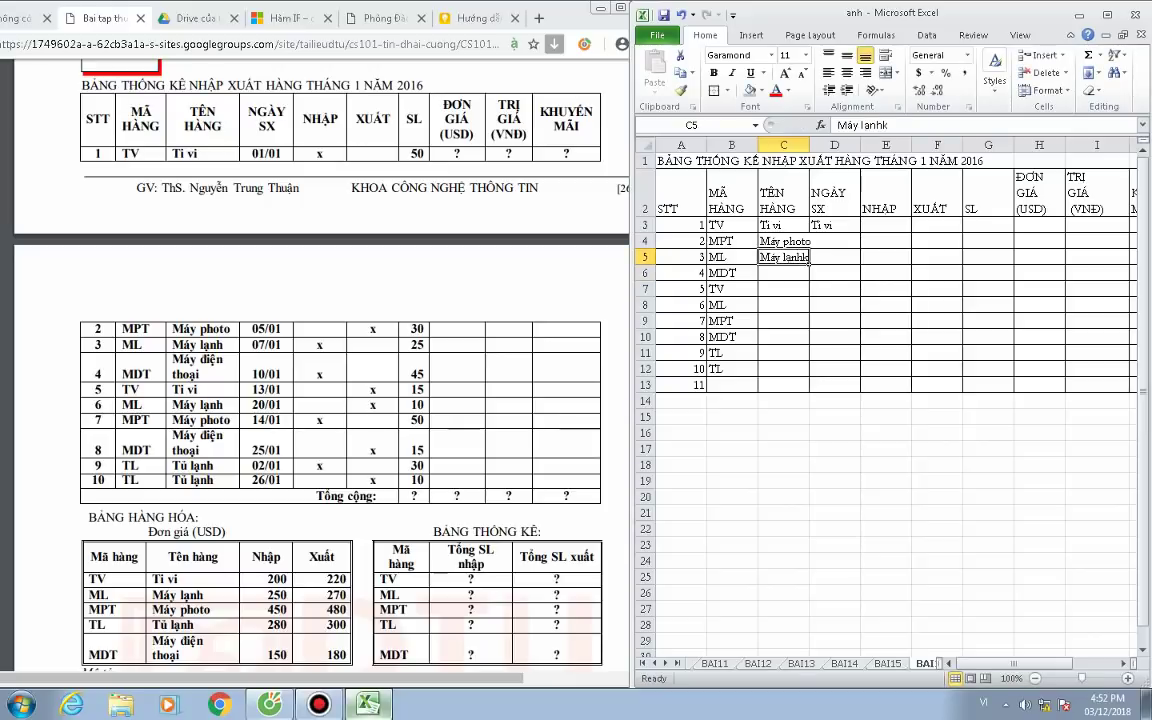
{"action": "type", "text": "Máy lạnh"}
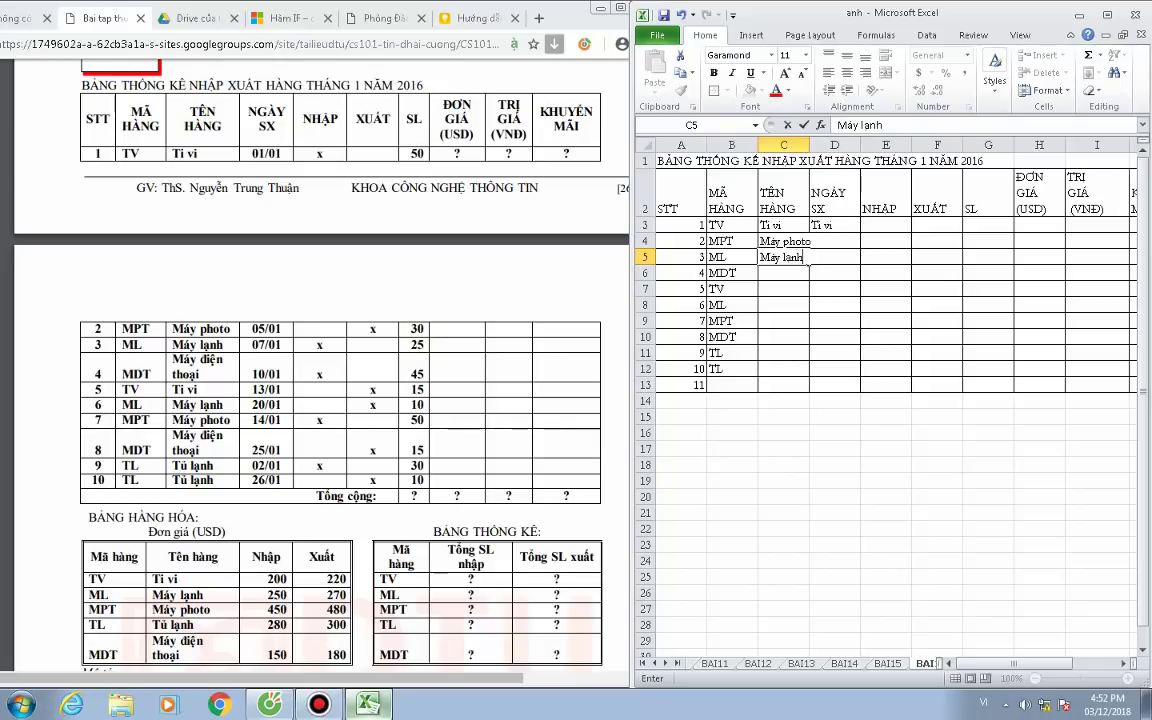
{"action": "key", "text": "Return"}
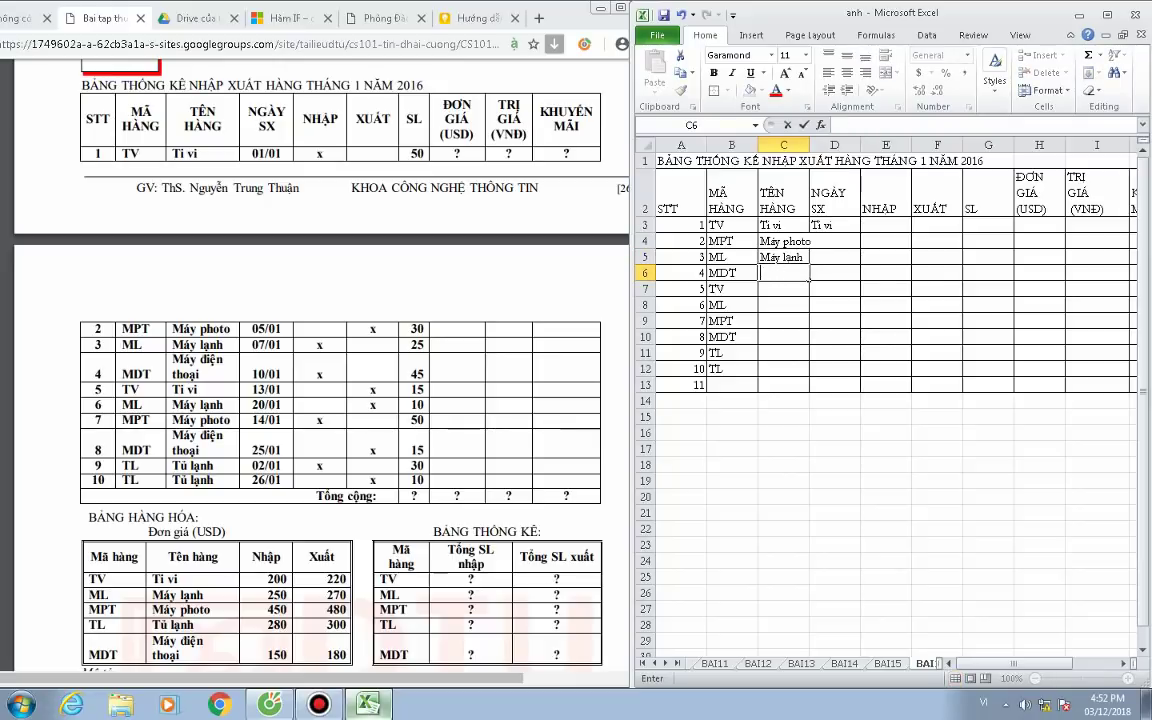
{"action": "type", "text": "Máy điện "}
{"action": "type", "text": "thoại"}
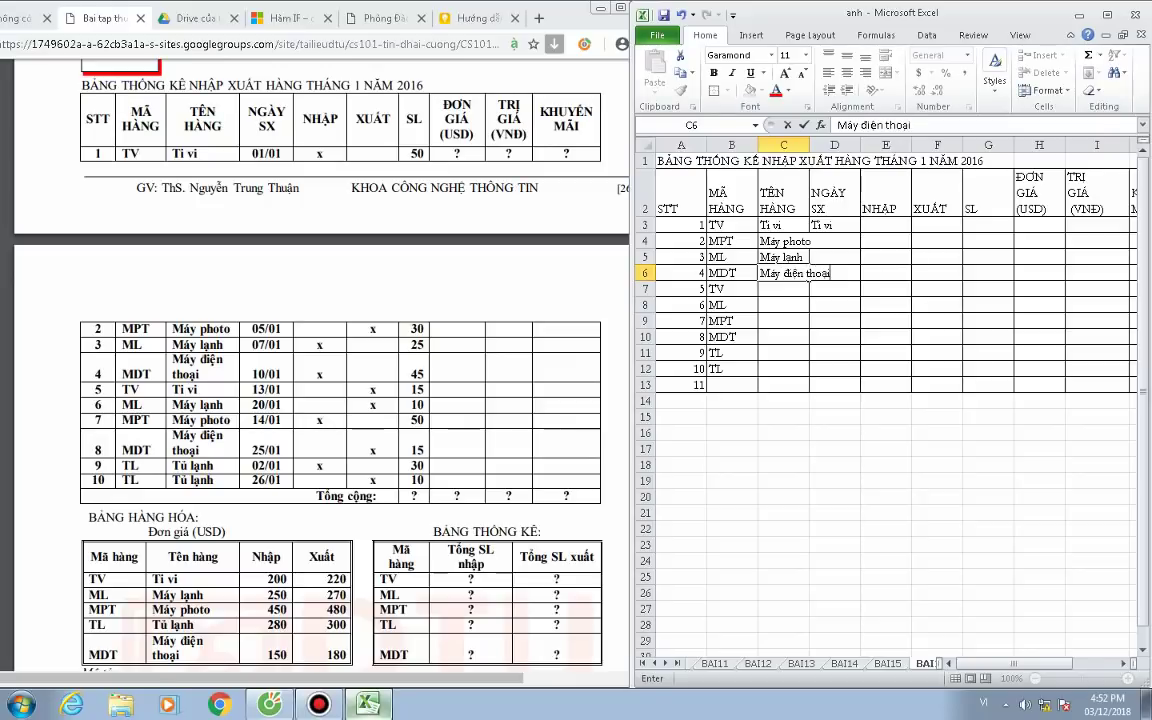
{"action": "key", "text": "Return"}
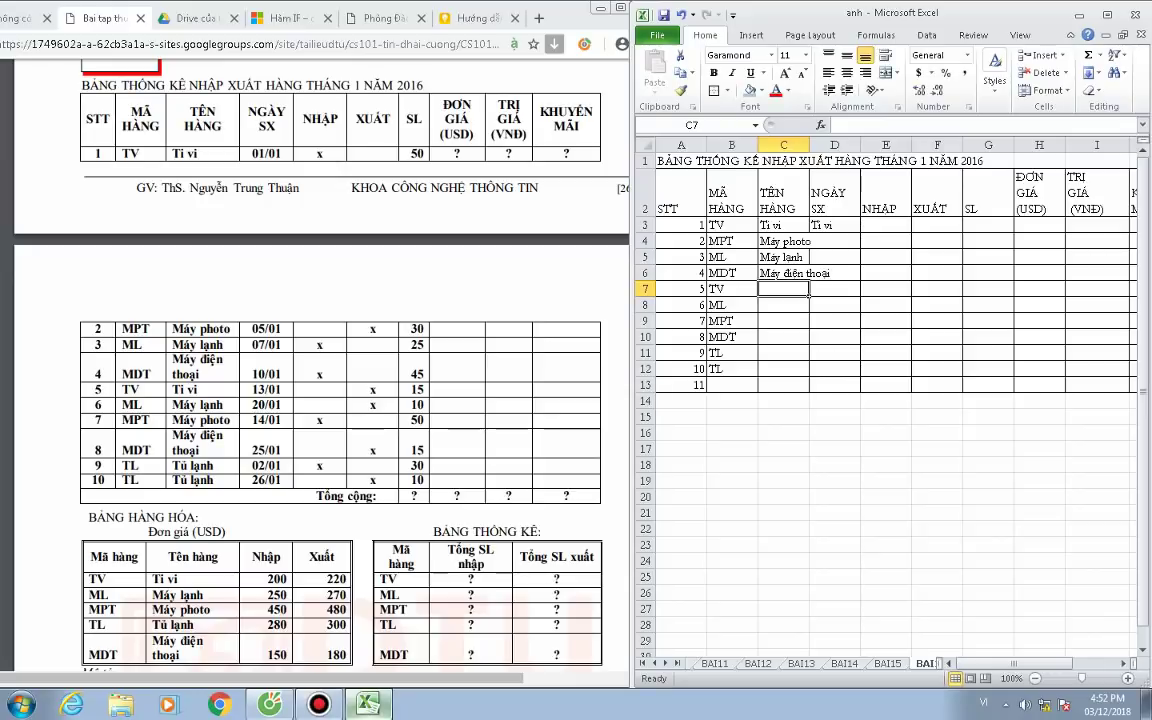
{"action": "type", "text": "Ti vi"}
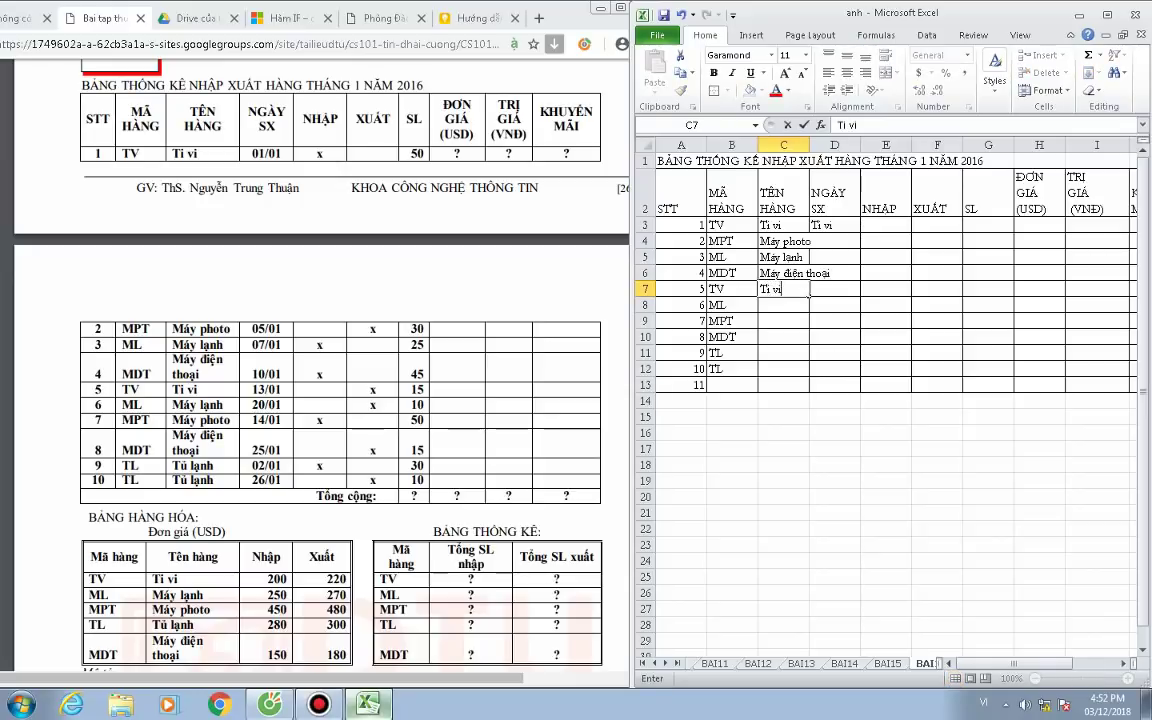
{"action": "key", "text": "Return"}
Enter item names Máy lạnh, Máy photo and Máy điện thoại in C8:C10.
{"action": "type", "text": "máy"}
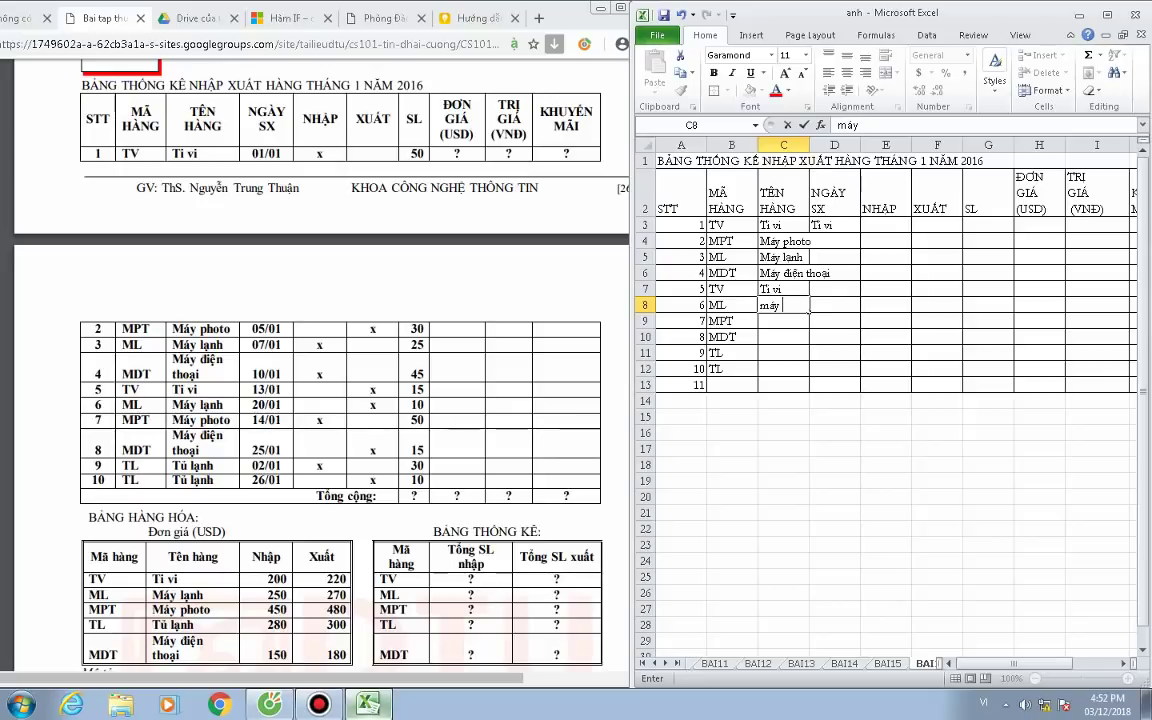
{"action": "key", "text": "BackSpace"}
{"action": "key", "text": "BackSpace"}
{"action": "key", "text": "BackSpace"}
{"action": "type", "text": "Máy "}
{"action": "type", "text": "lạnh"}
{"action": "key", "text": "Return"}
{"action": "type", "text": "Ma"}
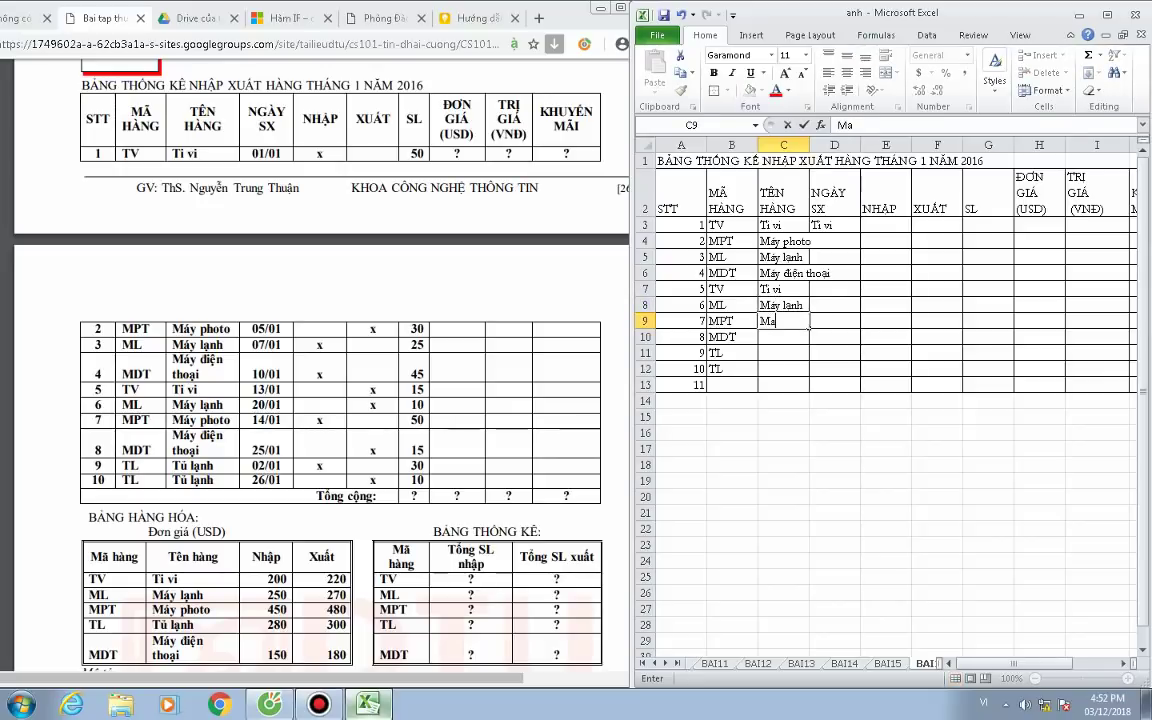
{"action": "type", "text": "áy phoôt"}
{"action": "key", "text": "BackSpace"}
{"action": "key", "text": "BackSpace"}
{"action": "type", "text": "to"}
{"action": "key", "text": "Return"}
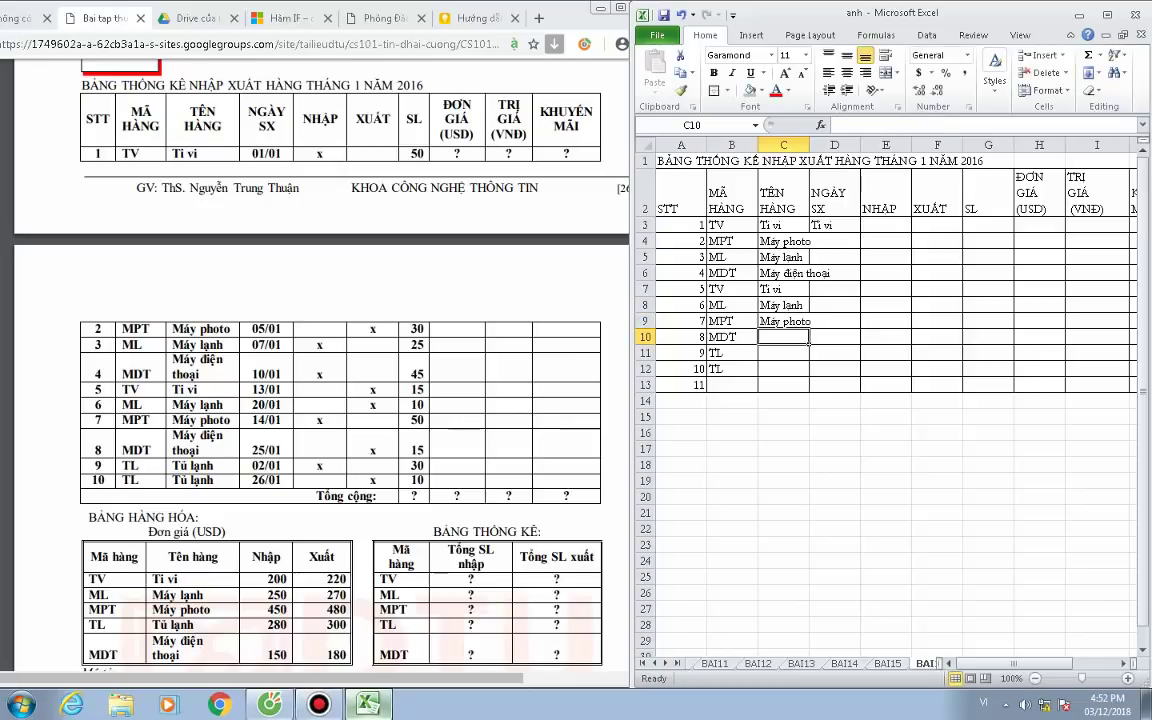
{"action": "type", "text": "Máy d"}
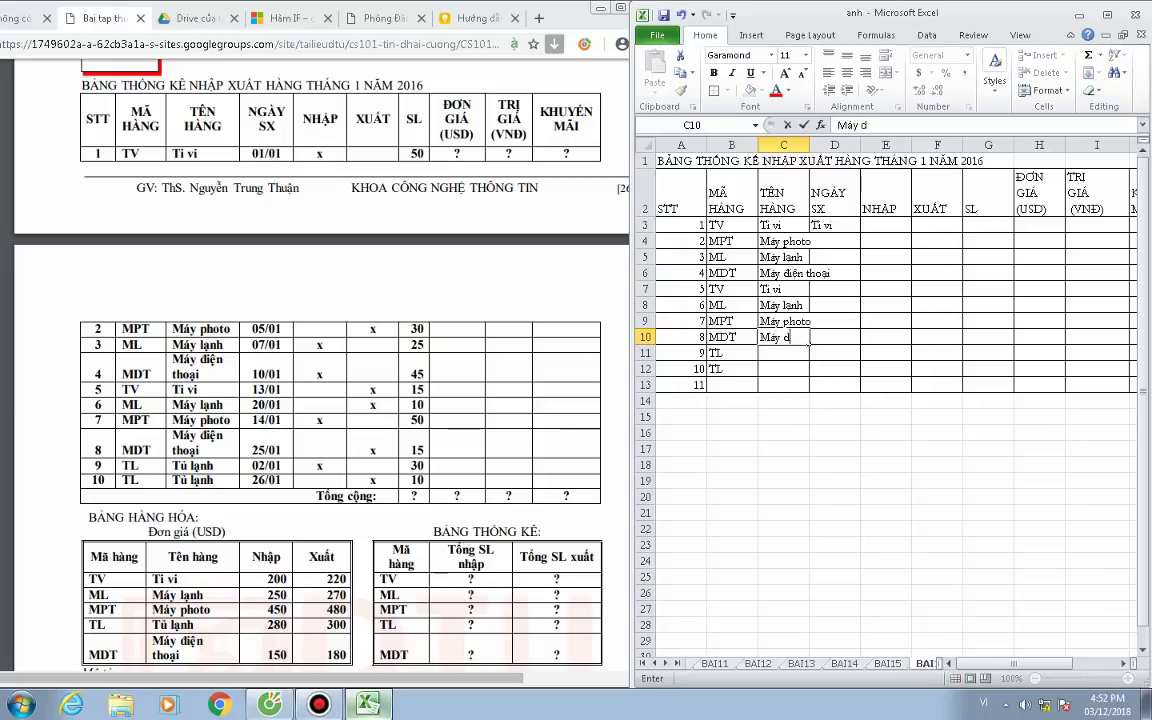
{"action": "type", "text": "ie"}
{"action": "type", "text": "n"}
{"action": "key", "text": "Return"}
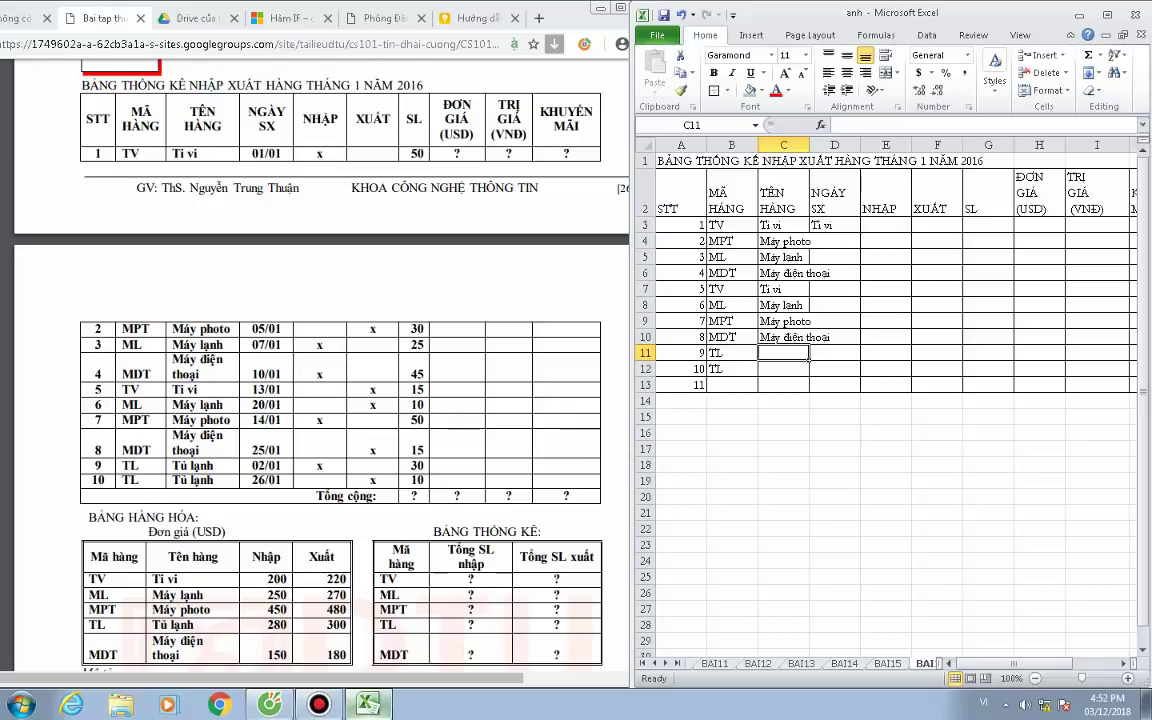
Enter Tủ lạnh as the item name in both C11 and C12.
{"action": "type", "text": "Tủt"}
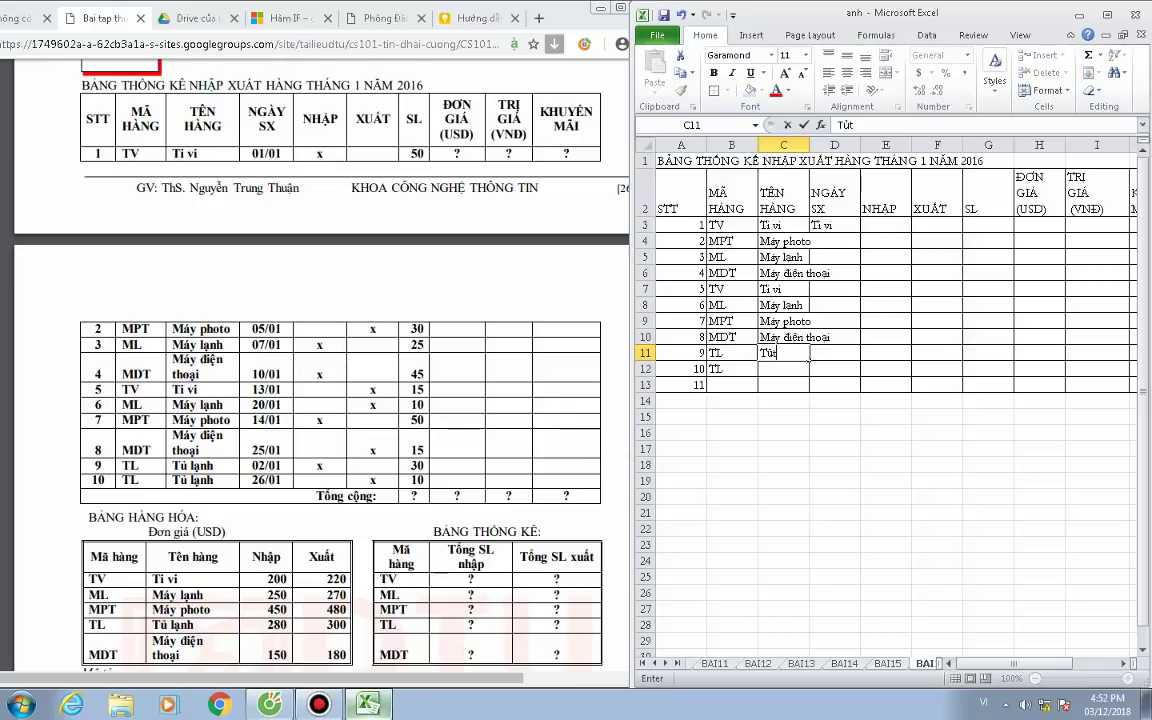
{"action": "key", "text": "BackSpace"}
{"action": "type", "text": "lạnh"}
{"action": "key", "text": "Return"}
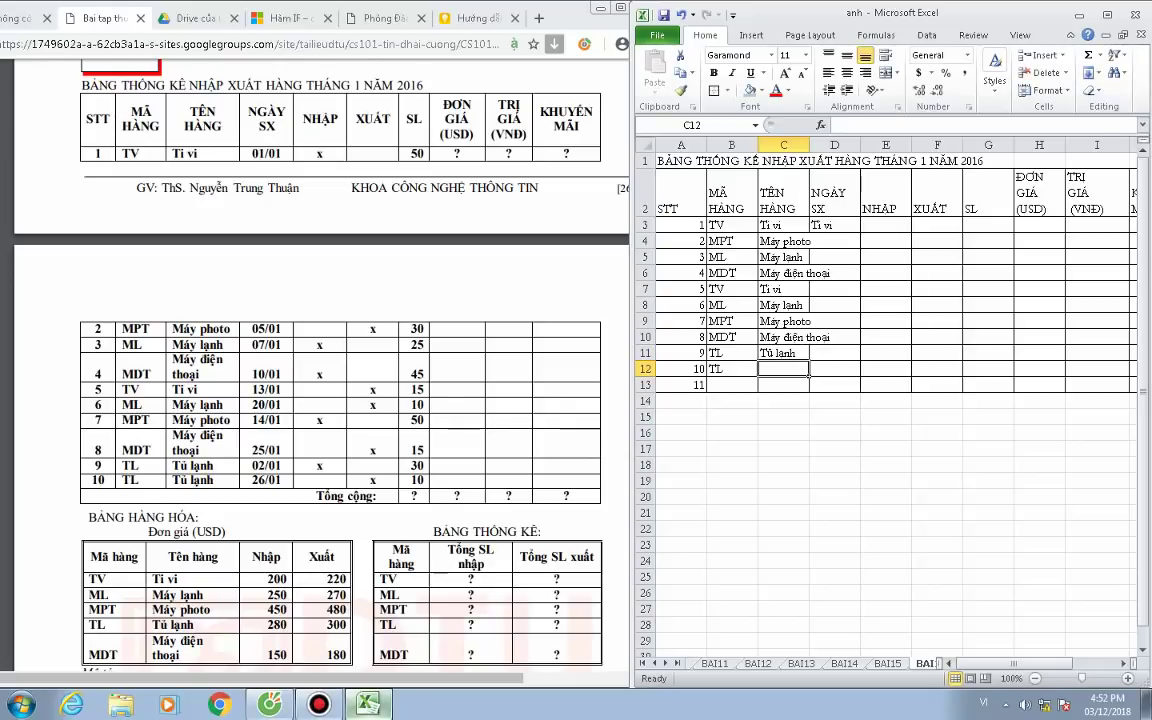
{"action": "type", "text": "Tủ lạnh"}
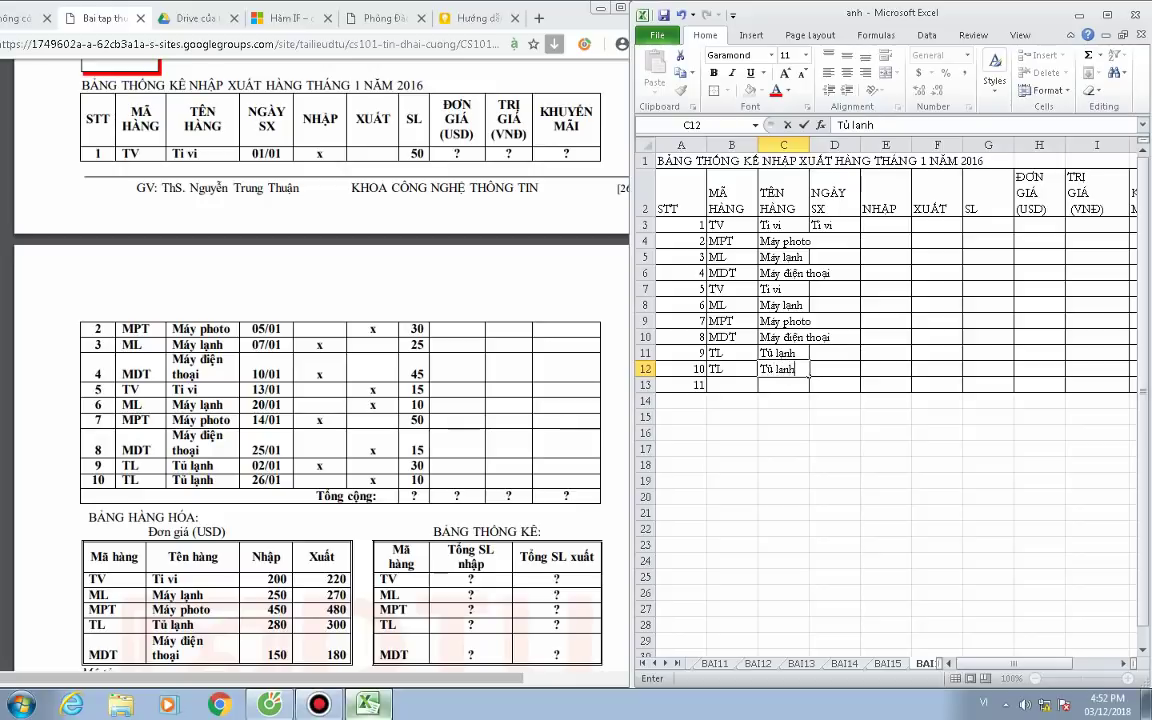
{"action": "type", "text": "k"}
{"action": "key", "text": "BackSpace"}
Enter production dates 01/01 in D3 and 05/01 in D4.
{"action": "left_click", "coordinate": [834, 352]}
{"action": "key", "text": "Up"}
{"action": "key", "text": "Up"}
{"action": "key", "text": "Up"}
{"action": "key", "text": "Up"}
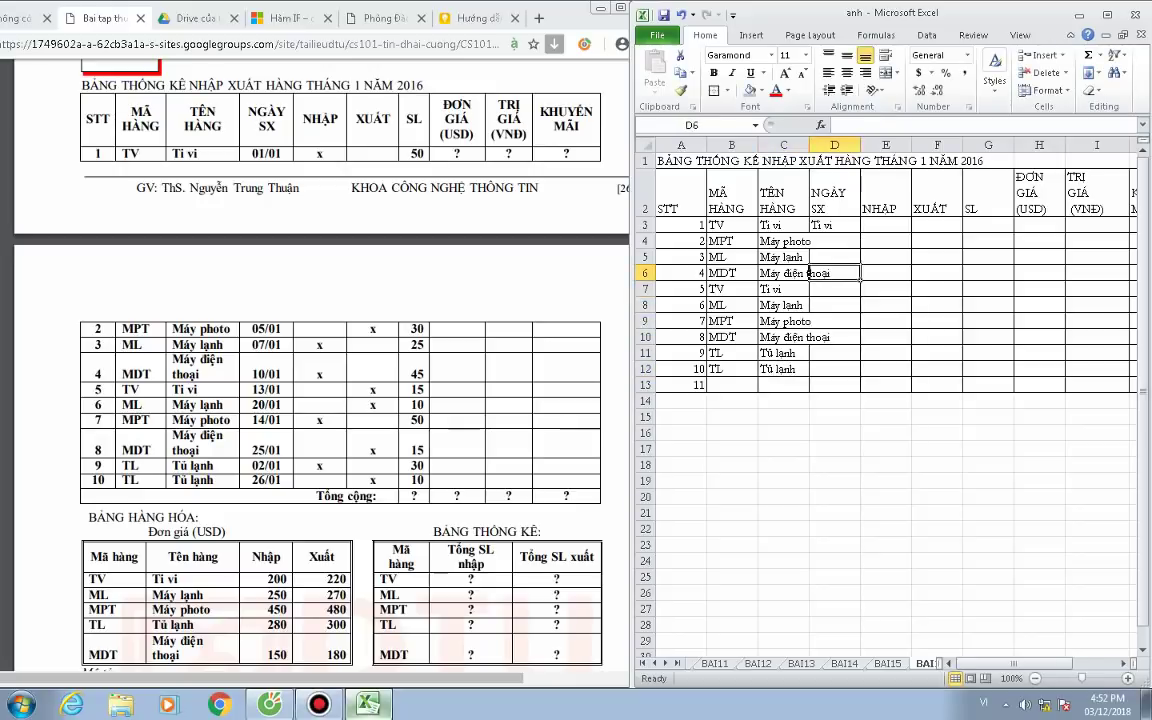
{"action": "key", "text": "Up"}
{"action": "key", "text": "Up"}
{"action": "key", "text": "Up"}
{"action": "key", "text": "Up"}
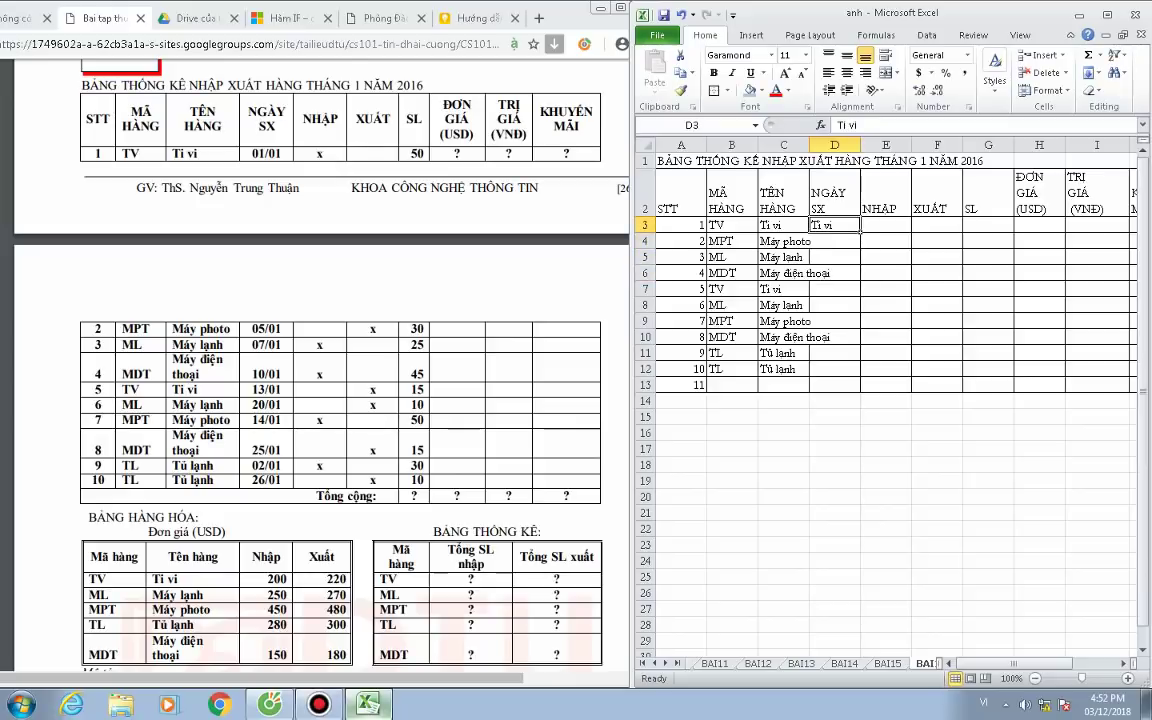
{"action": "type", "text": "01801"}
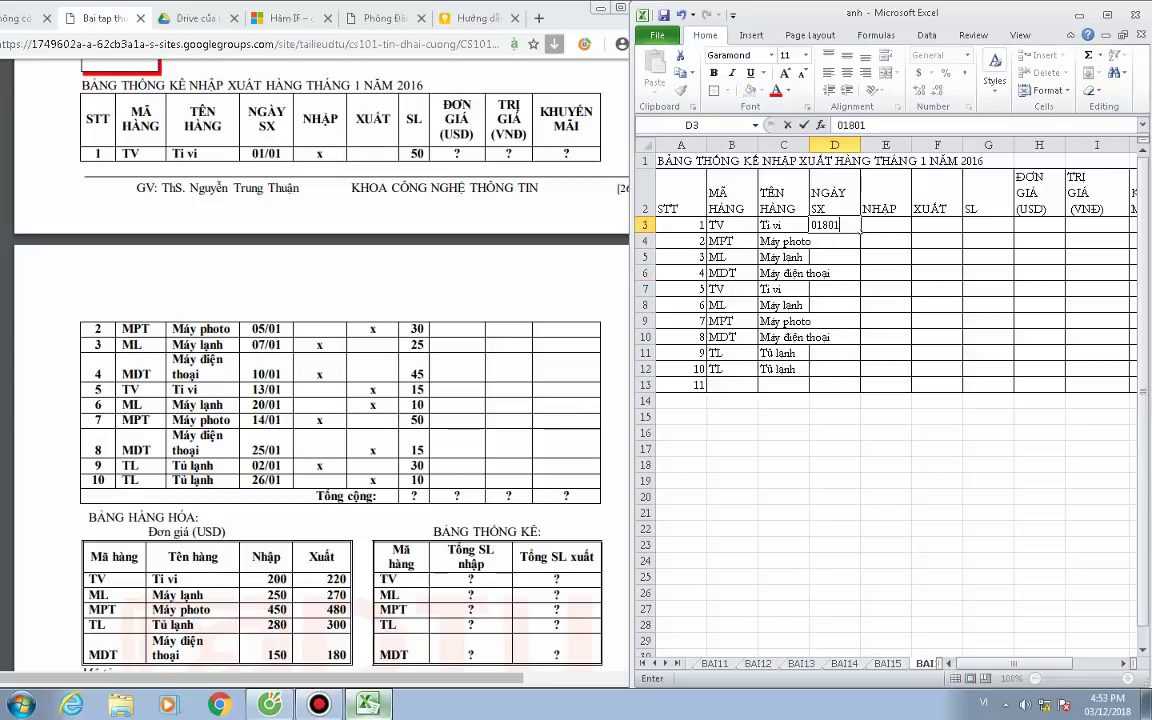
{"action": "key", "text": "BackSpace"}
{"action": "key", "text": "BackSpace"}
{"action": "key", "text": "BackSpace"}
{"action": "type", "text": "/"}
{"action": "type", "text": "01"}
{"action": "key", "text": "Return"}
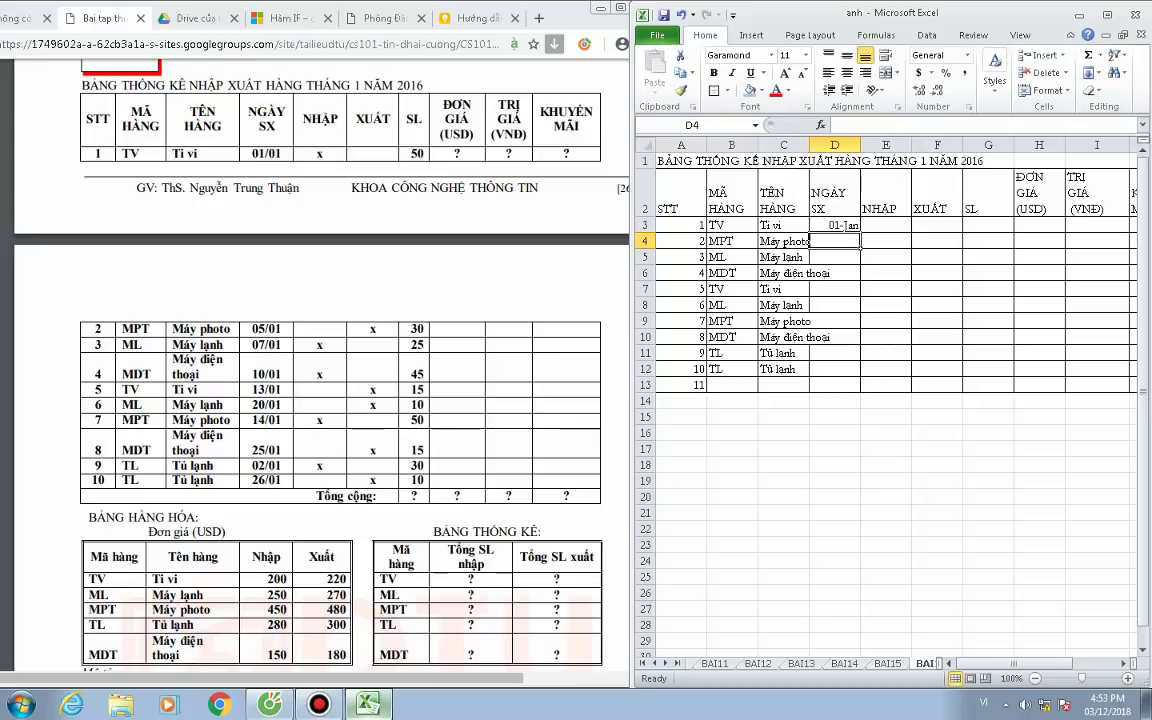
{"action": "type", "text": "02"}
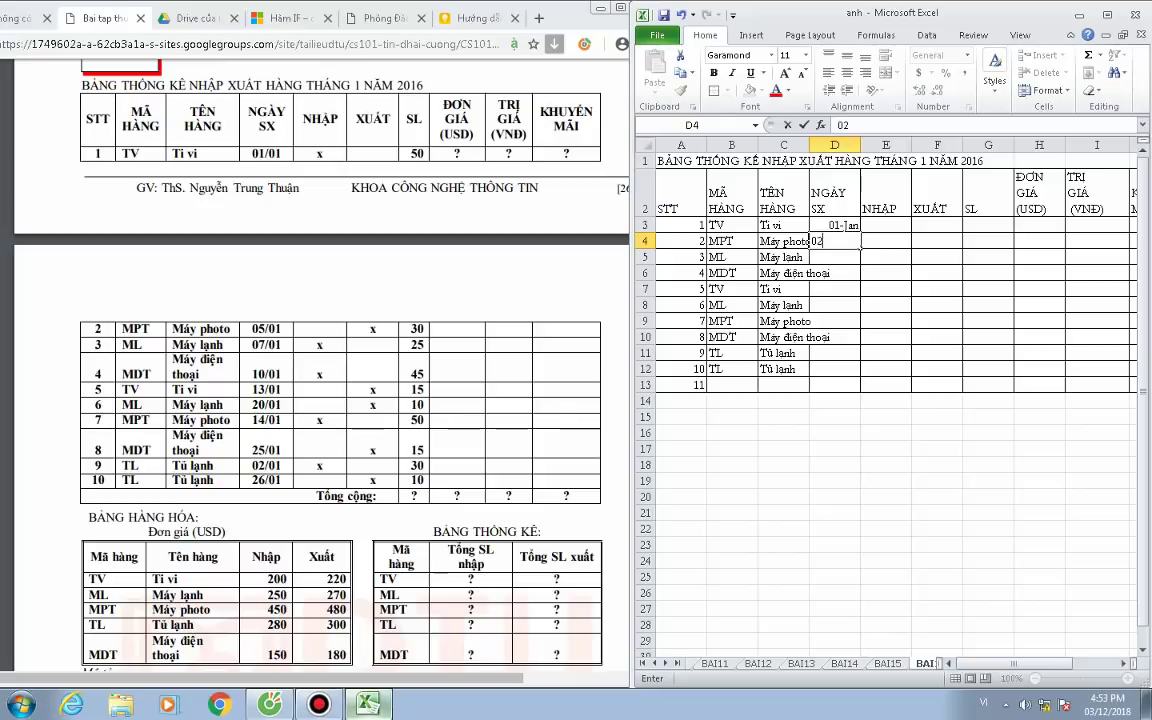
{"action": "key", "text": "BackSpace"}
{"action": "type", "text": "5/01"}
{"action": "key", "text": "Return"}
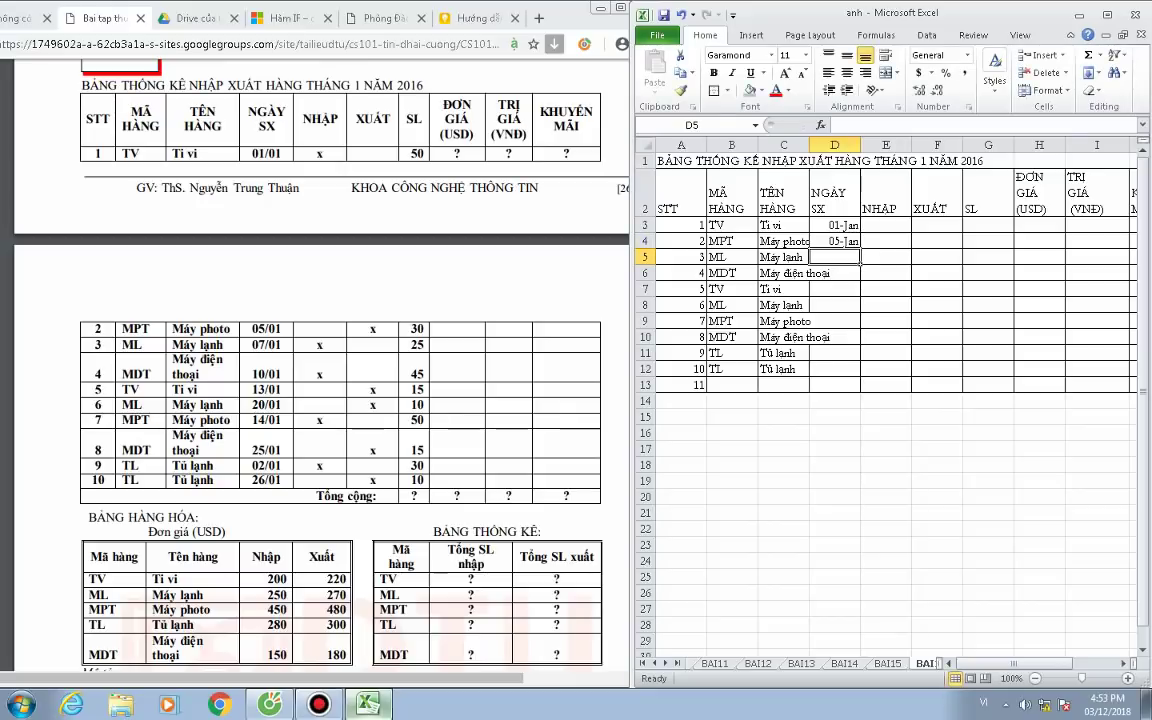
Enter production dates 07/01, 10/01, 13/01 and 20/01 in D5:D8.
{"action": "type", "text": "0"}
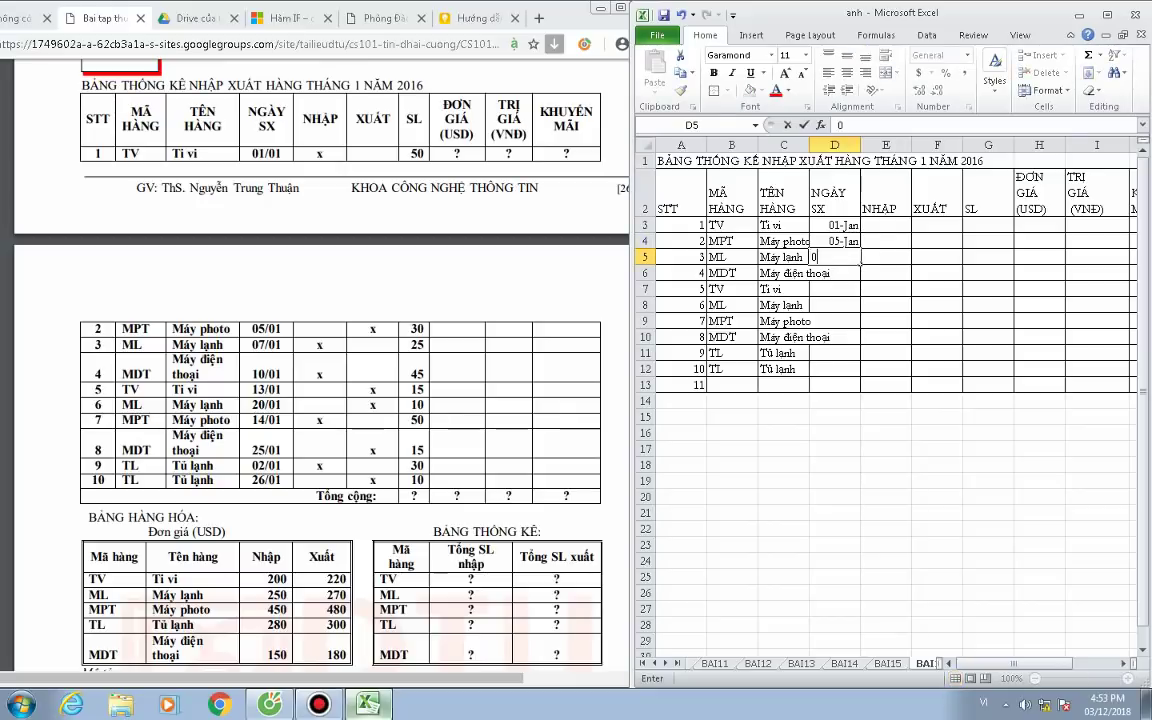
{"action": "type", "text": "7/01"}
{"action": "key", "text": "Return"}
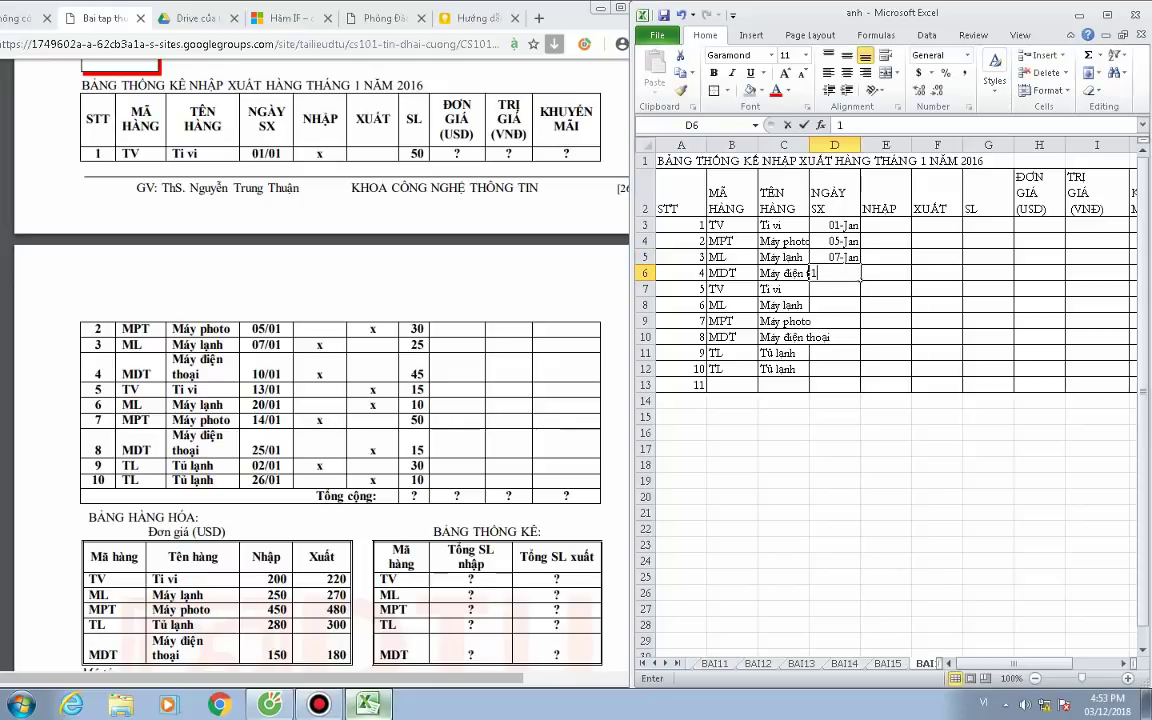
{"action": "type", "text": "10/"}
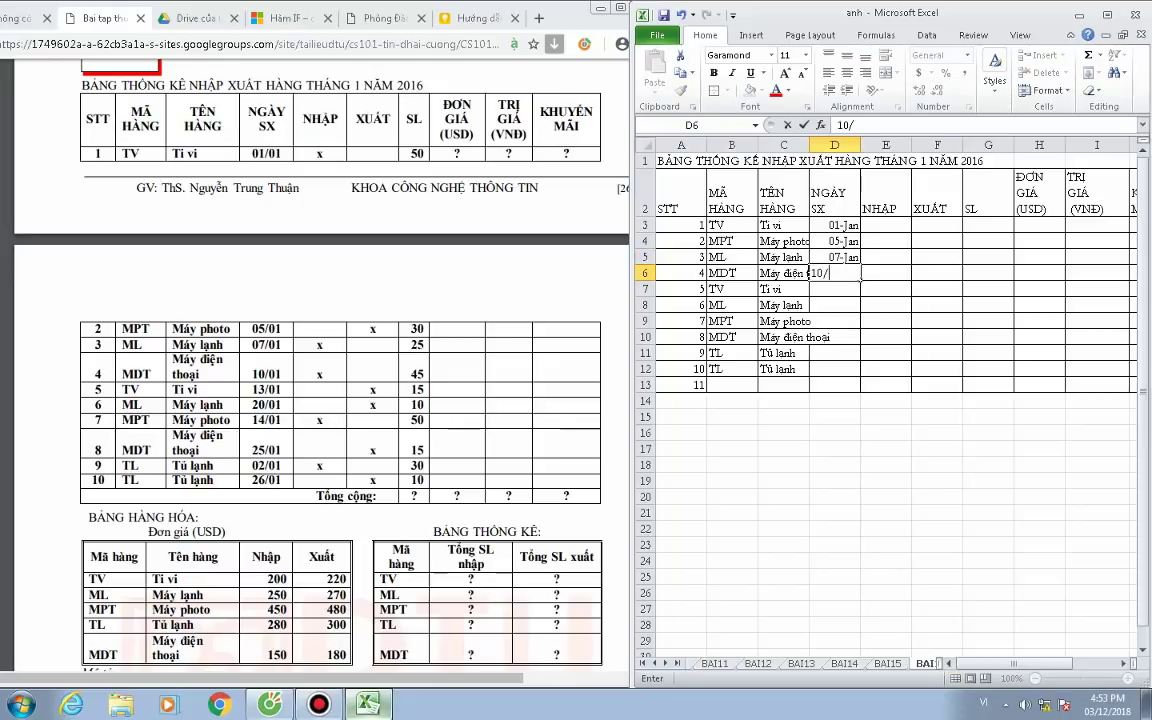
{"action": "type", "text": "01"}
{"action": "key", "text": "Return"}
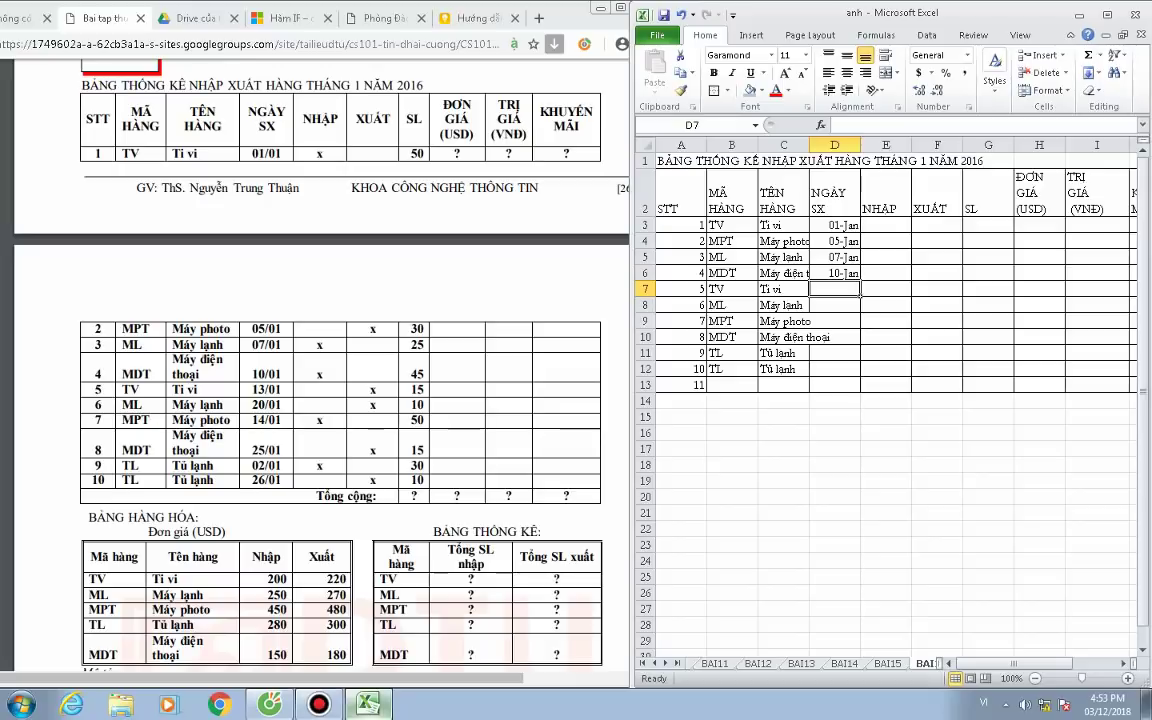
{"action": "type", "text": "13/01"}
{"action": "key", "text": "Return"}
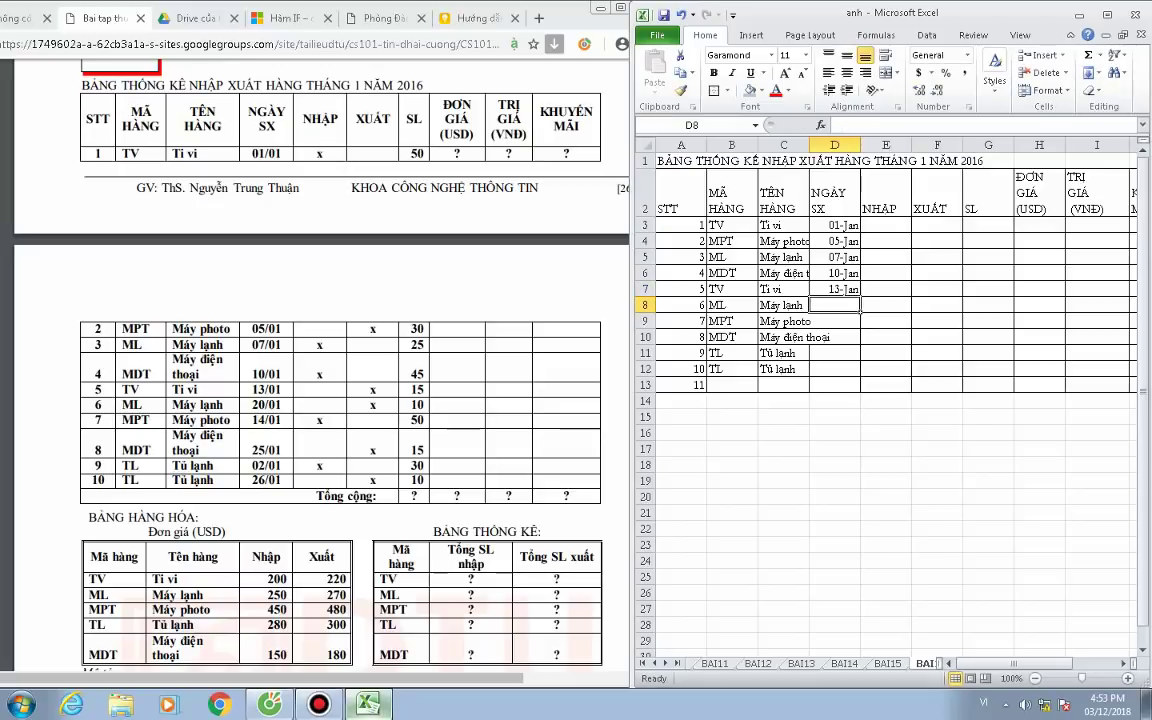
{"action": "type", "text": "20/*"}
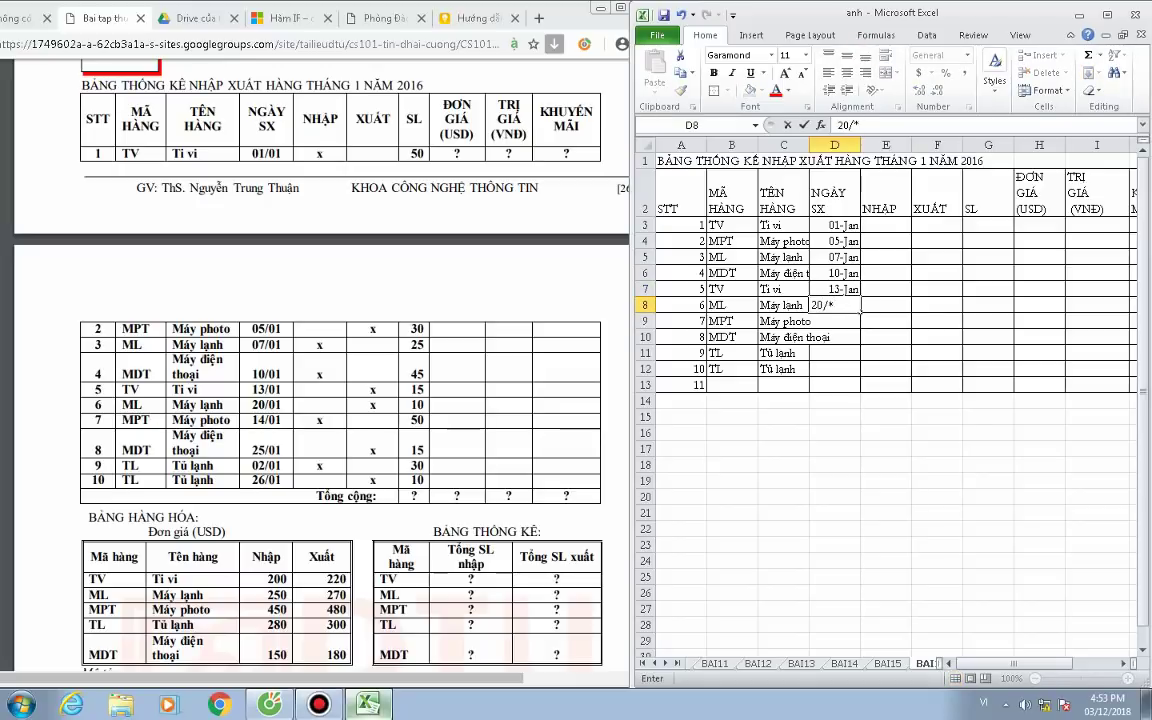
{"action": "key", "text": "BackSpace"}
{"action": "type", "text": "1"}
{"action": "key", "text": "Return"}
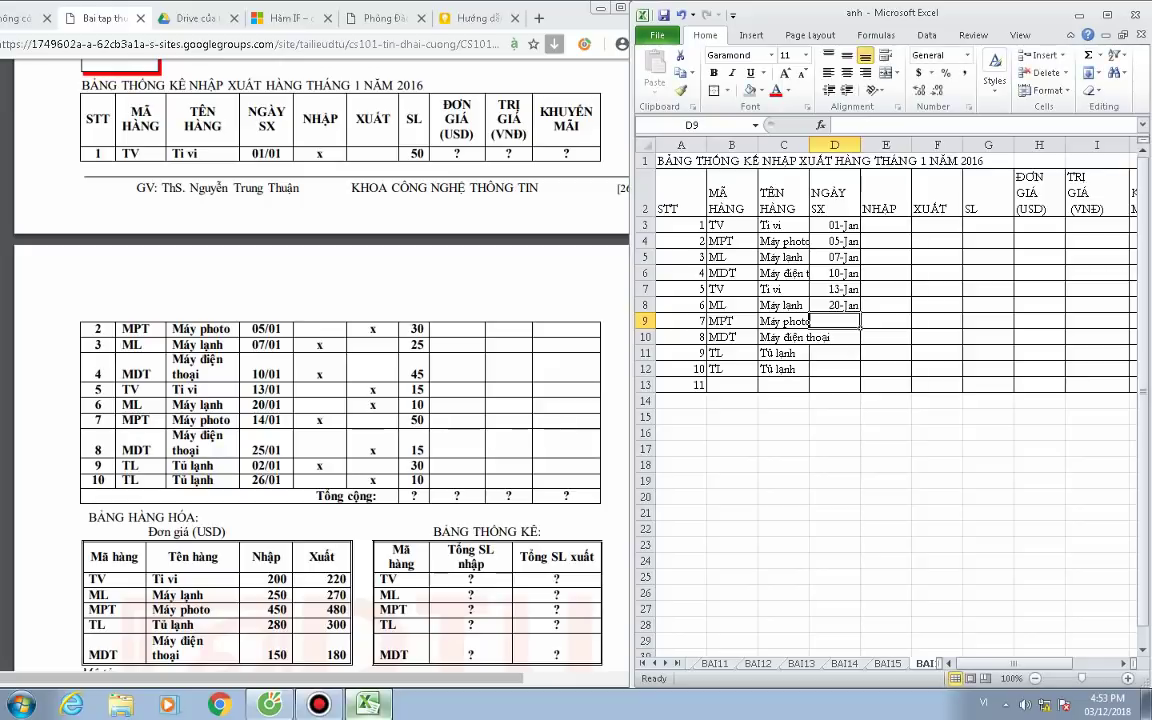
Enter dates 14/01, 25/01 and 02/01 in D9:D11, and begin the last date in D12.
{"action": "type", "text": "14/1"}
{"action": "key", "text": "Return"}
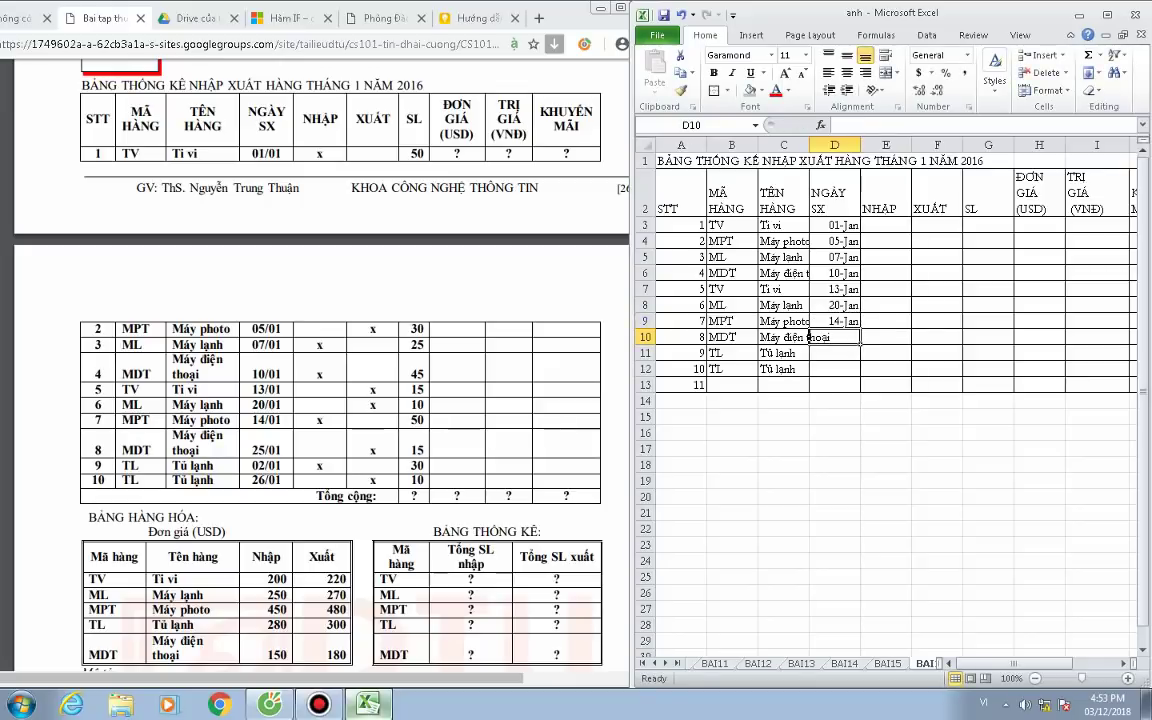
{"action": "type", "text": "22"}
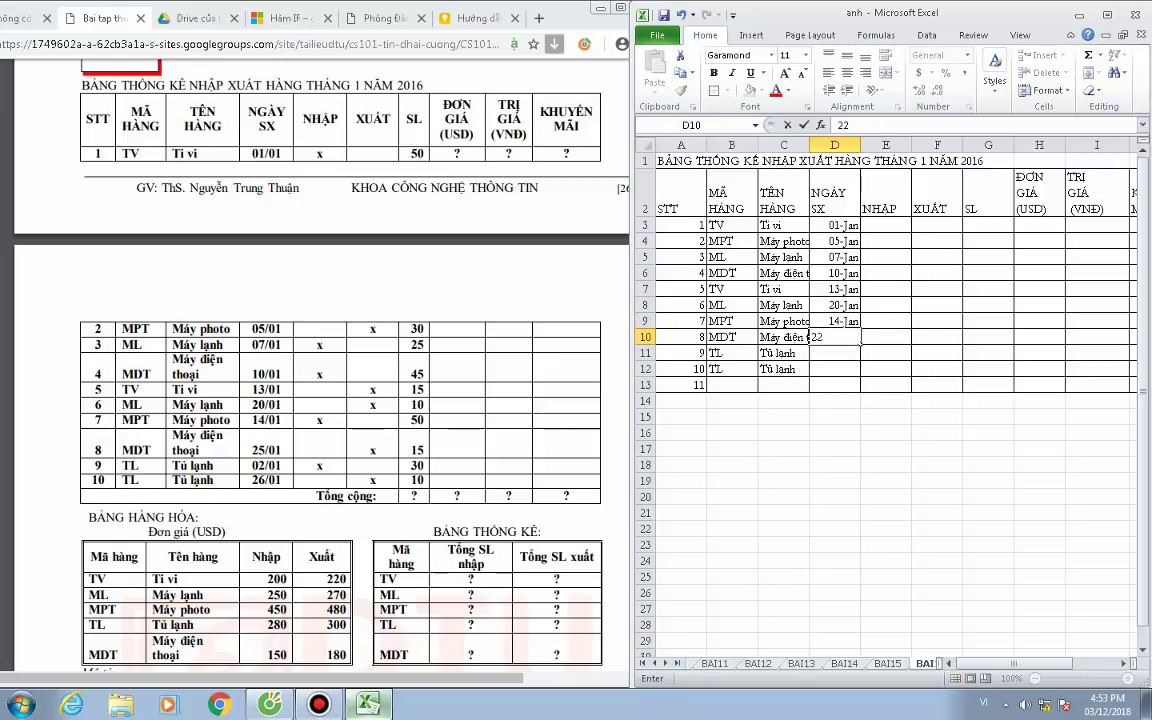
{"action": "key", "text": "BackSpace"}
{"action": "type", "text": "5/"}
{"action": "type", "text": "1"}
{"action": "key", "text": "Return"}
{"action": "type", "text": "02"}
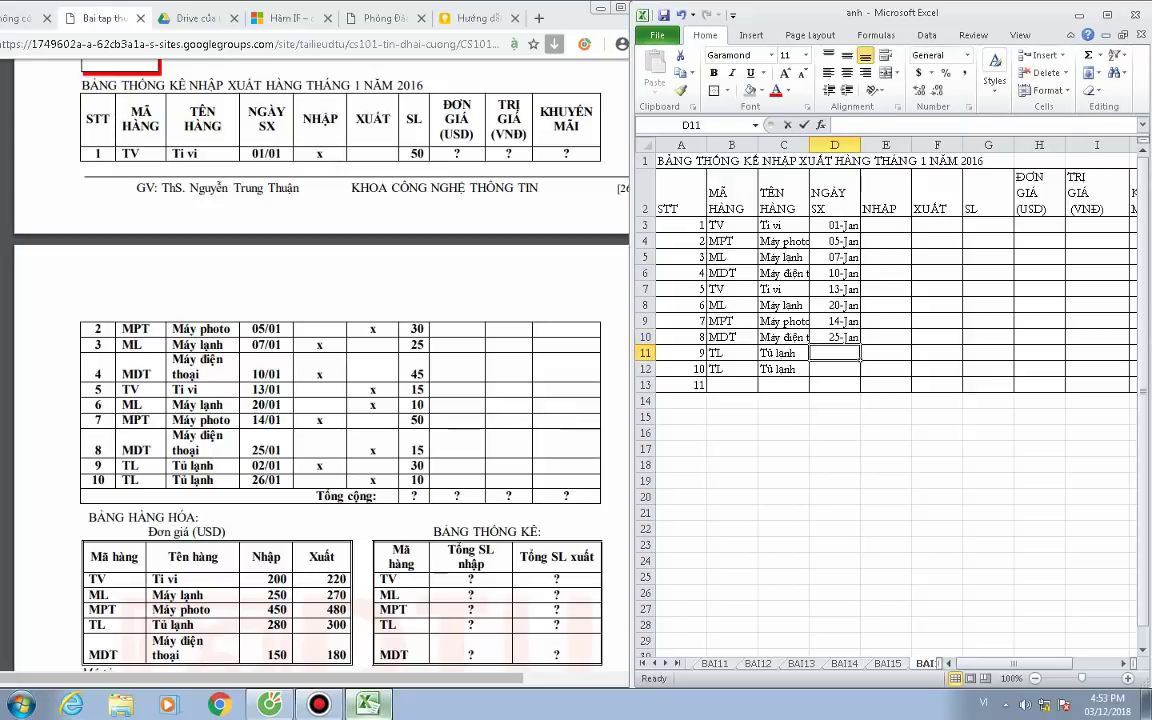
{"action": "type", "text": "/01"}
{"action": "key", "text": "Return"}
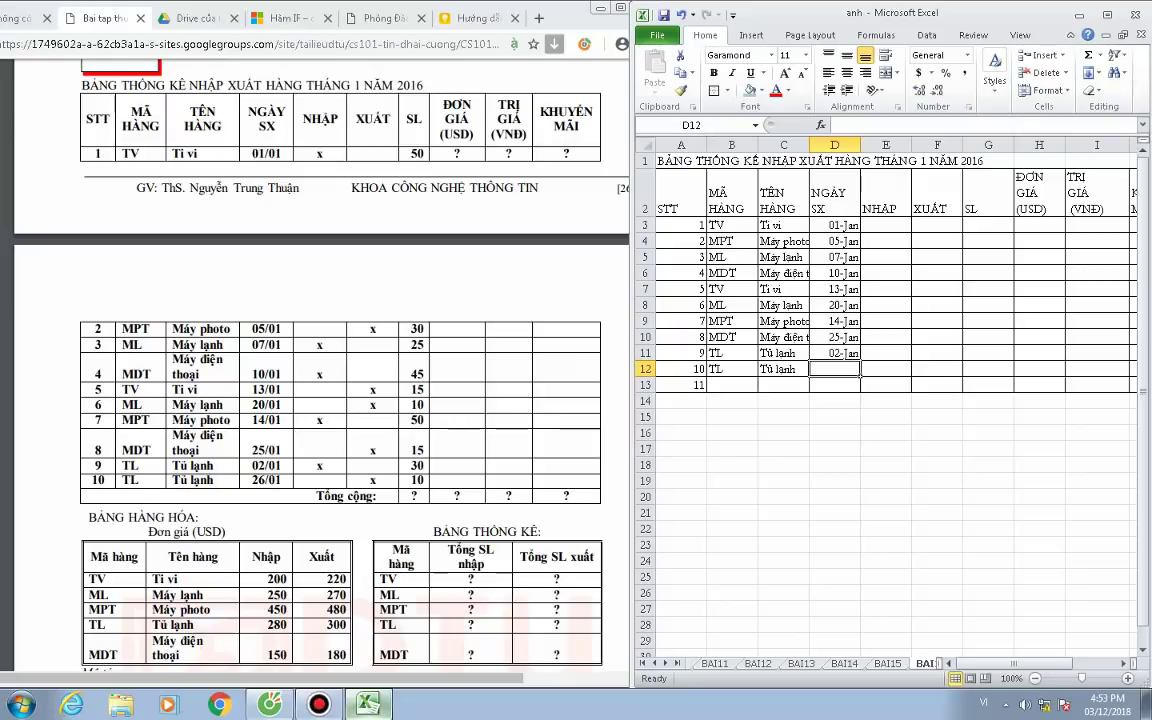
{"action": "type", "text": "16/01"}
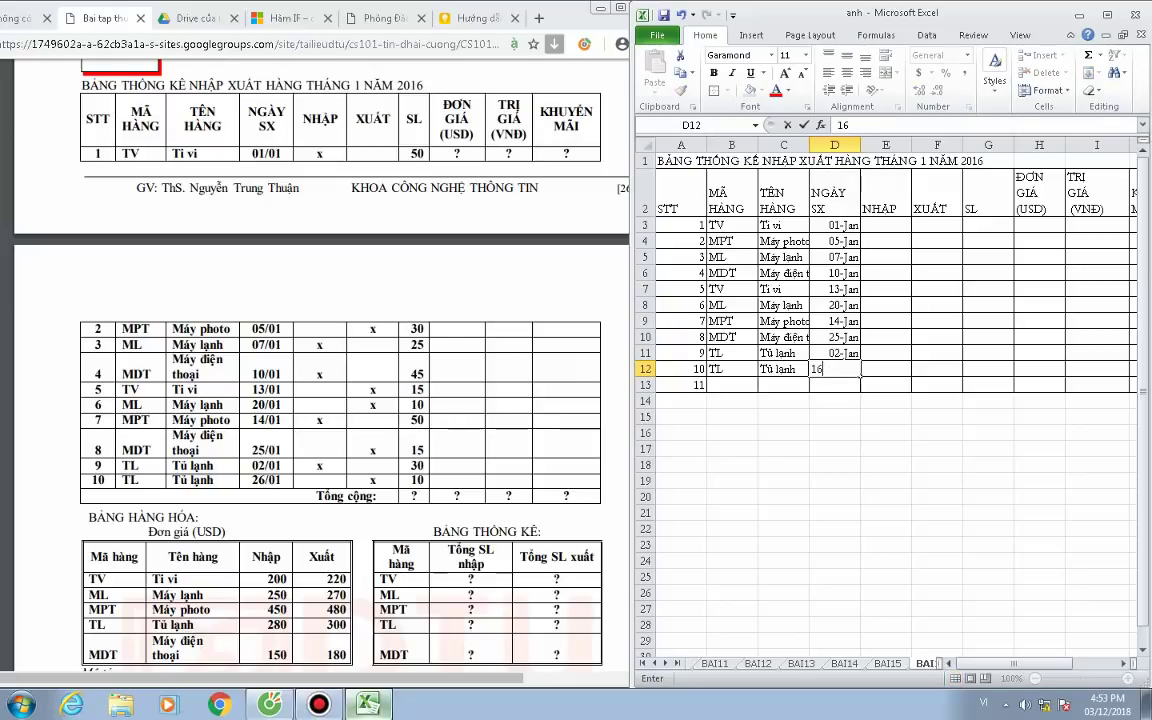
{"action": "key", "text": "BackSpace"}
{"action": "key", "text": "BackSpace"}
{"action": "key", "text": "BackSpace"}
{"action": "type", "text": "25/01"}
{"action": "key", "text": "BackSpace"}
{"action": "key", "text": "BackSpace"}
{"action": "key", "text": "BackSpace"}
Finish 26/01 in D12, then format D3:D12 with the dd/mm/yyyy date type.
{"action": "type", "text": "6/01"}
{"action": "left_click_drag", "start_coordinate": [835, 225], "coordinate": [835, 369]}
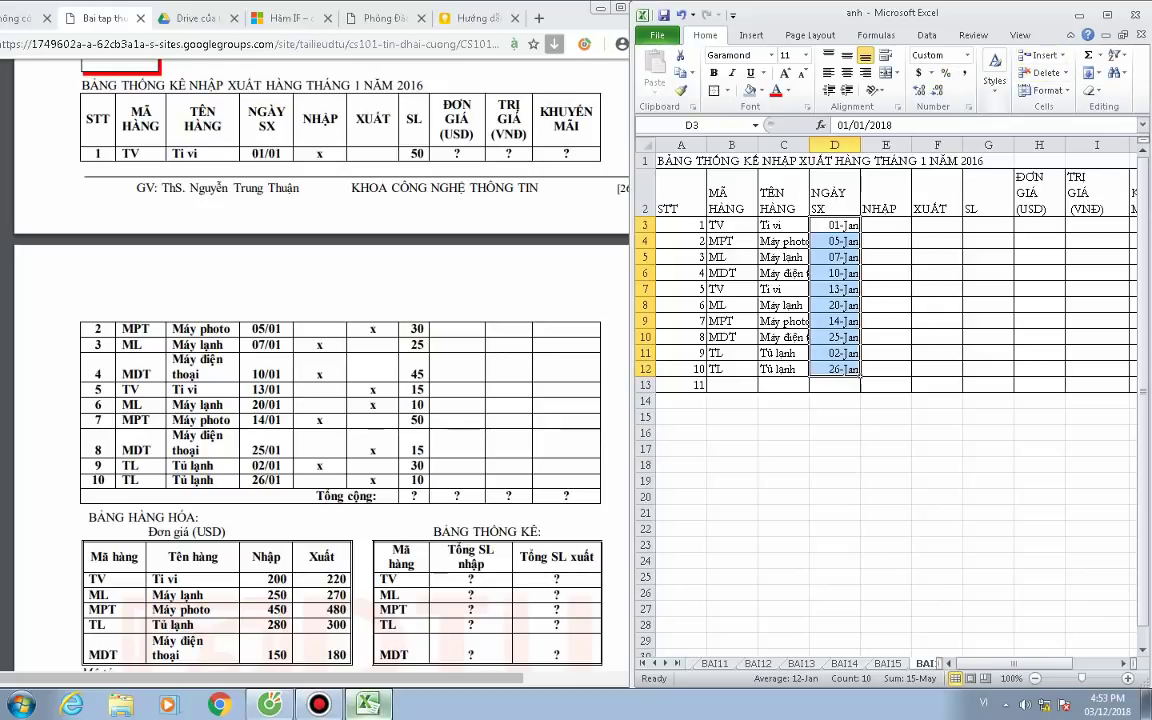
{"action": "left_click", "coordinate": [1106, 15]}
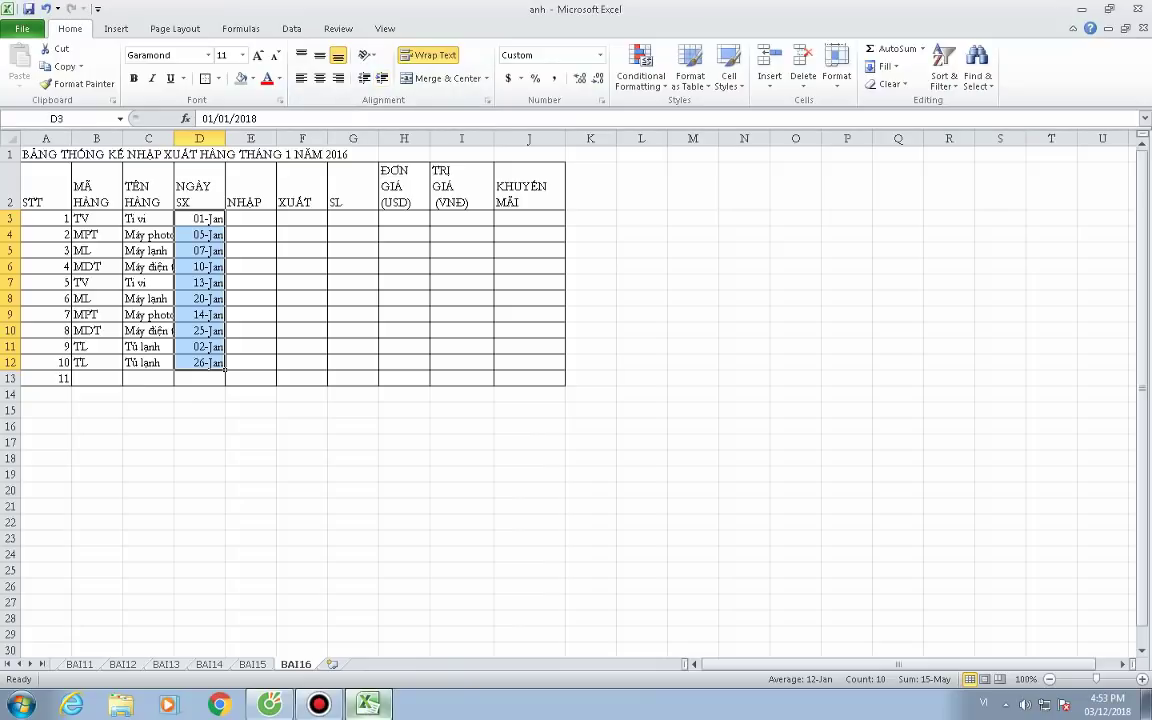
{"action": "right_click", "coordinate": [206, 285]}
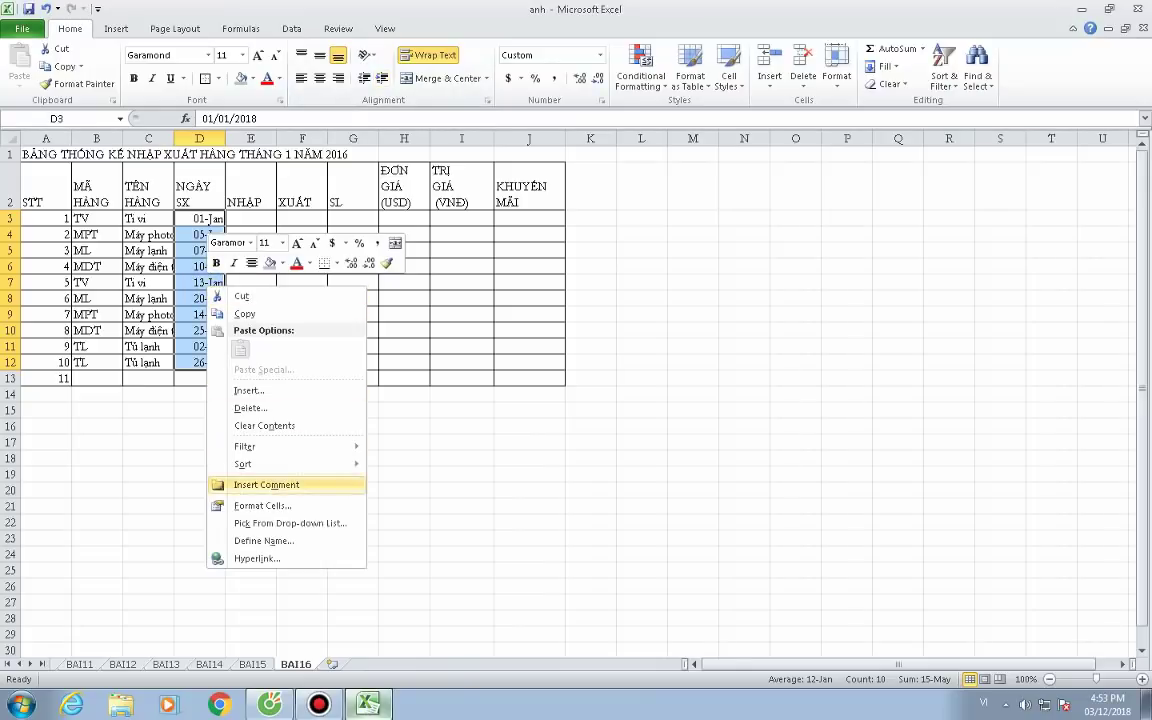
{"action": "left_click", "coordinate": [262, 505]}
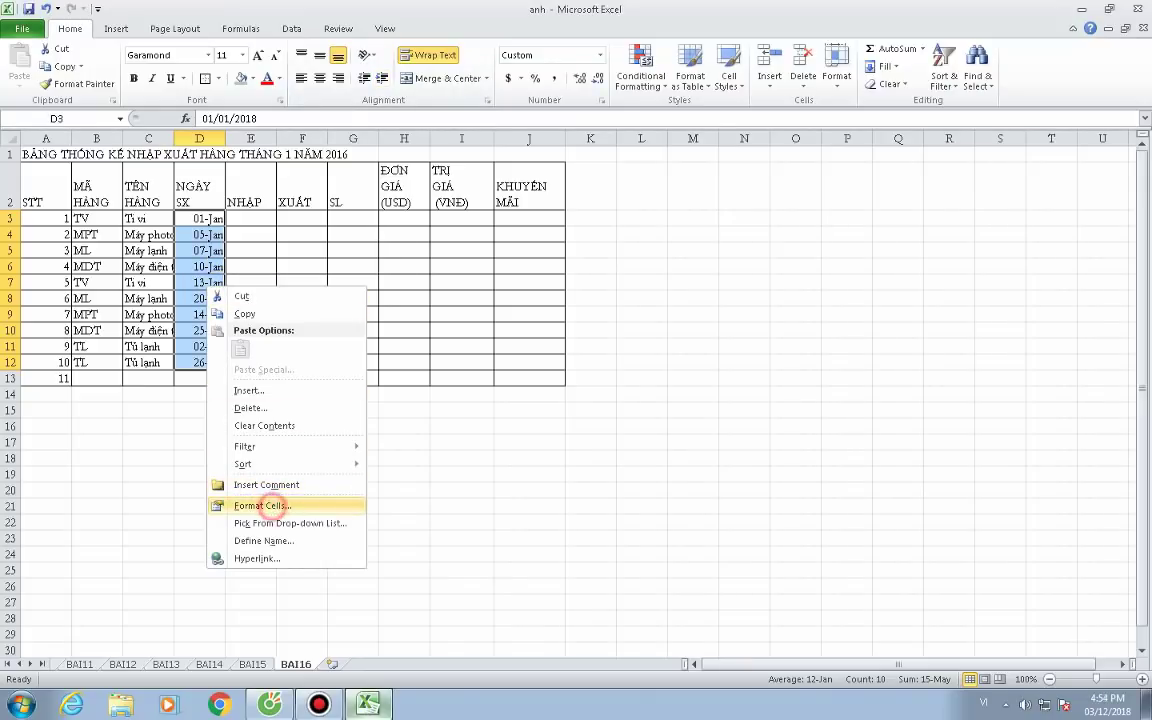
{"action": "left_click", "coordinate": [92, 425]}
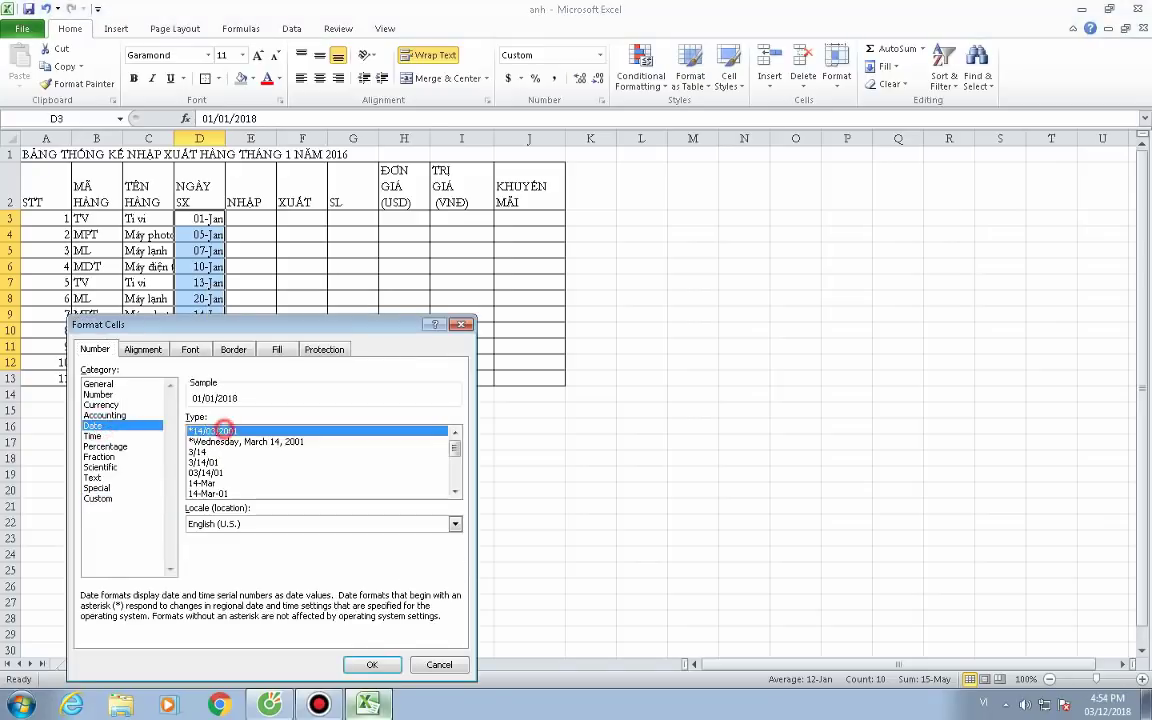
{"action": "double_click", "coordinate": [213, 431]}
{"action": "left_click", "coordinate": [334, 486]}
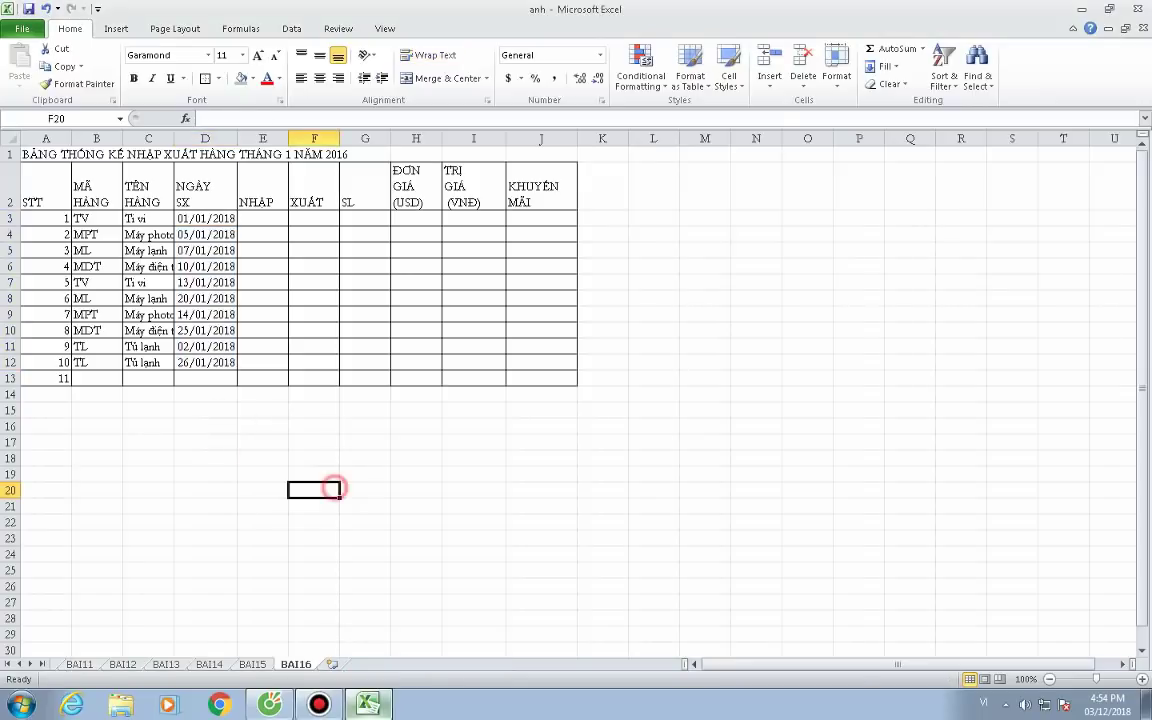
Select the production dates D3:D12 and open Format Cells for them.
{"action": "left_click_drag", "start_coordinate": [193, 218], "coordinate": [210, 362]}
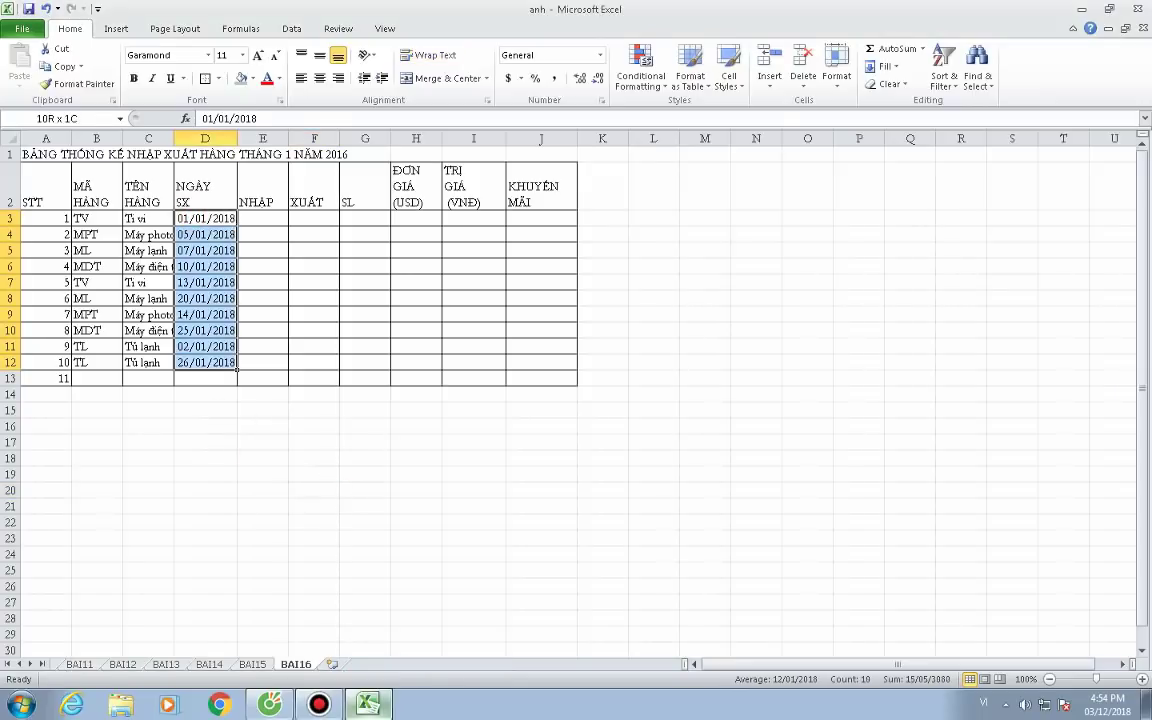
{"action": "left_click", "coordinate": [428, 55]}
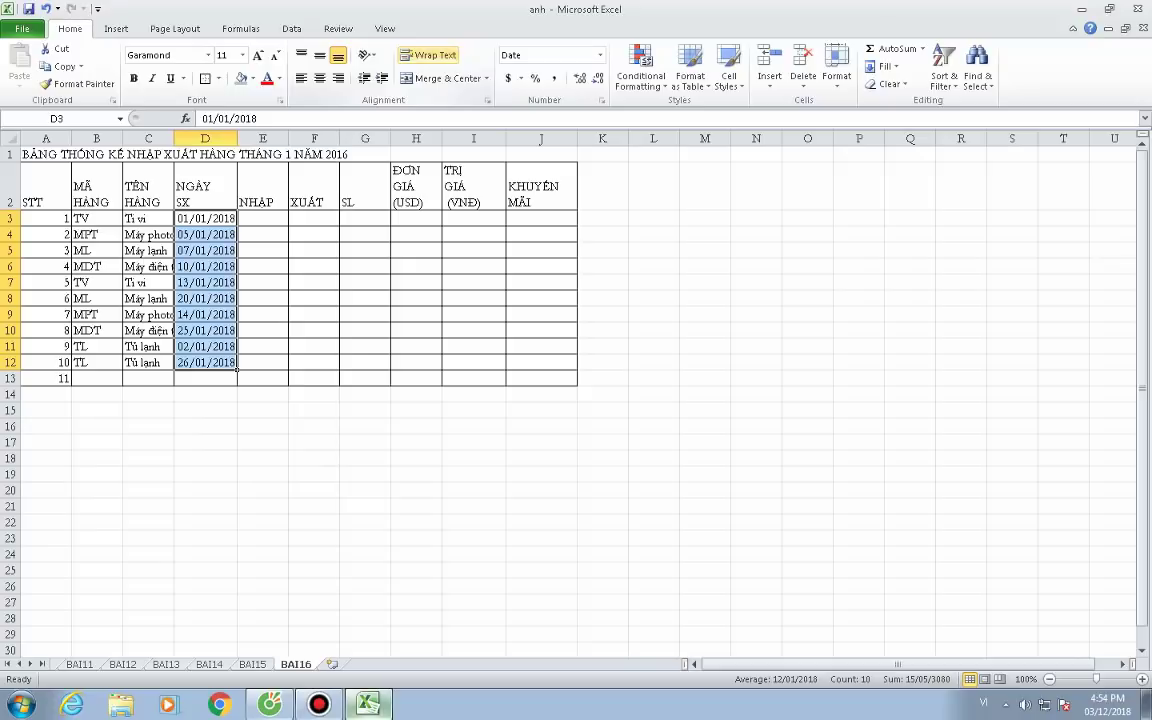
{"action": "right_click", "coordinate": [436, 57]}
{"action": "key", "text": "Escape"}
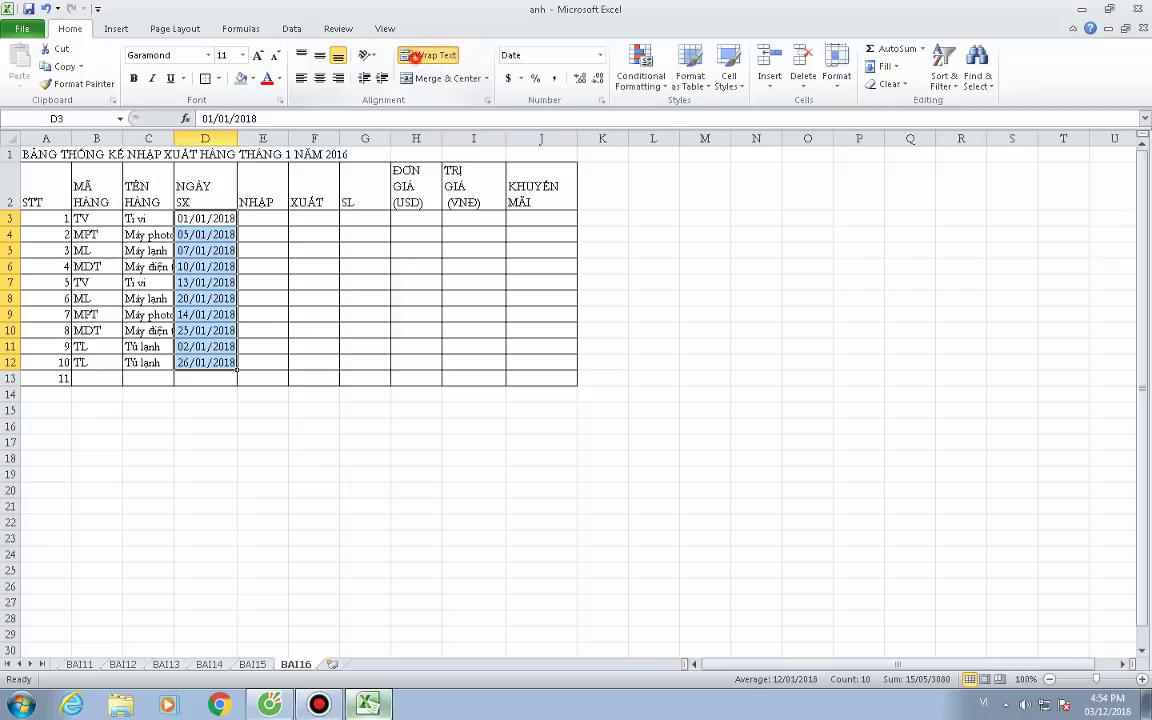
{"action": "right_click", "coordinate": [203, 341]}
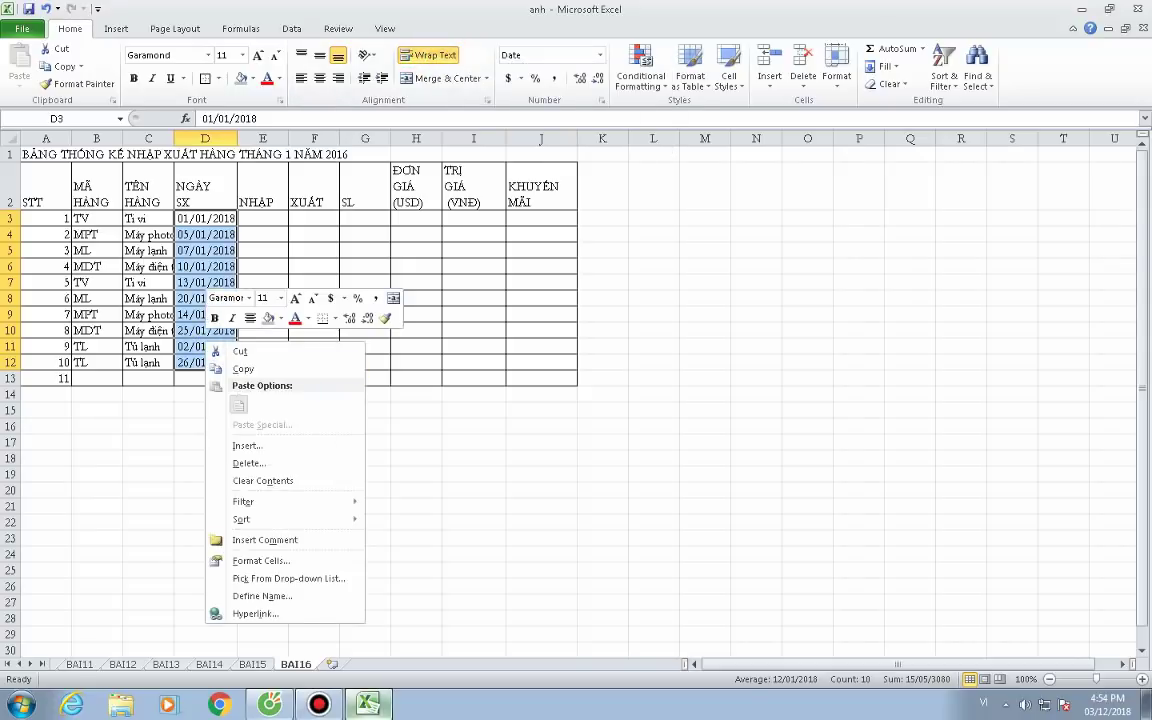
{"action": "left_click", "coordinate": [260, 561]}
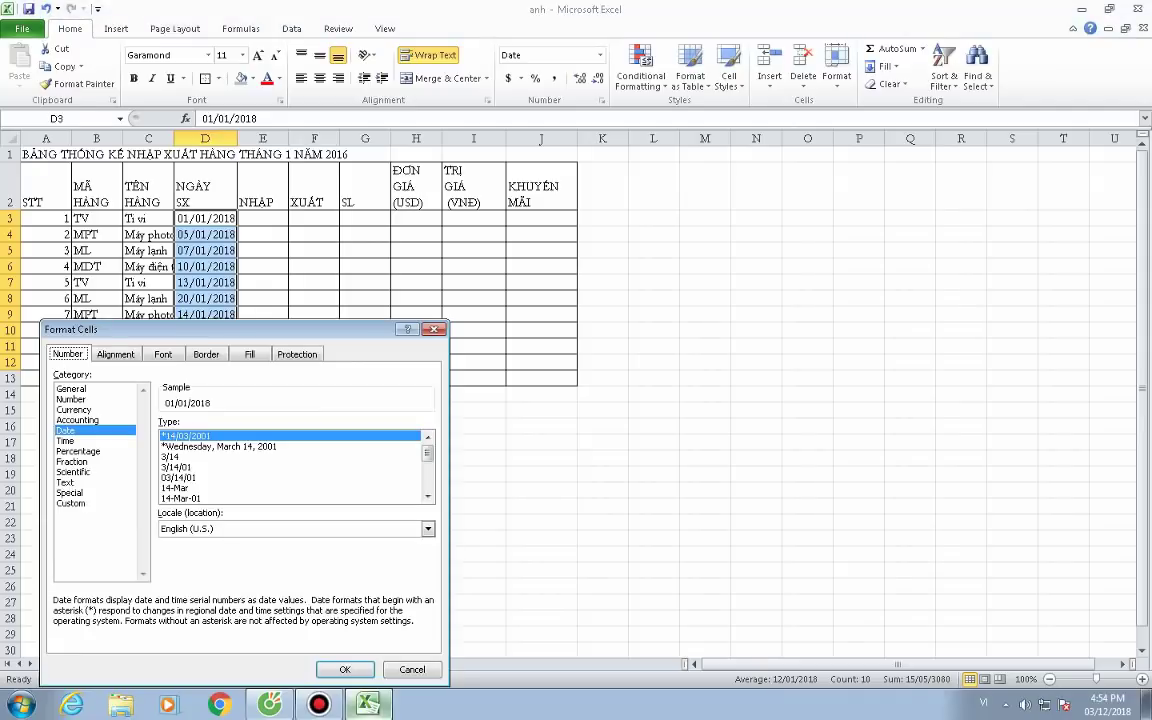
Choose the 3/14 Date type and compare it with the exercise PDF's date layout.
{"action": "left_click", "coordinate": [170, 457]}
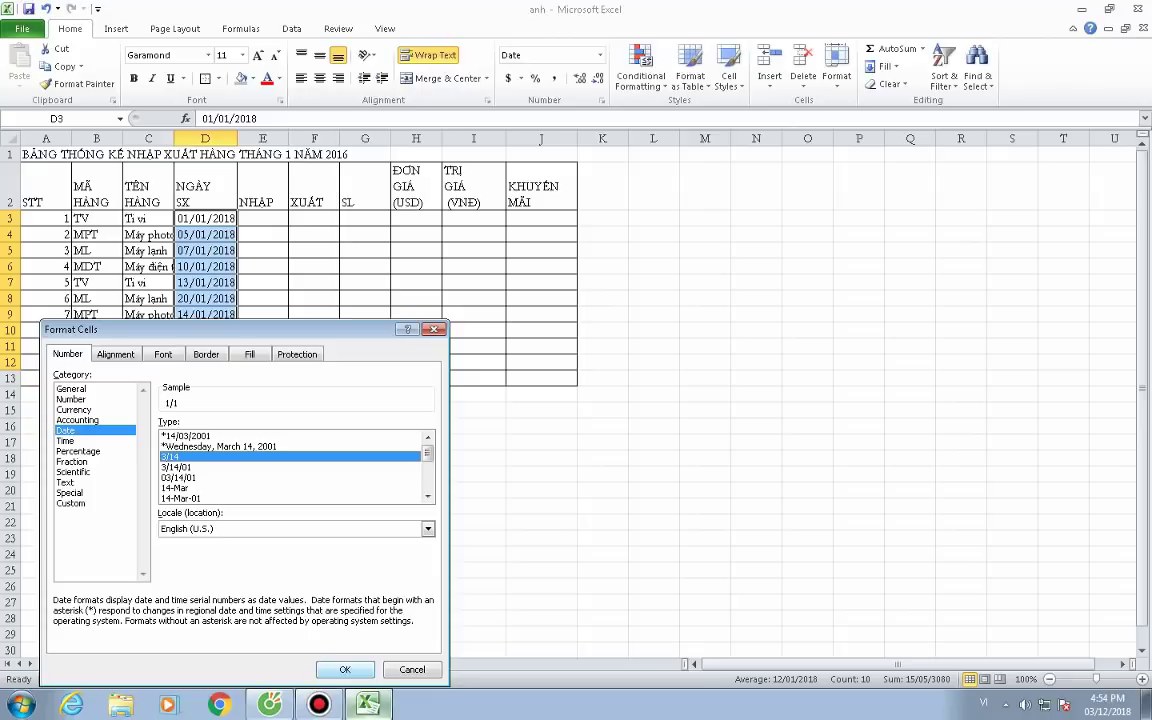
{"action": "scroll", "coordinate": [295, 466], "scroll_direction": "down", "scroll_amount": 1}
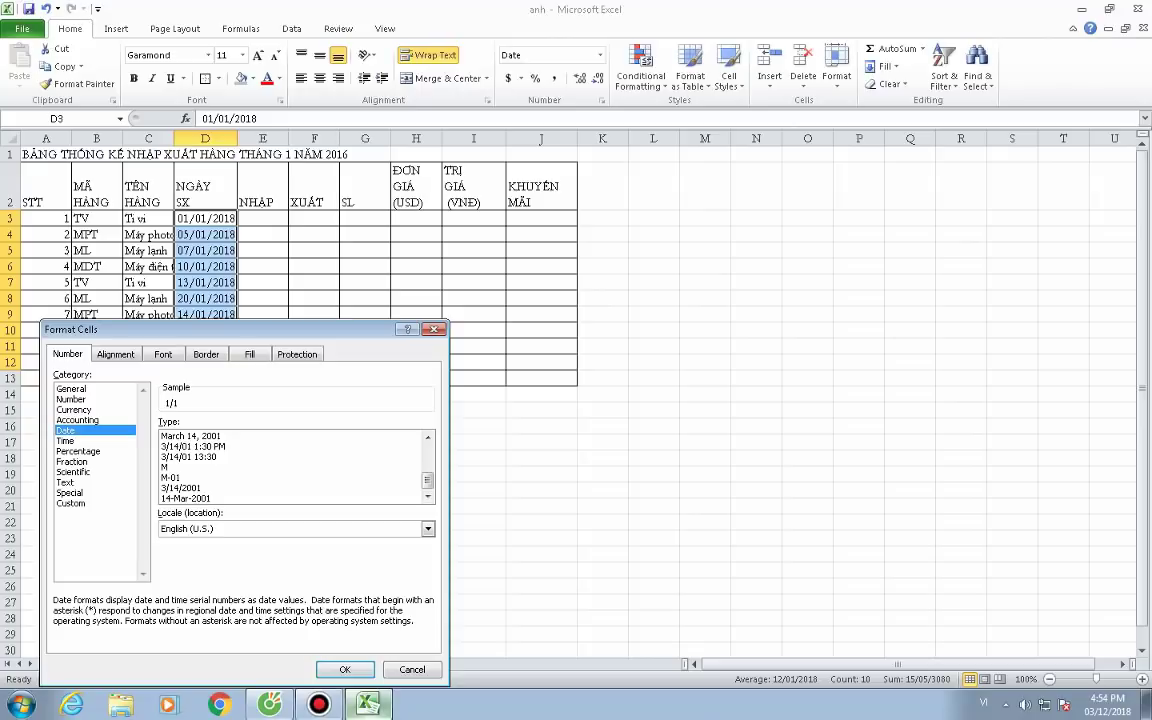
{"action": "scroll", "coordinate": [290, 466], "scroll_direction": "up", "scroll_amount": 5}
{"action": "left_click", "coordinate": [200, 446]}
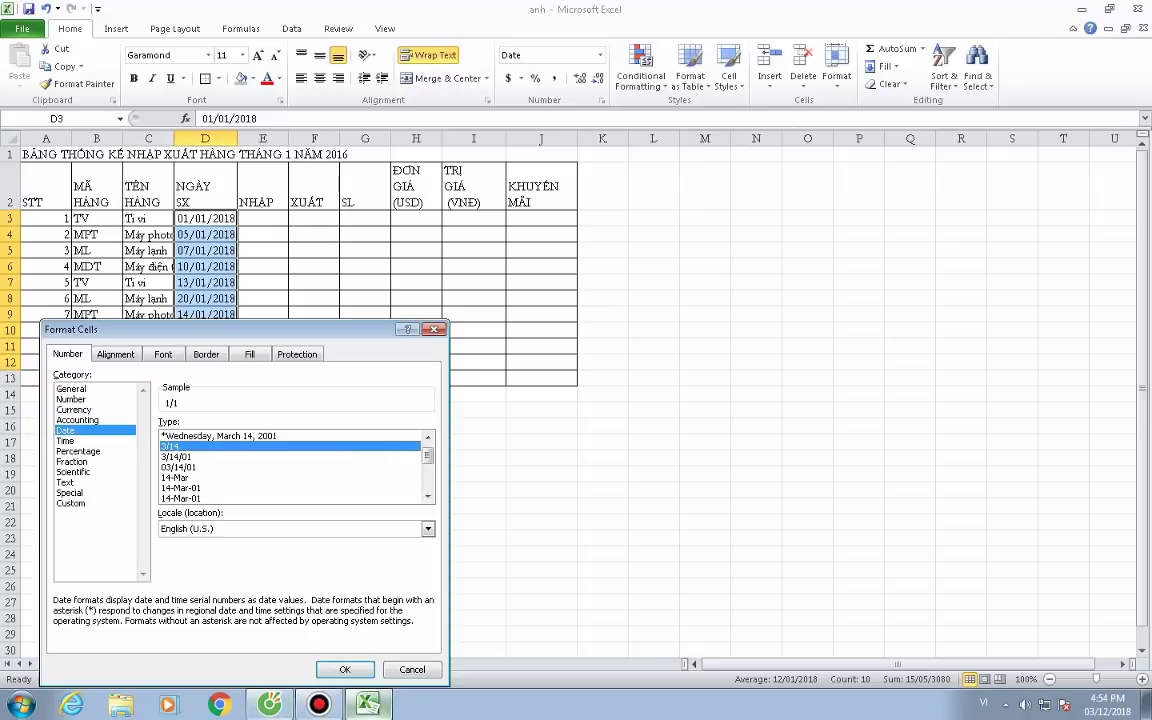
{"action": "key", "text": "alt+Tab"}
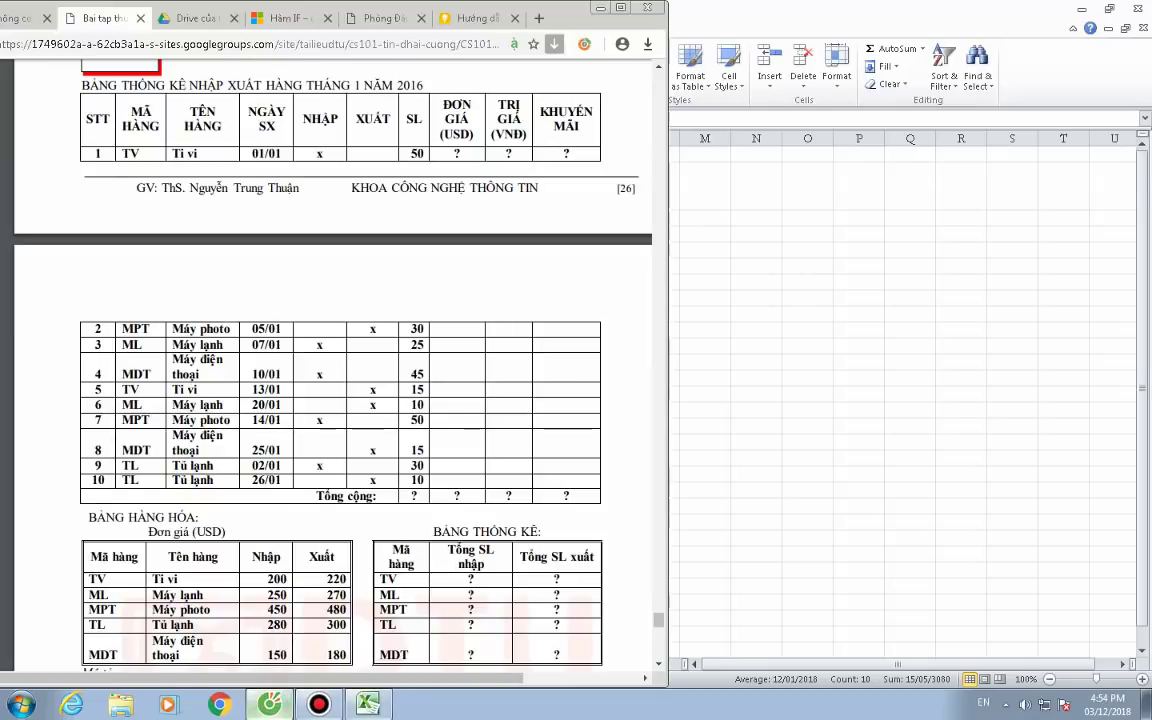
Back in Format Cells, preview Date types from *14/03/2001 down through 14-Mar-01 and Mar-01.
{"action": "key", "text": "alt+Tab"}
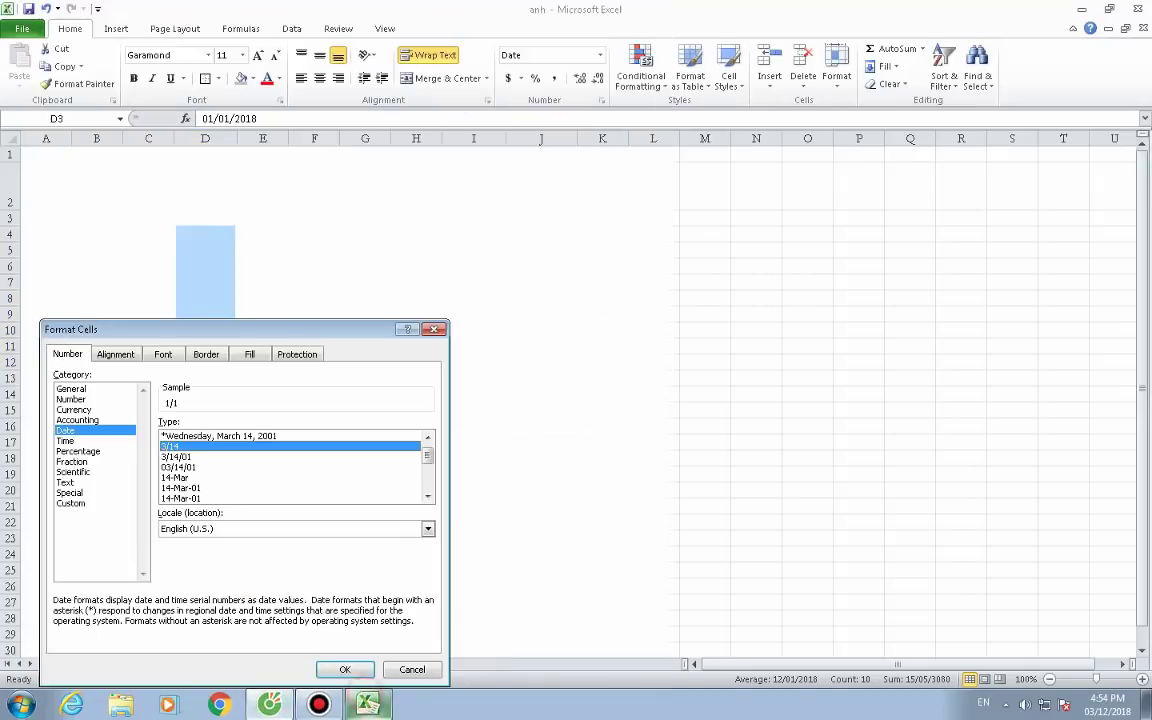
{"action": "scroll", "coordinate": [290, 466], "scroll_direction": "up", "scroll_amount": 1}
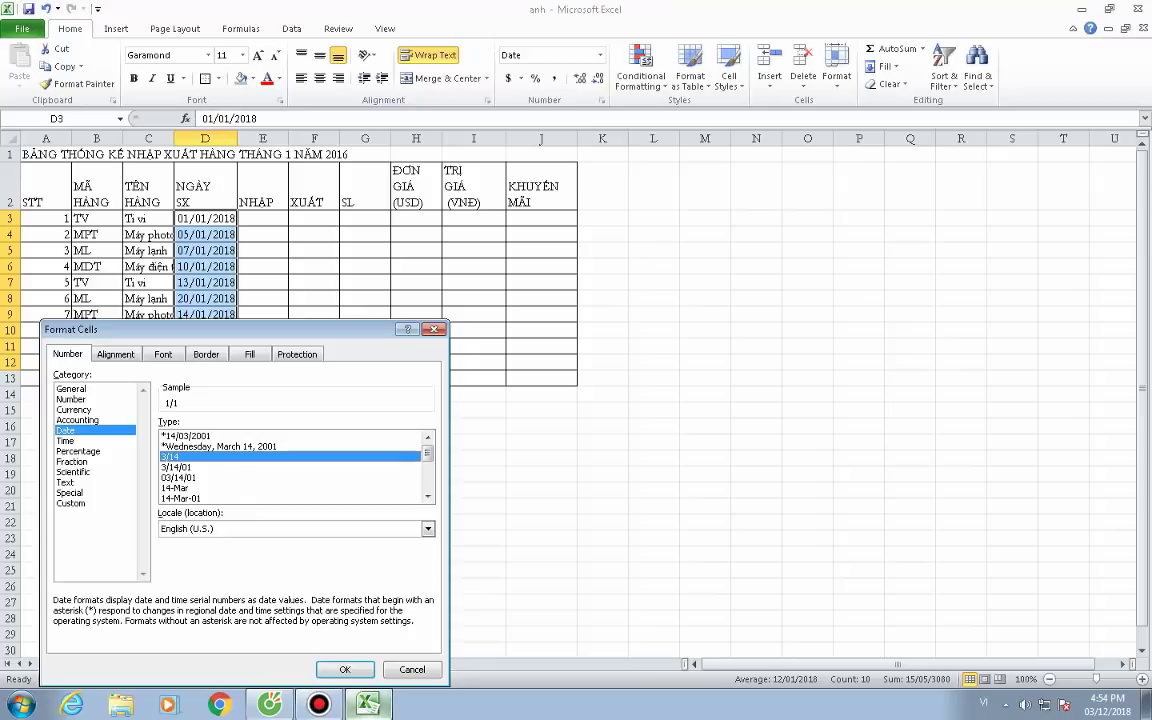
{"action": "left_click", "coordinate": [186, 436]}
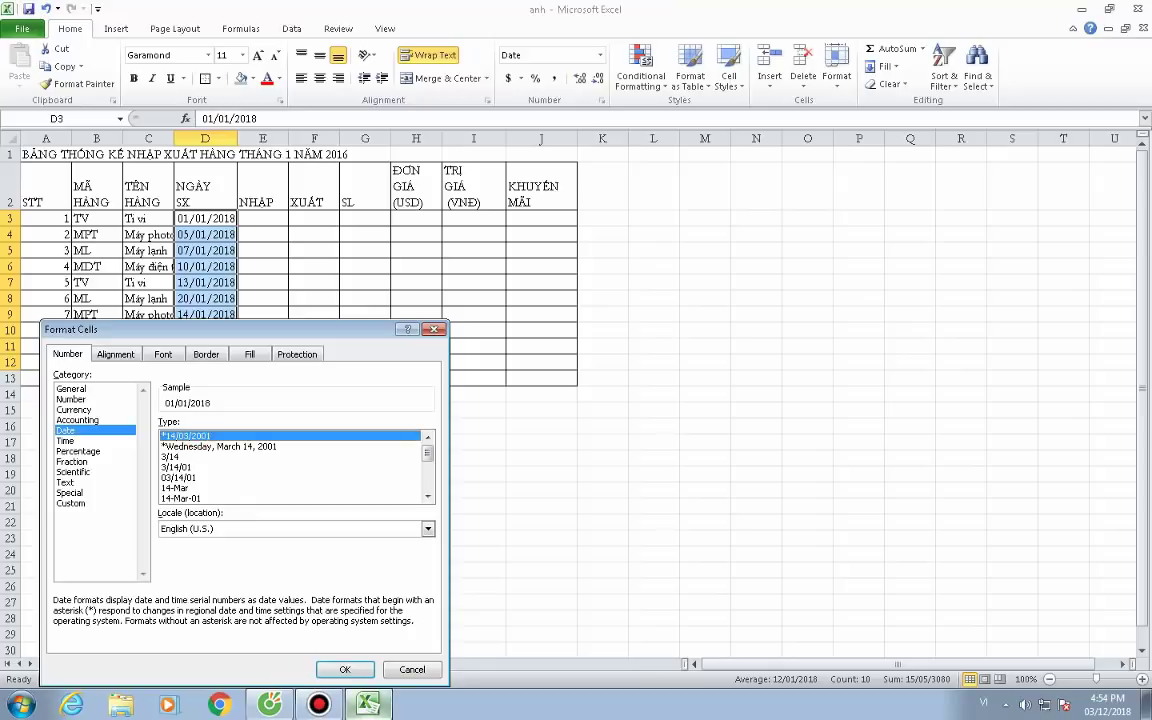
{"action": "left_click", "coordinate": [220, 446]}
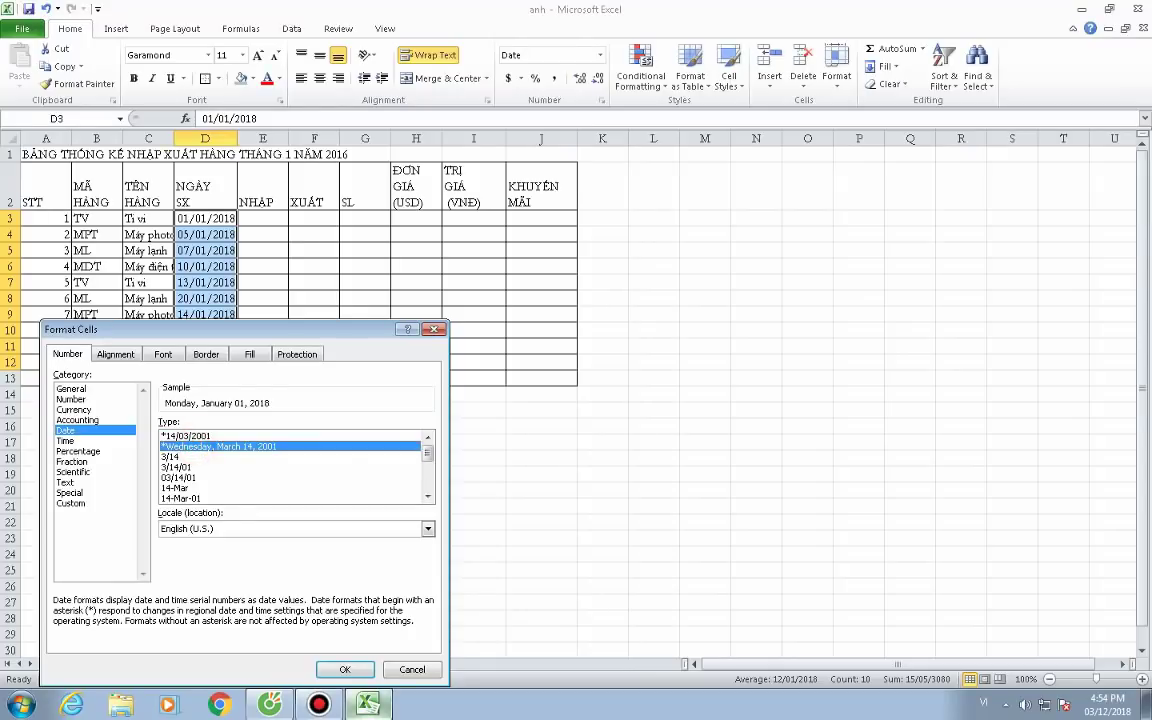
{"action": "left_click", "coordinate": [172, 456]}
{"action": "left_click", "coordinate": [177, 467]}
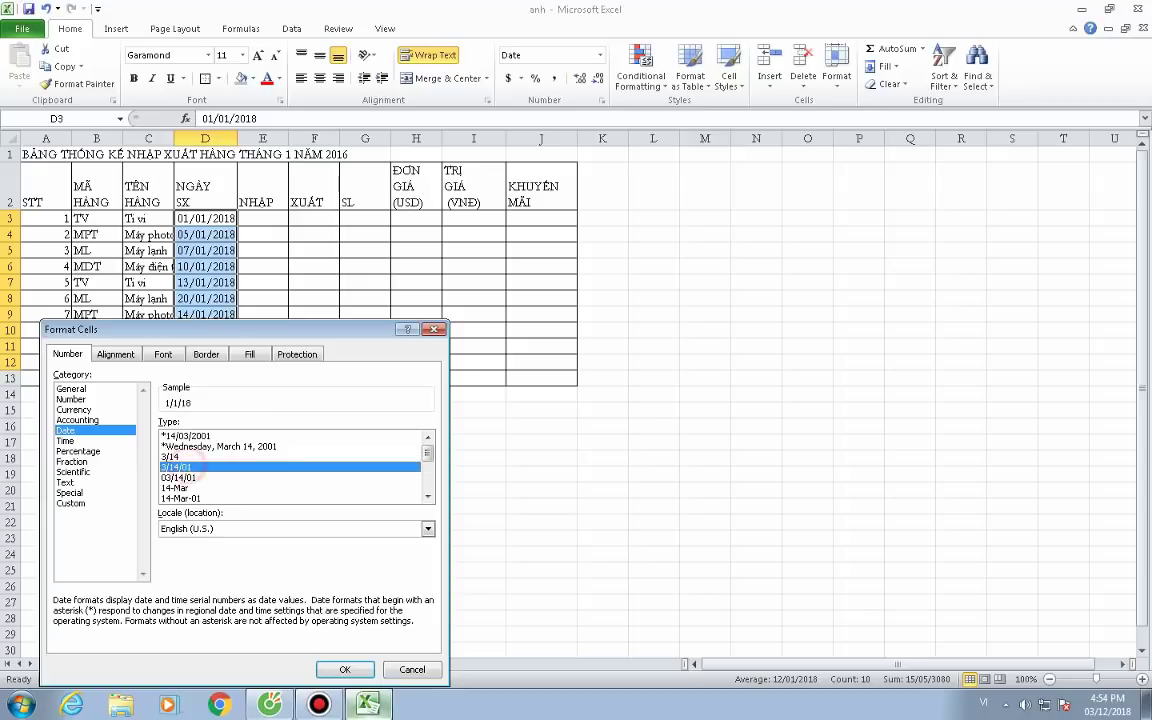
{"action": "left_click", "coordinate": [182, 477]}
{"action": "left_click", "coordinate": [176, 488]}
{"action": "left_click", "coordinate": [180, 497]}
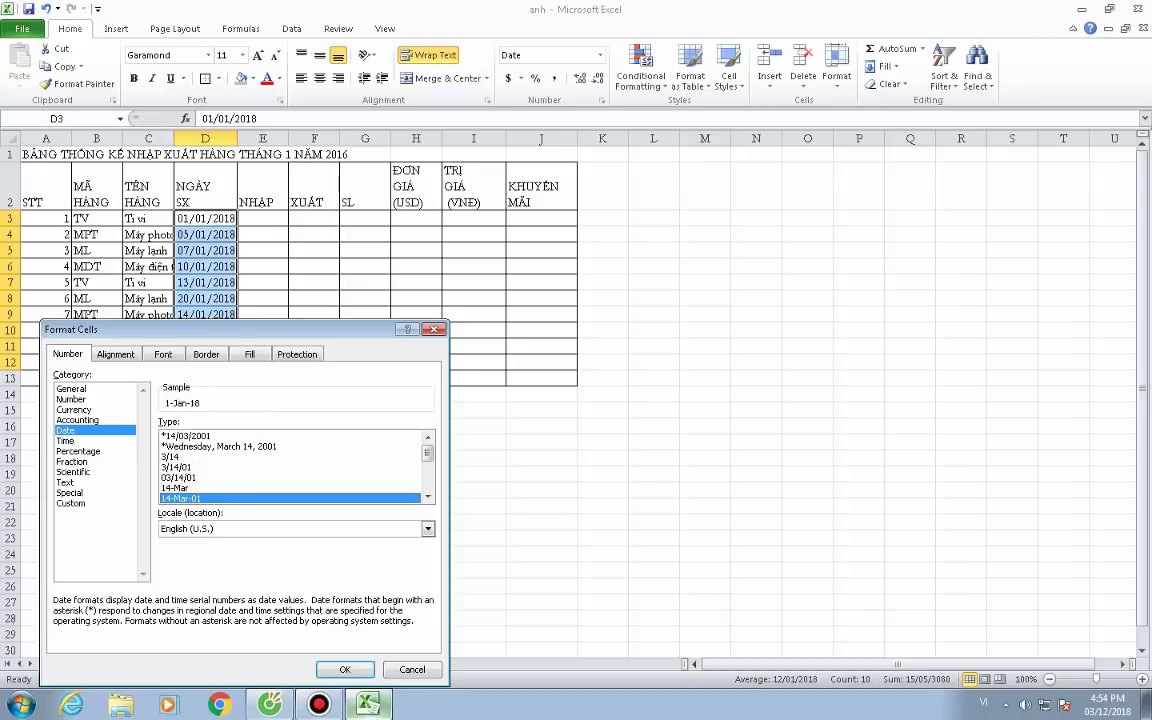
{"action": "left_click", "coordinate": [180, 497]}
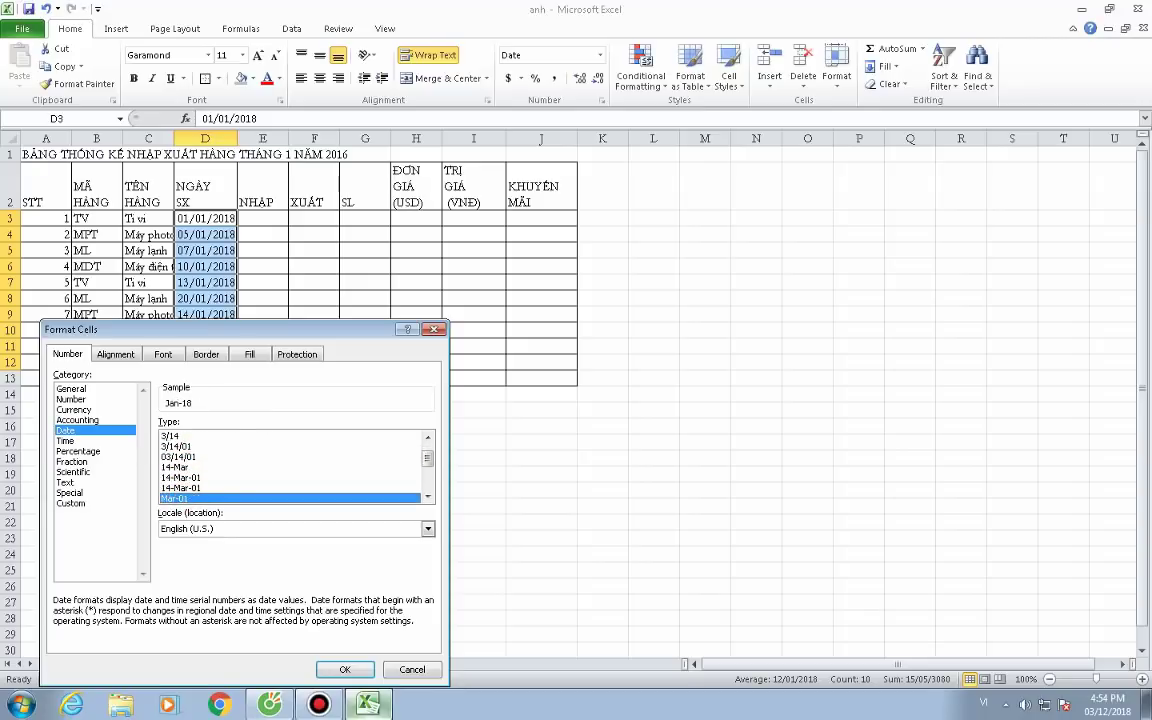
Settle on the 14-Mar-2001 Date type and drop down the Locale (location) list.
{"action": "key", "text": "Down"}
{"action": "key", "text": "Down"}
{"action": "key", "text": "Down"}
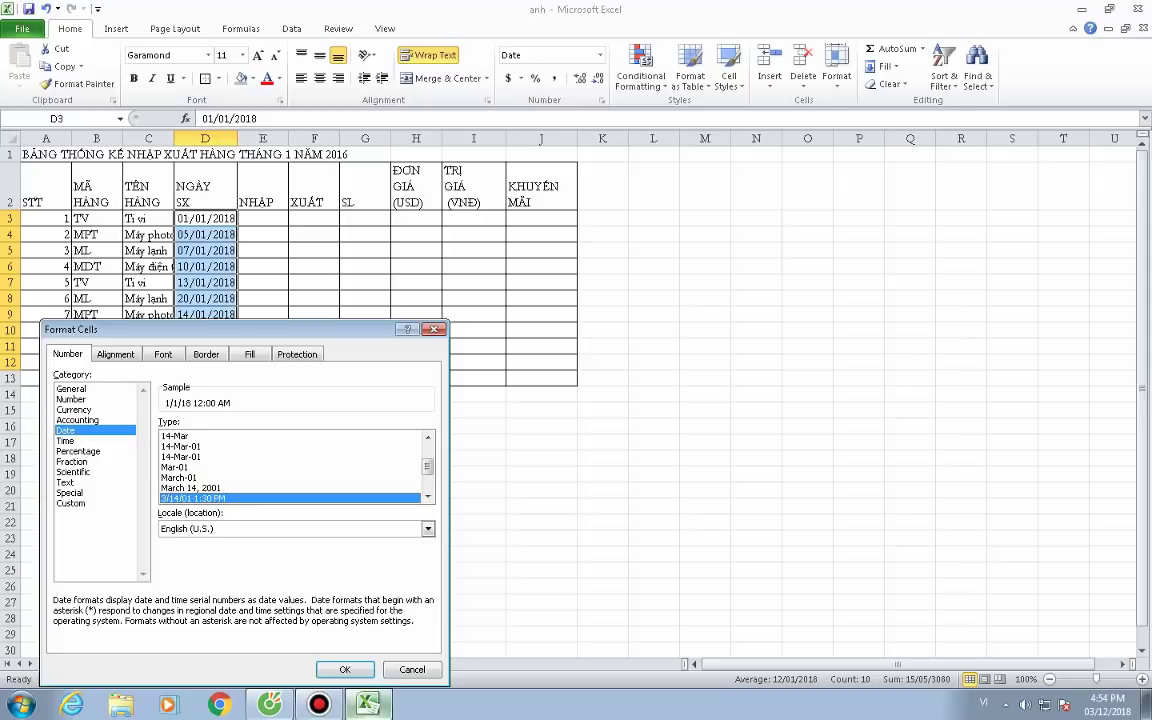
{"action": "key", "text": "Down"}
{"action": "key", "text": "Down"}
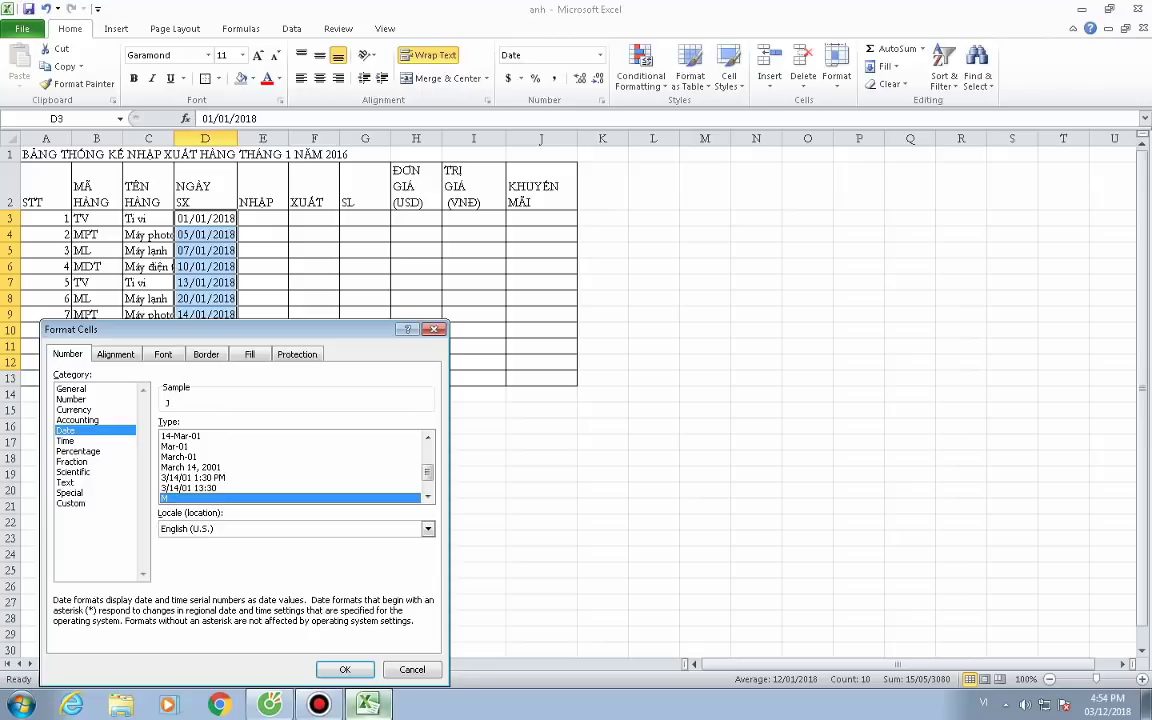
{"action": "key", "text": "Down"}
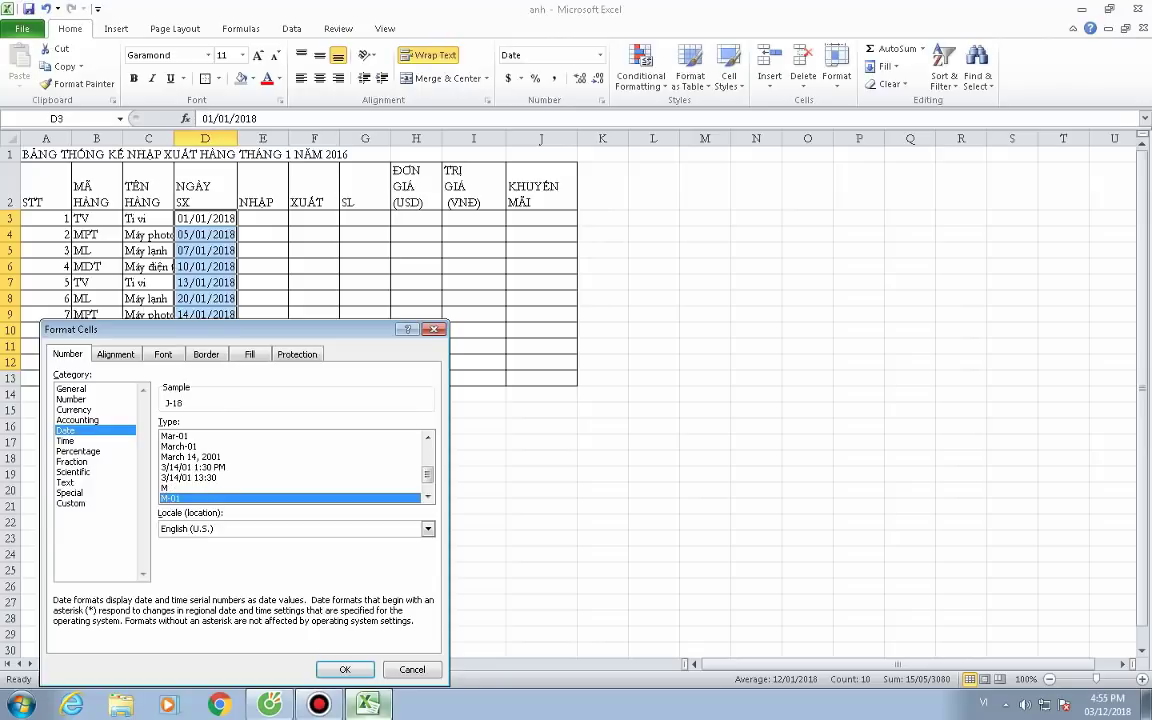
{"action": "key", "text": "Down"}
{"action": "key", "text": "Up"}
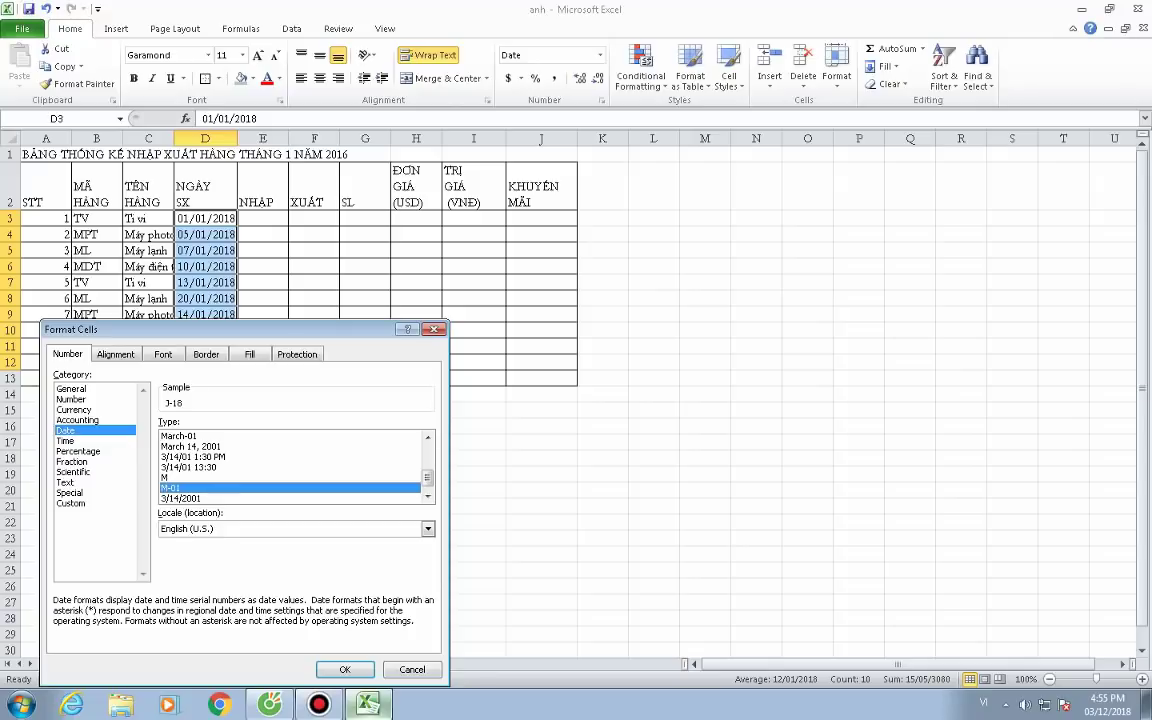
{"action": "key", "text": "Up"}
{"action": "key", "text": "Up"}
{"action": "key", "text": "Up"}
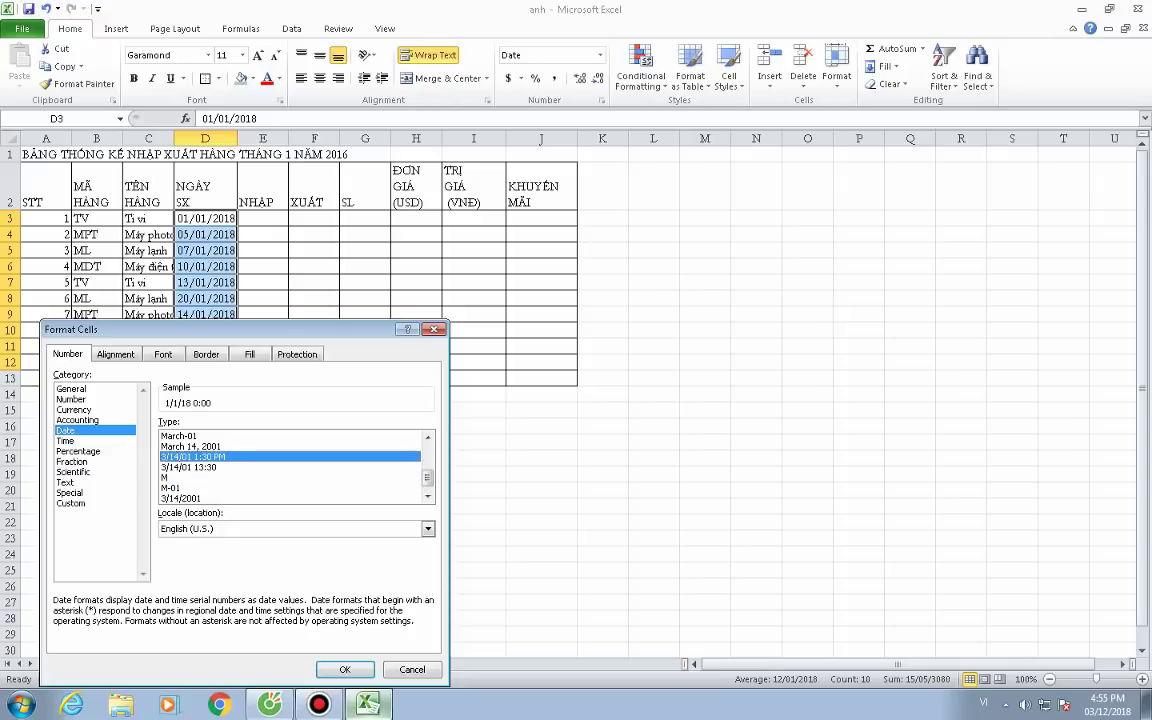
{"action": "key", "text": "Up"}
{"action": "key", "text": "Up"}
{"action": "key", "text": "Up"}
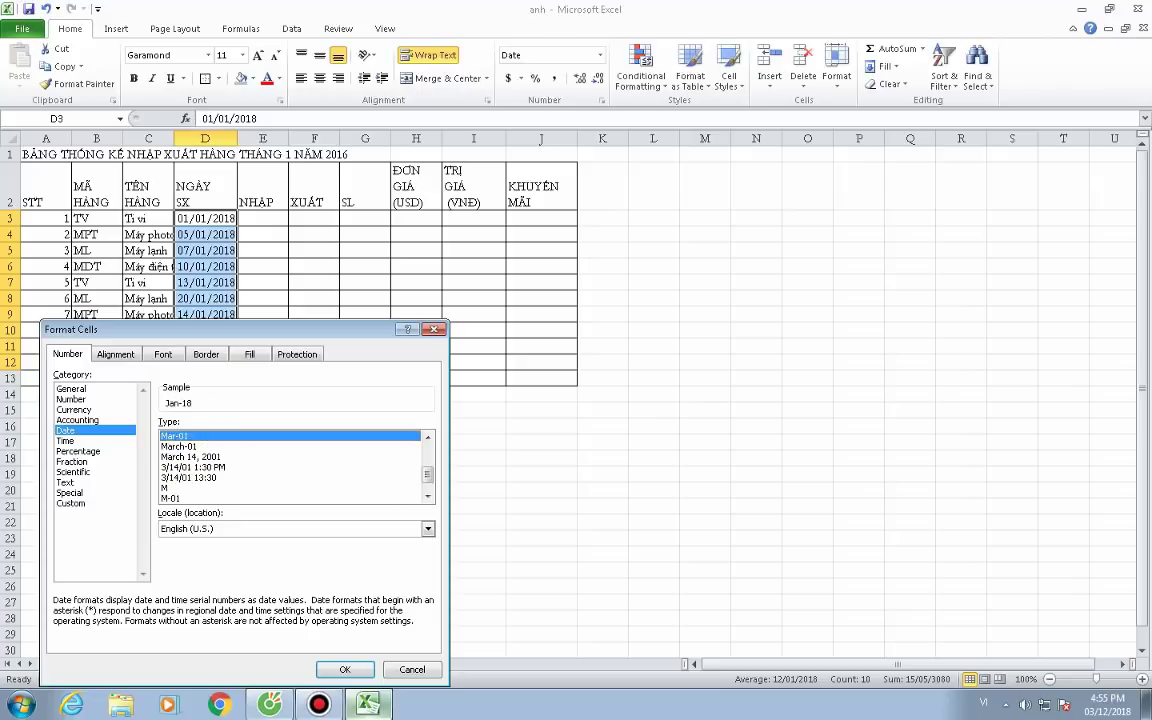
{"action": "key", "text": "Up"}
{"action": "key", "text": "Down"}
{"action": "key", "text": "Down"}
{"action": "key", "text": "Down"}
{"action": "key", "text": "Down"}
{"action": "key", "text": "Down"}
{"action": "key", "text": "Down"}
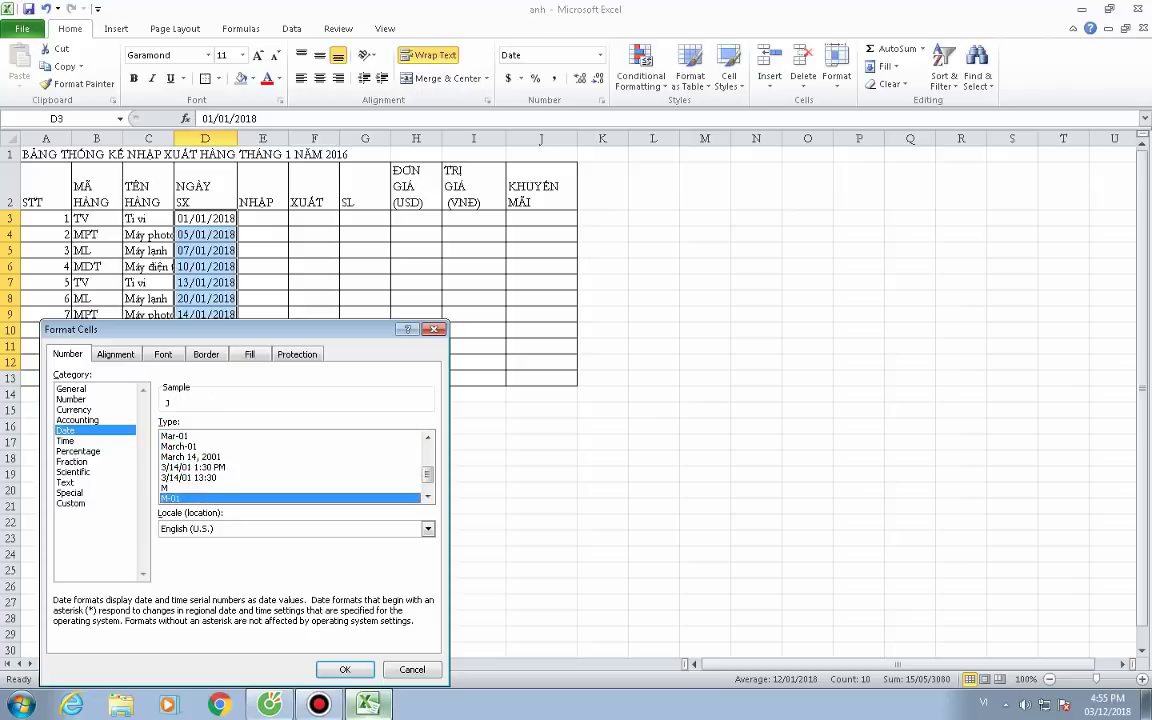
{"action": "key", "text": "Down"}
{"action": "key", "text": "Down"}
{"action": "key", "text": "Down"}
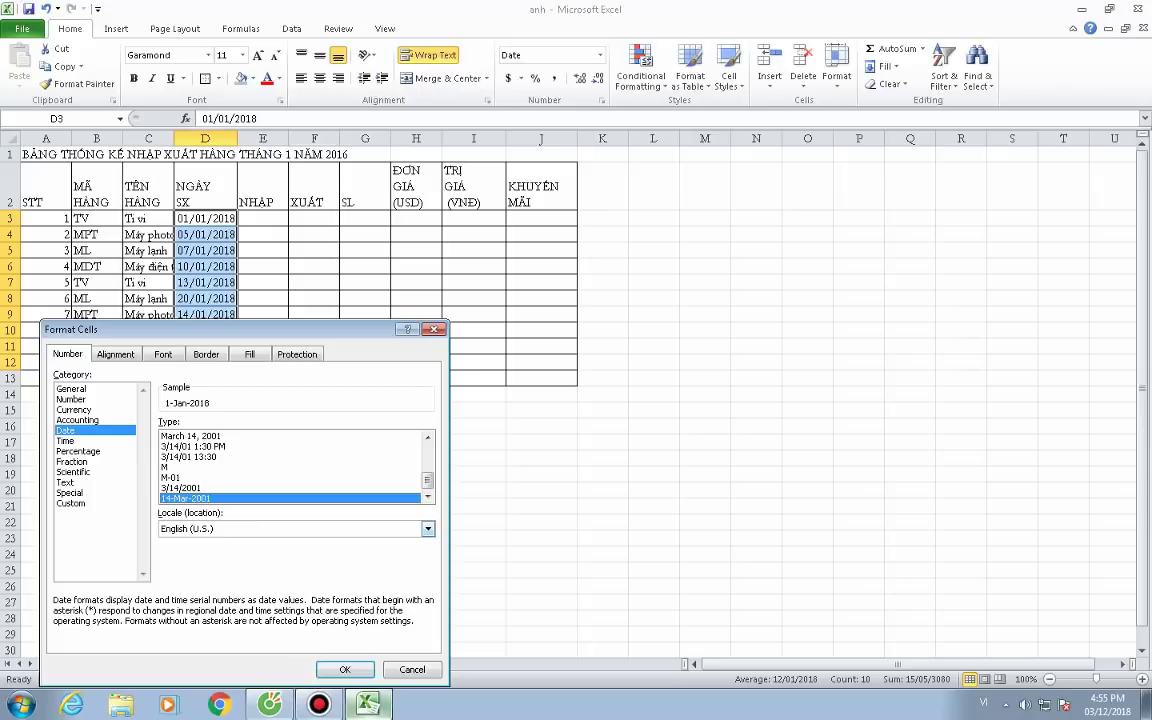
{"action": "key", "text": "Tab"}
{"action": "key", "text": "alt+Down"}
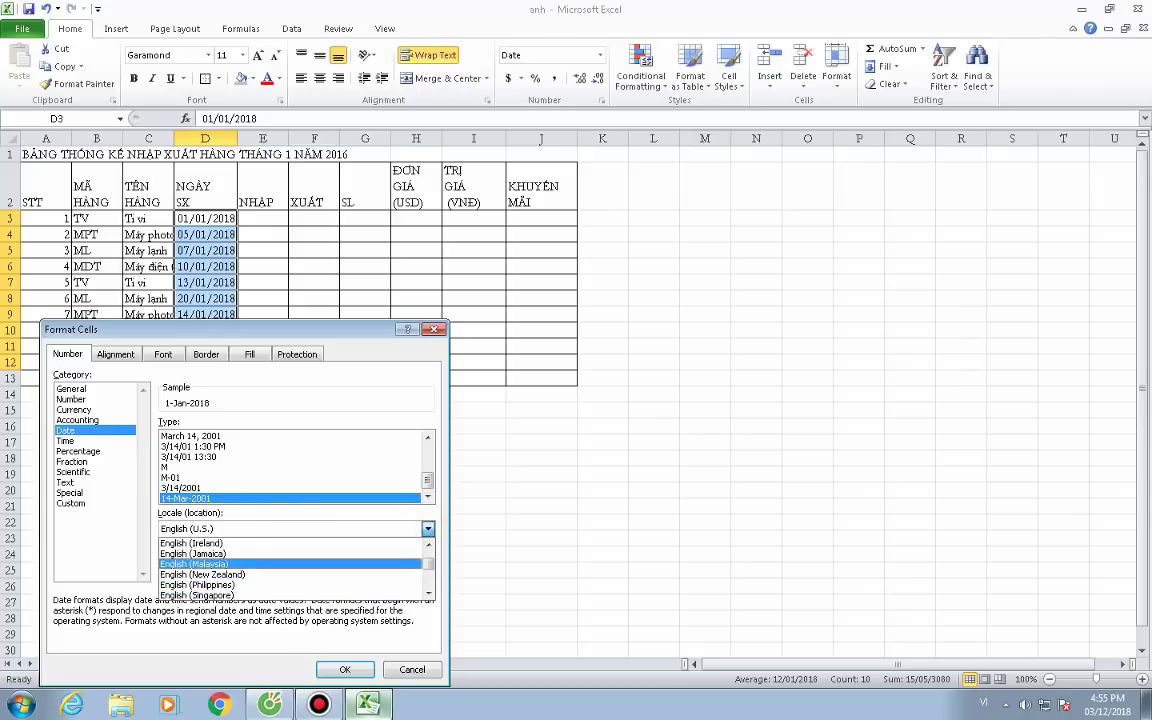
Scroll the Locale list and pick Vietnamese as the locale for the date format.
{"action": "scroll", "coordinate": [290, 568], "scroll_direction": "up", "scroll_amount": 2}
{"action": "scroll", "coordinate": [290, 568], "scroll_direction": "up", "scroll_amount": 1}
{"action": "scroll", "coordinate": [290, 568], "scroll_direction": "up", "scroll_amount": 2}
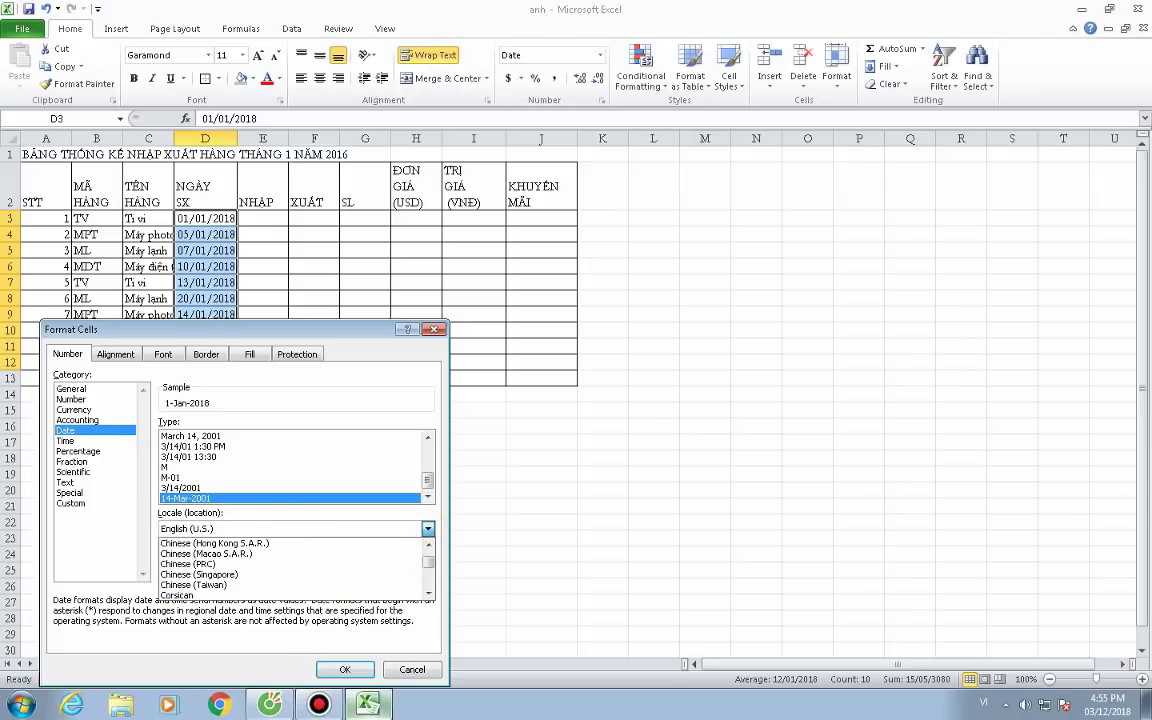
{"action": "scroll", "coordinate": [290, 568], "scroll_direction": "up", "scroll_amount": 2}
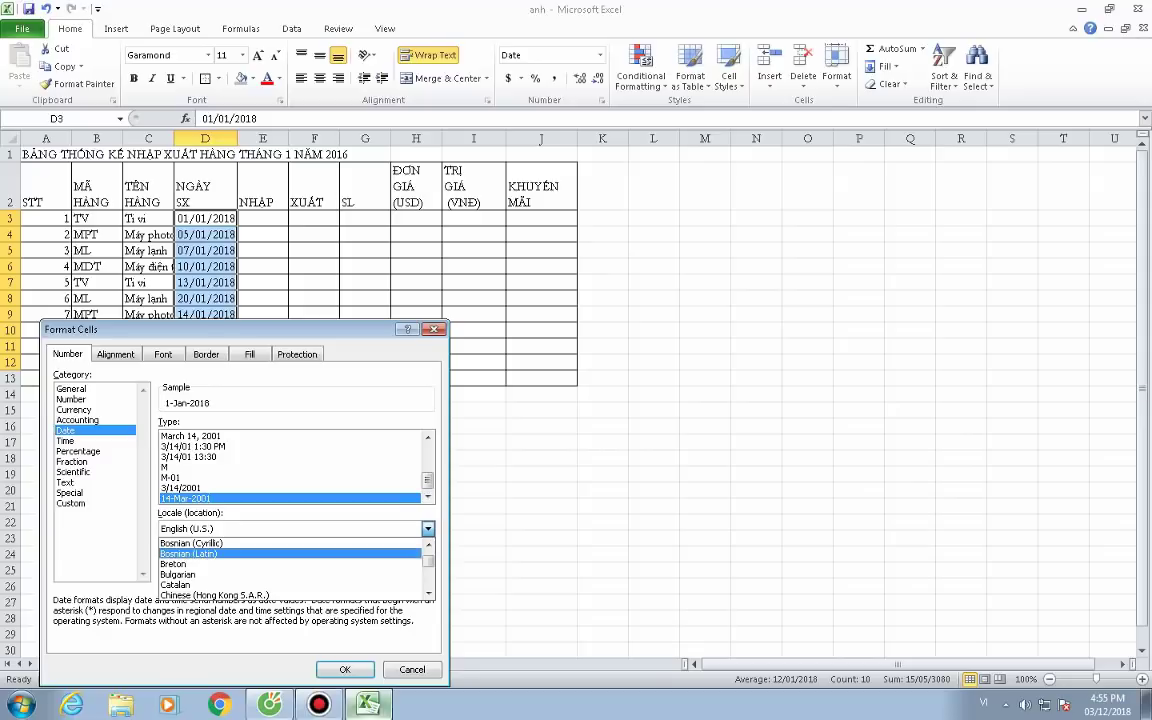
{"action": "scroll", "coordinate": [290, 568], "scroll_direction": "down", "scroll_amount": 2}
{"action": "scroll", "coordinate": [290, 568], "scroll_direction": "down", "scroll_amount": 2}
{"action": "scroll", "coordinate": [290, 568], "scroll_direction": "down", "scroll_amount": 1}
{"action": "scroll", "coordinate": [290, 568], "scroll_direction": "down", "scroll_amount": 1}
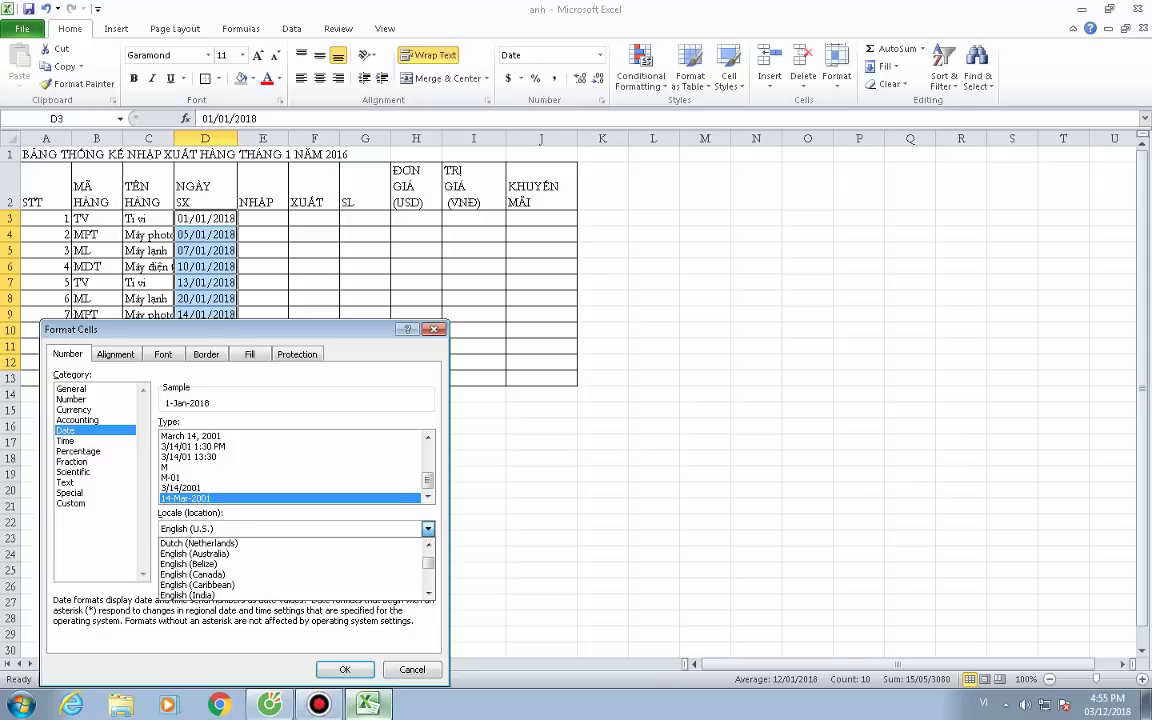
{"action": "scroll", "coordinate": [290, 568], "scroll_direction": "down", "scroll_amount": 2}
{"action": "scroll", "coordinate": [290, 568], "scroll_direction": "down", "scroll_amount": 1}
{"action": "scroll", "coordinate": [290, 568], "scroll_direction": "down", "scroll_amount": 1}
{"action": "scroll", "coordinate": [290, 568], "scroll_direction": "down", "scroll_amount": 1}
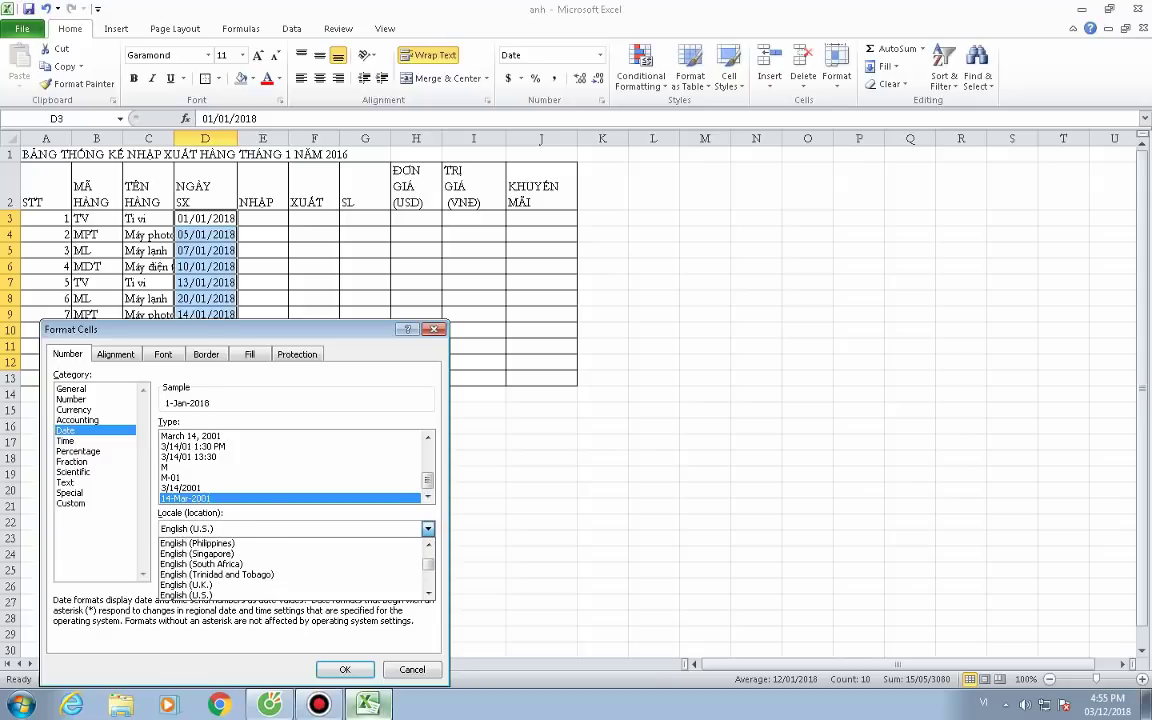
{"action": "scroll", "coordinate": [290, 568], "scroll_direction": "down", "scroll_amount": 1}
{"action": "scroll", "coordinate": [290, 568], "scroll_direction": "down", "scroll_amount": 1}
{"action": "scroll", "coordinate": [290, 568], "scroll_direction": "down", "scroll_amount": 2}
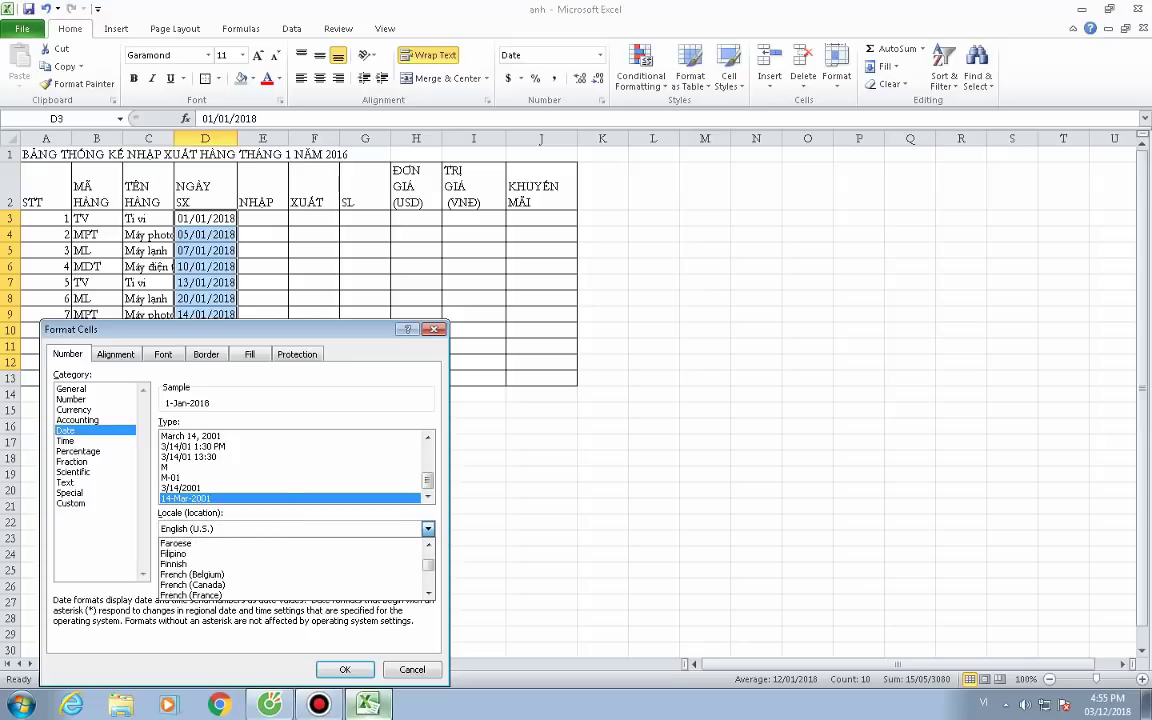
{"action": "scroll", "coordinate": [290, 568], "scroll_direction": "down", "scroll_amount": 1}
{"action": "scroll", "coordinate": [290, 568], "scroll_direction": "down", "scroll_amount": 3}
{"action": "scroll", "coordinate": [290, 568], "scroll_direction": "down", "scroll_amount": 2}
{"action": "scroll", "coordinate": [290, 568], "scroll_direction": "down", "scroll_amount": 1}
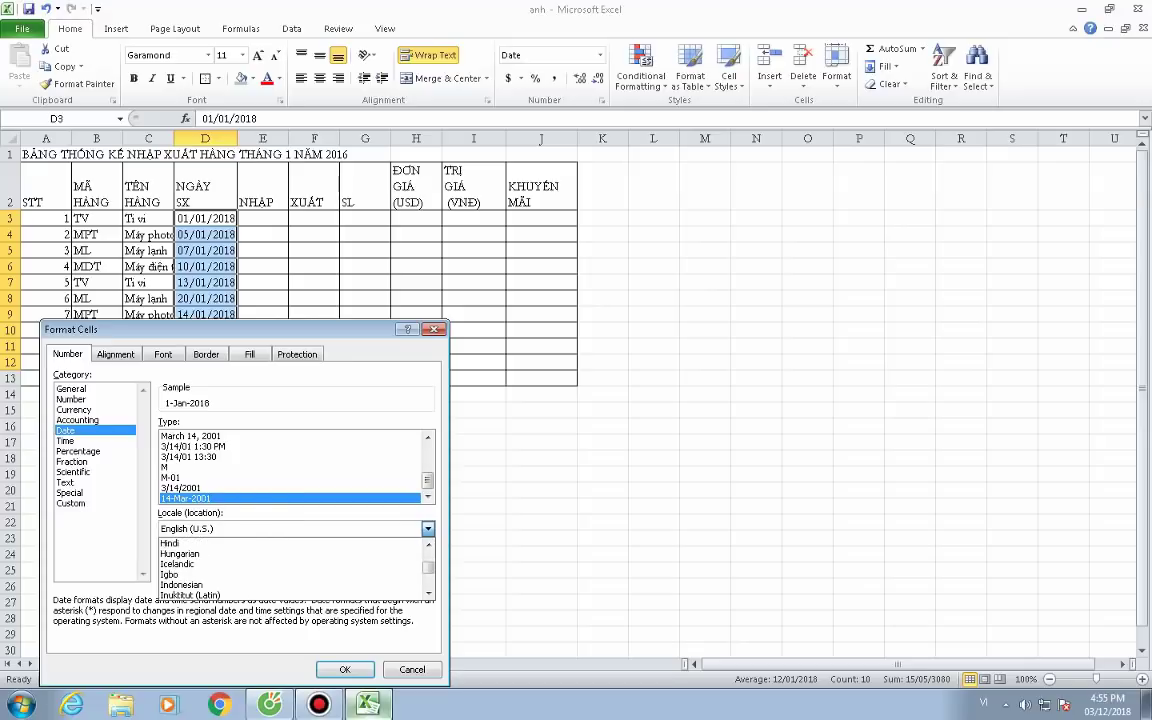
{"action": "scroll", "coordinate": [290, 568], "scroll_direction": "down", "scroll_amount": 2}
{"action": "scroll", "coordinate": [290, 568], "scroll_direction": "down", "scroll_amount": 2}
{"action": "scroll", "coordinate": [290, 568], "scroll_direction": "down", "scroll_amount": 2}
{"action": "scroll", "coordinate": [290, 568], "scroll_direction": "down", "scroll_amount": 2}
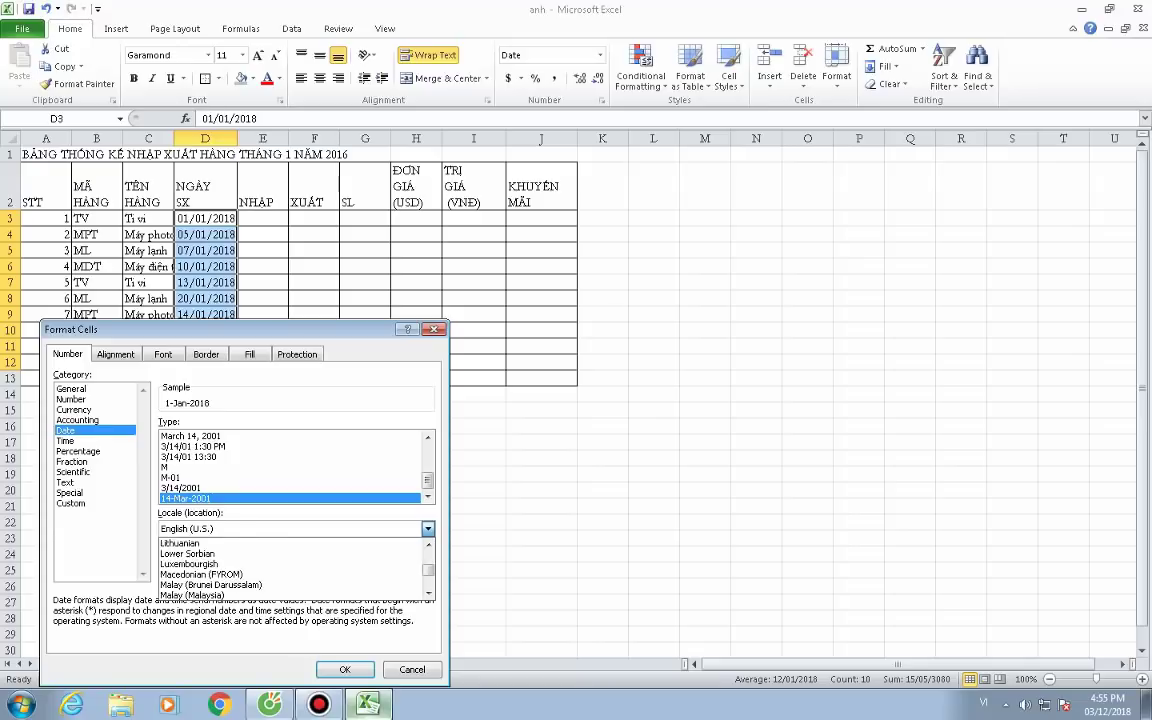
{"action": "scroll", "coordinate": [290, 568], "scroll_direction": "down", "scroll_amount": 1}
{"action": "scroll", "coordinate": [290, 568], "scroll_direction": "down", "scroll_amount": 3}
{"action": "scroll", "coordinate": [290, 568], "scroll_direction": "down", "scroll_amount": 2}
{"action": "scroll", "coordinate": [290, 568], "scroll_direction": "down", "scroll_amount": 2}
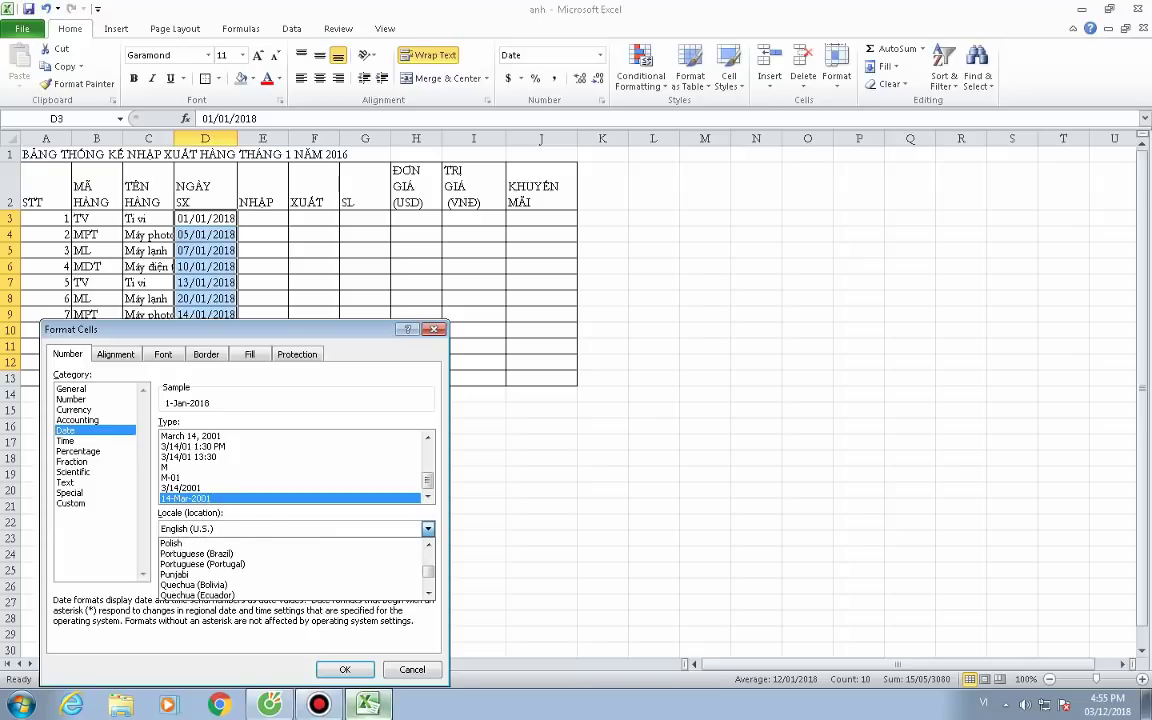
{"action": "scroll", "coordinate": [290, 568], "scroll_direction": "down", "scroll_amount": 2}
{"action": "scroll", "coordinate": [290, 568], "scroll_direction": "down", "scroll_amount": 3}
{"action": "scroll", "coordinate": [290, 568], "scroll_direction": "down", "scroll_amount": 2}
{"action": "scroll", "coordinate": [290, 568], "scroll_direction": "down", "scroll_amount": 3}
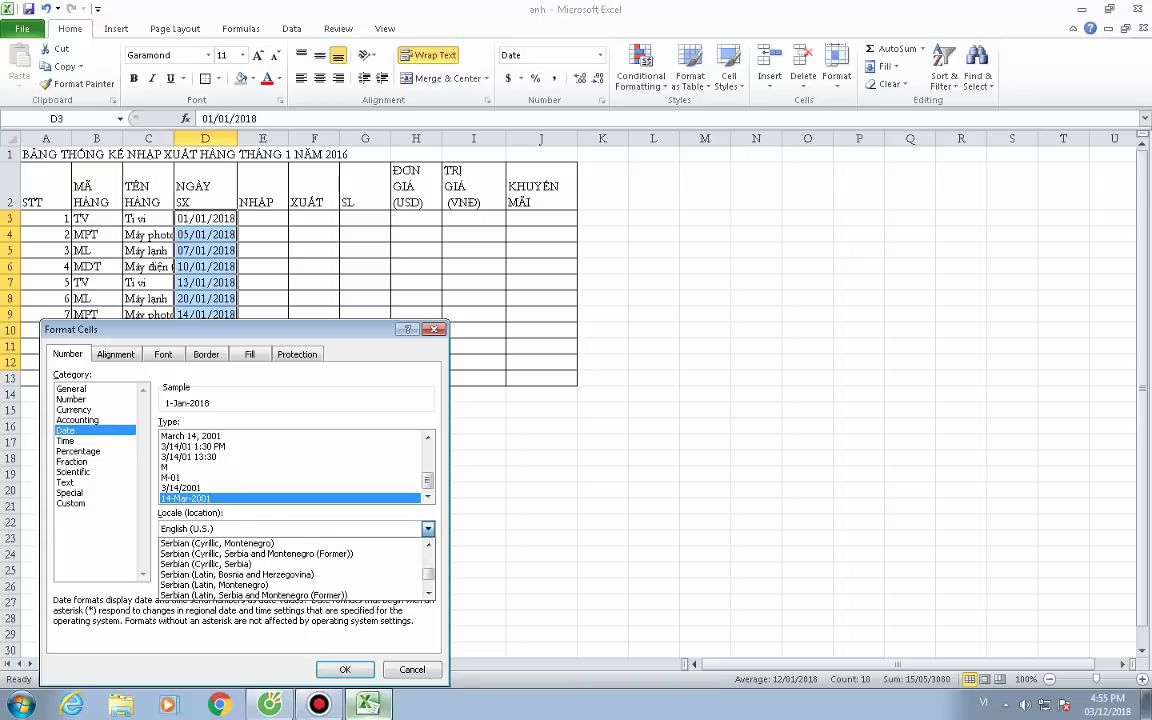
{"action": "scroll", "coordinate": [290, 568], "scroll_direction": "down", "scroll_amount": 2}
{"action": "scroll", "coordinate": [290, 568], "scroll_direction": "down", "scroll_amount": 2}
{"action": "scroll", "coordinate": [290, 568], "scroll_direction": "down", "scroll_amount": 2}
{"action": "scroll", "coordinate": [290, 568], "scroll_direction": "down", "scroll_amount": 3}
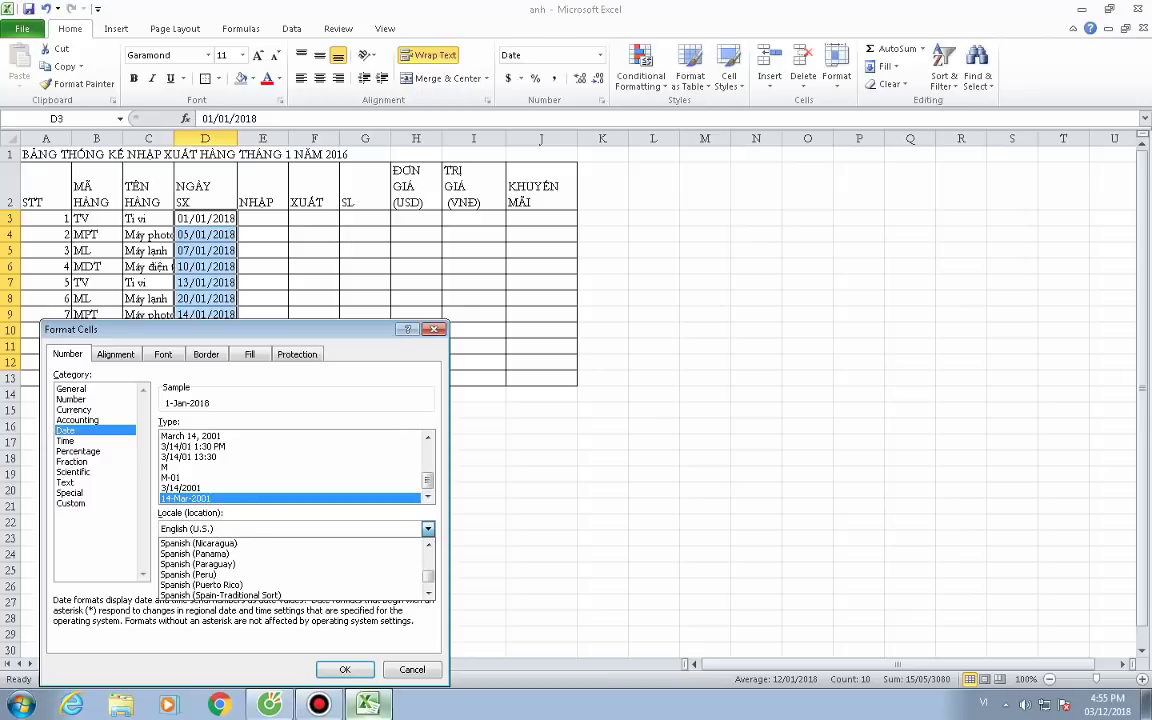
{"action": "scroll", "coordinate": [290, 568], "scroll_direction": "down", "scroll_amount": 2}
{"action": "scroll", "coordinate": [290, 568], "scroll_direction": "down", "scroll_amount": 3}
{"action": "scroll", "coordinate": [290, 568], "scroll_direction": "down", "scroll_amount": 2}
{"action": "scroll", "coordinate": [290, 568], "scroll_direction": "down", "scroll_amount": 2}
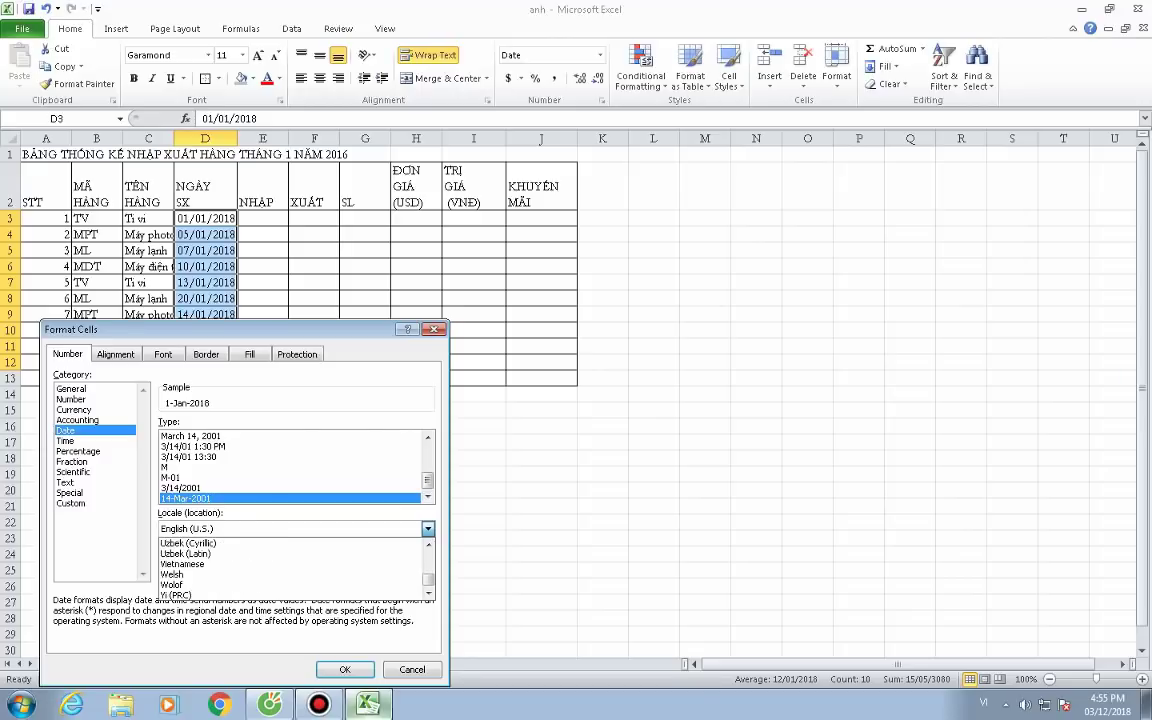
{"action": "scroll", "coordinate": [290, 568], "scroll_direction": "down", "scroll_amount": 1}
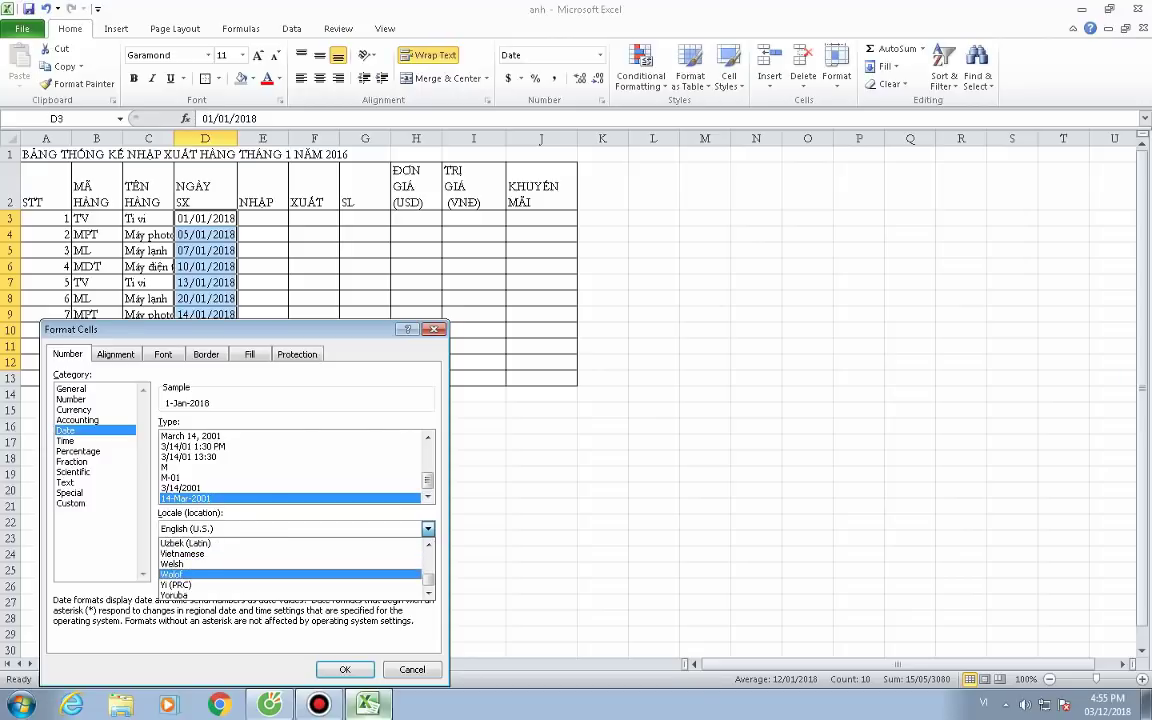
{"action": "left_click", "coordinate": [195, 553]}
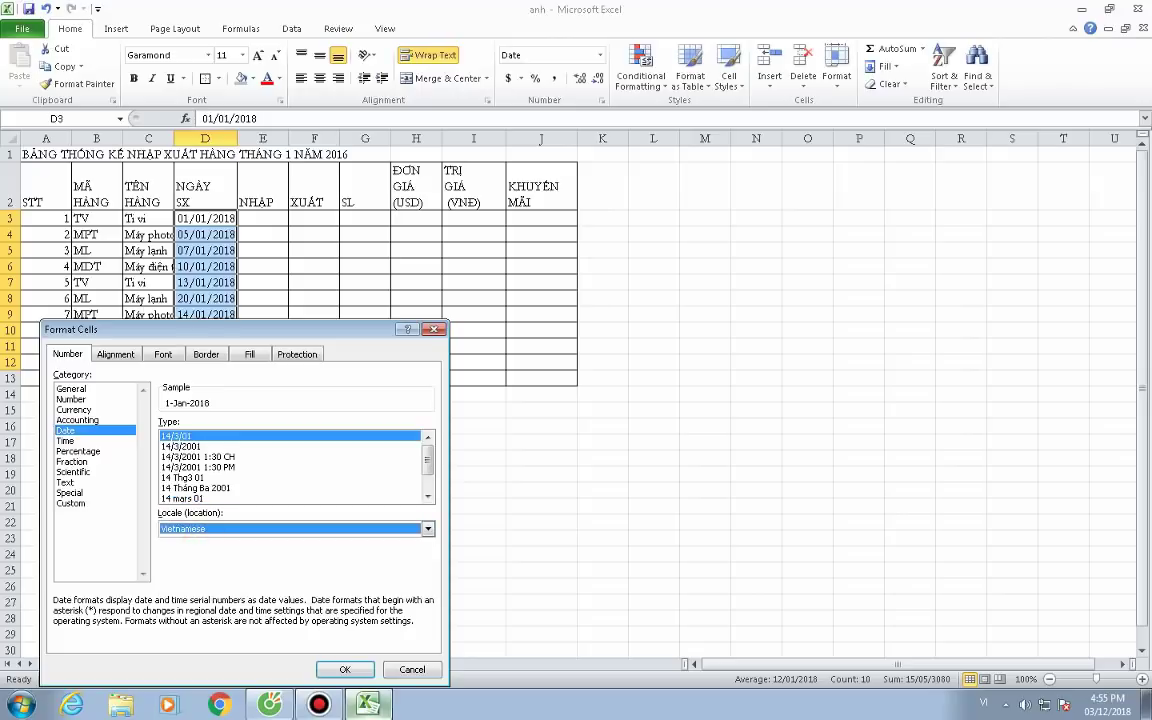
{"action": "left_click", "coordinate": [427, 528]}
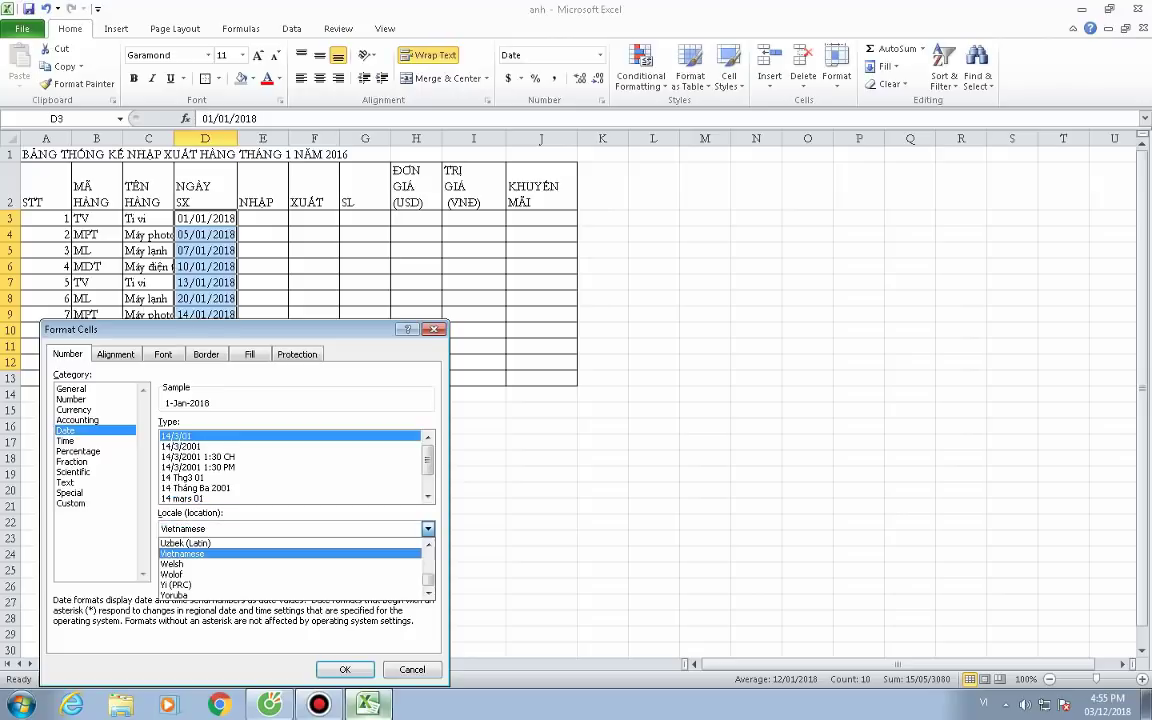
Compare Vietnamese date types 14/3/2001, 14/3/01 and 14 Thg3 01, view Time, then close Format Cells.
{"action": "left_click", "coordinate": [427, 528]}
{"action": "left_click", "coordinate": [203, 447]}
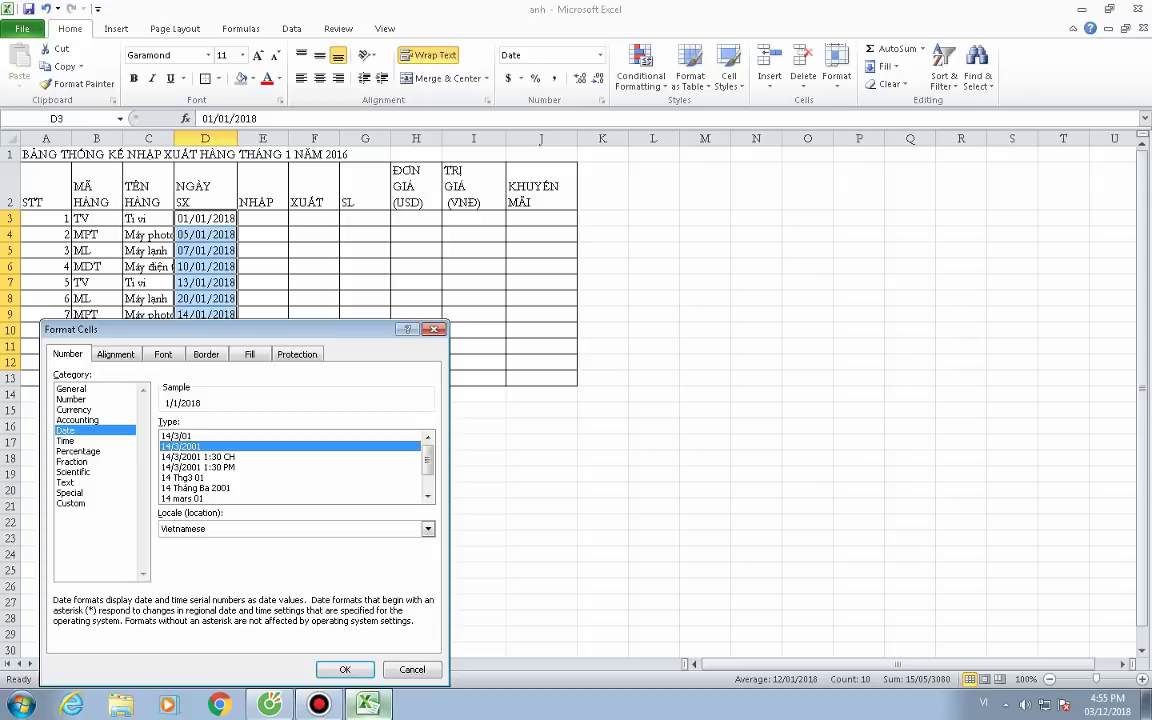
{"action": "left_click", "coordinate": [176, 436]}
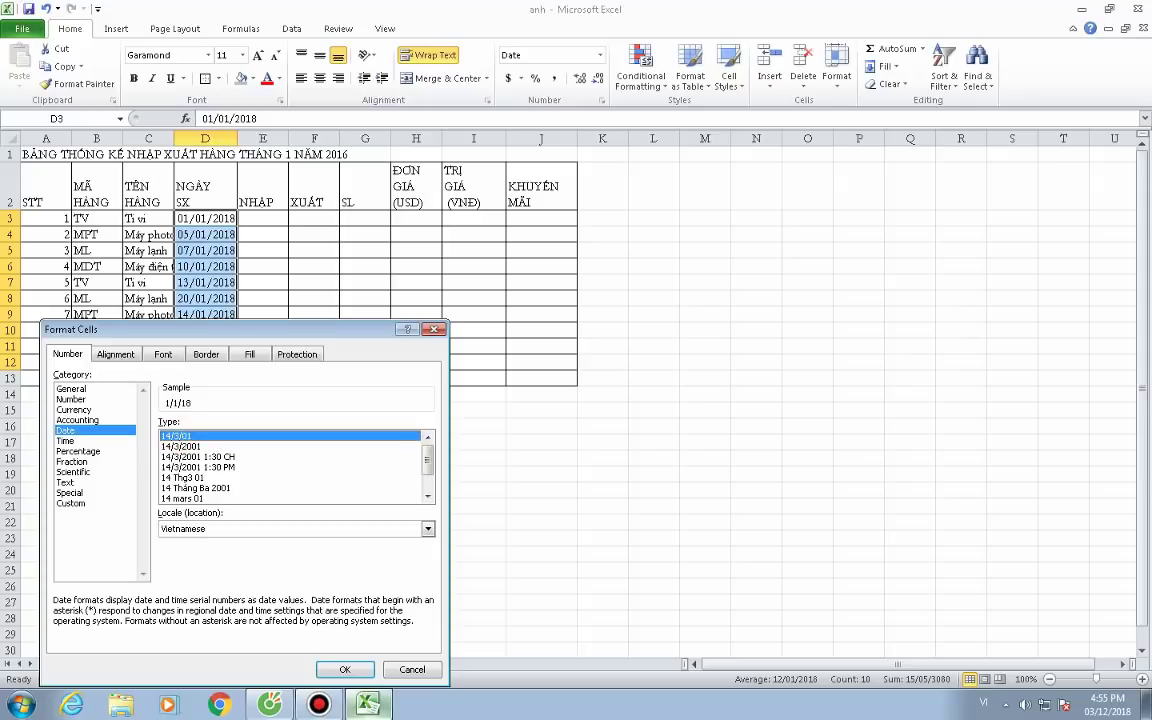
{"action": "left_click", "coordinate": [190, 446]}
{"action": "left_click", "coordinate": [176, 436]}
{"action": "key", "text": "Down"}
{"action": "key", "text": "Down"}
{"action": "key", "text": "Down"}
{"action": "key", "text": "Down"}
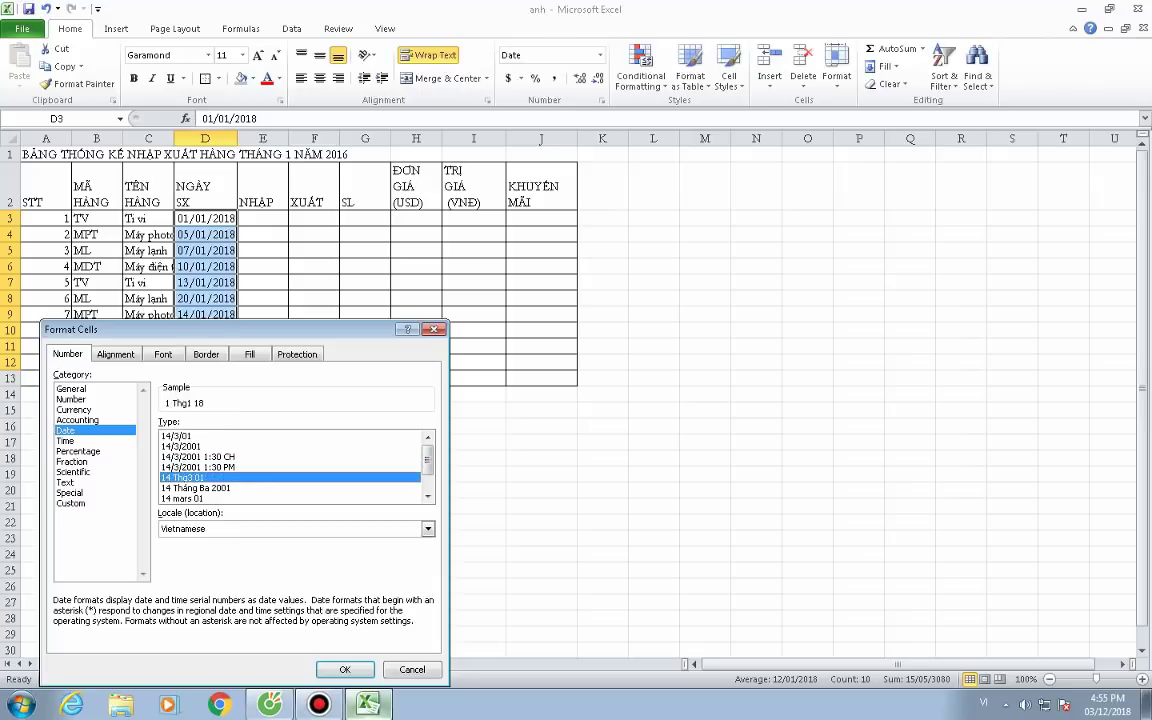
{"action": "key", "text": "Down"}
{"action": "key", "text": "Down"}
{"action": "key", "text": "Down"}
{"action": "key", "text": "Down"}
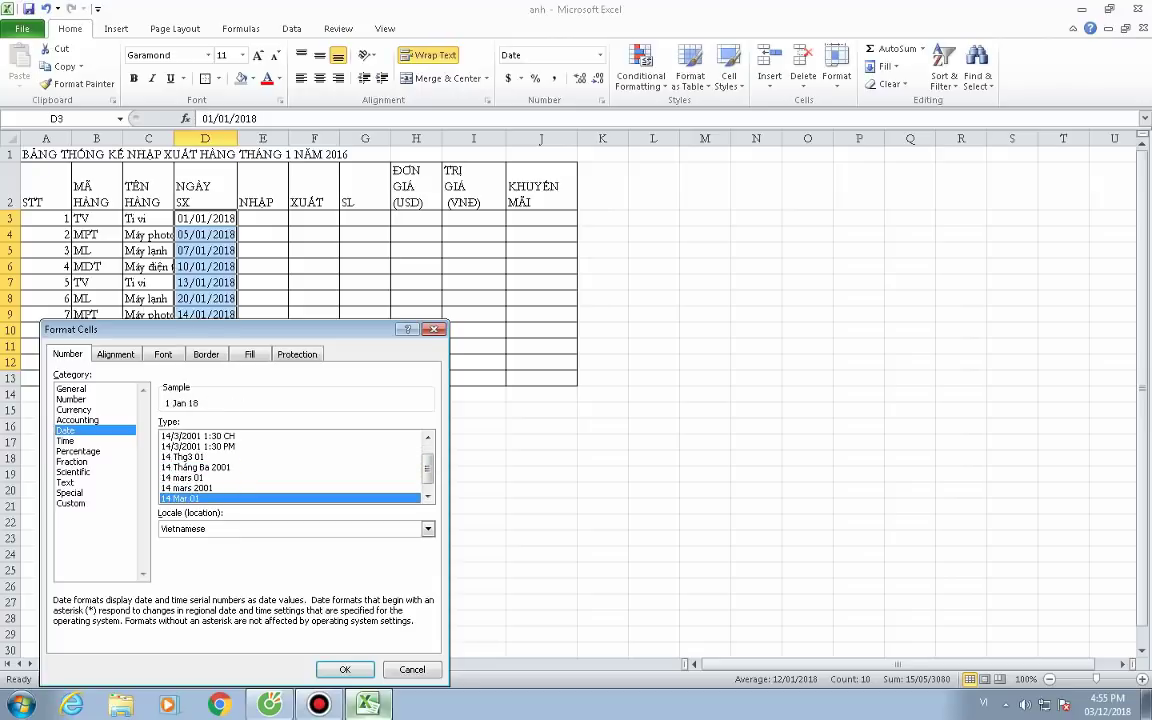
{"action": "key", "text": "Down"}
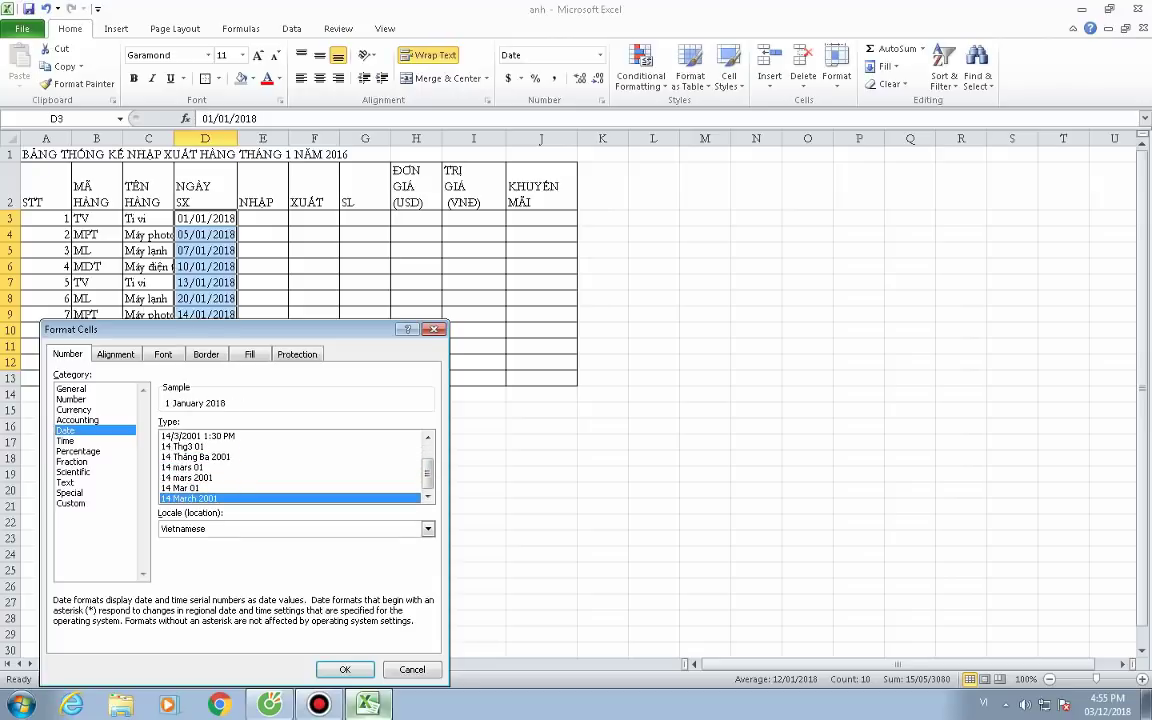
{"action": "left_click", "coordinate": [62, 440]}
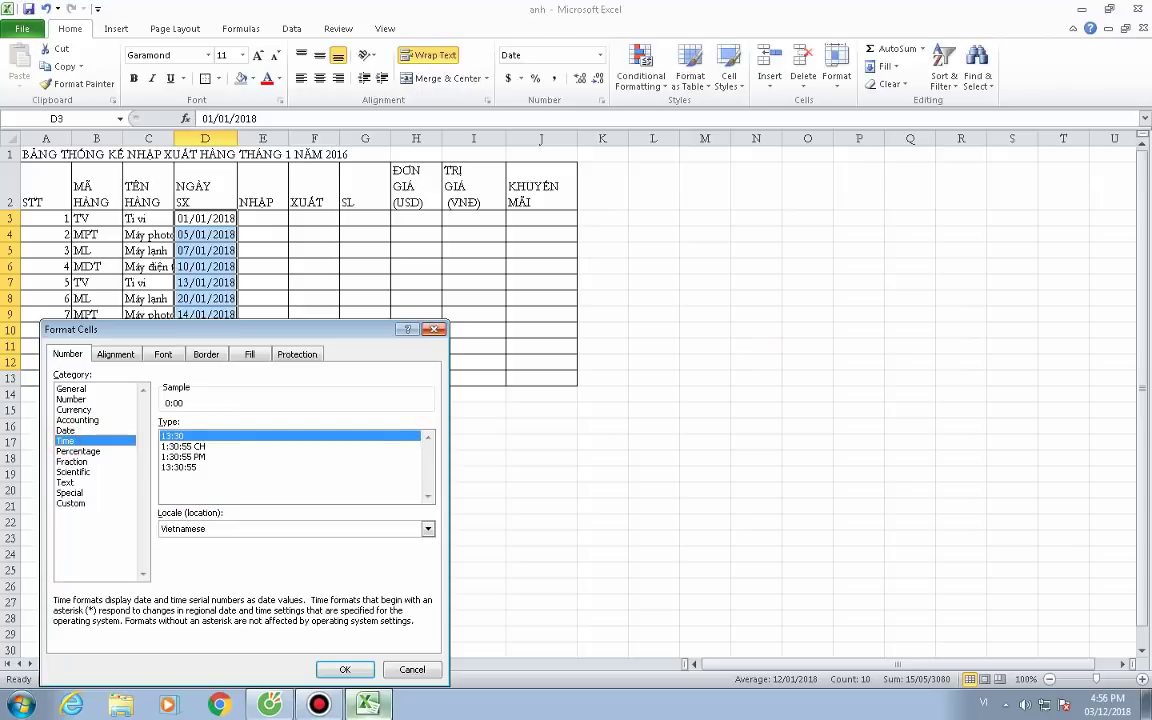
{"action": "left_click", "coordinate": [436, 330]}
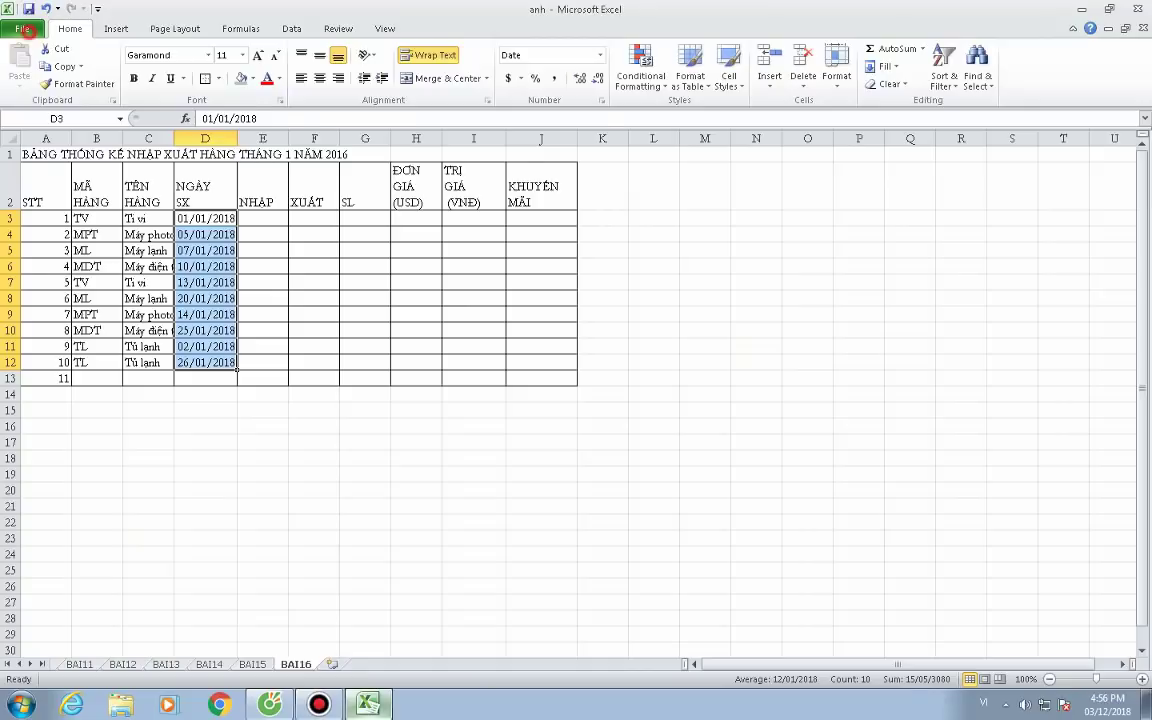
Save the workbook as ANHBLACK in the Downloads folder using Save As (F12).
{"action": "left_click", "coordinate": [24, 30]}
{"action": "key", "text": "Escape"}
{"action": "key", "text": "F12"}
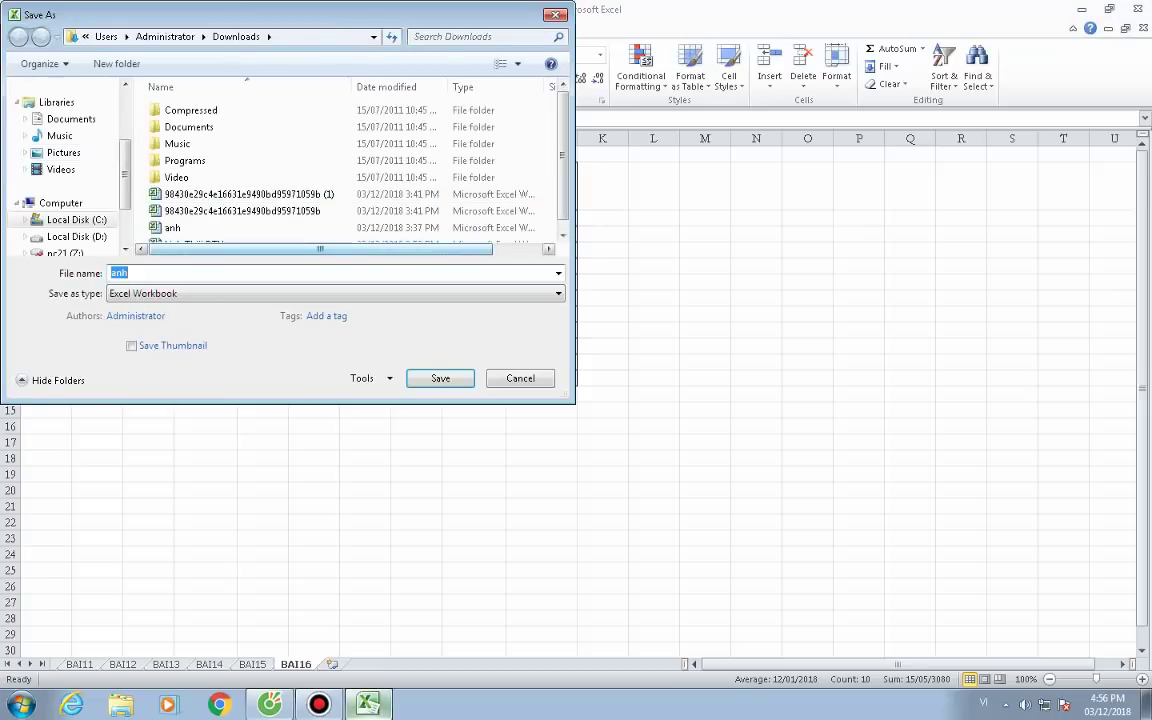
{"action": "type", "text": "A"}
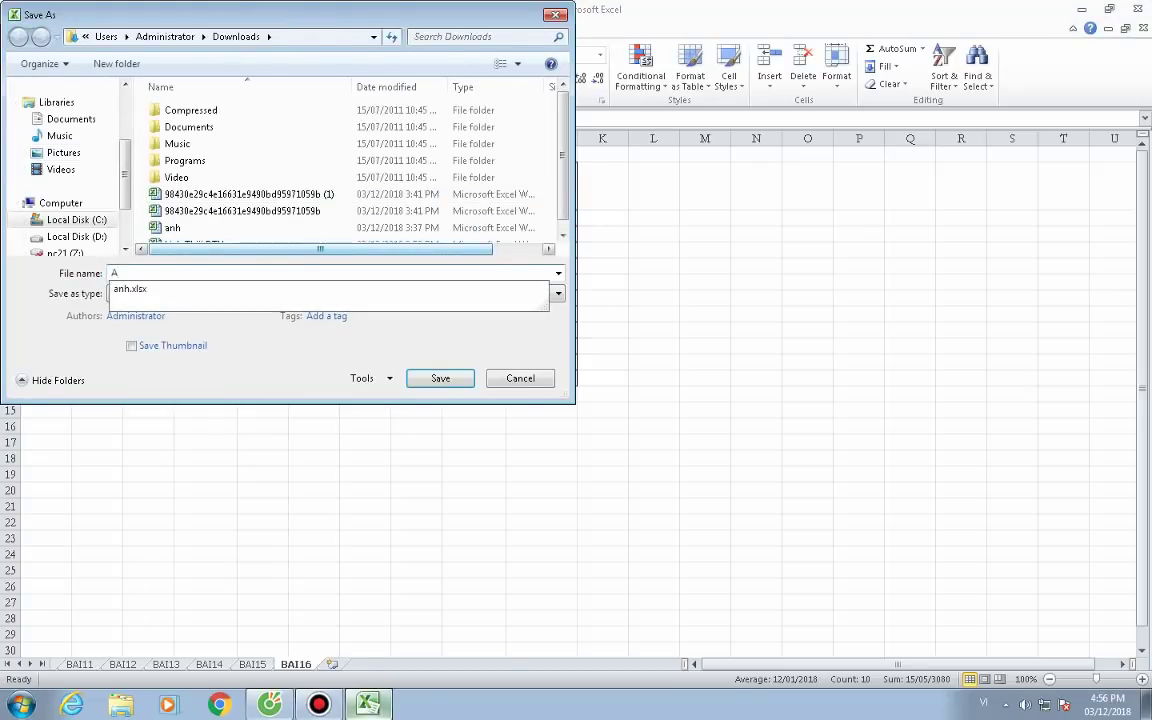
{"action": "type", "text": "NHBLACK"}
{"action": "key", "text": "Return"}
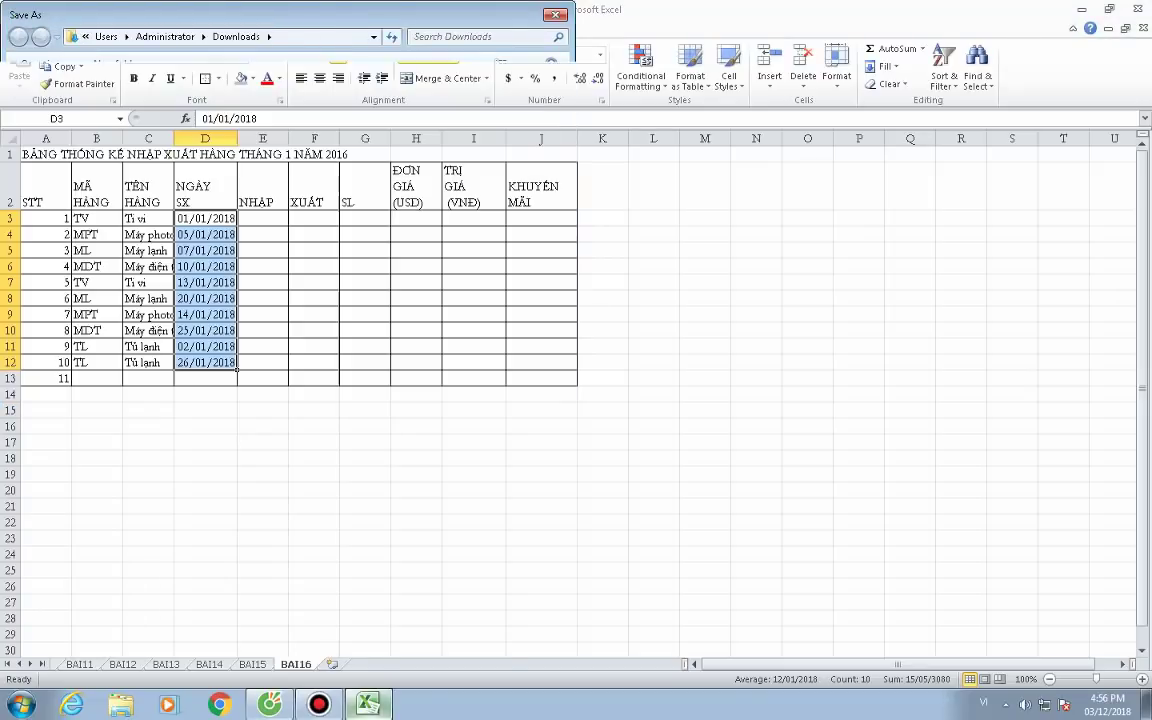
Upload the ANHBLACK workbook to Google Drive's My Drive through New > File upload.
{"action": "left_click", "coordinate": [265, 667]}
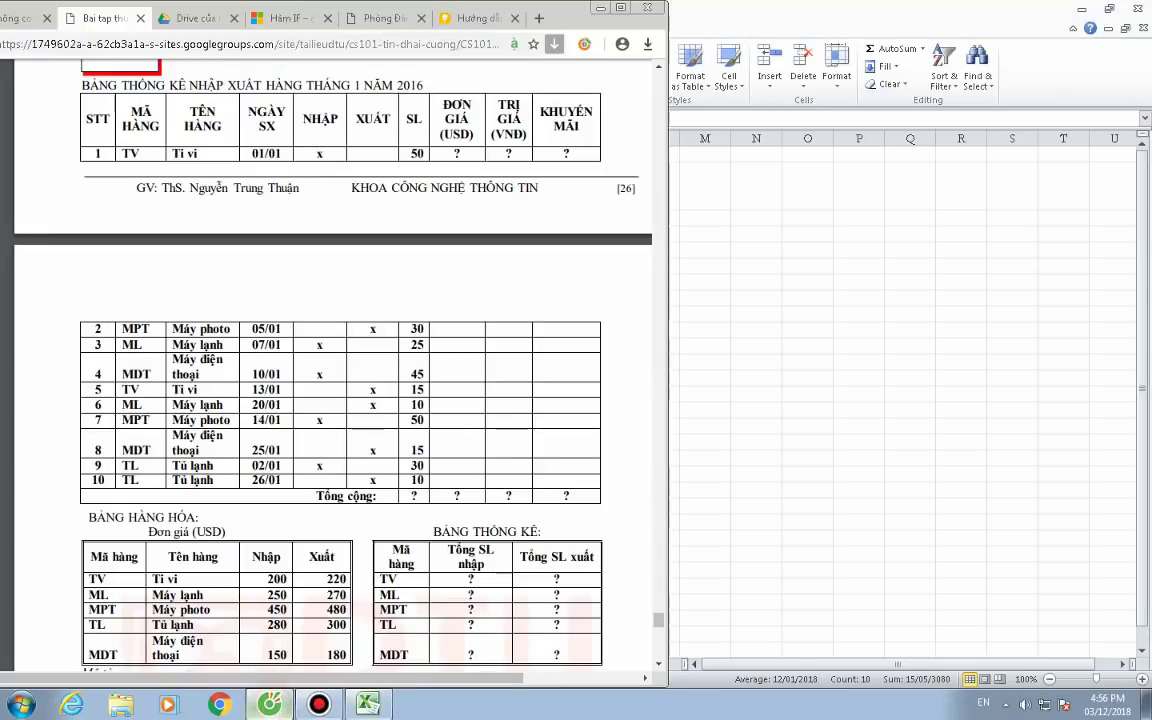
{"action": "left_click", "coordinate": [190, 18]}
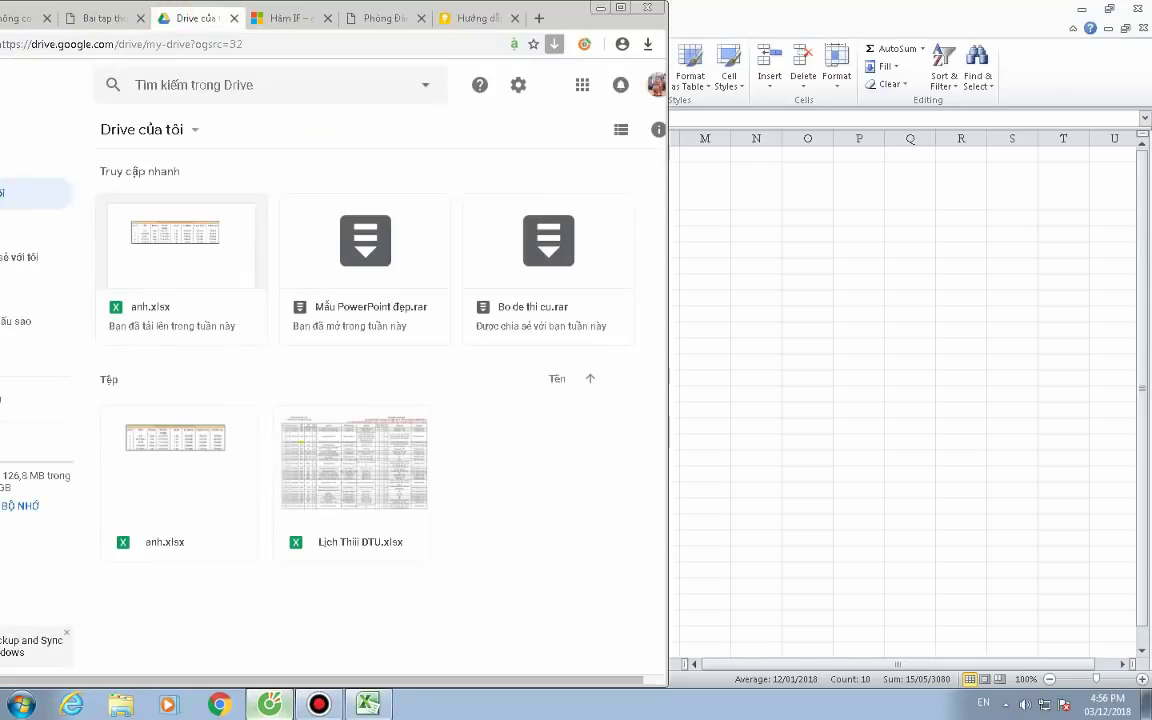
{"action": "left_click", "coordinate": [620, 7]}
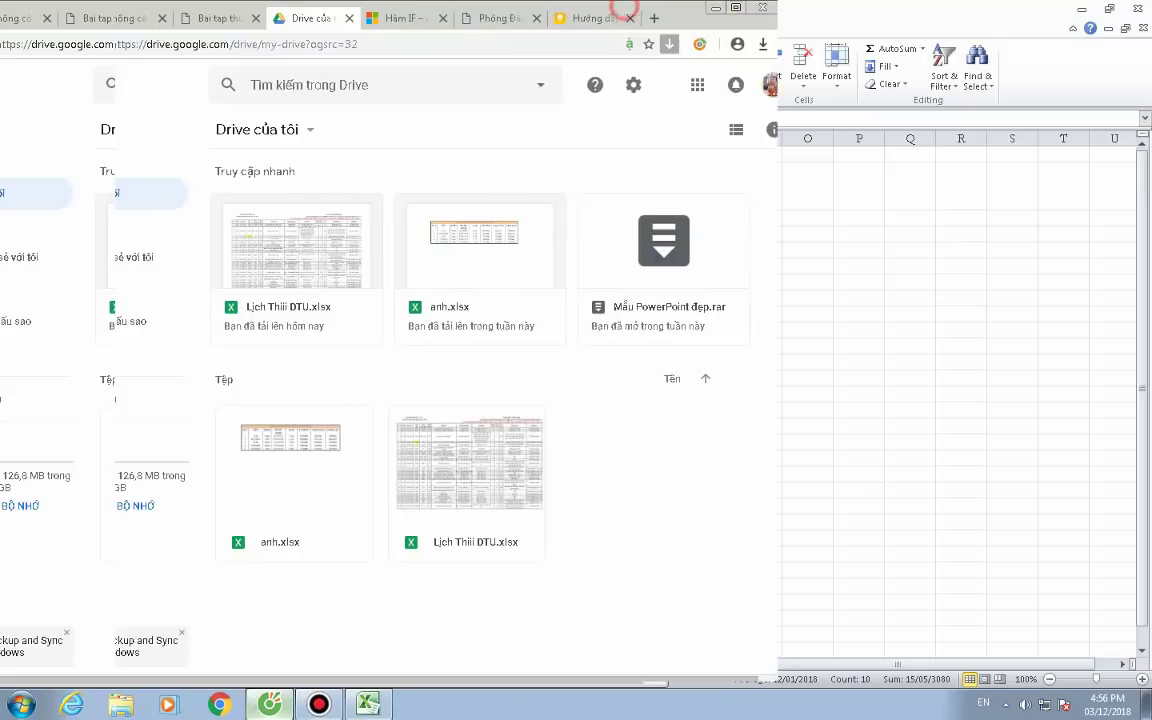
{"action": "left_click", "coordinate": [65, 138]}
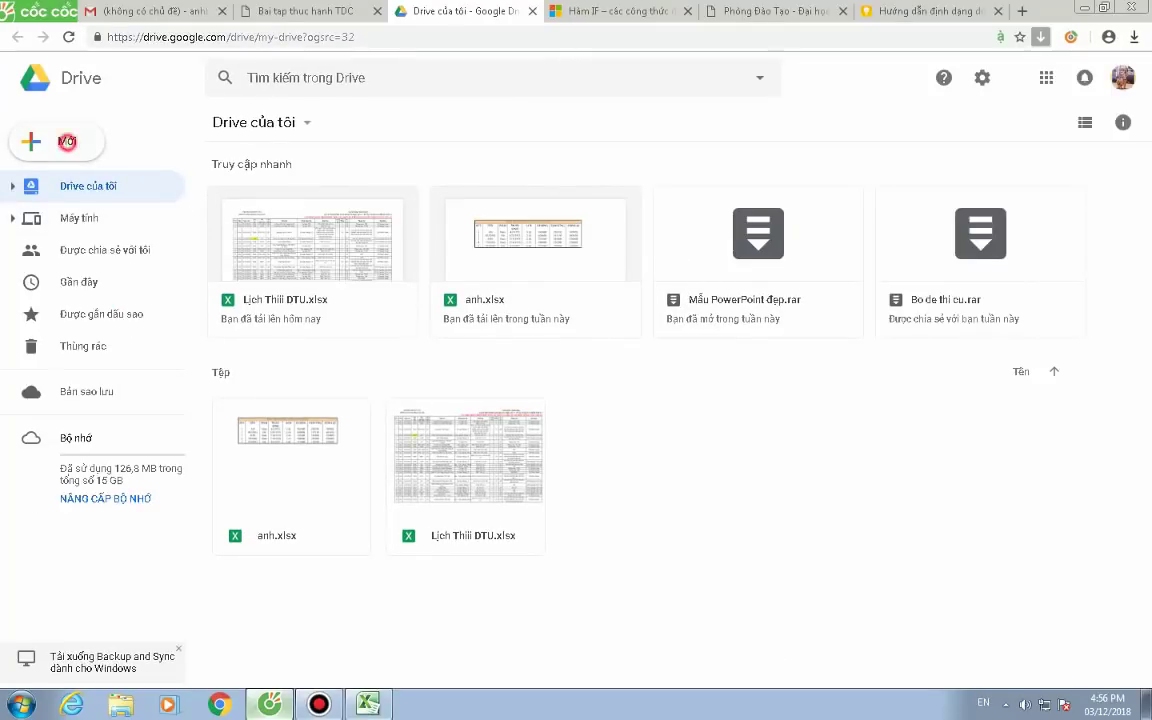
{"action": "left_click", "coordinate": [125, 185]}
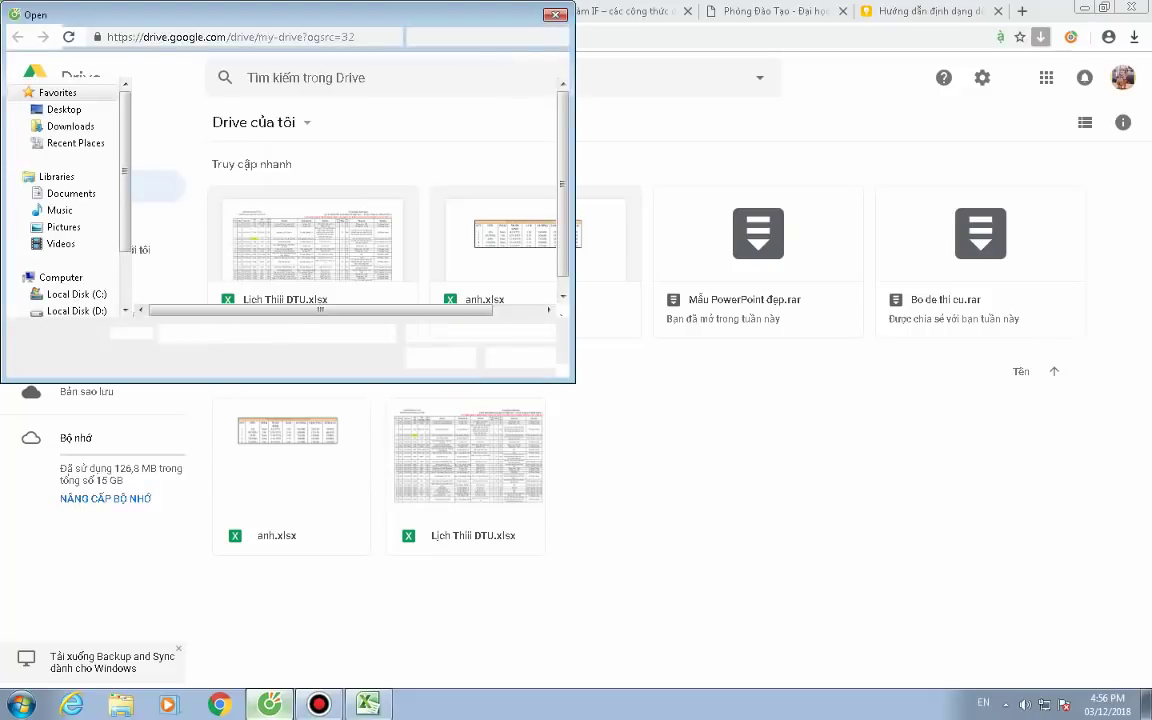
{"action": "double_click", "coordinate": [216, 244]}
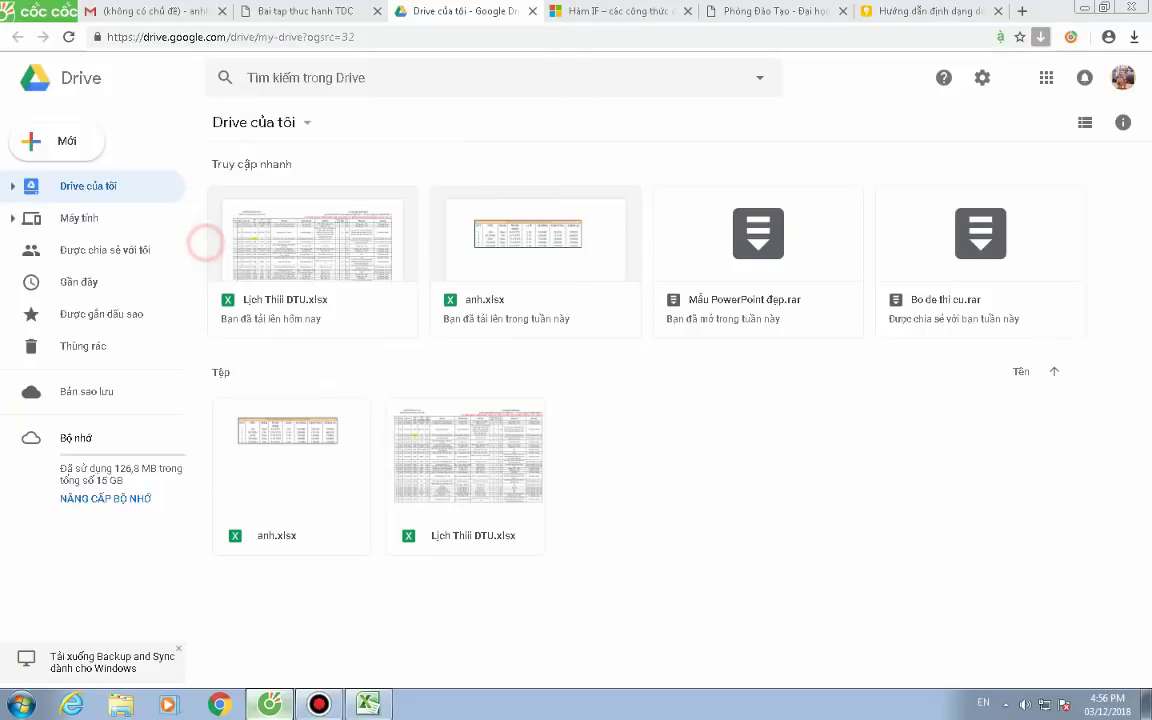